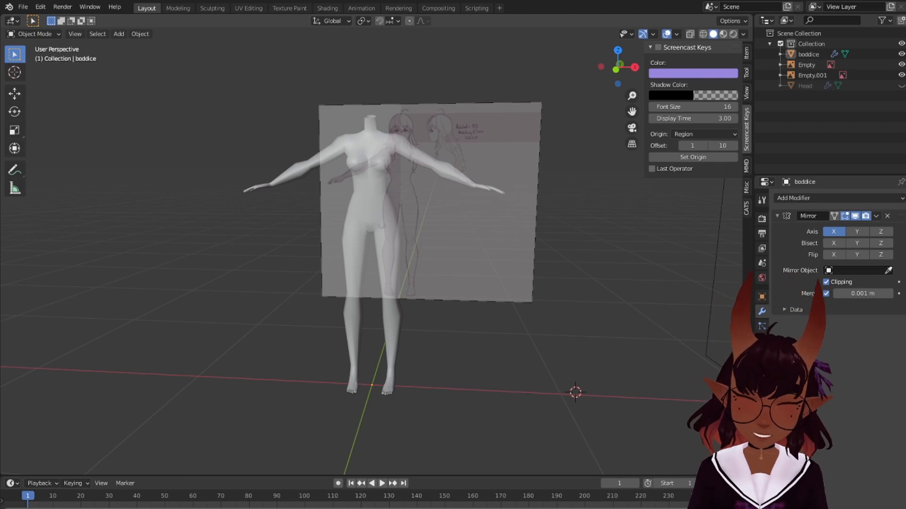
Make the hidden Head object visible and look at the model in front orthographic view
{"action": "right_click", "coordinate": [570, 297], "text": "shift"}
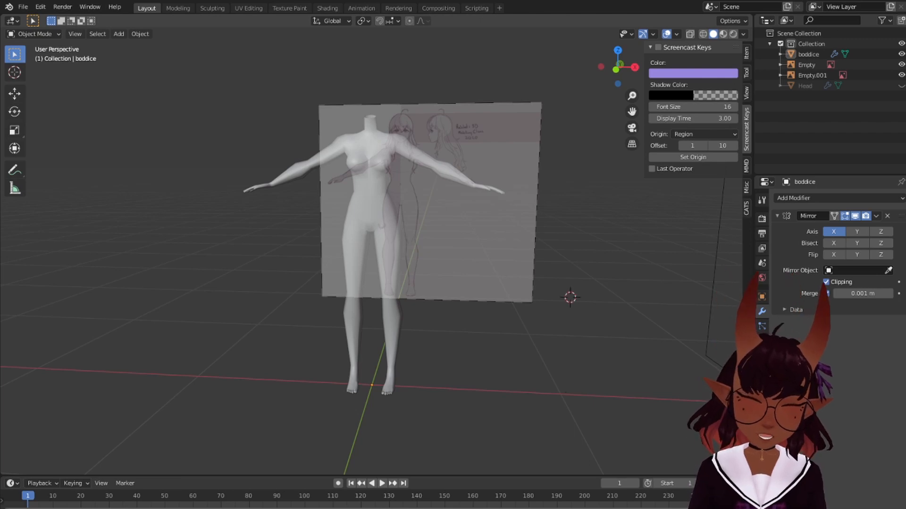
{"action": "left_click", "coordinate": [901, 86]}
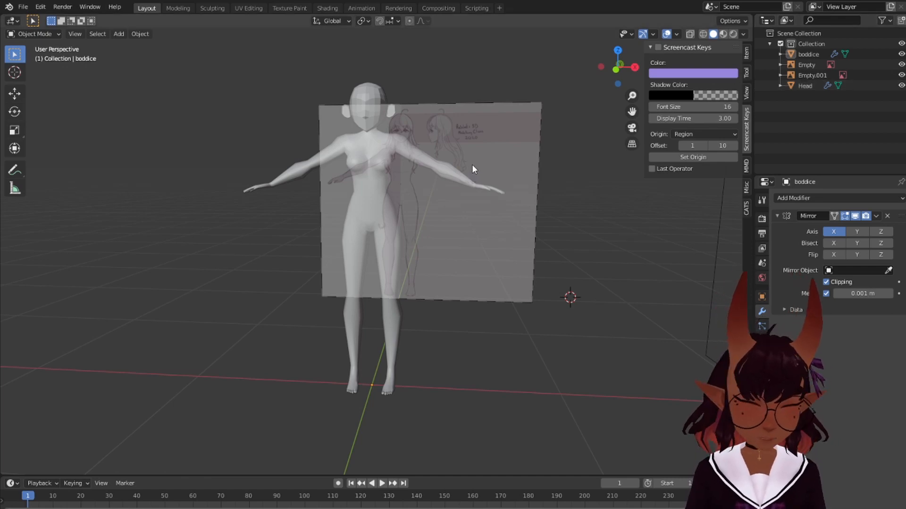
{"action": "key", "text": "KP_1"}
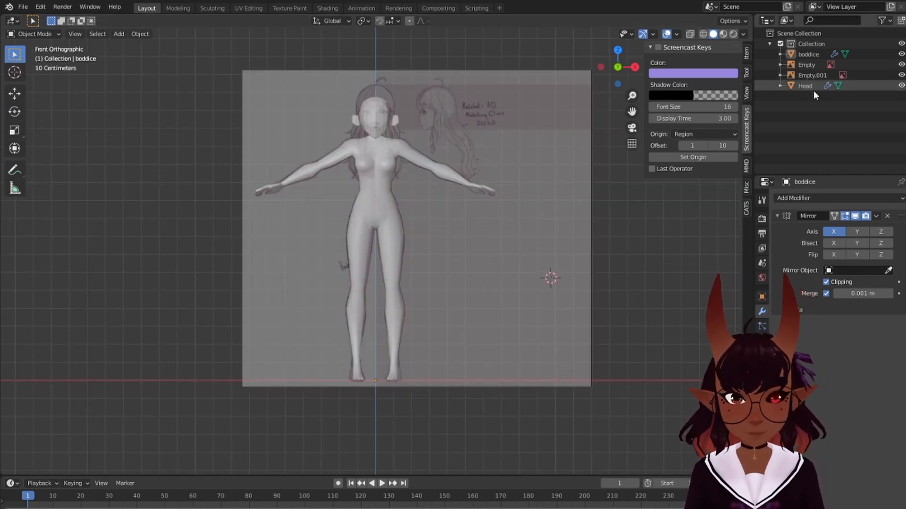
Select the Head object and scale it uniformly by about 0.955 in front view
{"action": "left_click", "coordinate": [797, 87]}
{"action": "left_click", "coordinate": [55, 33]}
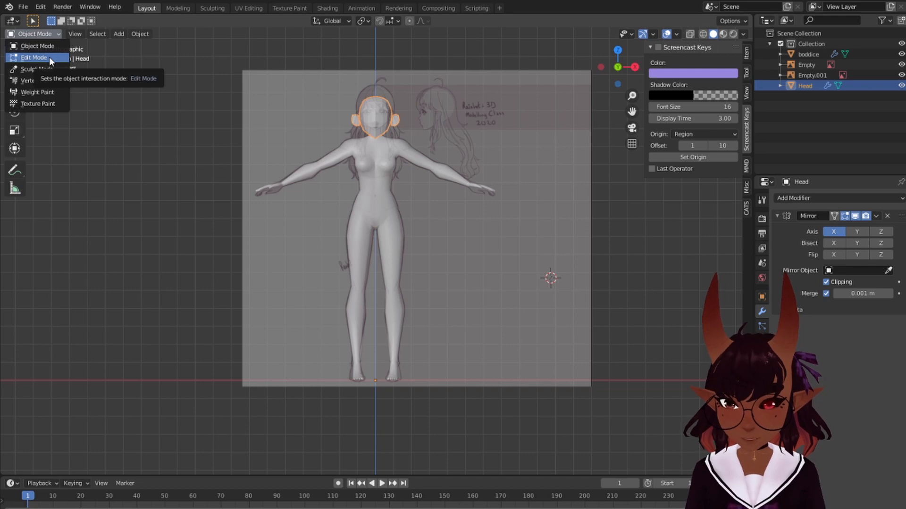
{"action": "scroll", "coordinate": [433, 111], "scroll_direction": "up", "scroll_amount": 3}
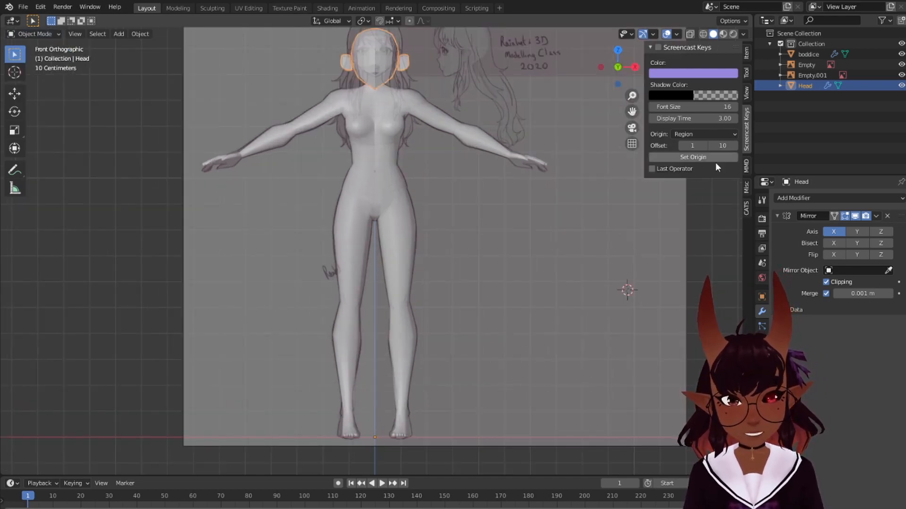
{"action": "scroll", "coordinate": [415, 195], "scroll_direction": "up", "scroll_amount": 2}
{"action": "middle_click_drag", "start_coordinate": [424, 136], "coordinate": [406, 349], "text": "shift"}
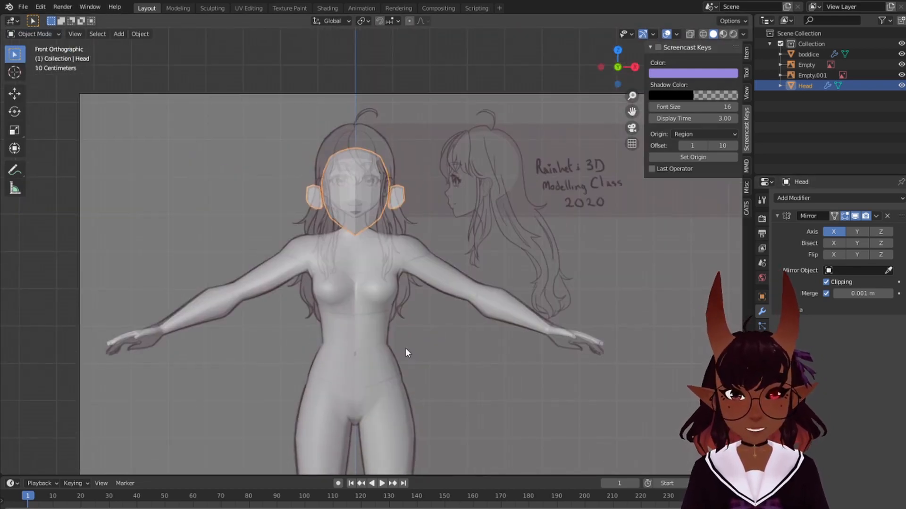
{"action": "key", "text": "s"}
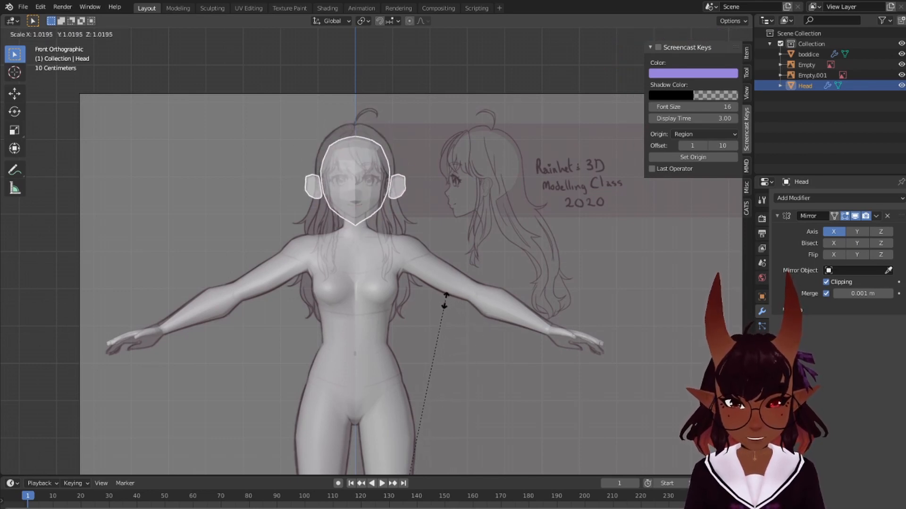
{"action": "left_click", "coordinate": [434, 332]}
Turn on the Screencast Keys display and place the 3D cursor on the face of the side-view sketch
{"action": "scroll", "coordinate": [391, 284], "scroll_direction": "up", "scroll_amount": 3}
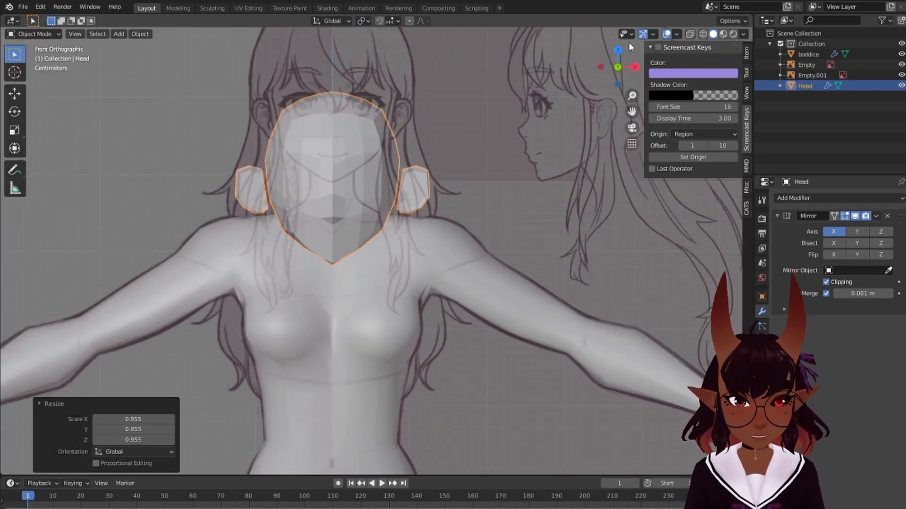
{"action": "left_click", "coordinate": [555, 106]}
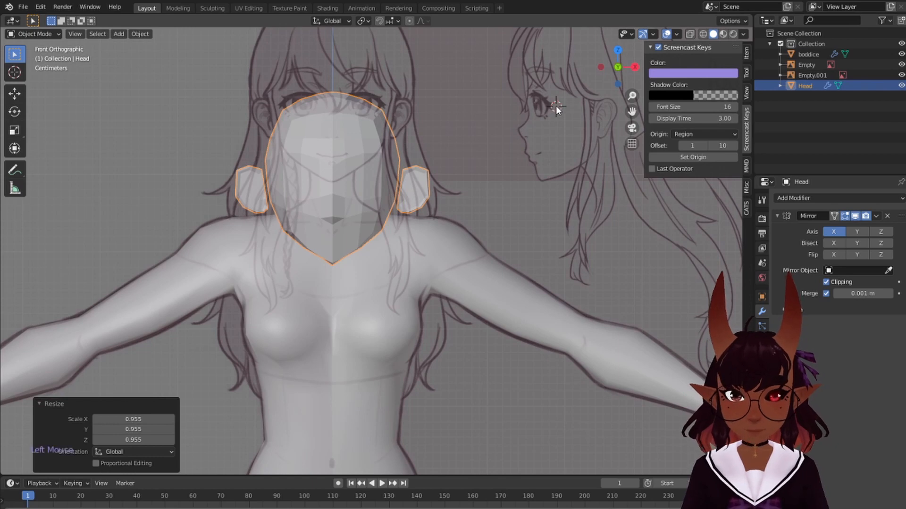
{"action": "right_click", "coordinate": [556, 106]}
Scale the Head by about 0.974 and raise it about 0.138 m along Z onto the front-view face sketch
{"action": "left_click", "coordinate": [806, 85]}
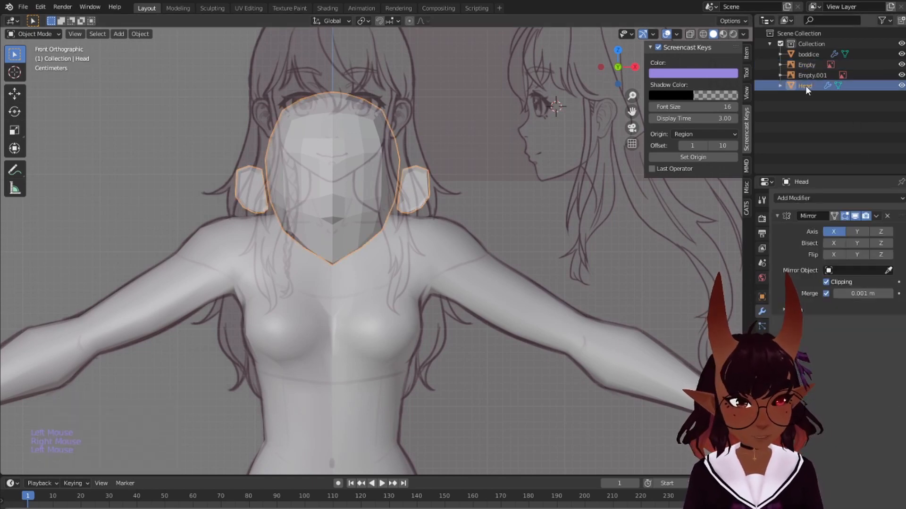
{"action": "key", "text": "s"}
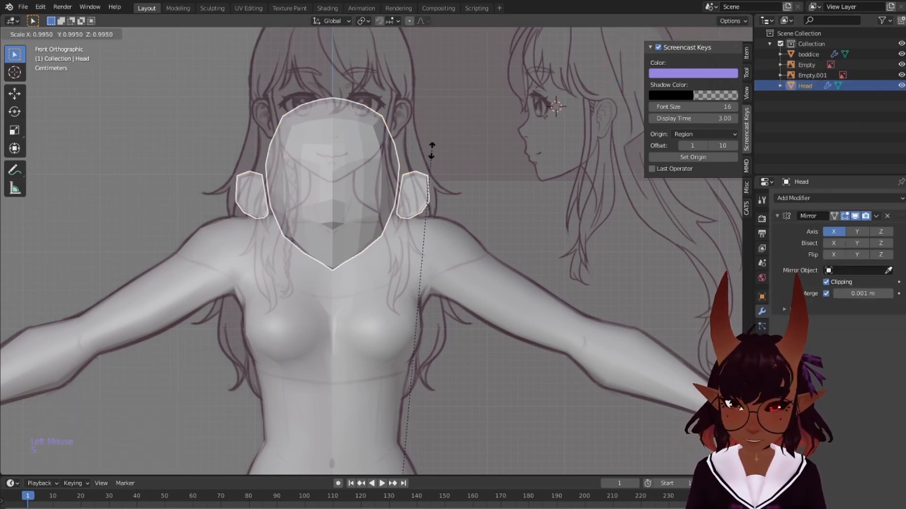
{"action": "left_click", "coordinate": [421, 173]}
{"action": "key", "text": "g"}
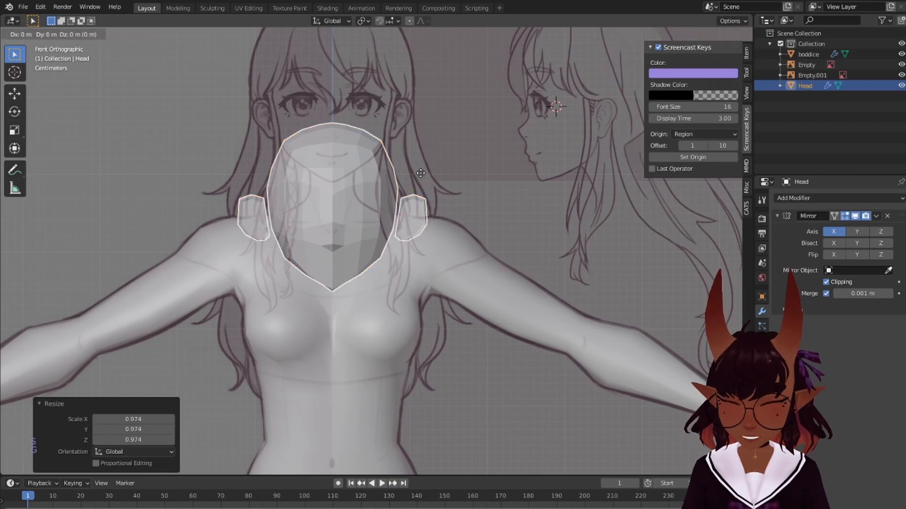
{"action": "key", "text": "z"}
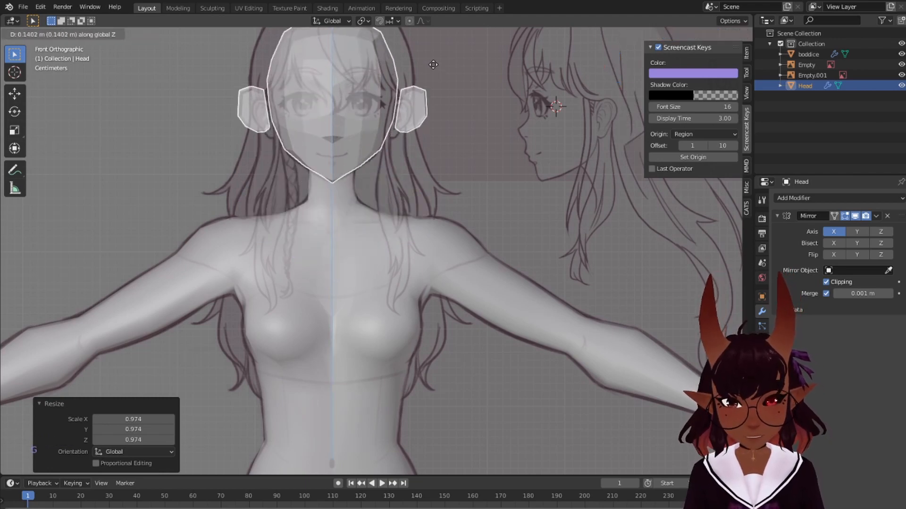
{"action": "left_click", "coordinate": [433, 66]}
Enlarge the Head by about 1.067 and lower it about 0.081 m along Z so its chin meets the sketched chin
{"action": "scroll", "coordinate": [432, 67], "scroll_direction": "down", "scroll_amount": 1}
{"action": "middle_click_drag", "start_coordinate": [385, 114], "coordinate": [402, 191], "text": "shift"}
{"action": "scroll", "coordinate": [402, 191], "scroll_direction": "up", "scroll_amount": 3}
{"action": "middle_click_drag", "start_coordinate": [416, 114], "coordinate": [438, 166], "text": "shift"}
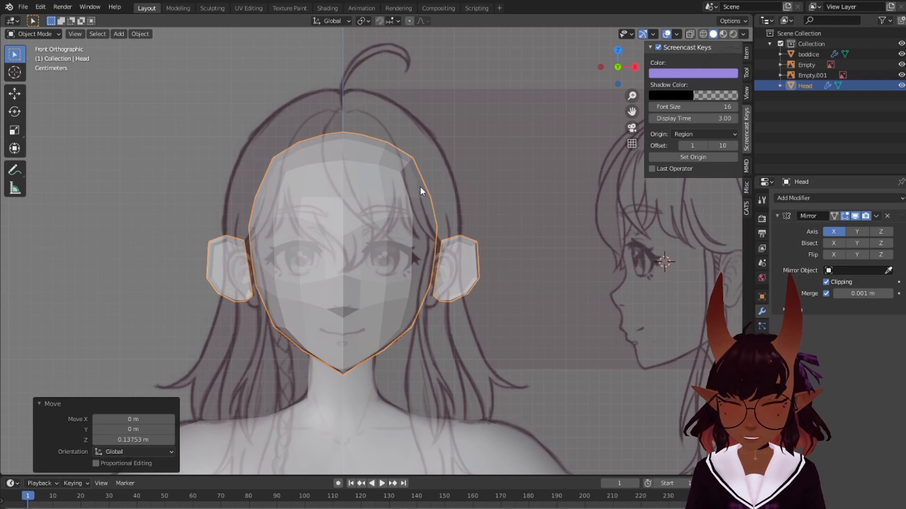
{"action": "key", "text": "s"}
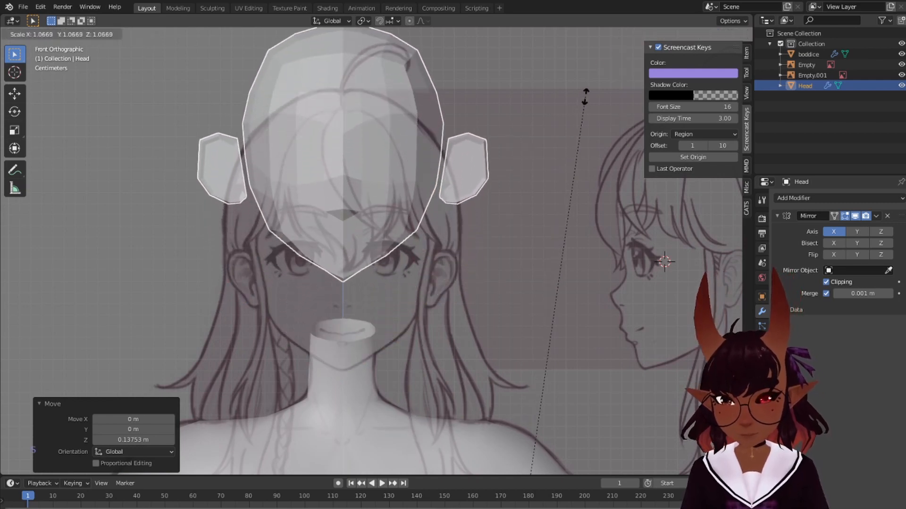
{"action": "left_click", "coordinate": [454, 95]}
{"action": "key", "text": "g"}
{"action": "key", "text": "z"}
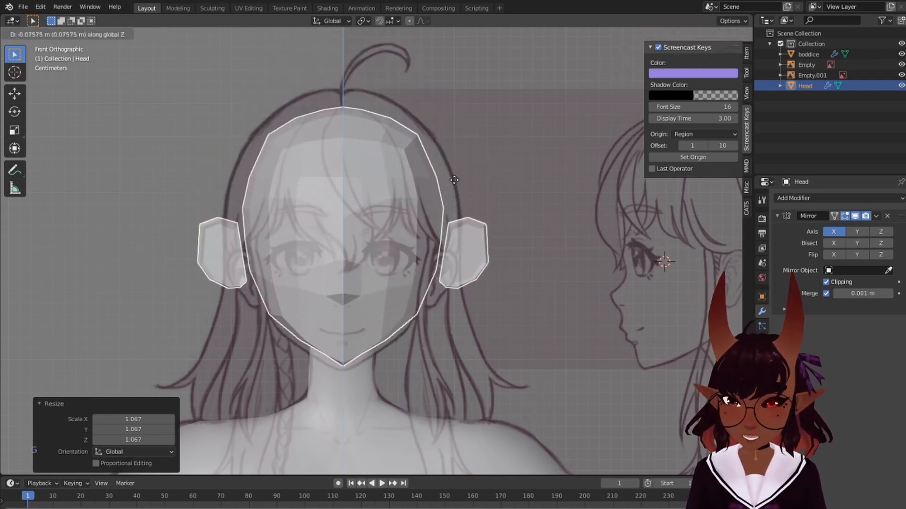
{"action": "left_click", "coordinate": [454, 186]}
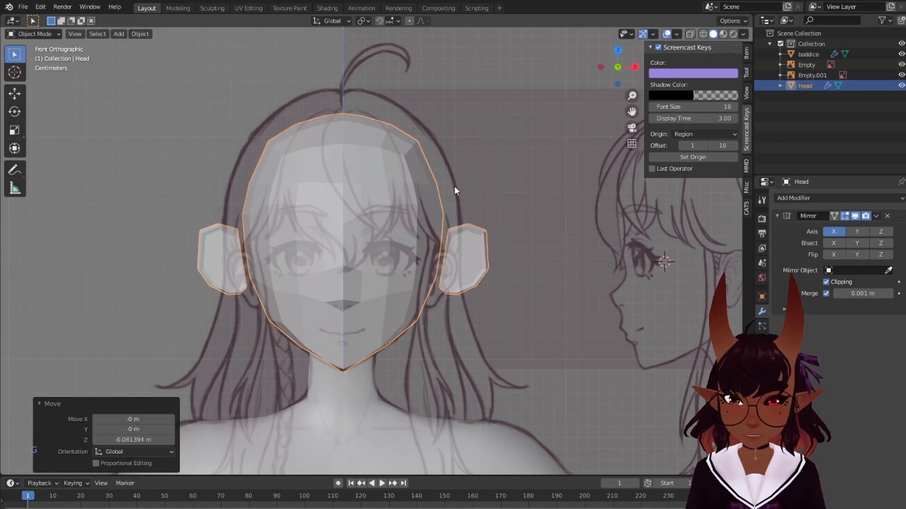
Scale the Head up by about 1.032 and lower it about 0.042 m along Z against the front sketch
{"action": "key", "text": "s"}
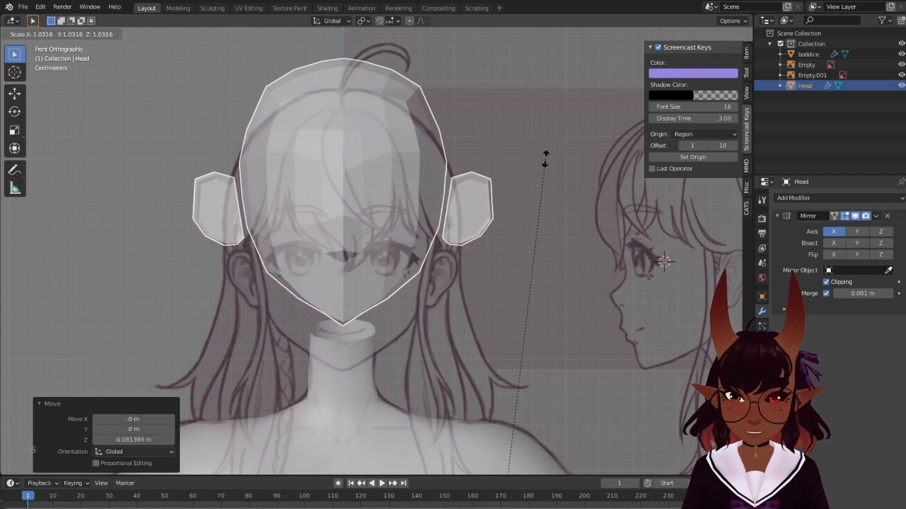
{"action": "left_click", "coordinate": [488, 169]}
{"action": "key", "text": "g"}
{"action": "key", "text": "z"}
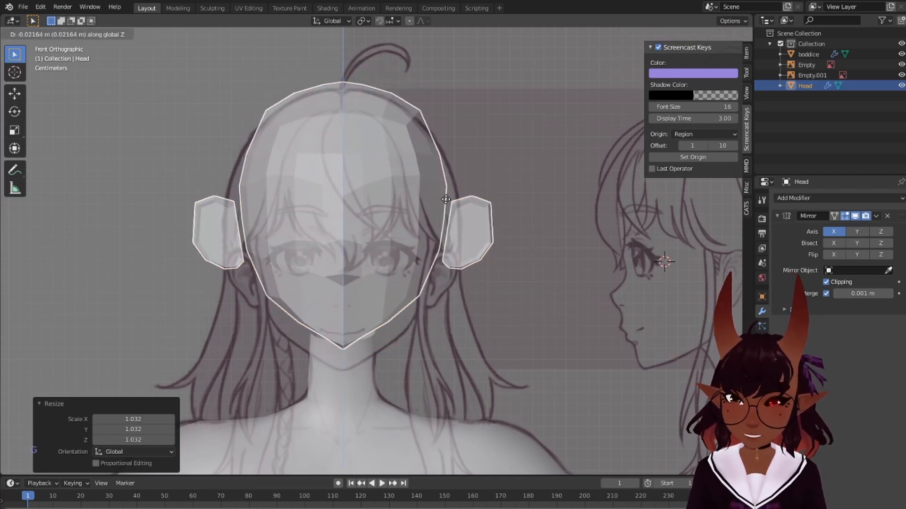
{"action": "left_click", "coordinate": [445, 221]}
In right side view, move the Head about 0.055 m along Y over the profile sketch
{"action": "key", "text": "KP_3"}
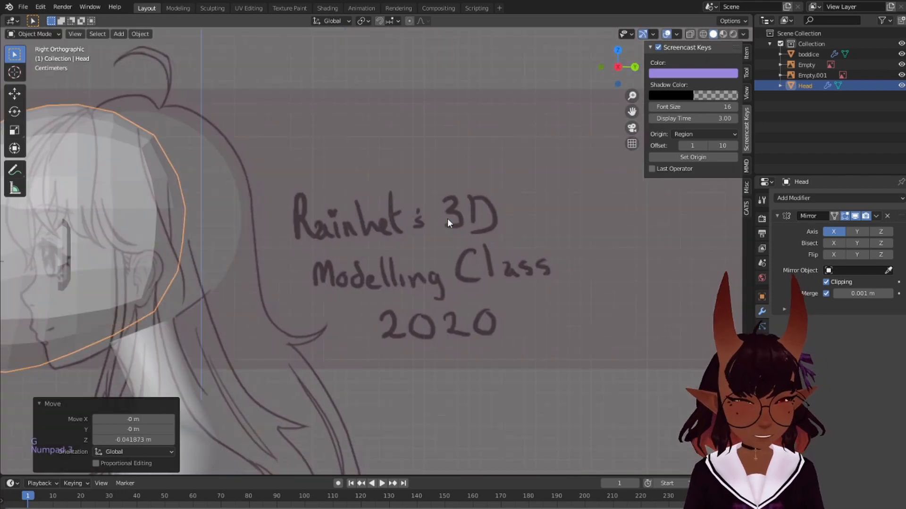
{"action": "scroll", "coordinate": [233, 228], "scroll_direction": "down", "scroll_amount": 1}
{"action": "scroll", "coordinate": [234, 228], "scroll_direction": "up", "scroll_amount": 1}
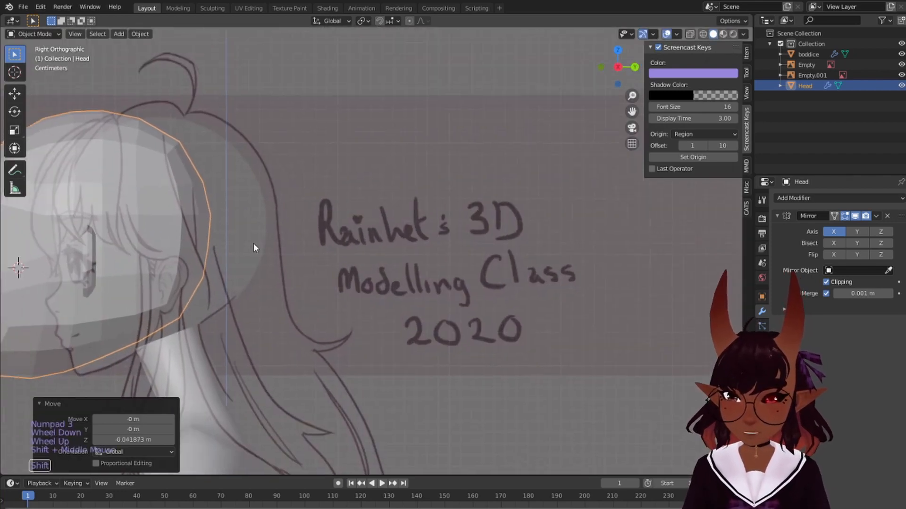
{"action": "middle_click_drag", "start_coordinate": [253, 243], "coordinate": [419, 236], "text": "shift"}
{"action": "key", "text": "g"}
{"action": "key", "text": "y"}
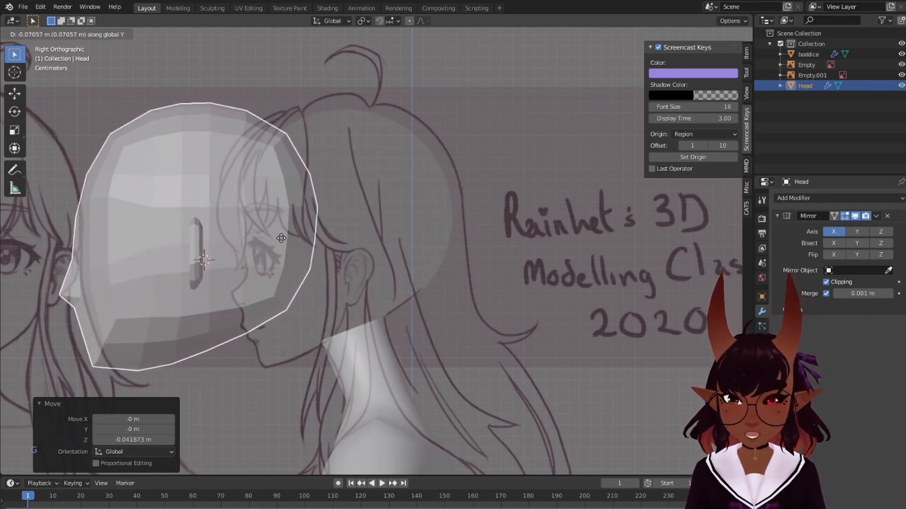
{"action": "left_click", "coordinate": [421, 253]}
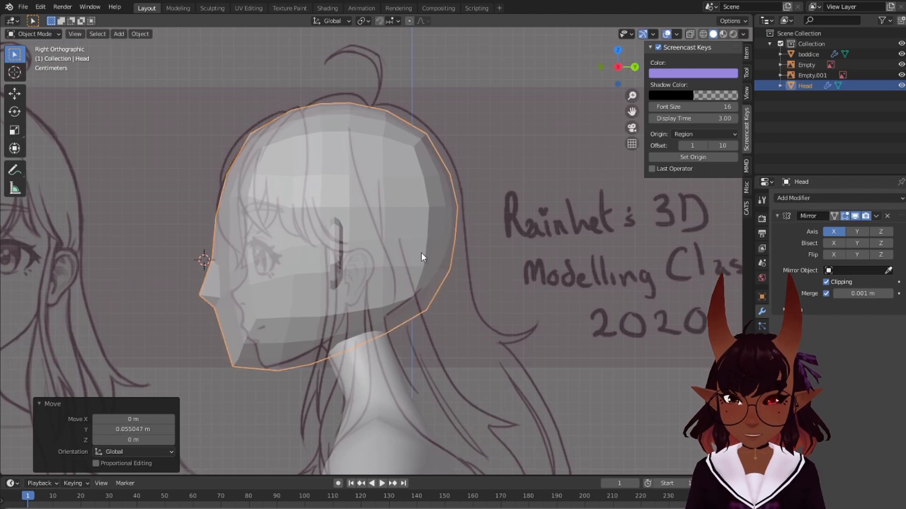
Scale the Head by about 0.953 and raise it about 0.066 m along Z over the profile sketch
{"action": "key", "text": "s"}
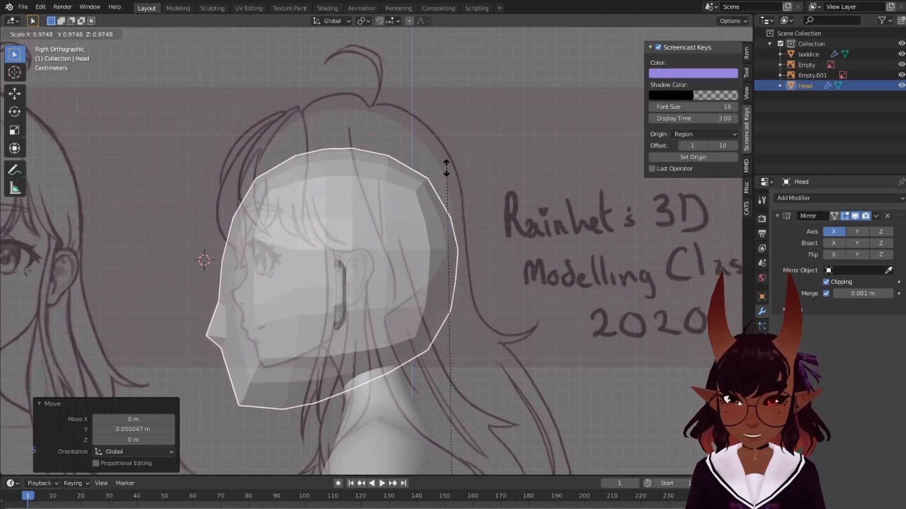
{"action": "left_click", "coordinate": [433, 206]}
{"action": "key", "text": "g"}
{"action": "key", "text": "z"}
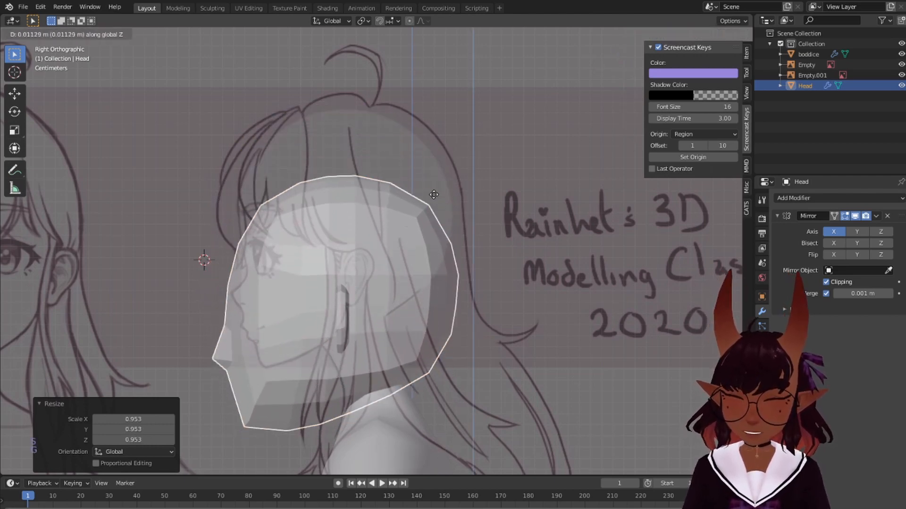
{"action": "left_click", "coordinate": [434, 134]}
Shrink the Head by about 0.922 and raise it about 0.125 m along Z to match the sketched skull top
{"action": "key", "text": "s"}
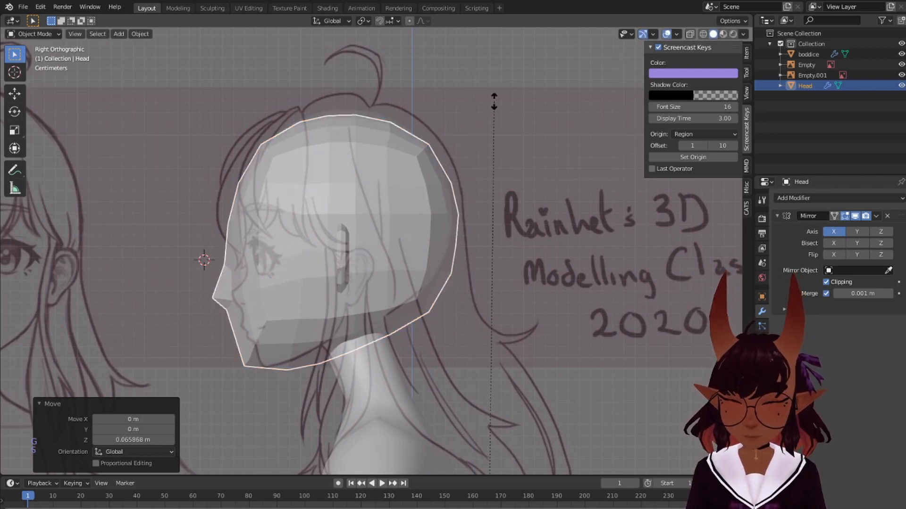
{"action": "left_click", "coordinate": [440, 236]}
{"action": "key", "text": "g"}
{"action": "key", "text": "z"}
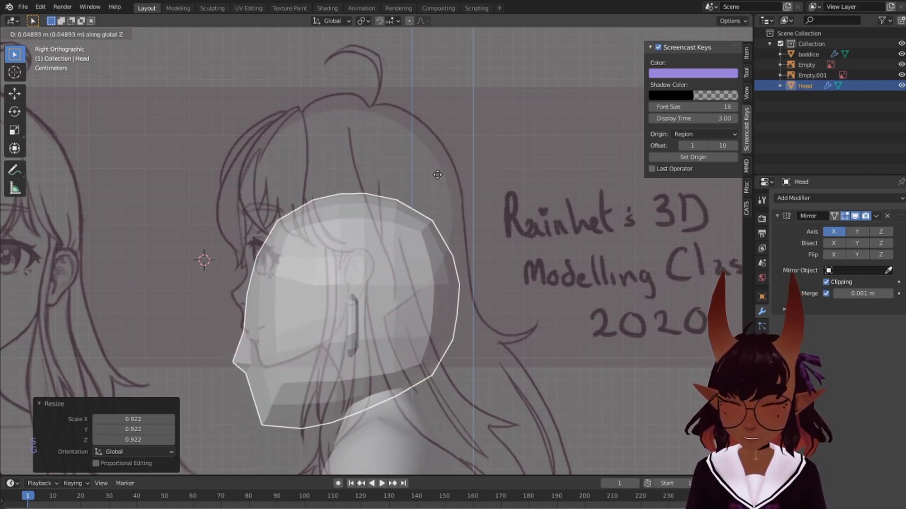
{"action": "left_click", "coordinate": [432, 96]}
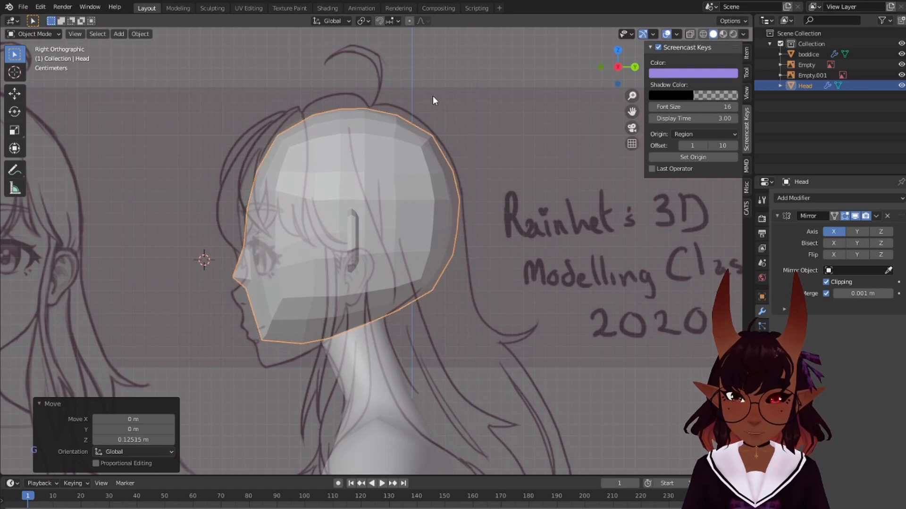
Shift the Head about -0.009 m along Y to line its back up with the sketched skull
{"action": "key", "text": "g"}
{"action": "key", "text": "y"}
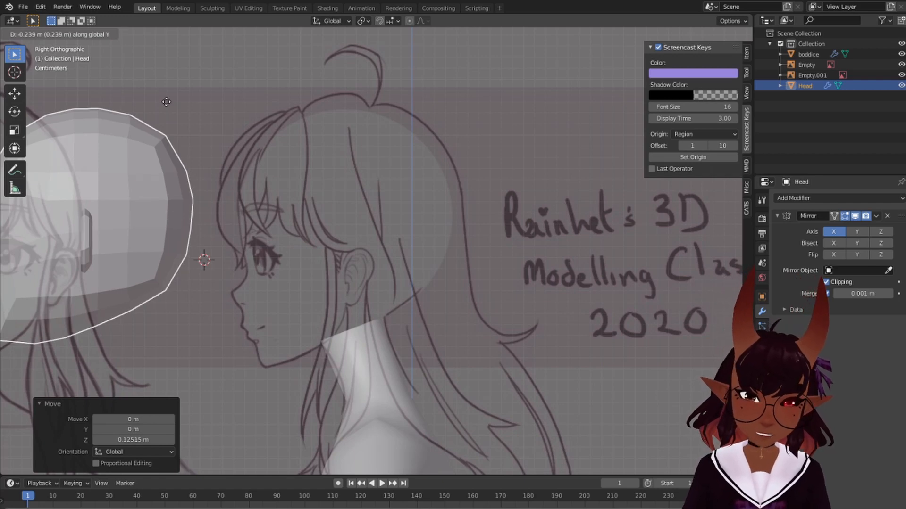
{"action": "left_click", "coordinate": [422, 121]}
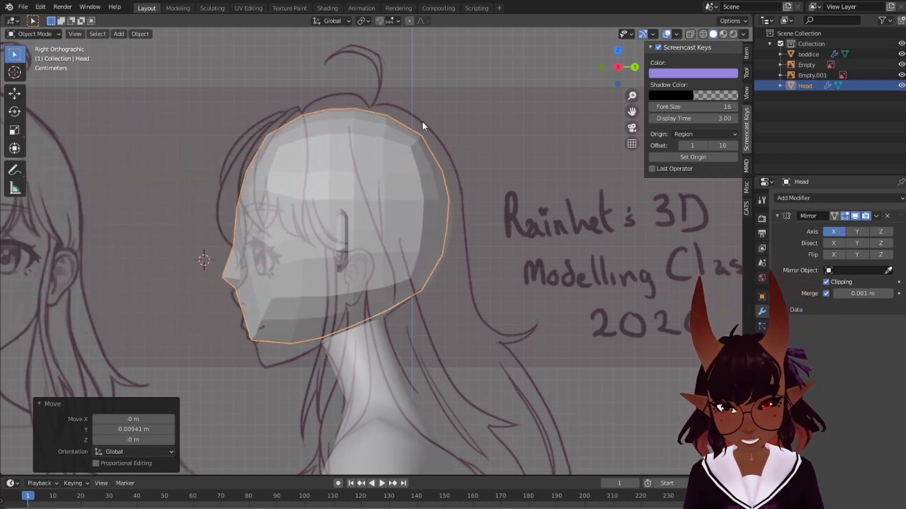
Scale the Head by about 1.006 and lower it about 0.010 m along Z
{"action": "key", "text": "s"}
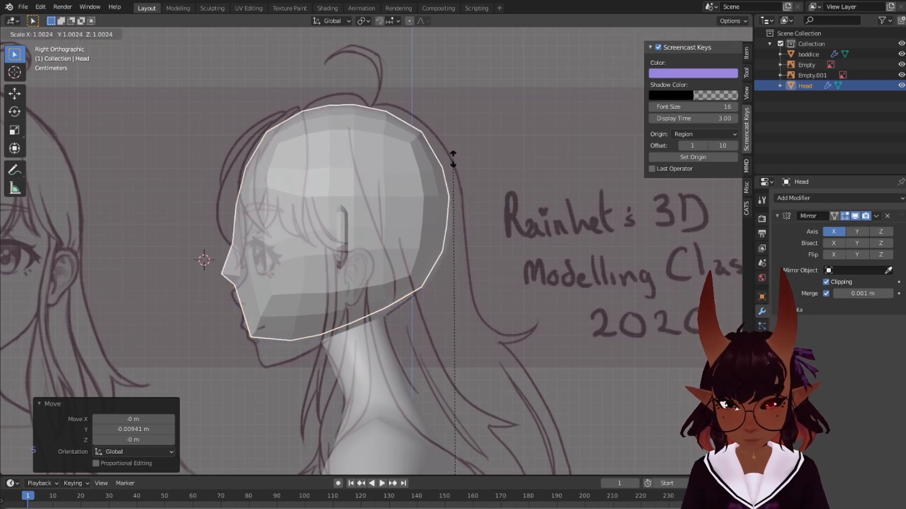
{"action": "left_click", "coordinate": [454, 154]}
{"action": "key", "text": "g"}
{"action": "key", "text": "z"}
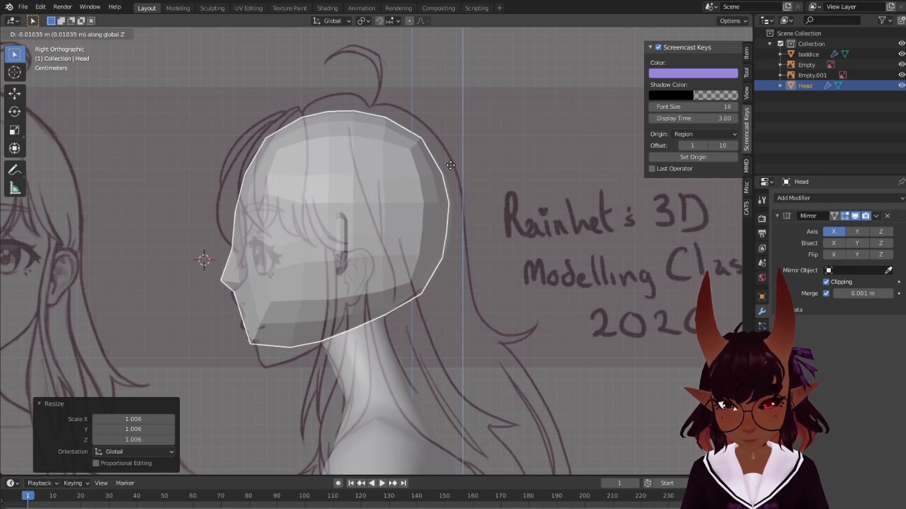
{"action": "left_click", "coordinate": [451, 165]}
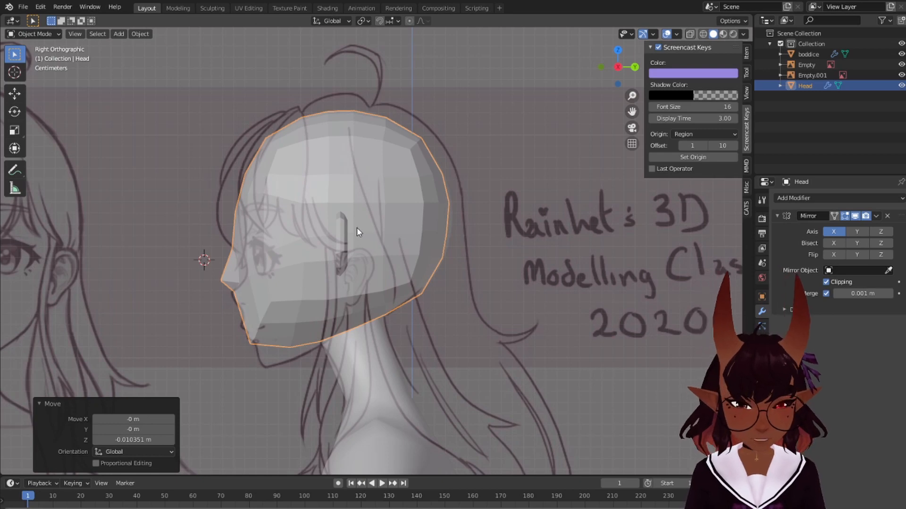
Scale the Head by about 1.030 and lower it about 0.040 m along Z over the profile sketch
{"action": "key", "text": "s"}
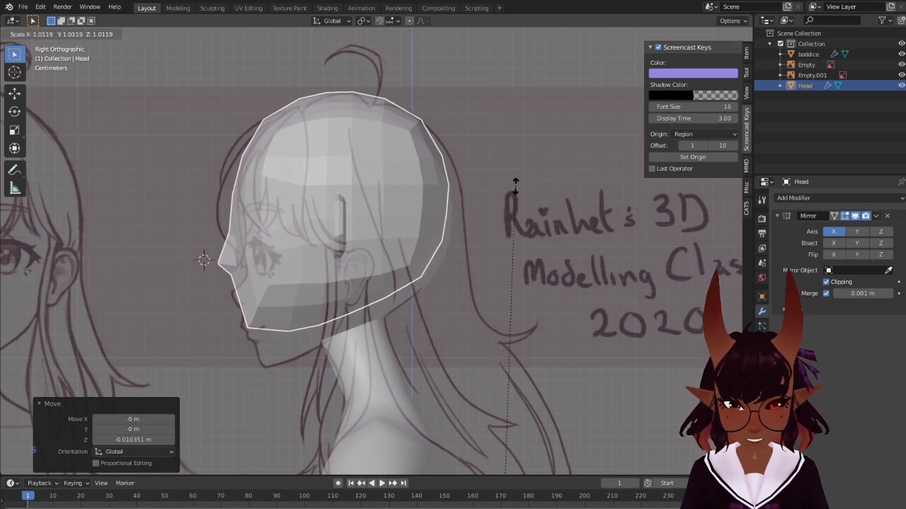
{"action": "left_click", "coordinate": [505, 163]}
{"action": "key", "text": "g"}
{"action": "key", "text": "z"}
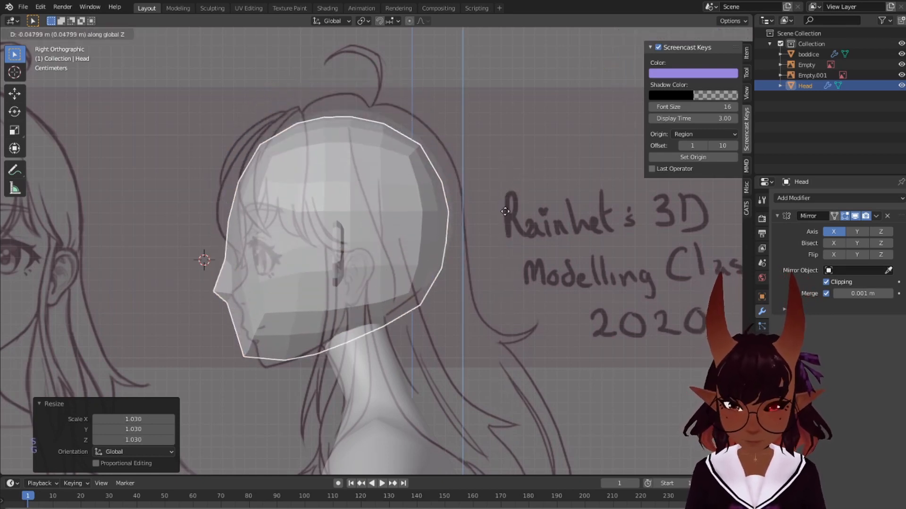
{"action": "left_click", "coordinate": [507, 203]}
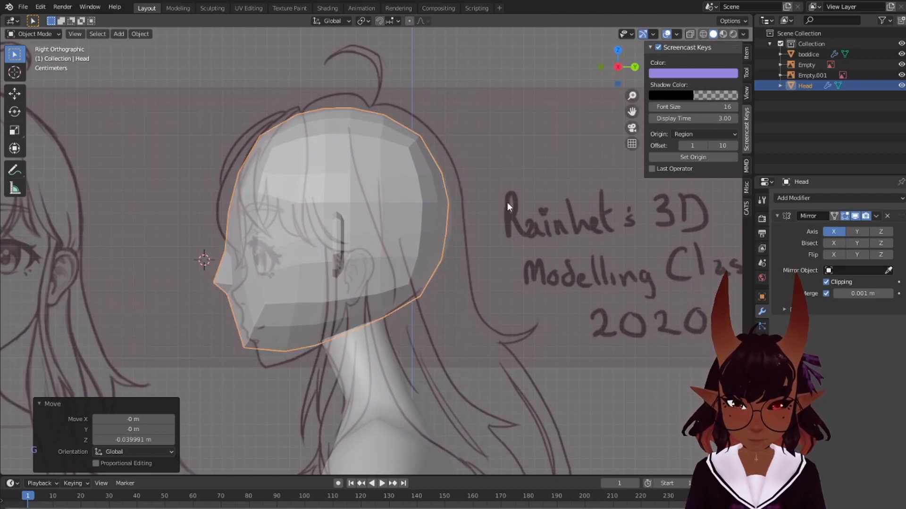
Shift the Head about 0.004 m along Y to align it with the sketched profile
{"action": "key", "text": "g"}
{"action": "key", "text": "y"}
{"action": "left_click", "coordinate": [511, 200]}
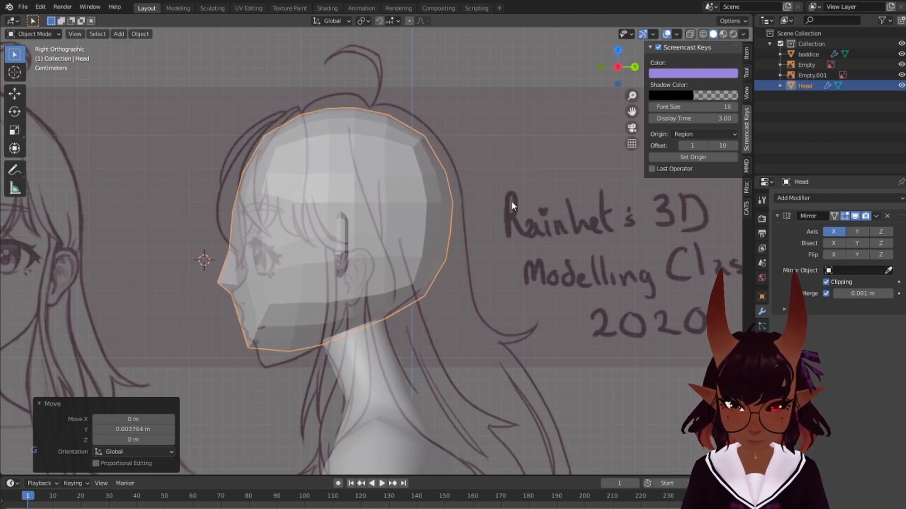
Apply all transforms to the Head in front view, followed by applying its rotation and scale
{"action": "key", "text": "KP_1"}
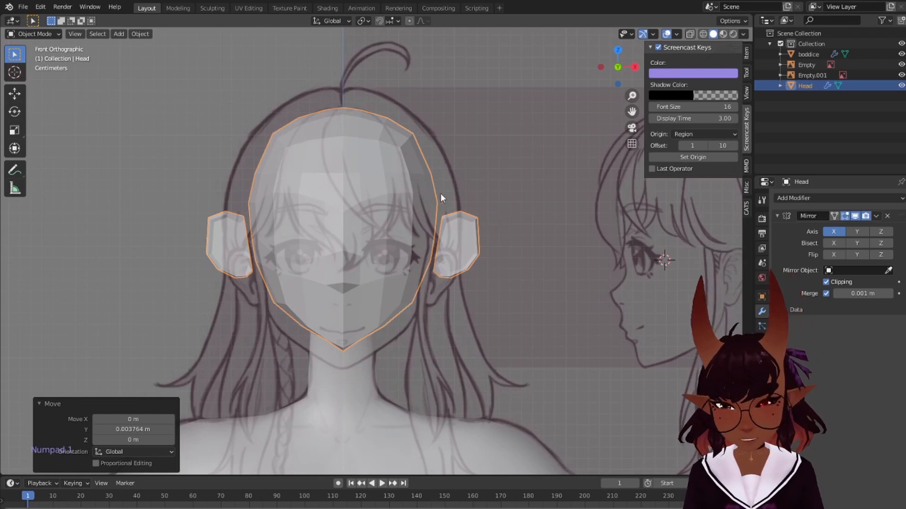
{"action": "scroll", "coordinate": [430, 196], "scroll_direction": "down", "scroll_amount": 8}
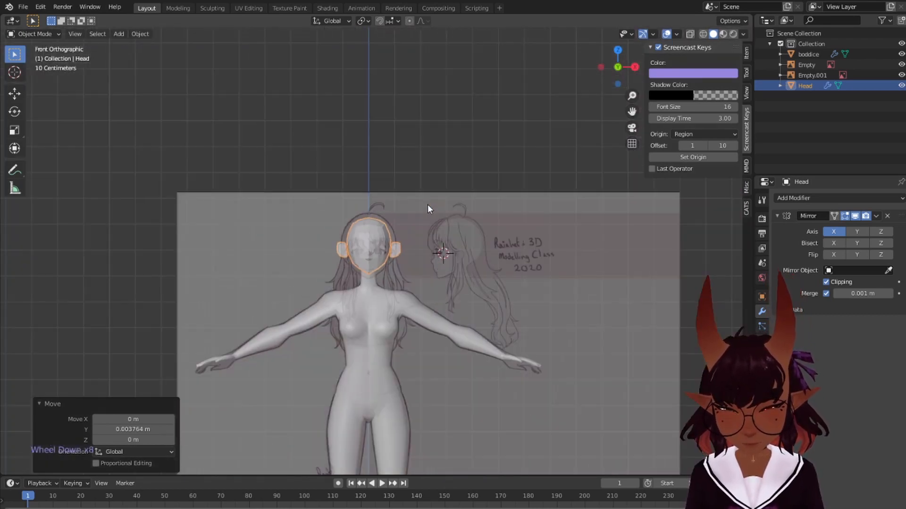
{"action": "scroll", "coordinate": [424, 206], "scroll_direction": "down", "scroll_amount": 1}
{"action": "middle_click_drag", "start_coordinate": [380, 270], "coordinate": [427, 198], "text": "shift"}
{"action": "scroll", "coordinate": [397, 114], "scroll_direction": "down", "scroll_amount": 1}
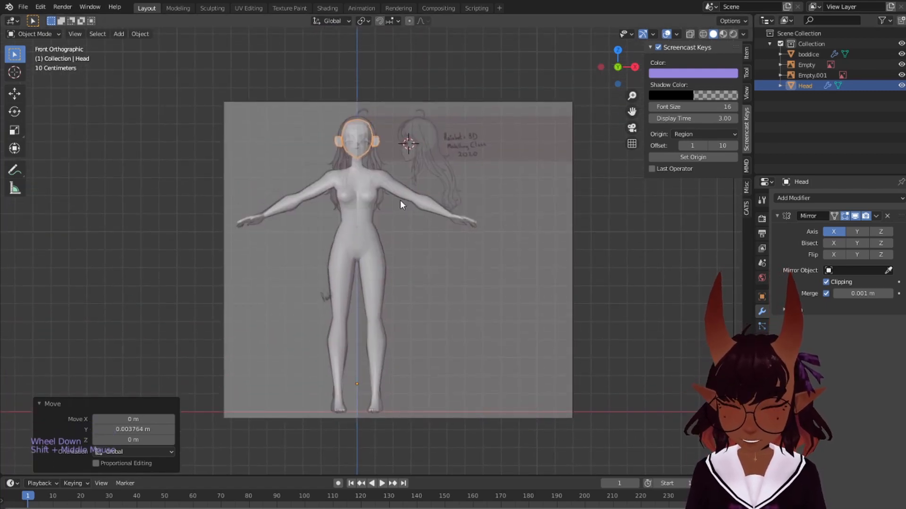
{"action": "key", "text": "ctrl+a"}
{"action": "left_click", "coordinate": [386, 233]}
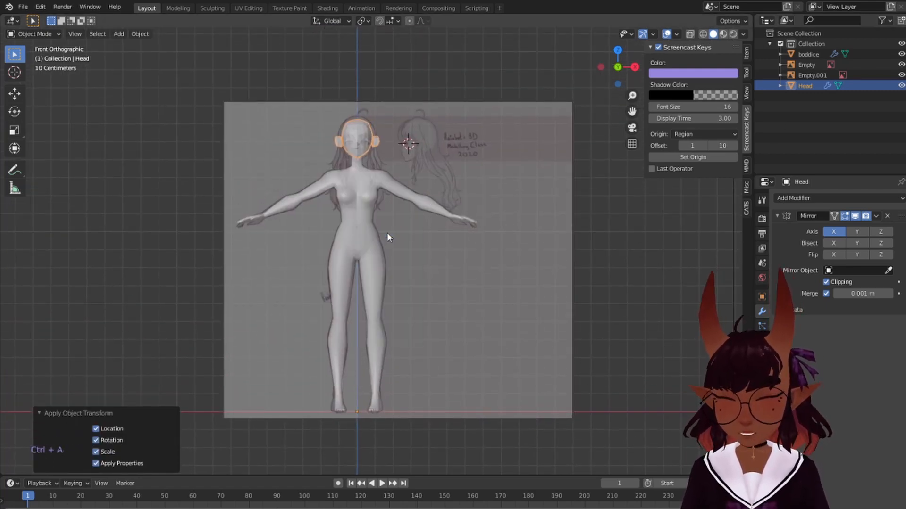
{"action": "key", "text": "ctrl+a"}
{"action": "left_click", "coordinate": [413, 219]}
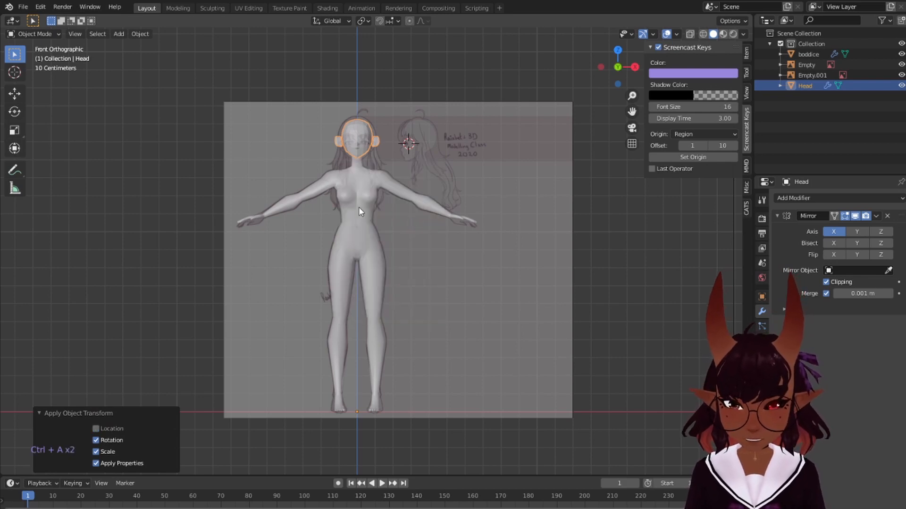
Enter Edit Mode on the Head and frame its mesh in the right side view over the profile sketch
{"action": "scroll", "coordinate": [349, 149], "scroll_direction": "up", "scroll_amount": 3}
{"action": "scroll", "coordinate": [351, 145], "scroll_direction": "down", "scroll_amount": 1}
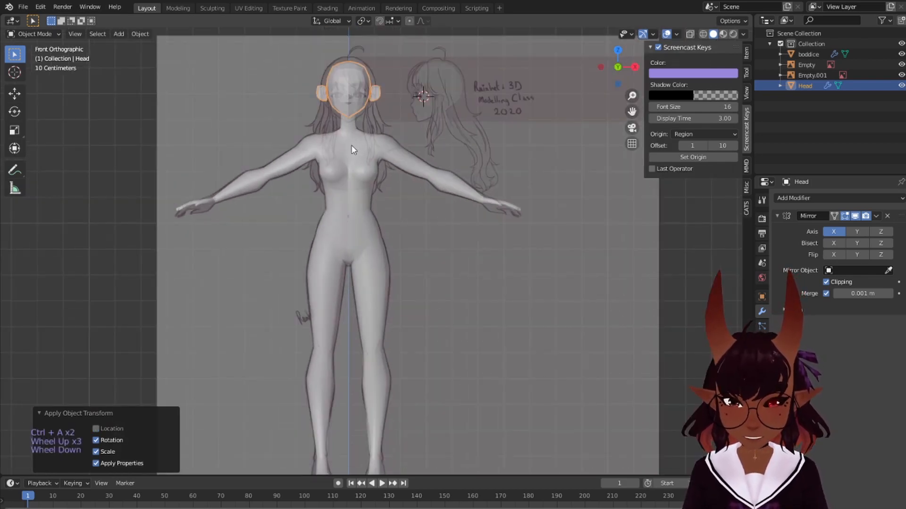
{"action": "left_click", "coordinate": [55, 34]}
{"action": "left_click", "coordinate": [42, 57]}
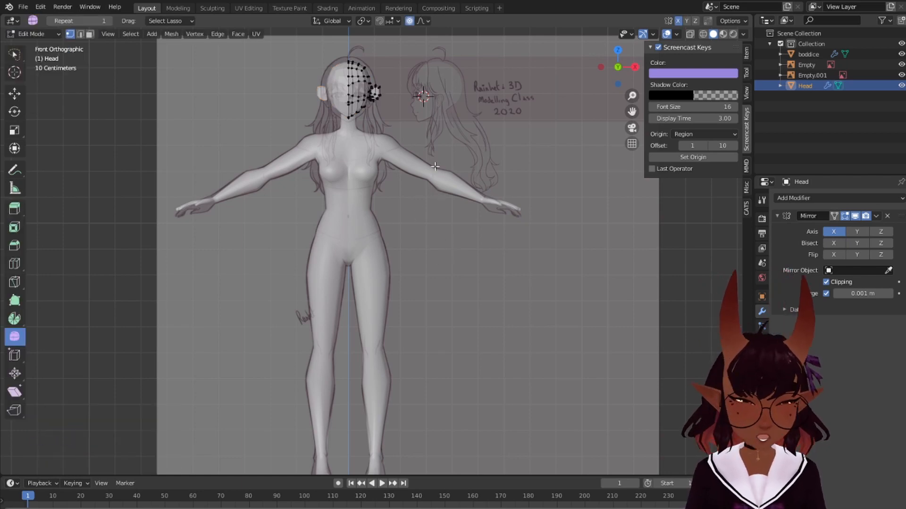
{"action": "key", "text": "KP_3"}
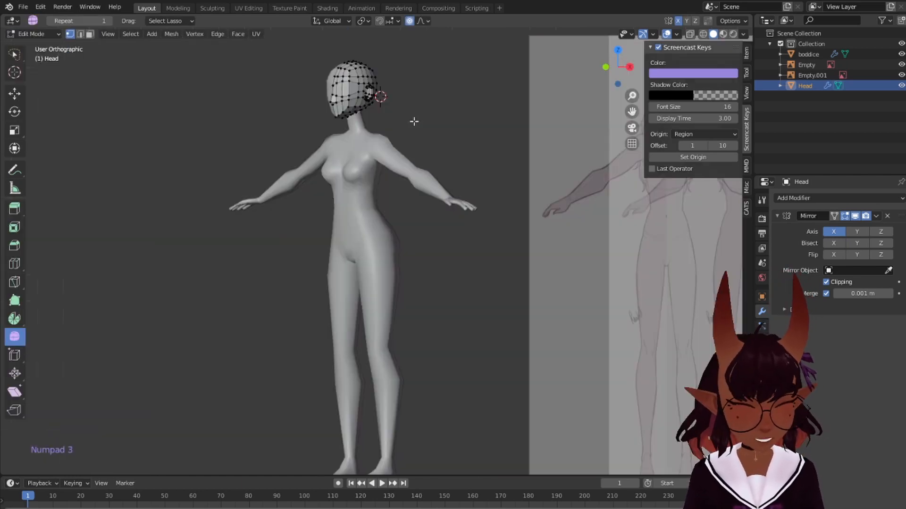
{"action": "scroll", "coordinate": [386, 98], "scroll_direction": "up", "scroll_amount": 5}
{"action": "middle_click_drag", "start_coordinate": [387, 108], "coordinate": [391, 339], "text": "shift"}
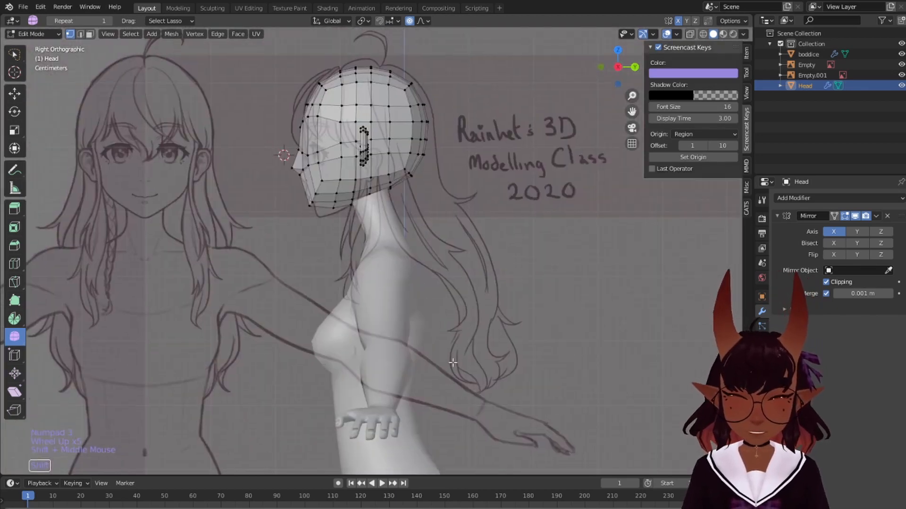
{"action": "scroll", "coordinate": [401, 212], "scroll_direction": "up", "scroll_amount": 2}
{"action": "middle_click_drag", "start_coordinate": [405, 213], "coordinate": [406, 317], "text": "shift"}
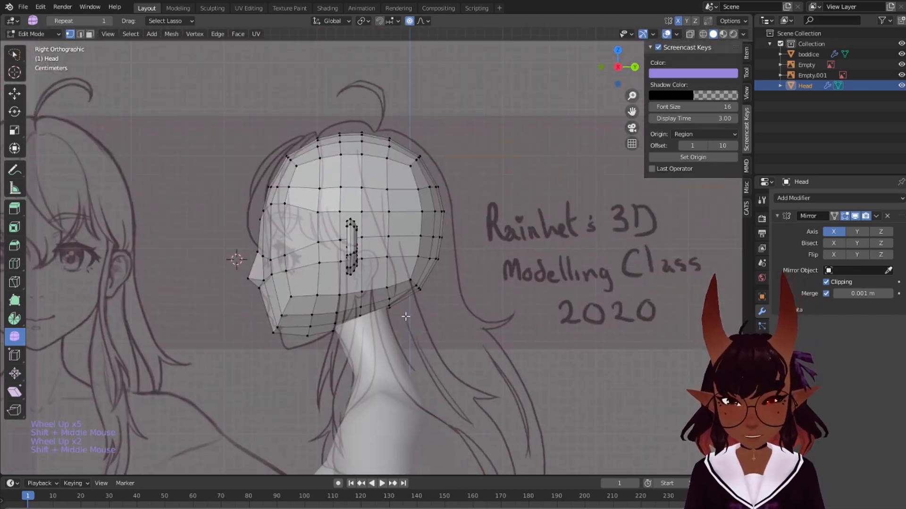
{"action": "right_click", "coordinate": [271, 335]}
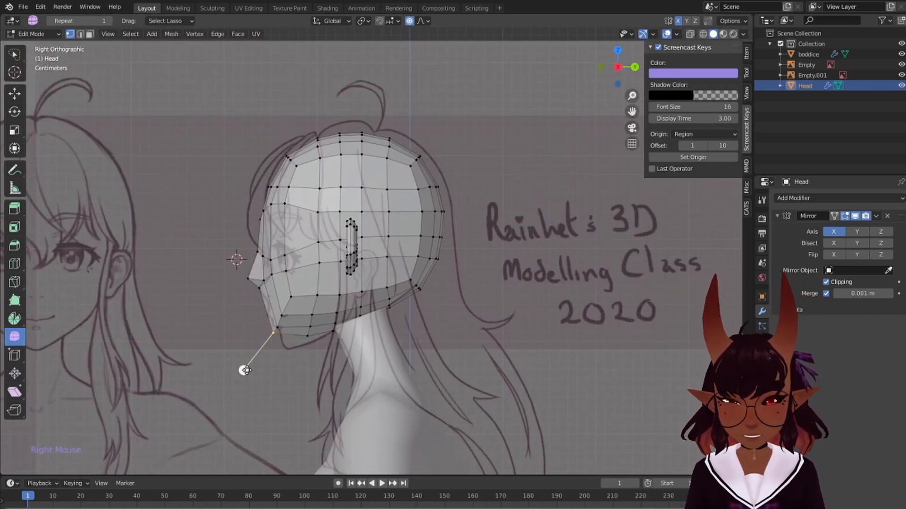
{"action": "key", "text": "g"}
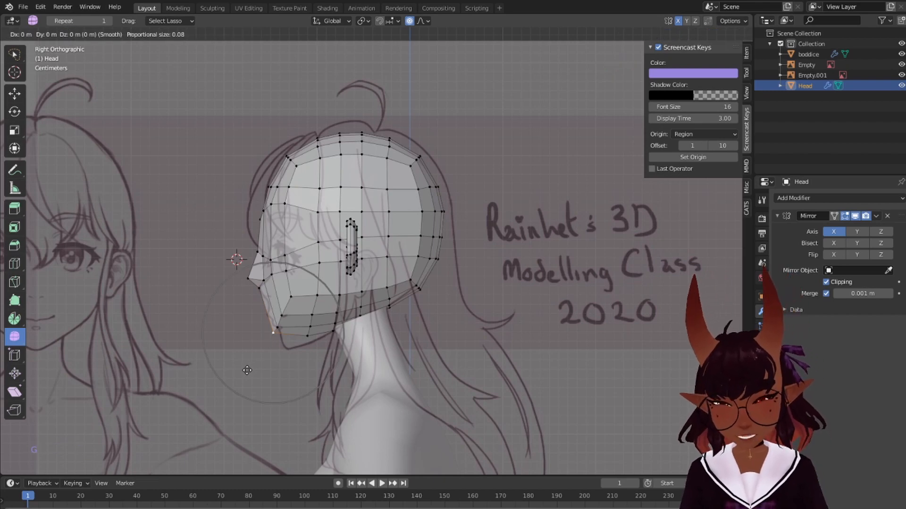
{"action": "right_click", "coordinate": [247, 370]}
Select the whole linked ear mesh in front view and hide it
{"action": "scroll", "coordinate": [248, 305], "scroll_direction": "down", "scroll_amount": 1}
{"action": "key", "text": "KP_1"}
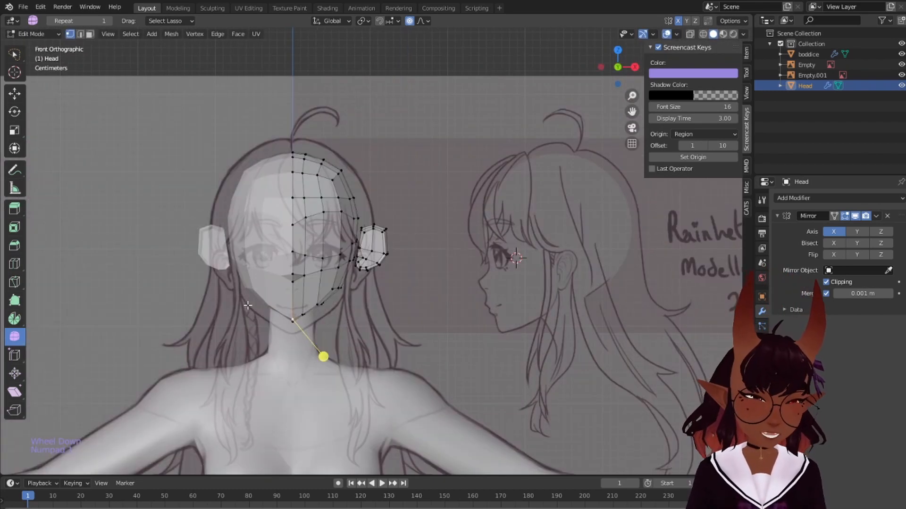
{"action": "right_click", "coordinate": [373, 229]}
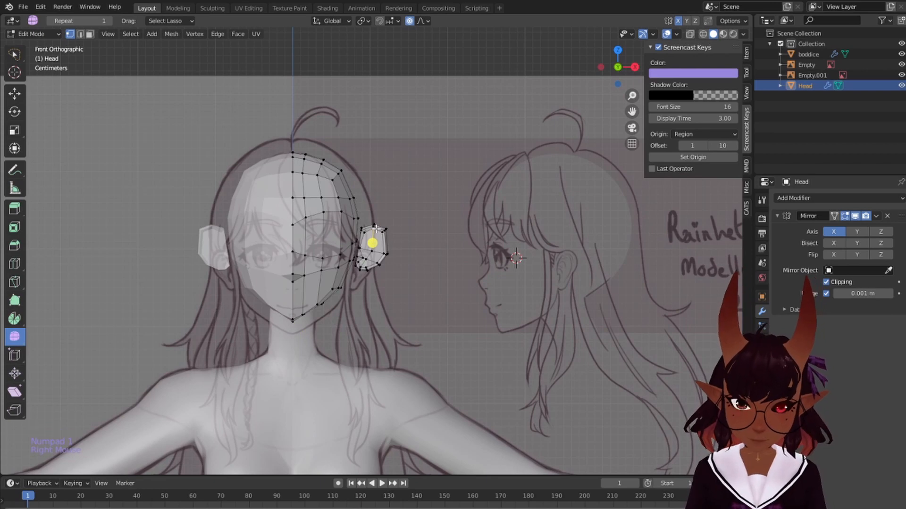
{"action": "key", "text": "l"}
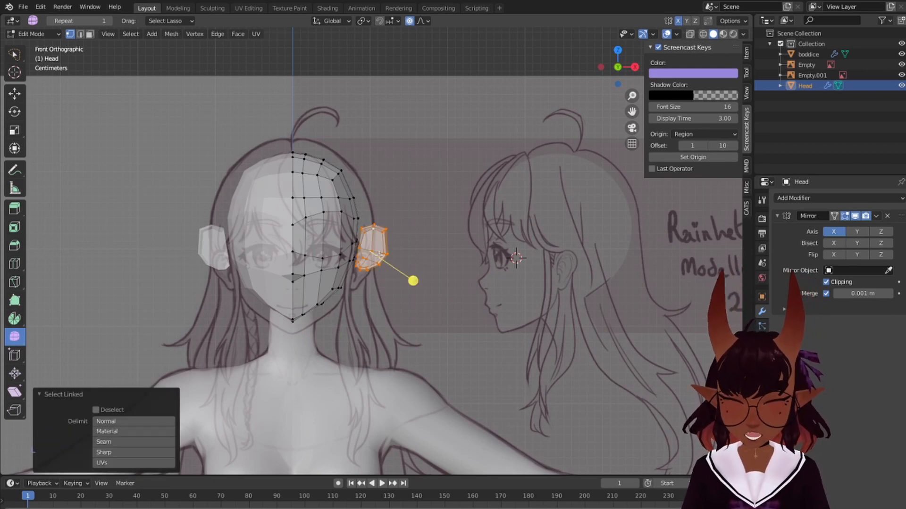
{"action": "scroll", "coordinate": [411, 309], "scroll_direction": "up", "scroll_amount": 2}
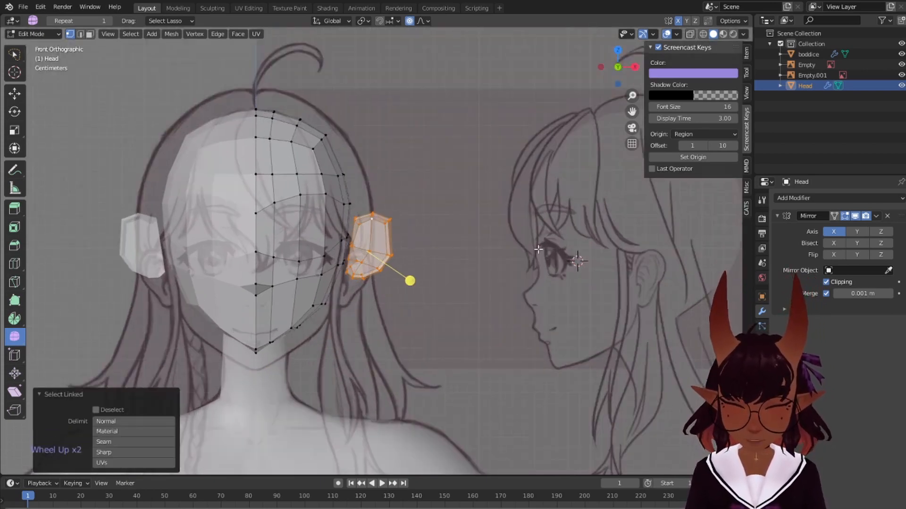
{"action": "middle_click_drag", "start_coordinate": [538, 249], "coordinate": [330, 269]}
{"action": "key", "text": "h"}
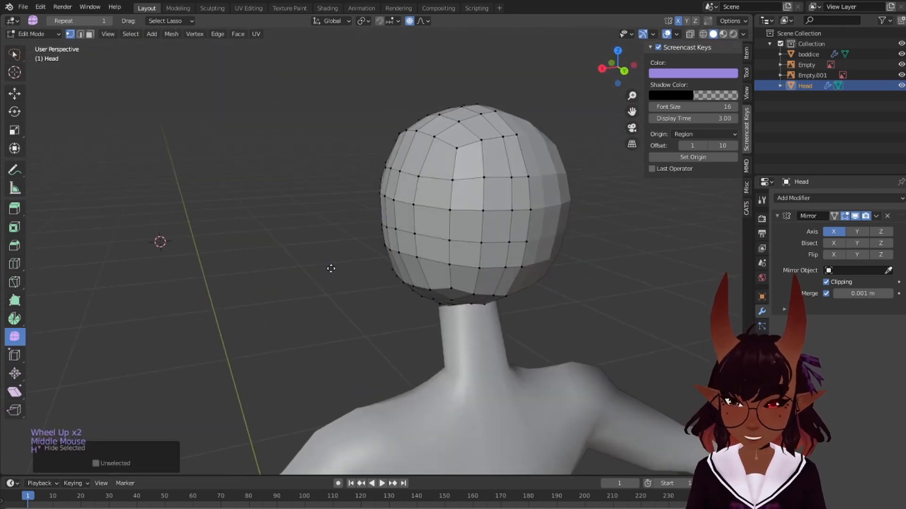
Move the chin tip vertex in side view about 0.013 m along Y and -0.018 m along Z, with smooth proportional size about 0.164
{"action": "key", "text": "KP_1"}
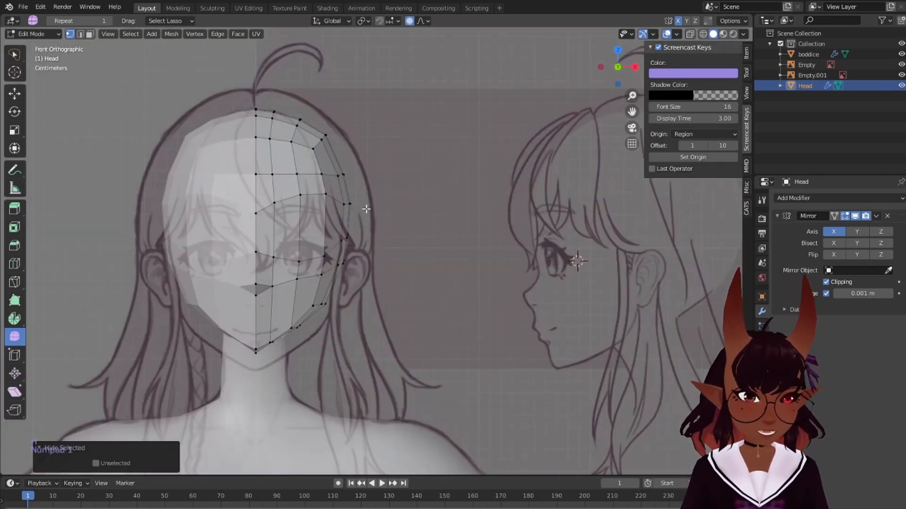
{"action": "key", "text": "KP_3"}
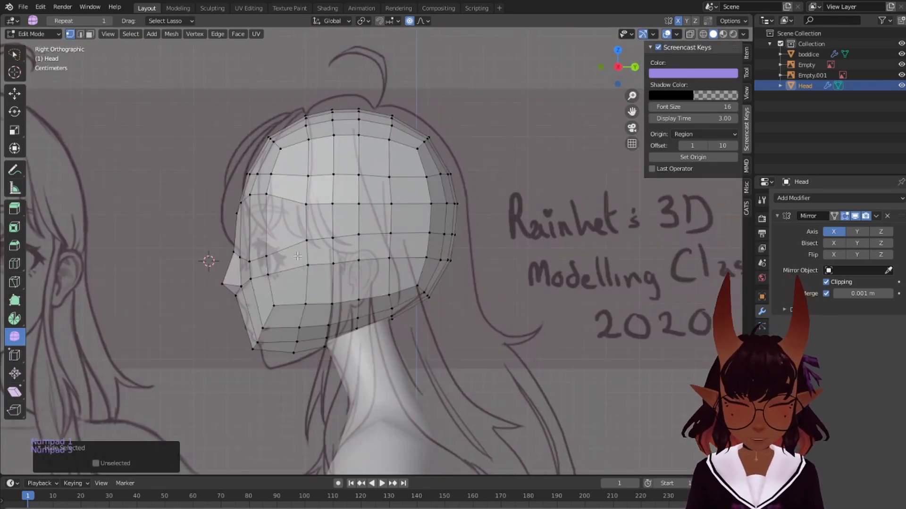
{"action": "right_click", "coordinate": [253, 349]}
{"action": "key", "text": "g"}
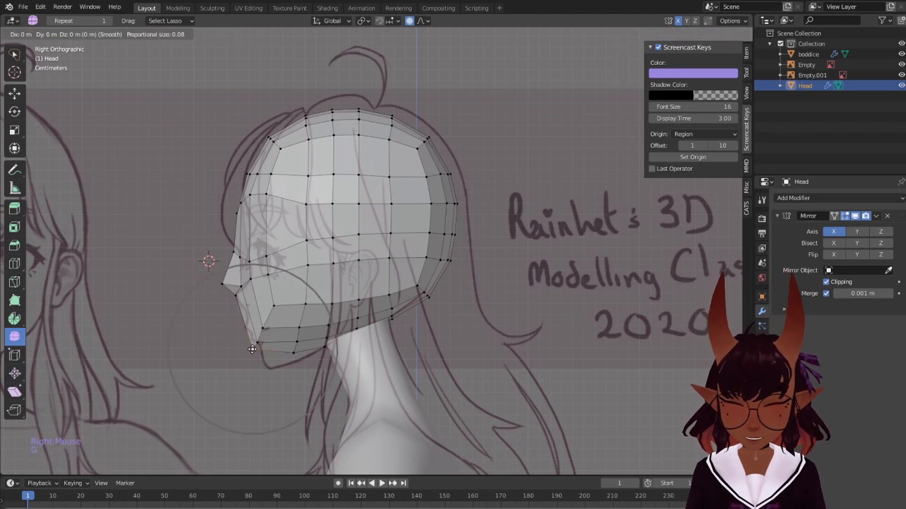
{"action": "scroll", "coordinate": [255, 352], "scroll_direction": "down", "scroll_amount": 6}
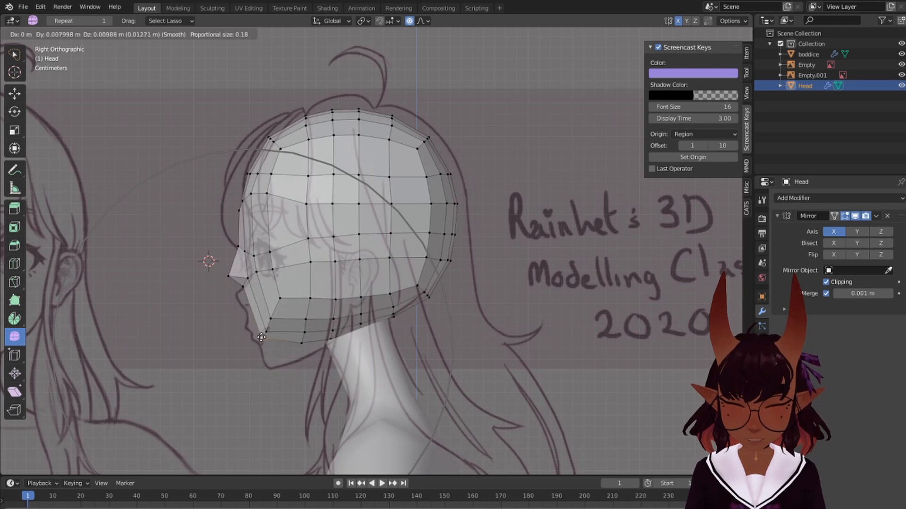
{"action": "scroll", "coordinate": [262, 366], "scroll_direction": "down", "scroll_amount": 3}
{"action": "scroll", "coordinate": [260, 364], "scroll_direction": "up", "scroll_amount": 1}
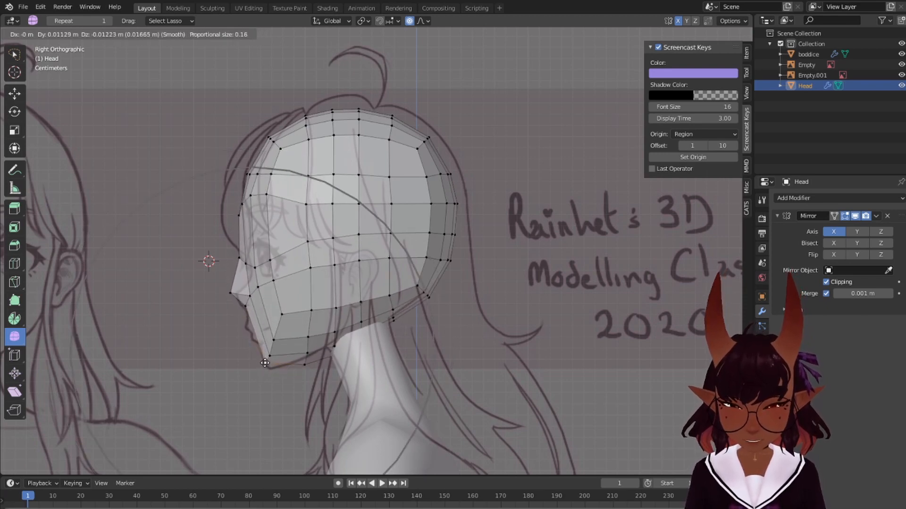
{"action": "left_click", "coordinate": [267, 370]}
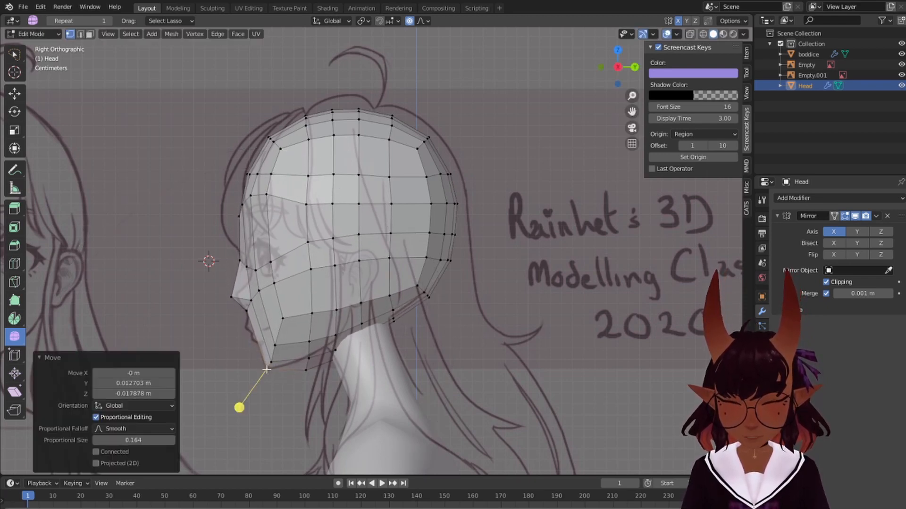
Turn on X-ray and move two under-jaw vertices about 0.003 m along Y and 0.014 m along Z, with proportional size about 0.084
{"action": "right_click", "coordinate": [309, 373]}
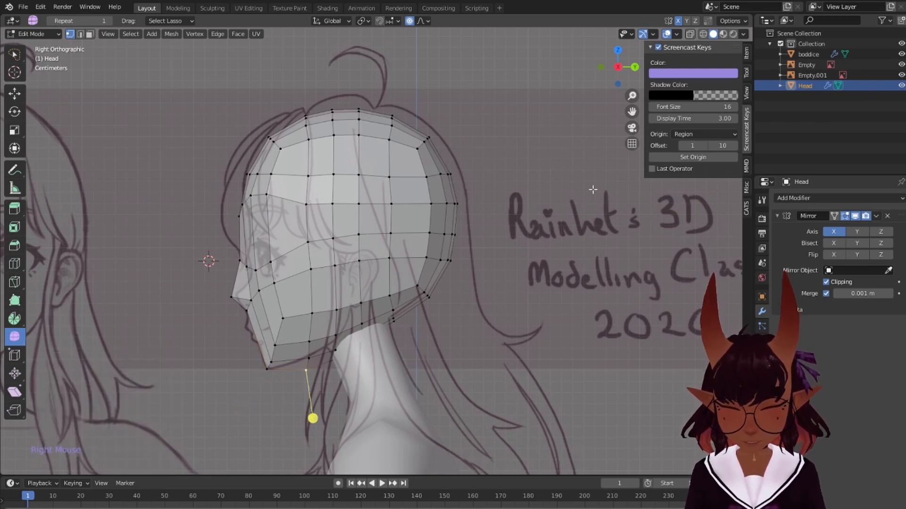
{"action": "left_click", "coordinate": [690, 33]}
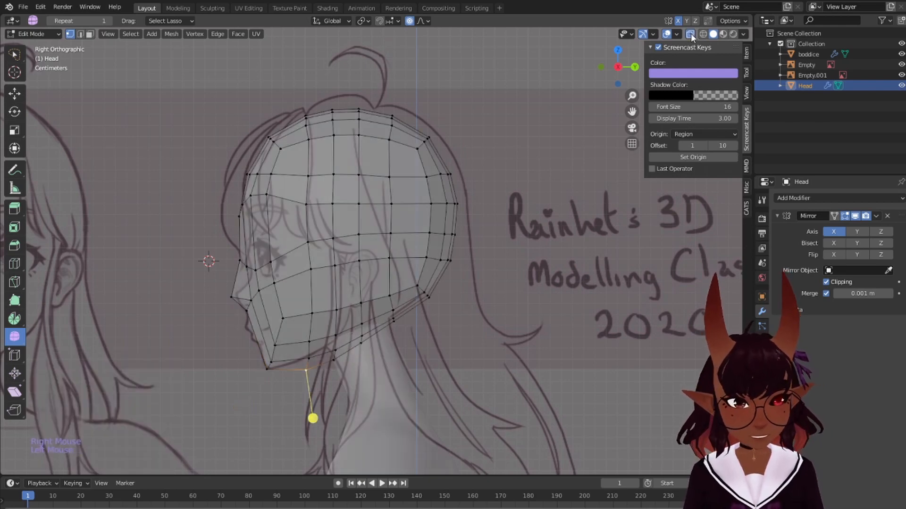
{"action": "right_click", "coordinate": [335, 358], "text": "shift"}
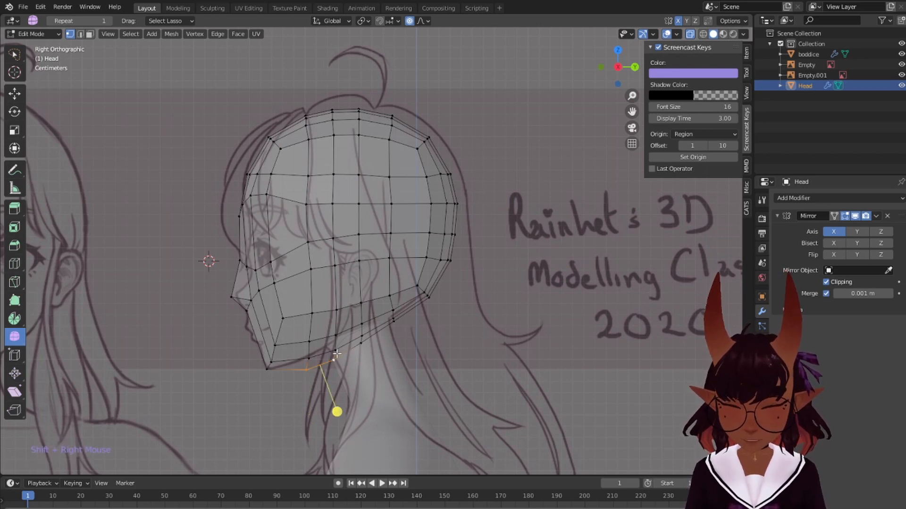
{"action": "key", "text": "g"}
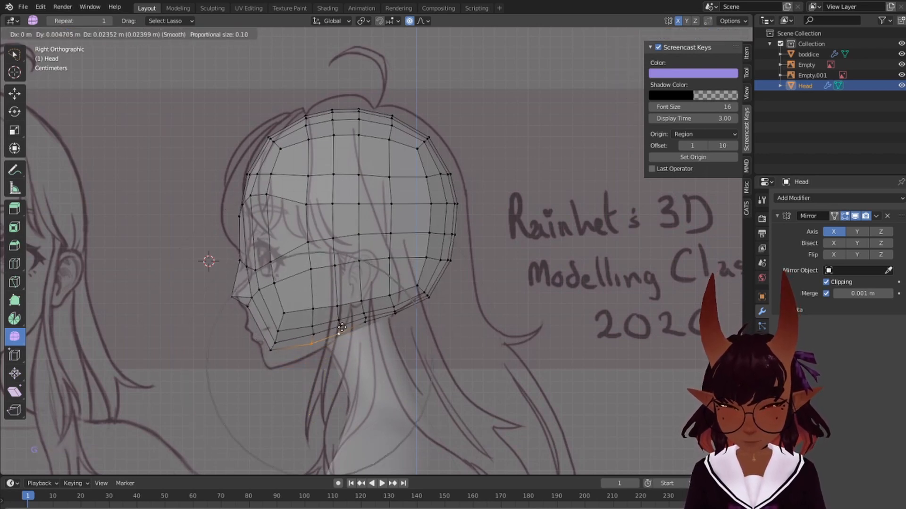
{"action": "scroll", "coordinate": [342, 326], "scroll_direction": "up", "scroll_amount": 2}
{"action": "left_click", "coordinate": [276, 370]}
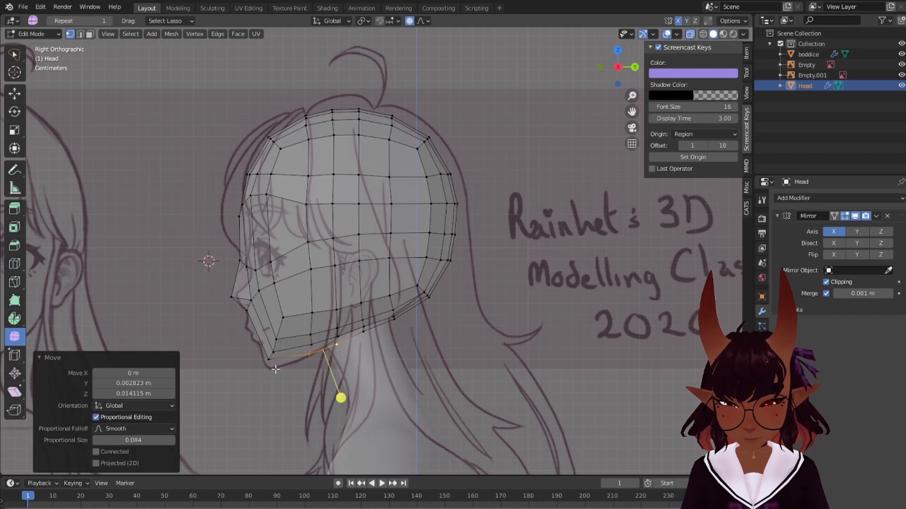
Lower the chin tip about 0.010 m and raise the under-jaw vertex behind it about 0.005 m along Z, with proportional size about 0.112
{"action": "right_click", "coordinate": [271, 367]}
{"action": "key", "text": "g"}
{"action": "scroll", "coordinate": [271, 368], "scroll_direction": "down", "scroll_amount": 3}
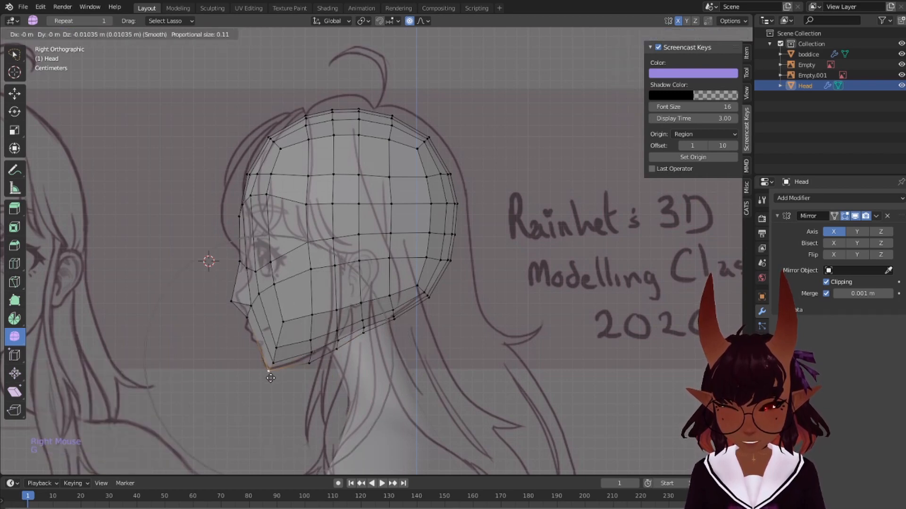
{"action": "left_click", "coordinate": [271, 379]}
{"action": "key", "text": "g"}
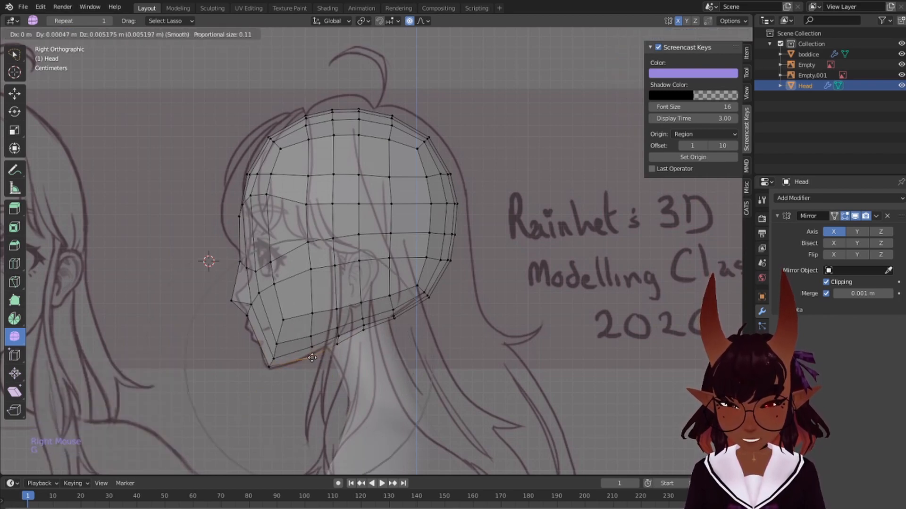
{"action": "left_click", "coordinate": [310, 359]}
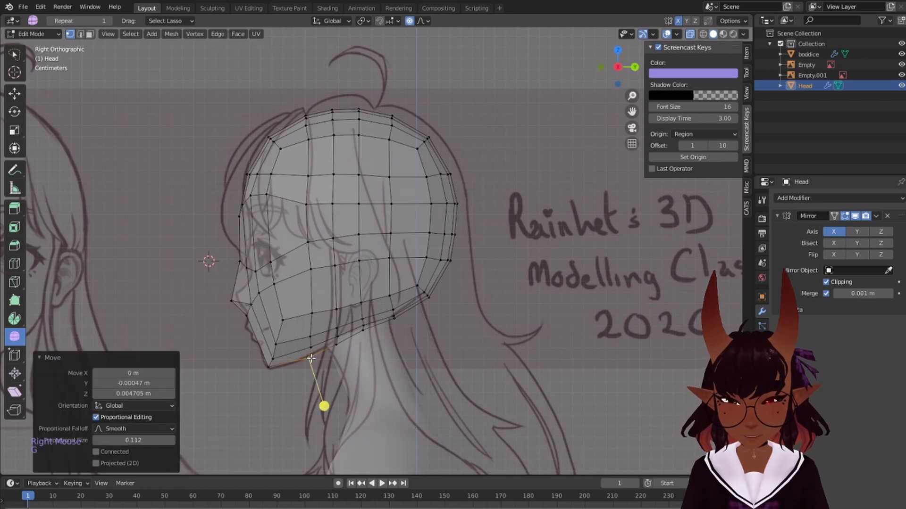
Move the chin tip vertex about -0.002 m along Y and -0.001 m along Z, with smooth proportional size 0.112
{"action": "right_click", "coordinate": [271, 366]}
{"action": "key", "text": "g"}
{"action": "left_click", "coordinate": [269, 368]}
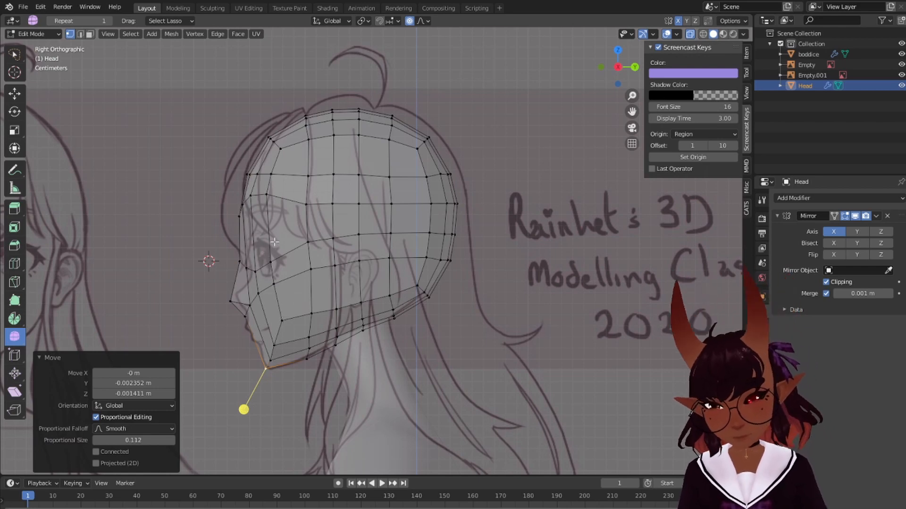
Lasso the eye-area vertices and move them about 0.011 m along Y and -0.013 m along Z, with proportional size about 0.11
{"action": "mouse_move", "coordinate": [286, 188]}
{"action": "left_mouse_down"}
{"action": "mouse_move", "coordinate": [203, 243]}
{"action": "mouse_move", "coordinate": [250, 284]}
{"action": "mouse_move", "coordinate": [287, 270]}
{"action": "left_mouse_up"}
{"action": "key", "text": "g"}
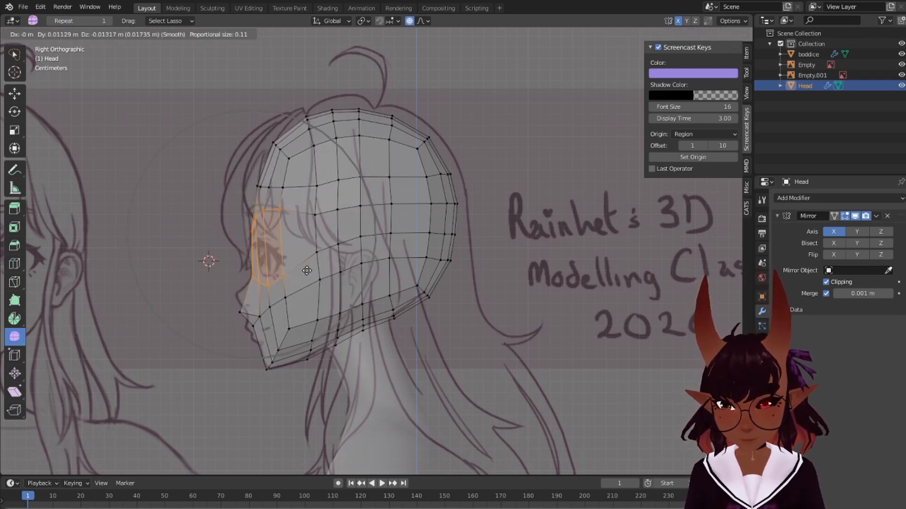
{"action": "left_click", "coordinate": [304, 269]}
Move the forehead profile vertex forward about -0.008 m along Y only, with proportional size about 0.11
{"action": "right_click", "coordinate": [256, 186]}
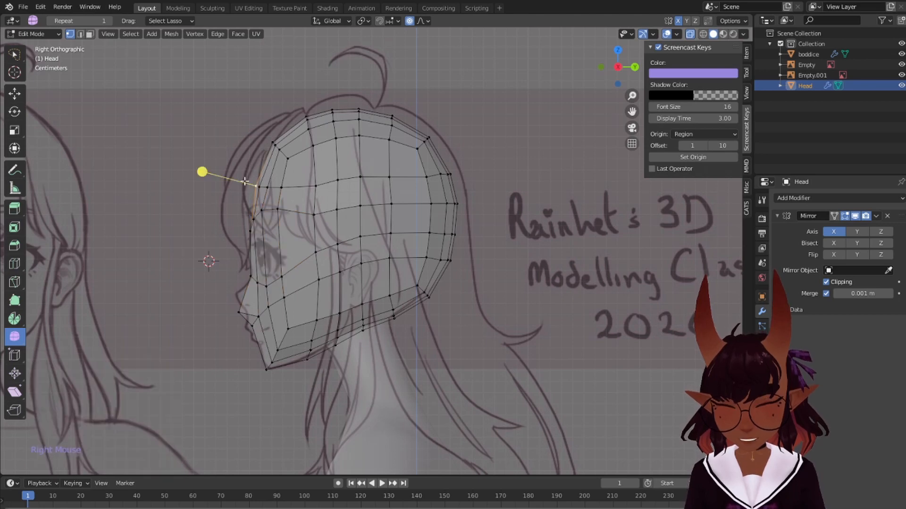
{"action": "key", "text": "g"}
{"action": "key", "text": "y"}
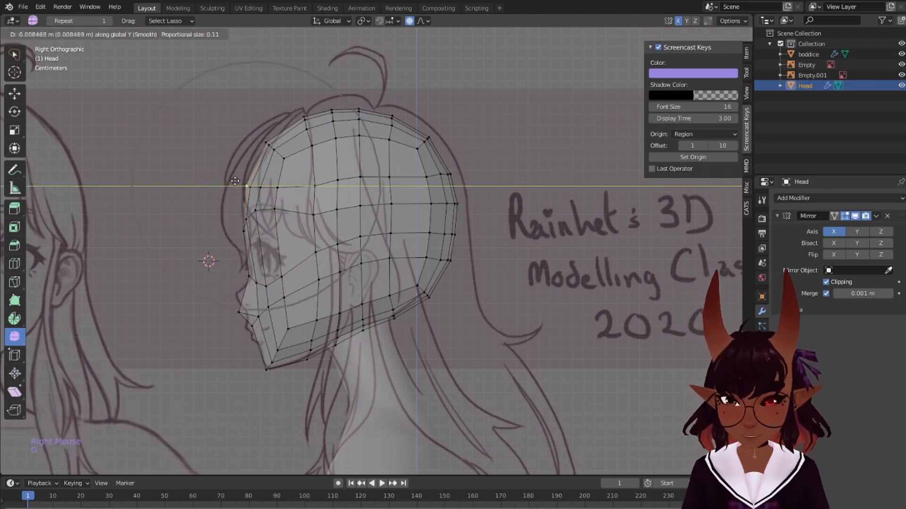
{"action": "left_click", "coordinate": [192, 172]}
Raise the nose tip vertex about 0.017 m along Z and push it about -0.002 m along Y, with proportional size 0.029
{"action": "right_click", "coordinate": [227, 314]}
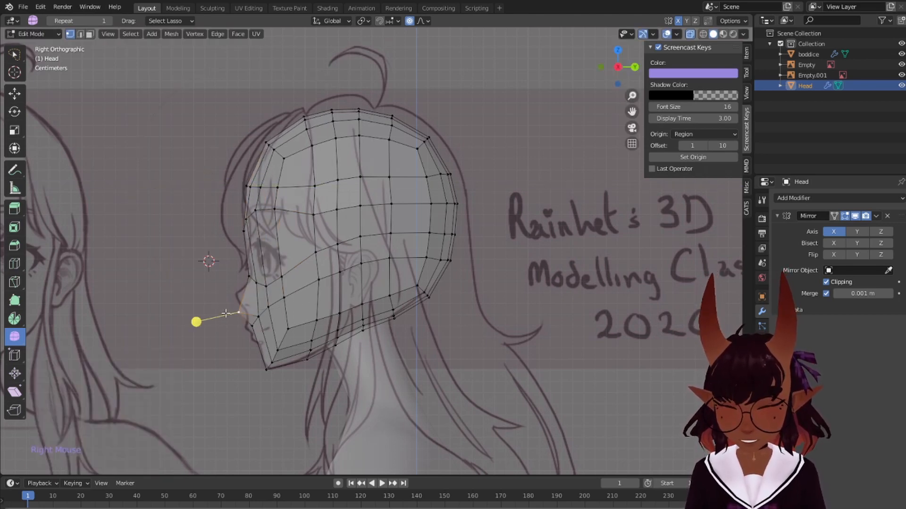
{"action": "key", "text": "g"}
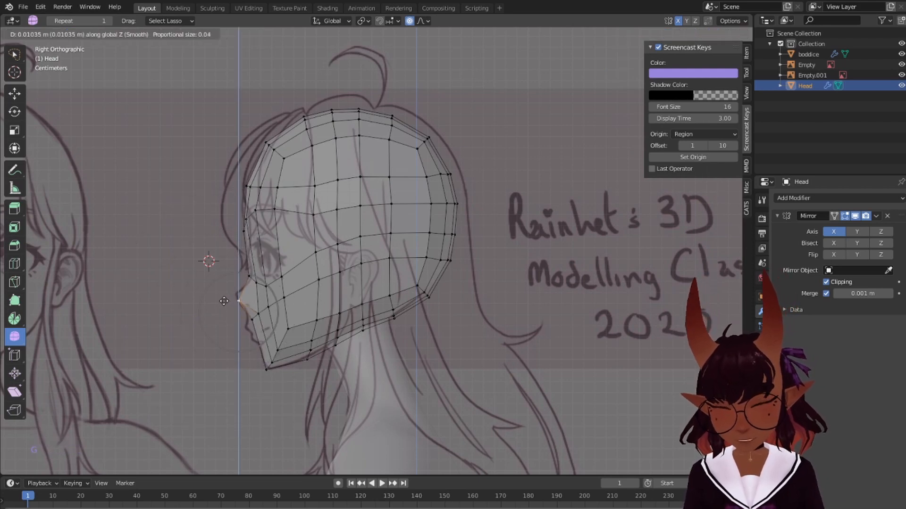
{"action": "left_click", "coordinate": [216, 294]}
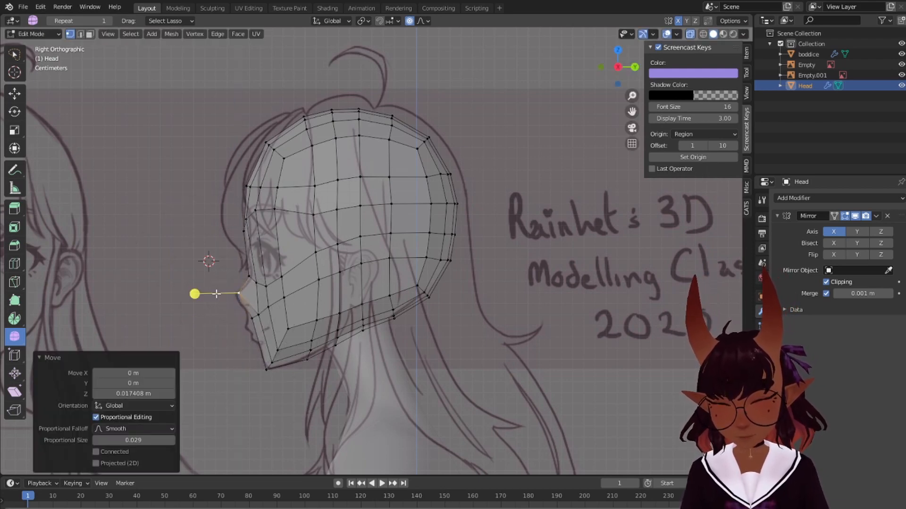
{"action": "key", "text": "g"}
{"action": "key", "text": "y"}
{"action": "left_click", "coordinate": [267, 304]}
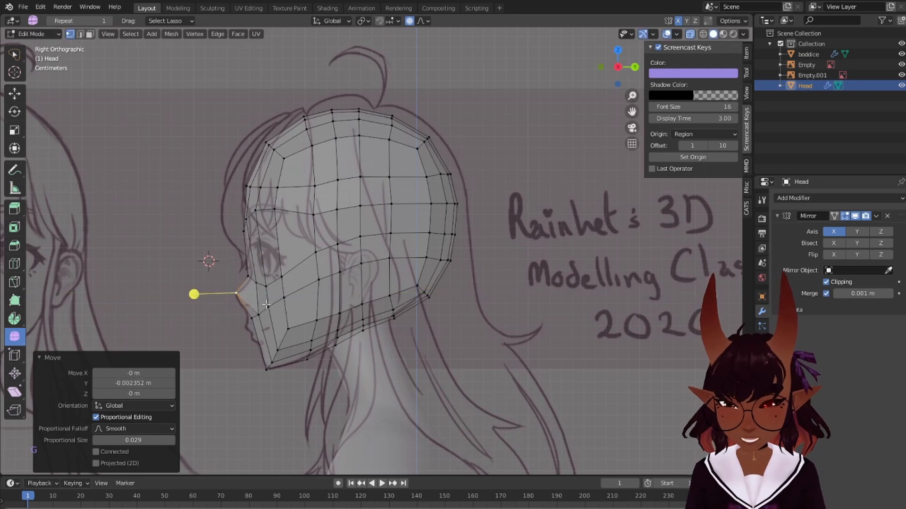
Lasso the upper-lip vertices below the nose and move them about -0.005 m along Y and 0.007 m along Z, with proportional size about 0.03
{"action": "scroll", "coordinate": [266, 304], "scroll_direction": "up", "scroll_amount": 2}
{"action": "middle_click_drag", "start_coordinate": [264, 306], "coordinate": [374, 275], "text": "shift"}
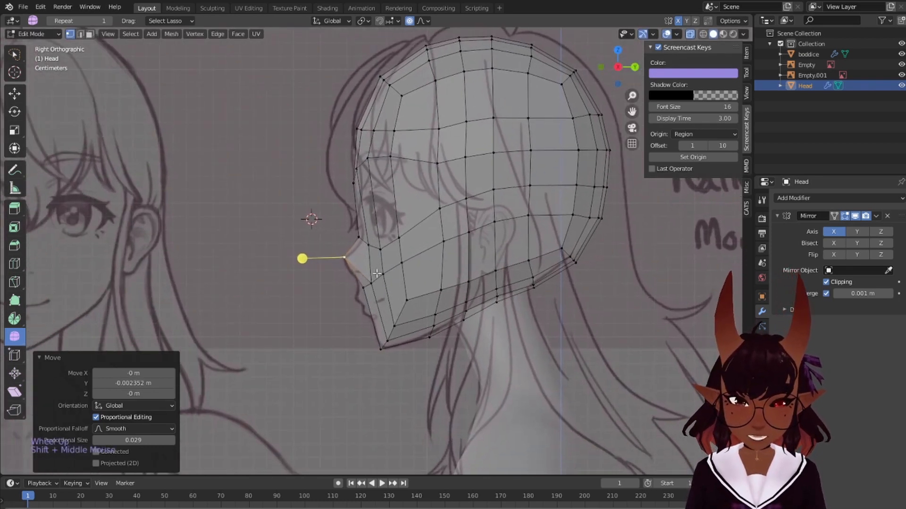
{"action": "left_click", "coordinate": [374, 282]}
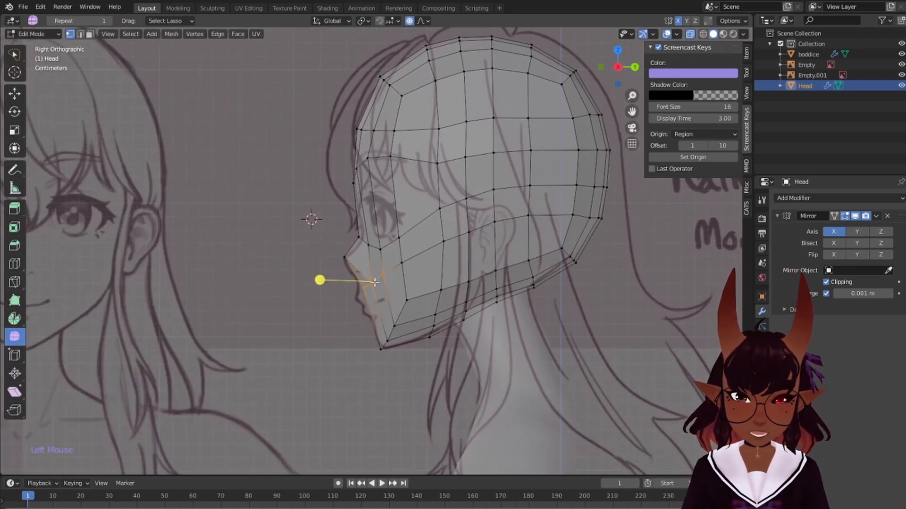
{"action": "key", "text": "g"}
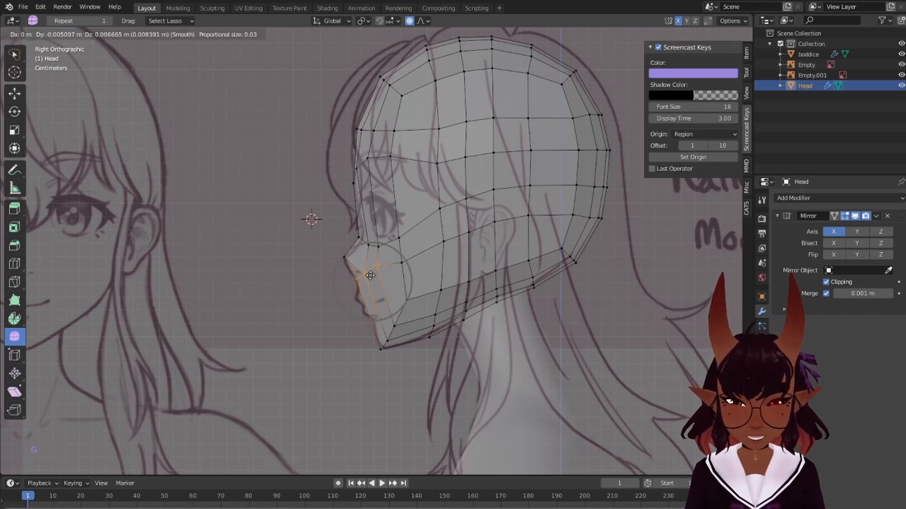
{"action": "left_click", "coordinate": [370, 275]}
Move the cheek vertex beside the upper lip about 0.003 m along Y and -0.003 m along Z, with proportional size 0.029
{"action": "right_click", "coordinate": [374, 271]}
{"action": "key", "text": "g"}
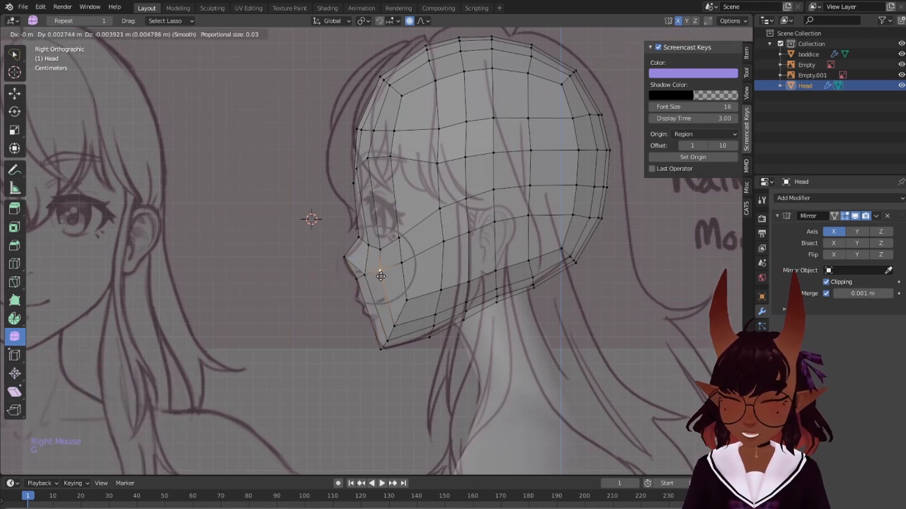
{"action": "left_click", "coordinate": [381, 275]}
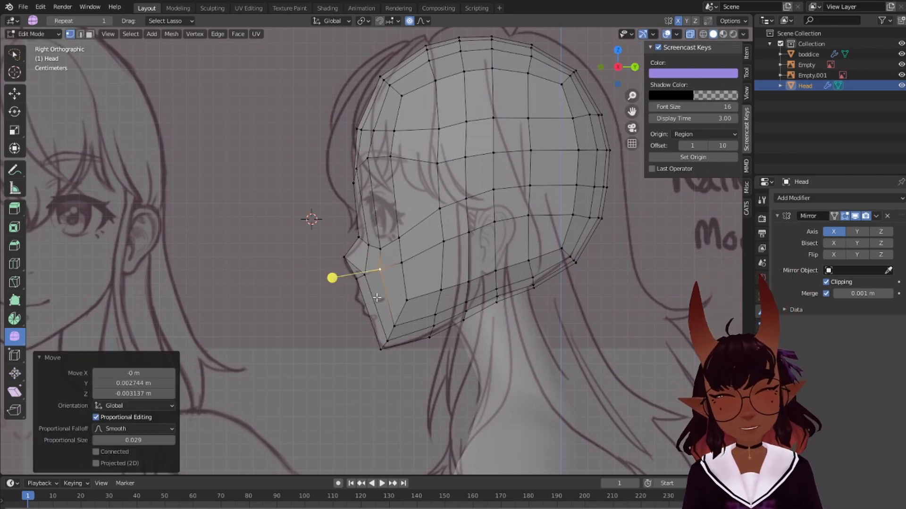
{"action": "left_click", "coordinate": [319, 184]}
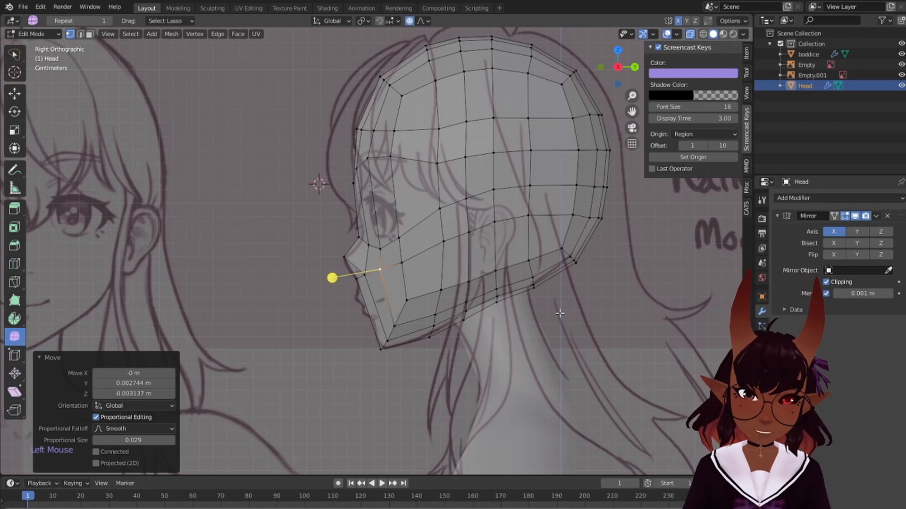
Raise the middle under-jaw vertex slightly and the one behind it about 0.001 m along Z, using proportional size 0.039 for the latter
{"action": "right_click", "coordinate": [435, 337]}
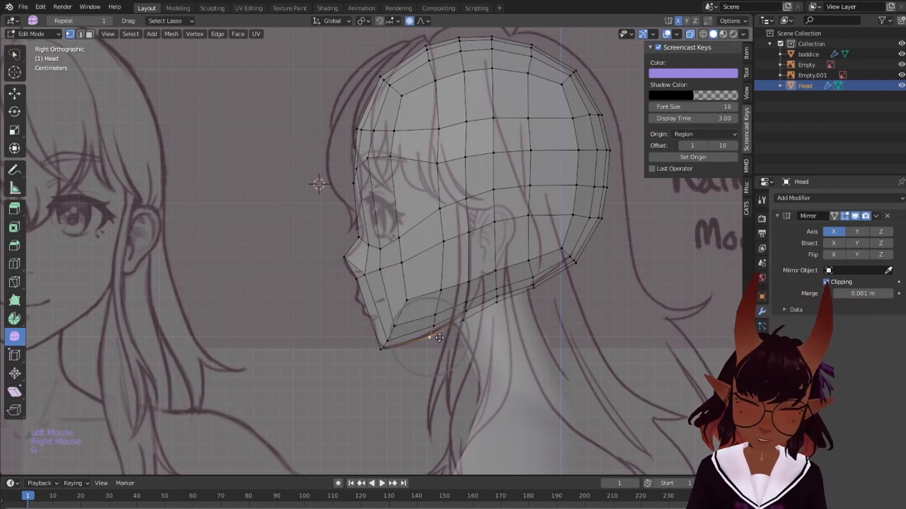
{"action": "key", "text": "g"}
{"action": "left_click", "coordinate": [437, 334]}
{"action": "right_click", "coordinate": [472, 325]}
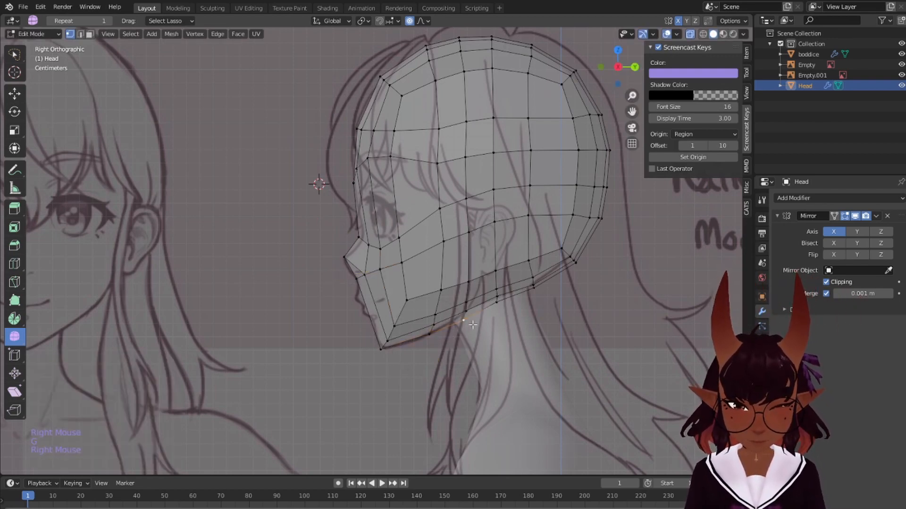
{"action": "key", "text": "g"}
{"action": "scroll", "coordinate": [472, 324], "scroll_direction": "down", "scroll_amount": 3}
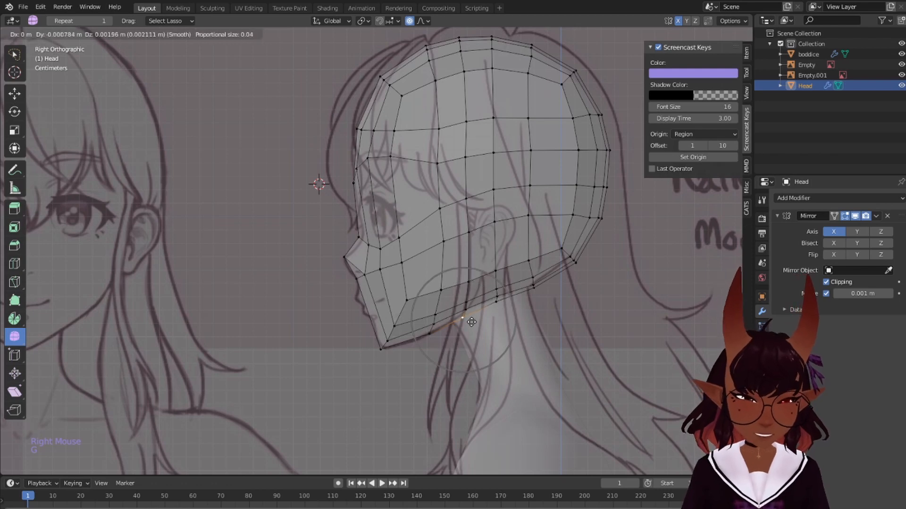
{"action": "left_click", "coordinate": [493, 308]}
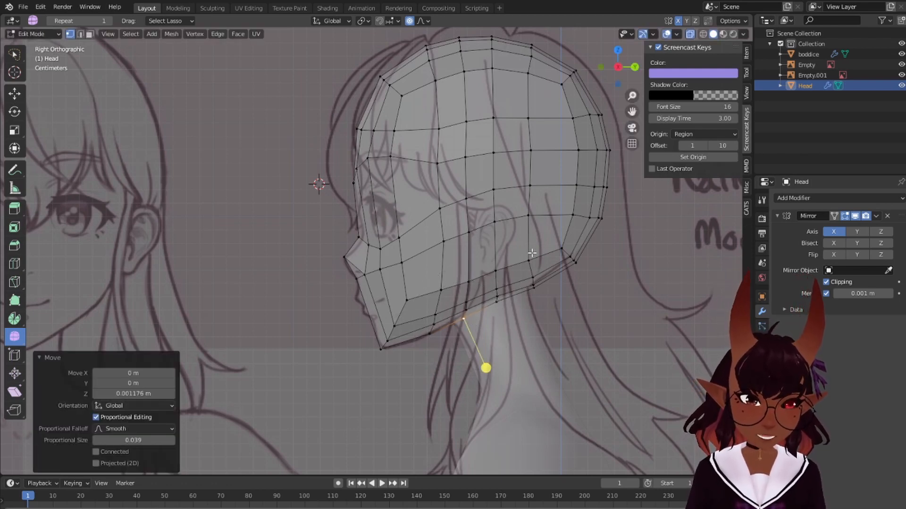
Move the nape vertices about -0.002 m along Y and 0.001 m along Z, and the vertices above them about -0.001 m along Y
{"action": "mouse_move", "coordinate": [578, 306]}
{"action": "left_mouse_down"}
{"action": "mouse_move", "coordinate": [562, 270]}
{"action": "mouse_move", "coordinate": [601, 285]}
{"action": "mouse_move", "coordinate": [588, 244]}
{"action": "mouse_move", "coordinate": [513, 265]}
{"action": "mouse_move", "coordinate": [582, 315]}
{"action": "left_mouse_up"}
{"action": "key", "text": "g"}
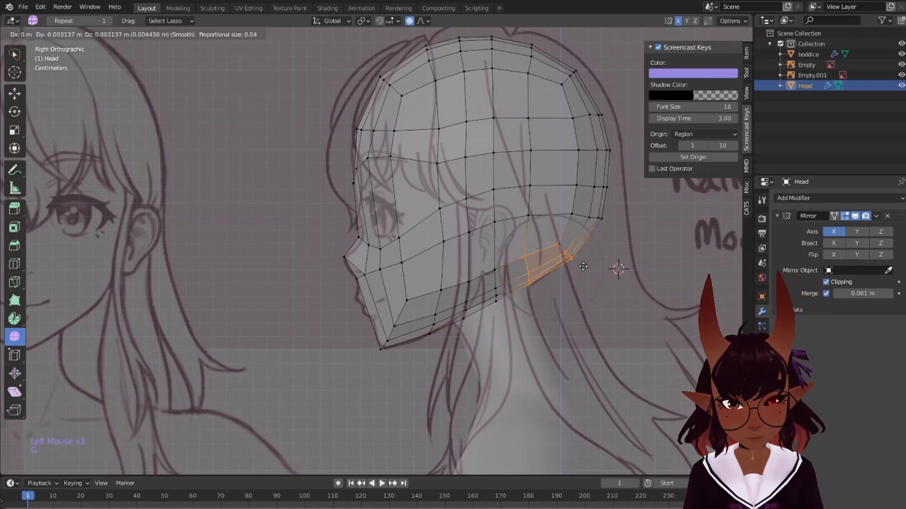
{"action": "left_click", "coordinate": [584, 269]}
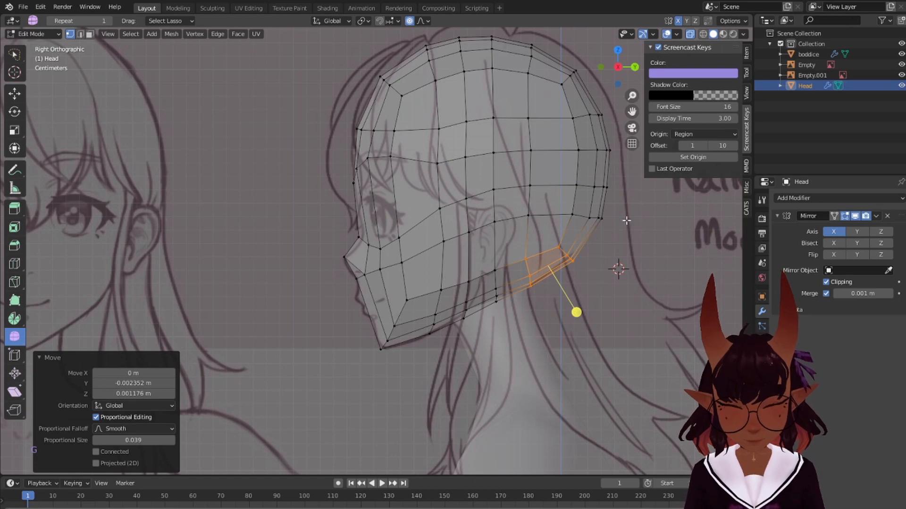
{"action": "mouse_move", "coordinate": [641, 221]}
{"action": "left_mouse_down"}
{"action": "mouse_move", "coordinate": [645, 213]}
{"action": "mouse_move", "coordinate": [559, 234]}
{"action": "mouse_move", "coordinate": [646, 221]}
{"action": "left_mouse_up"}
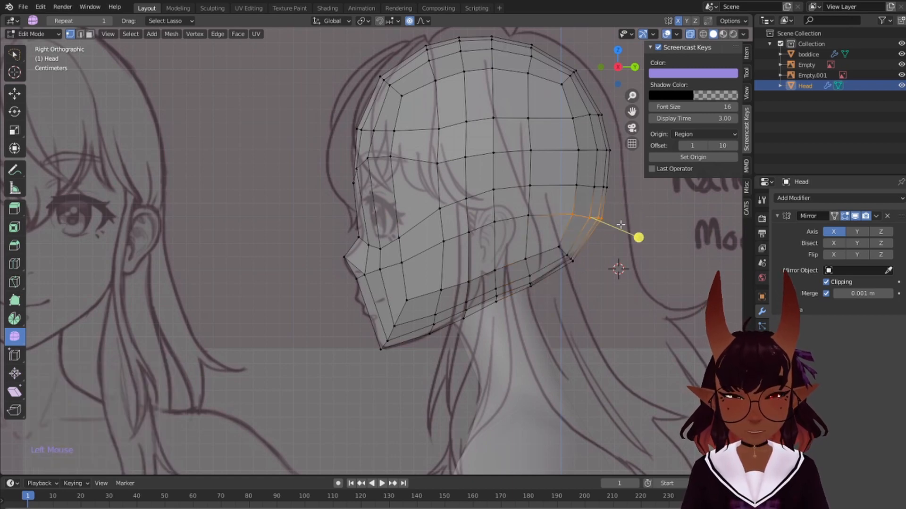
{"action": "key", "text": "g"}
{"action": "left_click", "coordinate": [619, 225]}
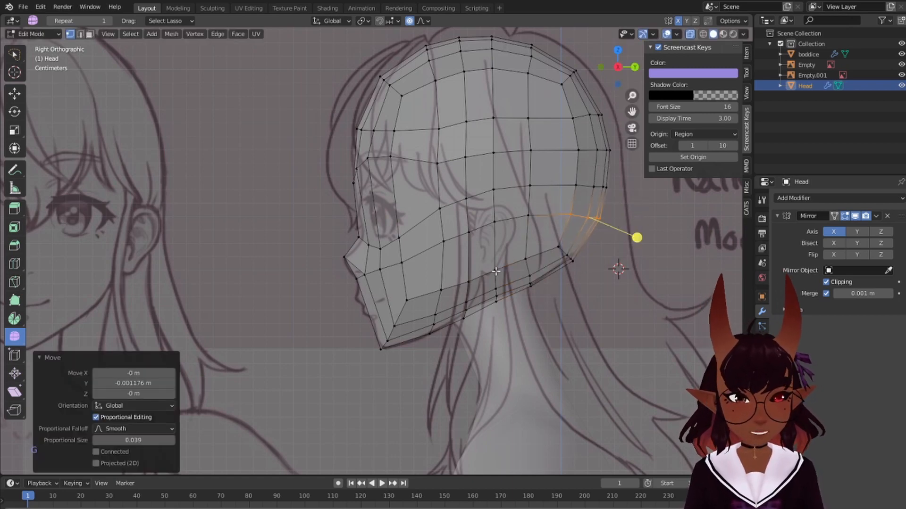
Lasso the brow-level vertices at the front of the face and lower them about 0.003 m along Z, with proportional size 0.036
{"action": "scroll", "coordinate": [496, 271], "scroll_direction": "down", "scroll_amount": 2}
{"action": "left_click", "coordinate": [324, 234]}
{"action": "scroll", "coordinate": [330, 224], "scroll_direction": "up", "scroll_amount": 3}
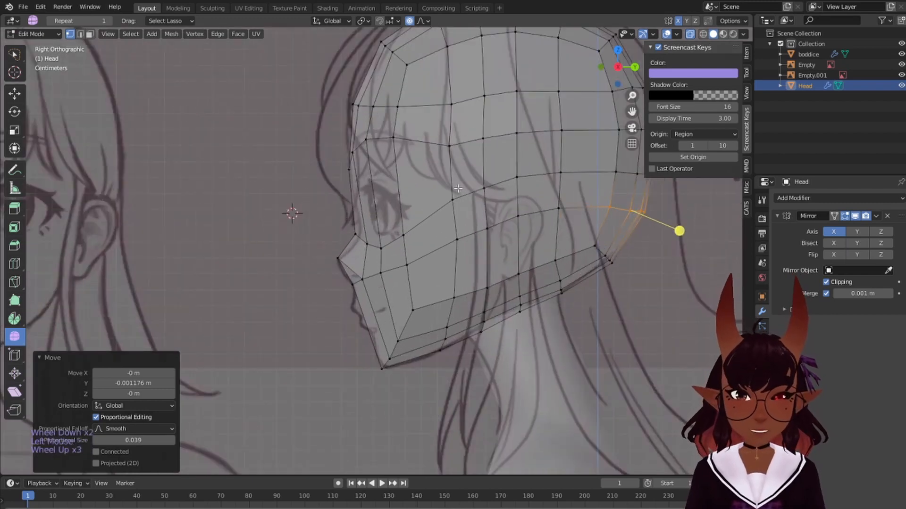
{"action": "middle_click_drag", "start_coordinate": [458, 188], "coordinate": [419, 241], "text": "shift"}
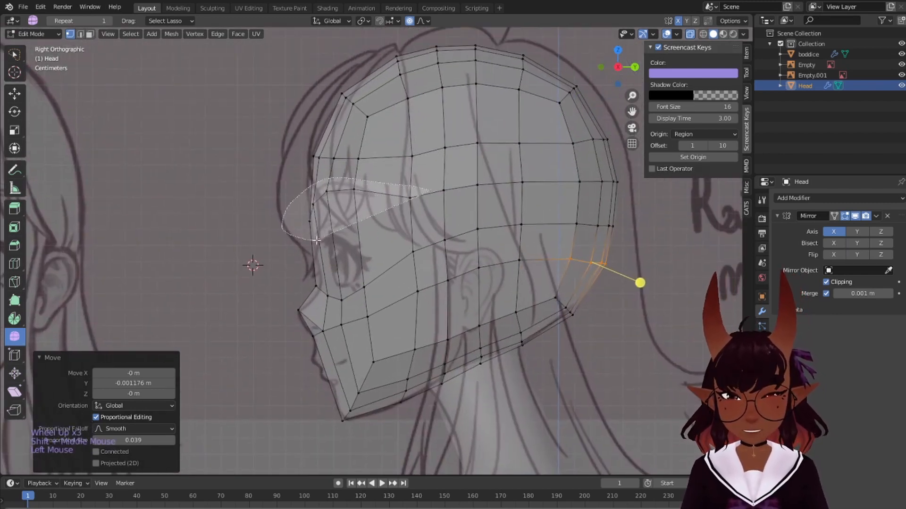
{"action": "left_click", "coordinate": [358, 190]}
{"action": "key", "text": "g"}
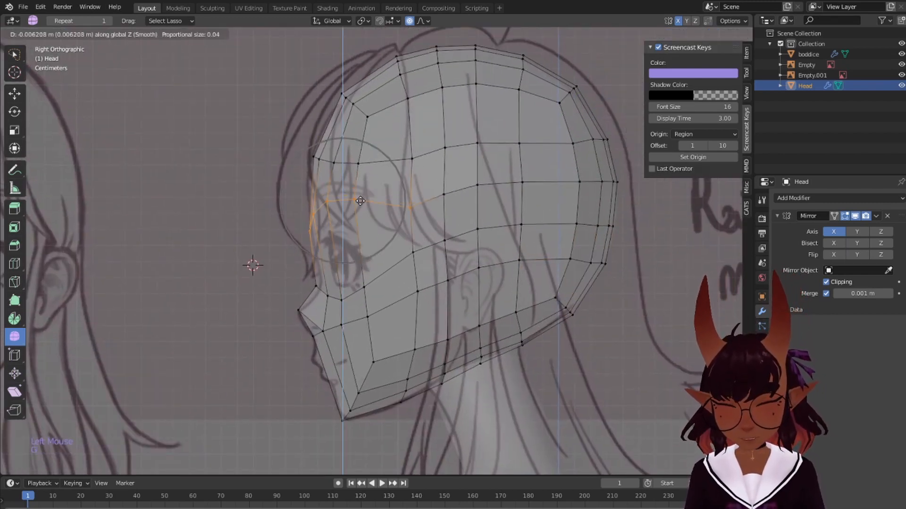
{"action": "scroll", "coordinate": [366, 201], "scroll_direction": "up", "scroll_amount": 1}
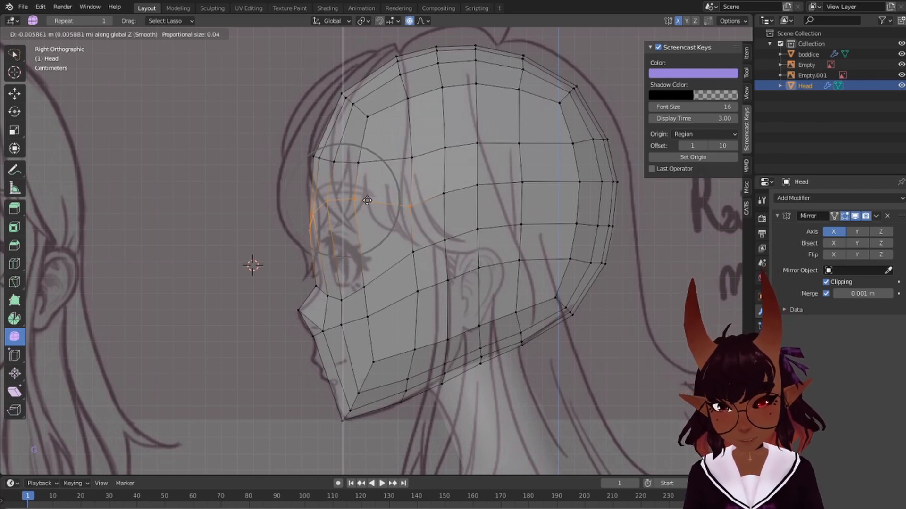
{"action": "left_click", "coordinate": [370, 197]}
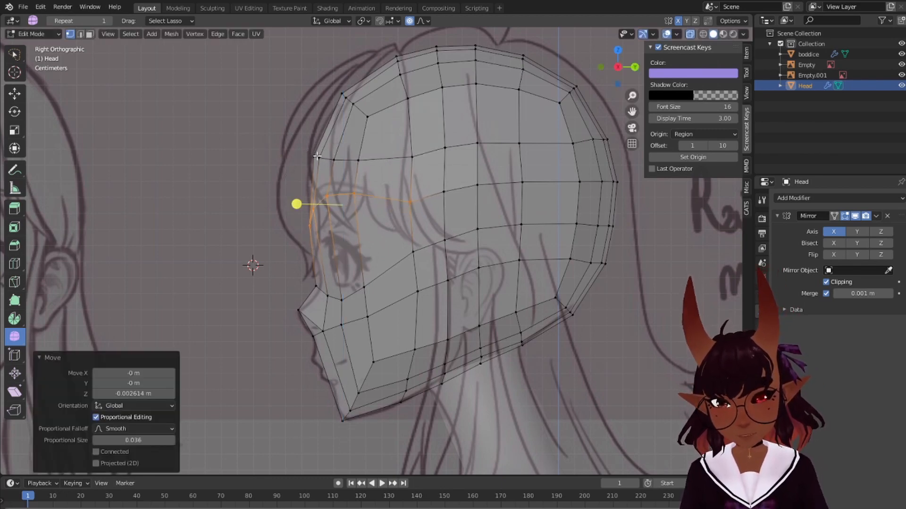
Lower the forehead profile vertex above the brow about 0.006 m along Z, with proportional size 0.036
{"action": "right_click", "coordinate": [307, 151]}
{"action": "key", "text": "g"}
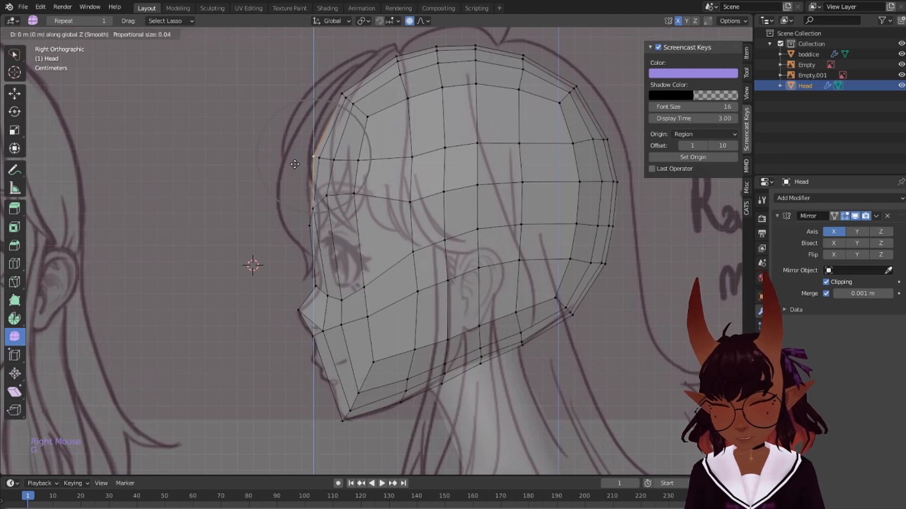
{"action": "left_click", "coordinate": [292, 174]}
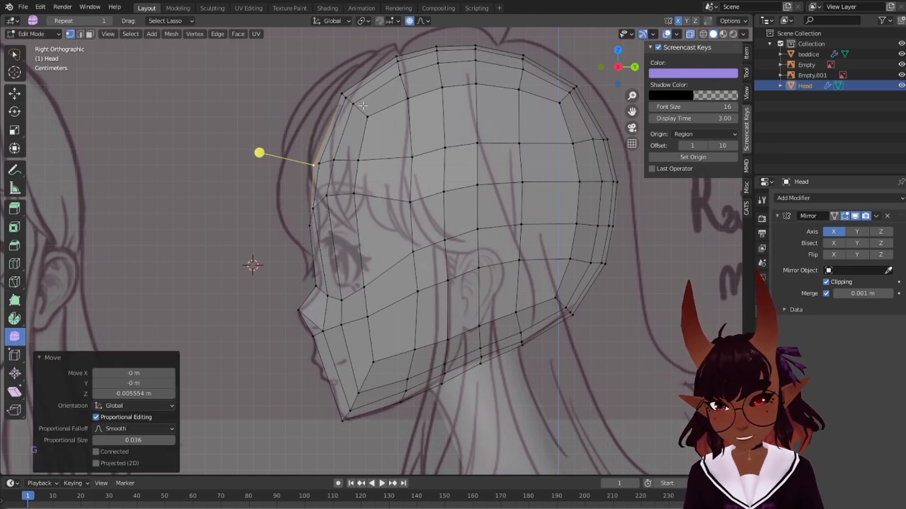
Select the upper forehead vertices, shift them about -0.006 m along Y, and nudge them slightly down towards the sketched hairline
{"action": "left_click", "coordinate": [370, 94]}
{"action": "key", "text": "g"}
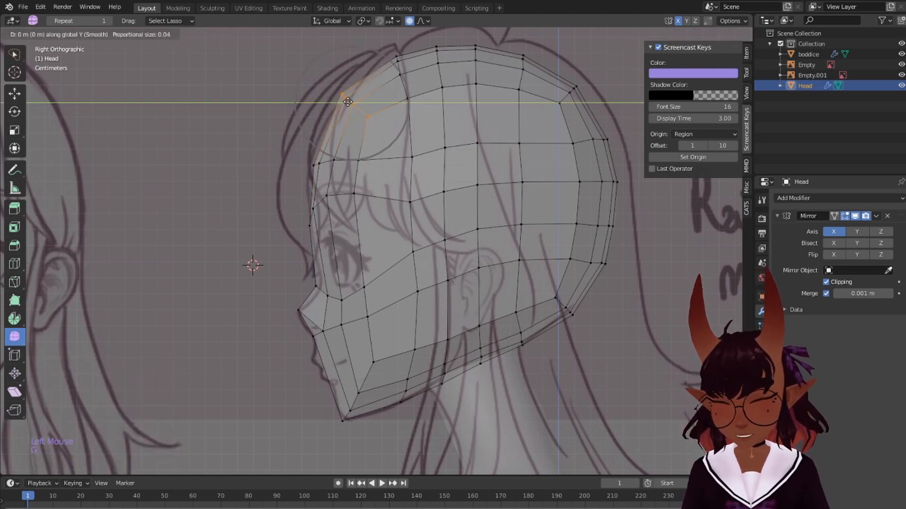
{"action": "left_click", "coordinate": [341, 115]}
{"action": "key", "text": "g"}
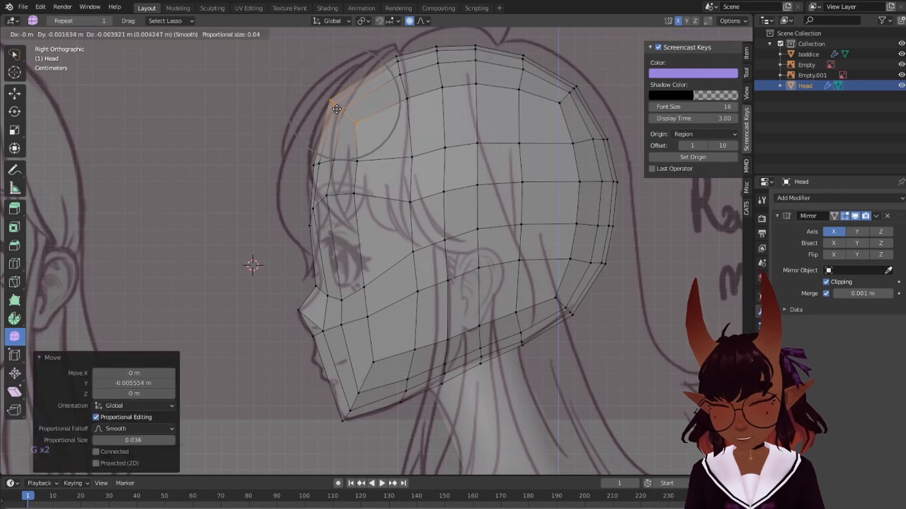
{"action": "left_click", "coordinate": [361, 115]}
Smooth the entire Head mesh with the Smooth tool, then deselect it and return to the front orthographic view
{"action": "key", "text": "a"}
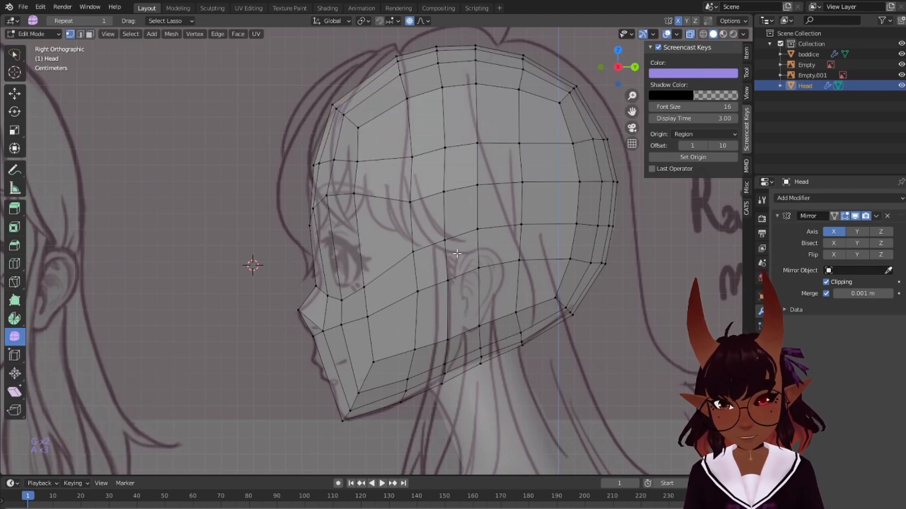
{"action": "key", "text": "a"}
{"action": "key", "text": "a"}
{"action": "key", "text": "a"}
{"action": "left_click_drag", "start_coordinate": [467, 220], "coordinate": [517, 190]}
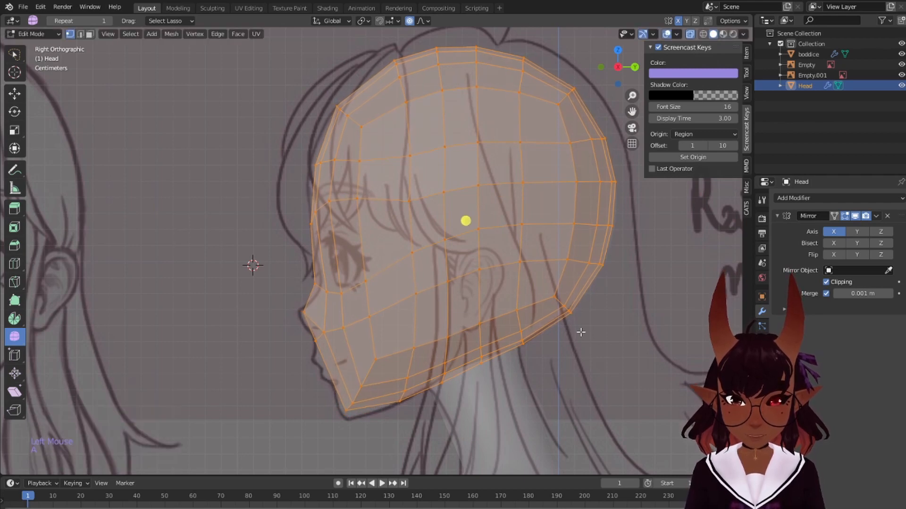
{"action": "key", "text": "a"}
{"action": "key", "text": "KP_1"}
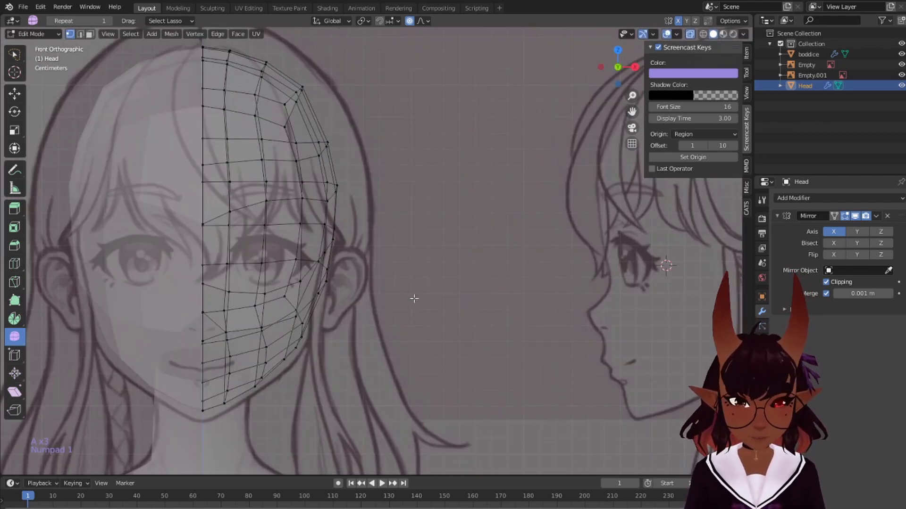
{"action": "middle_click_drag", "start_coordinate": [311, 278], "coordinate": [494, 221], "text": "shift"}
{"action": "middle_click_drag", "start_coordinate": [488, 158], "coordinate": [493, 189], "text": "shift"}
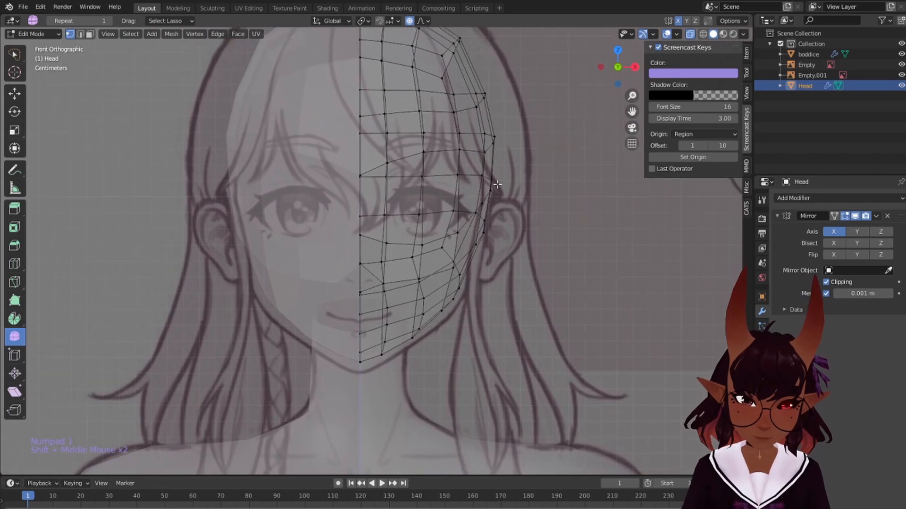
Turn off X-ray display and lower the chin-tip vertex about 0.0075 m along Z, with proportional size 0.084
{"action": "scroll", "coordinate": [504, 158], "scroll_direction": "down", "scroll_amount": 1}
{"action": "scroll", "coordinate": [503, 240], "scroll_direction": "up", "scroll_amount": 2}
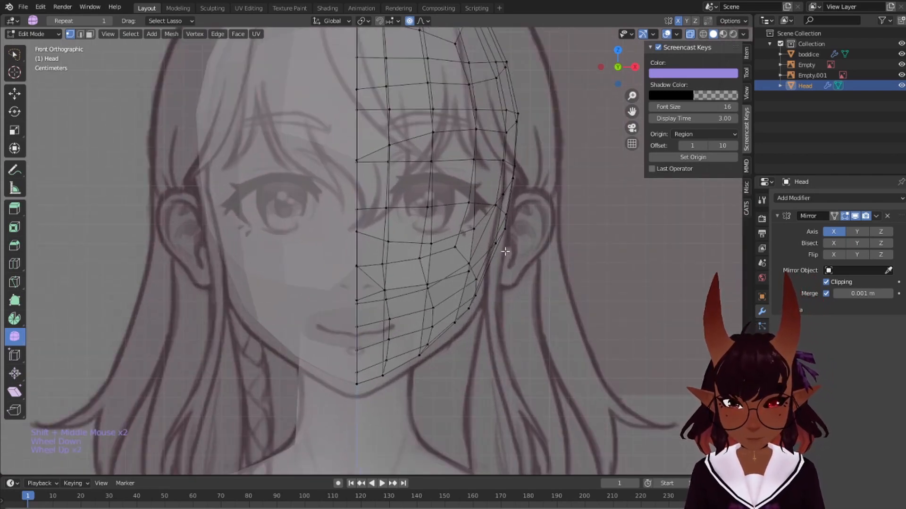
{"action": "left_click", "coordinate": [689, 35]}
{"action": "scroll", "coordinate": [397, 294], "scroll_direction": "down", "scroll_amount": 3}
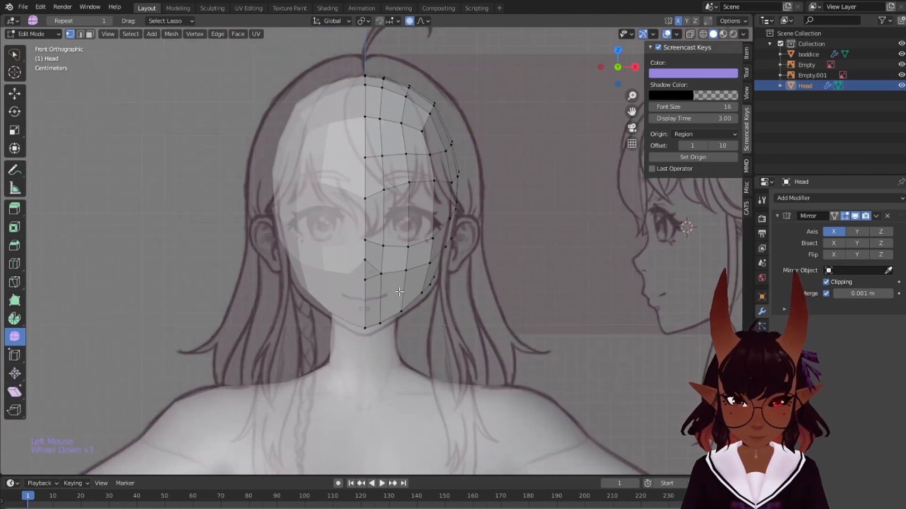
{"action": "scroll", "coordinate": [399, 293], "scroll_direction": "up", "scroll_amount": 2}
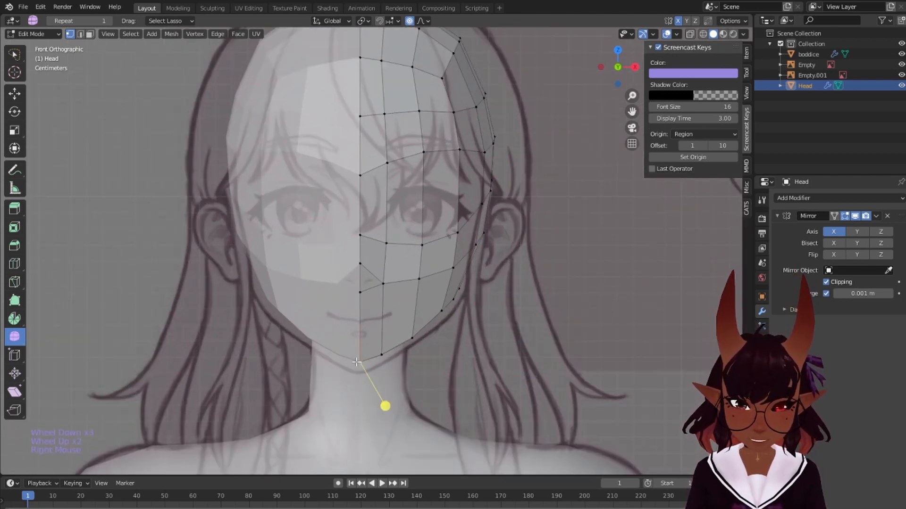
{"action": "right_click", "coordinate": [356, 362]}
{"action": "key", "text": "g"}
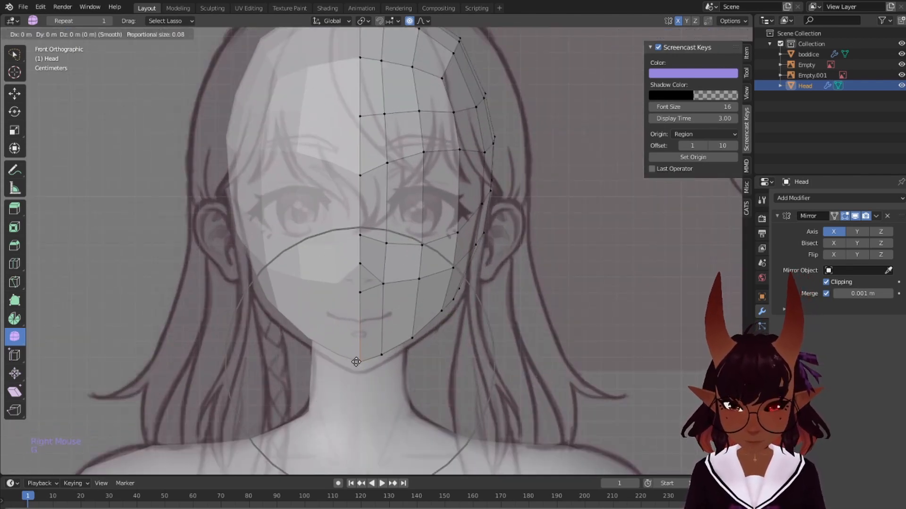
{"action": "left_click", "coordinate": [378, 358]}
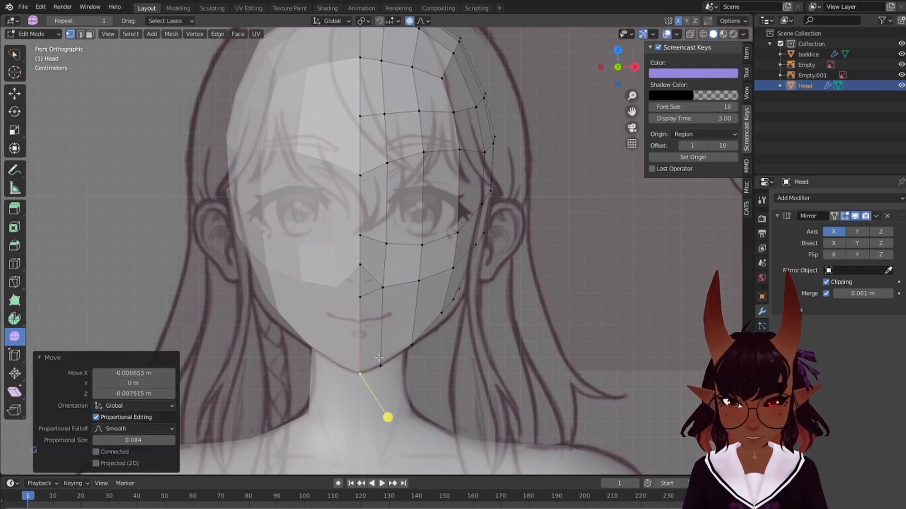
Move the jaw-corner vertex below the ear about 0.003 m along X and -0.005 m along Z, with proportional size 0.084
{"action": "right_click", "coordinate": [457, 301]}
{"action": "key", "text": "g"}
{"action": "left_click", "coordinate": [463, 309]}
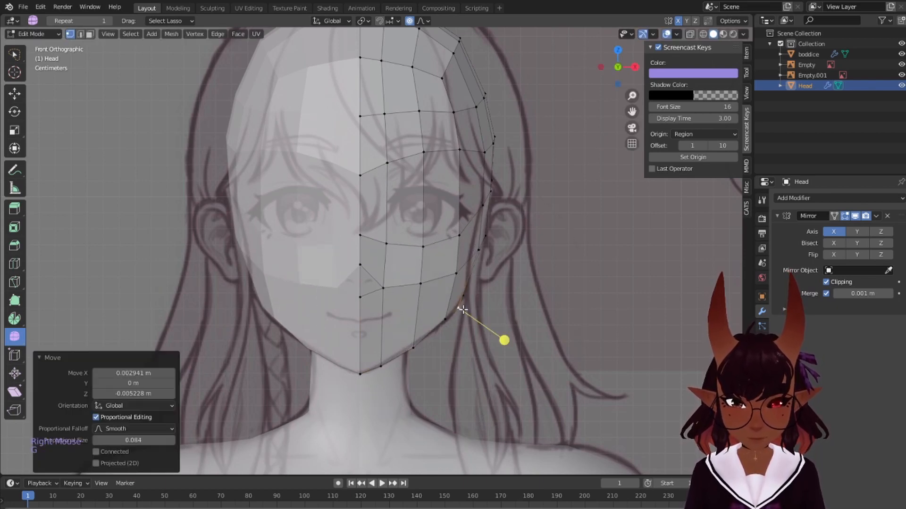
Adjust the two lower jawline vertices to the sketch with proportional size 0.047, lowering the outer one about 0.003 m along Z
{"action": "right_click", "coordinate": [412, 348]}
{"action": "key", "text": "g"}
{"action": "scroll", "coordinate": [411, 348], "scroll_direction": "up", "scroll_amount": 5}
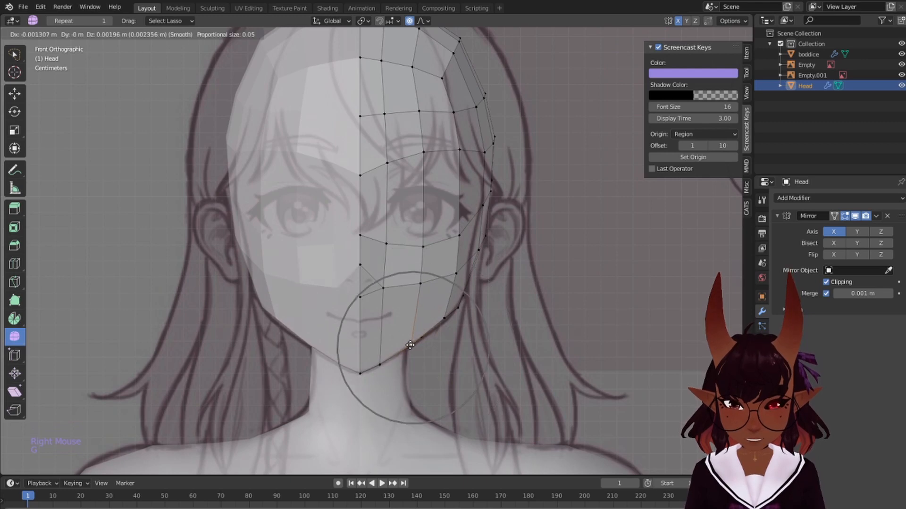
{"action": "left_click", "coordinate": [411, 348]}
{"action": "right_click", "coordinate": [444, 320]}
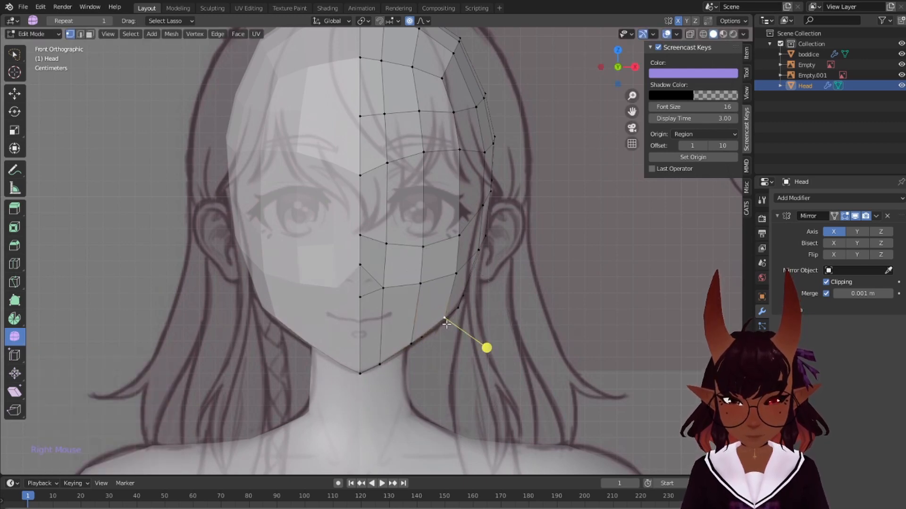
{"action": "key", "text": "g"}
{"action": "left_click", "coordinate": [444, 327]}
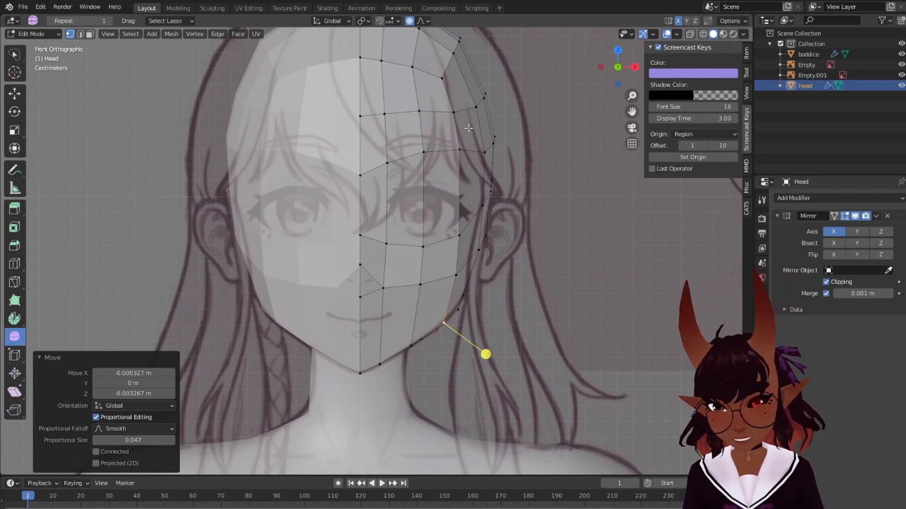
Widen the upper side of the skull with two moves of about 0.0035 m along X, using proportional sizes 0.047 and 0.092
{"action": "scroll", "coordinate": [476, 156], "scroll_direction": "down", "scroll_amount": 3}
{"action": "scroll", "coordinate": [475, 156], "scroll_direction": "up", "scroll_amount": 2}
{"action": "middle_click_drag", "start_coordinate": [475, 128], "coordinate": [474, 164], "text": "shift"}
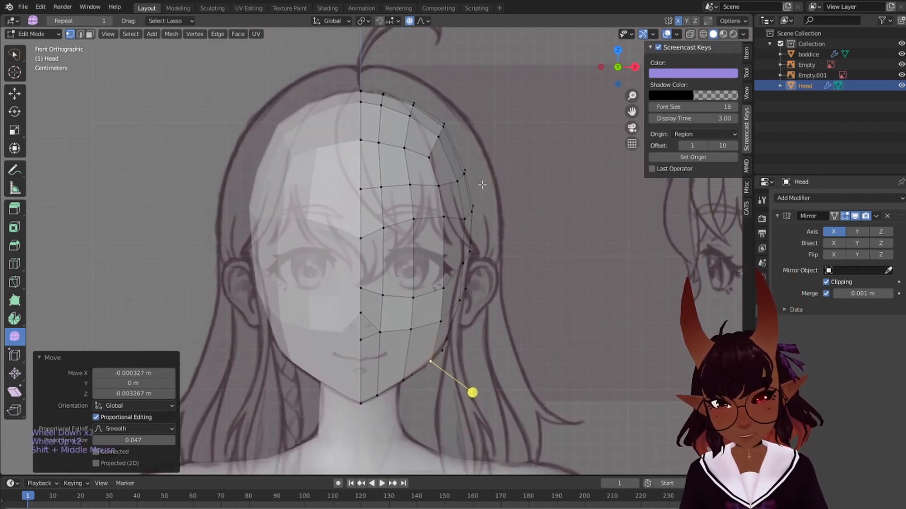
{"action": "right_click", "coordinate": [474, 164]}
{"action": "key", "text": "g"}
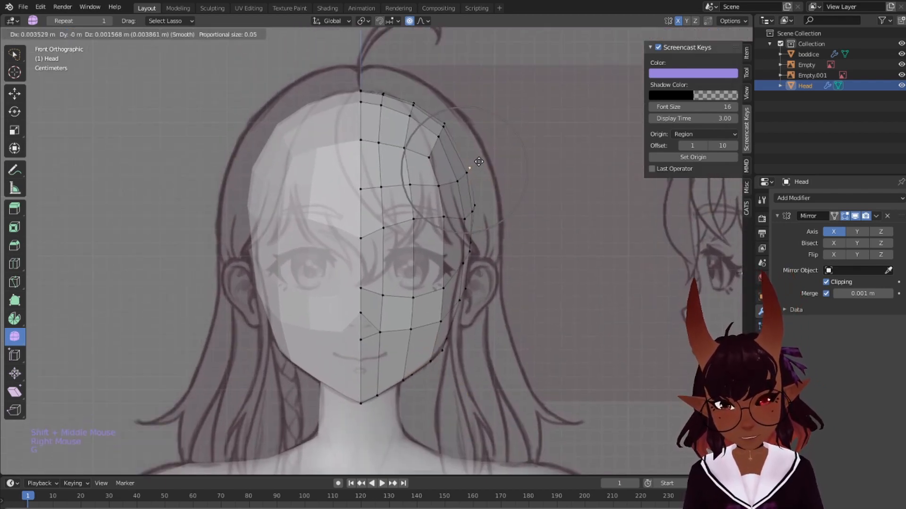
{"action": "left_click", "coordinate": [479, 162]}
{"action": "key", "text": "g"}
{"action": "scroll", "coordinate": [481, 162], "scroll_direction": "down", "scroll_amount": 6}
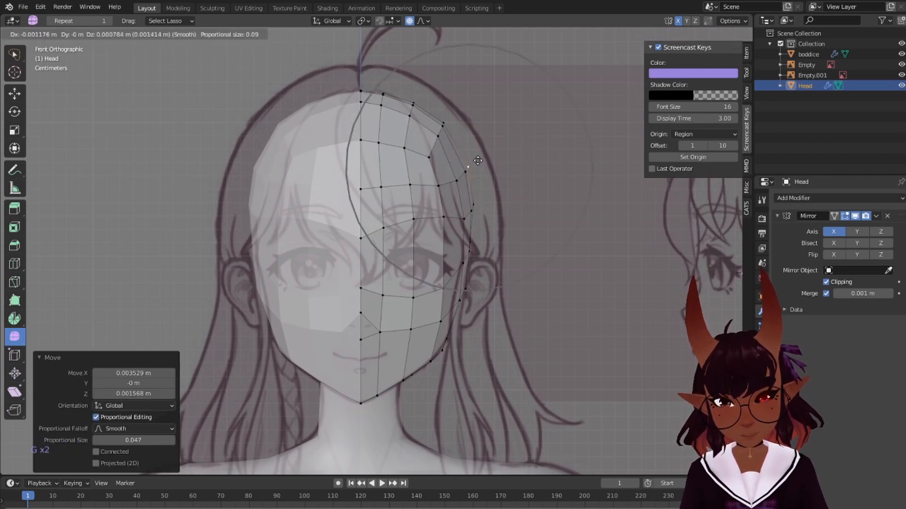
{"action": "left_click", "coordinate": [484, 167]}
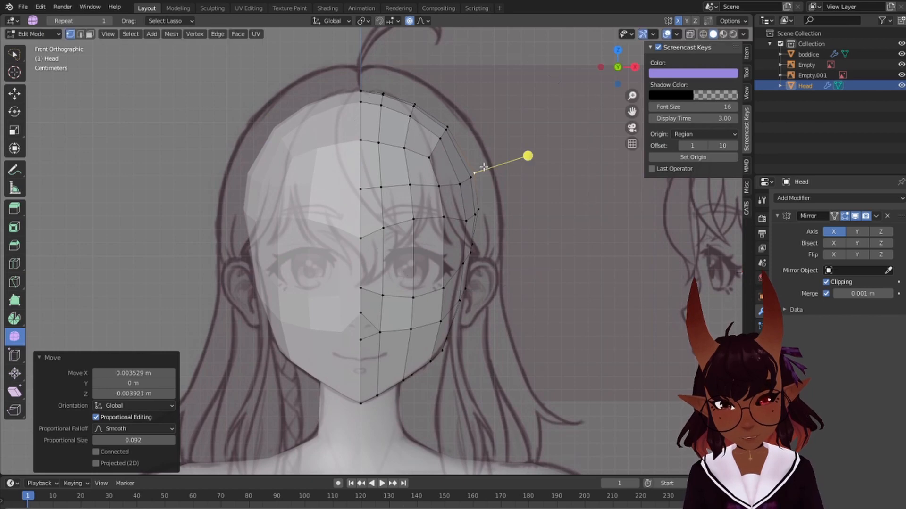
Move the side vertex just above the ear about 0.005 m along X and -0.002 m along Z, and check the side profile
{"action": "right_click", "coordinate": [474, 241]}
{"action": "key", "text": "g"}
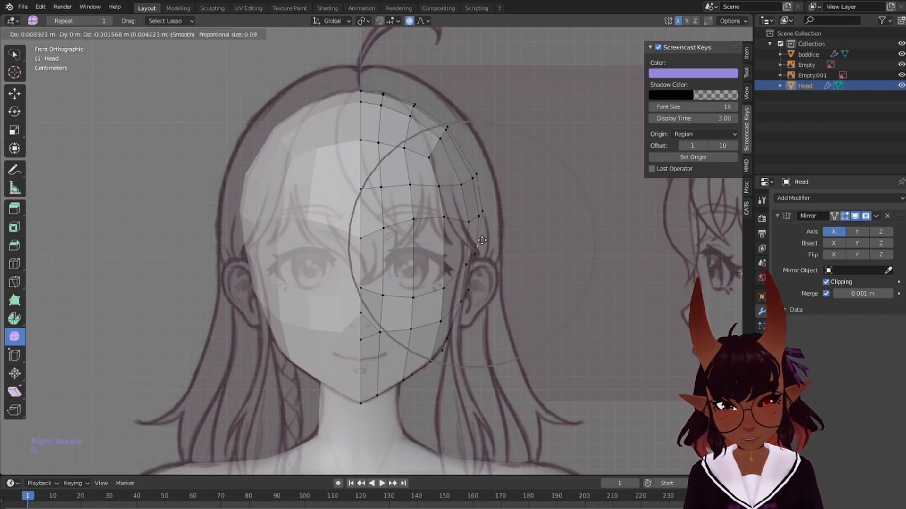
{"action": "left_click", "coordinate": [482, 241]}
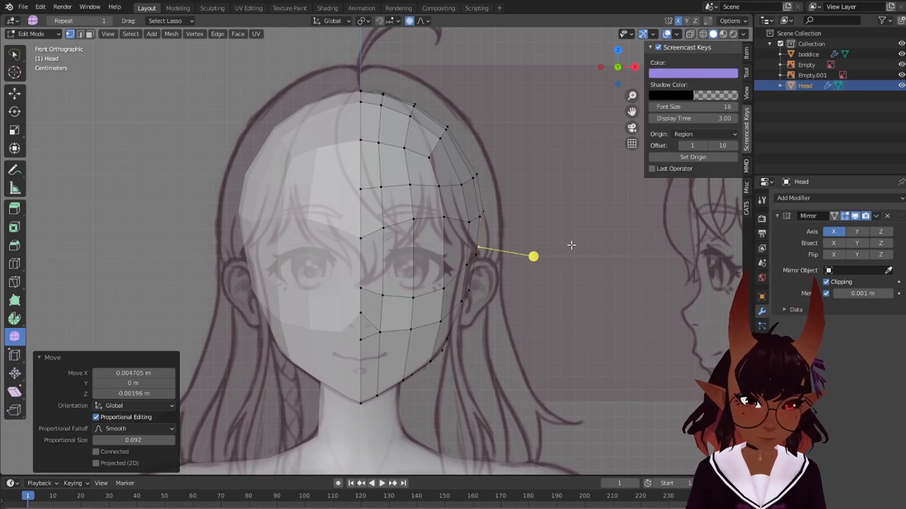
{"action": "key", "text": "KP_3"}
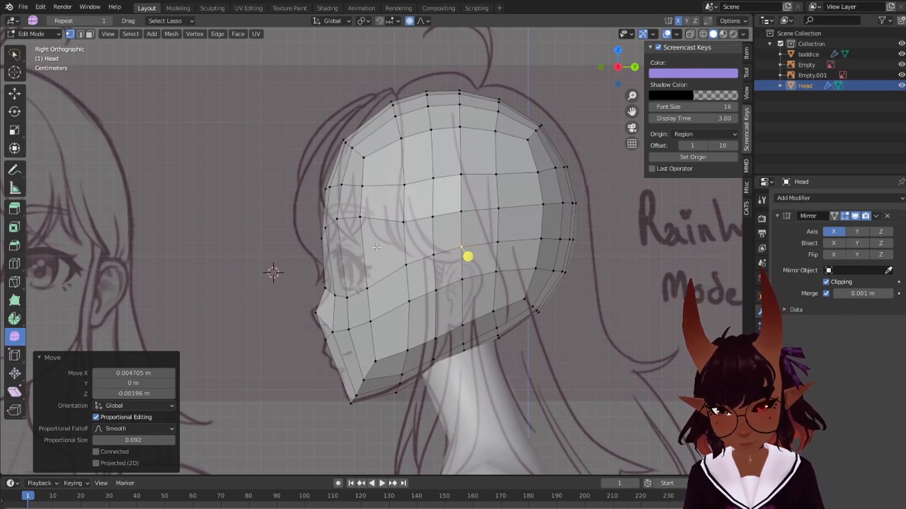
{"action": "key", "text": "KP_1"}
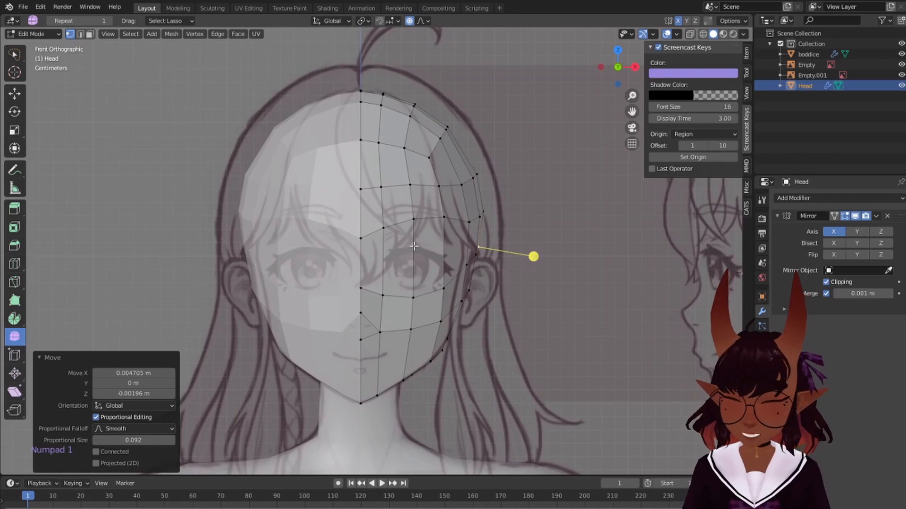
Deselect everything and reveal the hidden ear geometry in the front view
{"action": "key", "text": "a"}
{"action": "key", "text": "a"}
{"action": "key", "text": "a"}
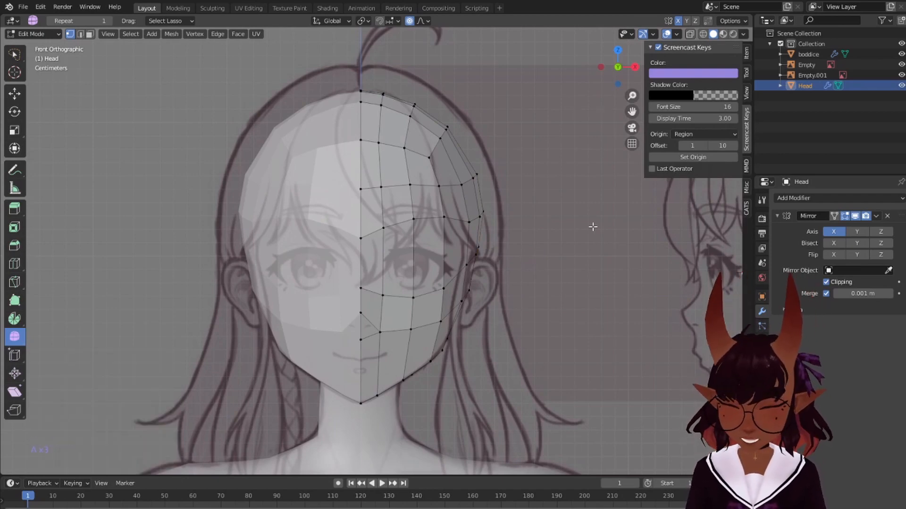
{"action": "key", "text": "alt+h"}
{"action": "scroll", "coordinate": [553, 299], "scroll_direction": "up", "scroll_amount": 3}
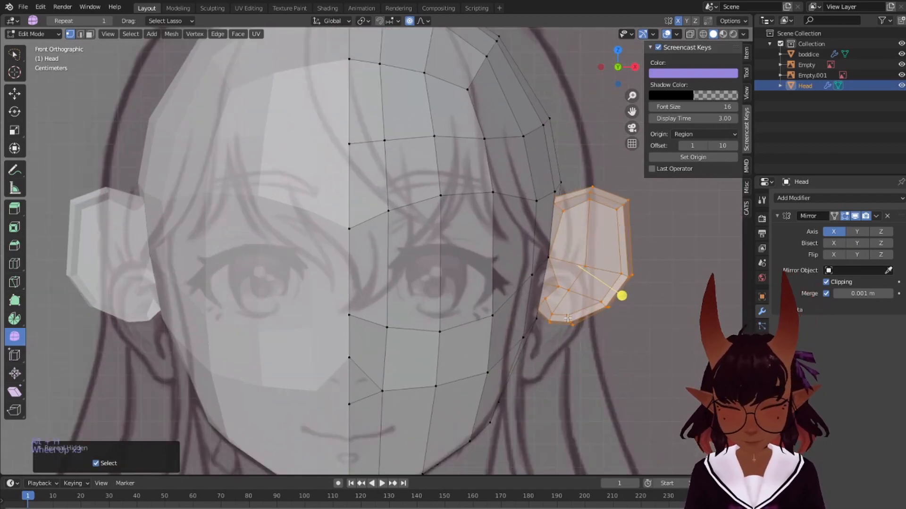
{"action": "middle_click_drag", "start_coordinate": [547, 294], "coordinate": [363, 237], "text": "shift"}
Disable proportional editing, scale the ear to 0.704, and move it about -0.012 m along X and -0.023 m along Z
{"action": "left_click", "coordinate": [410, 22]}
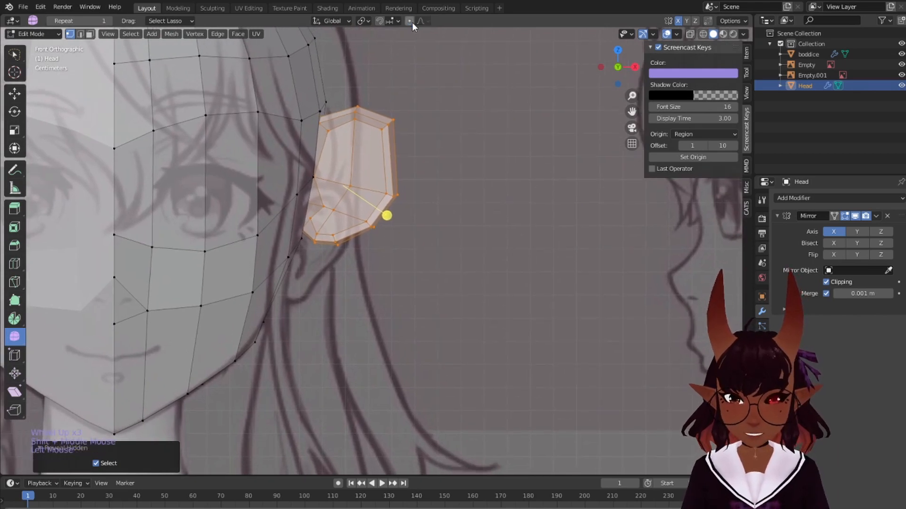
{"action": "key", "text": "s"}
{"action": "left_click", "coordinate": [427, 86]}
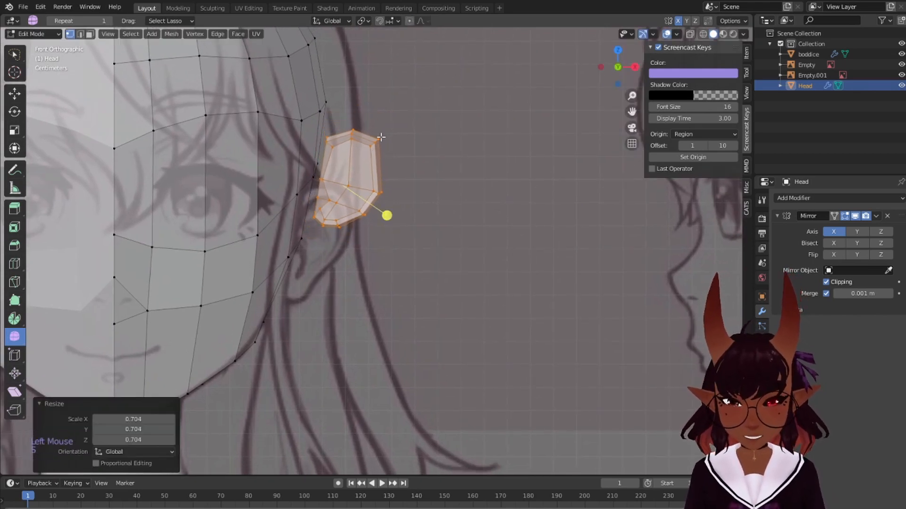
{"action": "key", "text": "g"}
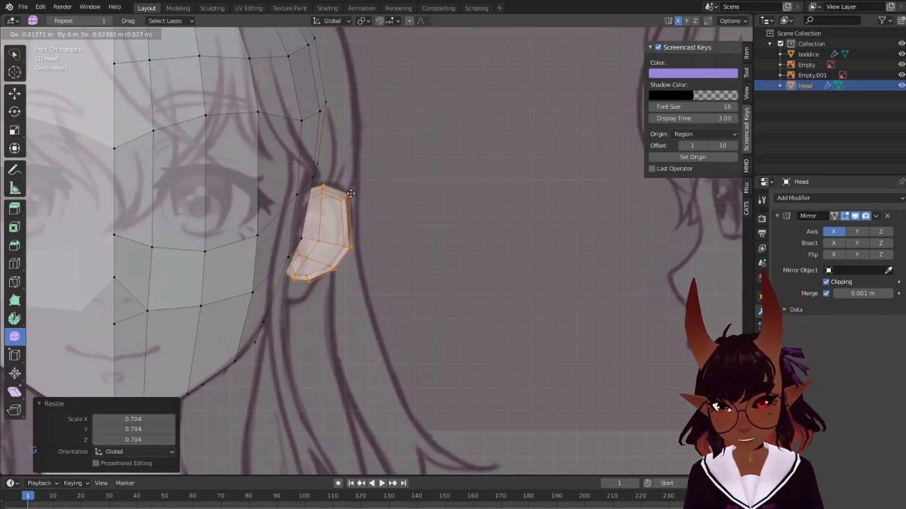
{"action": "left_click", "coordinate": [352, 193]}
Turn on X-ray display for a close view of the ear over the reference sketch
{"action": "scroll", "coordinate": [302, 302], "scroll_direction": "up", "scroll_amount": 4}
{"action": "middle_click_drag", "start_coordinate": [302, 326], "coordinate": [426, 319], "text": "shift"}
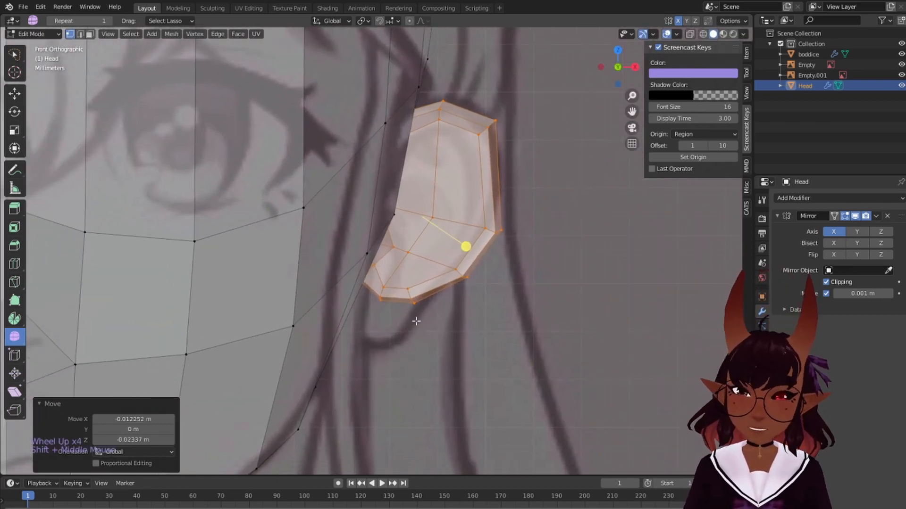
{"action": "scroll", "coordinate": [427, 319], "scroll_direction": "up", "scroll_amount": 1}
{"action": "left_click", "coordinate": [685, 37]}
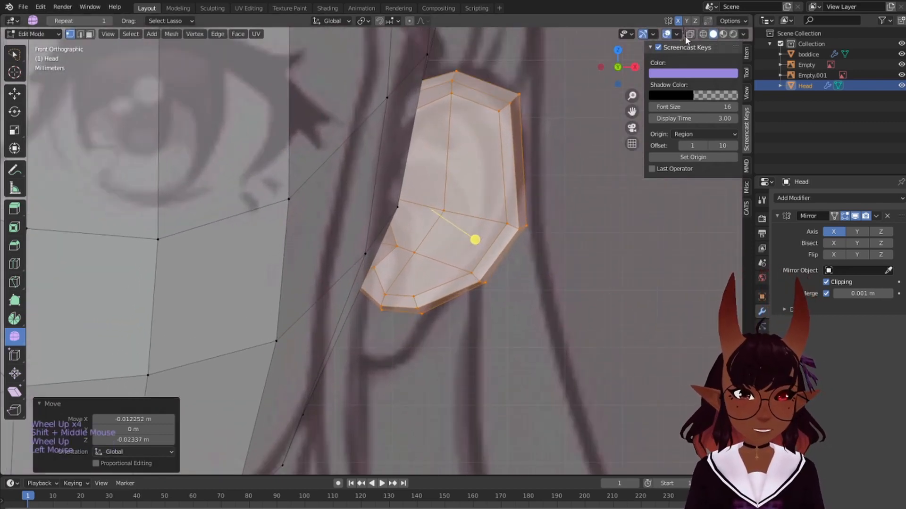
{"action": "left_click", "coordinate": [688, 35]}
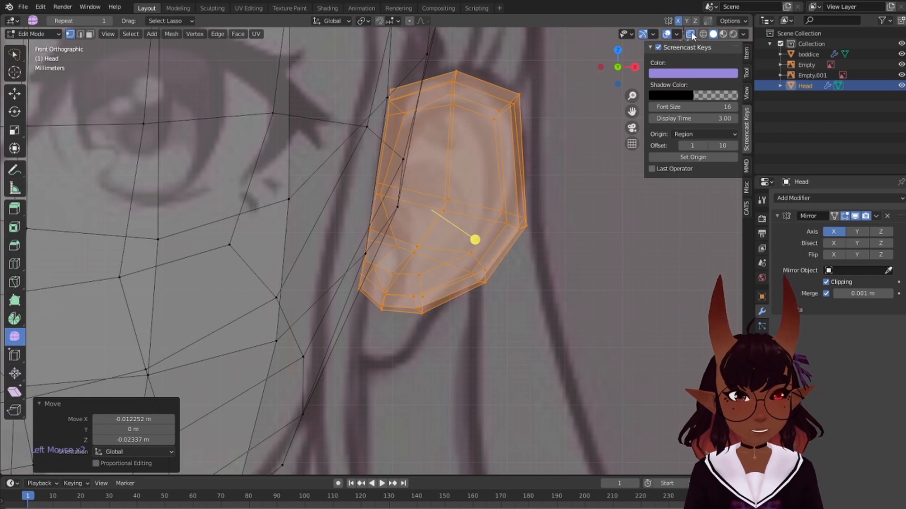
{"action": "mouse_move", "coordinate": [576, 122]}
{"action": "left_mouse_down", "text": "ctrl"}
{"action": "mouse_move", "coordinate": [462, 60]}
{"action": "mouse_move", "coordinate": [571, 162]}
{"action": "mouse_move", "coordinate": [573, 142]}
{"action": "left_mouse_up", "text": "ctrl"}
{"action": "mouse_move", "coordinate": [600, 220]}
{"action": "left_mouse_down", "text": "ctrl"}
{"action": "mouse_move", "coordinate": [423, 143]}
{"action": "mouse_move", "coordinate": [521, 163]}
{"action": "mouse_move", "coordinate": [492, 256]}
{"action": "left_mouse_up", "text": "ctrl"}
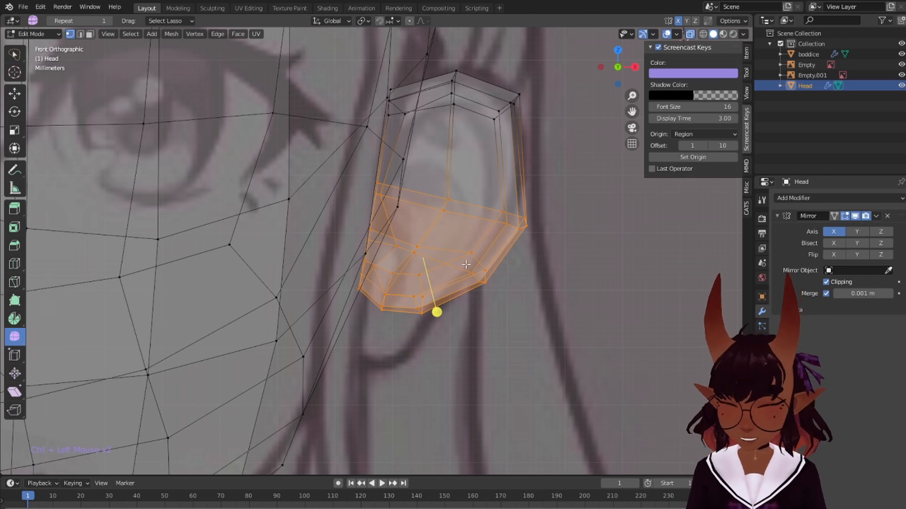
{"action": "key", "text": "g"}
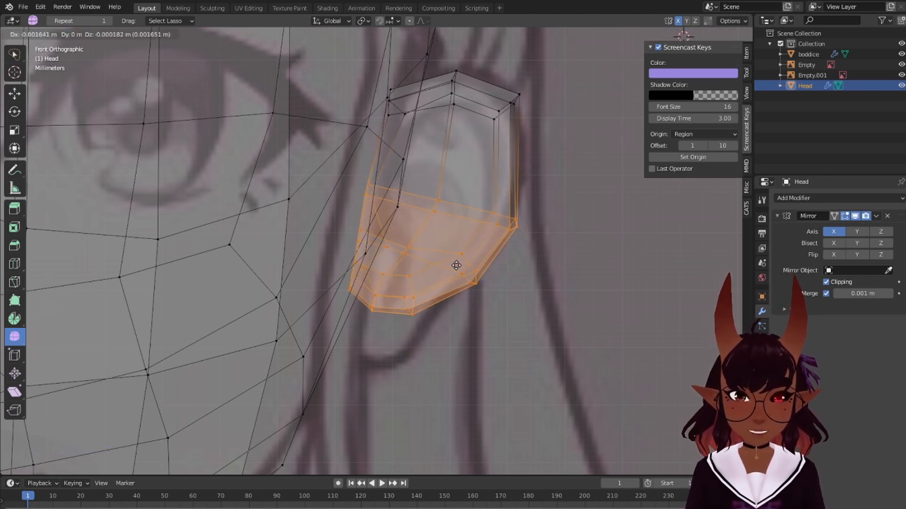
{"action": "left_click", "coordinate": [456, 265]}
{"action": "mouse_move", "coordinate": [353, 144]}
{"action": "left_mouse_down", "text": "ctrl"}
{"action": "mouse_move", "coordinate": [380, 153]}
{"action": "mouse_move", "coordinate": [388, 170]}
{"action": "mouse_move", "coordinate": [358, 294]}
{"action": "left_mouse_up", "text": "ctrl"}
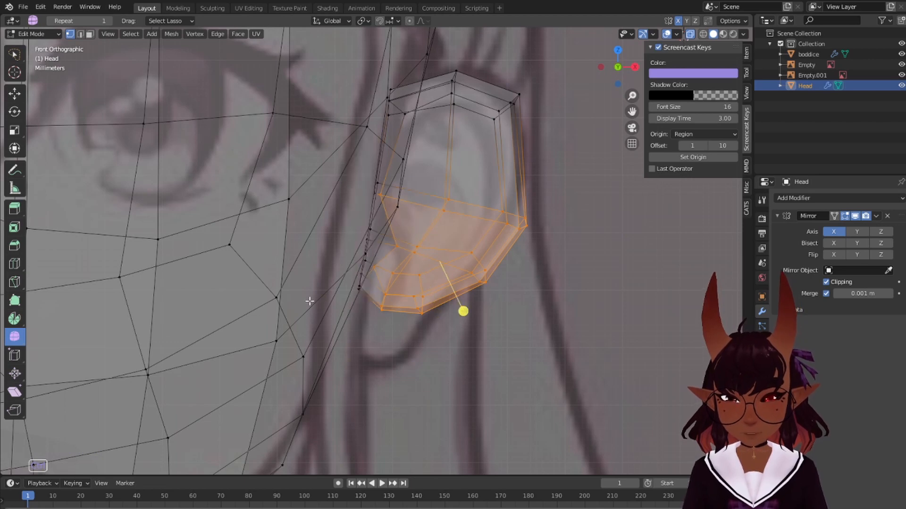
{"action": "key", "text": "g"}
{"action": "right_click", "coordinate": [457, 277]}
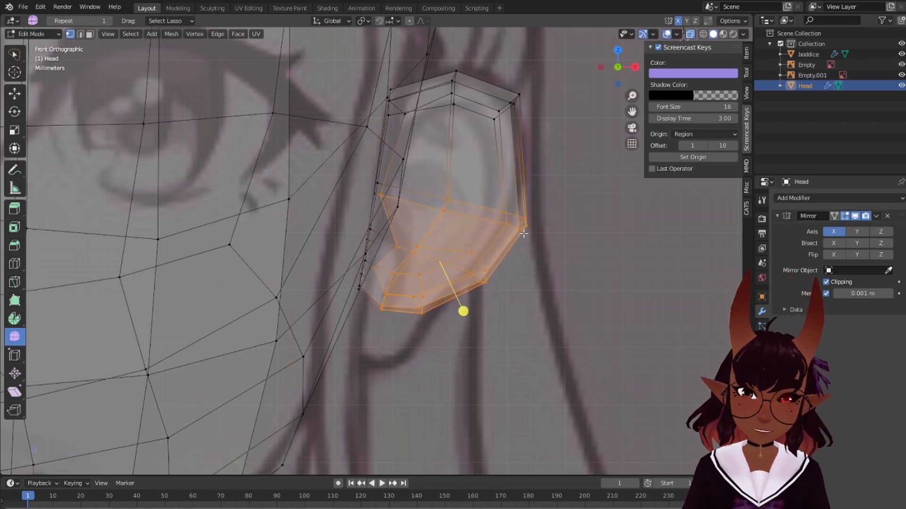
Select the whole linked ear, scale it 1.149 along Z, and move it about -0.001 m along X and -0.005 m along Z
{"action": "right_click", "coordinate": [494, 287]}
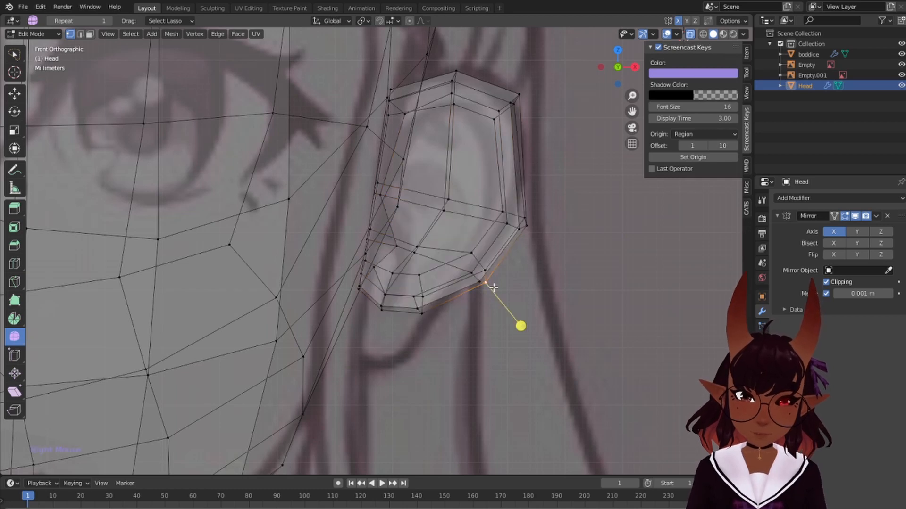
{"action": "key", "text": "l"}
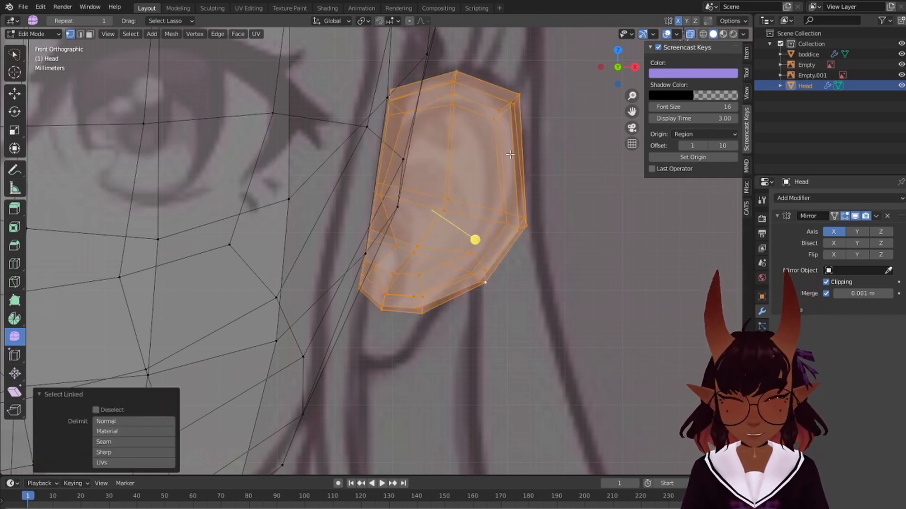
{"action": "key", "text": "s"}
{"action": "key", "text": "z"}
{"action": "left_click", "coordinate": [497, 136]}
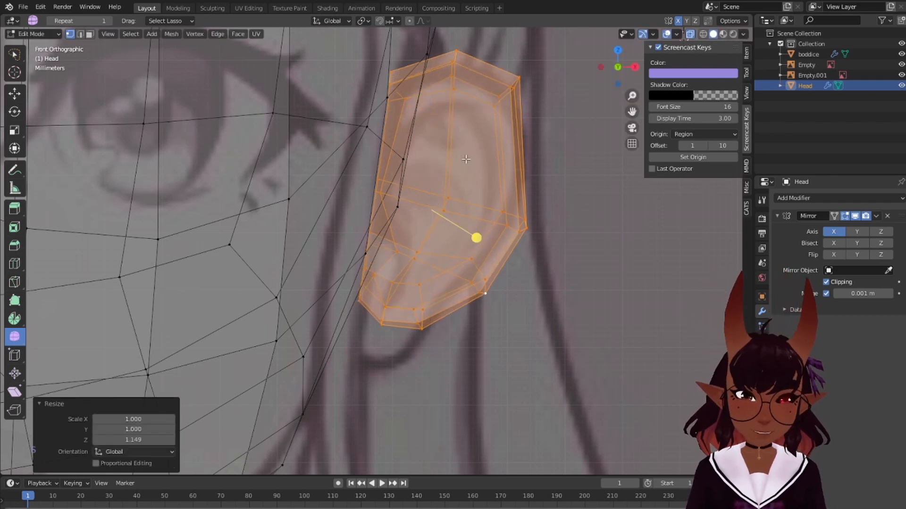
{"action": "key", "text": "g"}
{"action": "left_click", "coordinate": [461, 187]}
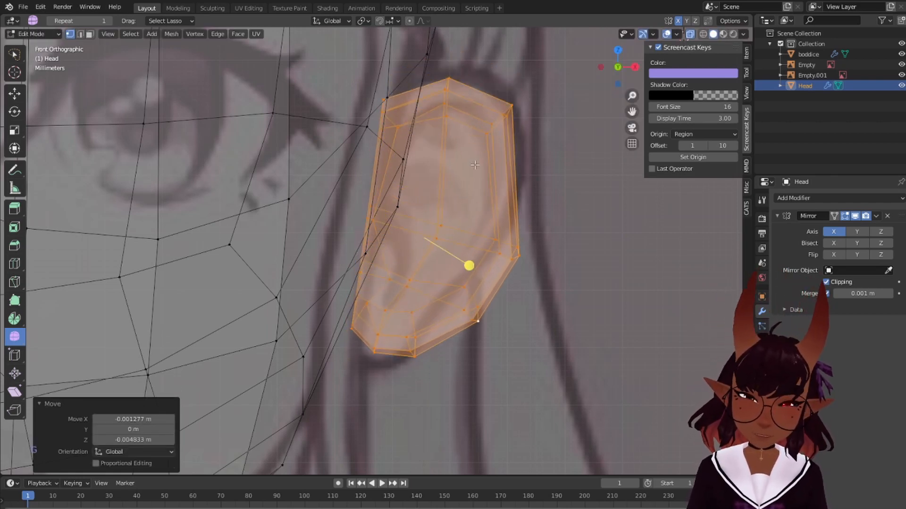
Scale the ear 1.062 along Z and rotate it 5.63° in the front view to follow the sketched ear
{"action": "key", "text": "s"}
{"action": "key", "text": "z"}
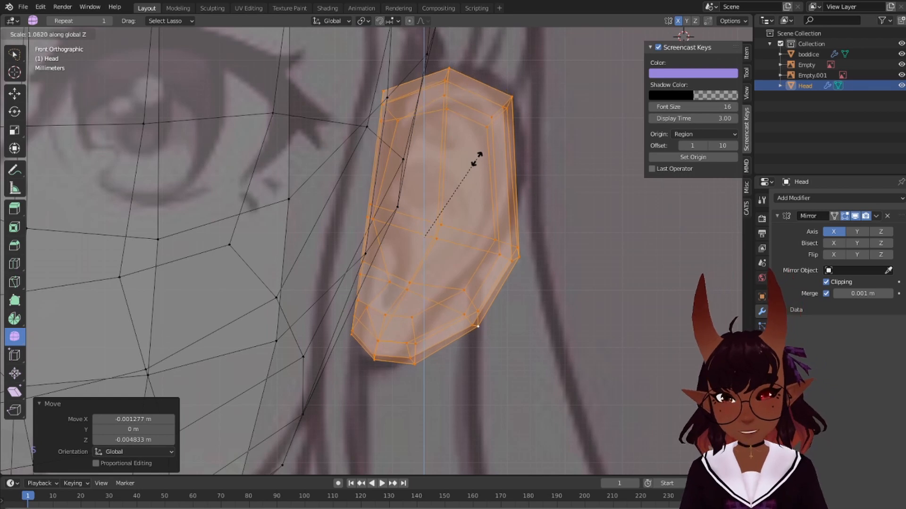
{"action": "left_click", "coordinate": [477, 158]}
{"action": "key", "text": "r"}
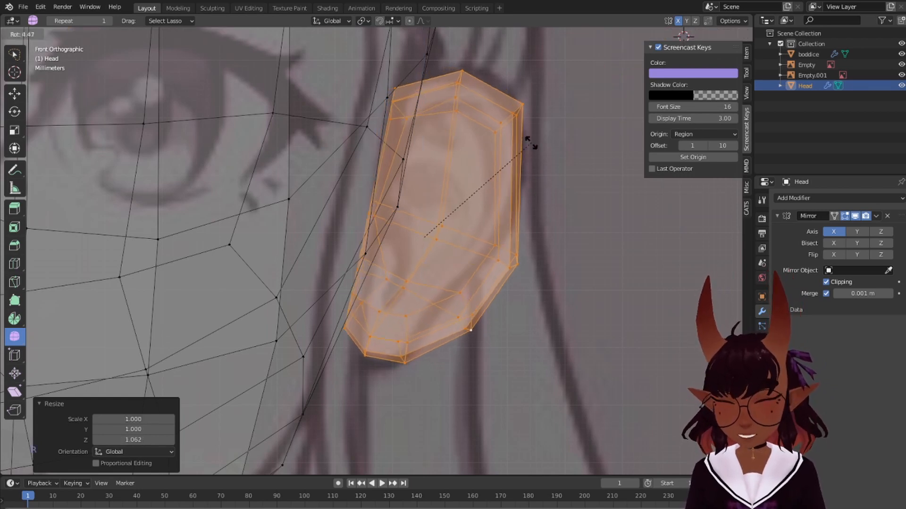
{"action": "left_click", "coordinate": [534, 144]}
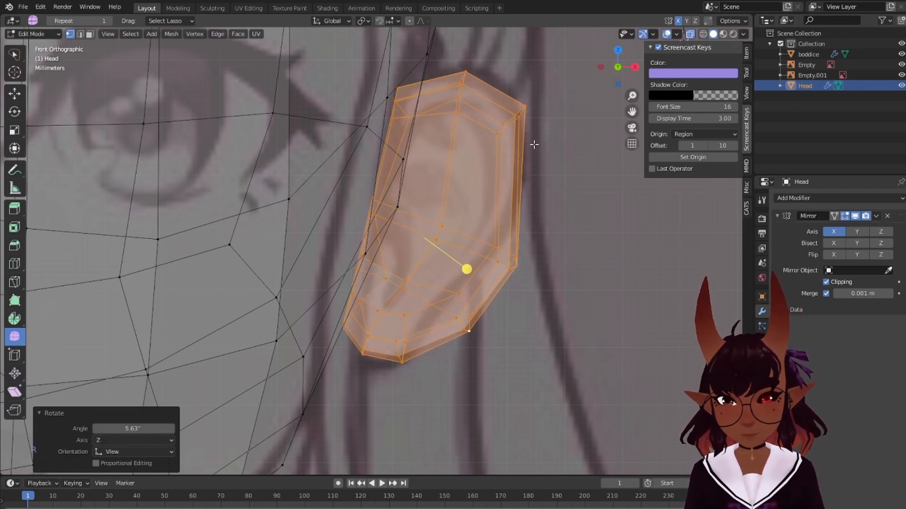
Select the whole linked head mesh and hide it, leaving only the ear for editing
{"action": "mouse_move", "coordinate": [497, 349]}
{"action": "left_mouse_down"}
{"action": "mouse_move", "coordinate": [444, 302]}
{"action": "mouse_move", "coordinate": [490, 347]}
{"action": "left_mouse_up"}
{"action": "scroll", "coordinate": [312, 303], "scroll_direction": "down", "scroll_amount": 2}
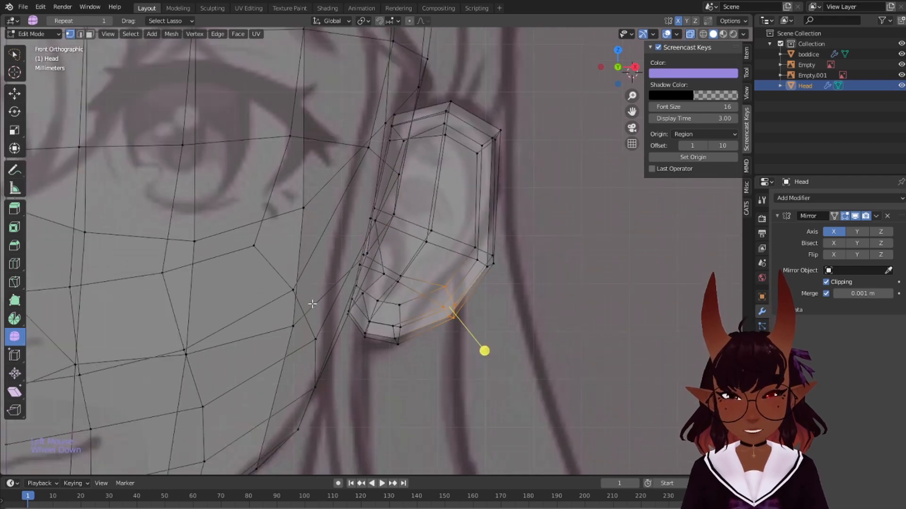
{"action": "right_click", "coordinate": [295, 322]}
{"action": "key", "text": "ctrl+l"}
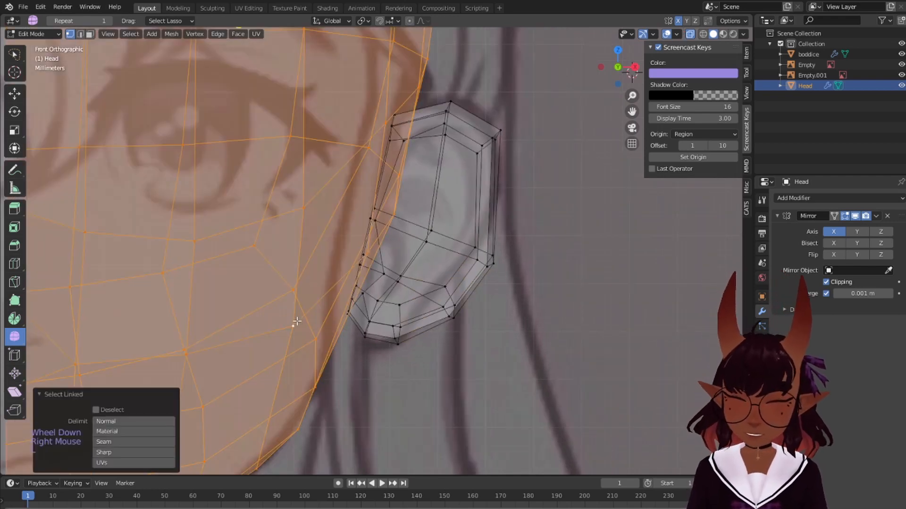
{"action": "key", "text": "h"}
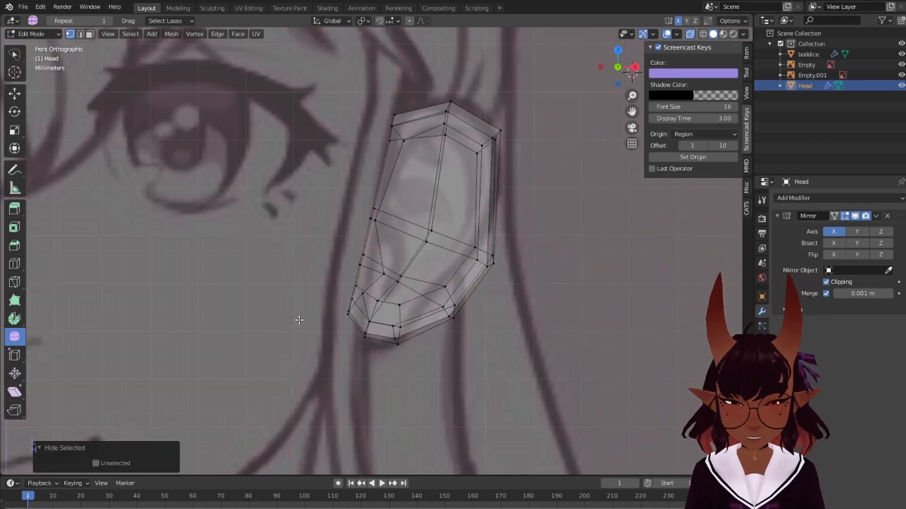
With proportional editing enabled, pull the ear's lower outer vertices inward and raise the outer-edge corner vertices about 0.004 m along Z
{"action": "mouse_move", "coordinate": [503, 325]}
{"action": "left_mouse_down"}
{"action": "mouse_move", "coordinate": [472, 299]}
{"action": "mouse_move", "coordinate": [448, 330]}
{"action": "left_mouse_up"}
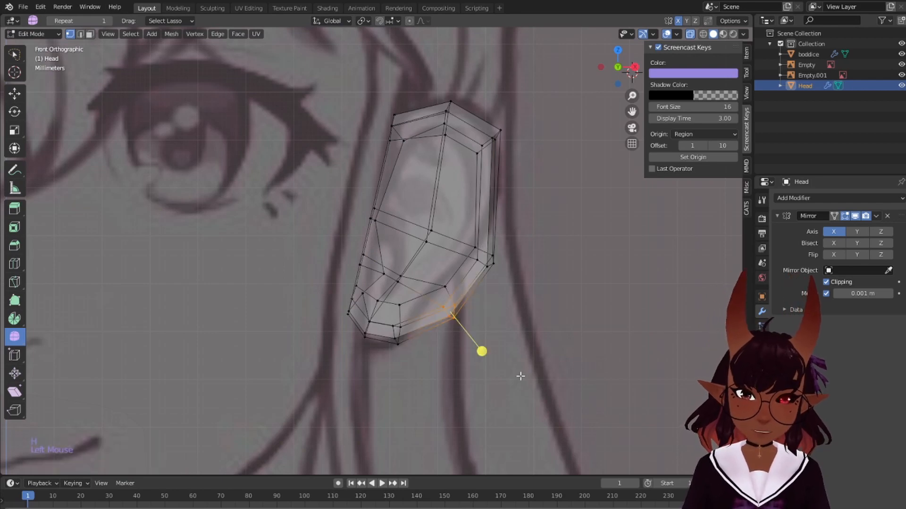
{"action": "left_click", "coordinate": [409, 21]}
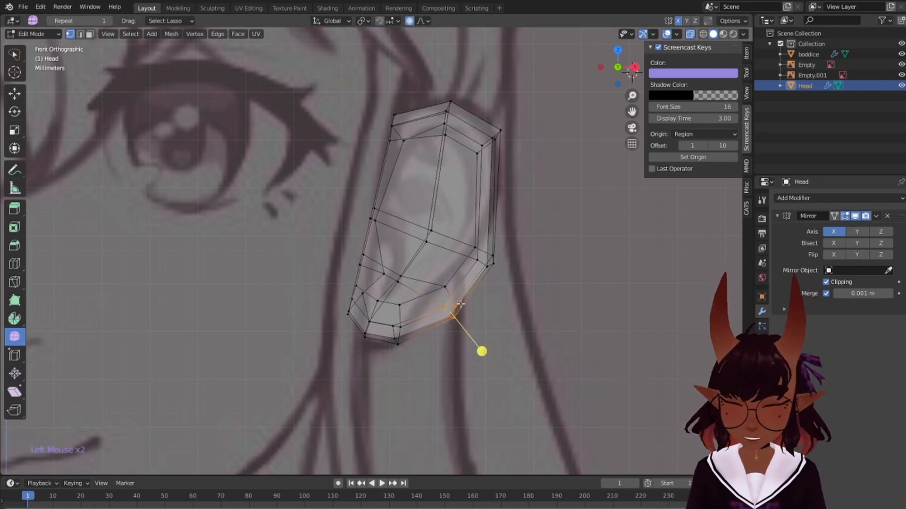
{"action": "key", "text": "g"}
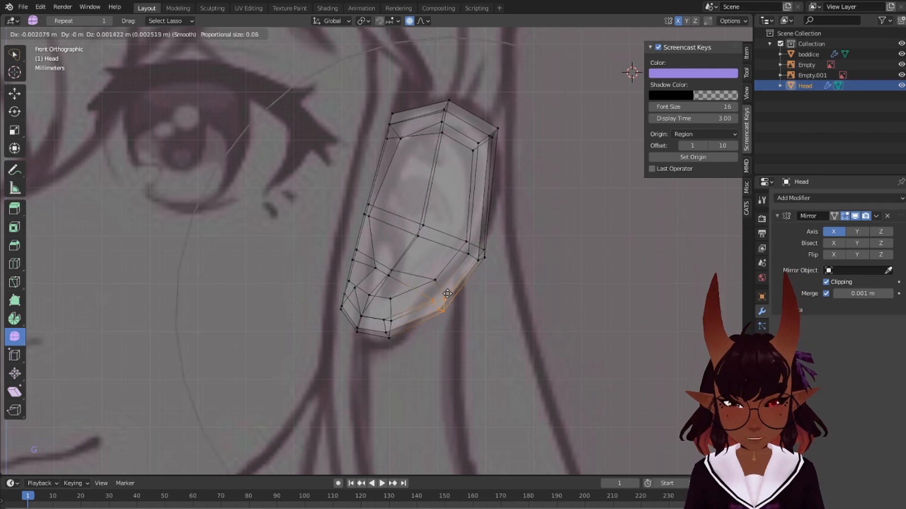
{"action": "scroll", "coordinate": [446, 293], "scroll_direction": "up", "scroll_amount": 11}
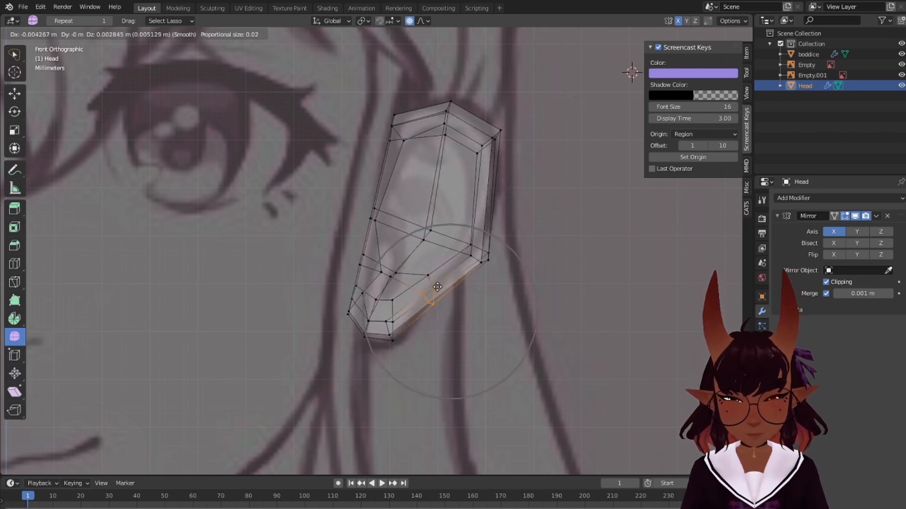
{"action": "left_click", "coordinate": [440, 291]}
{"action": "mouse_move", "coordinate": [570, 267]}
{"action": "left_mouse_down"}
{"action": "mouse_move", "coordinate": [446, 238]}
{"action": "mouse_move", "coordinate": [501, 254]}
{"action": "left_mouse_up"}
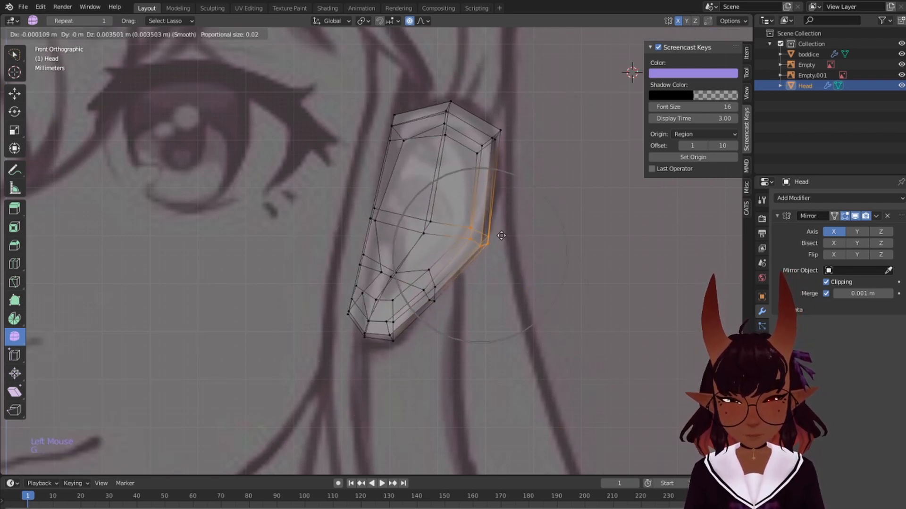
{"action": "left_click", "coordinate": [499, 237]}
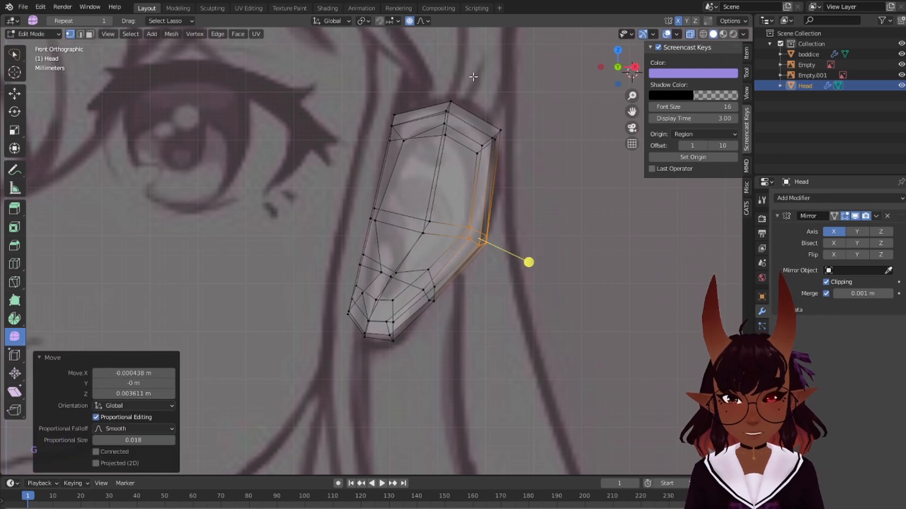
Nudge the ear's top vertices up and outward, and move its upper outer corner about 0.001 m along X and -0.001 m along Z
{"action": "mouse_move", "coordinate": [464, 95]}
{"action": "left_mouse_down"}
{"action": "mouse_move", "coordinate": [472, 76]}
{"action": "mouse_move", "coordinate": [418, 125]}
{"action": "mouse_move", "coordinate": [465, 106]}
{"action": "left_mouse_up"}
{"action": "key", "text": "g"}
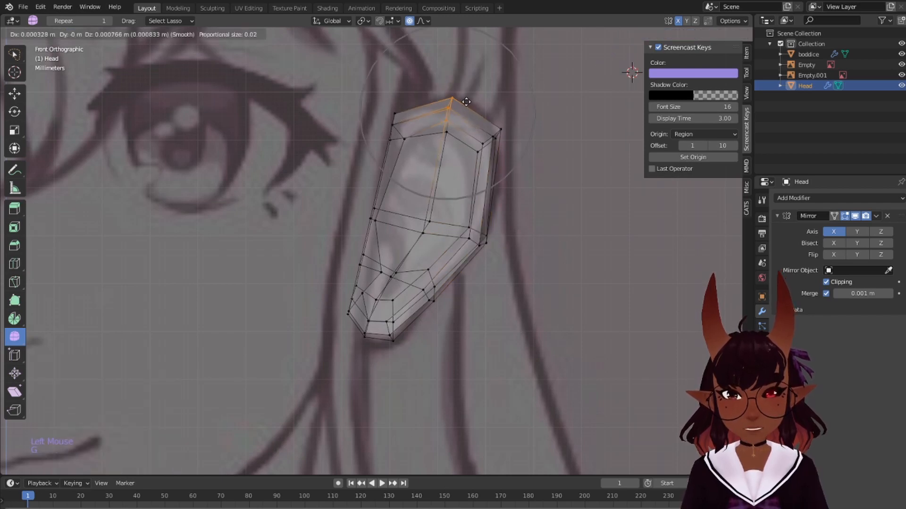
{"action": "left_click", "coordinate": [471, 102]}
{"action": "left_click", "coordinate": [525, 113]}
{"action": "key", "text": "g"}
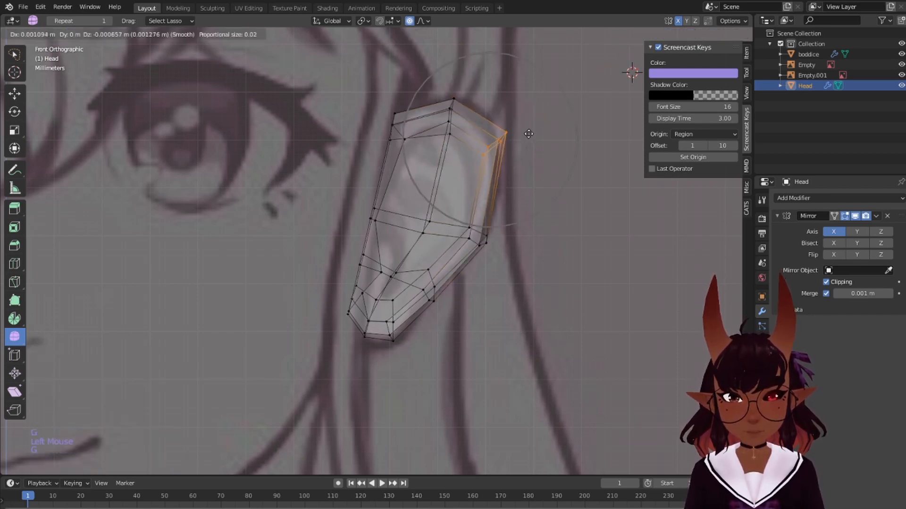
{"action": "left_click", "coordinate": [527, 133]}
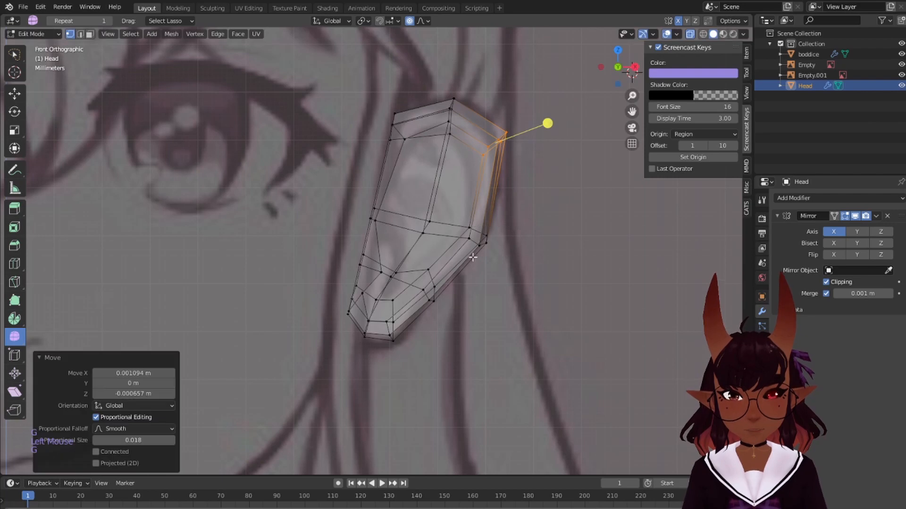
Move the inner bottom corner of the earlobe slightly inward and down, about -0.001 m along Z
{"action": "left_click", "coordinate": [359, 334]}
{"action": "key", "text": "g"}
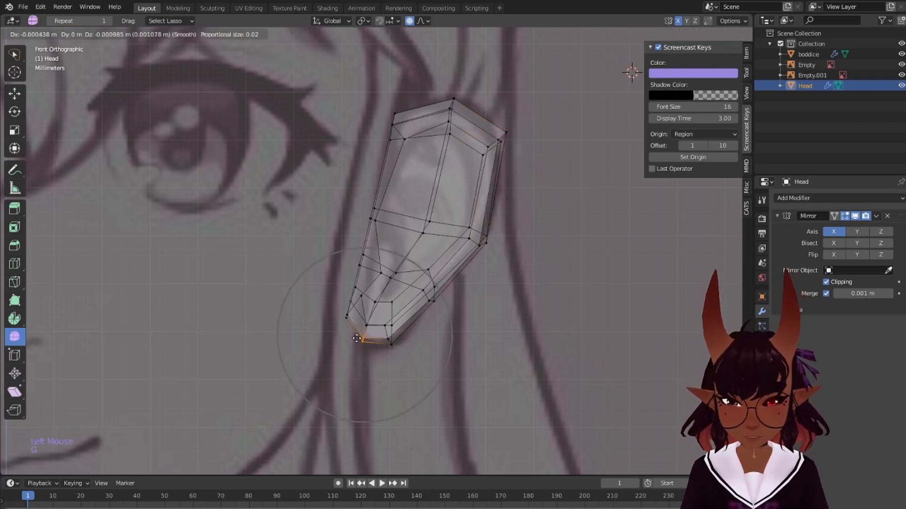
{"action": "left_click", "coordinate": [356, 338]}
Shrink the proportional influence and shift the inner vertices above the earlobe outward to shape the inner ear fold
{"action": "right_click", "coordinate": [380, 268]}
{"action": "key", "text": "g"}
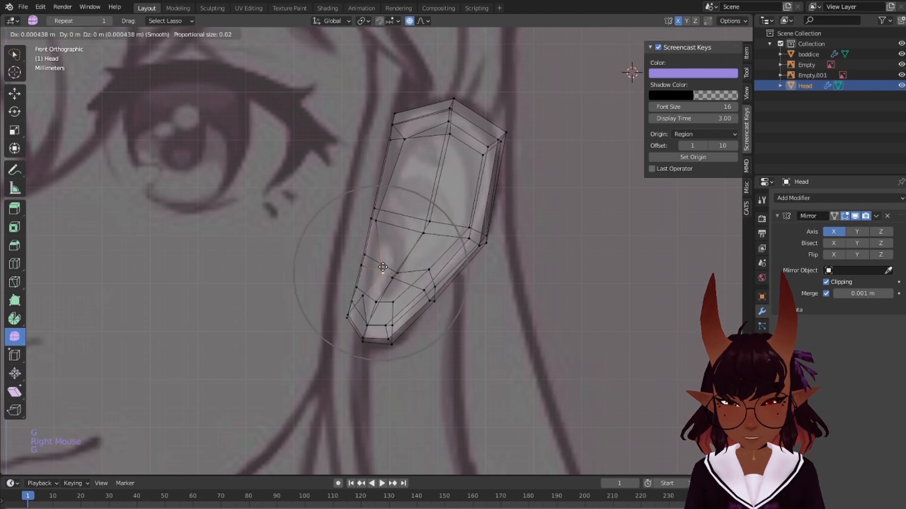
{"action": "scroll", "coordinate": [394, 269], "scroll_direction": "up", "scroll_amount": 10}
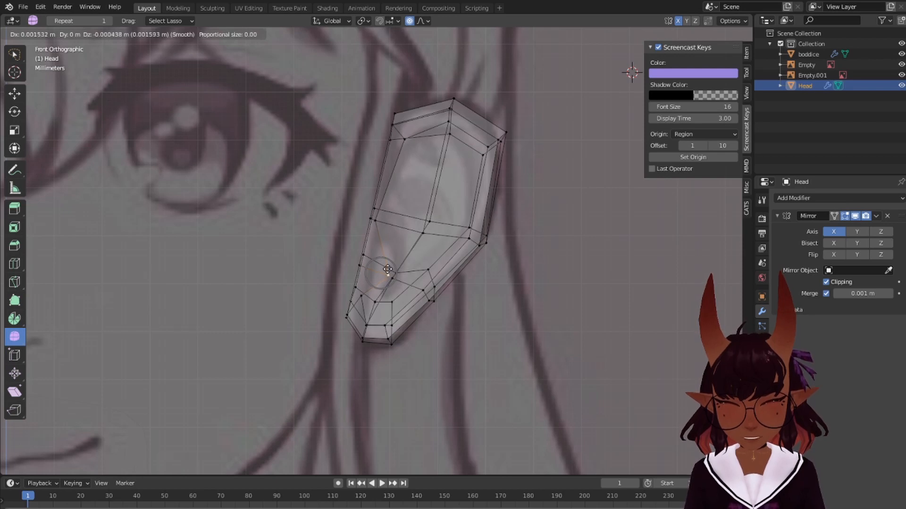
{"action": "left_click", "coordinate": [390, 272]}
{"action": "right_click", "coordinate": [390, 276], "text": "shift"}
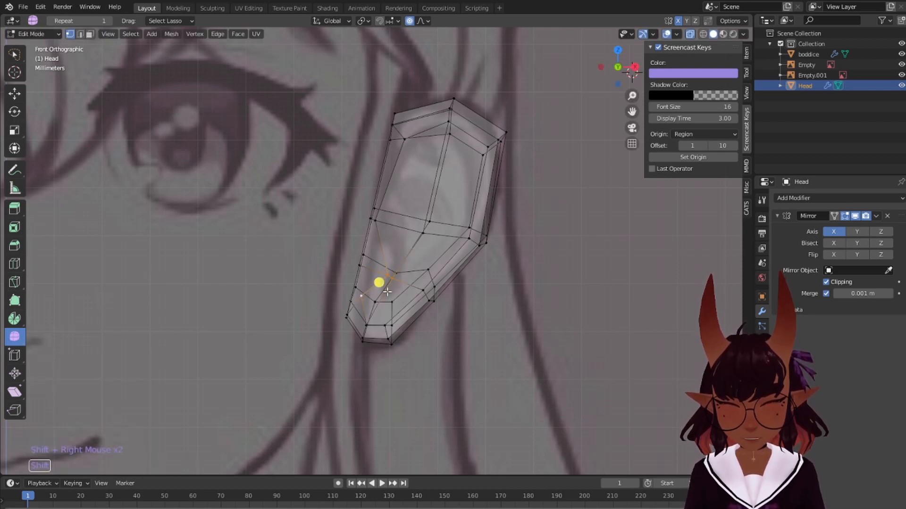
{"action": "key", "text": "g"}
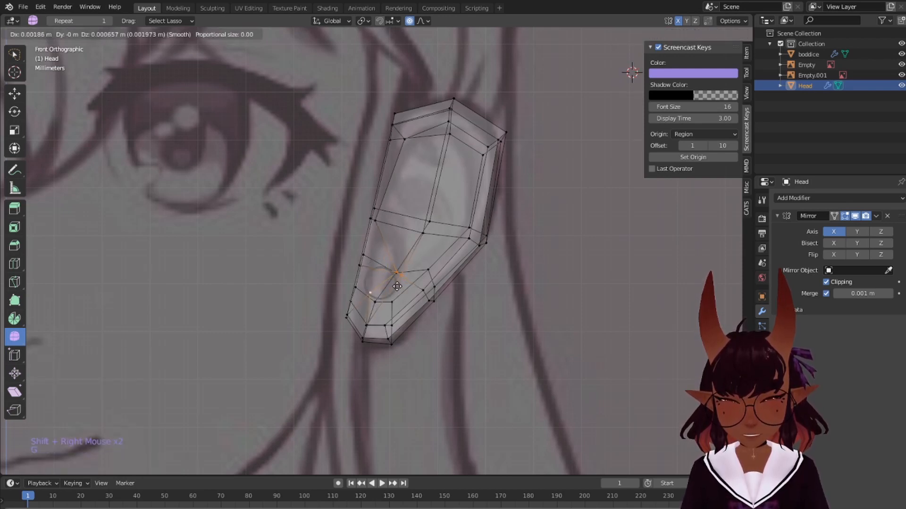
{"action": "left_click", "coordinate": [390, 278]}
Adjust the single inner fold vertex above the earlobe and deselect everything
{"action": "right_click", "coordinate": [397, 273]}
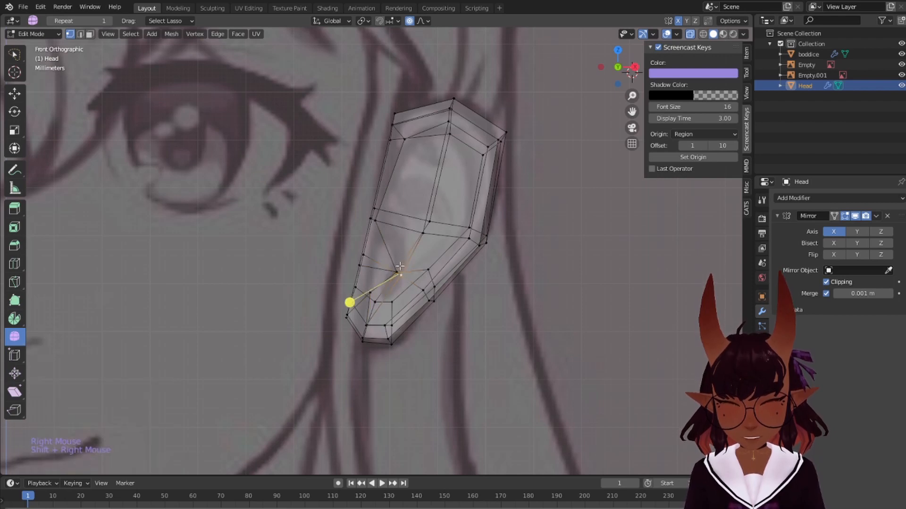
{"action": "right_click", "coordinate": [401, 271]}
{"action": "key", "text": "g"}
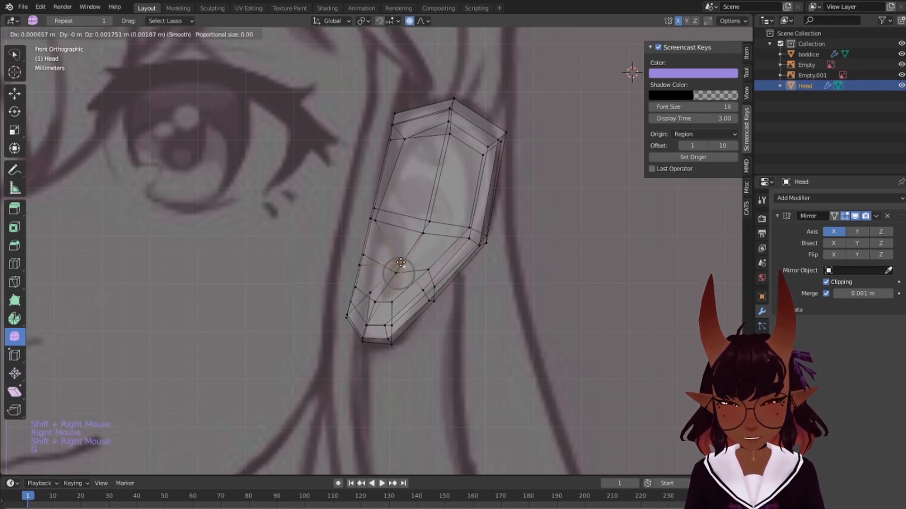
{"action": "left_click", "coordinate": [403, 265]}
{"action": "key", "text": "a"}
{"action": "key", "text": "a"}
{"action": "key", "text": "a"}
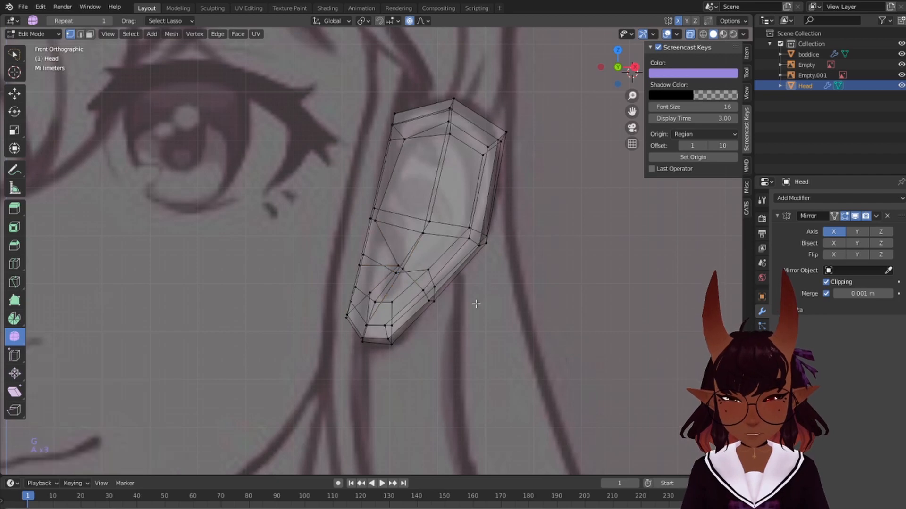
Reveal the hidden head mesh around the ear and clear the selection
{"action": "scroll", "coordinate": [475, 303], "scroll_direction": "down", "scroll_amount": 5}
{"action": "middle_click_drag", "start_coordinate": [475, 303], "coordinate": [495, 236]}
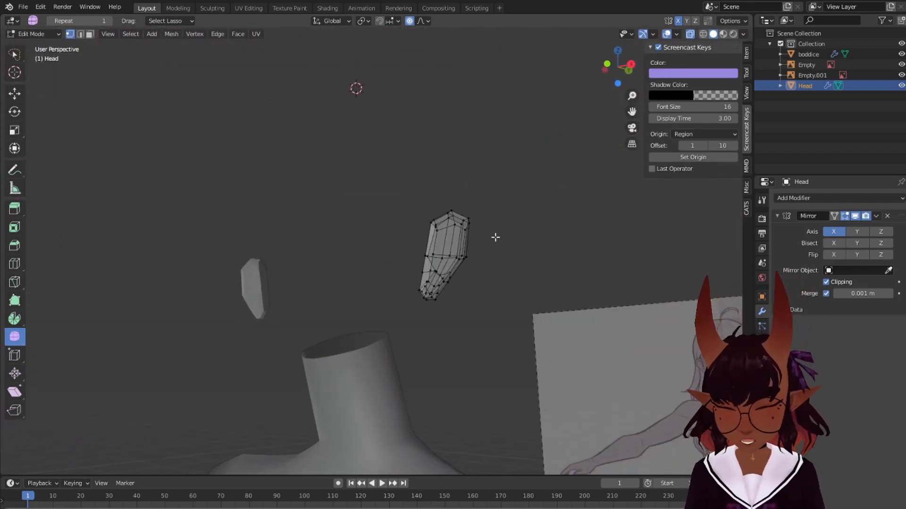
{"action": "key", "text": "alt+h"}
{"action": "key", "text": "a"}
{"action": "key", "text": "a"}
{"action": "key", "text": "a"}
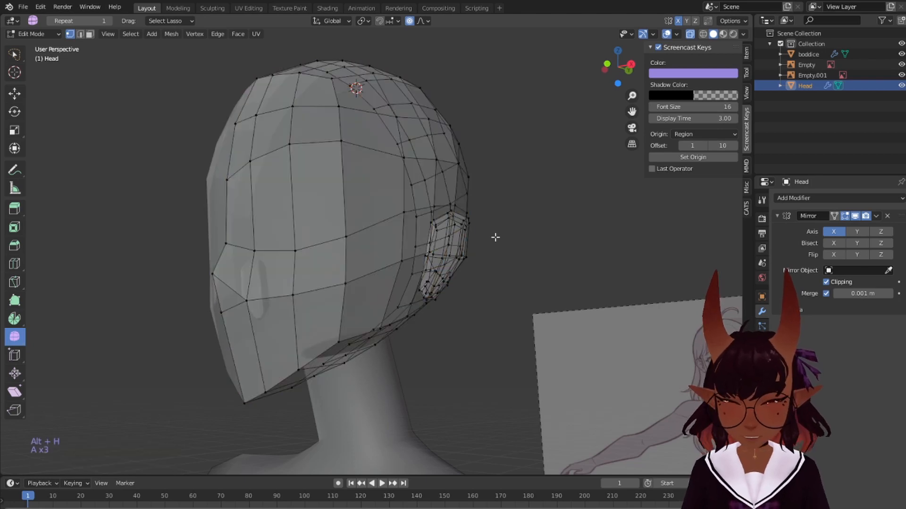
In the side view, rotate the whole linked ear 28.2° about Z, move it about 0.008 m along Y, and deselect it
{"action": "key", "text": "KP_3"}
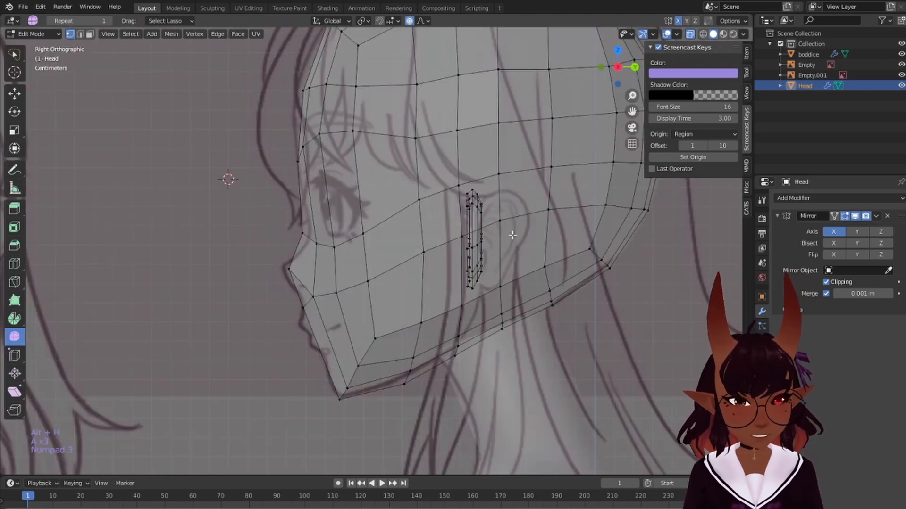
{"action": "key", "text": "l"}
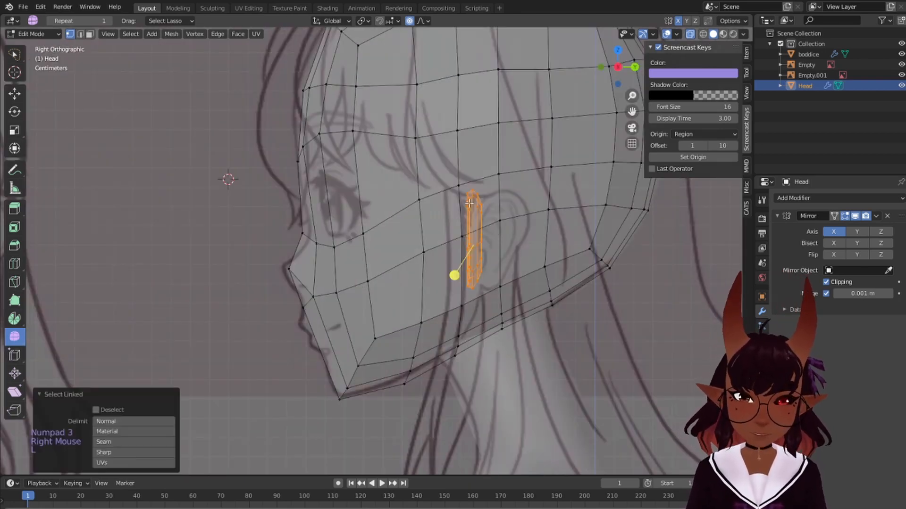
{"action": "key", "text": "r"}
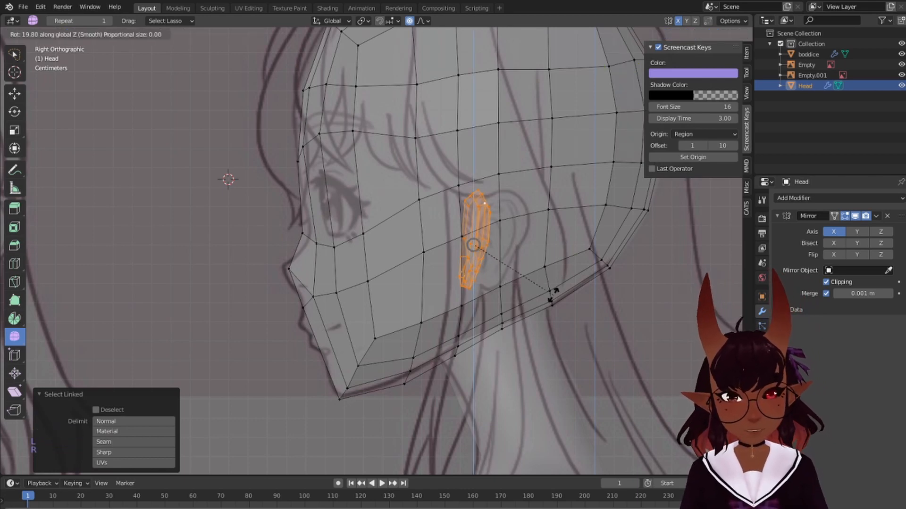
{"action": "left_click", "coordinate": [568, 286]}
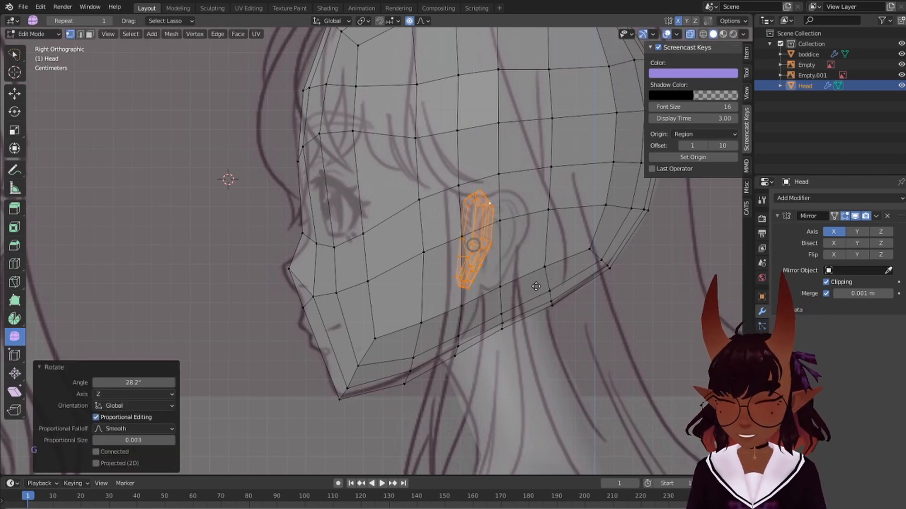
{"action": "key", "text": "g"}
{"action": "key", "text": "y"}
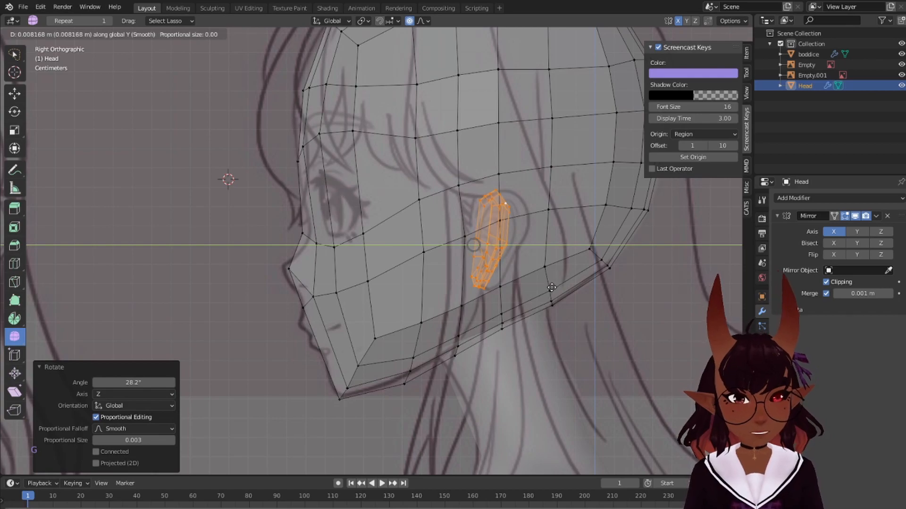
{"action": "left_click", "coordinate": [552, 287]}
{"action": "key", "text": "a"}
{"action": "key", "text": "a"}
{"action": "key", "text": "a"}
Select the whole linked ear, disable proportional editing, and scale the ear 1.278 along X
{"action": "middle_click_drag", "start_coordinate": [535, 364], "coordinate": [493, 349]}
{"action": "middle_click_drag", "start_coordinate": [493, 350], "coordinate": [393, 251]}
{"action": "scroll", "coordinate": [394, 278], "scroll_direction": "up", "scroll_amount": 6}
{"action": "right_click", "coordinate": [434, 191]}
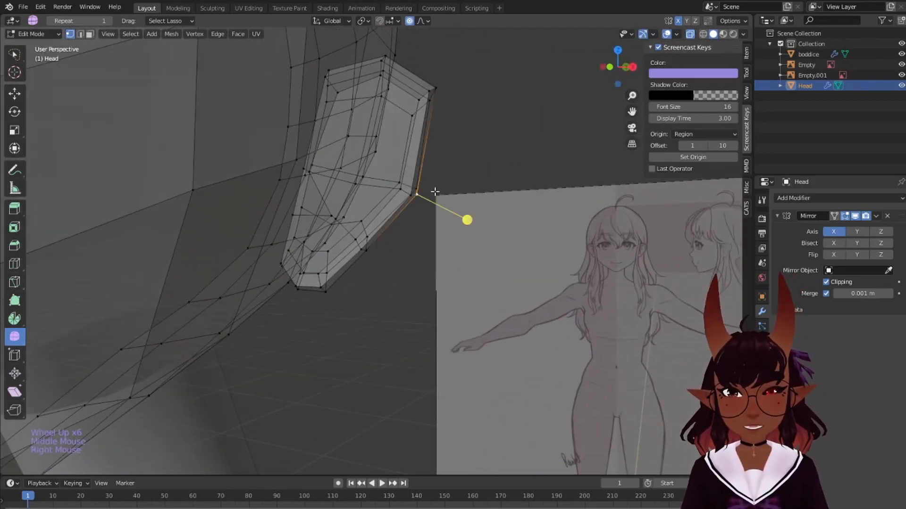
{"action": "key", "text": "l"}
{"action": "left_click", "coordinate": [409, 21]}
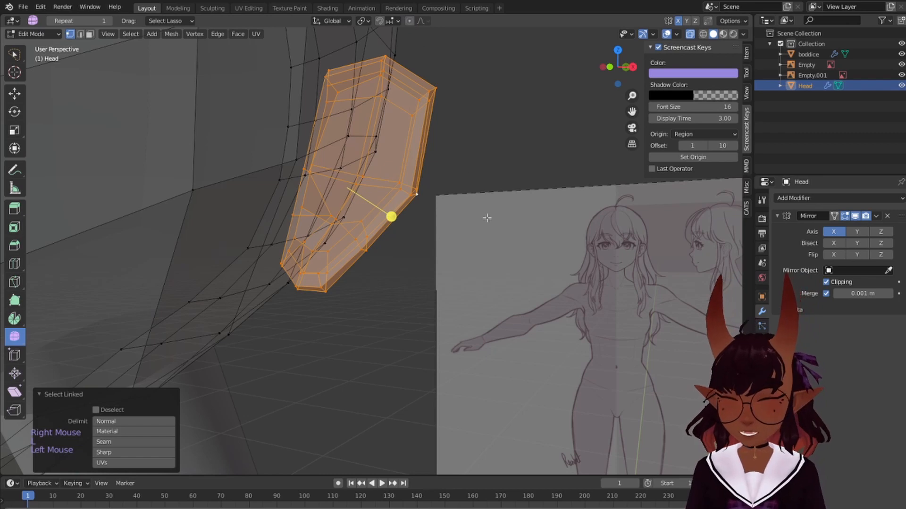
{"action": "key", "text": "s"}
{"action": "key", "text": "x"}
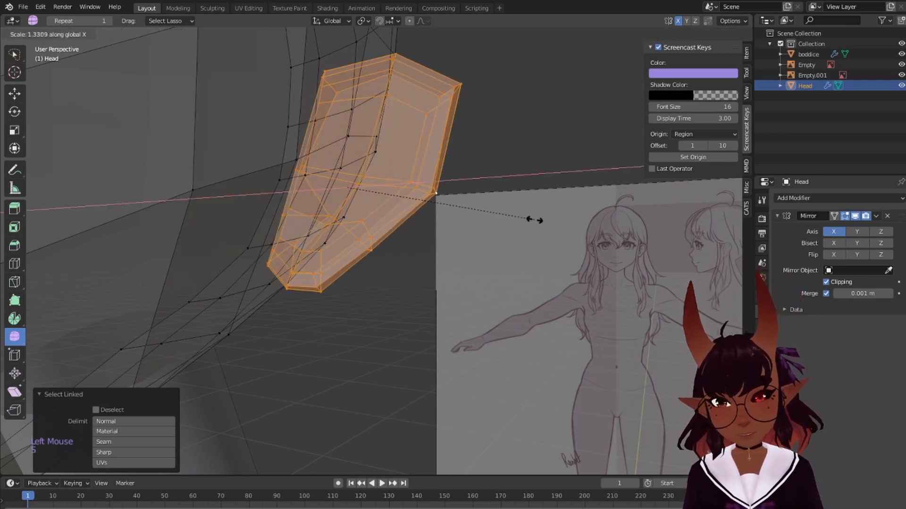
{"action": "left_click", "coordinate": [530, 216]}
In the front view, move the whole ear about -0.0027 m along X toward the head
{"action": "key", "text": "KP_1"}
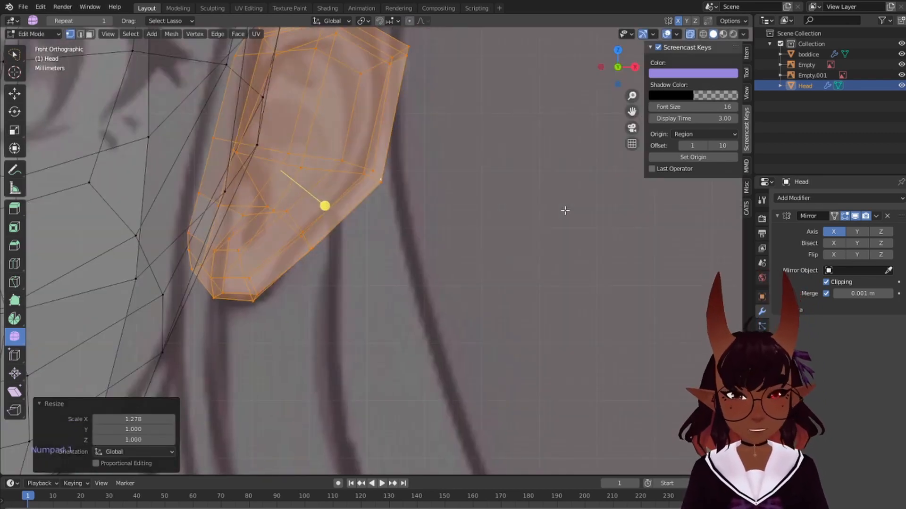
{"action": "scroll", "coordinate": [489, 200], "scroll_direction": "down", "scroll_amount": 3}
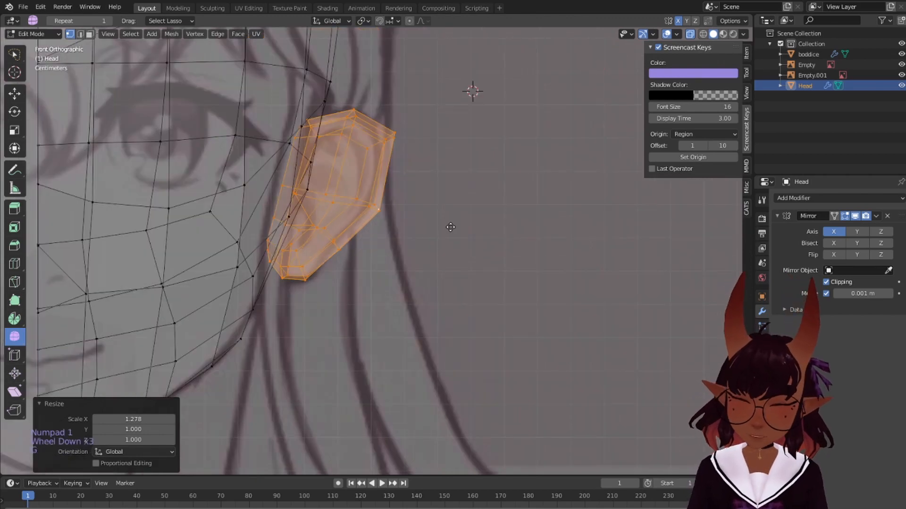
{"action": "key", "text": "g"}
{"action": "key", "text": "x"}
{"action": "left_click", "coordinate": [443, 227]}
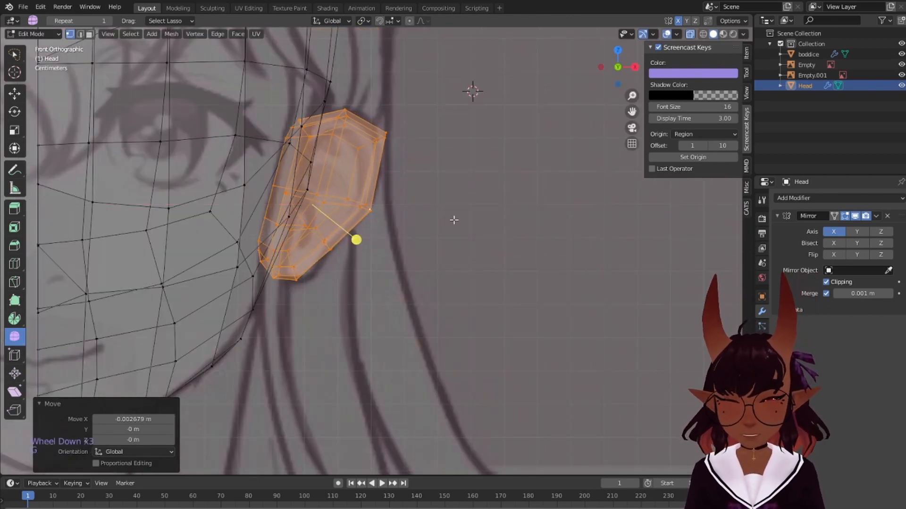
In the side view, rotate the ear 12.5° about Z, and turn off X-ray display
{"action": "key", "text": "KP_3"}
{"action": "scroll", "coordinate": [454, 221], "scroll_direction": "down", "scroll_amount": 3}
{"action": "scroll", "coordinate": [453, 220], "scroll_direction": "up", "scroll_amount": 1}
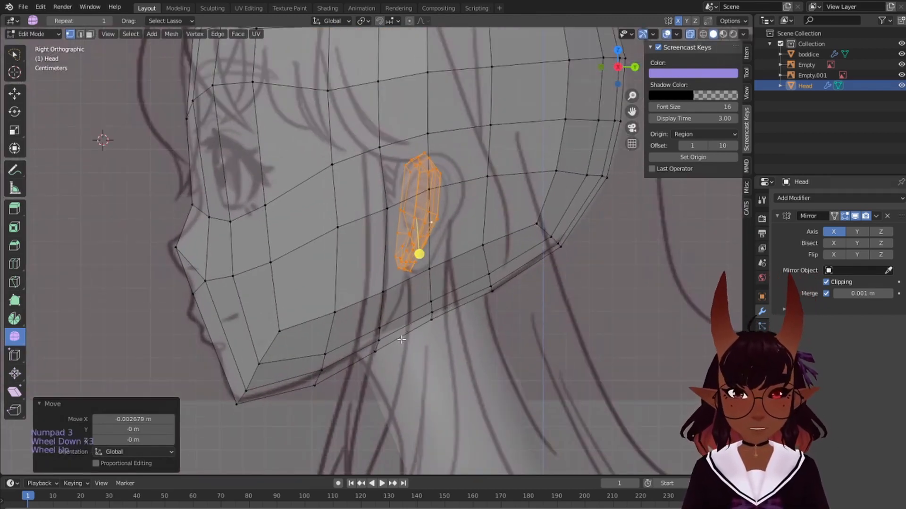
{"action": "key", "text": "r"}
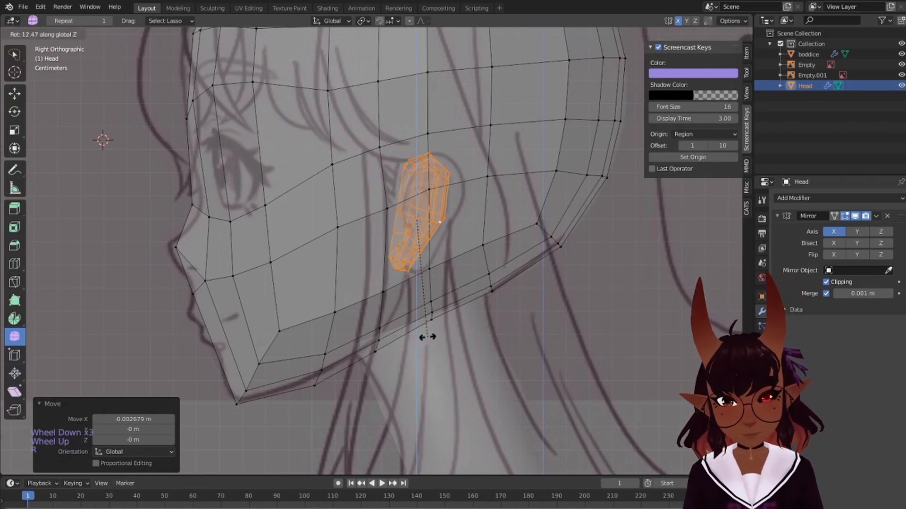
{"action": "left_click", "coordinate": [427, 337]}
{"action": "middle_click_drag", "start_coordinate": [427, 337], "coordinate": [198, 165]}
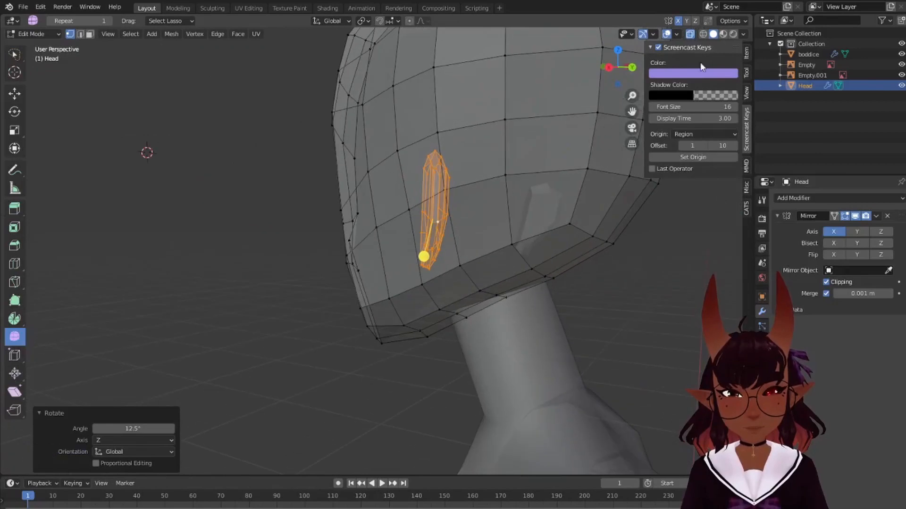
{"action": "left_click", "coordinate": [690, 34]}
{"action": "middle_click_drag", "start_coordinate": [448, 264], "coordinate": [392, 313]}
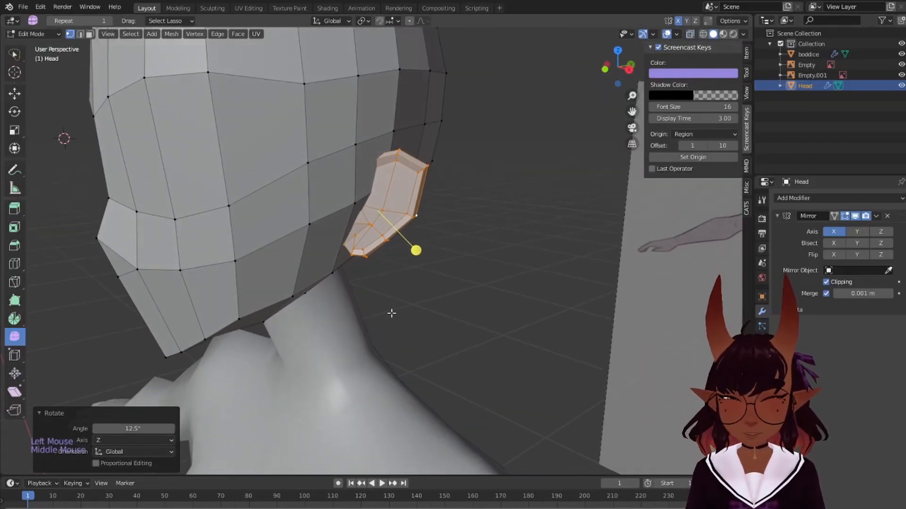
In the side view, rotate the ear another 4.35° about Z and tilt it -7.21° about the view axis
{"action": "key", "text": "KP_3"}
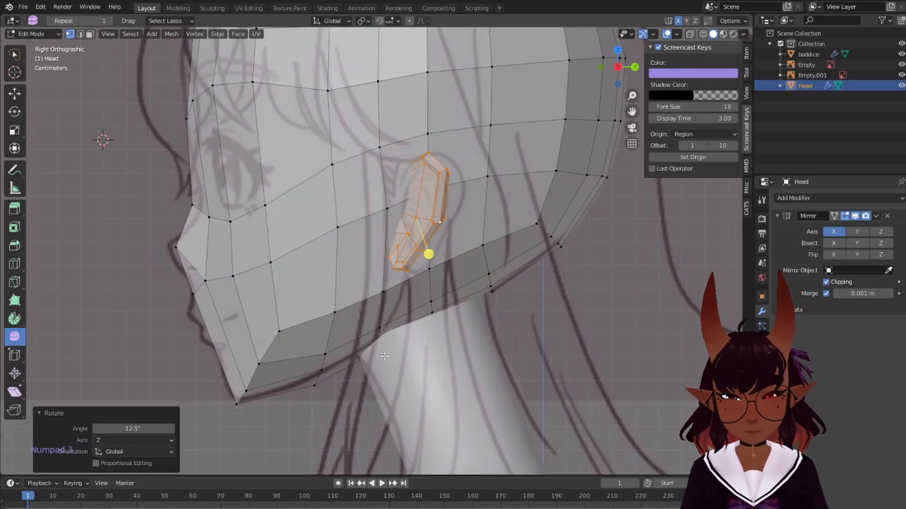
{"action": "key", "text": "r"}
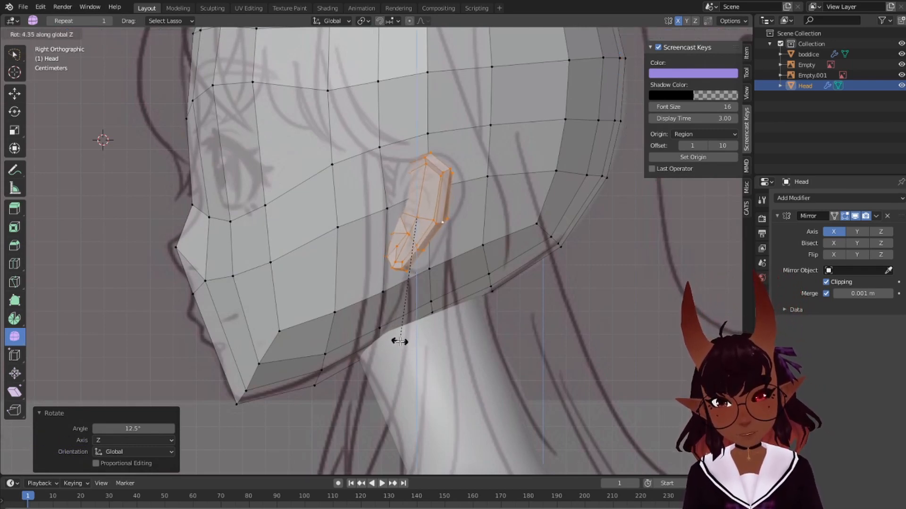
{"action": "left_click", "coordinate": [399, 341]}
{"action": "key", "text": "r"}
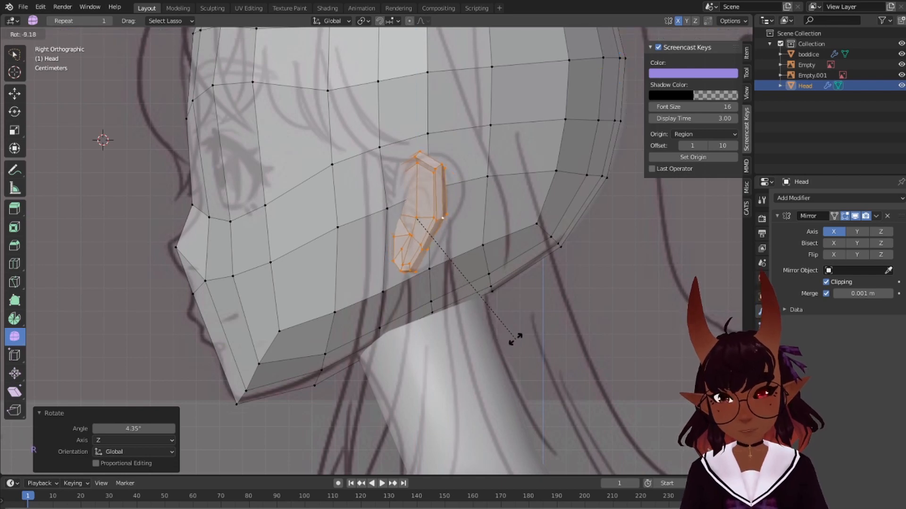
{"action": "left_click", "coordinate": [515, 346]}
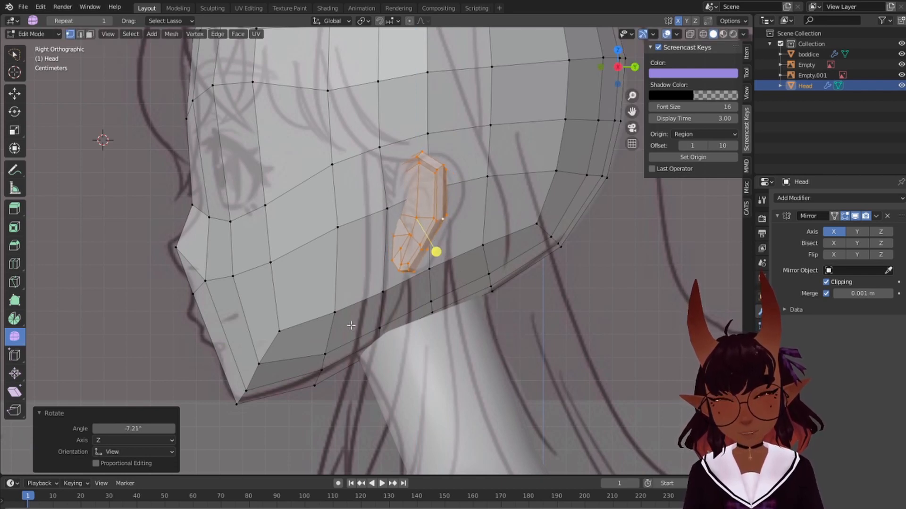
Deselect the ear so that nothing on the head mesh is selected
{"action": "middle_click_drag", "start_coordinate": [351, 325], "coordinate": [349, 445]}
{"action": "middle_click_drag", "start_coordinate": [473, 266], "coordinate": [575, 182]}
{"action": "scroll", "coordinate": [388, 224], "scroll_direction": "down", "scroll_amount": 5}
{"action": "middle_click_drag", "start_coordinate": [229, 275], "coordinate": [291, 272]}
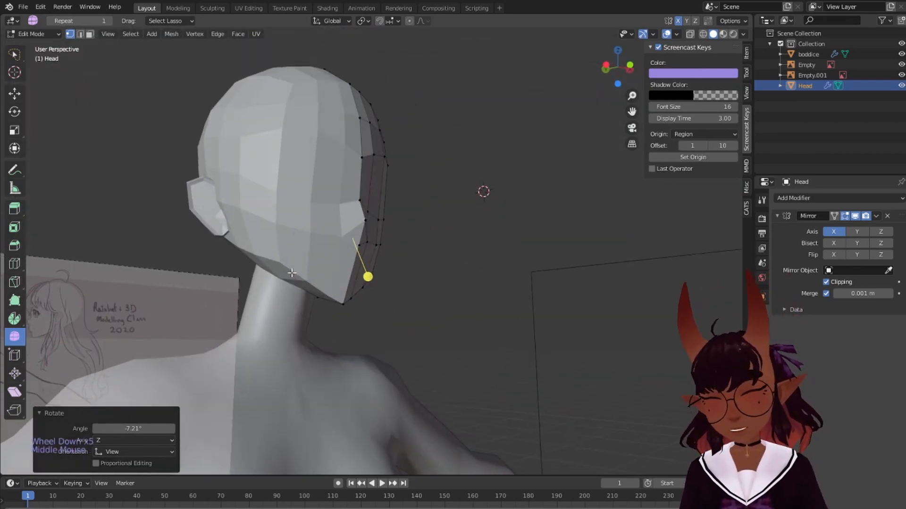
{"action": "key", "text": "a"}
{"action": "key", "text": "a"}
{"action": "key", "text": "a"}
Examine the head's overall shape, the ear placement and the underside of the jaw around the neck from several angles
{"action": "middle_click_drag", "start_coordinate": [328, 314], "coordinate": [182, 314]}
{"action": "middle_click_drag", "start_coordinate": [246, 314], "coordinate": [291, 340]}
{"action": "middle_click_drag", "start_coordinate": [200, 277], "coordinate": [227, 266]}
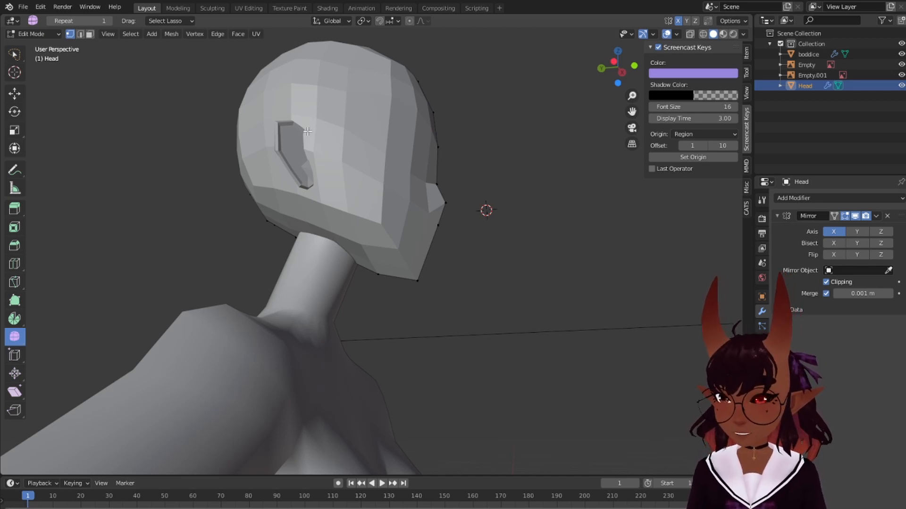
{"action": "scroll", "coordinate": [307, 132], "scroll_direction": "up", "scroll_amount": 4}
{"action": "scroll", "coordinate": [246, 118], "scroll_direction": "down", "scroll_amount": 1}
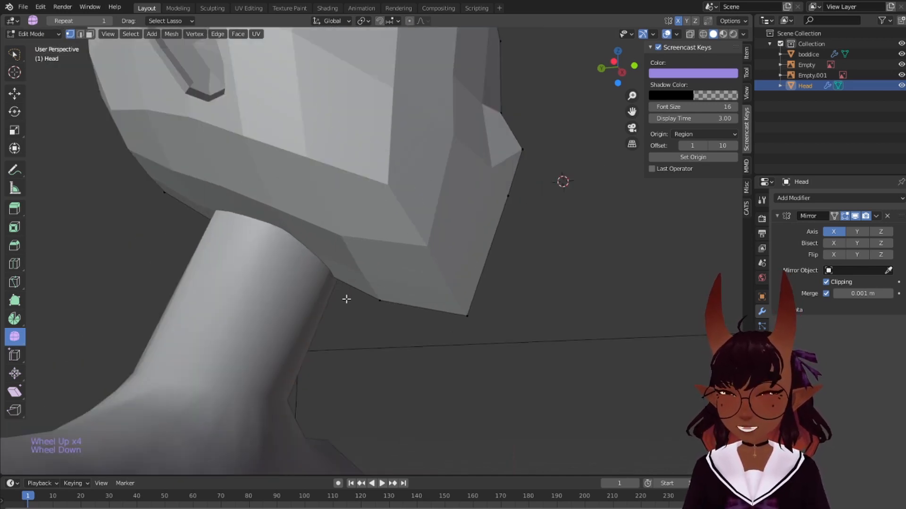
{"action": "scroll", "coordinate": [491, 295], "scroll_direction": "down", "scroll_amount": 5}
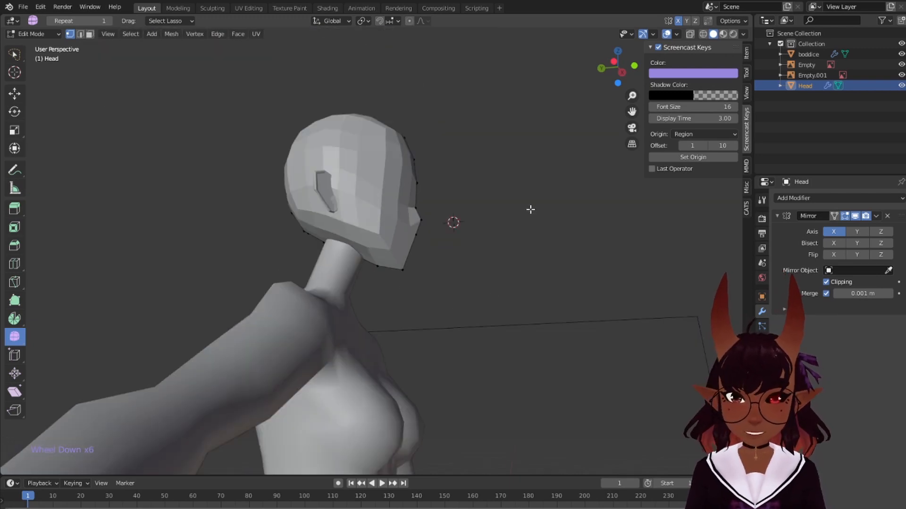
{"action": "middle_click_drag", "start_coordinate": [530, 210], "coordinate": [418, 237]}
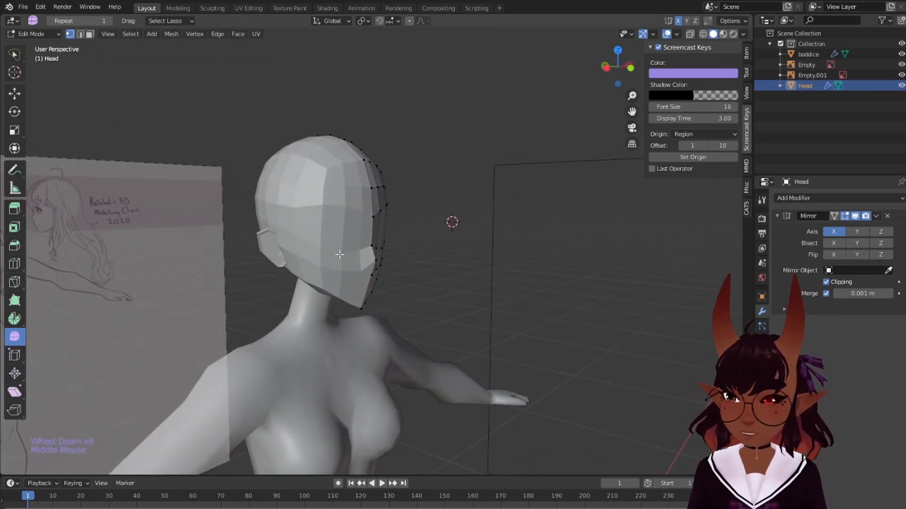
{"action": "scroll", "coordinate": [357, 253], "scroll_direction": "up", "scroll_amount": 2}
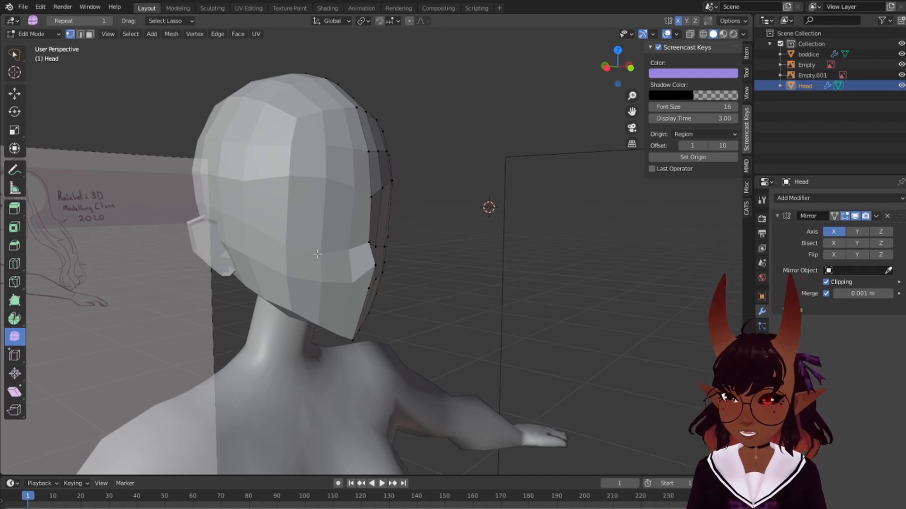
{"action": "middle_click_drag", "start_coordinate": [356, 260], "coordinate": [336, 283]}
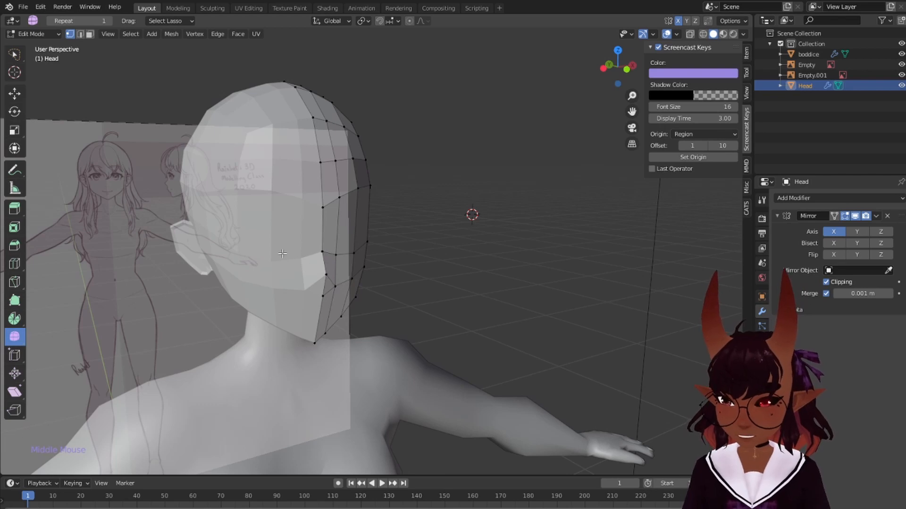
{"action": "scroll", "coordinate": [257, 249], "scroll_direction": "up", "scroll_amount": 1}
{"action": "middle_click_drag", "start_coordinate": [273, 309], "coordinate": [306, 196]}
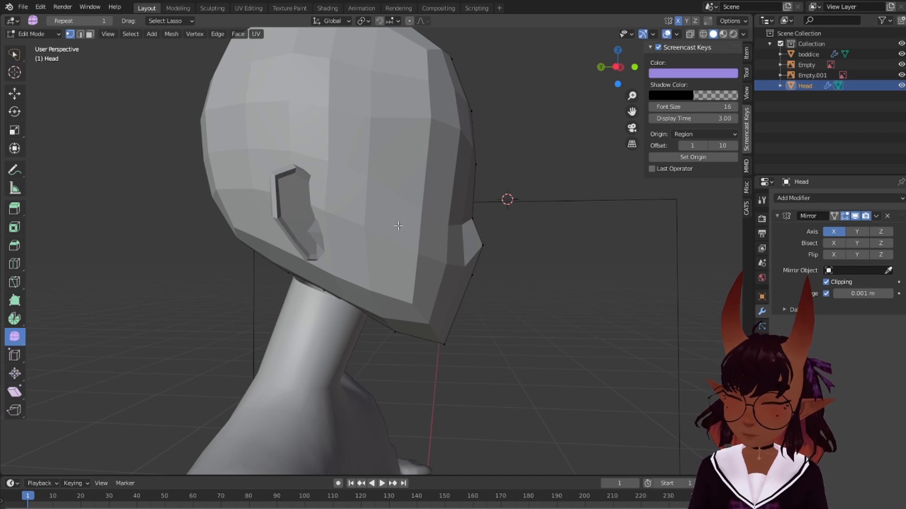
{"action": "middle_click_drag", "start_coordinate": [398, 226], "coordinate": [417, 224]}
{"action": "scroll", "coordinate": [336, 254], "scroll_direction": "up", "scroll_amount": 3}
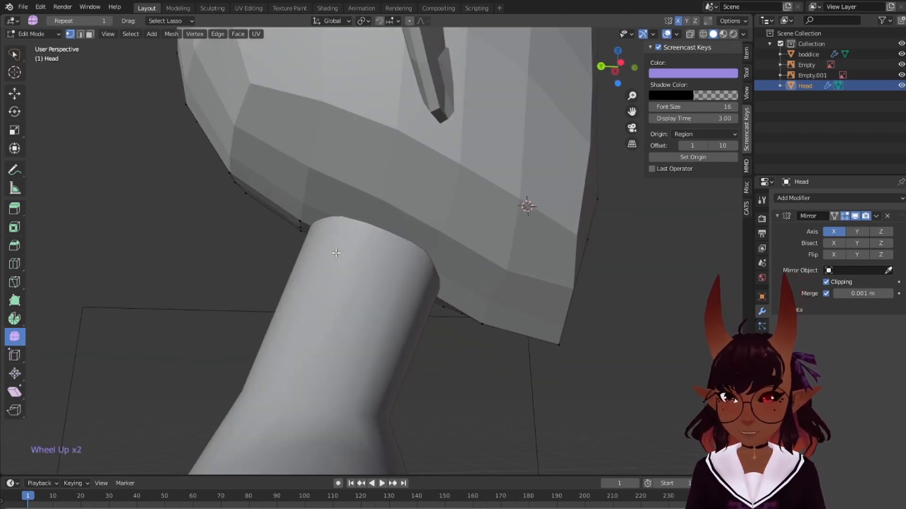
{"action": "scroll", "coordinate": [335, 253], "scroll_direction": "down", "scroll_amount": 9}
{"action": "middle_click_drag", "start_coordinate": [428, 269], "coordinate": [362, 325]}
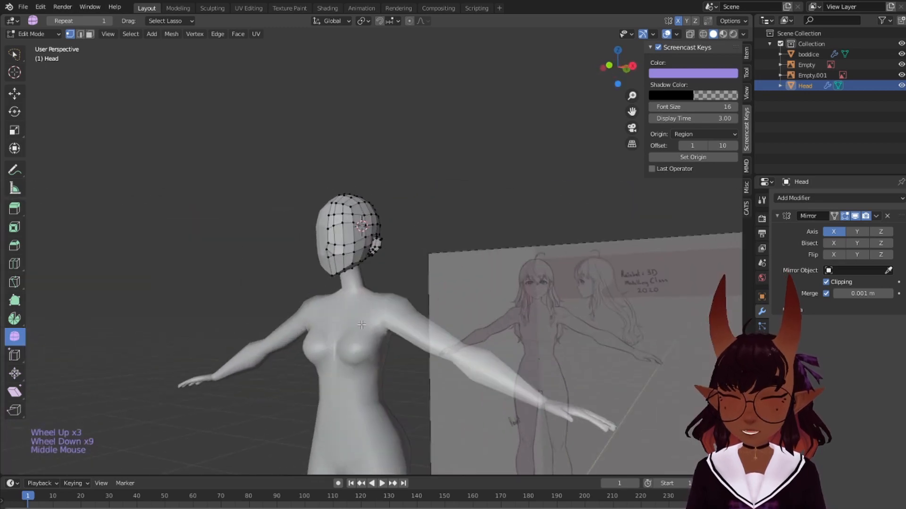
{"action": "scroll", "coordinate": [314, 300], "scroll_direction": "up", "scroll_amount": 4}
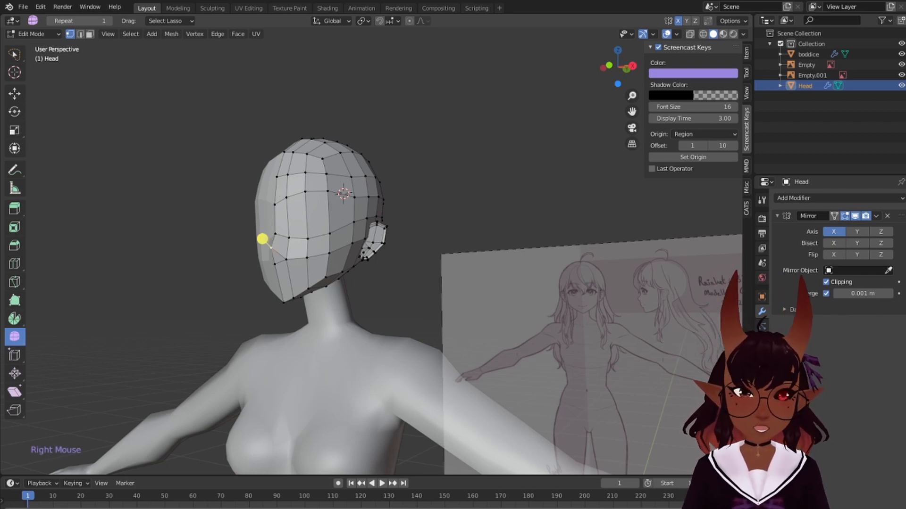
Show the Head's mesh data properties and examine the head's proportions against the body from the front, side and back
{"action": "left_click", "coordinate": [761, 326]}
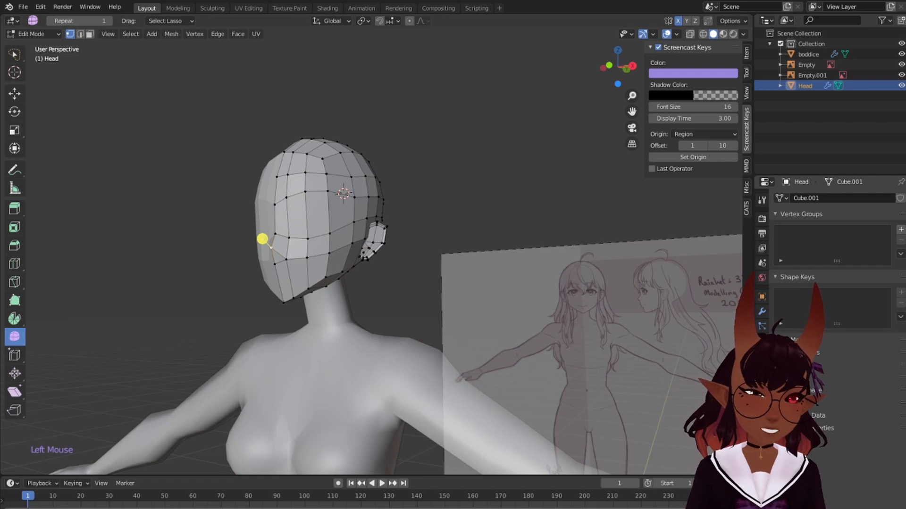
{"action": "scroll", "coordinate": [271, 246], "scroll_direction": "up", "scroll_amount": 2}
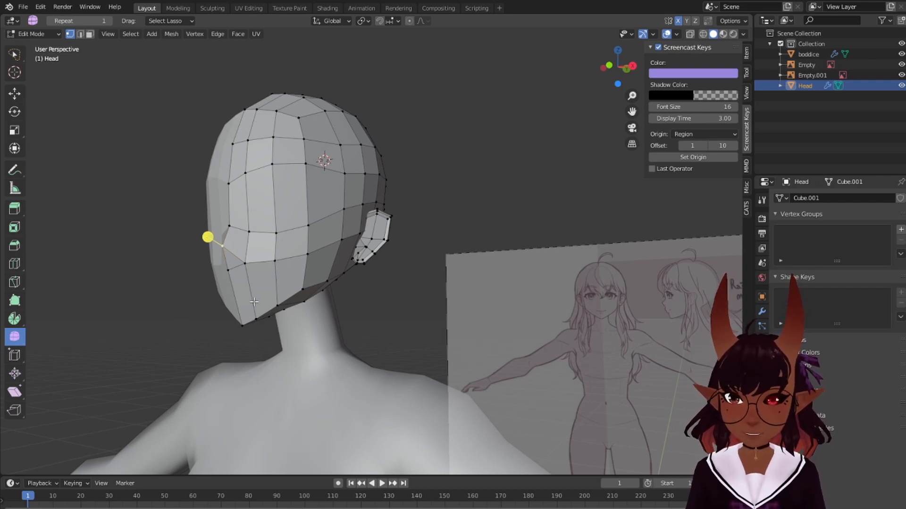
{"action": "scroll", "coordinate": [358, 302], "scroll_direction": "down", "scroll_amount": 1}
{"action": "middle_click_drag", "start_coordinate": [369, 291], "coordinate": [351, 326]}
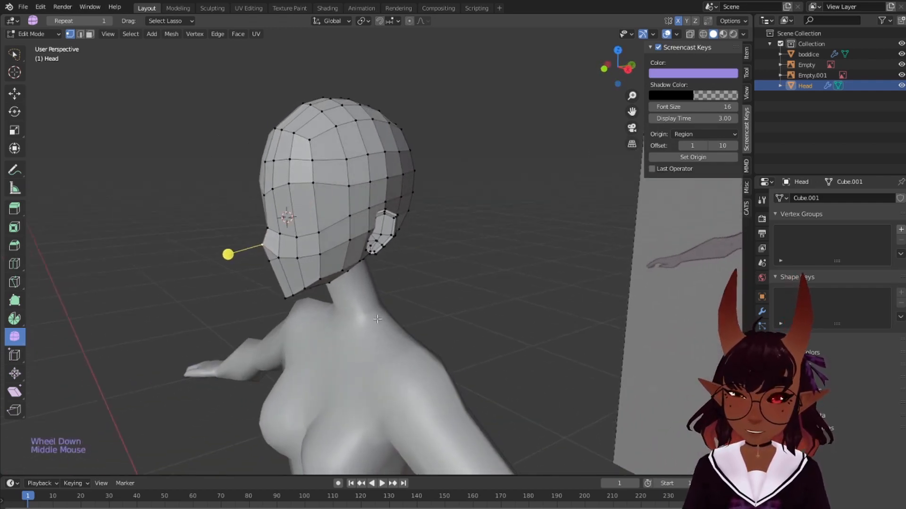
{"action": "scroll", "coordinate": [349, 328], "scroll_direction": "up", "scroll_amount": 3}
{"action": "mouse_move", "coordinate": [407, 295]}
{"action": "middle_mouse_down"}
{"action": "mouse_move", "coordinate": [301, 219]}
{"action": "mouse_move", "coordinate": [280, 158]}
{"action": "middle_mouse_up"}
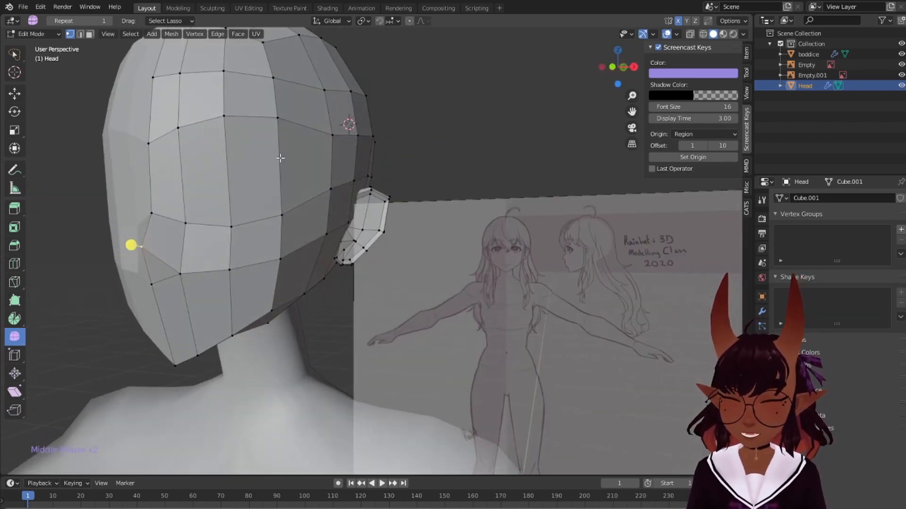
{"action": "scroll", "coordinate": [275, 359], "scroll_direction": "down", "scroll_amount": 5}
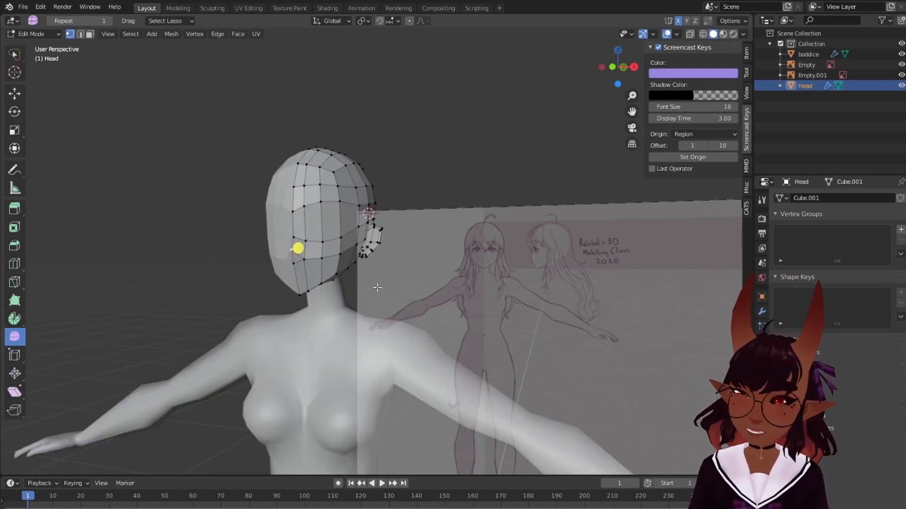
{"action": "middle_click_drag", "start_coordinate": [378, 288], "coordinate": [222, 329]}
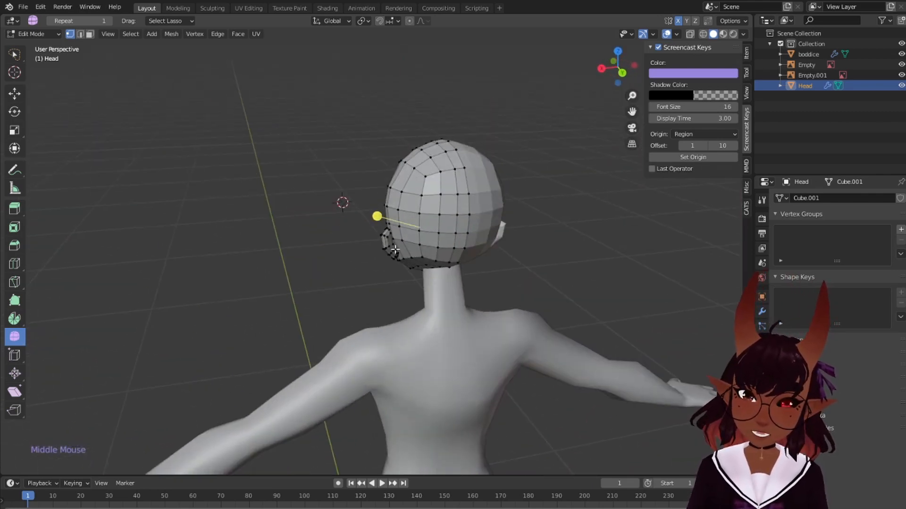
{"action": "middle_click_drag", "start_coordinate": [471, 326], "coordinate": [331, 267]}
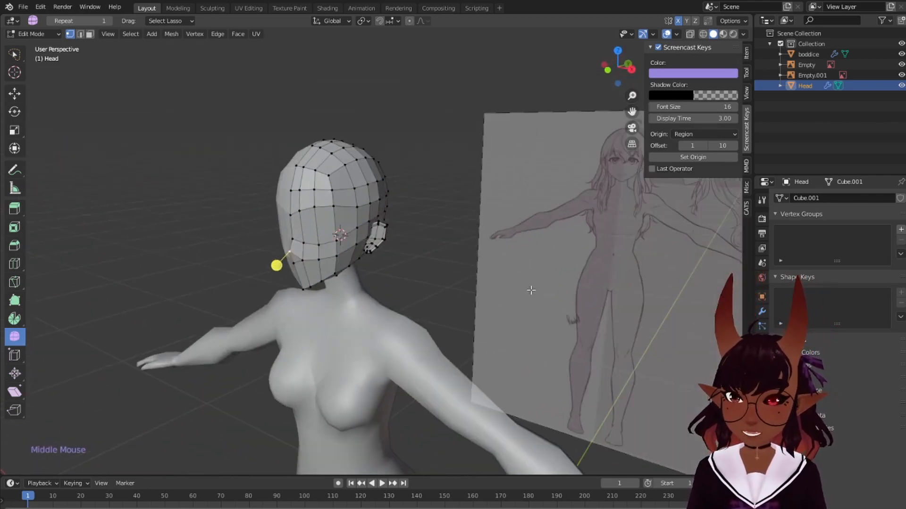
{"action": "scroll", "coordinate": [331, 267], "scroll_direction": "up", "scroll_amount": 2}
{"action": "scroll", "coordinate": [331, 267], "scroll_direction": "up", "scroll_amount": 1}
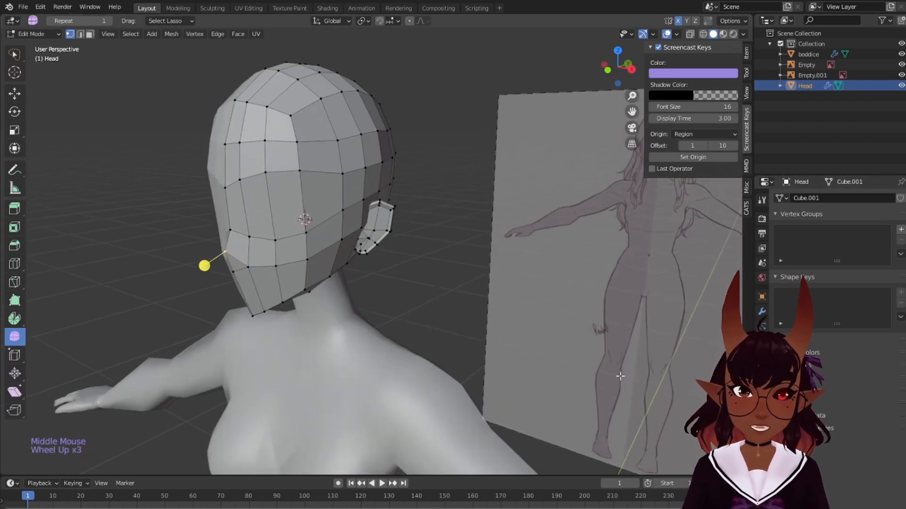
Clear the selection of the nose tip vertex
{"action": "left_click", "coordinate": [205, 263]}
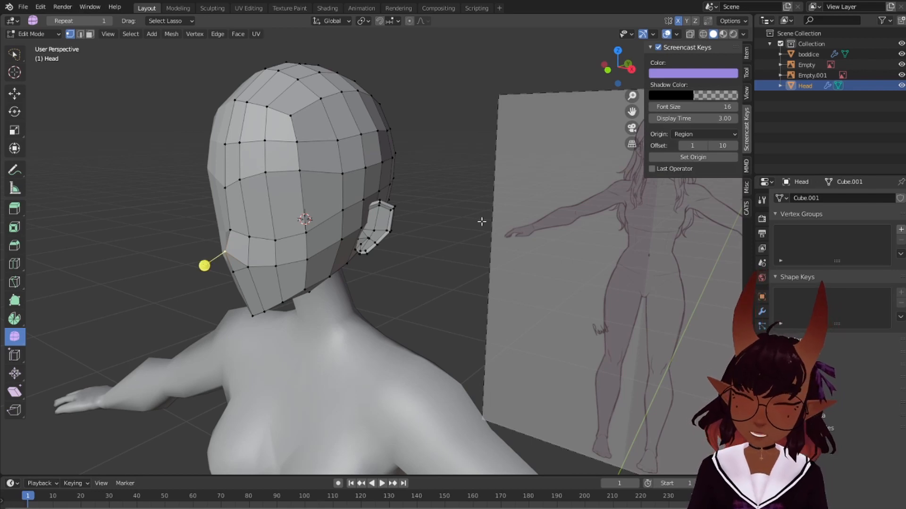
{"action": "key", "text": "a"}
{"action": "key", "text": "a"}
{"action": "key", "text": "a"}
Move the selected inner edge of the ear about 0.003 m along the X axis, further into the side of the head
{"action": "scroll", "coordinate": [462, 147], "scroll_direction": "up", "scroll_amount": 3}
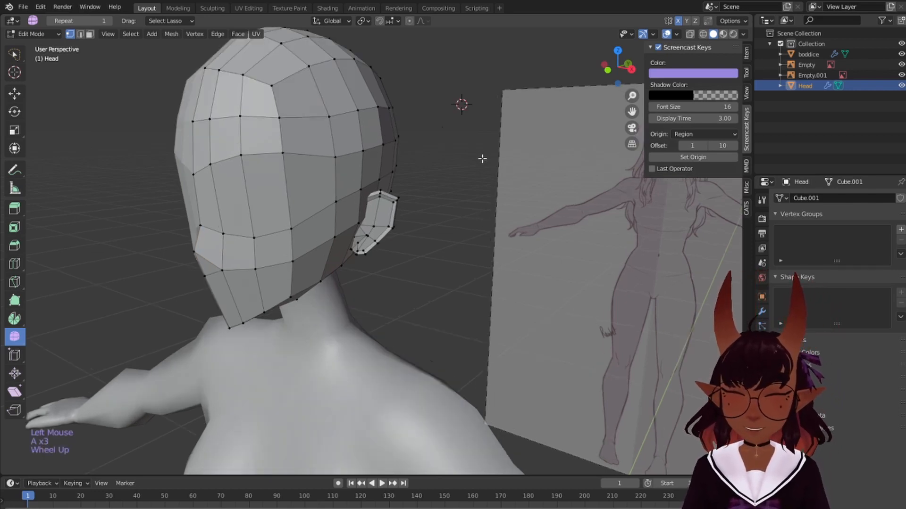
{"action": "middle_click_drag", "start_coordinate": [483, 157], "coordinate": [613, 230]}
{"action": "scroll", "coordinate": [419, 192], "scroll_direction": "up", "scroll_amount": 4}
{"action": "scroll", "coordinate": [262, 228], "scroll_direction": "up", "scroll_amount": 1}
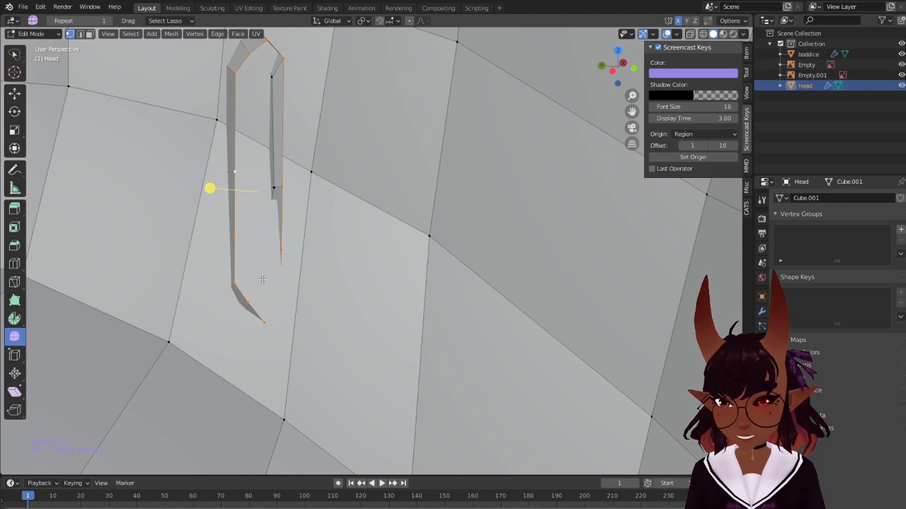
{"action": "middle_click_drag", "start_coordinate": [263, 280], "coordinate": [480, 331]}
{"action": "middle_click_drag", "start_coordinate": [623, 358], "coordinate": [611, 344], "text": "shift"}
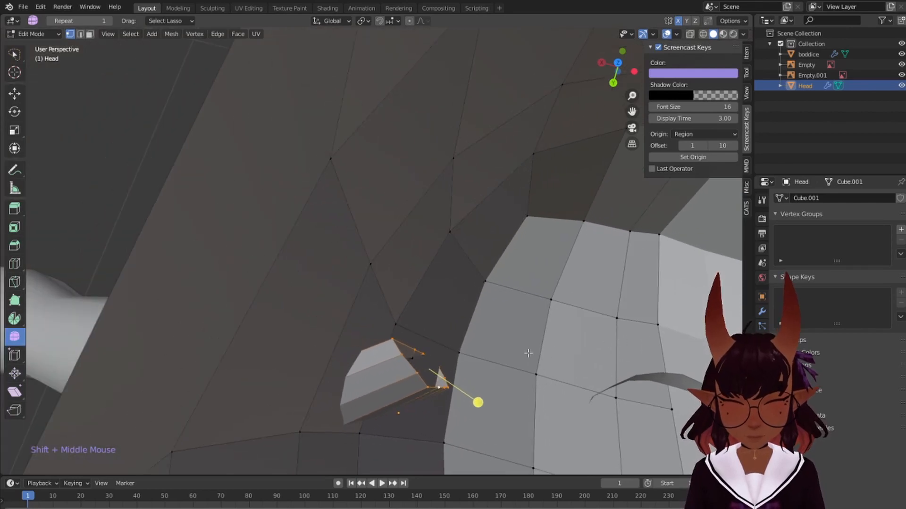
{"action": "key", "text": "g"}
{"action": "key", "text": "x"}
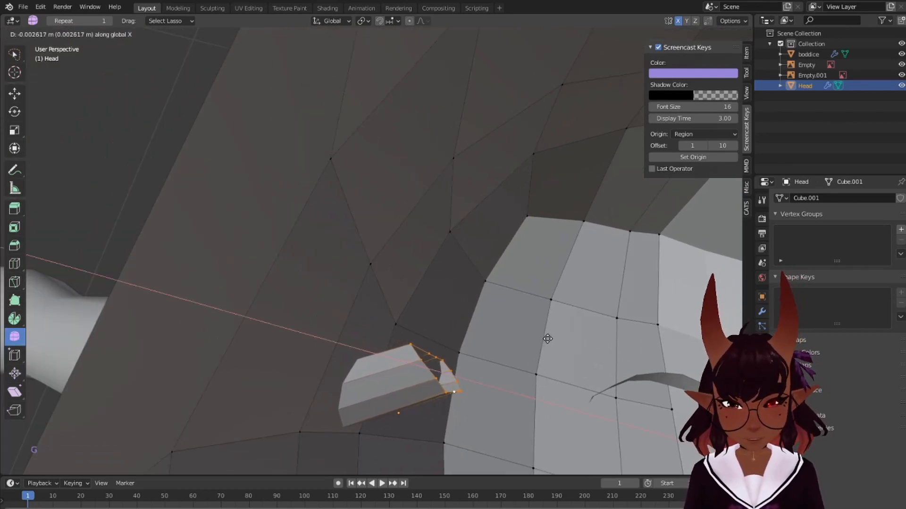
{"action": "left_click", "coordinate": [545, 336]}
Inset the row of four faces covering the eye, from the nose bridge to the temple, by 0.01533 m
{"action": "middle_click_drag", "start_coordinate": [166, 253], "coordinate": [300, 235]}
{"action": "left_click", "coordinate": [601, 63]}
{"action": "scroll", "coordinate": [461, 71], "scroll_direction": "down", "scroll_amount": 1}
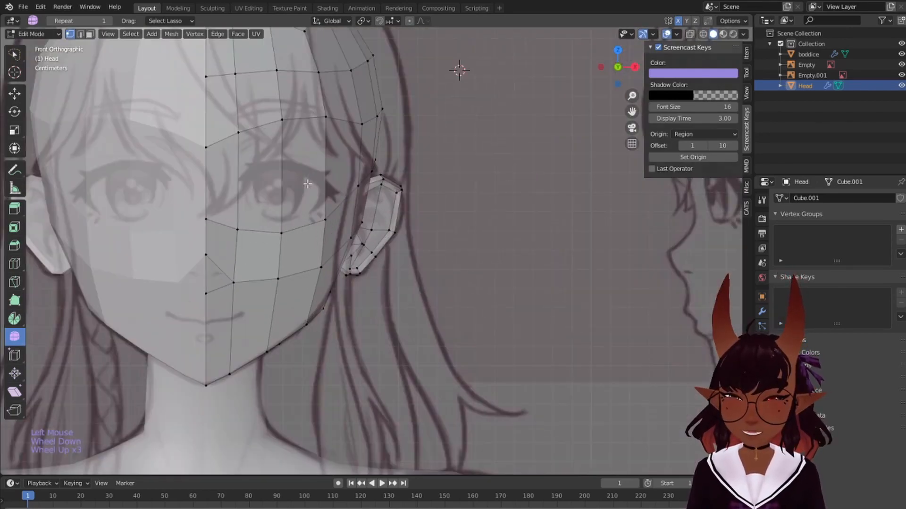
{"action": "scroll", "coordinate": [596, 152], "scroll_direction": "up", "scroll_amount": 3}
{"action": "middle_click_drag", "start_coordinate": [596, 151], "coordinate": [596, 131], "text": "shift"}
{"action": "scroll", "coordinate": [410, 203], "scroll_direction": "up", "scroll_amount": 1}
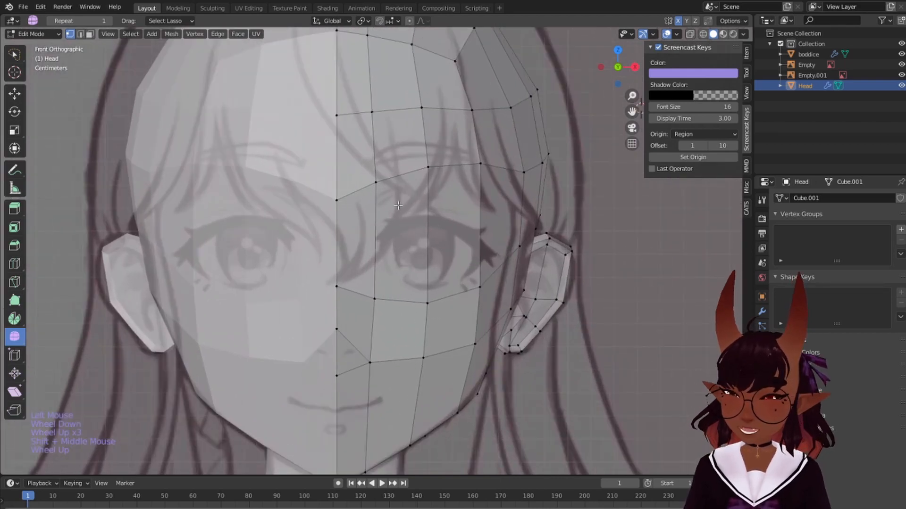
{"action": "scroll", "coordinate": [475, 230], "scroll_direction": "up", "scroll_amount": 1}
{"action": "middle_click_drag", "start_coordinate": [533, 208], "coordinate": [462, 198], "text": "shift"}
{"action": "left_click", "coordinate": [89, 34]}
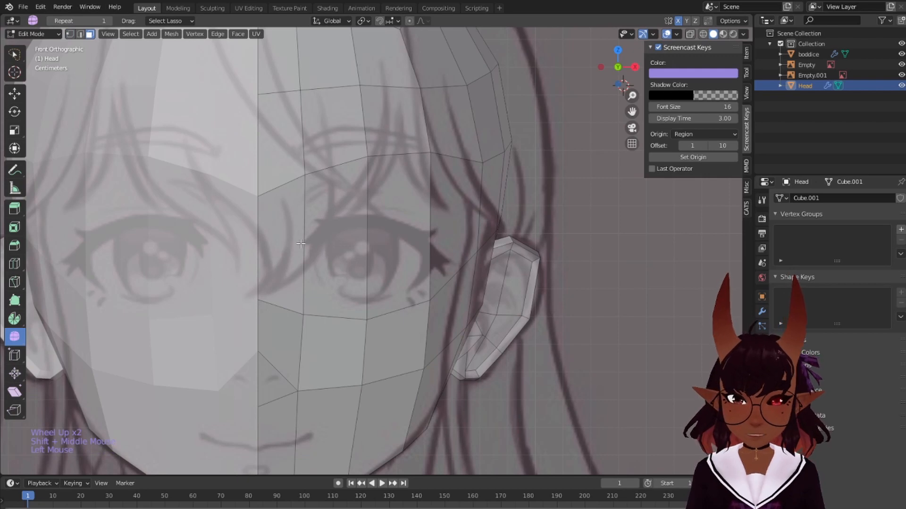
{"action": "right_click", "coordinate": [300, 243]}
{"action": "right_click", "coordinate": [337, 246], "text": "shift"}
{"action": "right_click", "coordinate": [403, 244], "text": "shift"}
{"action": "right_click", "coordinate": [472, 250], "text": "shift"}
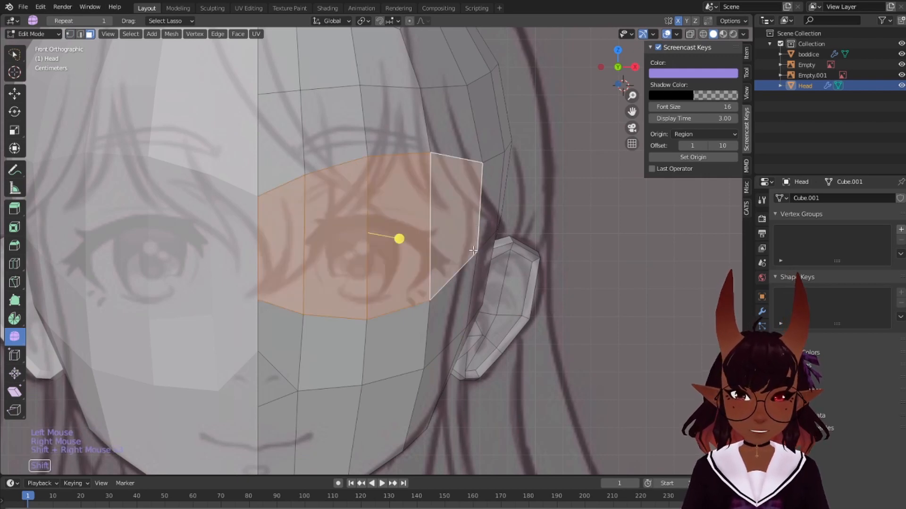
{"action": "scroll", "coordinate": [473, 250], "scroll_direction": "down", "scroll_amount": 5}
{"action": "key", "text": "KP_3"}
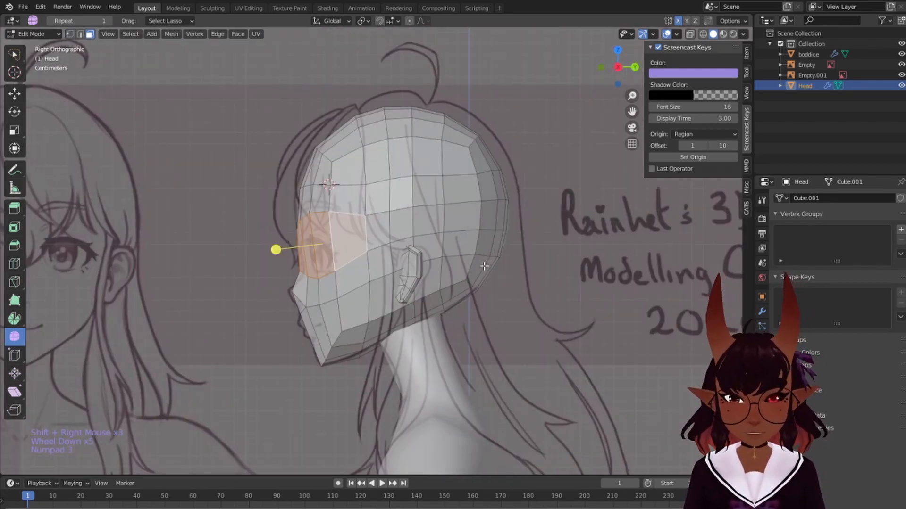
{"action": "key", "text": "KP_1"}
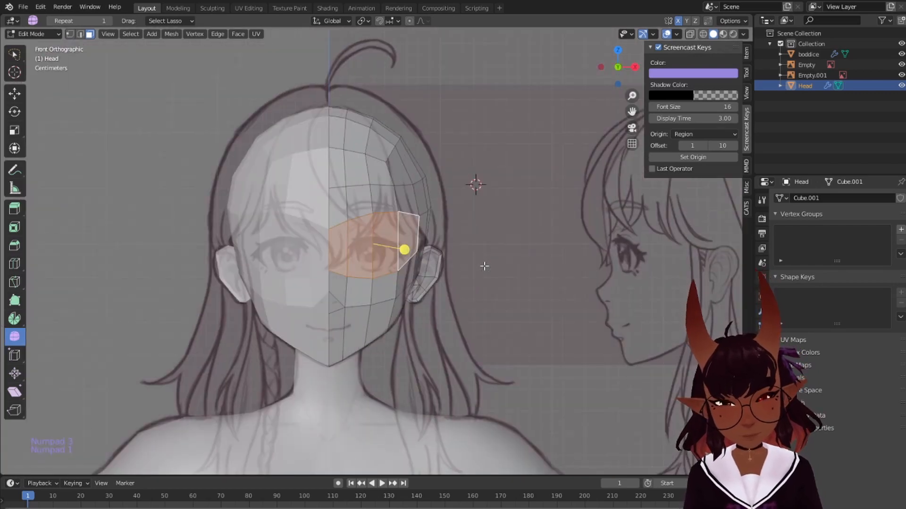
{"action": "scroll", "coordinate": [523, 155], "scroll_direction": "up", "scroll_amount": 3}
{"action": "key", "text": "i"}
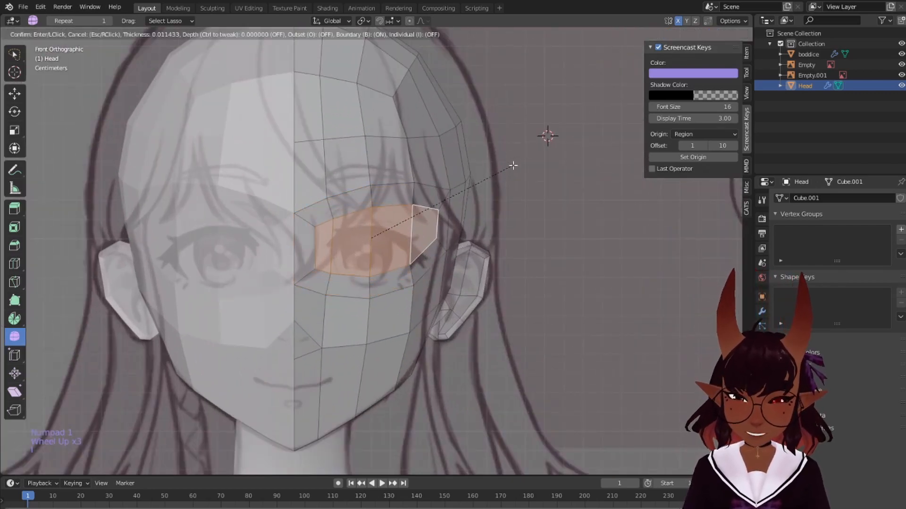
{"action": "left_click", "coordinate": [507, 170]}
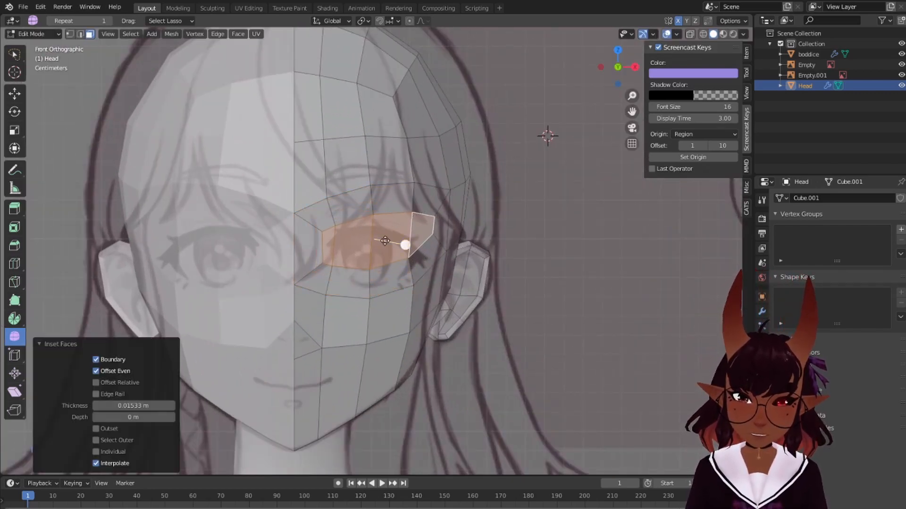
Smooth the inset eye faces with a smoothing value of 0.228, and clear the selection
{"action": "scroll", "coordinate": [402, 239], "scroll_direction": "up", "scroll_amount": 4}
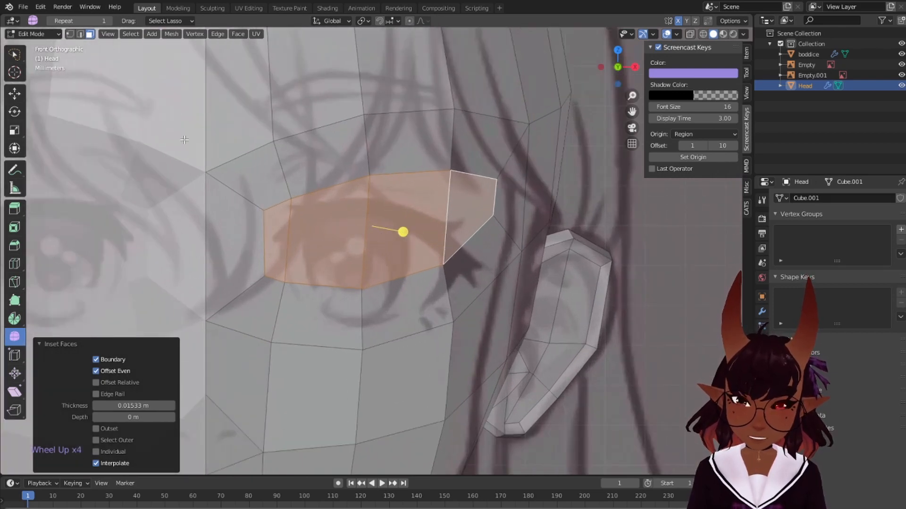
{"action": "mouse_move", "coordinate": [403, 232]}
{"action": "left_mouse_down"}
{"action": "mouse_move", "coordinate": [477, 193]}
{"action": "mouse_move", "coordinate": [557, 131]}
{"action": "mouse_move", "coordinate": [453, 179]}
{"action": "mouse_move", "coordinate": [344, 194]}
{"action": "mouse_move", "coordinate": [396, 179]}
{"action": "mouse_move", "coordinate": [403, 231]}
{"action": "left_mouse_up"}
{"action": "scroll", "coordinate": [406, 232], "scroll_direction": "down", "scroll_amount": 4}
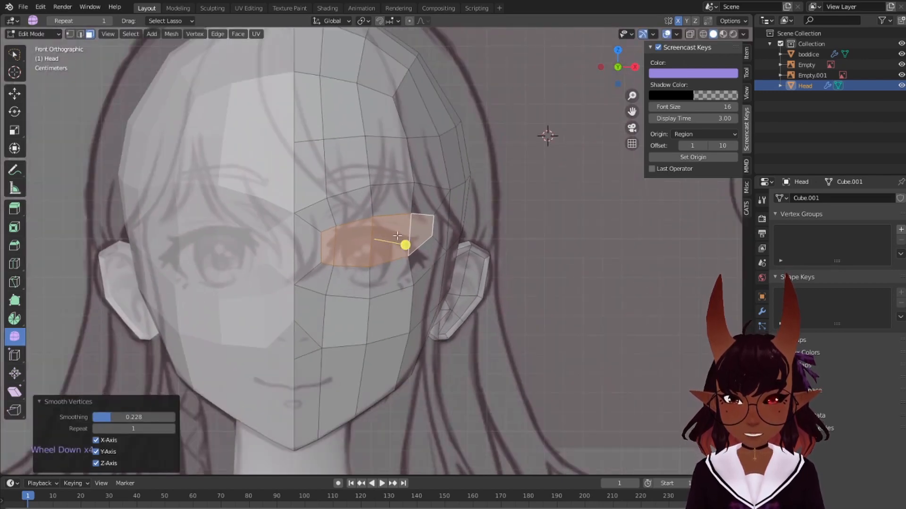
{"action": "key", "text": "a"}
{"action": "key", "text": "a"}
{"action": "key", "text": "a"}
Add one centred horizontal loop cut through the inset eye faces, and clear the selection
{"action": "scroll", "coordinate": [397, 243], "scroll_direction": "up", "scroll_amount": 2}
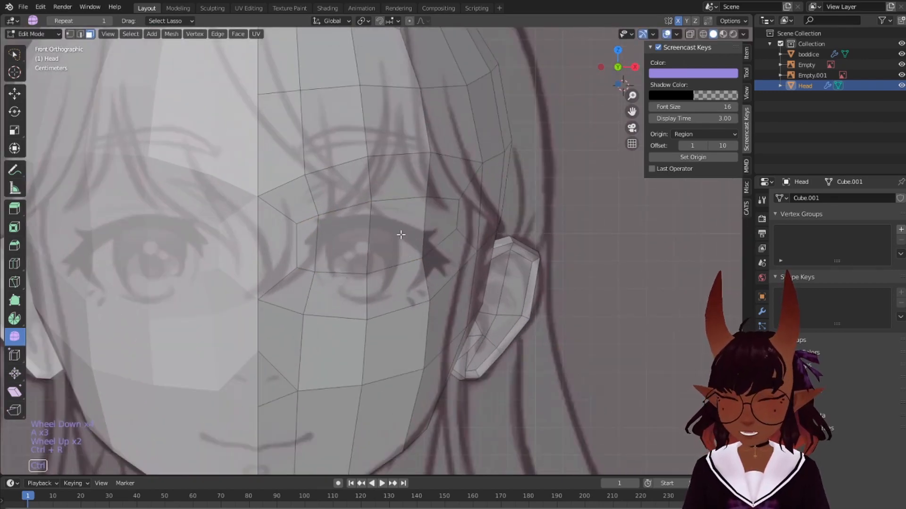
{"action": "key", "text": "ctrl+r"}
{"action": "left_click", "coordinate": [401, 234]}
{"action": "left_click", "coordinate": [401, 233]}
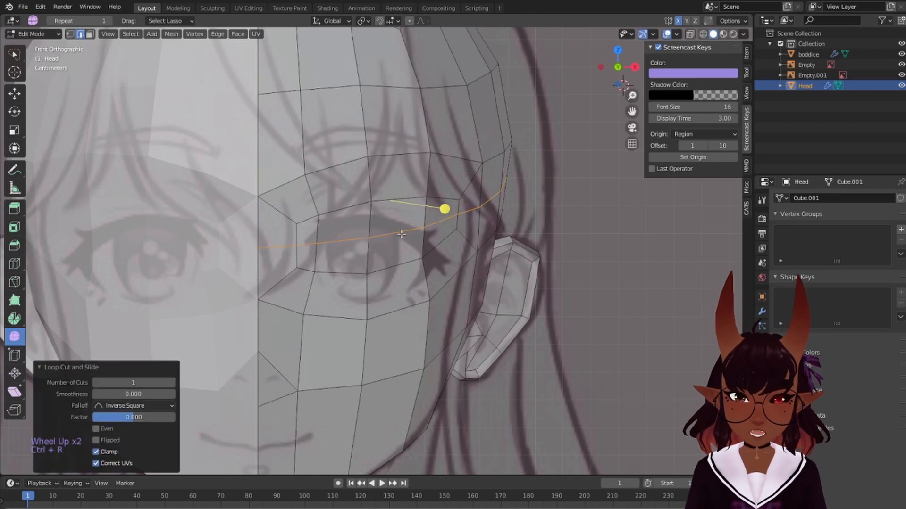
{"action": "scroll", "coordinate": [500, 226], "scroll_direction": "down", "scroll_amount": 6}
{"action": "key", "text": "a"}
{"action": "key", "text": "a"}
{"action": "key", "text": "a"}
{"action": "middle_click_drag", "start_coordinate": [509, 225], "coordinate": [521, 183]}
{"action": "key", "text": "KP_1"}
Select the edge loop outlining the eye and spread its vertices with negative smoothing, finishing at -0.086
{"action": "scroll", "coordinate": [491, 170], "scroll_direction": "up", "scroll_amount": 6}
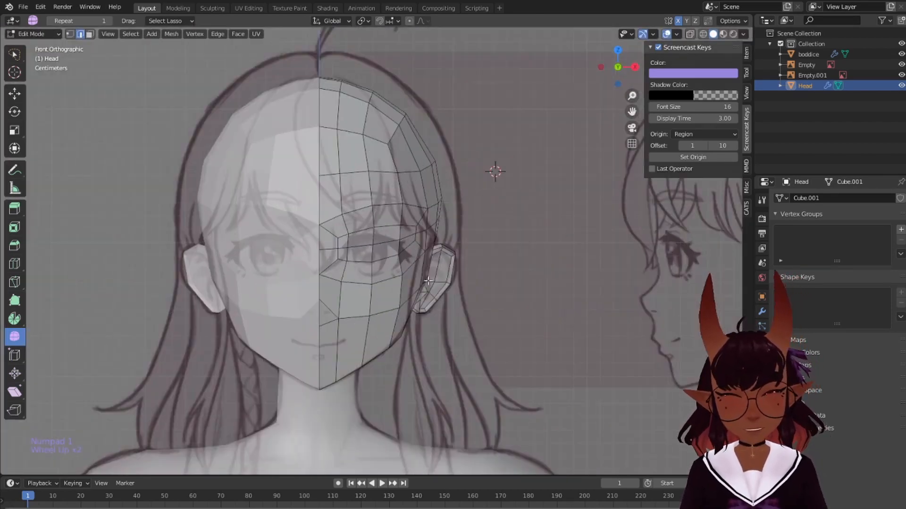
{"action": "right_click", "coordinate": [313, 235]}
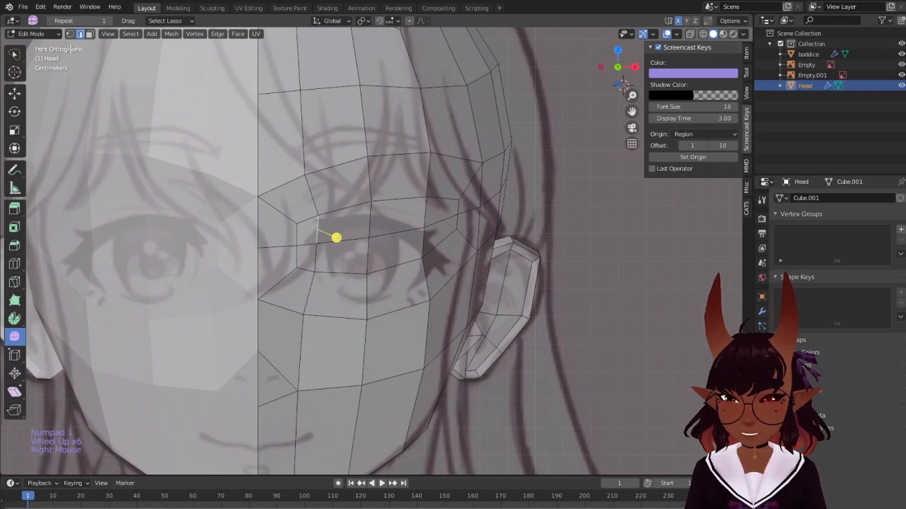
{"action": "left_click", "coordinate": [77, 36]}
{"action": "right_click", "coordinate": [301, 239], "text": "alt"}
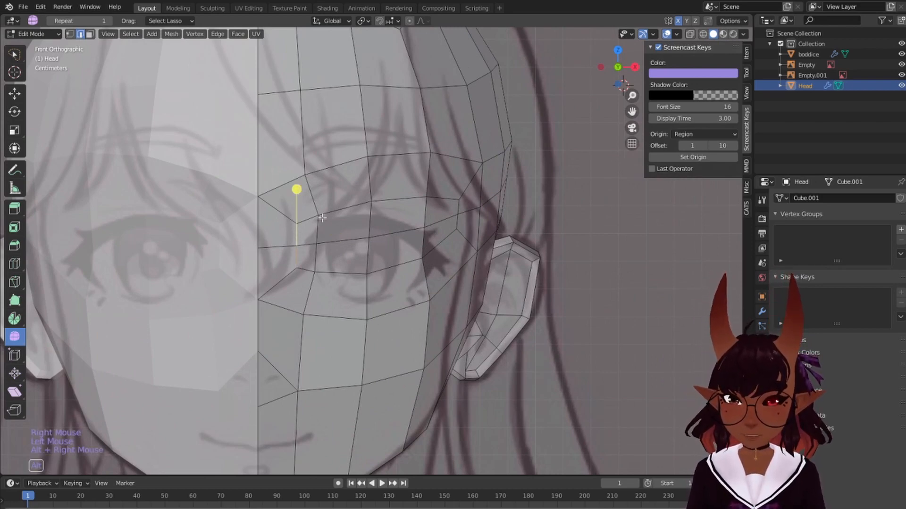
{"action": "right_click", "coordinate": [322, 218], "text": "alt+shift"}
{"action": "right_click", "coordinate": [351, 274], "text": "alt+shift"}
{"action": "right_click", "coordinate": [456, 211], "text": "alt+shift"}
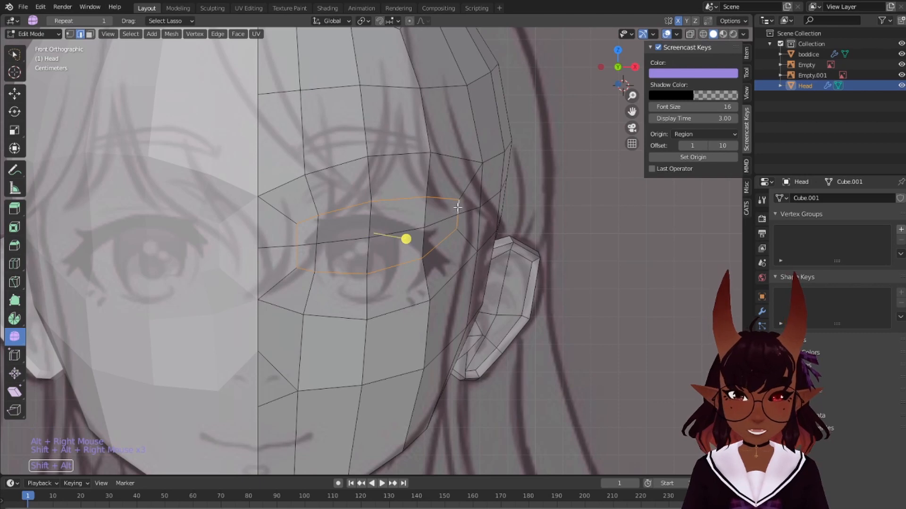
{"action": "left_click", "coordinate": [70, 34]}
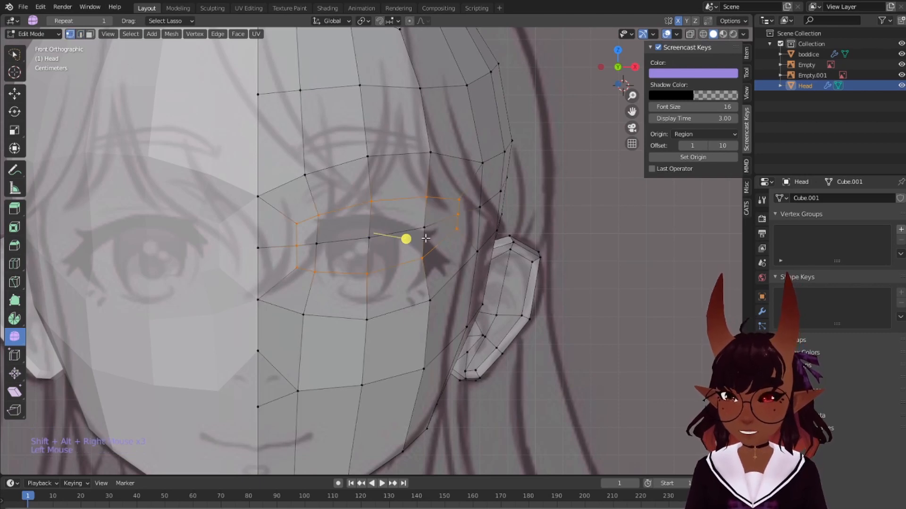
{"action": "left_click_drag", "start_coordinate": [409, 239], "coordinate": [328, 235]}
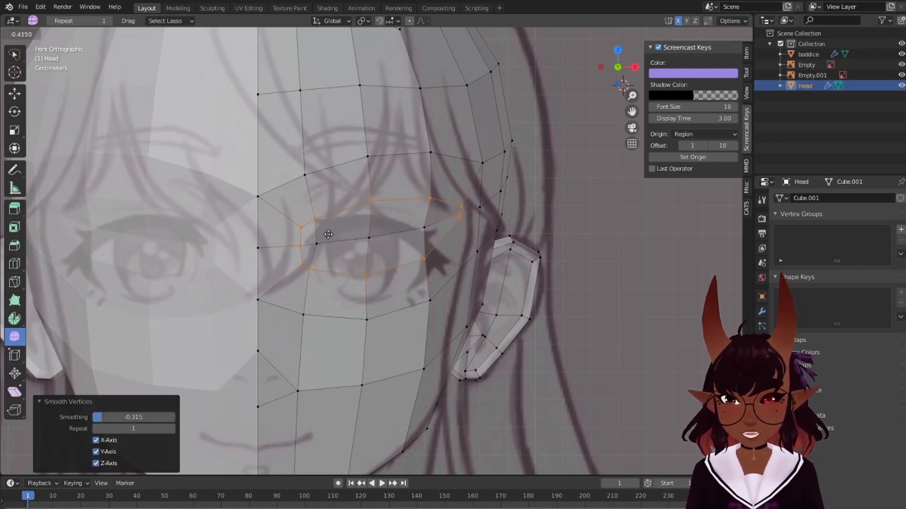
Slide the eye outline's inner corner vertex toward the nose and its outer corner vertex toward the temple
{"action": "right_click", "coordinate": [390, 213]}
{"action": "scroll", "coordinate": [399, 229], "scroll_direction": "up", "scroll_amount": 2}
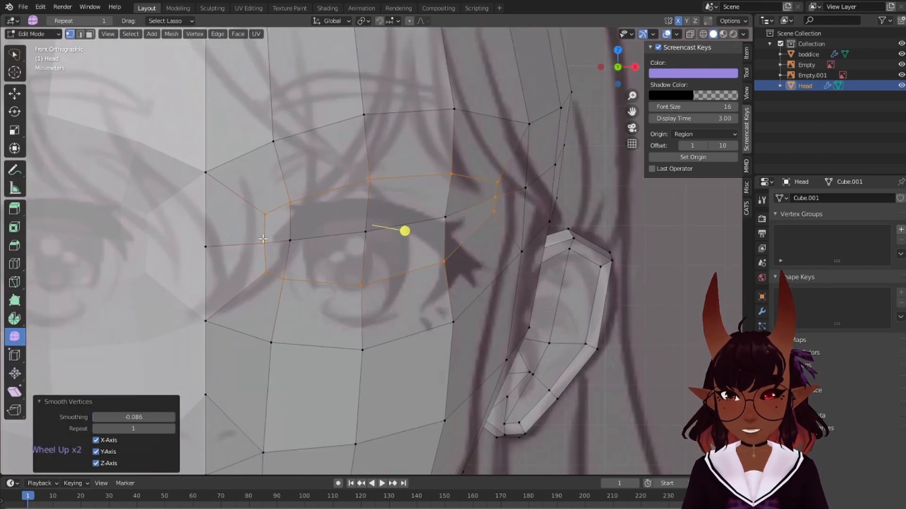
{"action": "key", "text": "g"}
{"action": "key", "text": "g"}
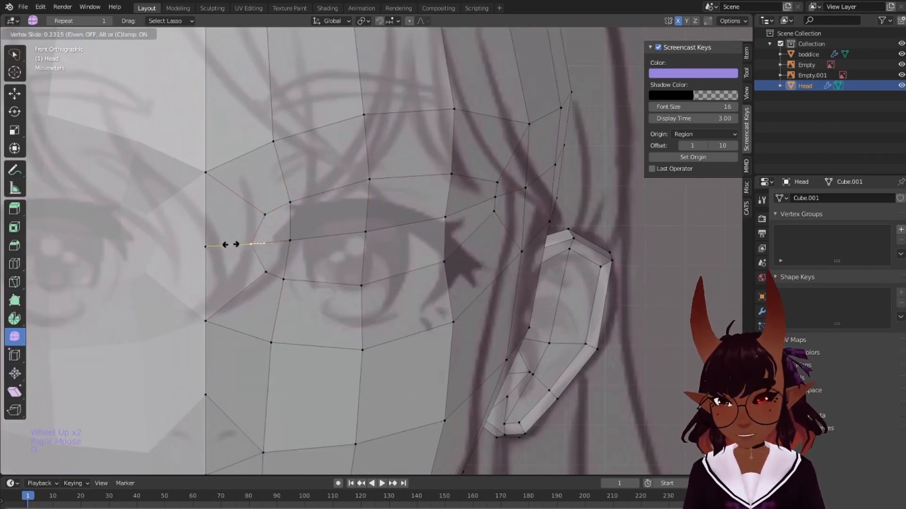
{"action": "left_click", "coordinate": [231, 244]}
{"action": "right_click", "coordinate": [493, 199]}
{"action": "key", "text": "g"}
{"action": "key", "text": "g"}
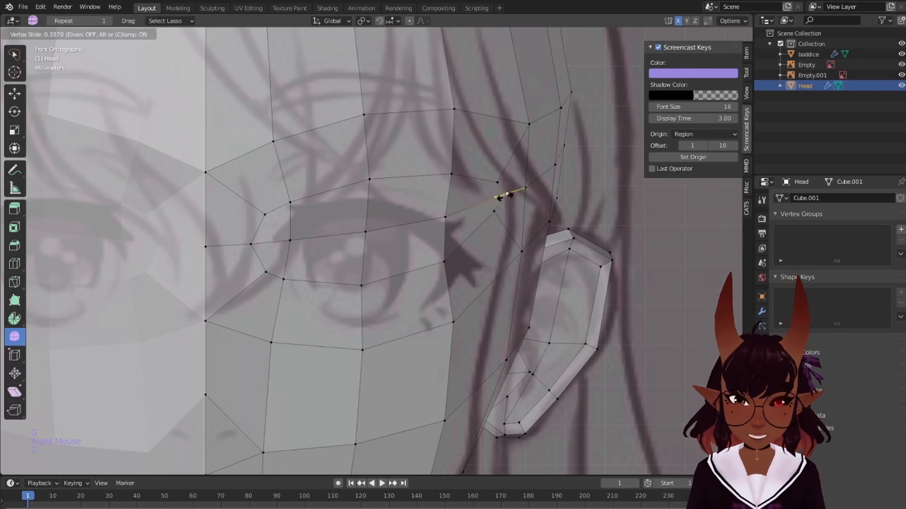
{"action": "left_click", "coordinate": [500, 197]}
Slide the lower eyelid's middle vertex down by a factor of 0.587 and its neighbour nearer the nose down by about 0.38
{"action": "right_click", "coordinate": [364, 285]}
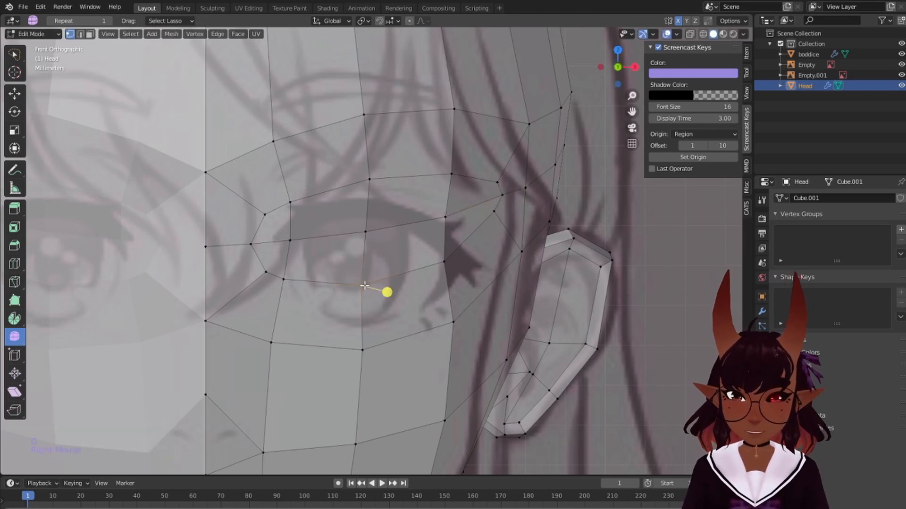
{"action": "key", "text": "g"}
{"action": "key", "text": "g"}
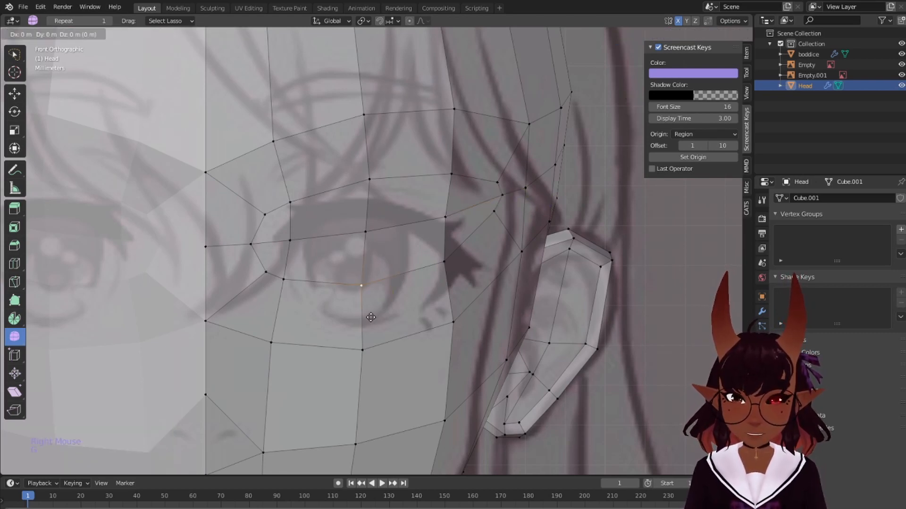
{"action": "left_click", "coordinate": [376, 355]}
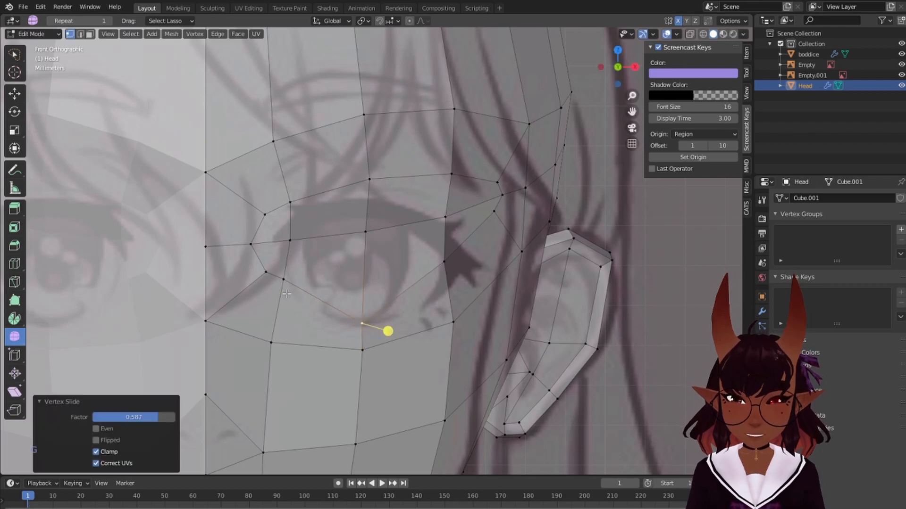
{"action": "right_click", "coordinate": [287, 294]}
{"action": "key", "text": "g"}
{"action": "key", "text": "g"}
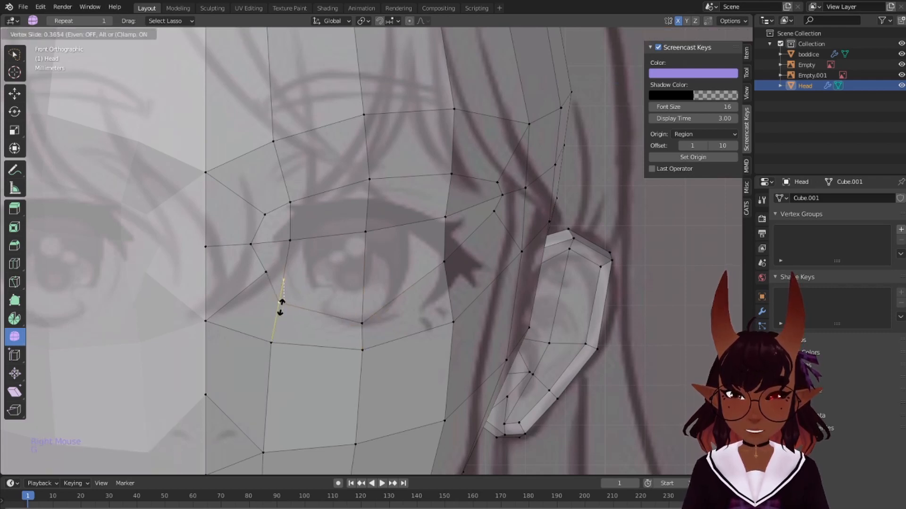
{"action": "left_click", "coordinate": [281, 307]}
Slide the lower eyelid's outer vertex down and the vertex below the outer corner outward by a factor of 0.423
{"action": "right_click", "coordinate": [441, 267]}
{"action": "key", "text": "g"}
{"action": "key", "text": "g"}
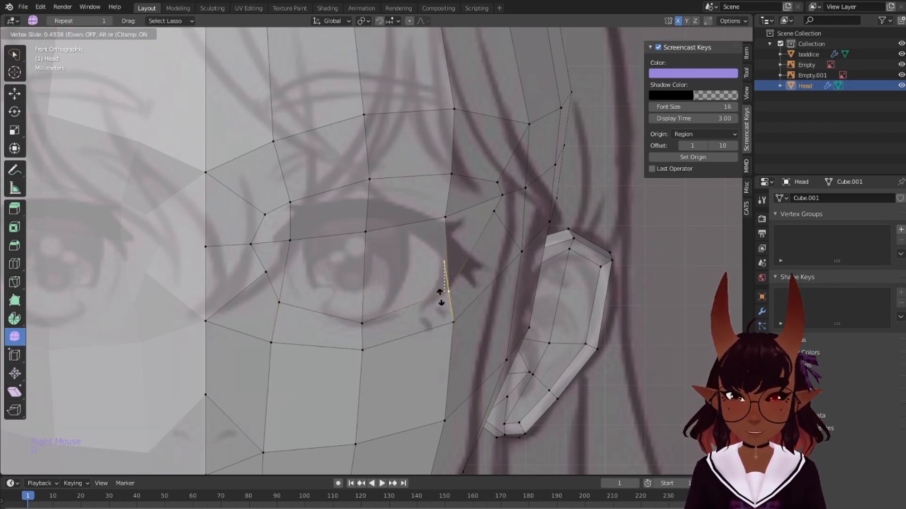
{"action": "left_click", "coordinate": [489, 299]}
{"action": "right_click", "coordinate": [493, 209]}
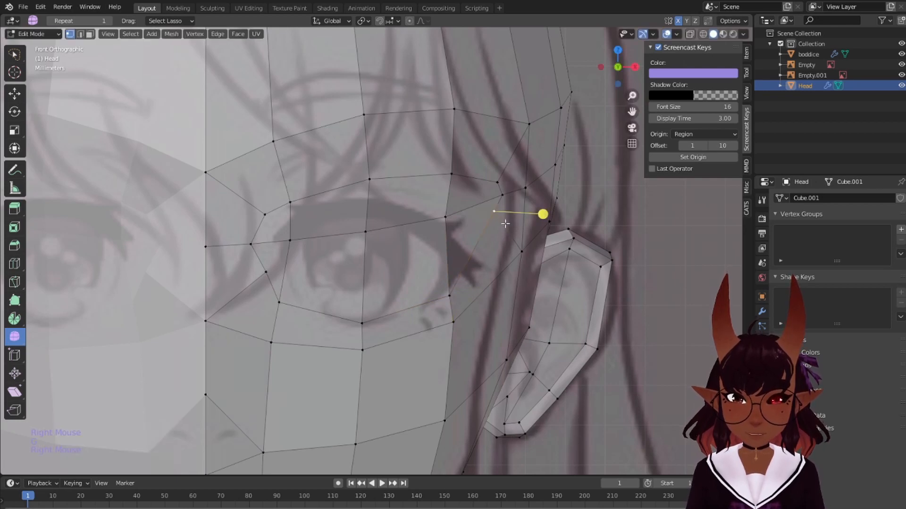
{"action": "key", "text": "g"}
{"action": "key", "text": "g"}
{"action": "left_click", "coordinate": [516, 246]}
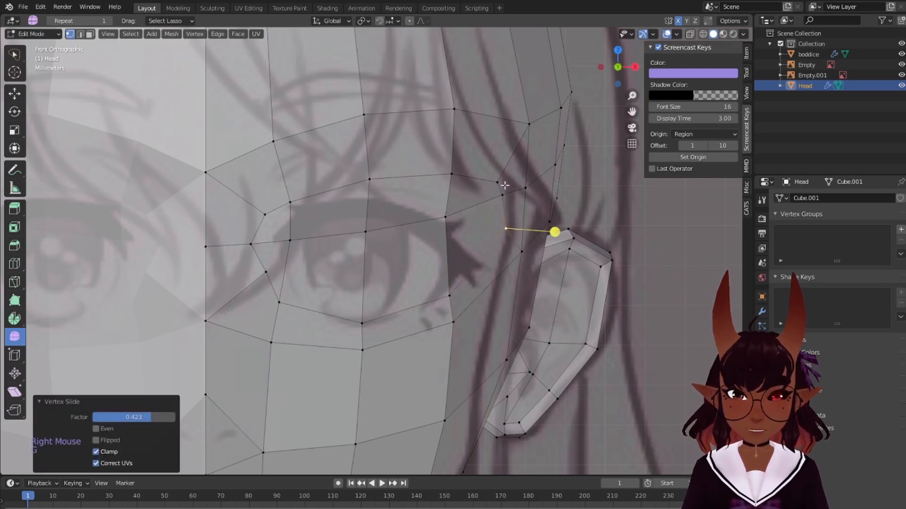
Slide the upper eyelid's outer vertex slightly toward the temple and its middle vertex up by a factor of 0.226
{"action": "right_click", "coordinate": [492, 182]}
{"action": "key", "text": "g"}
{"action": "key", "text": "g"}
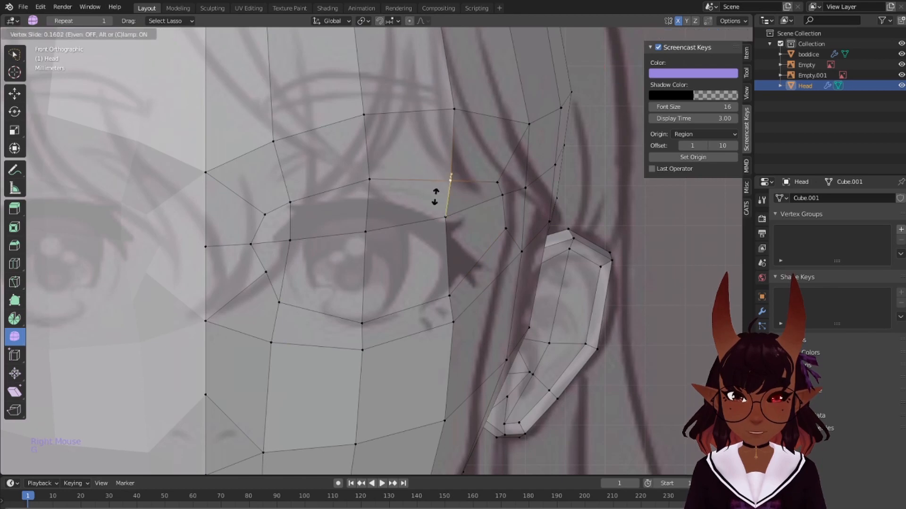
{"action": "left_click", "coordinate": [441, 190]}
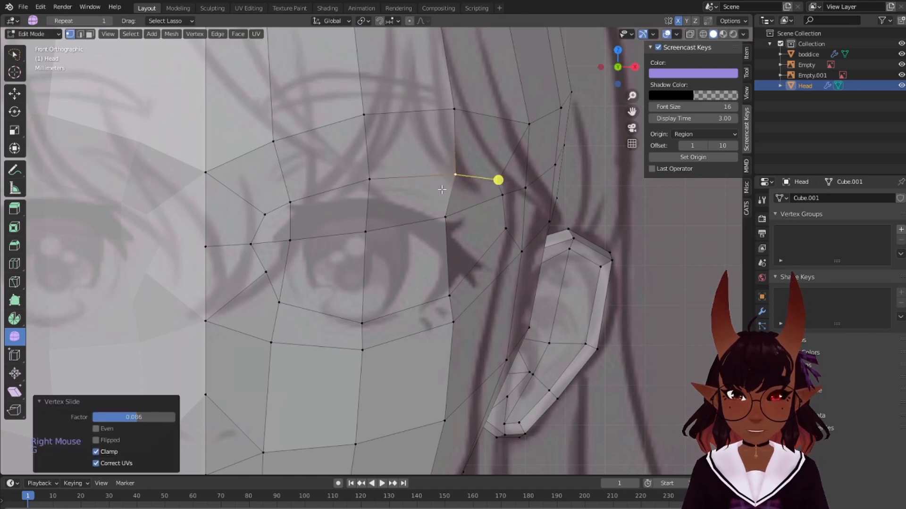
{"action": "right_click", "coordinate": [367, 178]}
{"action": "key", "text": "g"}
{"action": "key", "text": "g"}
{"action": "left_click", "coordinate": [368, 166]}
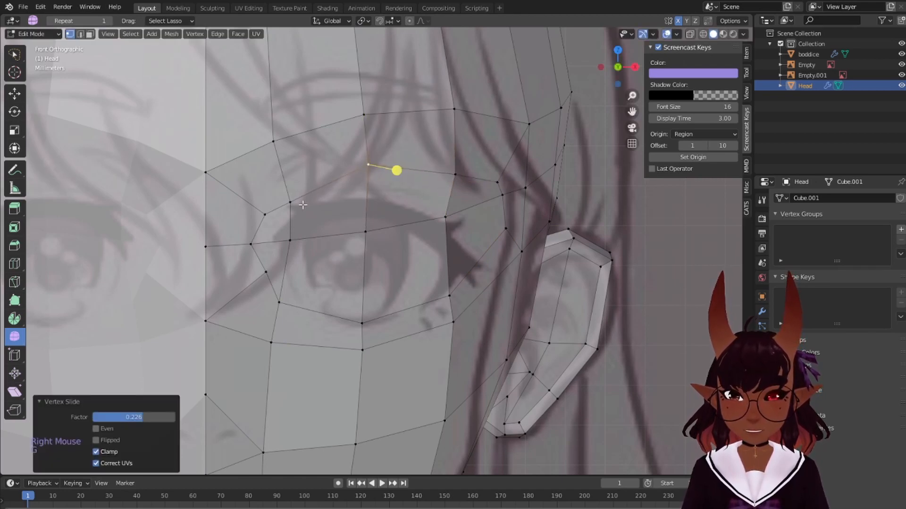
Slide the upper eyelid's inner vertex up by a factor of 0.230 and the vertex below the inner corner toward the nose by 0.151
{"action": "right_click", "coordinate": [298, 205]}
{"action": "key", "text": "g"}
{"action": "key", "text": "g"}
{"action": "left_click", "coordinate": [287, 187]}
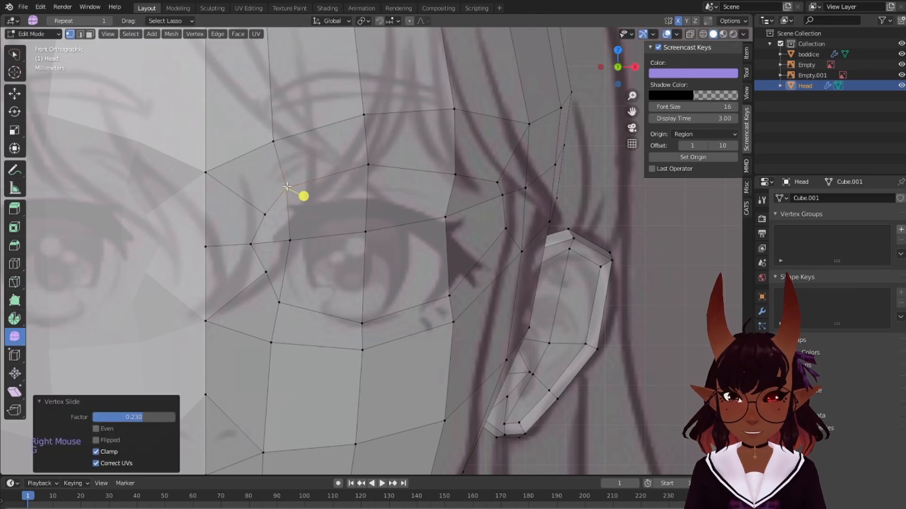
{"action": "right_click", "coordinate": [265, 277]}
{"action": "key", "text": "g"}
{"action": "key", "text": "g"}
{"action": "left_click", "coordinate": [277, 284]}
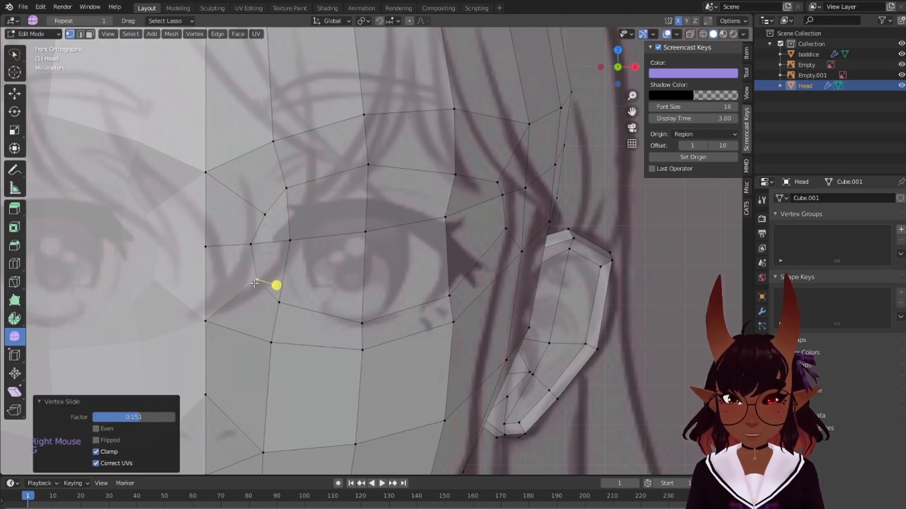
Select the whole eye outline together with the three vertices inside it and scale them to 0.840
{"action": "scroll", "coordinate": [361, 256], "scroll_direction": "down", "scroll_amount": 4}
{"action": "scroll", "coordinate": [369, 253], "scroll_direction": "up", "scroll_amount": 3}
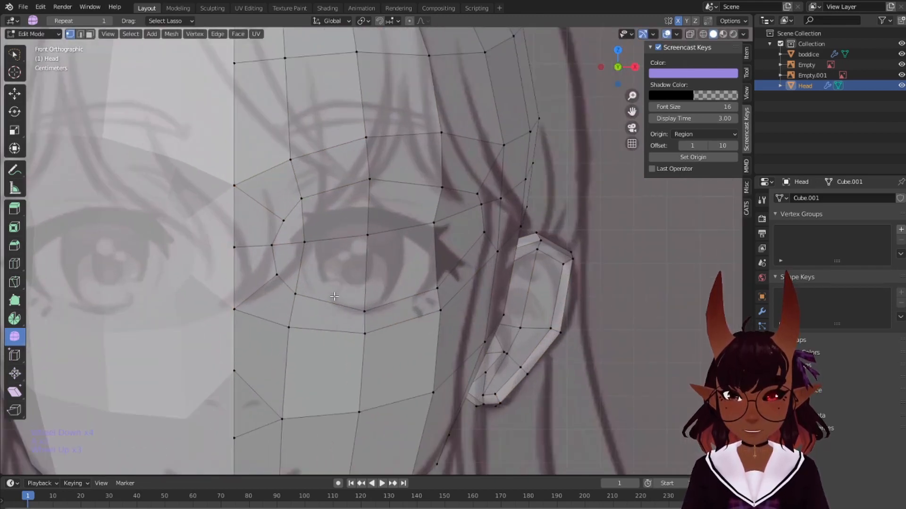
{"action": "right_click", "coordinate": [330, 300], "text": "alt"}
{"action": "right_click", "coordinate": [295, 226], "text": "alt+shift"}
{"action": "right_click", "coordinate": [330, 190], "text": "alt+shift"}
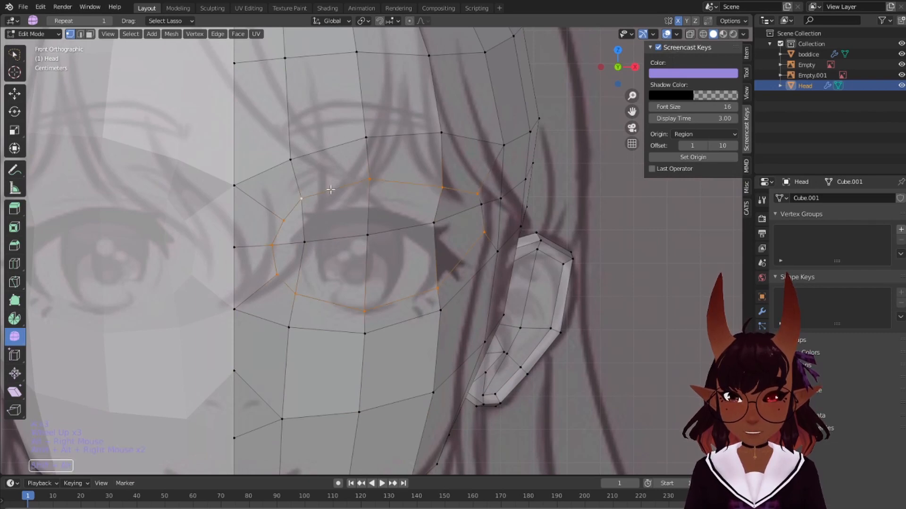
{"action": "right_click", "coordinate": [477, 209], "text": "alt+shift"}
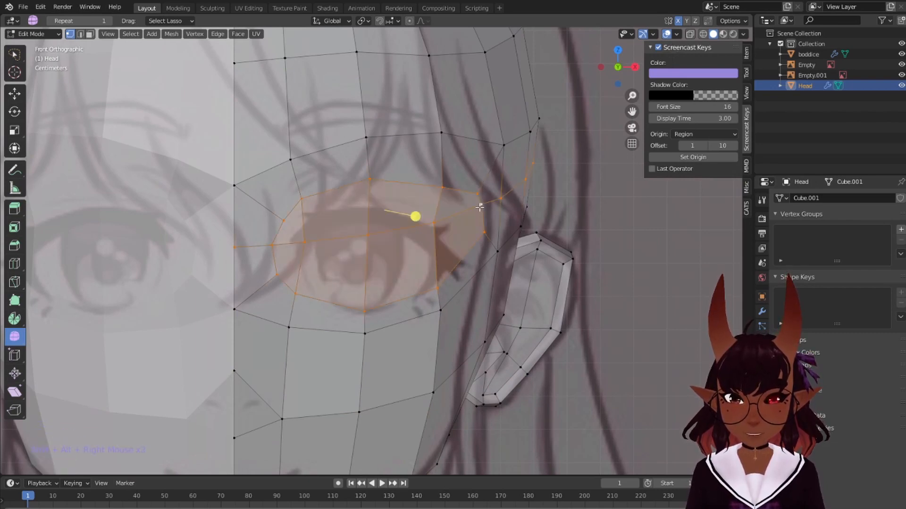
{"action": "key", "text": "ctrl+z"}
{"action": "right_click", "coordinate": [480, 208], "text": "shift"}
{"action": "key", "text": "s"}
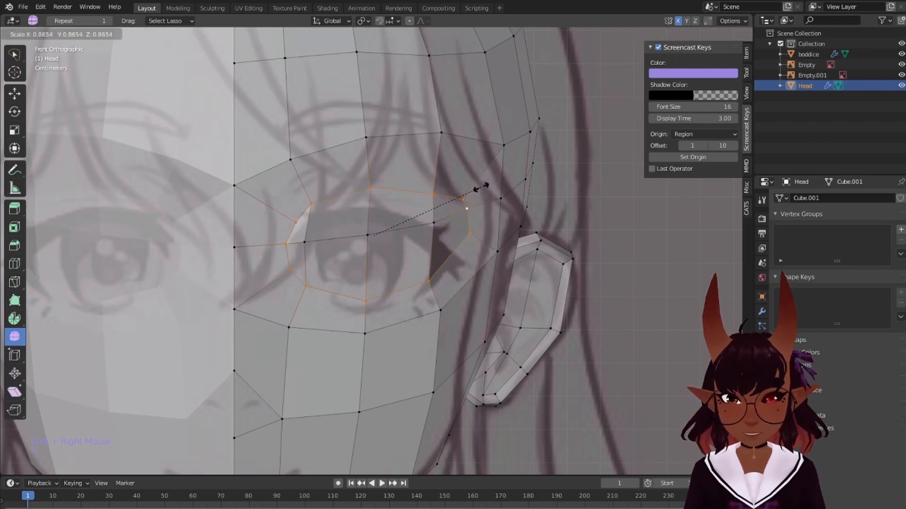
{"action": "left_click", "coordinate": [479, 189]}
{"action": "right_click", "coordinate": [321, 241], "text": "shift"}
{"action": "right_click", "coordinate": [371, 236], "text": "shift"}
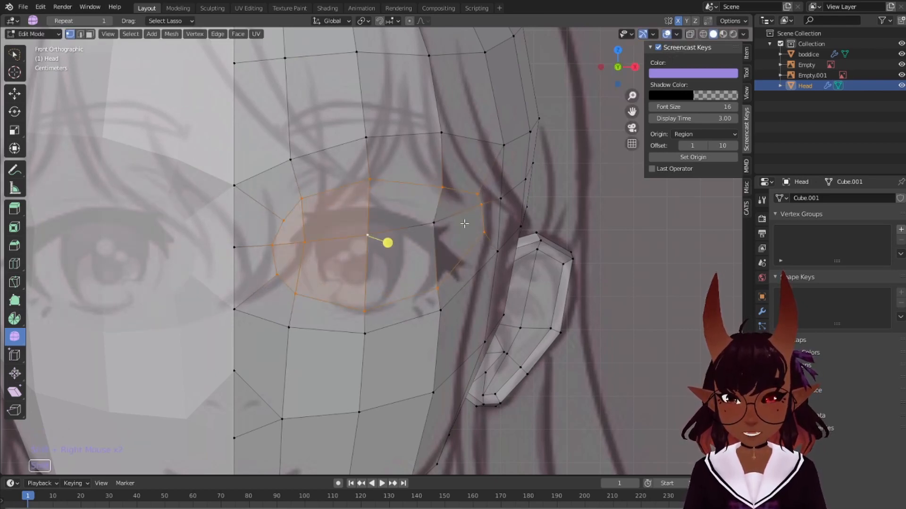
{"action": "right_click", "coordinate": [430, 222], "text": "shift"}
{"action": "key", "text": "s"}
{"action": "left_click", "coordinate": [408, 223]}
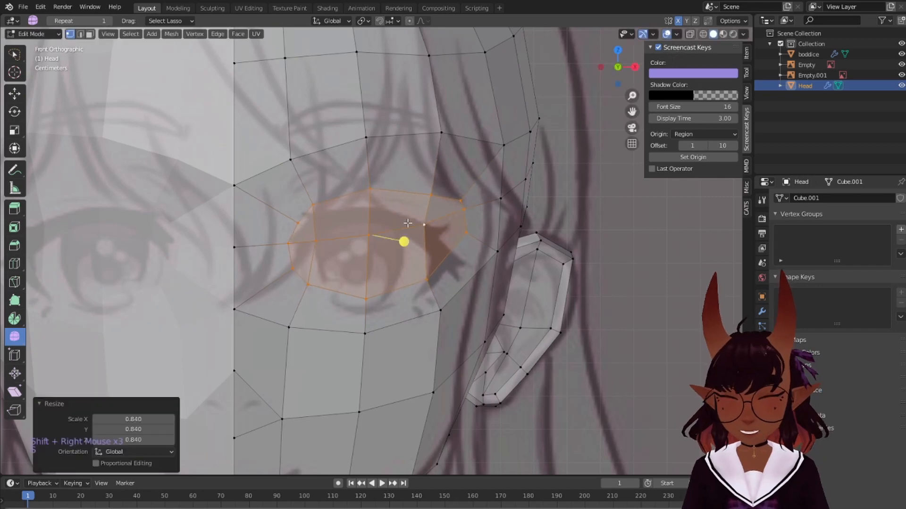
Move the selected eye vertices down about 0.0047 m onto the sketched eye, leaving nothing selected
{"action": "key", "text": "g"}
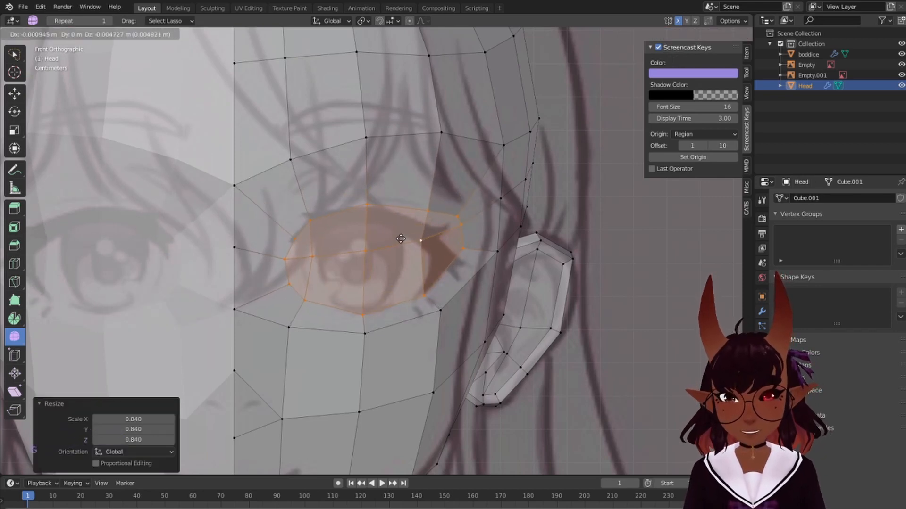
{"action": "left_click", "coordinate": [400, 239]}
{"action": "scroll", "coordinate": [423, 222], "scroll_direction": "down", "scroll_amount": 2}
{"action": "key", "text": "a"}
{"action": "key", "text": "a"}
{"action": "key", "text": "a"}
Examine the reshaped eye area from an angle and the lower face against the sketch in front view
{"action": "middle_click_drag", "start_coordinate": [635, 214], "coordinate": [488, 217]}
{"action": "key", "text": "KP_1"}
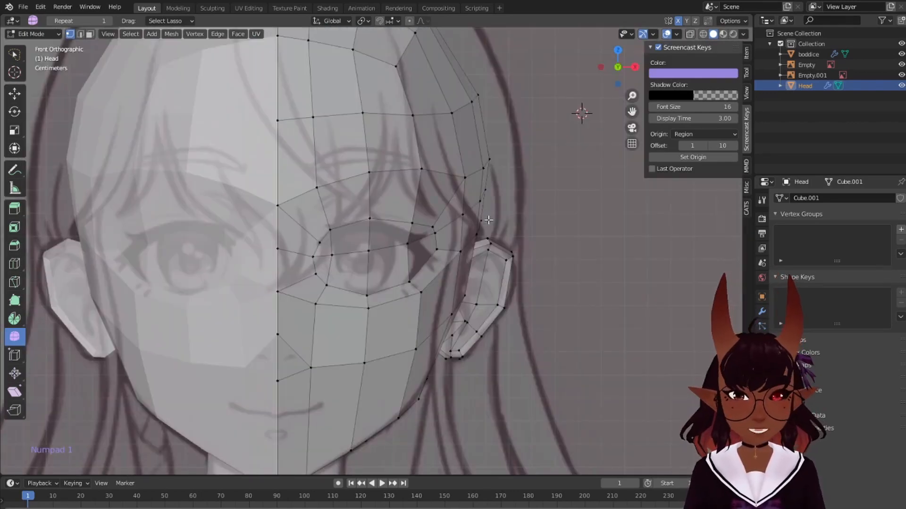
{"action": "scroll", "coordinate": [450, 229], "scroll_direction": "up", "scroll_amount": 1}
{"action": "scroll", "coordinate": [446, 230], "scroll_direction": "down", "scroll_amount": 2}
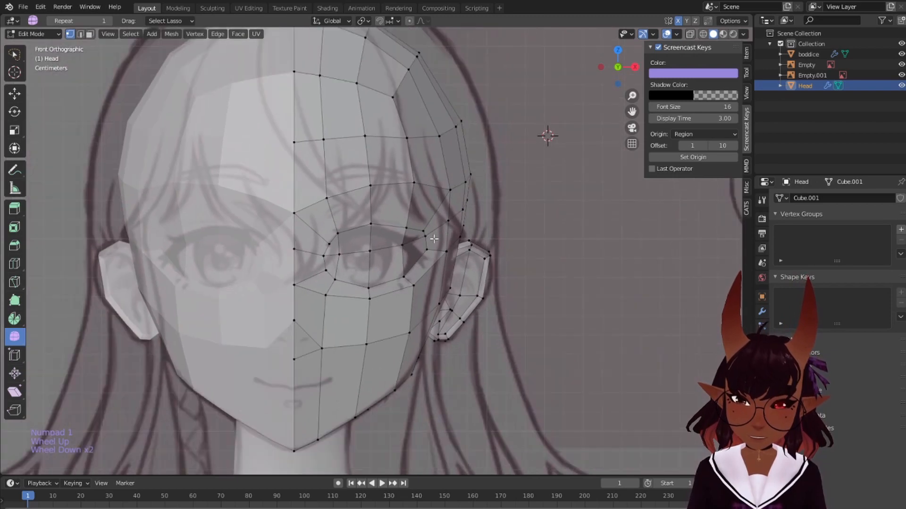
{"action": "scroll", "coordinate": [435, 239], "scroll_direction": "up", "scroll_amount": 1}
{"action": "middle_click_drag", "start_coordinate": [386, 290], "coordinate": [500, 134], "text": "shift"}
{"action": "scroll", "coordinate": [499, 210], "scroll_direction": "up", "scroll_amount": 1}
{"action": "middle_click_drag", "start_coordinate": [499, 210], "coordinate": [443, 242], "text": "shift"}
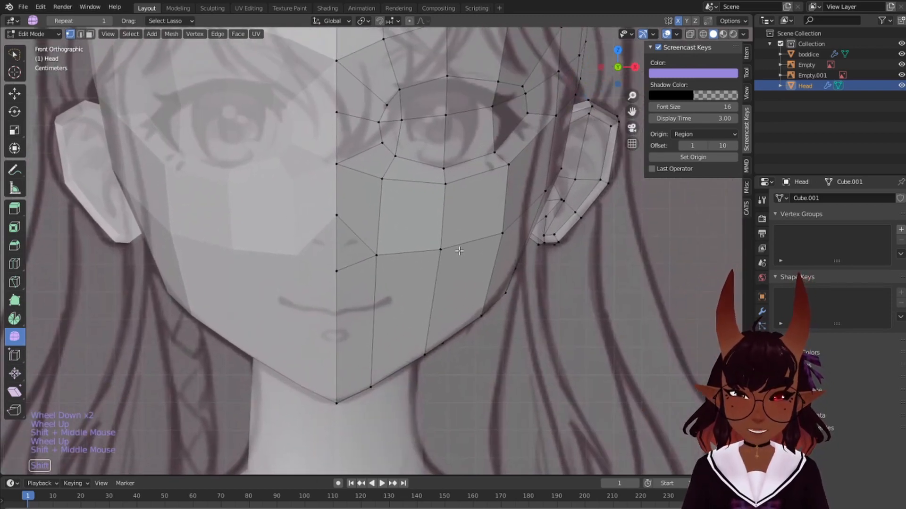
{"action": "scroll", "coordinate": [443, 242], "scroll_direction": "up", "scroll_amount": 1}
{"action": "scroll", "coordinate": [465, 260], "scroll_direction": "down", "scroll_amount": 1}
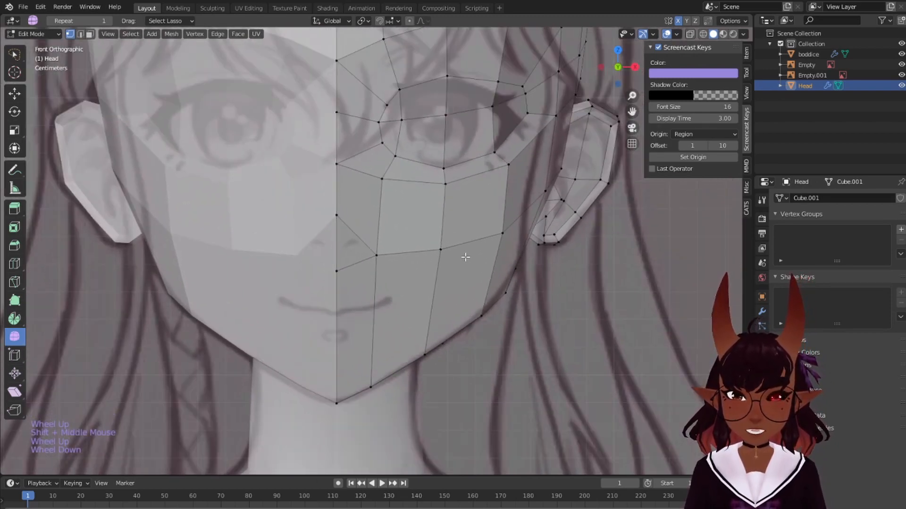
{"action": "scroll", "coordinate": [467, 277], "scroll_direction": "up", "scroll_amount": 1}
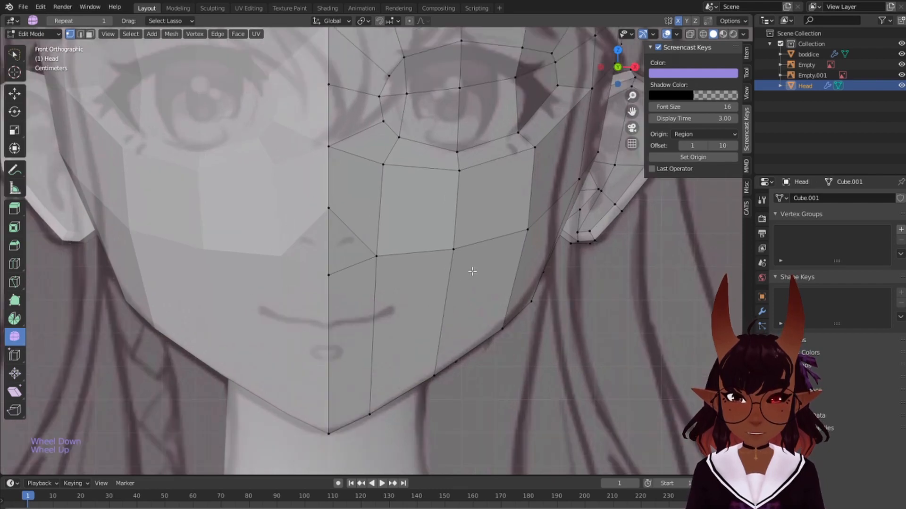
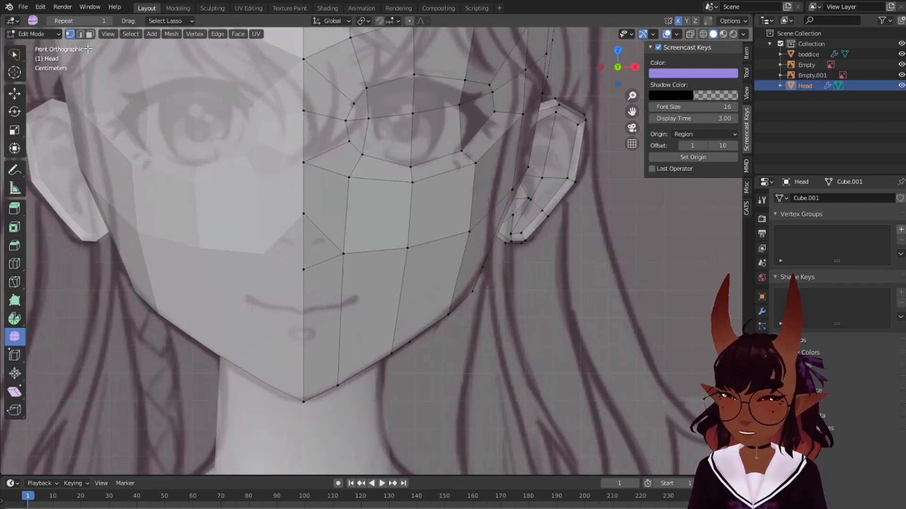
Inset the three faces covering the mouth and chin with a thickness of 0.007975 m
{"action": "left_click", "coordinate": [90, 34]}
{"action": "right_click", "coordinate": [331, 340]}
{"action": "right_click", "coordinate": [372, 311], "text": "shift"}
{"action": "right_click", "coordinate": [406, 323], "text": "shift"}
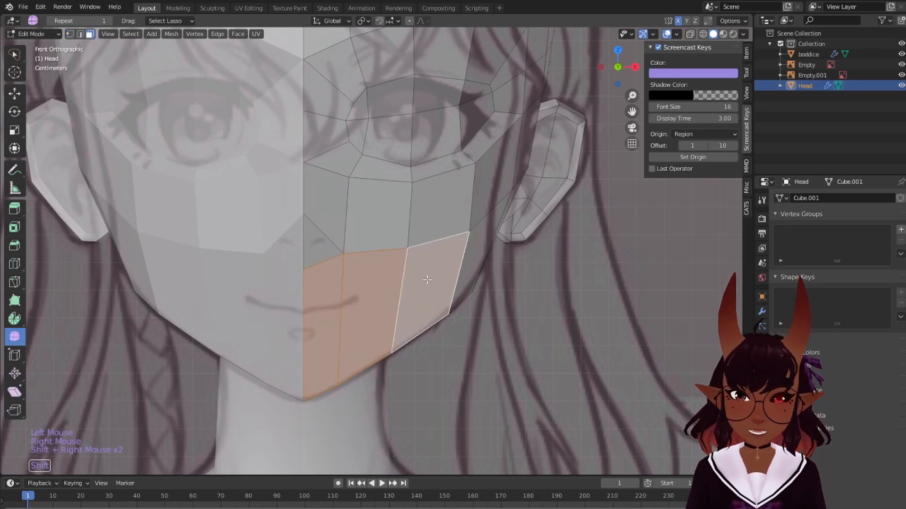
{"action": "key", "text": "i"}
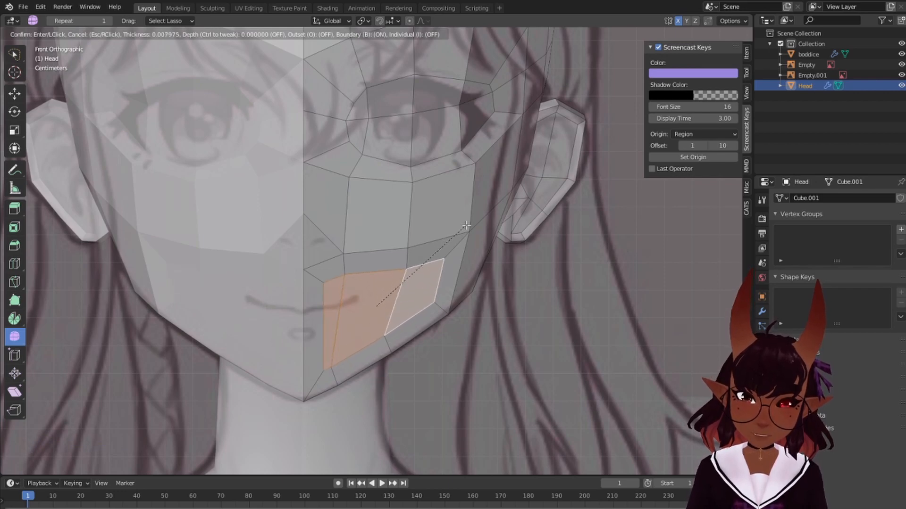
{"action": "left_click", "coordinate": [466, 225]}
Scale the inset mouth faces to 0.811 and move them -0.005515 m along X toward the centre line
{"action": "key", "text": "s"}
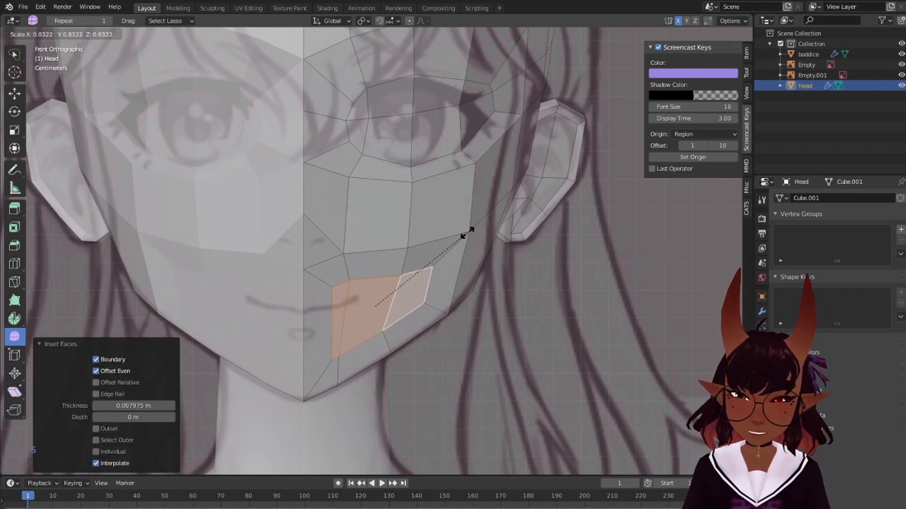
{"action": "left_click", "coordinate": [465, 234]}
{"action": "scroll", "coordinate": [386, 283], "scroll_direction": "up", "scroll_amount": 1}
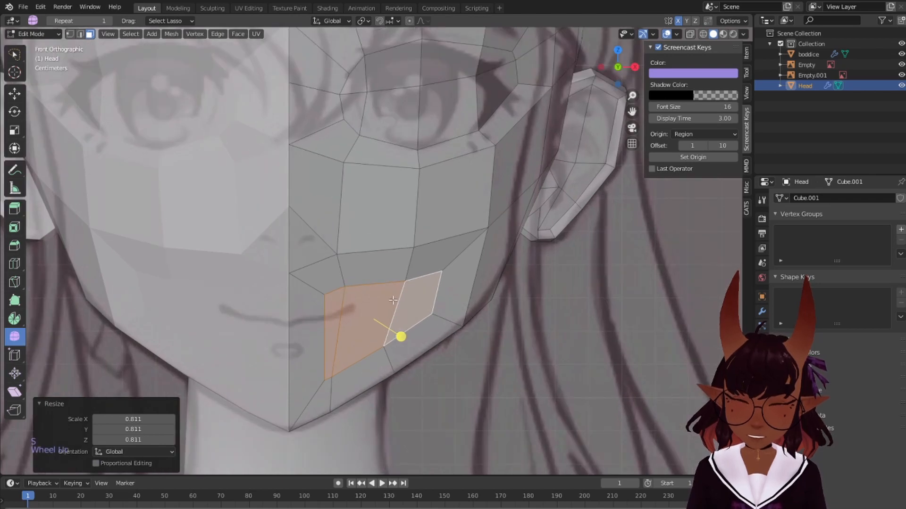
{"action": "key", "text": "g"}
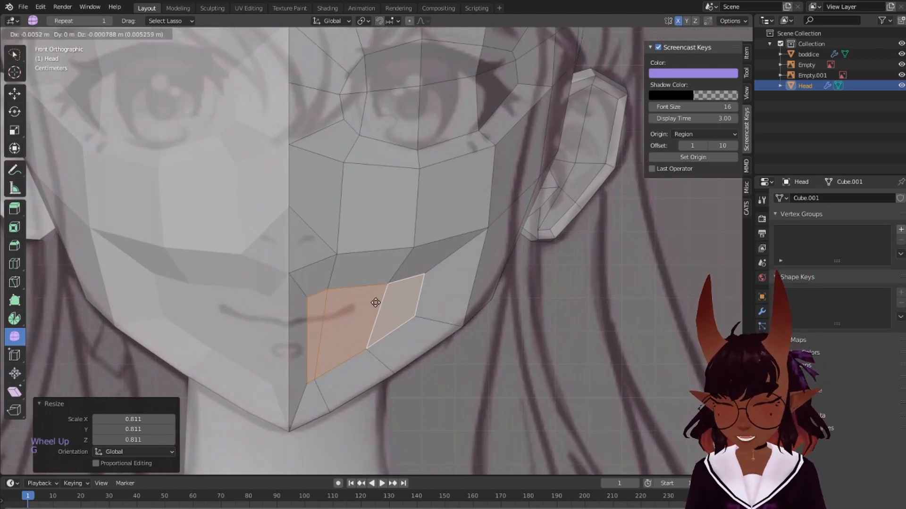
{"action": "key", "text": "z"}
{"action": "key", "text": "x"}
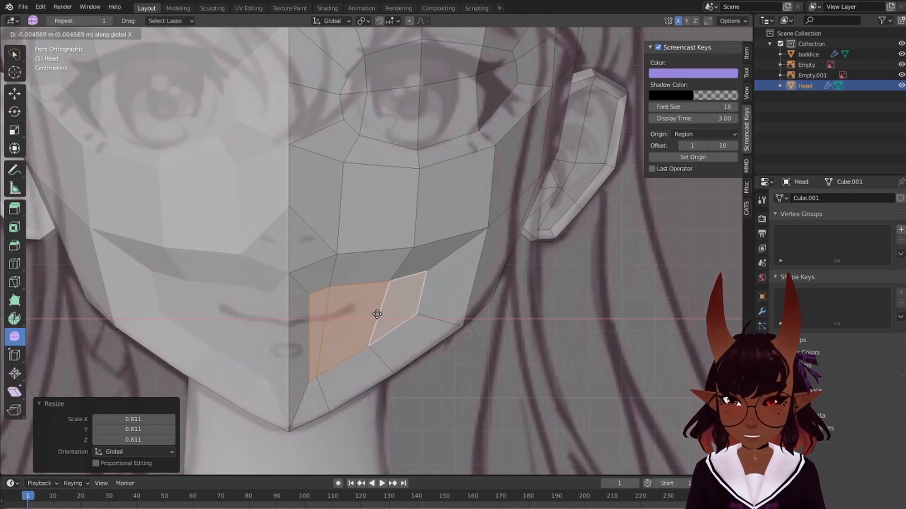
{"action": "left_click", "coordinate": [374, 313]}
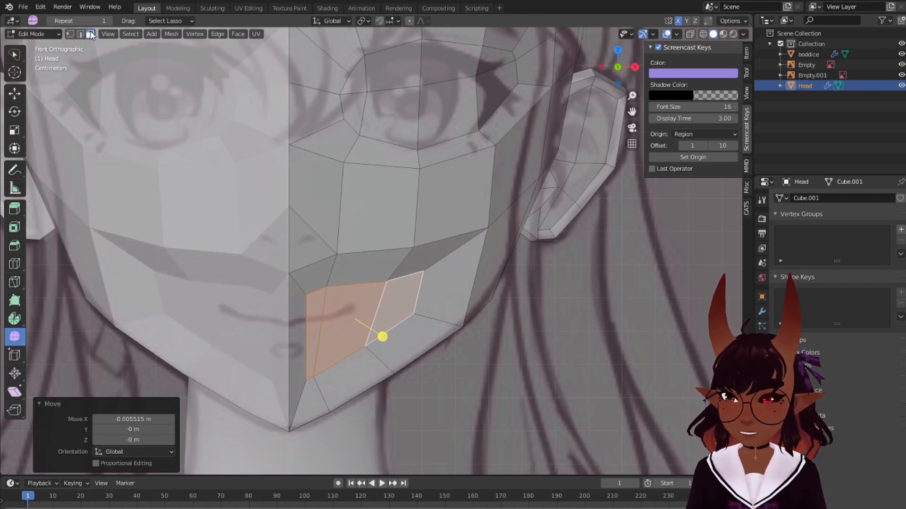
Delete the narrow face between the inset mouth faces and the head's centre line
{"action": "right_click", "coordinate": [293, 323]}
{"action": "key", "text": "x"}
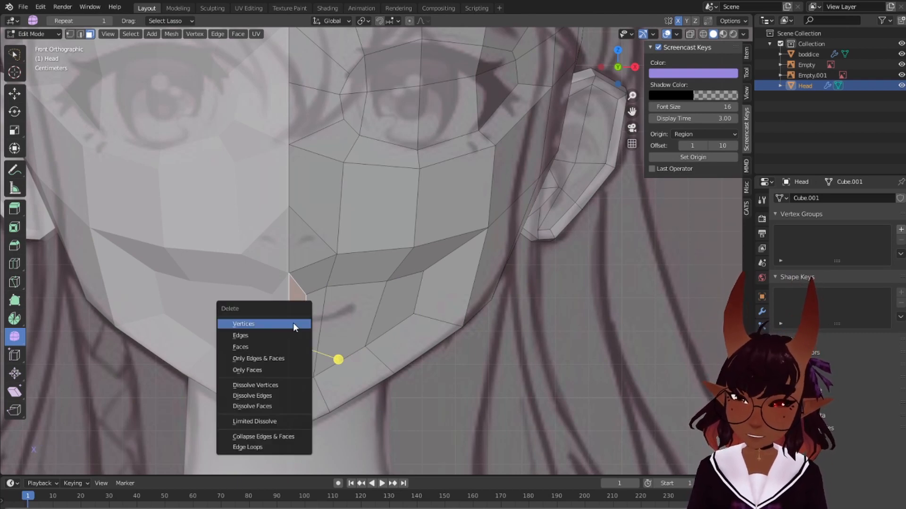
{"action": "left_click", "coordinate": [279, 346]}
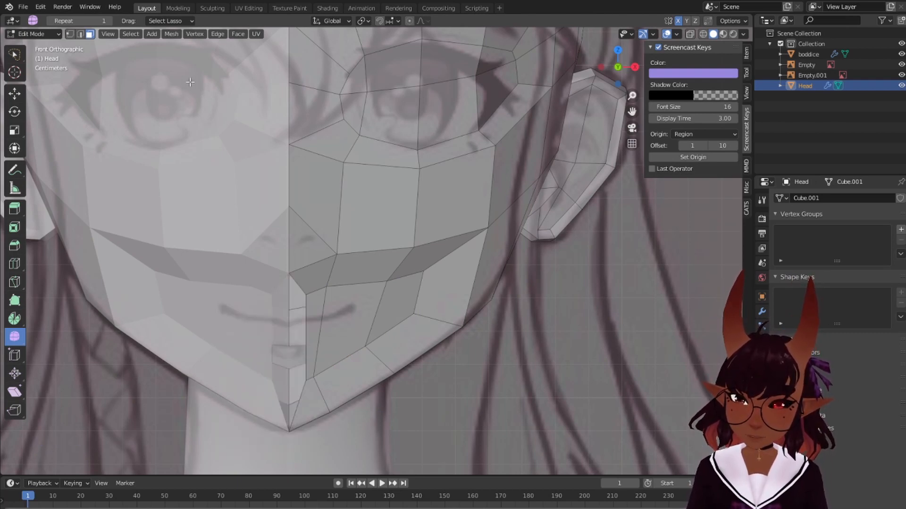
Move the two vertices on the mouth inset's open inner edge onto the centre line, leaving nothing selected
{"action": "right_click", "coordinate": [310, 326], "text": "alt"}
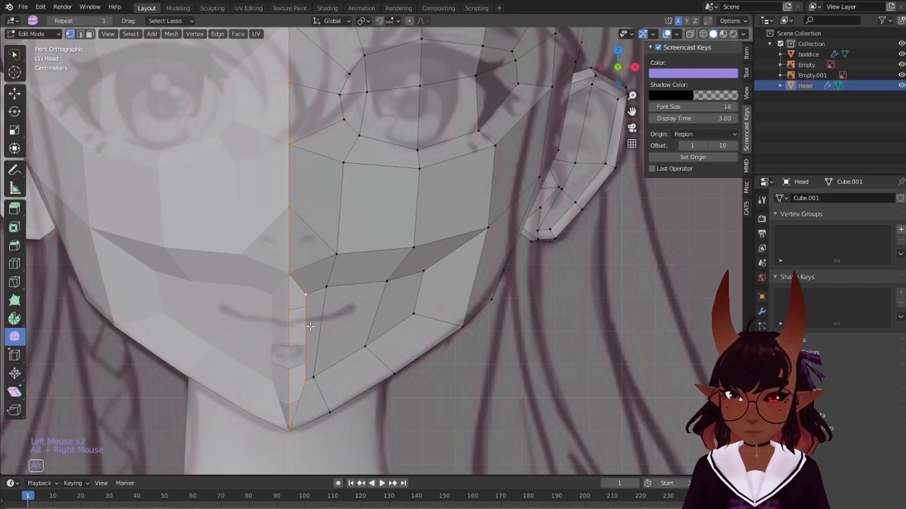
{"action": "right_click", "coordinate": [303, 376]}
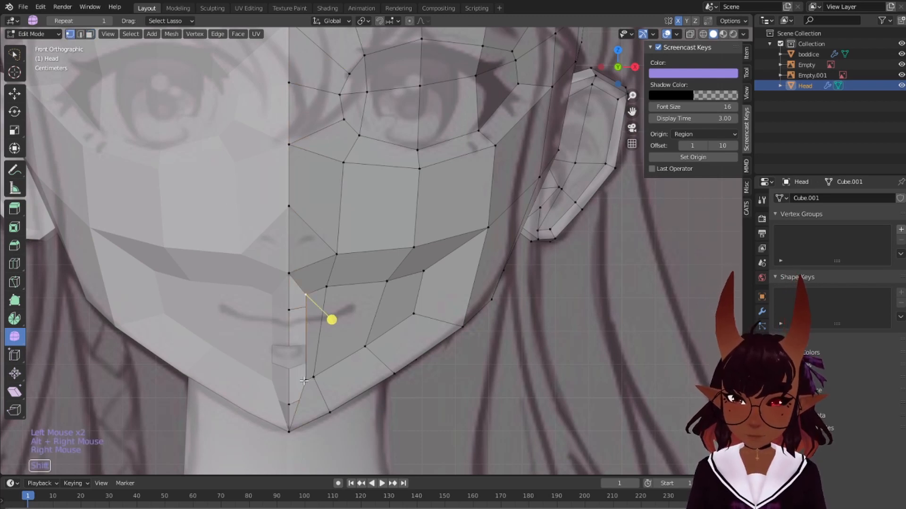
{"action": "right_click", "coordinate": [305, 348], "text": "shift"}
{"action": "key", "text": "g"}
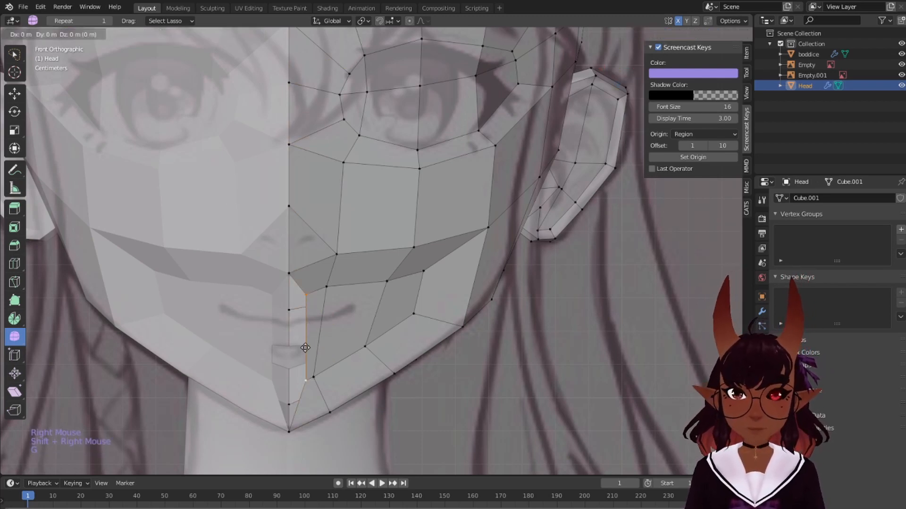
{"action": "left_click", "coordinate": [304, 358]}
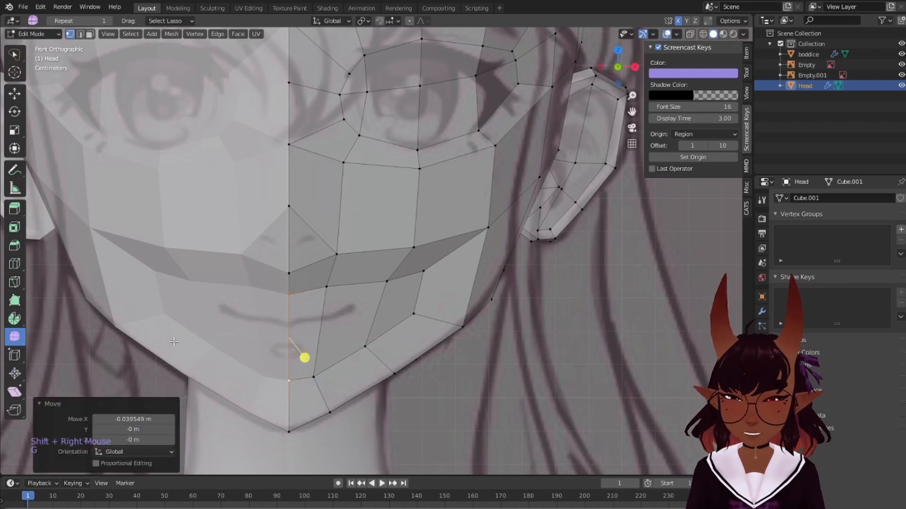
{"action": "left_click", "coordinate": [363, 319]}
{"action": "key", "text": "a"}
{"action": "key", "text": "a"}
{"action": "key", "text": "a"}
Select the upper and lower edges of the mouth faces and scale them to 0.599 around the sketched mouth
{"action": "scroll", "coordinate": [364, 318], "scroll_direction": "down", "scroll_amount": 4}
{"action": "scroll", "coordinate": [378, 345], "scroll_direction": "up", "scroll_amount": 5}
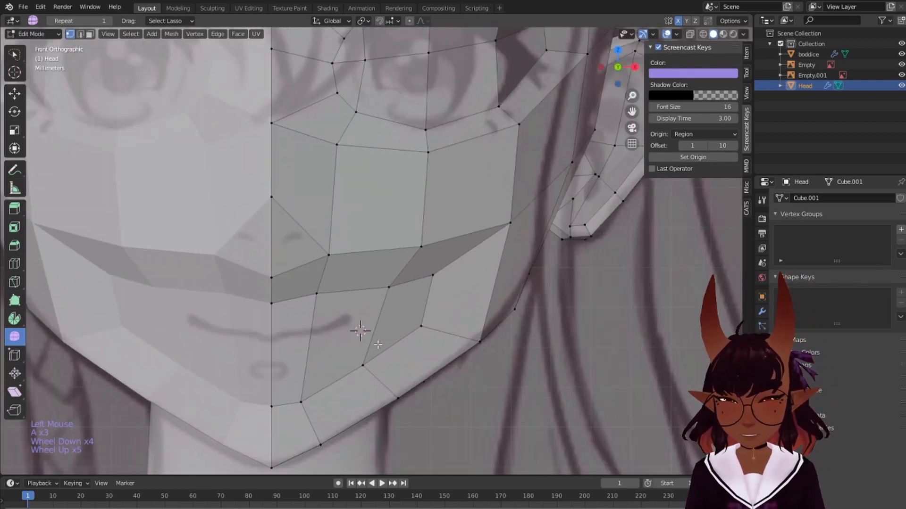
{"action": "right_click", "coordinate": [272, 310]}
{"action": "right_click", "coordinate": [371, 301], "text": "alt"}
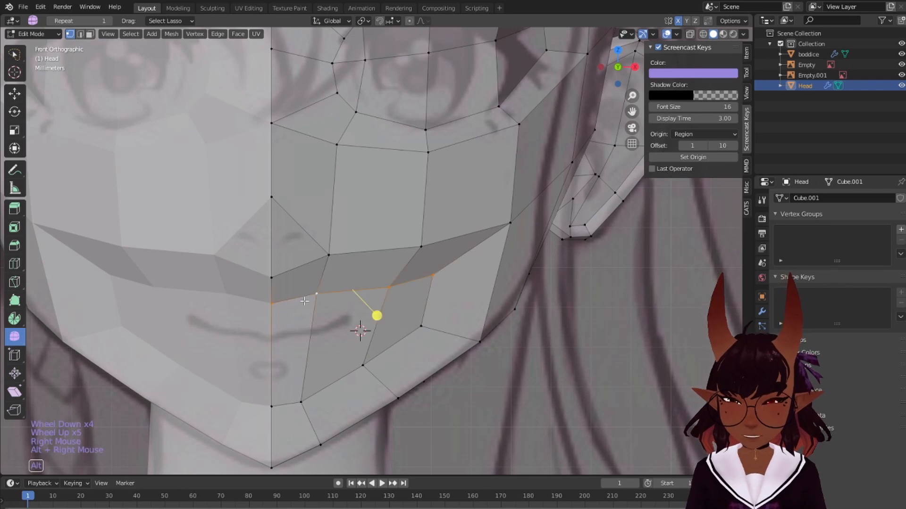
{"action": "right_click", "coordinate": [327, 386], "text": "alt+shift"}
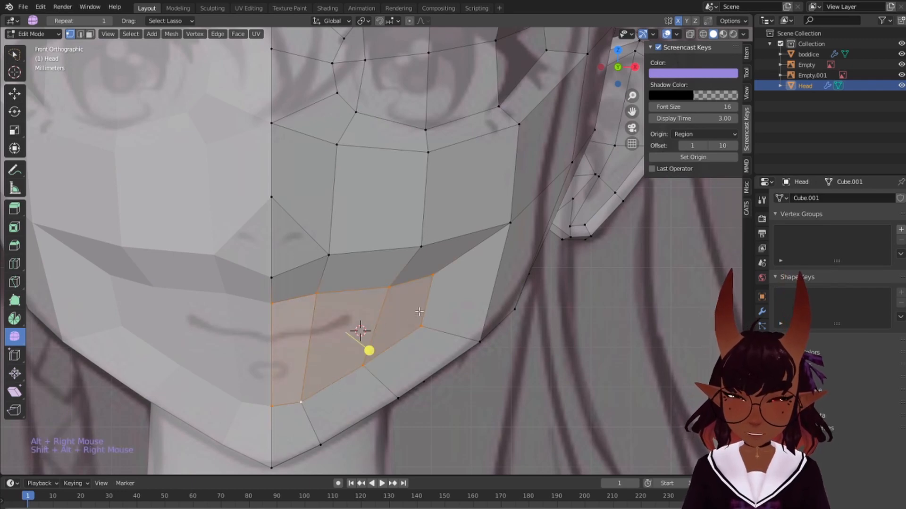
{"action": "key", "text": "s"}
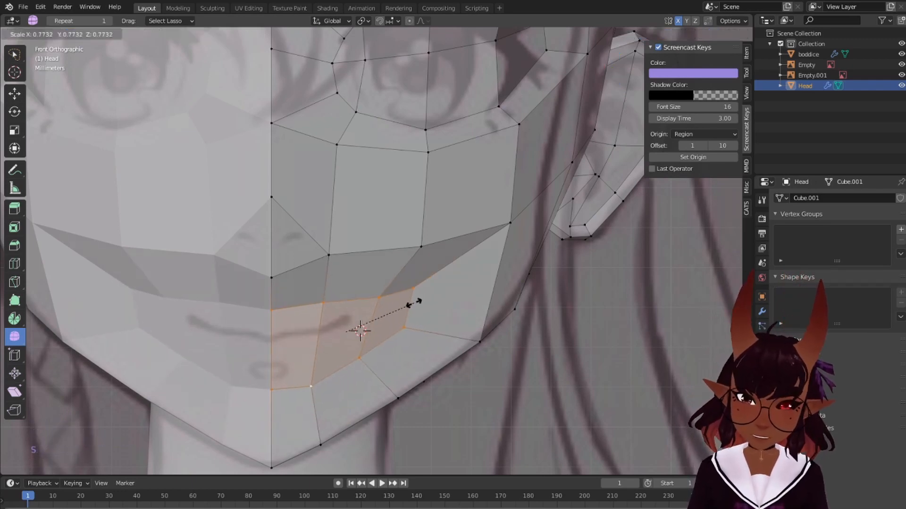
{"action": "left_click", "coordinate": [398, 309]}
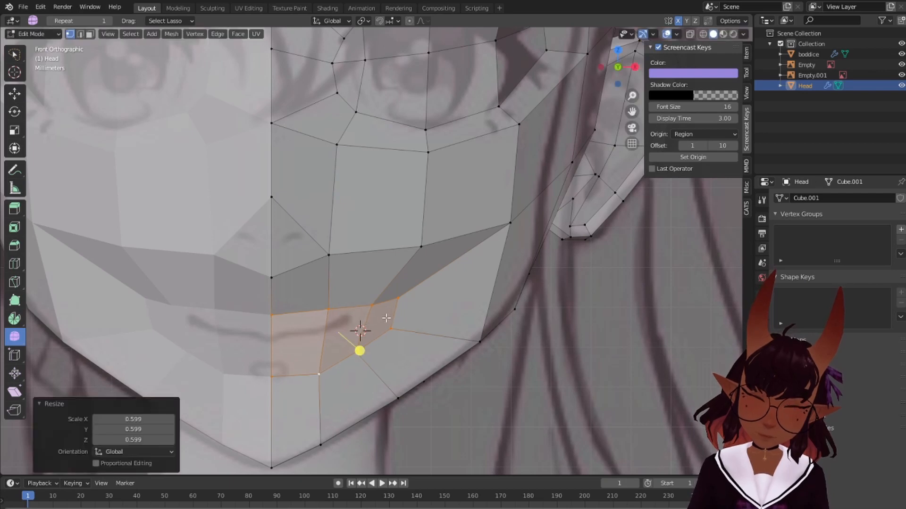
Move the mouth faces by -0.000525 m in X and 0.00197 m in Z, and view the jaw from the side
{"action": "key", "text": "g"}
{"action": "left_click", "coordinate": [374, 316]}
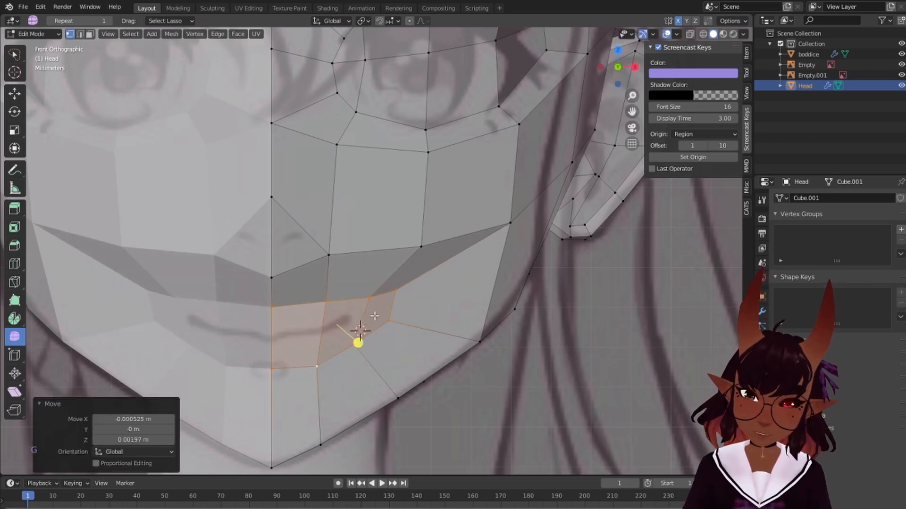
{"action": "scroll", "coordinate": [381, 315], "scroll_direction": "down", "scroll_amount": 2}
{"action": "middle_click_drag", "start_coordinate": [383, 310], "coordinate": [458, 240]}
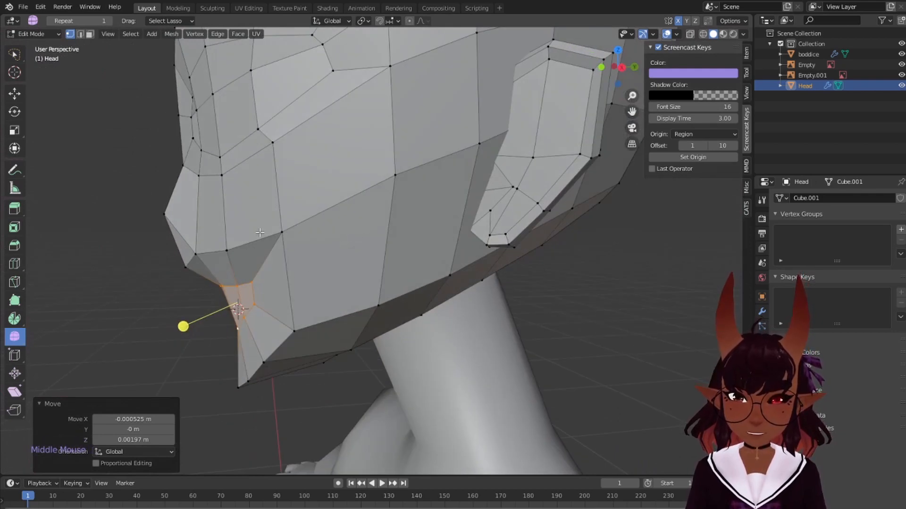
Move the mouth faces by -0.00801 m in Y and -0.00197 m in Z towards the side sketch's lips, leaving nothing selected
{"action": "key", "text": "KP_3"}
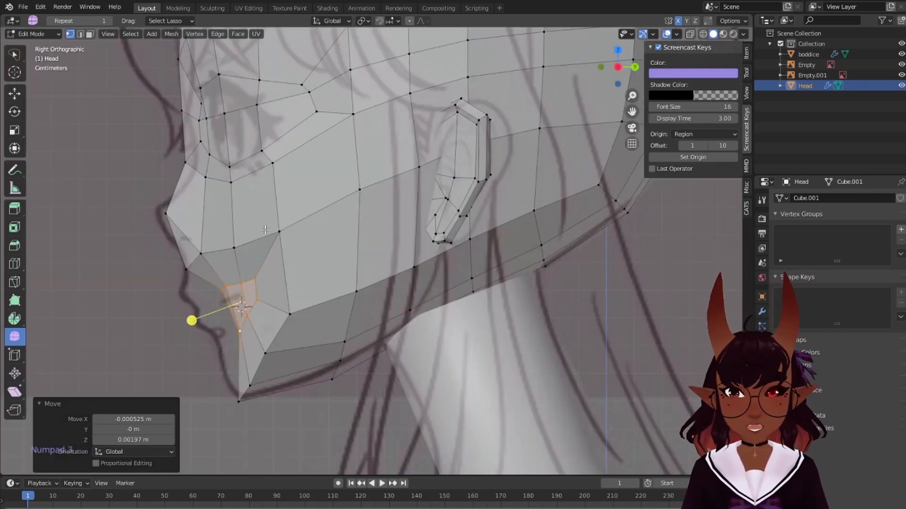
{"action": "scroll", "coordinate": [213, 249], "scroll_direction": "up", "scroll_amount": 2}
{"action": "middle_click_drag", "start_coordinate": [208, 250], "coordinate": [346, 283], "text": "shift"}
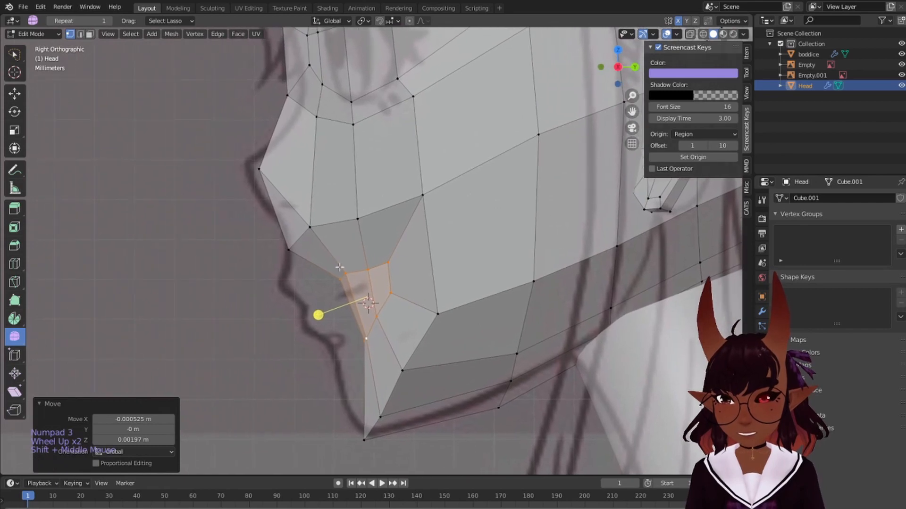
{"action": "key", "text": "g"}
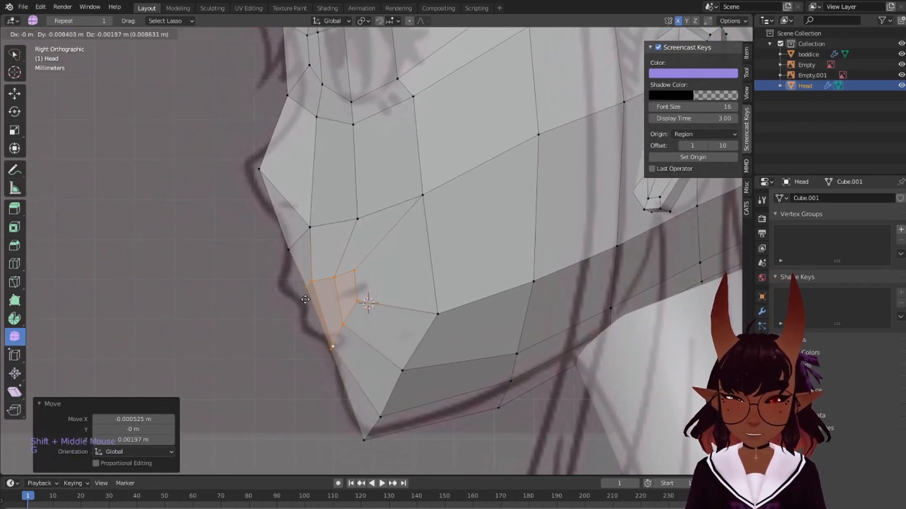
{"action": "left_click", "coordinate": [285, 320]}
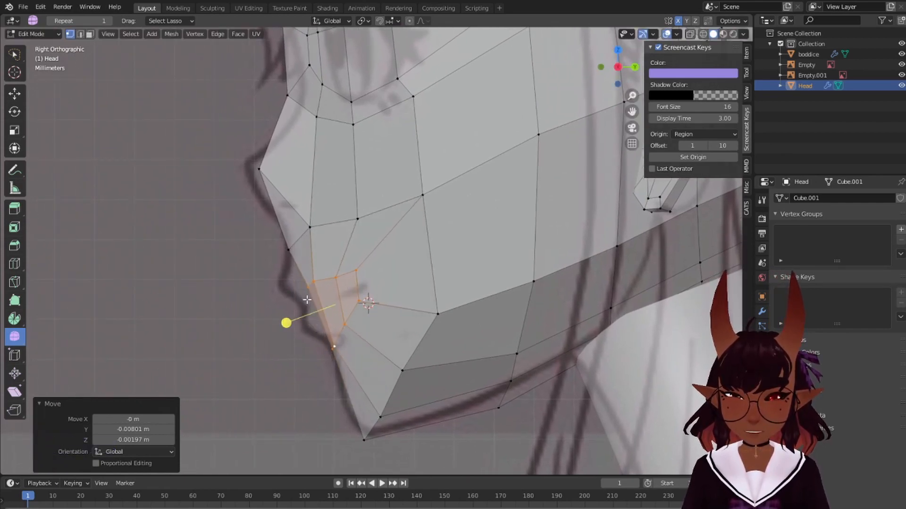
{"action": "key", "text": "a"}
{"action": "key", "text": "a"}
{"action": "key", "text": "a"}
{"action": "scroll", "coordinate": [283, 244], "scroll_direction": "up", "scroll_amount": 1}
{"action": "scroll", "coordinate": [287, 242], "scroll_direction": "down", "scroll_amount": 2}
{"action": "scroll", "coordinate": [287, 242], "scroll_direction": "up", "scroll_amount": 1}
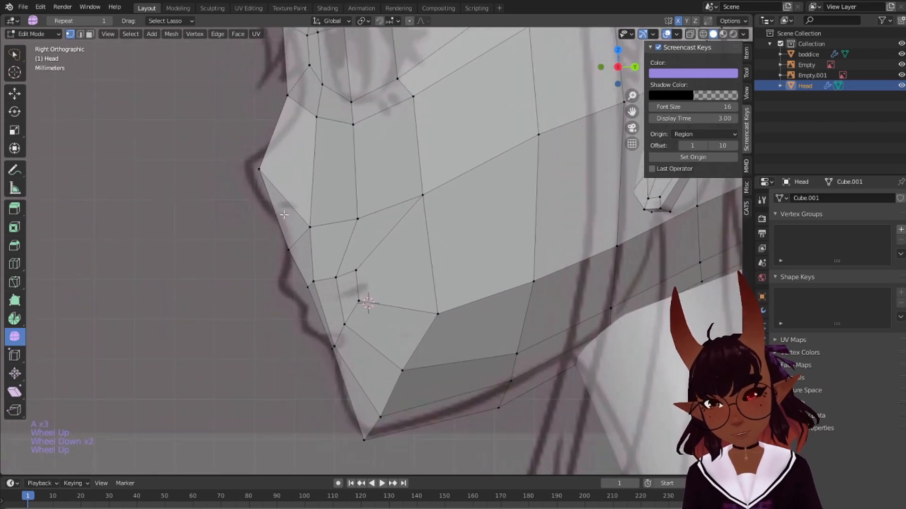
Raise the edge under the nose by about 0.0058 m, and move its outer vertex by 0.000788 m in Y and -0.001444 m in Z
{"action": "middle_click_drag", "start_coordinate": [286, 243], "coordinate": [330, 281], "text": "shift"}
{"action": "left_click", "coordinate": [347, 267]}
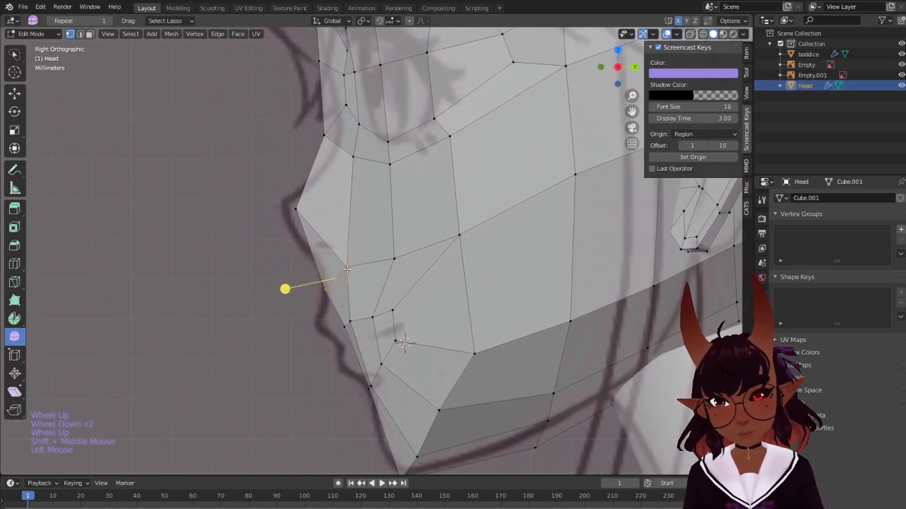
{"action": "key", "text": "g"}
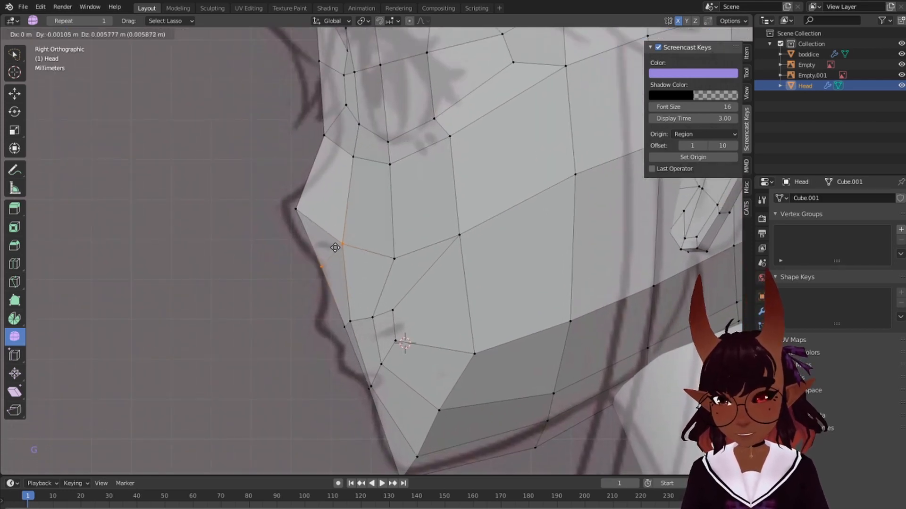
{"action": "left_click", "coordinate": [333, 249]}
{"action": "right_click", "coordinate": [347, 246]}
{"action": "key", "text": "g"}
{"action": "left_click", "coordinate": [352, 252]}
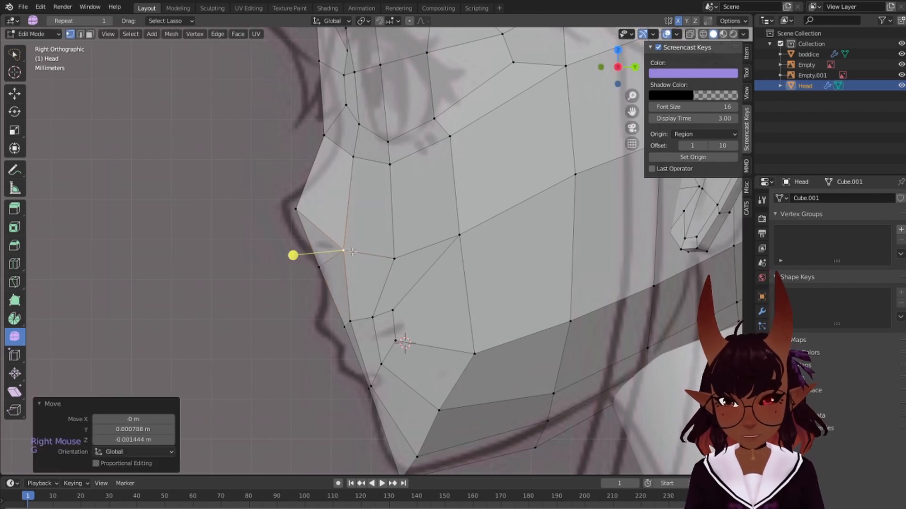
Move the next two cheek vertices behind the nose base slightly up and forward to even out their edge row
{"action": "right_click", "coordinate": [386, 256]}
{"action": "key", "text": "g"}
{"action": "left_click", "coordinate": [380, 243]}
{"action": "right_click", "coordinate": [467, 235]}
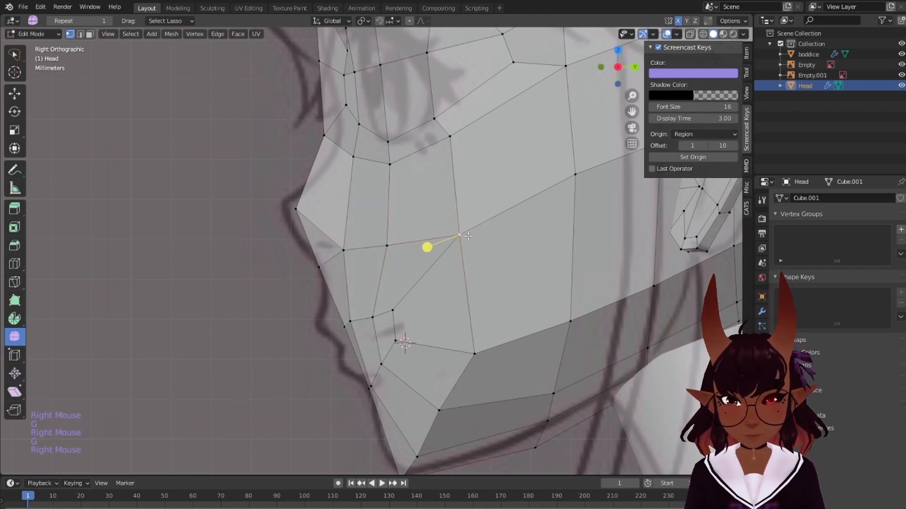
{"action": "key", "text": "g"}
{"action": "left_click", "coordinate": [463, 229]}
Move the nose tip vertex by -0.003808 m in Y and 0.000919 m in Z onto the sketched nose
{"action": "right_click", "coordinate": [289, 206]}
{"action": "key", "text": "g"}
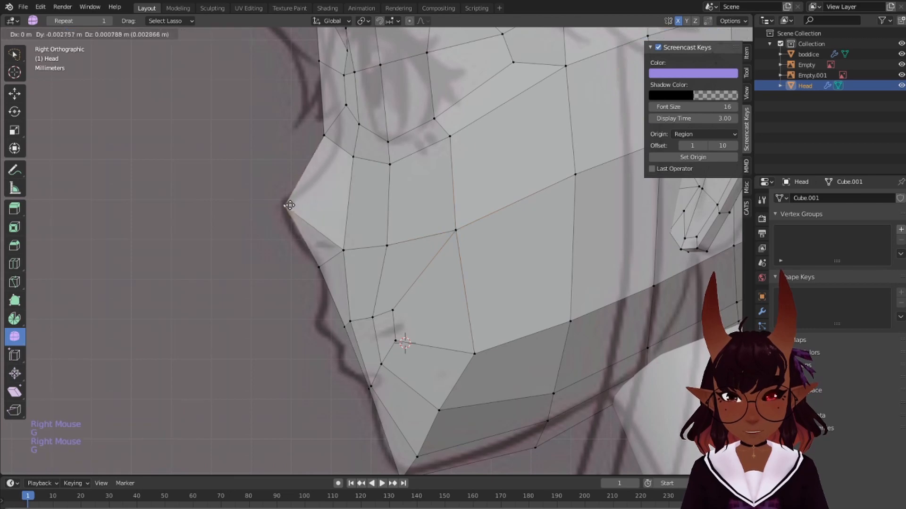
{"action": "left_click", "coordinate": [289, 205]}
Move the nose bridge vertex by 0.0031 m in Y and -0.002827 m in Z to follow the profile sketch
{"action": "middle_click_drag", "start_coordinate": [289, 205], "coordinate": [319, 314], "text": "shift"}
{"action": "scroll", "coordinate": [331, 194], "scroll_direction": "up", "scroll_amount": 2}
{"action": "middle_click_drag", "start_coordinate": [331, 193], "coordinate": [346, 236], "text": "shift"}
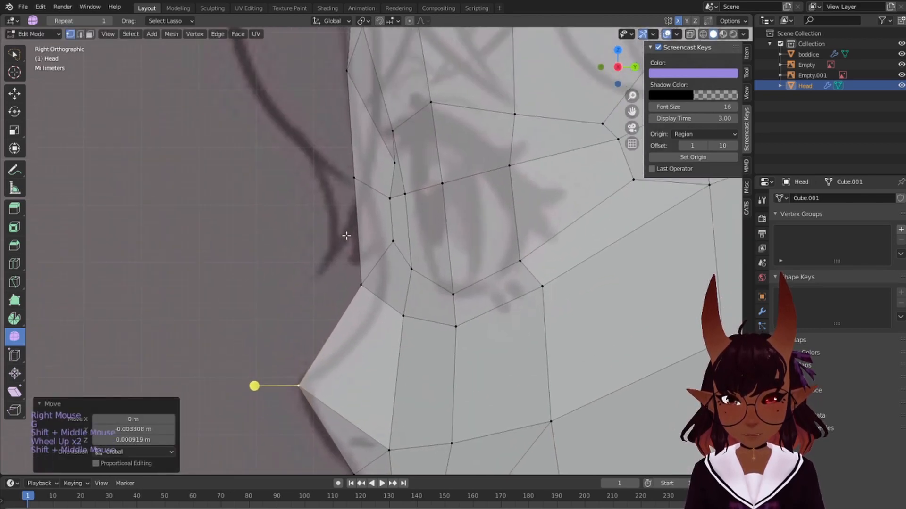
{"action": "right_click", "coordinate": [362, 283]}
{"action": "key", "text": "g"}
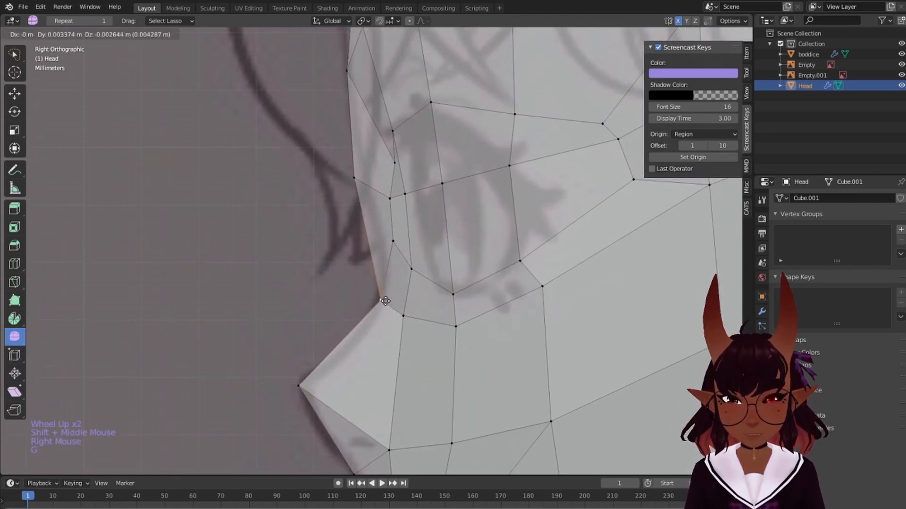
{"action": "left_click", "coordinate": [384, 302]}
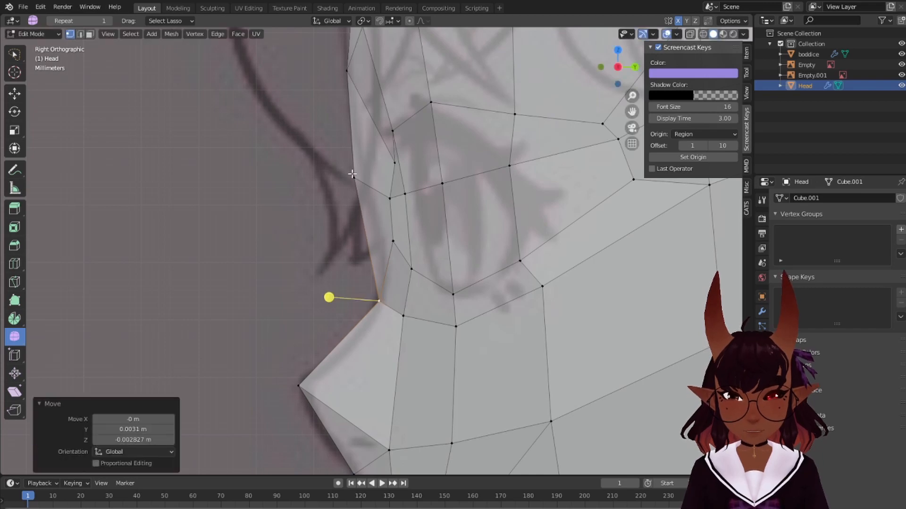
Move the profile vertex between the eyes by 0.001915 m in Y and -0.000638 m in Z, pull the brow vertex above slightly back, and deselect everything
{"action": "right_click", "coordinate": [355, 169]}
{"action": "key", "text": "g"}
{"action": "left_click", "coordinate": [366, 172]}
{"action": "scroll", "coordinate": [367, 171], "scroll_direction": "down", "scroll_amount": 3}
{"action": "middle_click_drag", "start_coordinate": [367, 172], "coordinate": [330, 255], "text": "shift"}
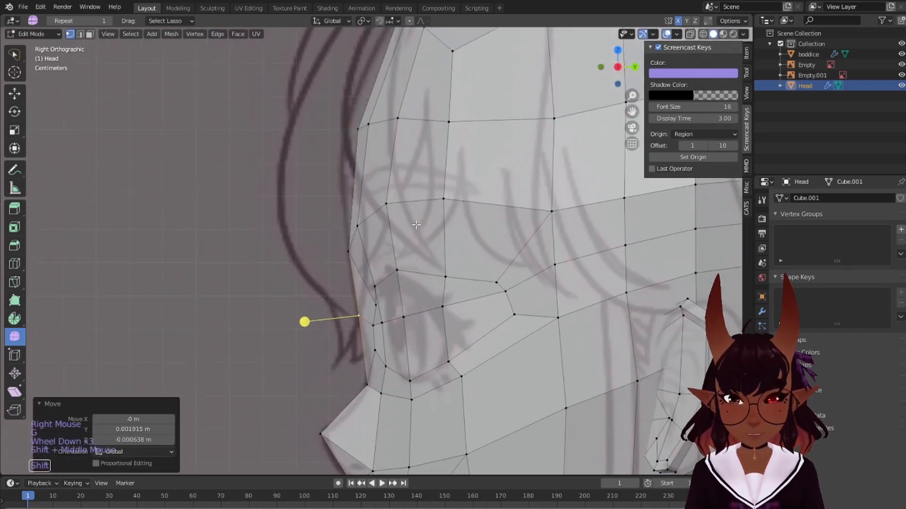
{"action": "right_click", "coordinate": [347, 252]}
{"action": "key", "text": "g"}
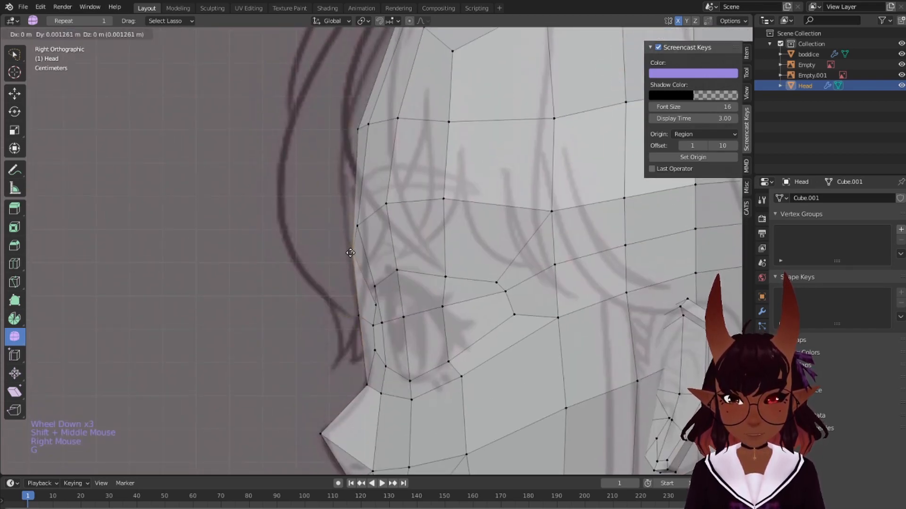
{"action": "left_click", "coordinate": [350, 252]}
{"action": "scroll", "coordinate": [350, 253], "scroll_direction": "down", "scroll_amount": 5}
{"action": "key", "text": "a"}
{"action": "key", "text": "a"}
{"action": "key", "text": "a"}
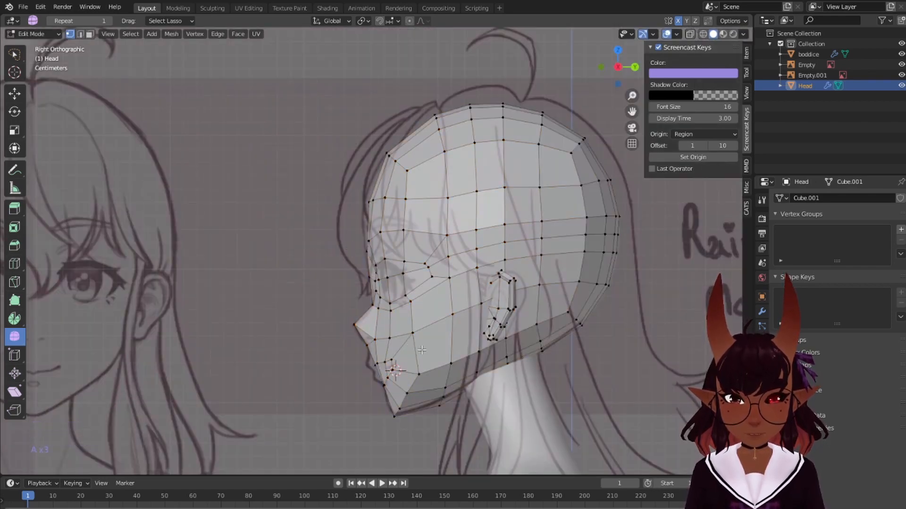
Select the eye socket's inner edge loop and all the vertices inside it, so that every eye face is selected
{"action": "scroll", "coordinate": [397, 357], "scroll_direction": "up", "scroll_amount": 7}
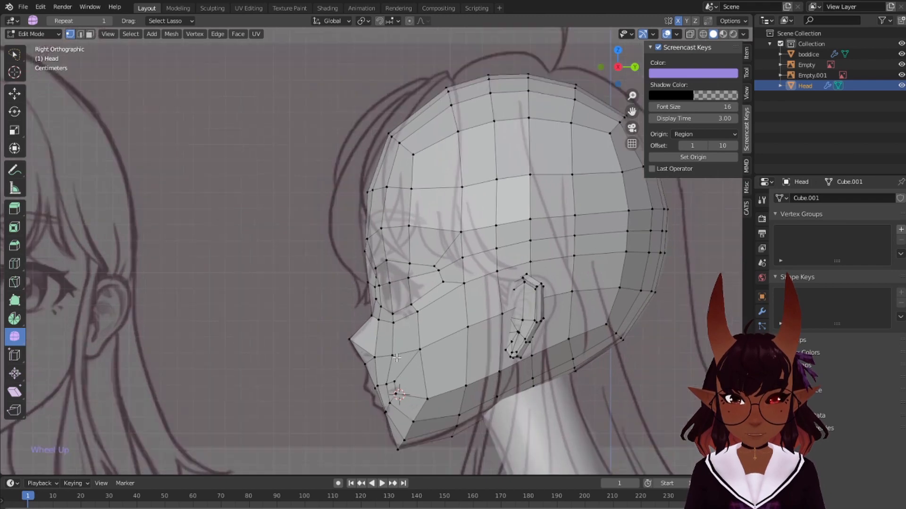
{"action": "middle_click_drag", "start_coordinate": [483, 359], "coordinate": [451, 253], "text": "shift"}
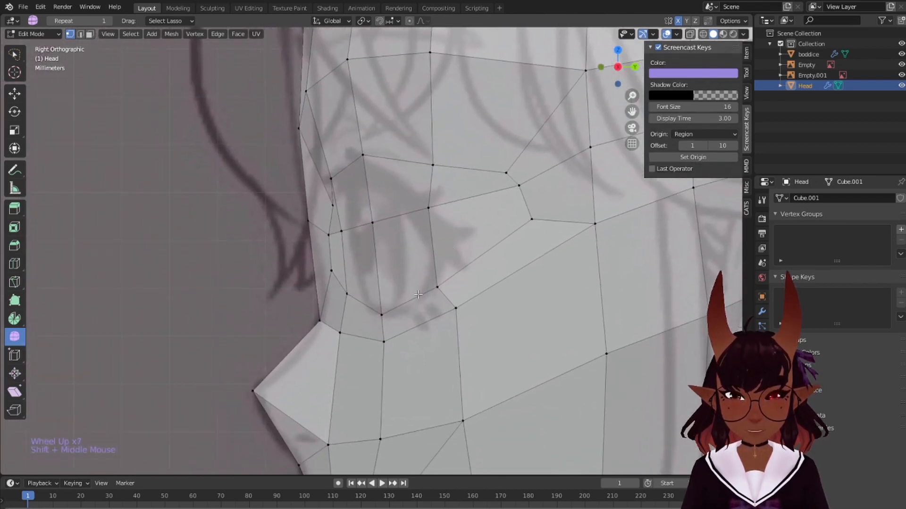
{"action": "right_click", "coordinate": [413, 298], "text": "alt"}
{"action": "right_click", "coordinate": [385, 159], "text": "alt+shift"}
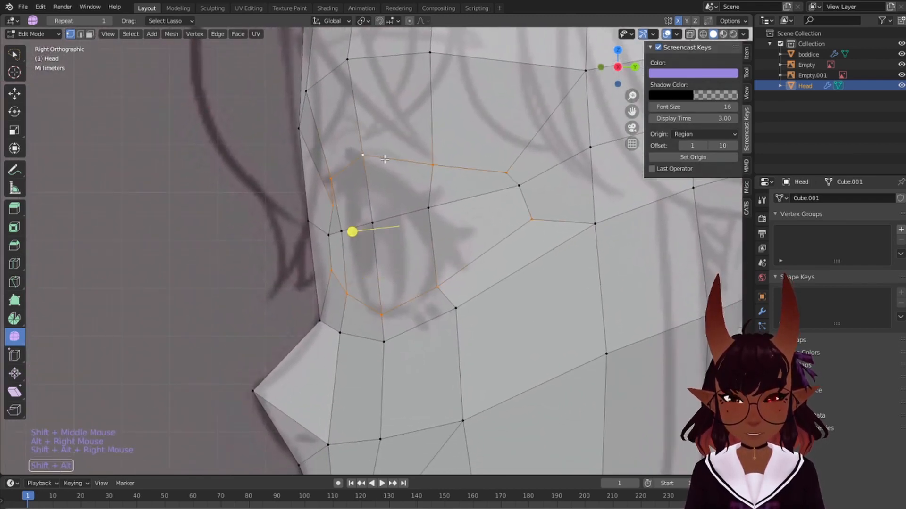
{"action": "right_click", "coordinate": [515, 194], "text": "shift"}
{"action": "right_click", "coordinate": [325, 232], "text": "shift"}
{"action": "right_click", "coordinate": [378, 225], "text": "shift"}
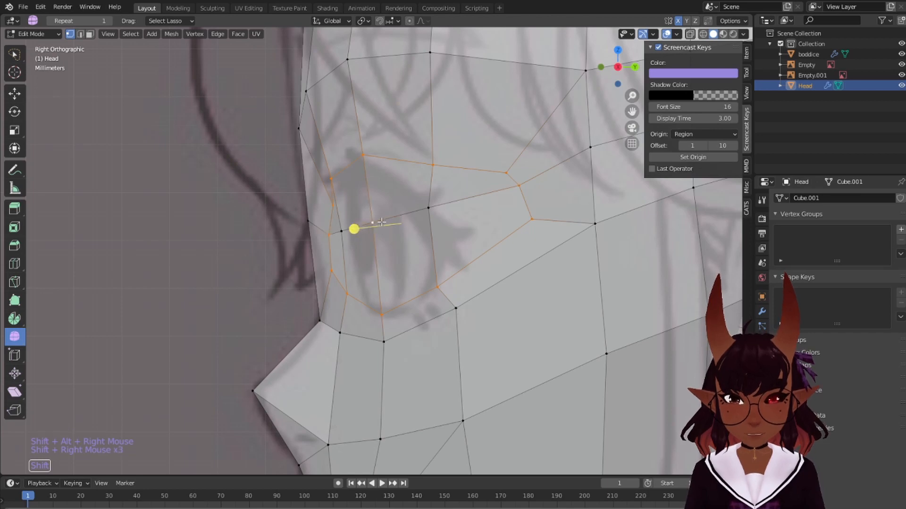
{"action": "right_click", "coordinate": [383, 222], "text": "shift"}
{"action": "right_click", "coordinate": [423, 208], "text": "shift"}
{"action": "right_click", "coordinate": [375, 228], "text": "shift"}
{"action": "right_click", "coordinate": [345, 231], "text": "shift"}
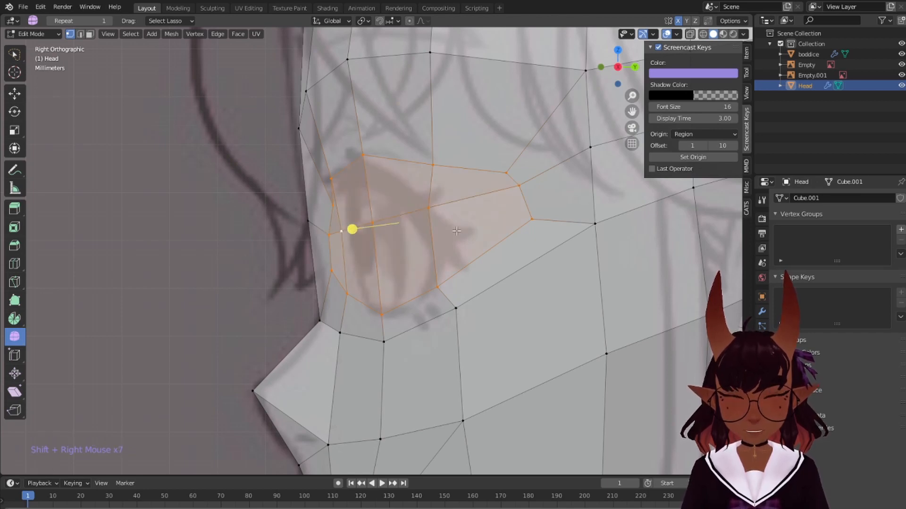
Flatten the selected eye faces by scaling them to 0.321 along Y
{"action": "key", "text": "s"}
{"action": "key", "text": "y"}
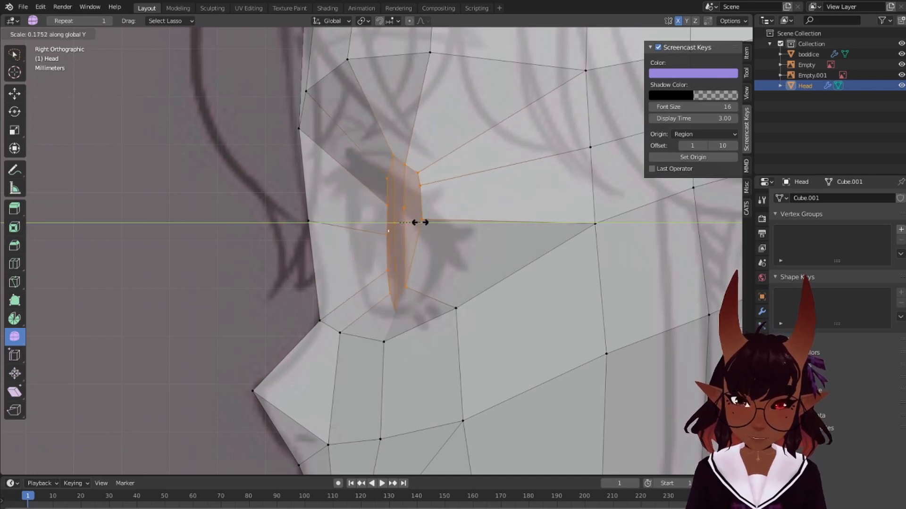
{"action": "left_click", "coordinate": [437, 220]}
Rotate the eye faces 19.6° about Z to follow the face's curve, and move them by -0.001007 m in Y
{"action": "middle_click_drag", "start_coordinate": [438, 220], "coordinate": [598, 280]}
{"action": "scroll", "coordinate": [598, 280], "scroll_direction": "down", "scroll_amount": 2}
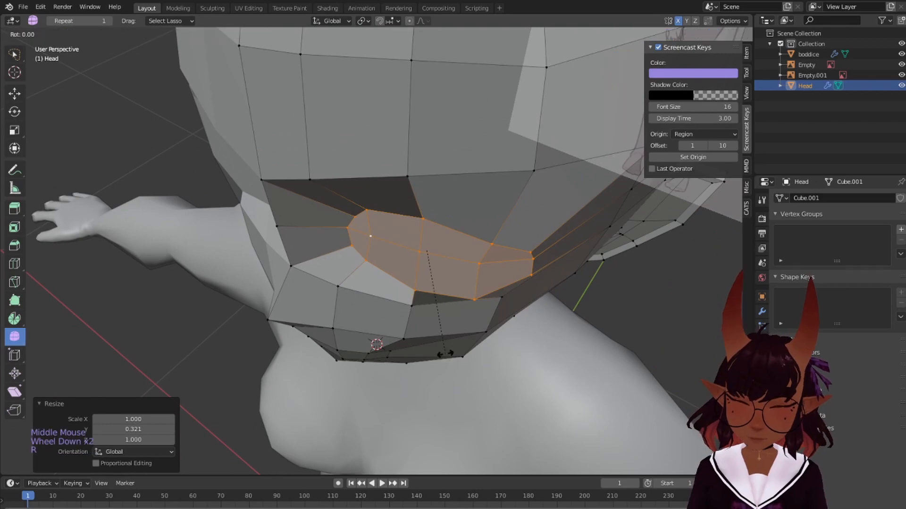
{"action": "key", "text": "r"}
{"action": "key", "text": "z"}
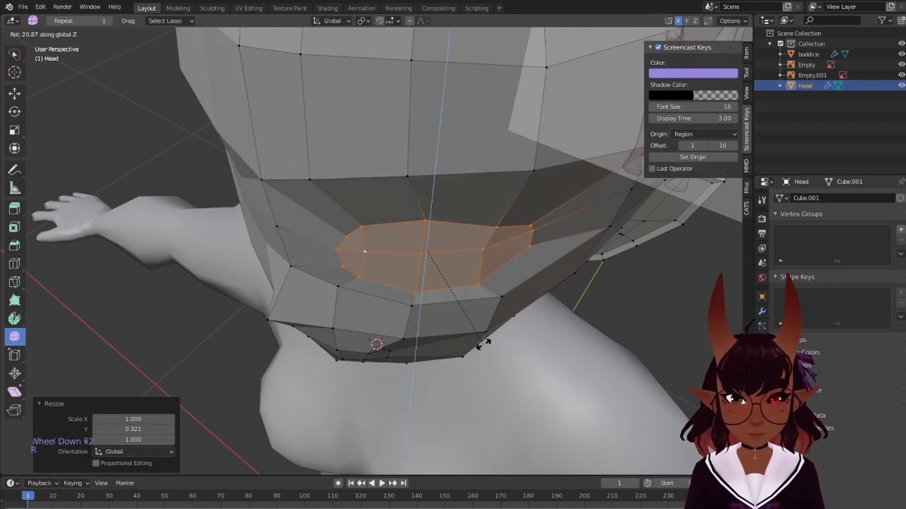
{"action": "left_click", "coordinate": [484, 330]}
{"action": "key", "text": "g"}
{"action": "key", "text": "y"}
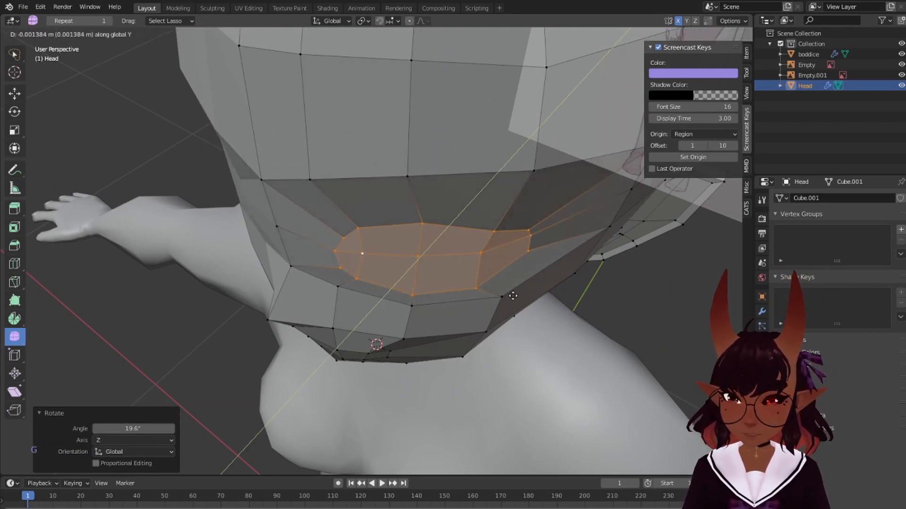
{"action": "left_click", "coordinate": [510, 294]}
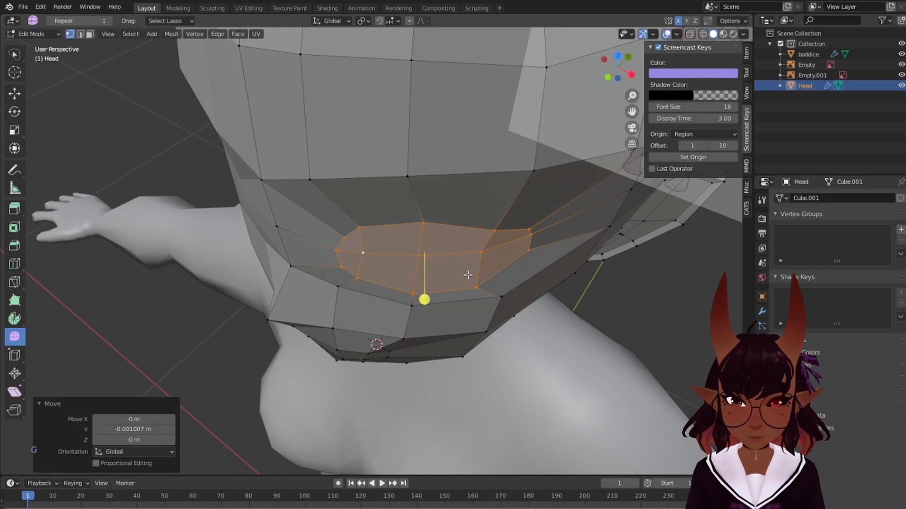
In front view, add one centred edge loop through the ring of faces around the mouth, leaving nothing selected
{"action": "key", "text": "KP_1"}
{"action": "scroll", "coordinate": [413, 280], "scroll_direction": "down", "scroll_amount": 5}
{"action": "scroll", "coordinate": [406, 283], "scroll_direction": "up", "scroll_amount": 2}
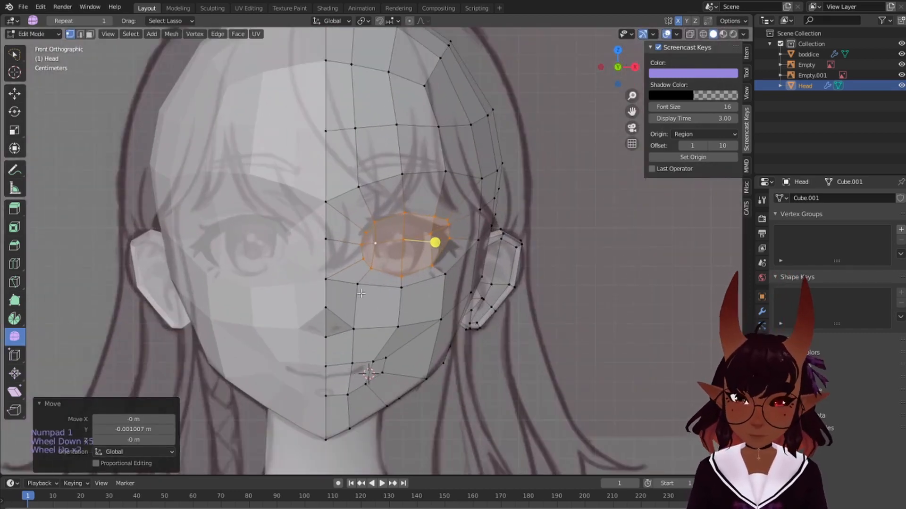
{"action": "middle_click_drag", "start_coordinate": [399, 286], "coordinate": [409, 262], "text": "shift"}
{"action": "scroll", "coordinate": [410, 261], "scroll_direction": "up", "scroll_amount": 2}
{"action": "key", "text": "a"}
{"action": "key", "text": "a"}
{"action": "key", "text": "a"}
{"action": "scroll", "coordinate": [437, 289], "scroll_direction": "up", "scroll_amount": 1}
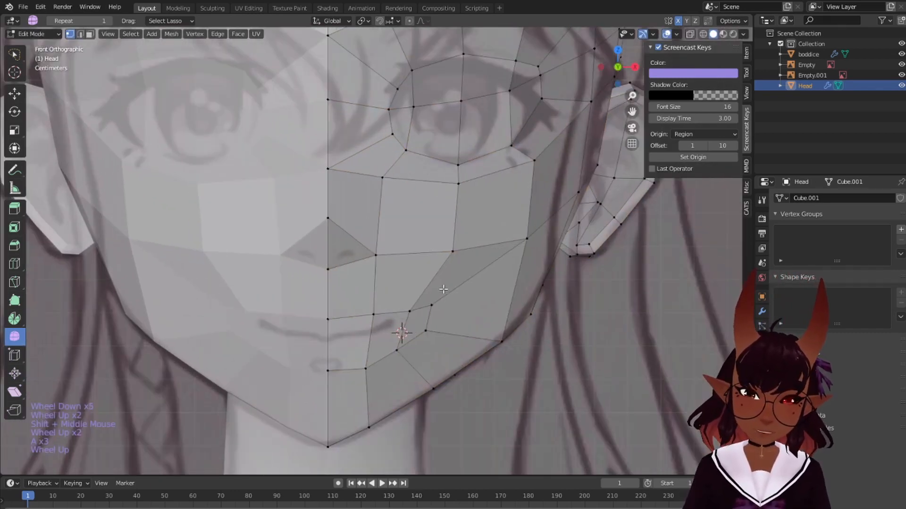
{"action": "key", "text": "ctrl+r"}
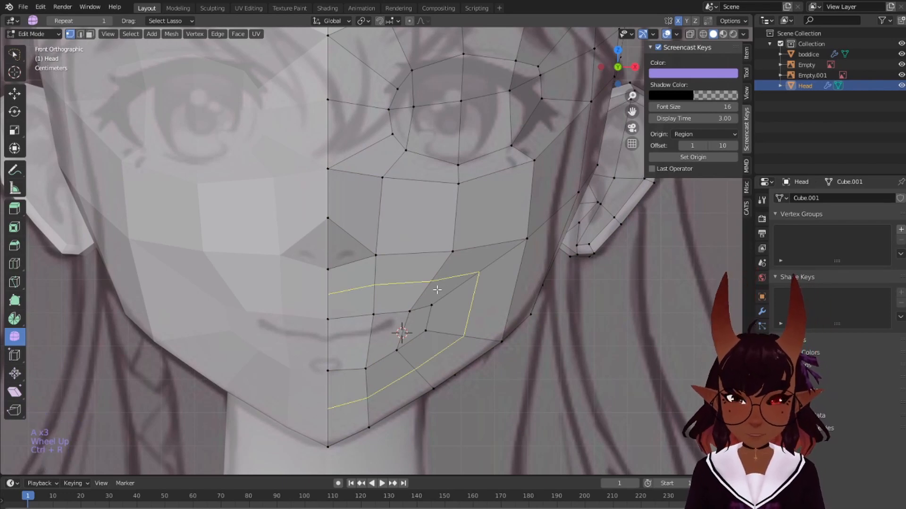
{"action": "left_click", "coordinate": [436, 290]}
{"action": "left_click", "coordinate": [437, 290]}
{"action": "key", "text": "a"}
{"action": "key", "text": "a"}
{"action": "key", "text": "a"}
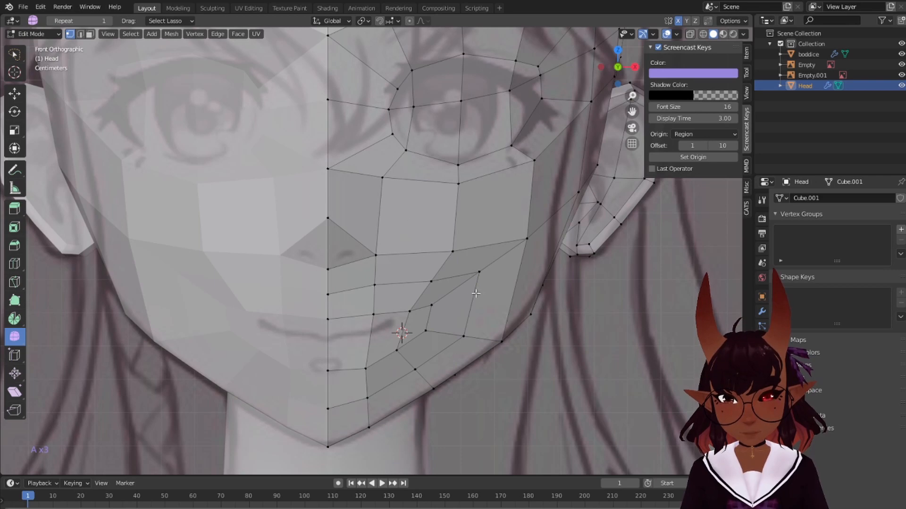
Connect the outer corner vertex of the mouth loop to the inner cheek vertex level with the nose base
{"action": "scroll", "coordinate": [474, 274], "scroll_direction": "up", "scroll_amount": 1}
{"action": "middle_click_drag", "start_coordinate": [474, 274], "coordinate": [386, 250], "text": "shift"}
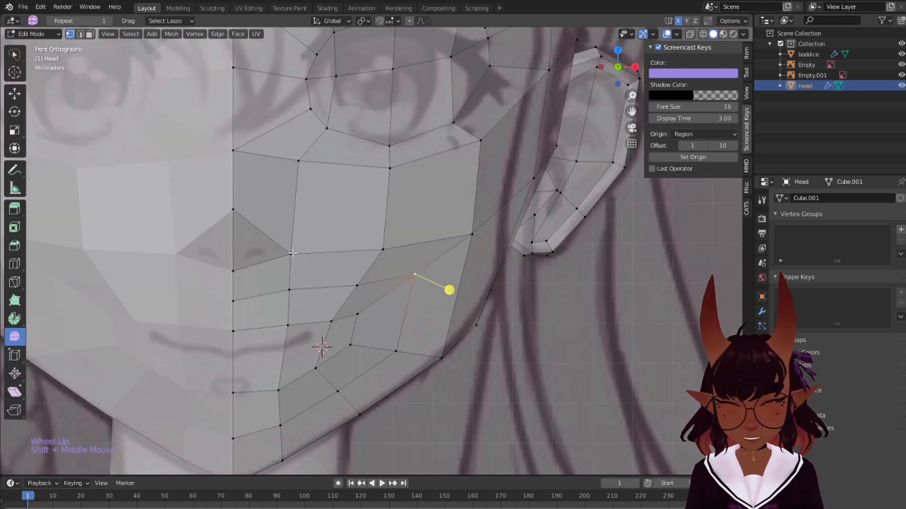
{"action": "left_click", "coordinate": [383, 249], "text": "shift"}
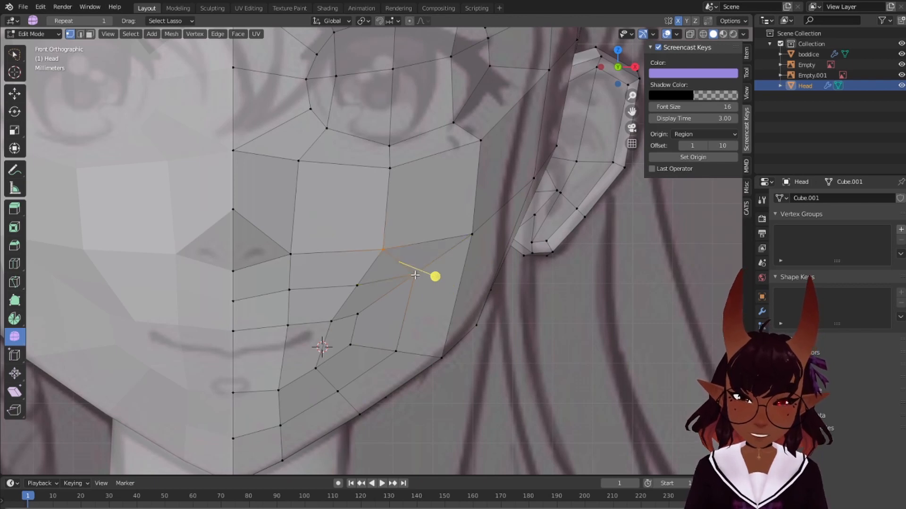
Knife-cut from the outer cheek vertex through the midpoints of the two vertical cheek edges to the centreline above the nose tip, leaving nothing selected
{"action": "left_click", "coordinate": [472, 233]}
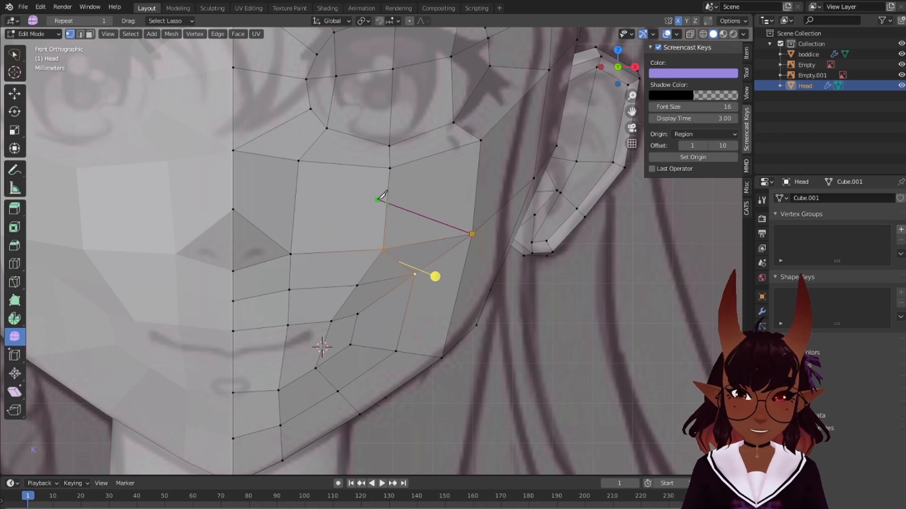
{"action": "key", "text": "ctrl"}
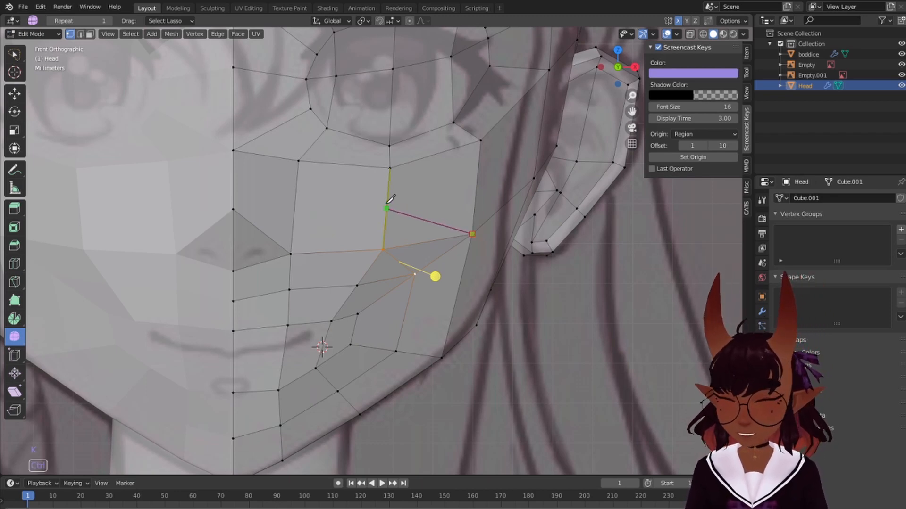
{"action": "left_click", "coordinate": [387, 208], "text": "ctrl"}
{"action": "left_click", "coordinate": [294, 208], "text": "ctrl"}
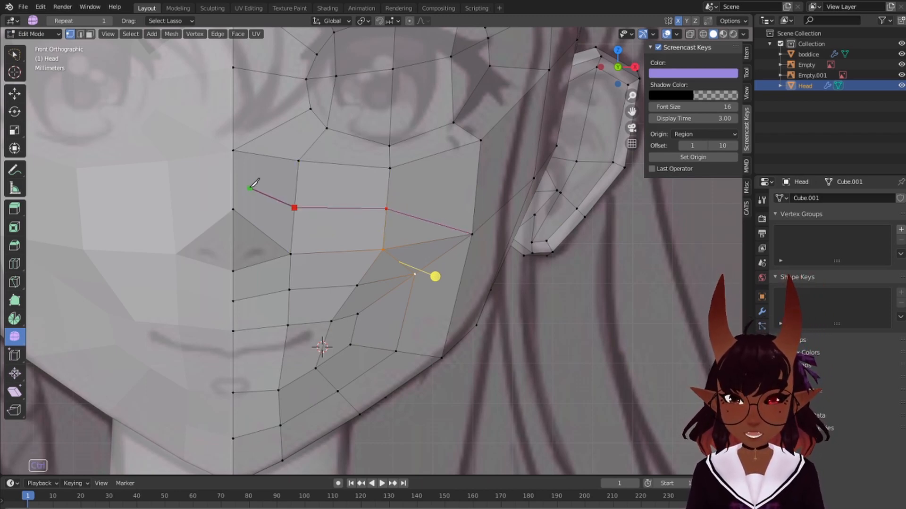
{"action": "left_click", "coordinate": [234, 180], "text": "ctrl"}
{"action": "key", "text": "Return"}
{"action": "key", "text": "a"}
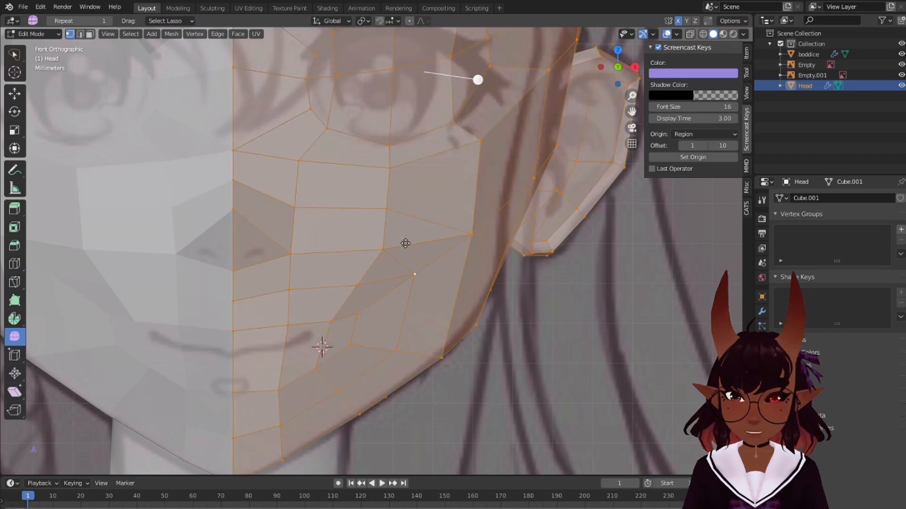
{"action": "key", "text": "a"}
{"action": "key", "text": "a"}
Dissolve the edge between the inner cheek vertex at nose-base level and the outer cheek vertex, and clear the selection
{"action": "scroll", "coordinate": [426, 259], "scroll_direction": "up", "scroll_amount": 1}
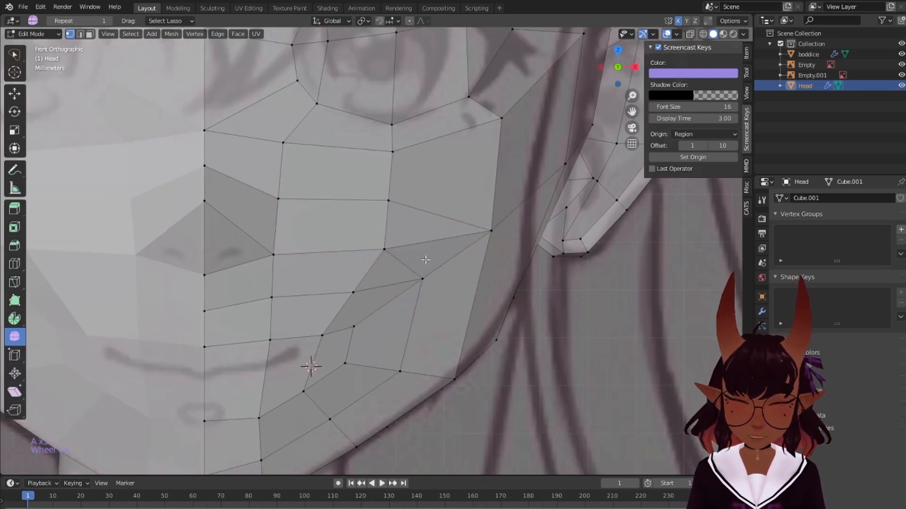
{"action": "right_click", "coordinate": [387, 249]}
{"action": "right_click", "coordinate": [471, 248], "text": "shift"}
{"action": "key", "text": "x"}
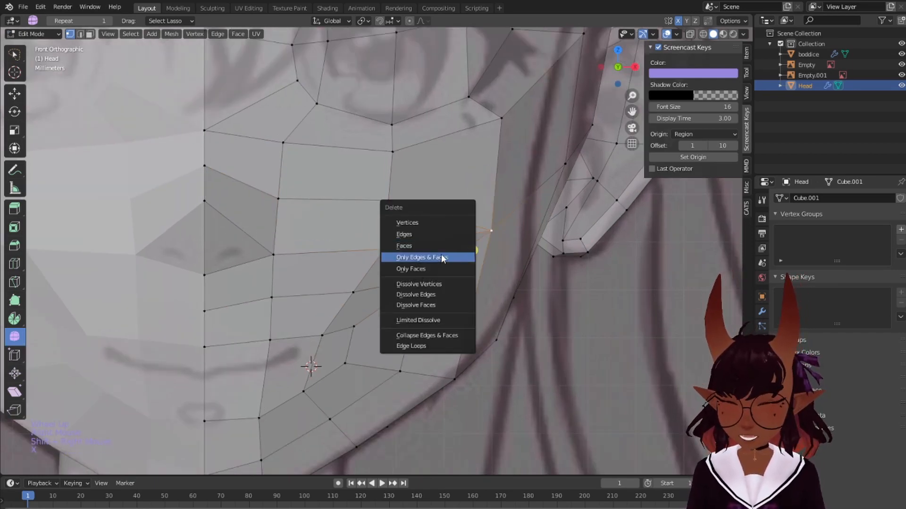
{"action": "left_click", "coordinate": [434, 293]}
{"action": "key", "text": "a"}
{"action": "key", "text": "a"}
{"action": "key", "text": "a"}
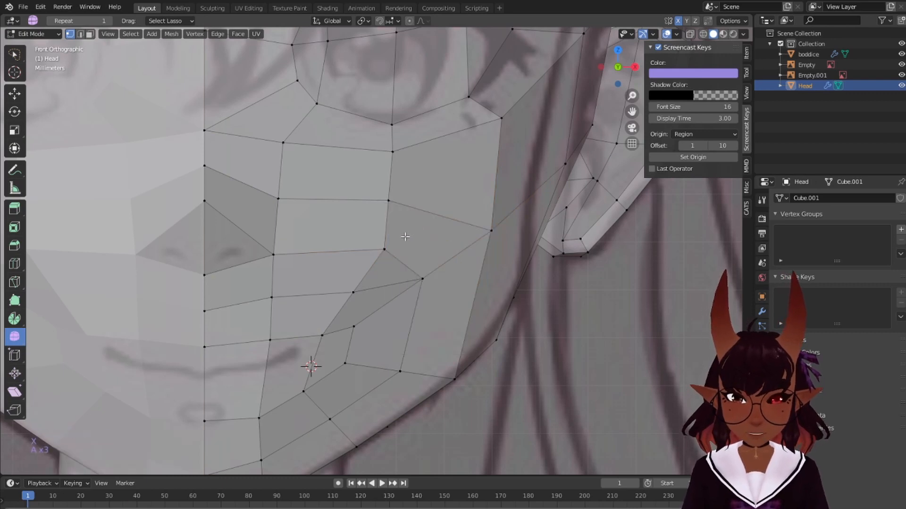
Examine the reworked cheek and mouth topology from the side and in front view
{"action": "scroll", "coordinate": [404, 237], "scroll_direction": "down", "scroll_amount": 2}
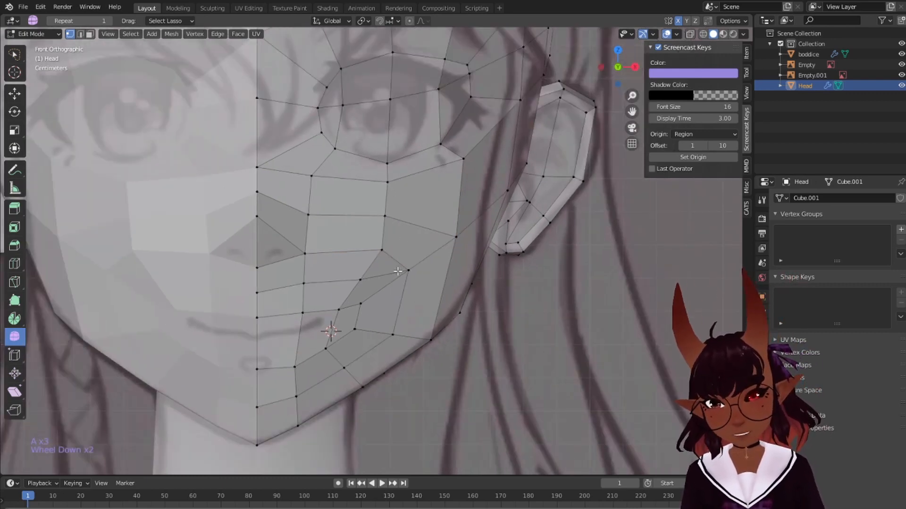
{"action": "scroll", "coordinate": [418, 298], "scroll_direction": "down", "scroll_amount": 2}
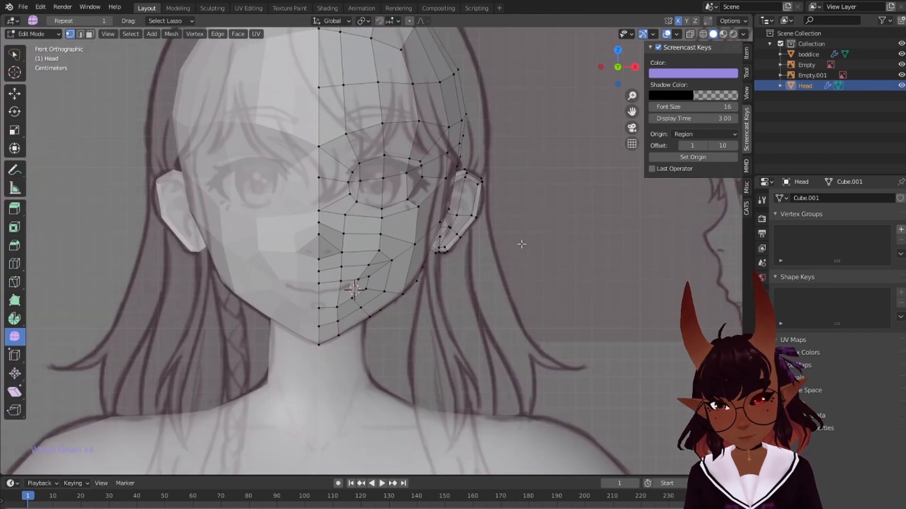
{"action": "middle_click_drag", "start_coordinate": [422, 288], "coordinate": [457, 233]}
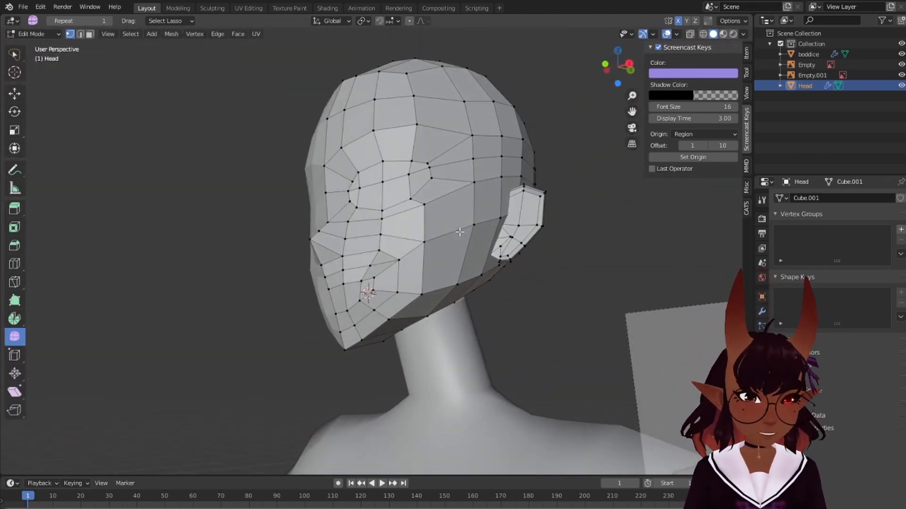
{"action": "middle_click_drag", "start_coordinate": [490, 215], "coordinate": [492, 242]}
{"action": "key", "text": "KP_1"}
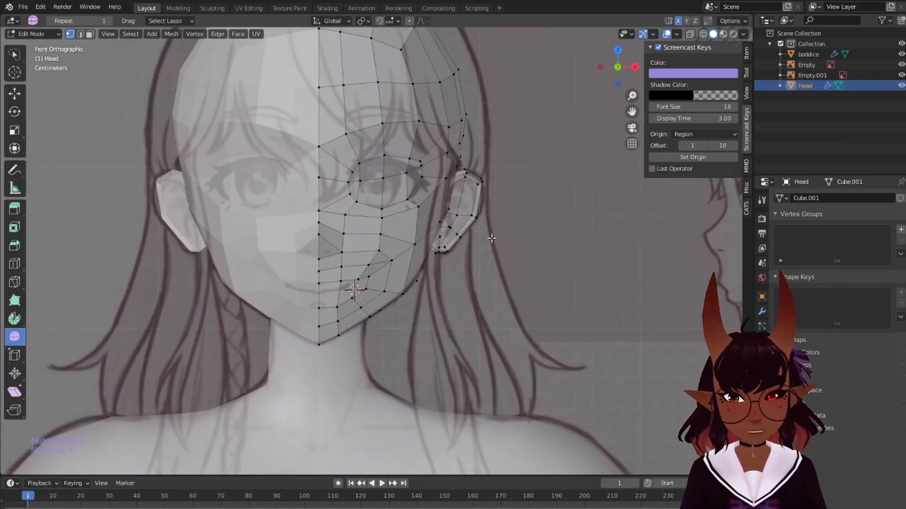
{"action": "scroll", "coordinate": [429, 236], "scroll_direction": "up", "scroll_amount": 5}
{"action": "middle_click_drag", "start_coordinate": [395, 251], "coordinate": [438, 242], "text": "shift"}
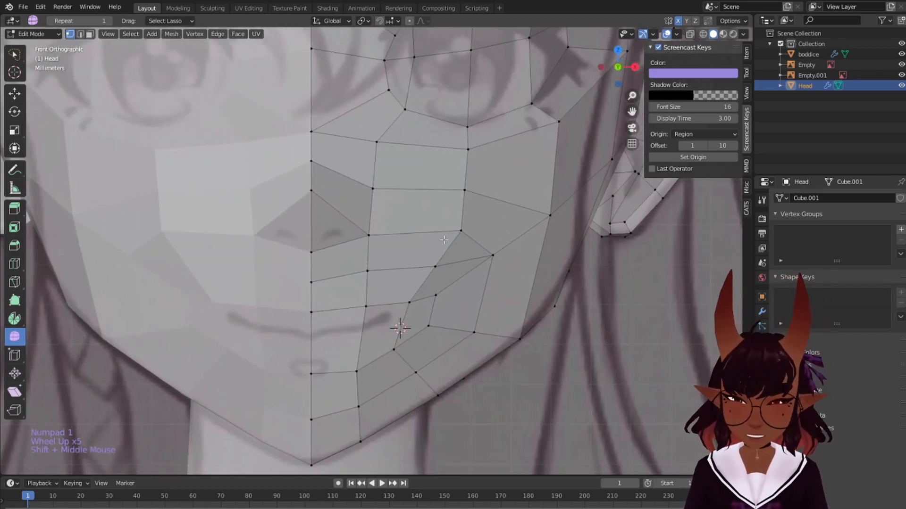
{"action": "scroll", "coordinate": [463, 228], "scroll_direction": "down", "scroll_amount": 3}
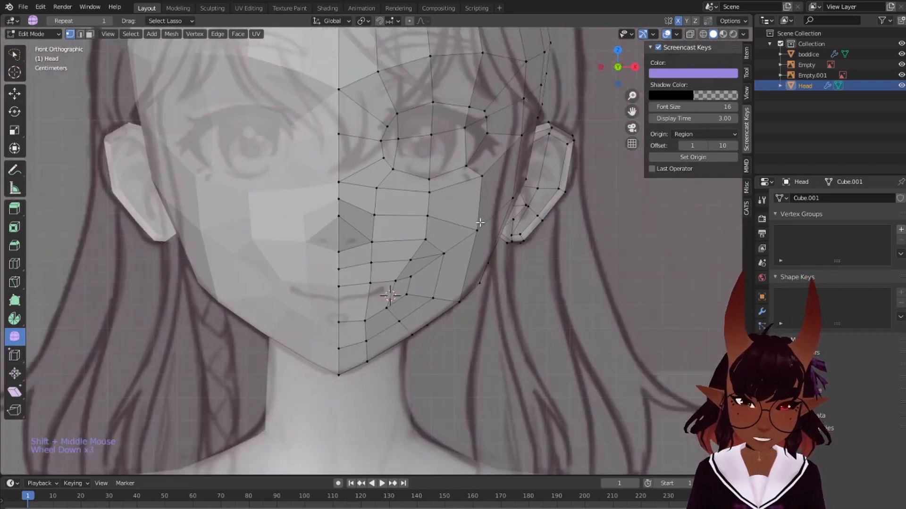
{"action": "scroll", "coordinate": [479, 223], "scroll_direction": "up", "scroll_amount": 2}
{"action": "scroll", "coordinate": [480, 223], "scroll_direction": "up", "scroll_amount": 1}
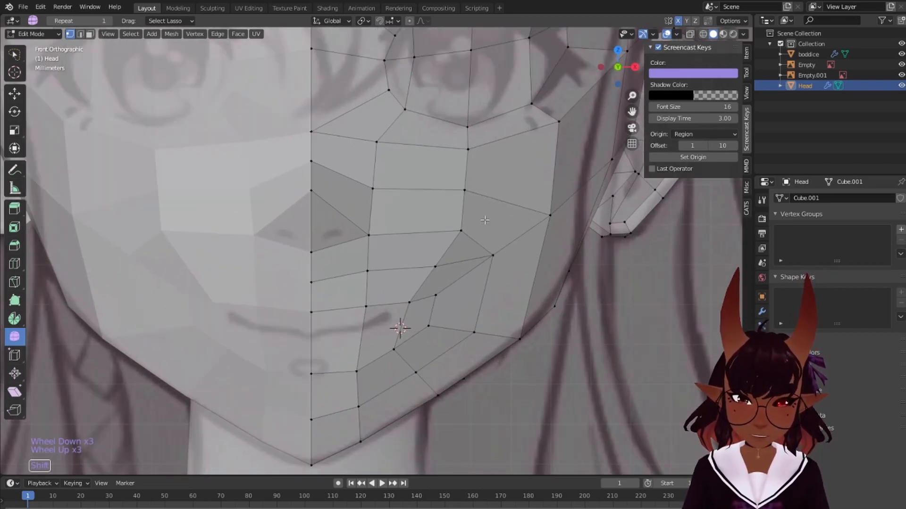
{"action": "middle_click_drag", "start_coordinate": [480, 223], "coordinate": [358, 218], "text": "shift"}
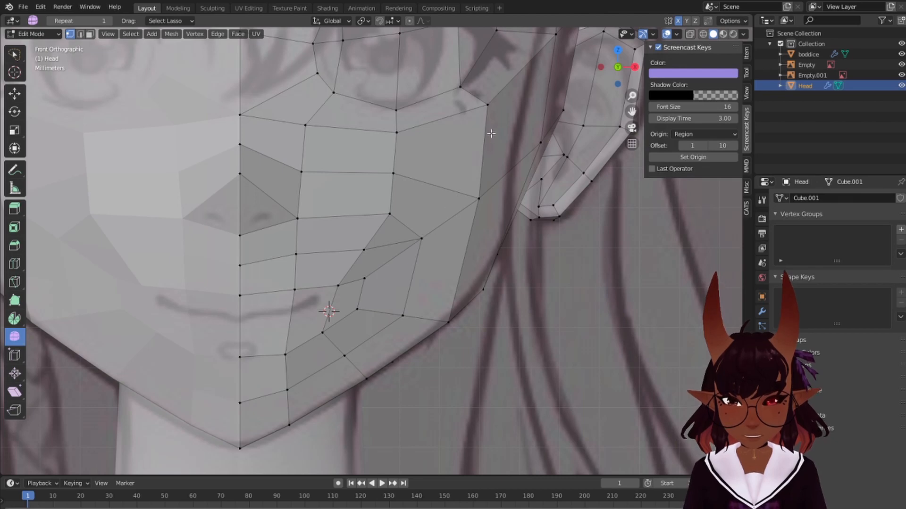
Slide the outer corner vertex of the mouth loop about 0.07 down its edge toward the jaw, and deselect everything
{"action": "scroll", "coordinate": [486, 201], "scroll_direction": "down", "scroll_amount": 1}
{"action": "scroll", "coordinate": [444, 250], "scroll_direction": "up", "scroll_amount": 2}
{"action": "middle_click_drag", "start_coordinate": [445, 250], "coordinate": [455, 178], "text": "shift"}
{"action": "right_click", "coordinate": [442, 190]}
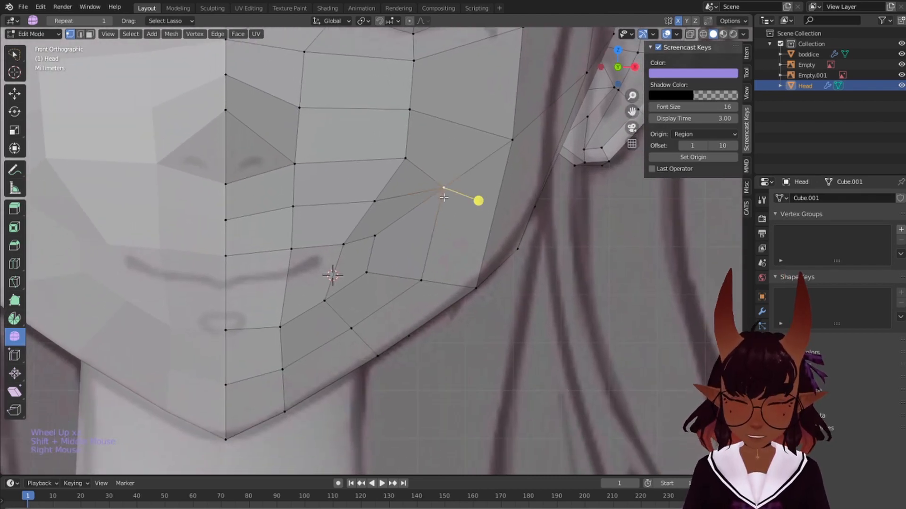
{"action": "key", "text": "g"}
{"action": "key", "text": "g"}
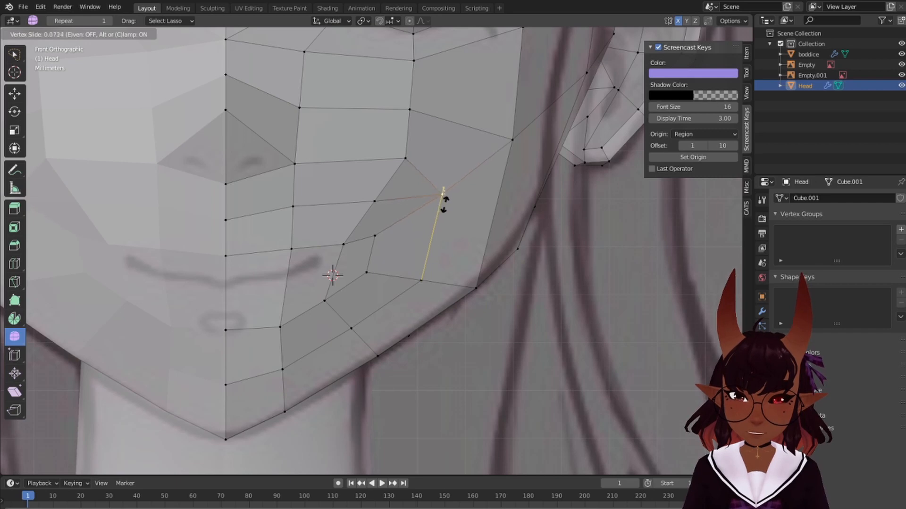
{"action": "left_click", "coordinate": [447, 194]}
{"action": "scroll", "coordinate": [517, 180], "scroll_direction": "down", "scroll_amount": 1}
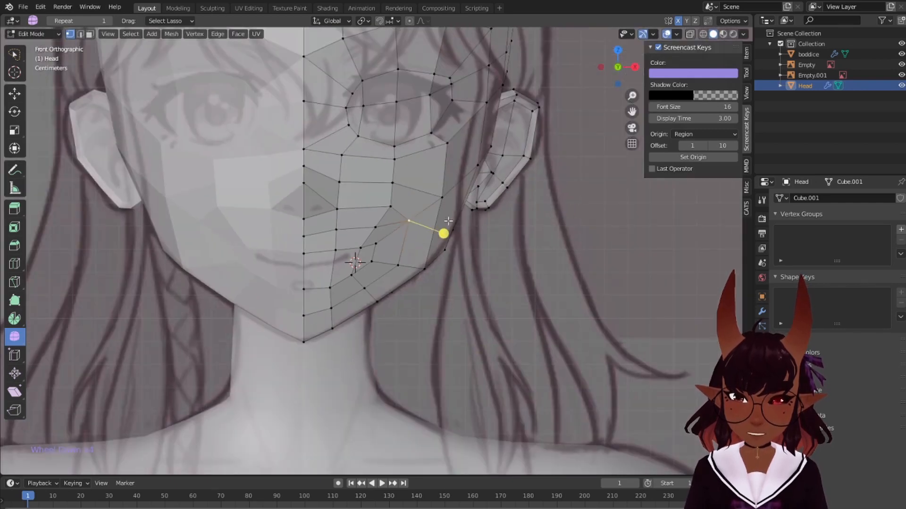
{"action": "key", "text": "a"}
{"action": "key", "text": "a"}
{"action": "key", "text": "a"}
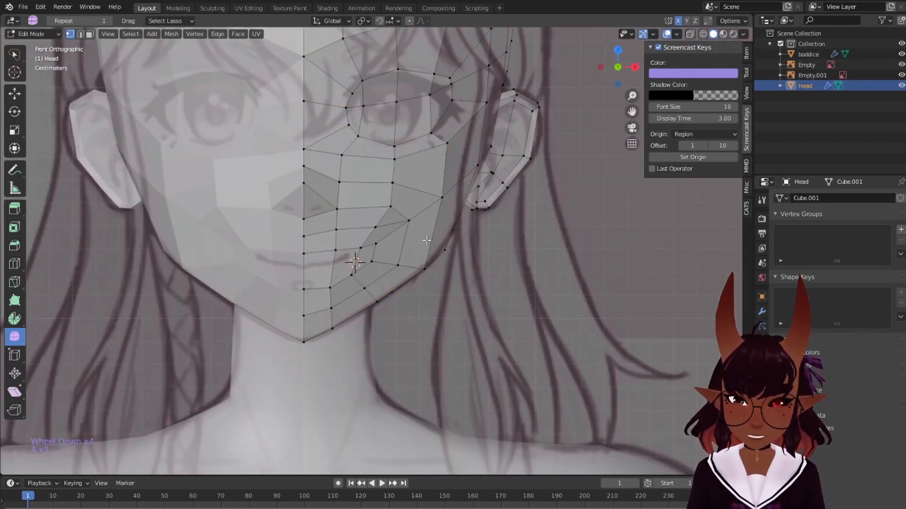
Add one centred edge loop running from the mouth centre through the mouth corner and cheek around the head, leaving nothing selected
{"action": "scroll", "coordinate": [376, 258], "scroll_direction": "up", "scroll_amount": 1}
{"action": "key", "text": "ctrl+r"}
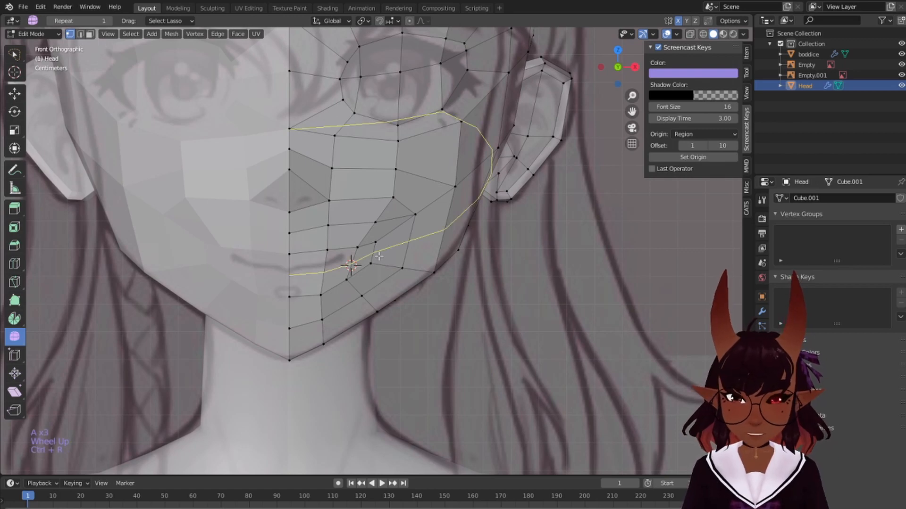
{"action": "left_click", "coordinate": [379, 256]}
{"action": "right_click", "coordinate": [379, 256]}
{"action": "key", "text": "a"}
{"action": "key", "text": "a"}
{"action": "key", "text": "a"}
Slide the new loop's vertex just outside the mouth corner outward along its edge by about 0.26
{"action": "scroll", "coordinate": [376, 254], "scroll_direction": "up", "scroll_amount": 2}
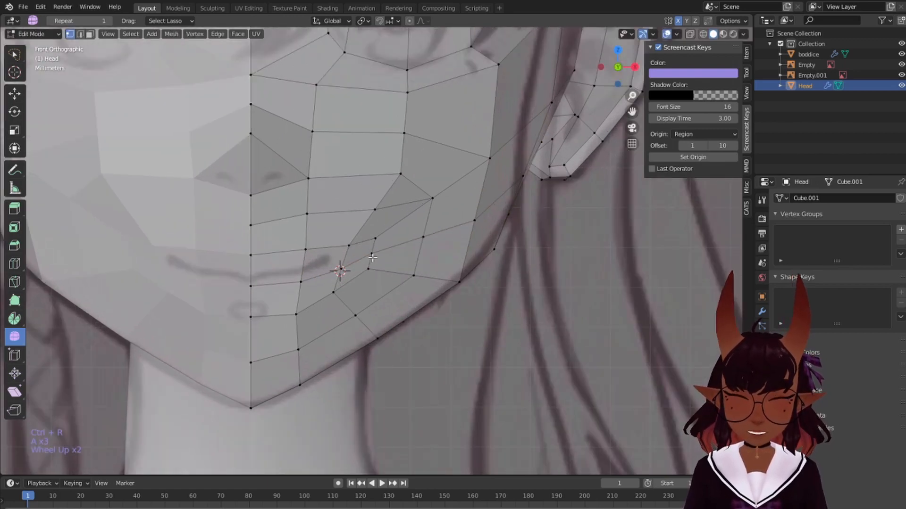
{"action": "right_click", "coordinate": [373, 254]}
{"action": "key", "text": "g"}
{"action": "key", "text": "g"}
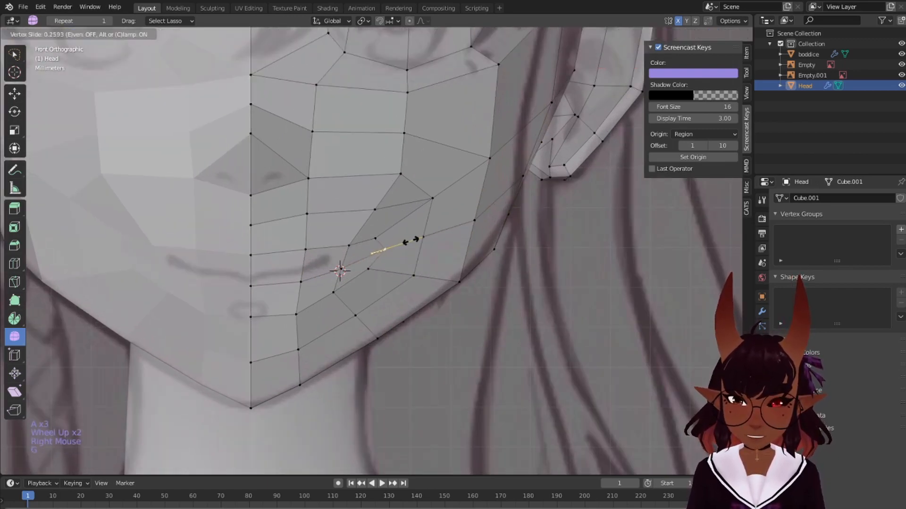
{"action": "left_click", "coordinate": [411, 241]}
Slide the new loop's next vertex on the cheek outward along its edge by about 0.22, and deselect everything
{"action": "right_click", "coordinate": [427, 234]}
{"action": "key", "text": "g"}
{"action": "key", "text": "g"}
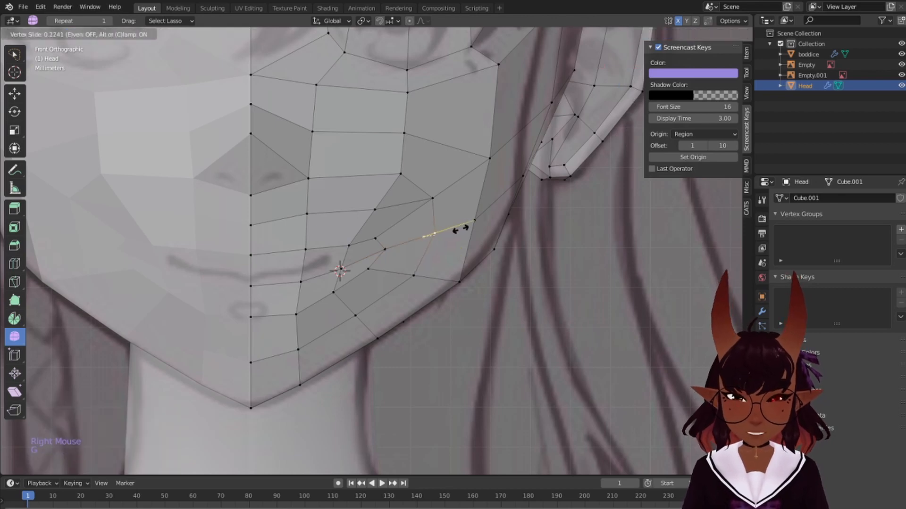
{"action": "left_click", "coordinate": [460, 229]}
{"action": "key", "text": "a"}
{"action": "key", "text": "a"}
{"action": "key", "text": "a"}
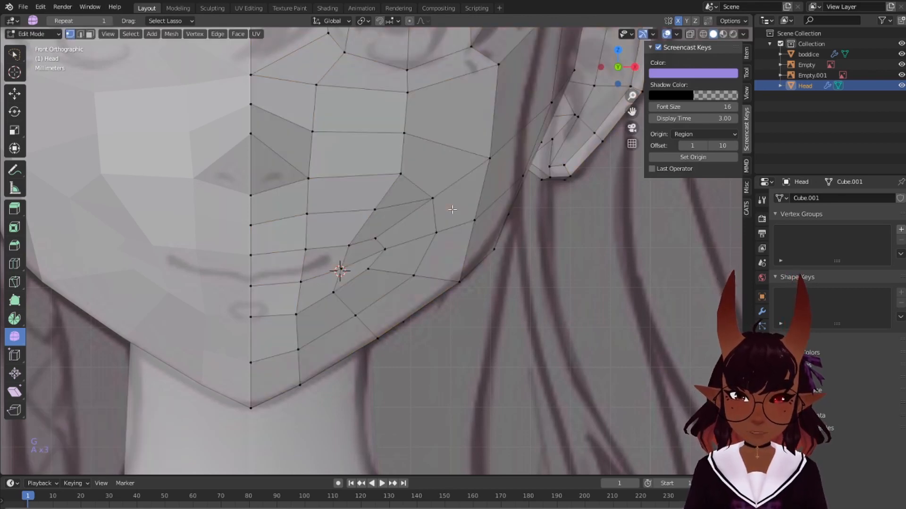
{"action": "scroll", "coordinate": [479, 194], "scroll_direction": "up", "scroll_amount": 1}
{"action": "middle_click_drag", "start_coordinate": [480, 192], "coordinate": [446, 202], "text": "shift"}
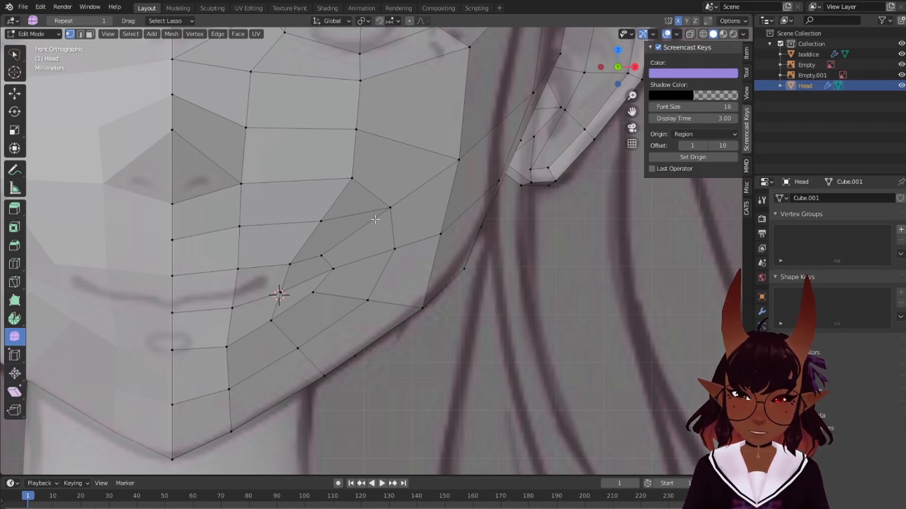
{"action": "key", "text": "k"}
{"action": "left_click", "coordinate": [352, 178]}
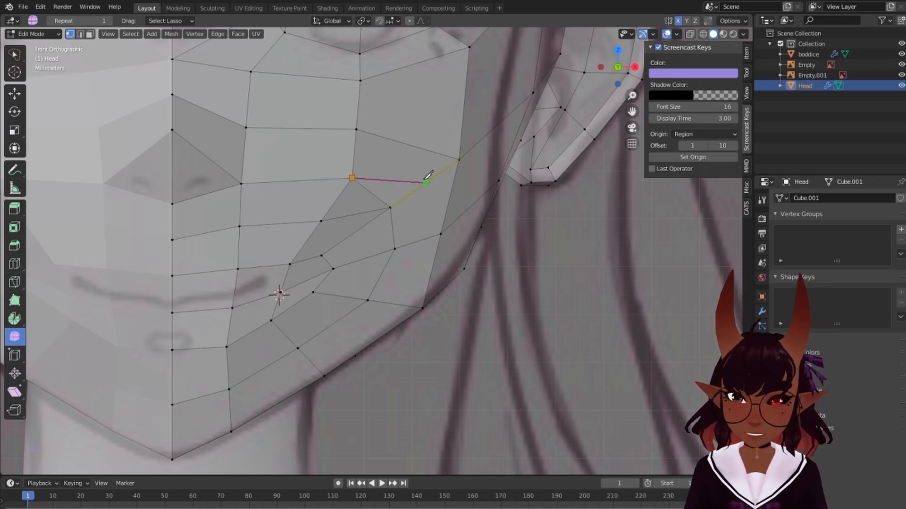
{"action": "left_click", "coordinate": [424, 183]}
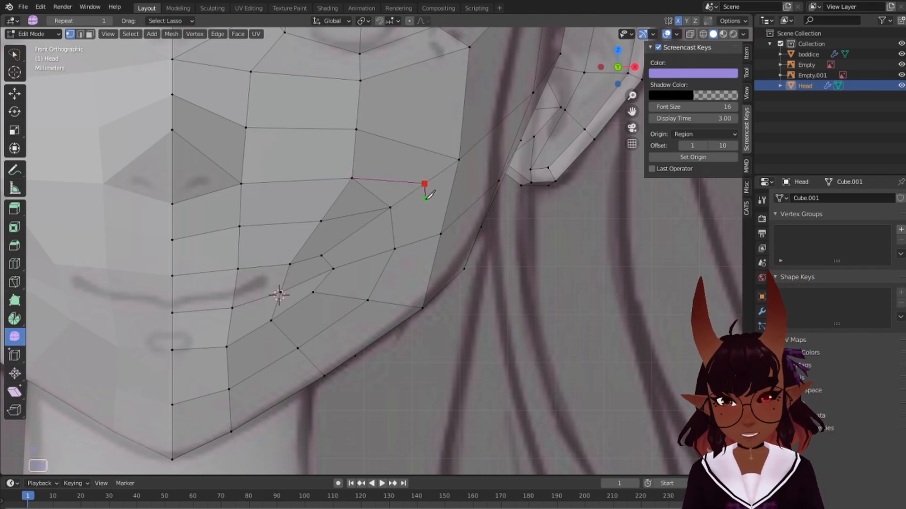
{"action": "left_click", "coordinate": [417, 241]}
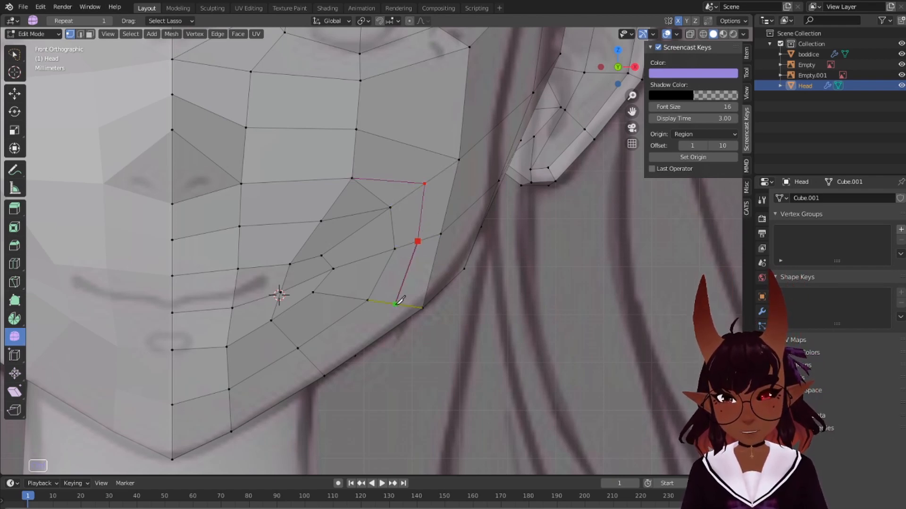
{"action": "left_click", "coordinate": [395, 304]}
{"action": "left_click", "coordinate": [311, 362]}
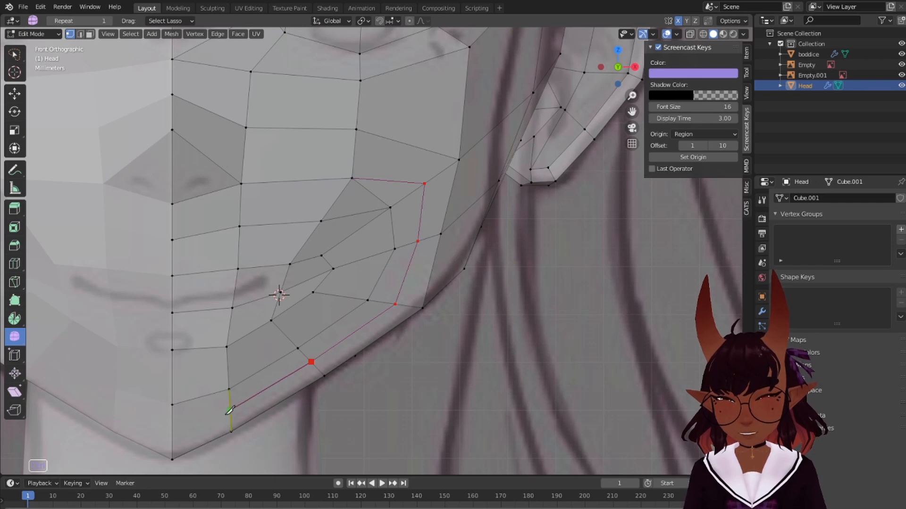
{"action": "key", "text": "Escape"}
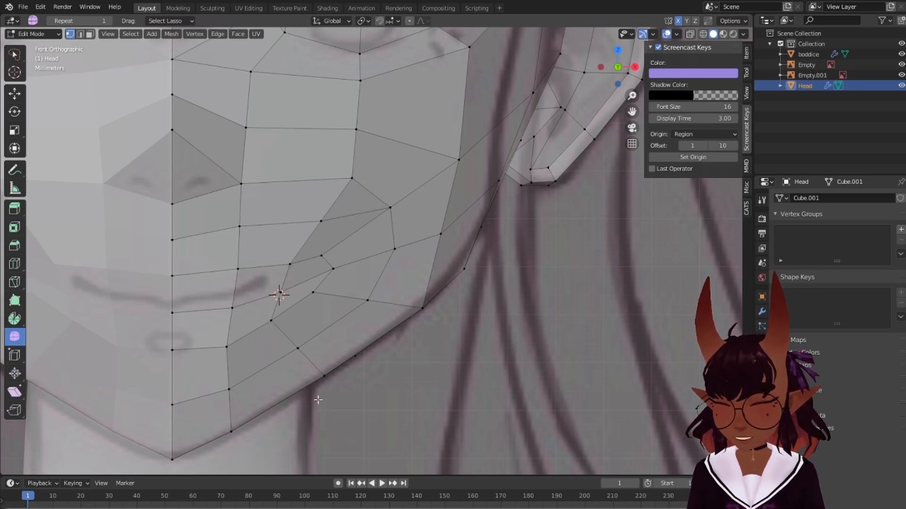
Knife-cut a new edge line from the cheek vertex beside the nose down across the cheek and along the jaw to the chin's centre line
{"action": "left_click", "coordinate": [353, 178]}
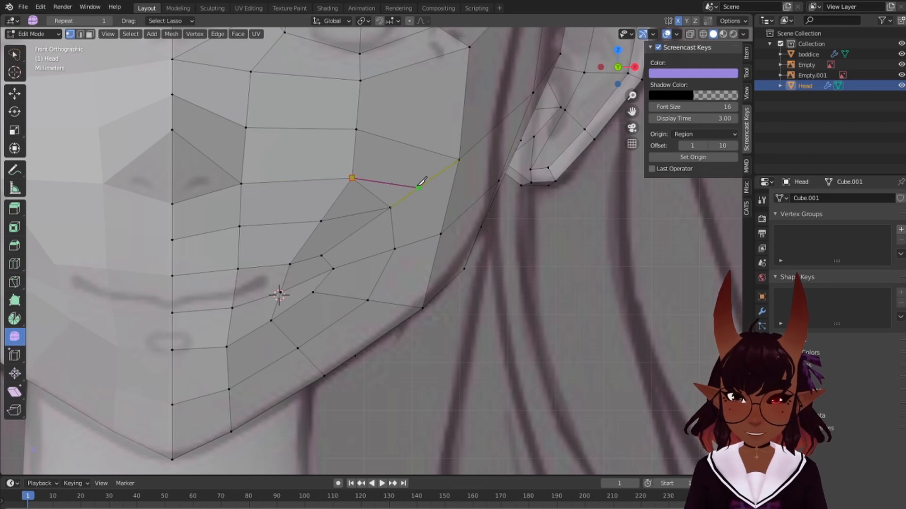
{"action": "left_click", "coordinate": [424, 183]}
{"action": "left_click", "coordinate": [417, 242]}
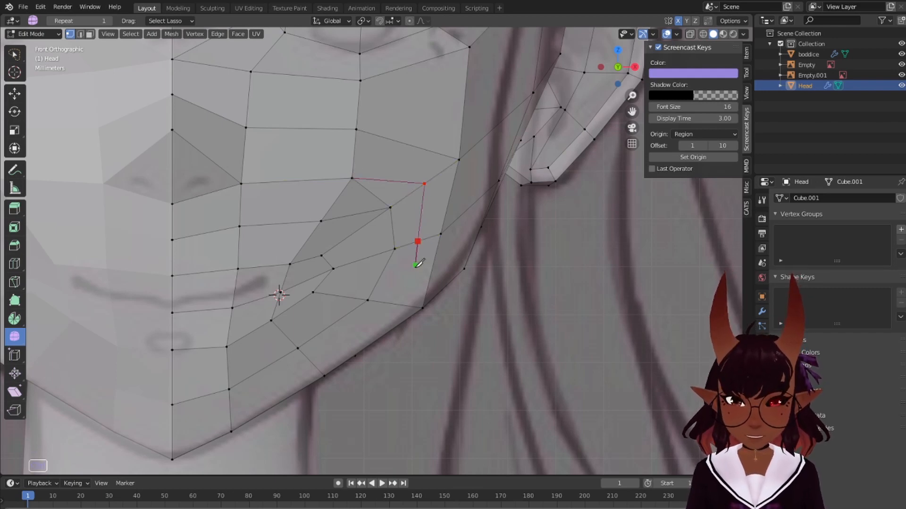
{"action": "left_click", "coordinate": [395, 304]}
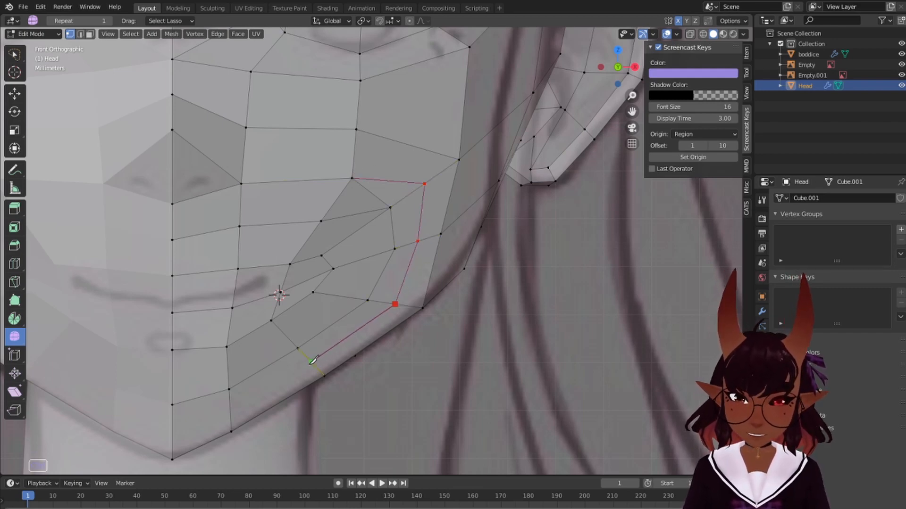
{"action": "left_click", "coordinate": [311, 363]}
{"action": "left_click", "coordinate": [229, 411]}
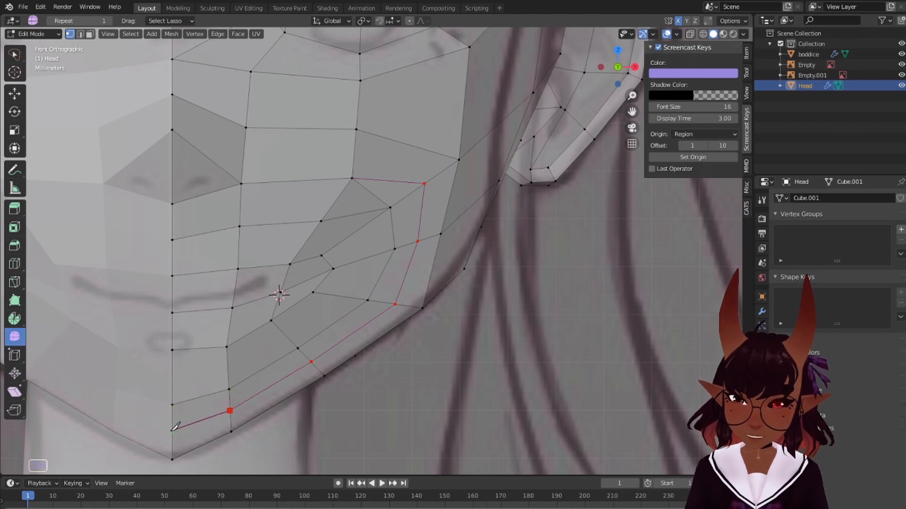
{"action": "left_click", "coordinate": [172, 432]}
{"action": "key", "text": "Return"}
Dissolve the diagonal edge joining the cheek vertex beside the nose to the upper outer vertex of the mouth ring
{"action": "right_click", "coordinate": [361, 192]}
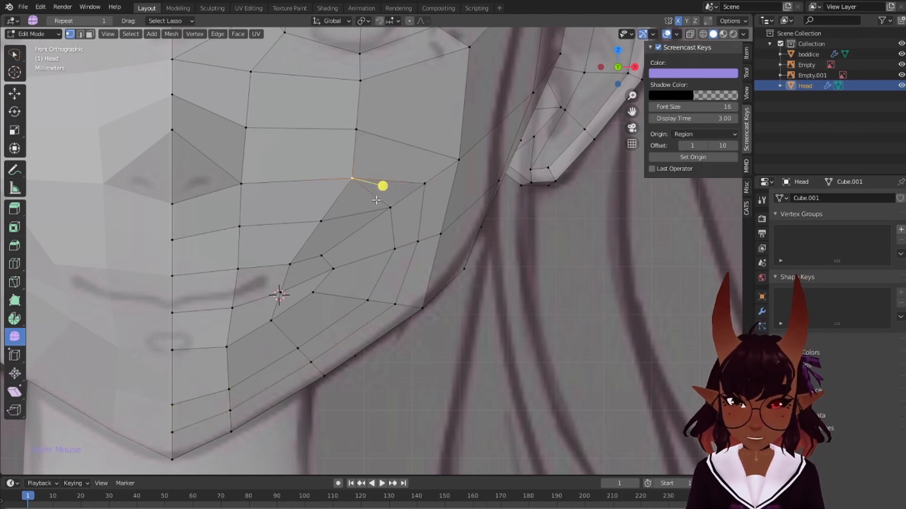
{"action": "right_click", "coordinate": [385, 206], "text": "shift"}
{"action": "key", "text": "x"}
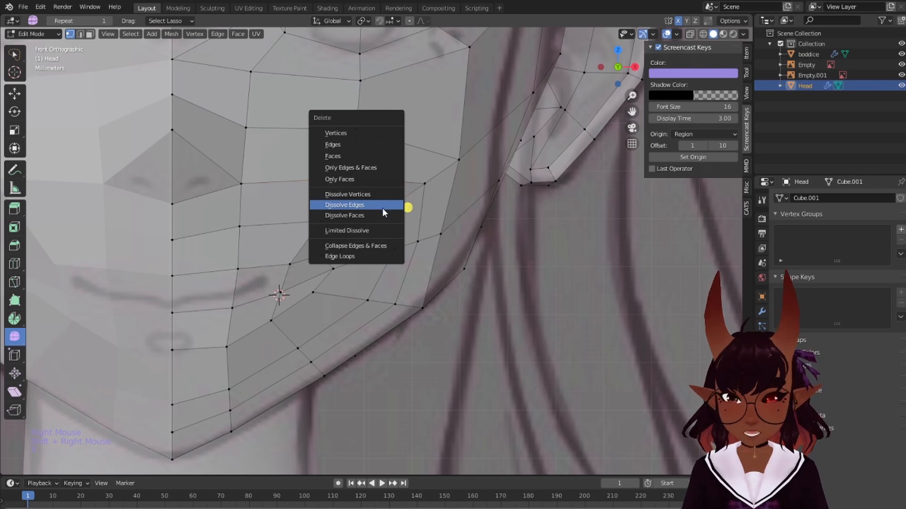
{"action": "left_click", "coordinate": [382, 206]}
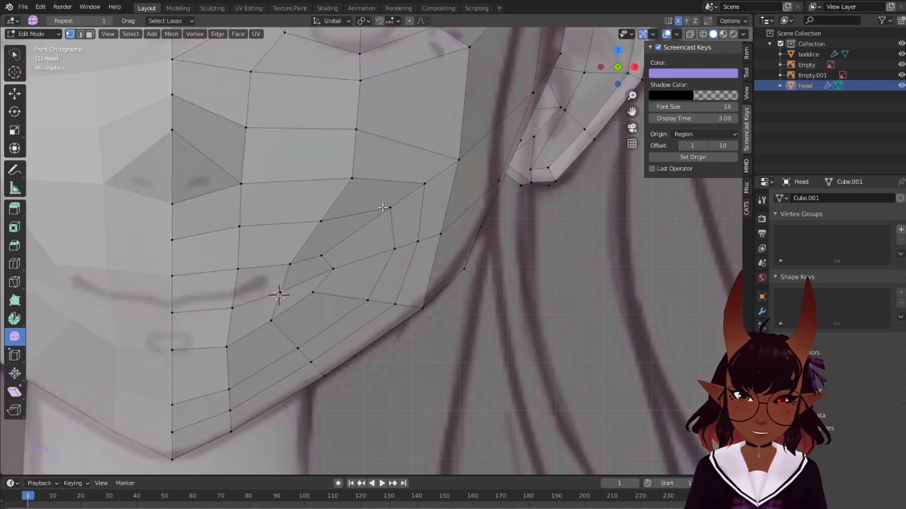
Smooth the vertices of all concentric mouth loops, from the lips out to the new cheek and chin line, by 0.187, and deselect everything
{"action": "scroll", "coordinate": [462, 178], "scroll_direction": "down", "scroll_amount": 5}
{"action": "scroll", "coordinate": [462, 178], "scroll_direction": "up", "scroll_amount": 2}
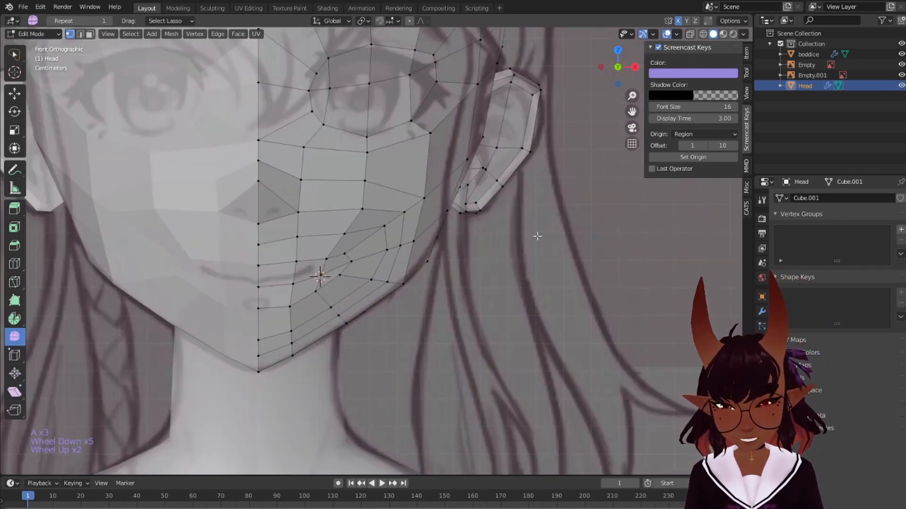
{"action": "middle_click_drag", "start_coordinate": [537, 236], "coordinate": [512, 232]}
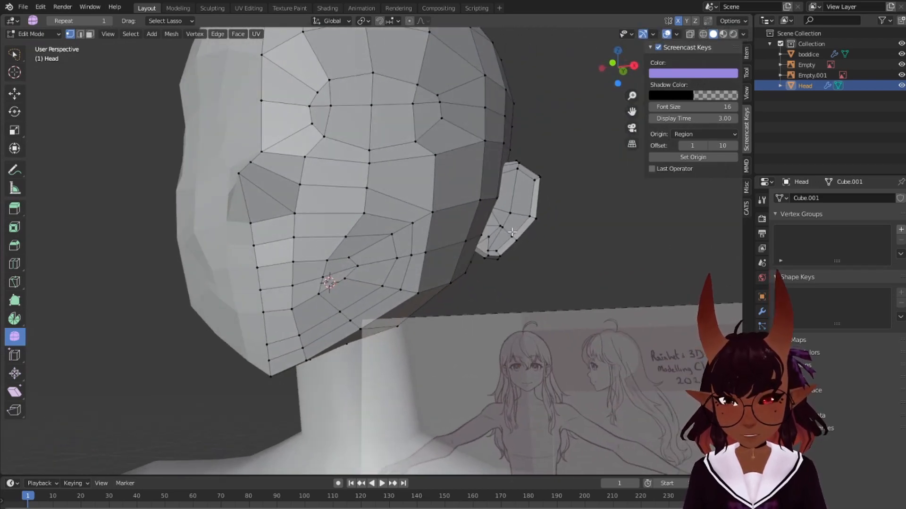
{"action": "key", "text": "KP_3"}
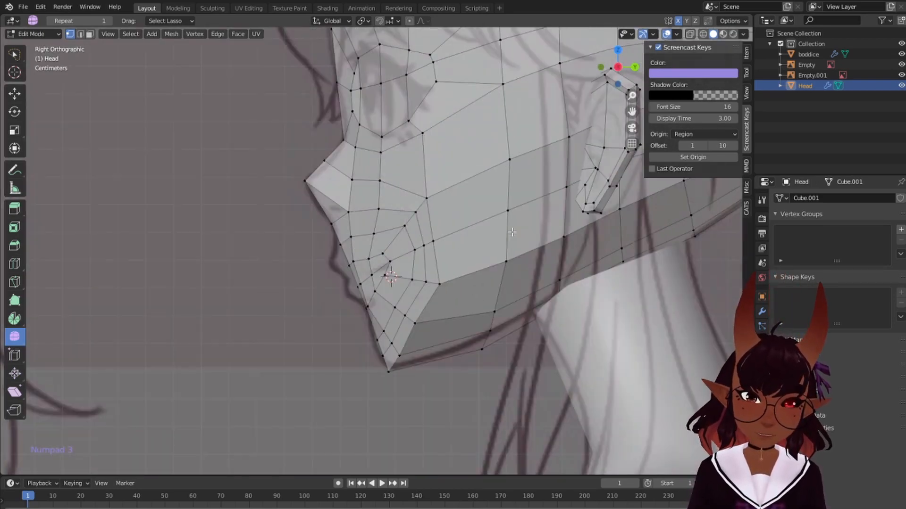
{"action": "key", "text": "KP_1"}
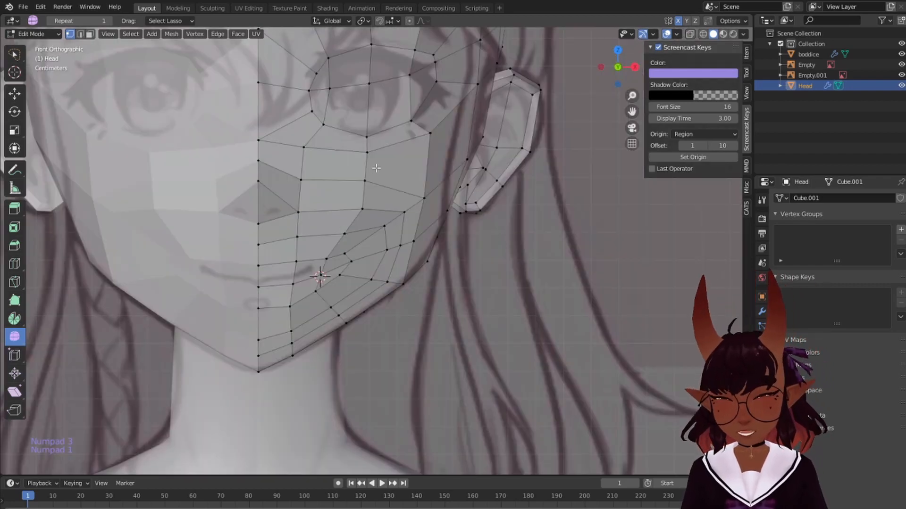
{"action": "left_click", "coordinate": [387, 228]}
{"action": "right_click", "coordinate": [313, 266], "text": "alt"}
{"action": "scroll", "coordinate": [309, 264], "scroll_direction": "up", "scroll_amount": 3}
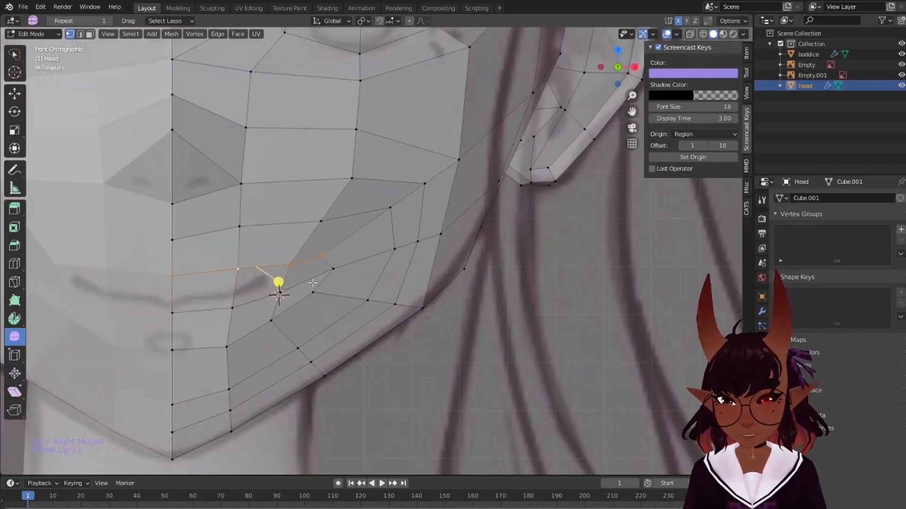
{"action": "right_click", "coordinate": [258, 325], "text": "alt+shift"}
{"action": "right_click", "coordinate": [348, 233], "text": "alt+shift"}
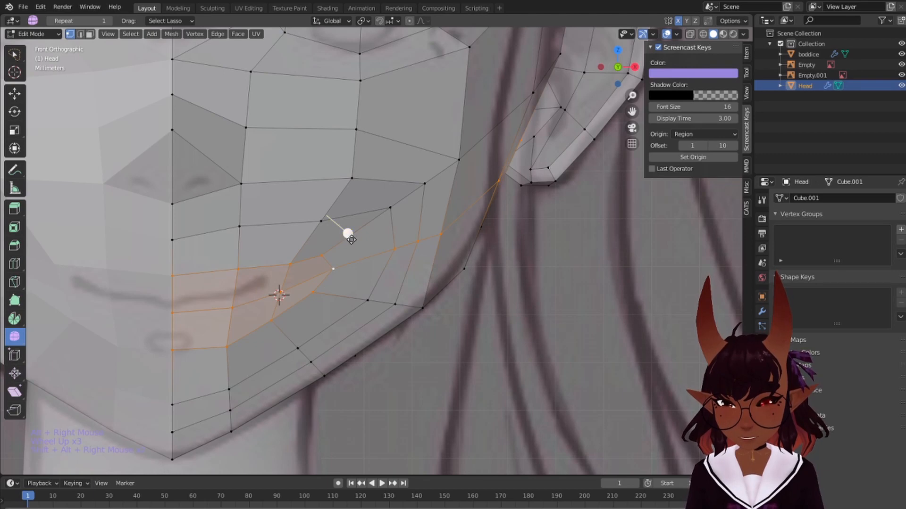
{"action": "key", "text": "ctrl+z"}
{"action": "right_click", "coordinate": [335, 271], "text": "shift"}
{"action": "right_click", "coordinate": [286, 293], "text": "shift"}
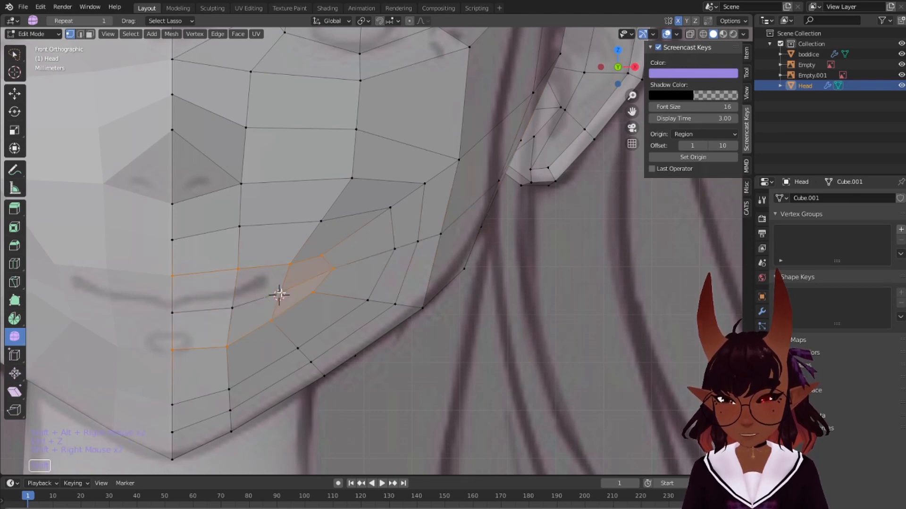
{"action": "right_click", "coordinate": [249, 310], "text": "shift"}
{"action": "right_click", "coordinate": [187, 312], "text": "shift"}
{"action": "right_click", "coordinate": [192, 236], "text": "shift"}
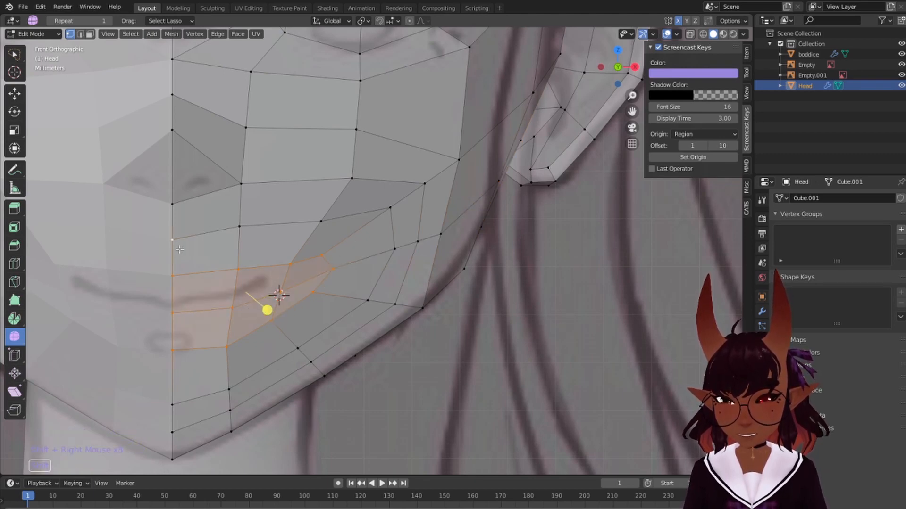
{"action": "right_click", "coordinate": [222, 231], "text": "shift"}
{"action": "right_click", "coordinate": [320, 225], "text": "shift"}
{"action": "right_click", "coordinate": [387, 213], "text": "shift"}
{"action": "right_click", "coordinate": [394, 248], "text": "shift"}
{"action": "right_click", "coordinate": [368, 300], "text": "shift"}
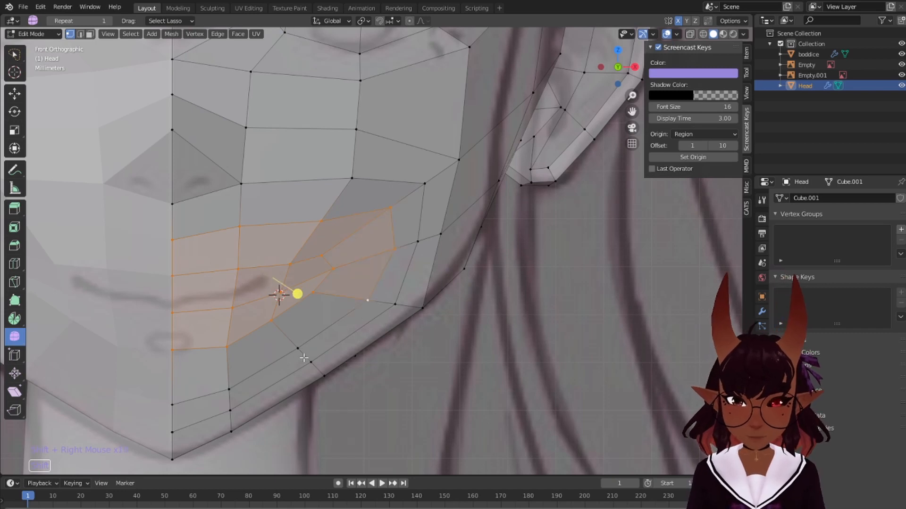
{"action": "right_click", "coordinate": [298, 349], "text": "shift"}
{"action": "right_click", "coordinate": [229, 390], "text": "shift"}
{"action": "right_click", "coordinate": [172, 405], "text": "shift"}
{"action": "right_click", "coordinate": [172, 432], "text": "shift"}
{"action": "right_click", "coordinate": [231, 411], "text": "shift"}
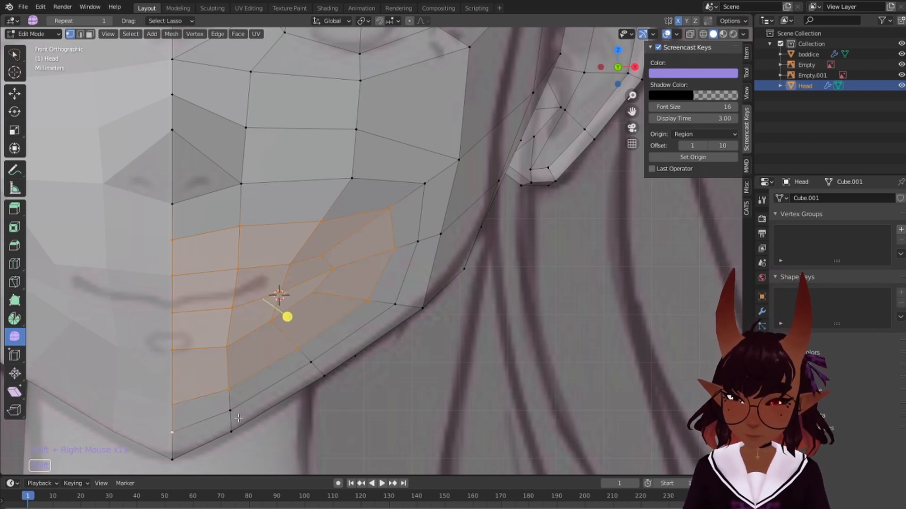
{"action": "right_click", "coordinate": [310, 363], "text": "shift"}
{"action": "right_click", "coordinate": [395, 304], "text": "shift"}
{"action": "right_click", "coordinate": [418, 241], "text": "shift"}
{"action": "right_click", "coordinate": [424, 183], "text": "shift"}
{"action": "right_click", "coordinate": [351, 178], "text": "shift"}
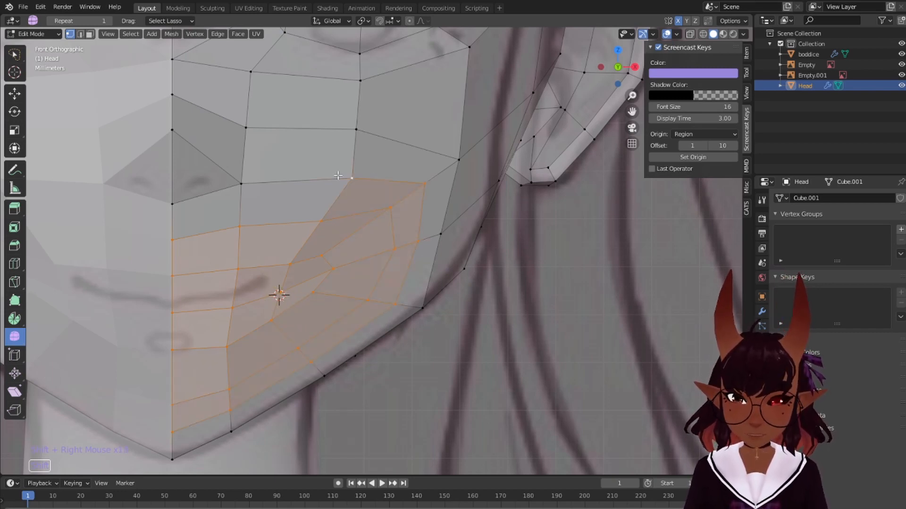
{"action": "right_click", "coordinate": [242, 185], "text": "shift"}
{"action": "mouse_move", "coordinate": [308, 311]}
{"action": "left_mouse_down"}
{"action": "mouse_move", "coordinate": [431, 146]}
{"action": "mouse_move", "coordinate": [344, 259]}
{"action": "mouse_move", "coordinate": [421, 173]}
{"action": "mouse_move", "coordinate": [310, 304]}
{"action": "left_mouse_up"}
{"action": "left_click_drag", "start_coordinate": [338, 276], "coordinate": [338, 276]}
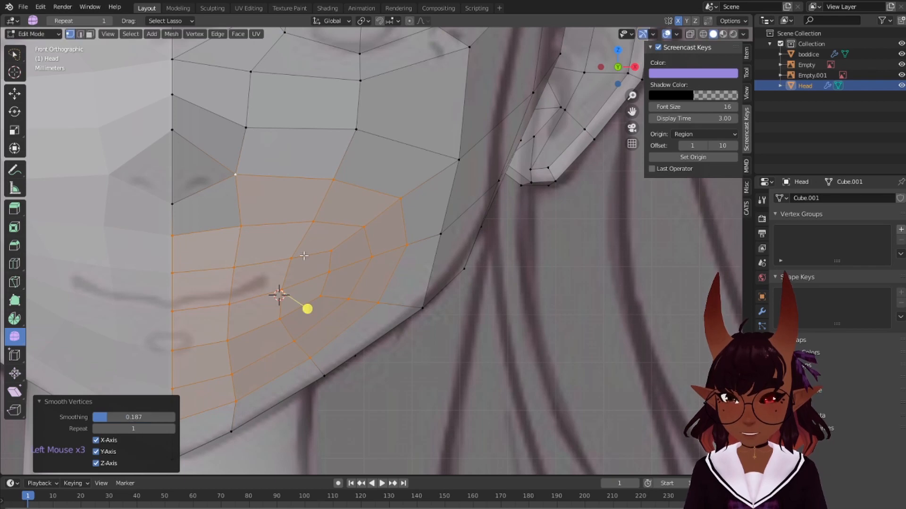
{"action": "key", "text": "a"}
{"action": "key", "text": "a"}
{"action": "key", "text": "a"}
Slide the vertex just outside the mouth corner outward along its edge, and deselect everything
{"action": "right_click", "coordinate": [336, 274]}
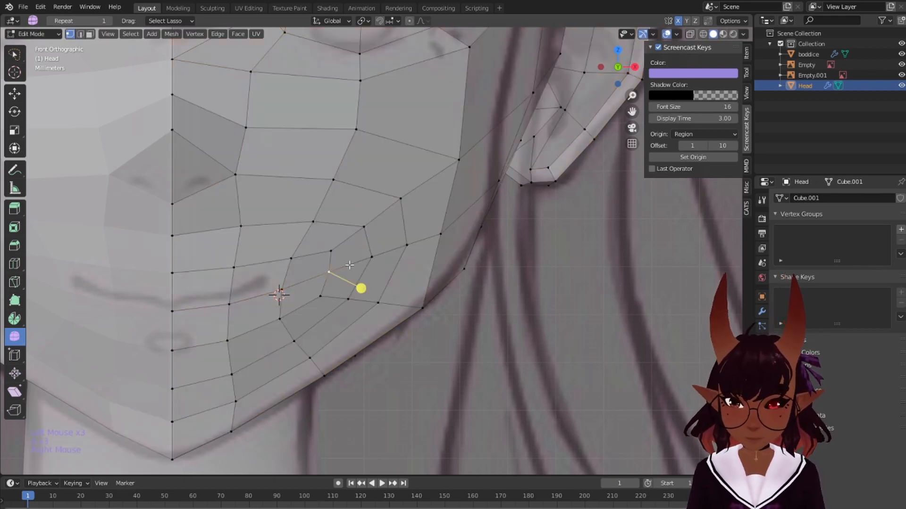
{"action": "key", "text": "g"}
{"action": "key", "text": "g"}
{"action": "key", "text": "Return"}
{"action": "scroll", "coordinate": [367, 161], "scroll_direction": "down", "scroll_amount": 6}
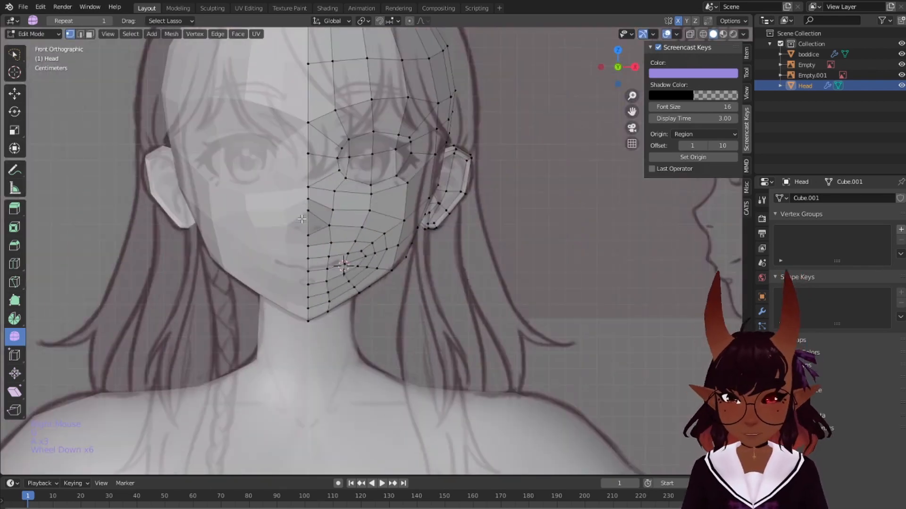
{"action": "middle_click_drag", "start_coordinate": [367, 161], "coordinate": [510, 365]}
{"action": "key", "text": "KP_1"}
{"action": "key", "text": "a"}
{"action": "key", "text": "a"}
{"action": "key", "text": "a"}
Select all the faces filling the eye socket, save the file, and delete those faces to open the eye hole
{"action": "scroll", "coordinate": [523, 210], "scroll_direction": "up", "scroll_amount": 3}
{"action": "scroll", "coordinate": [509, 366], "scroll_direction": "up", "scroll_amount": 1}
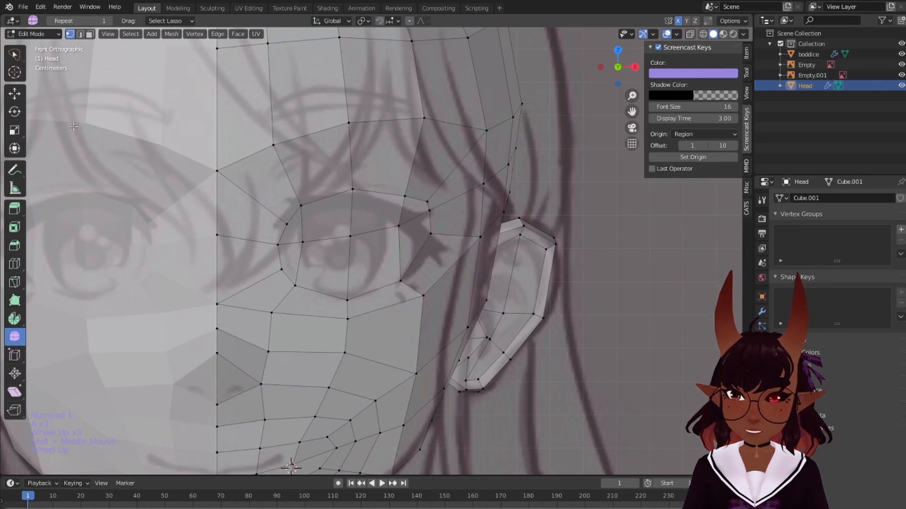
{"action": "left_click", "coordinate": [90, 34]}
{"action": "right_click", "coordinate": [293, 228]}
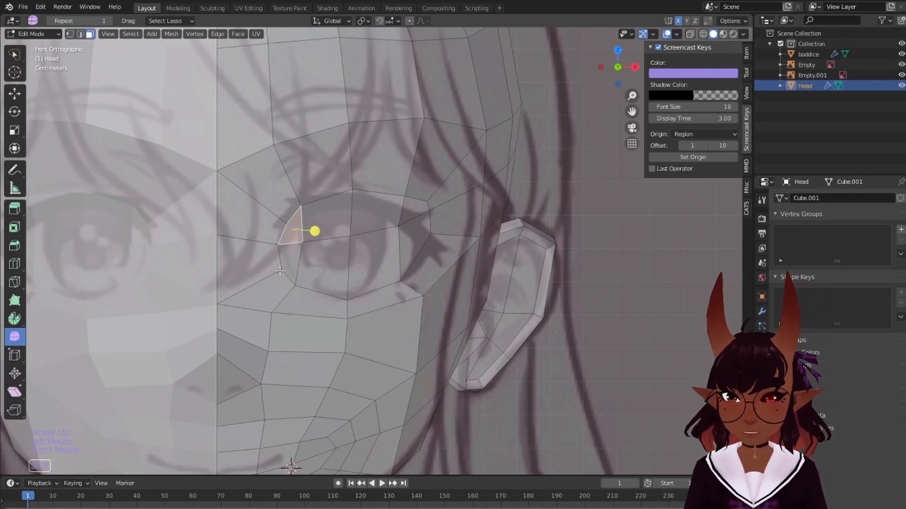
{"action": "right_click", "coordinate": [283, 278], "text": "shift"}
{"action": "key", "text": "ctrl+z"}
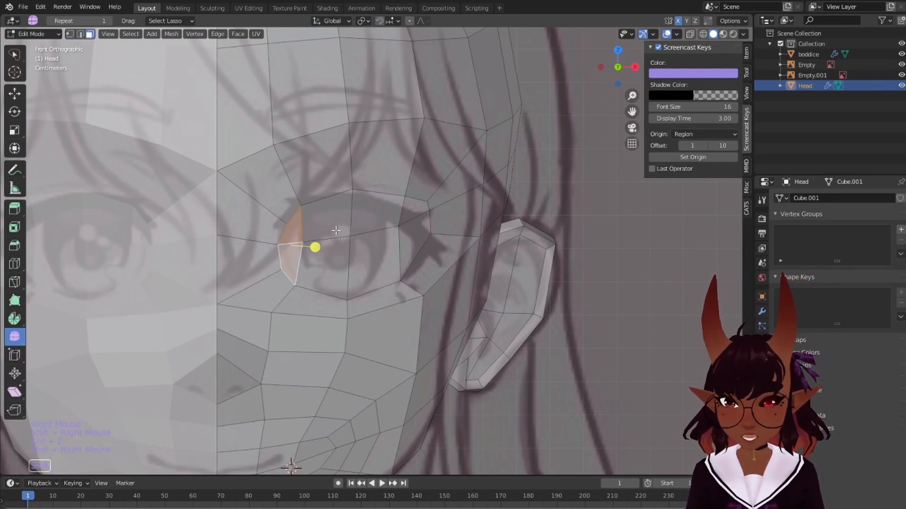
{"action": "right_click", "coordinate": [321, 271], "text": "shift"}
{"action": "right_click", "coordinate": [326, 217], "text": "shift"}
{"action": "right_click", "coordinate": [373, 269], "text": "shift"}
{"action": "right_click", "coordinate": [375, 212], "text": "shift"}
{"action": "right_click", "coordinate": [410, 214], "text": "shift"}
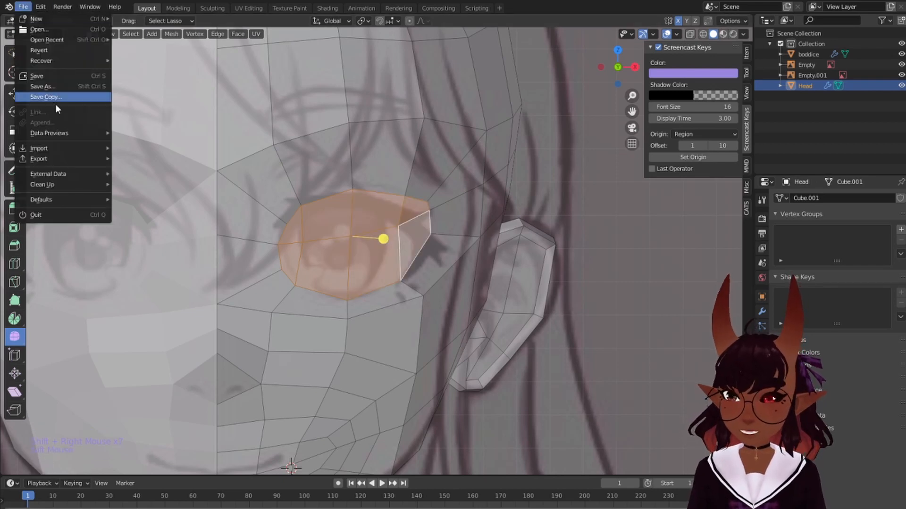
{"action": "left_click", "coordinate": [56, 74]}
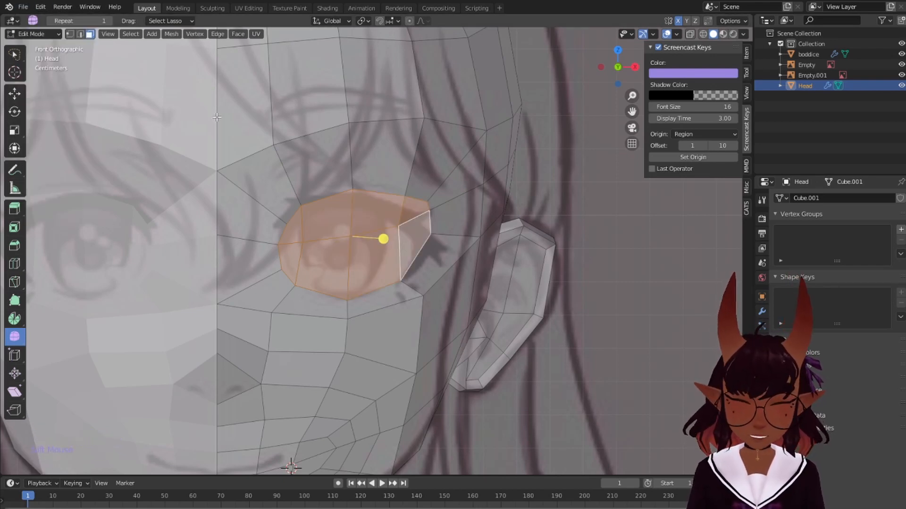
{"action": "key", "text": "Delete"}
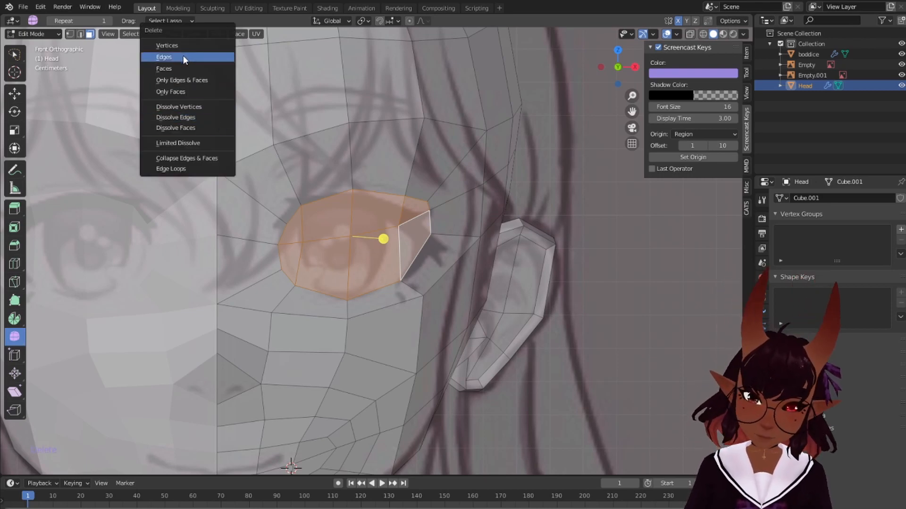
{"action": "left_click", "coordinate": [182, 68]}
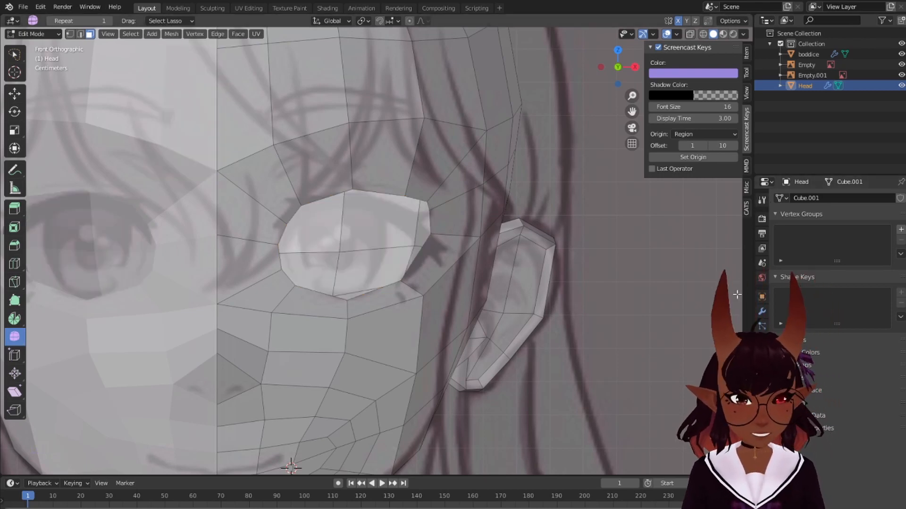
Add a Subdivision Surface modifier to the Head and inspect the smoothed shape from an angle with nothing selected
{"action": "left_click", "coordinate": [761, 311]}
{"action": "left_click", "coordinate": [824, 200]}
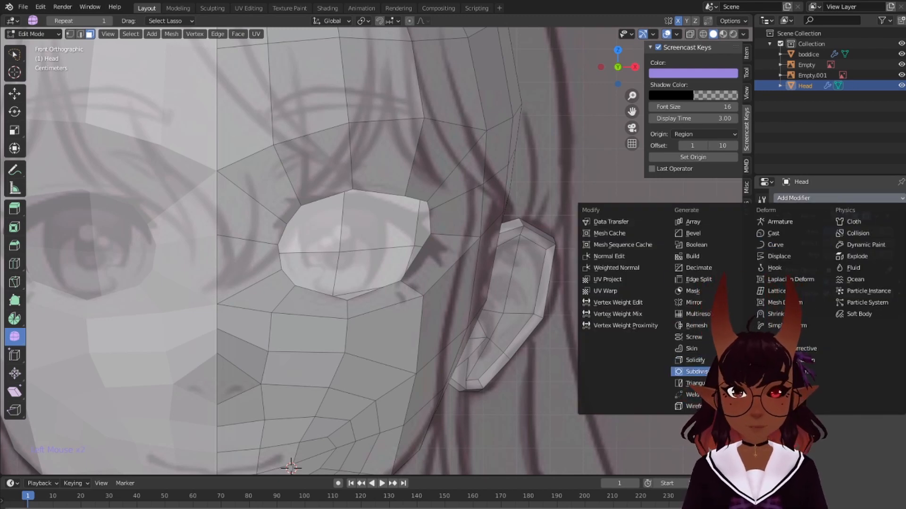
{"action": "left_click", "coordinate": [693, 372]}
{"action": "scroll", "coordinate": [431, 273], "scroll_direction": "down", "scroll_amount": 2}
{"action": "key", "text": "a"}
{"action": "key", "text": "a"}
{"action": "key", "text": "a"}
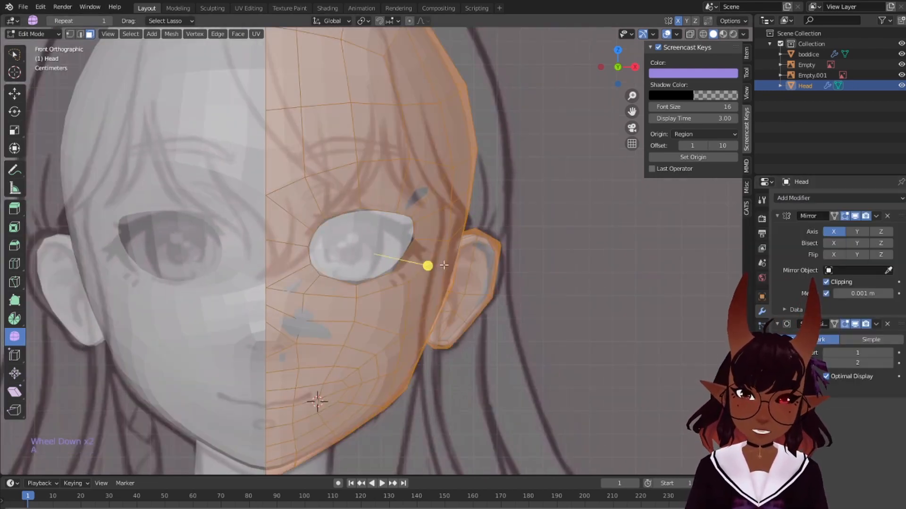
{"action": "middle_click_drag", "start_coordinate": [432, 267], "coordinate": [558, 250]}
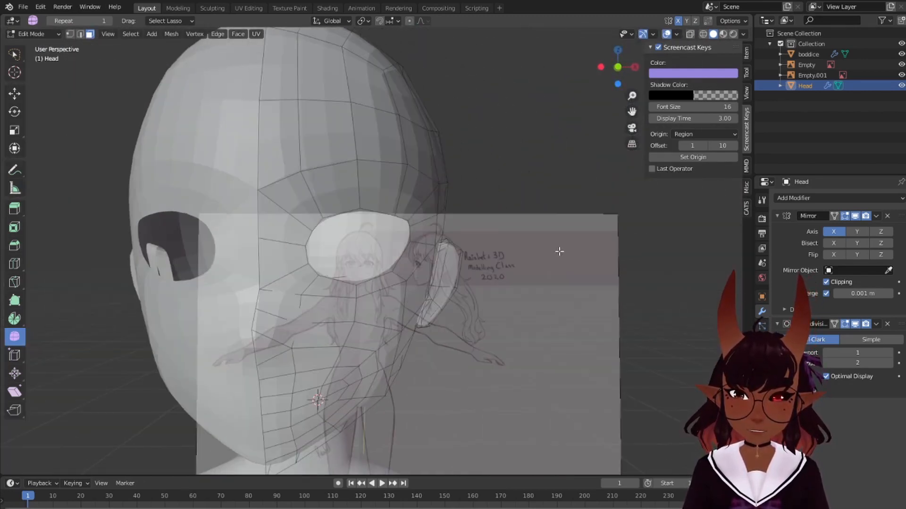
Remove the Subdivision Surface modifier from the Head, leaving nothing selected
{"action": "left_click", "coordinate": [887, 324]}
{"action": "key", "text": "a"}
{"action": "key", "text": "a"}
{"action": "key", "text": "a"}
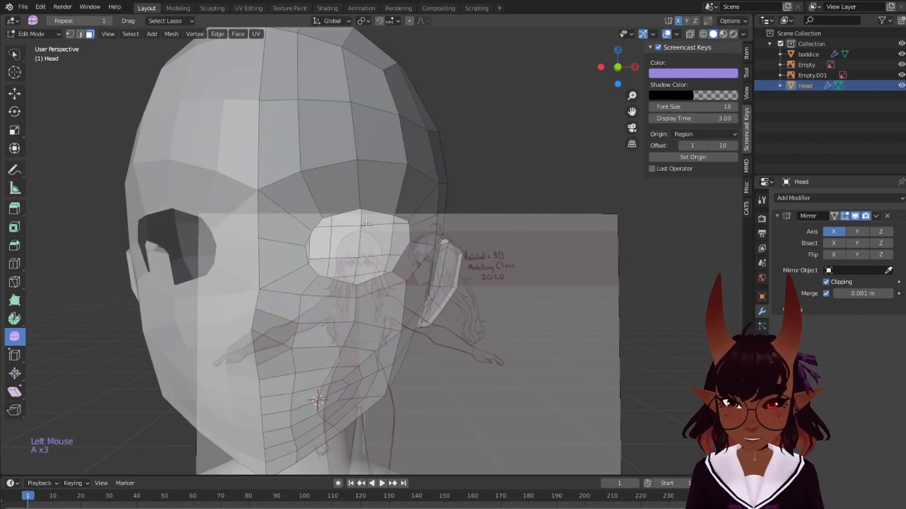
Add one centred edge loop in the ring of faces around the eye opening, and deselect everything
{"action": "key", "text": "KP_1"}
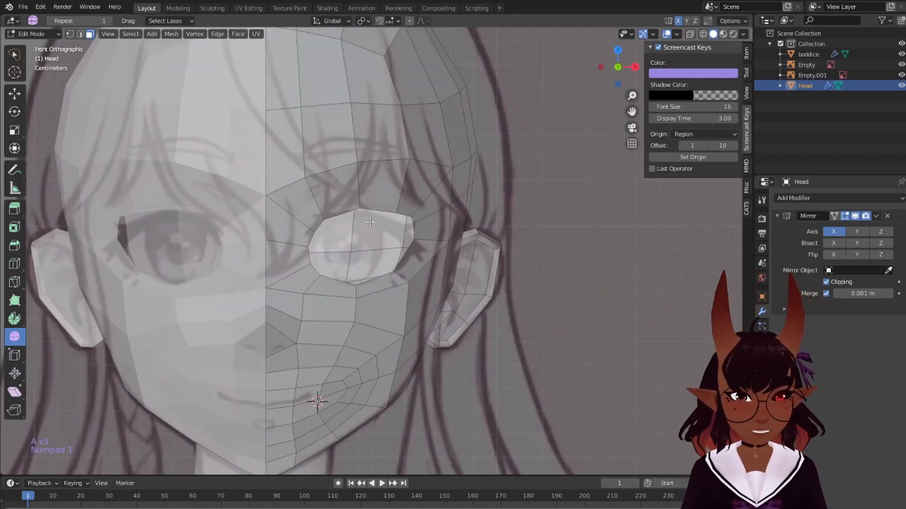
{"action": "scroll", "coordinate": [375, 220], "scroll_direction": "up", "scroll_amount": 1}
{"action": "scroll", "coordinate": [374, 218], "scroll_direction": "down", "scroll_amount": 1}
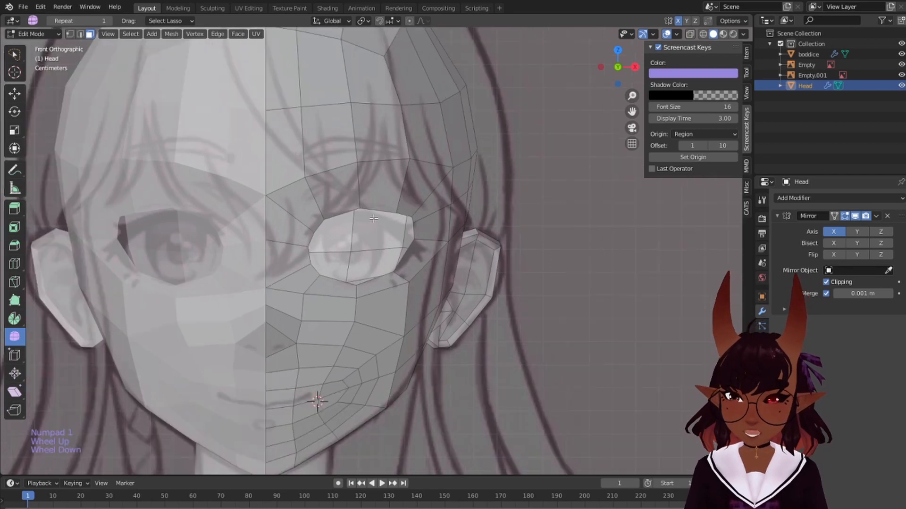
{"action": "scroll", "coordinate": [374, 218], "scroll_direction": "up", "scroll_amount": 1}
{"action": "middle_click_drag", "start_coordinate": [388, 252], "coordinate": [408, 187], "text": "shift"}
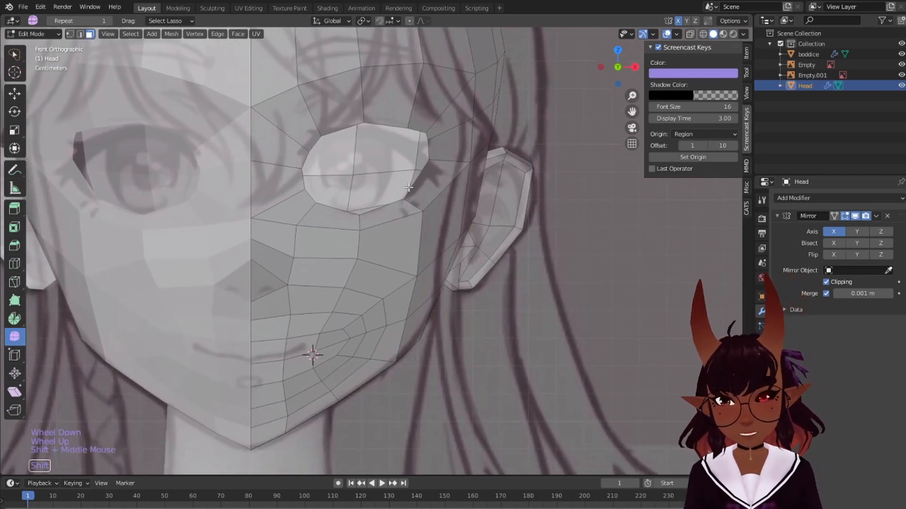
{"action": "key", "text": "ctrl+r"}
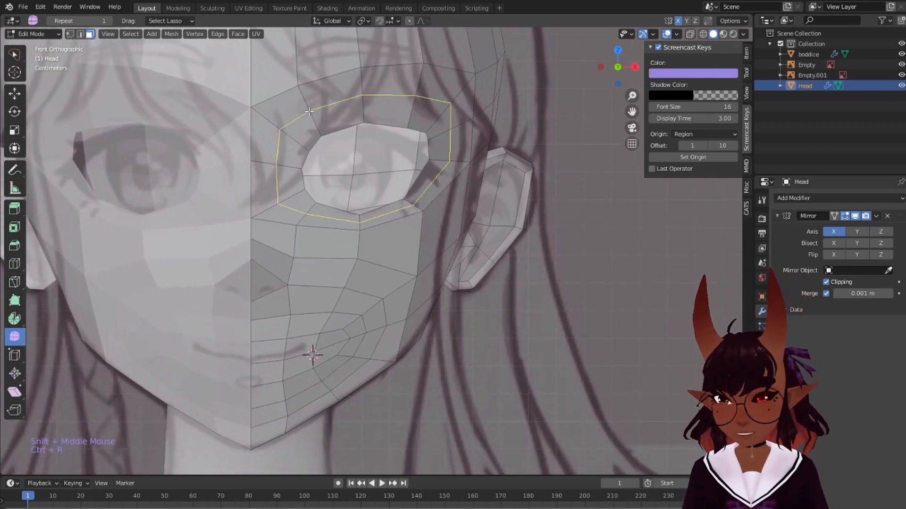
{"action": "left_click", "coordinate": [309, 111]}
{"action": "right_click", "coordinate": [309, 111]}
{"action": "key", "text": "a"}
{"action": "key", "text": "a"}
{"action": "key", "text": "a"}
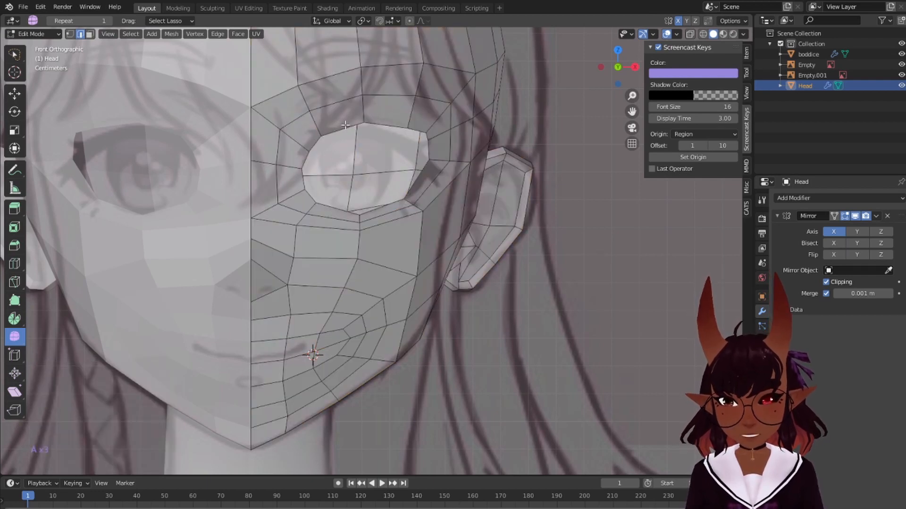
Switch the mesh selection mode to faces for working on the mouth area
{"action": "scroll", "coordinate": [345, 125], "scroll_direction": "down", "scroll_amount": 2}
{"action": "scroll", "coordinate": [360, 307], "scroll_direction": "up", "scroll_amount": 2}
{"action": "middle_click_drag", "start_coordinate": [360, 307], "coordinate": [451, 284], "text": "shift"}
{"action": "scroll", "coordinate": [452, 283], "scroll_direction": "up", "scroll_amount": 1}
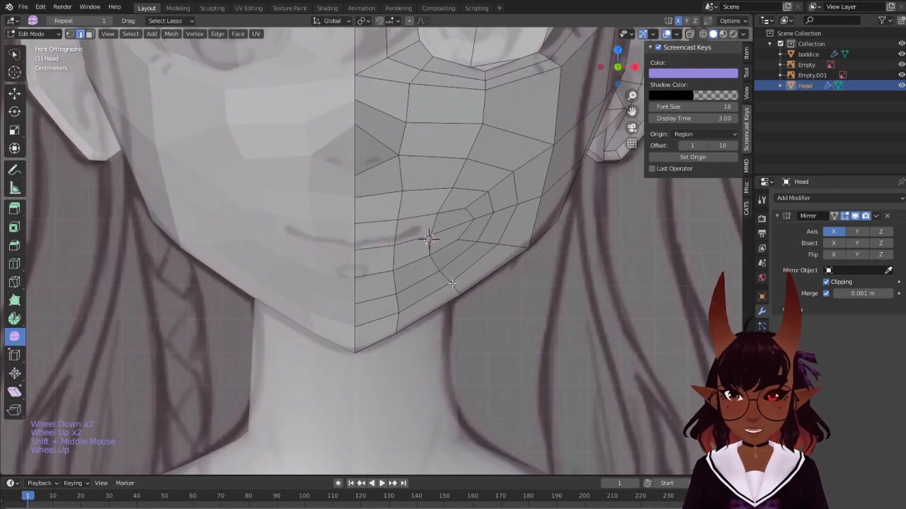
{"action": "scroll", "coordinate": [452, 283], "scroll_direction": "up", "scroll_amount": 1}
{"action": "right_click", "coordinate": [386, 244]}
{"action": "left_click", "coordinate": [93, 34]}
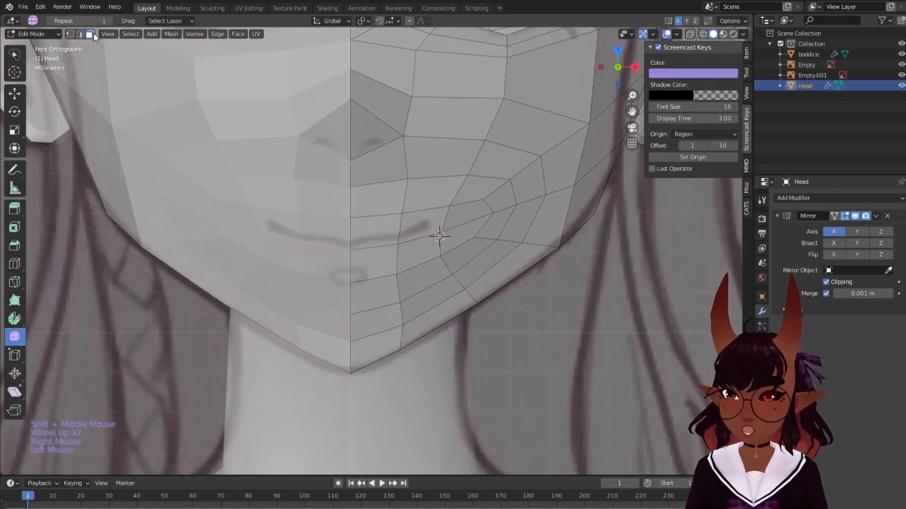
Delete the six faces that fill the mouth area on the unmirrored half of the face
{"action": "right_click", "coordinate": [383, 235]}
{"action": "right_click", "coordinate": [375, 264], "text": "shift"}
{"action": "right_click", "coordinate": [422, 224], "text": "shift"}
{"action": "right_click", "coordinate": [415, 258], "text": "shift"}
{"action": "right_click", "coordinate": [467, 217], "text": "shift"}
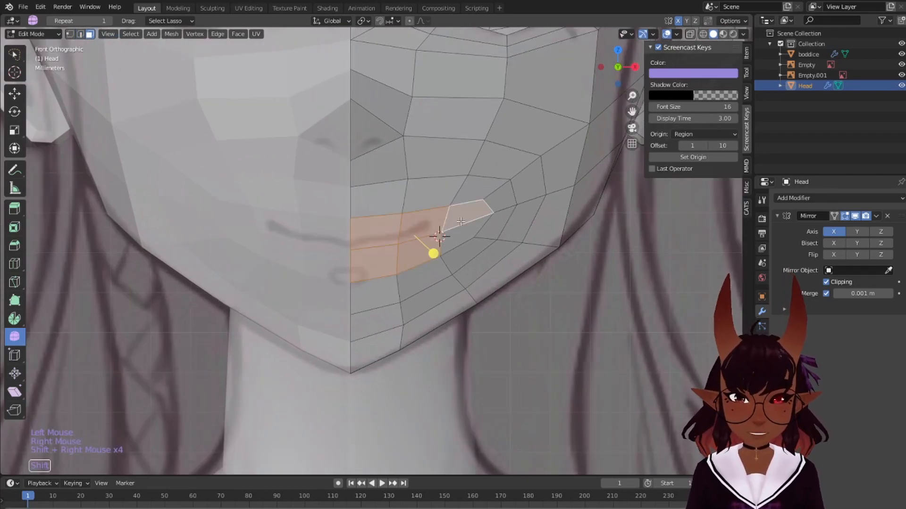
{"action": "right_click", "coordinate": [462, 238], "text": "shift"}
{"action": "key", "text": "x"}
{"action": "left_click", "coordinate": [460, 237]}
Select the edge loop bordering the new mouth opening in edge select mode
{"action": "scroll", "coordinate": [460, 237], "scroll_direction": "up", "scroll_amount": 1}
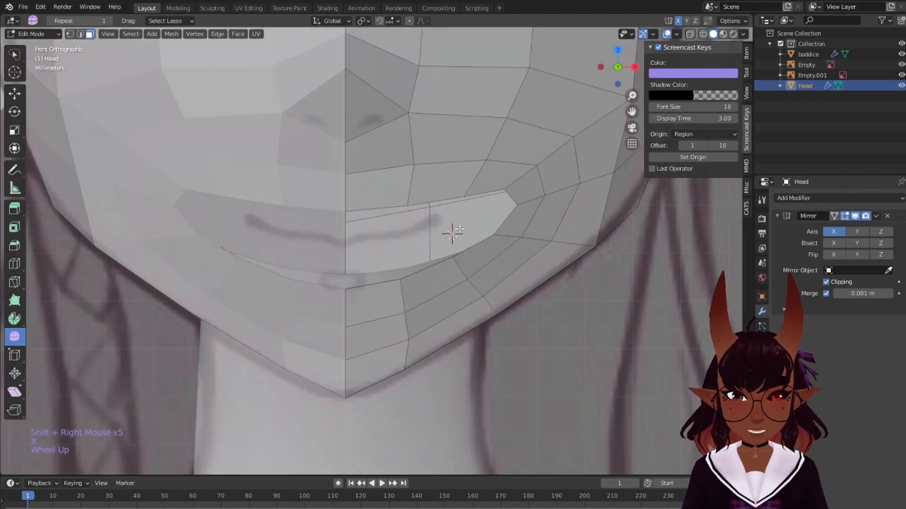
{"action": "middle_click_drag", "start_coordinate": [449, 235], "coordinate": [446, 181], "text": "shift"}
{"action": "right_click", "coordinate": [379, 221], "text": "alt"}
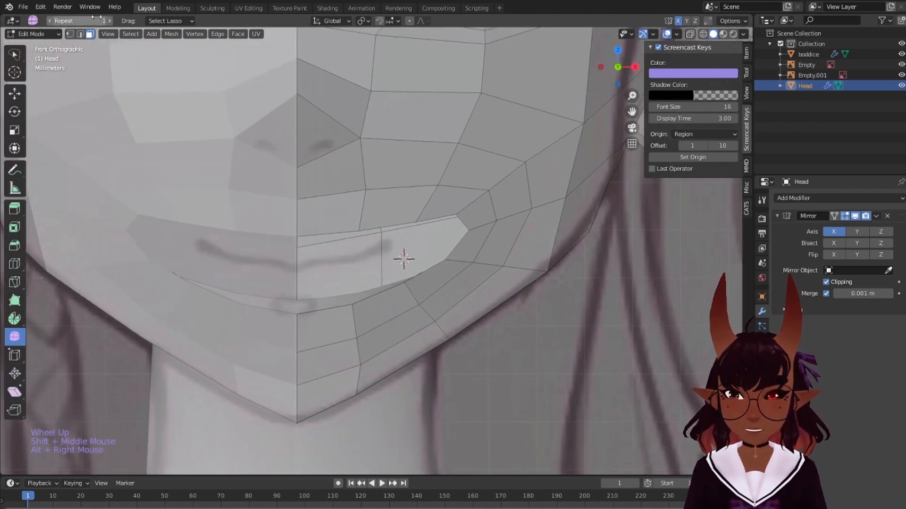
{"action": "left_click", "coordinate": [80, 34]}
{"action": "right_click", "coordinate": [332, 233], "text": "alt"}
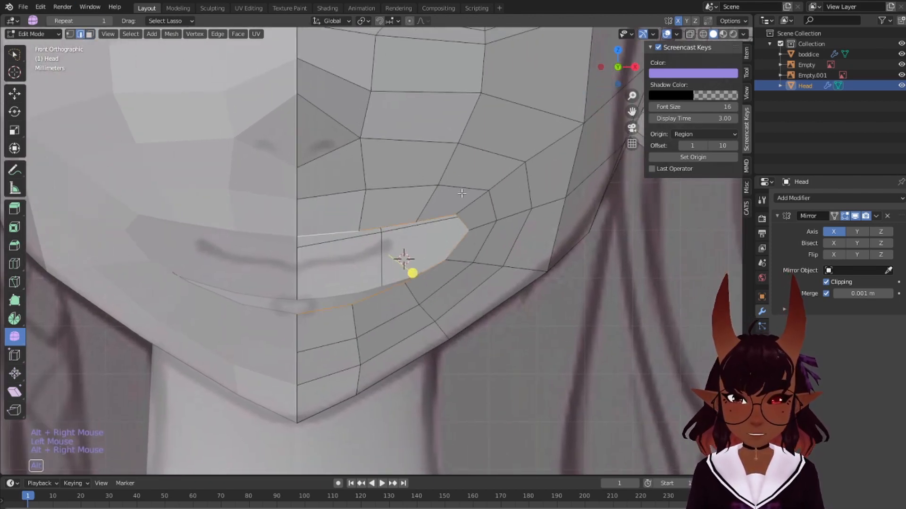
{"action": "key", "text": "s"}
{"action": "right_click", "coordinate": [492, 182]}
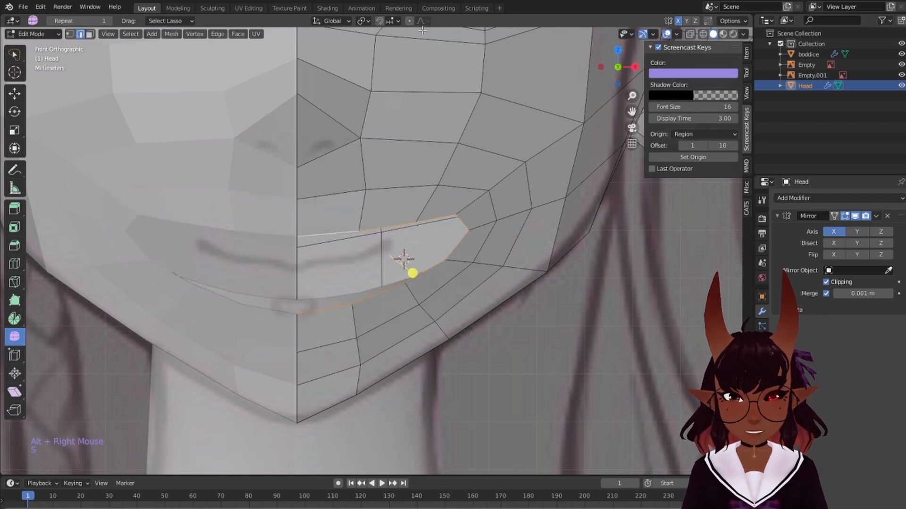
Enable proportional editing and scale the mouth edge loop to about 0.53 with a proportional size of about 0.018
{"action": "left_click", "coordinate": [407, 22]}
{"action": "key", "text": "s"}
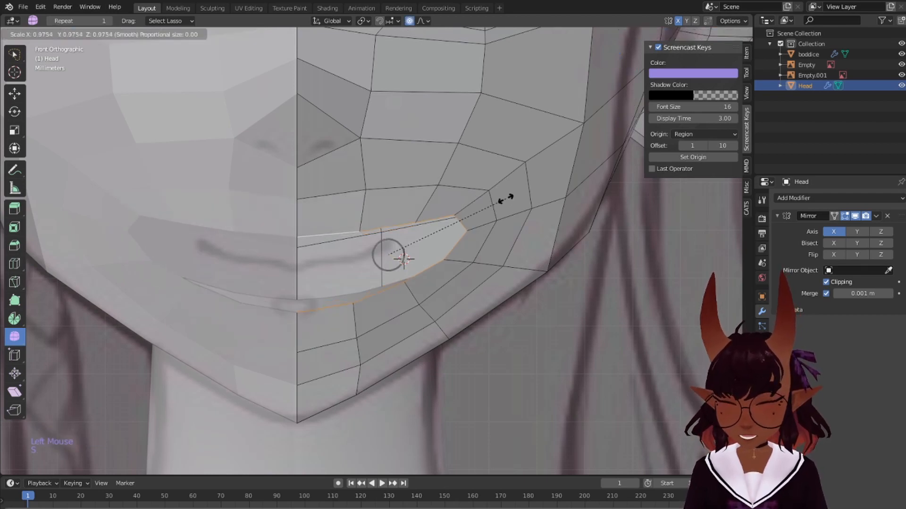
{"action": "scroll", "coordinate": [497, 200], "scroll_direction": "up", "scroll_amount": 3}
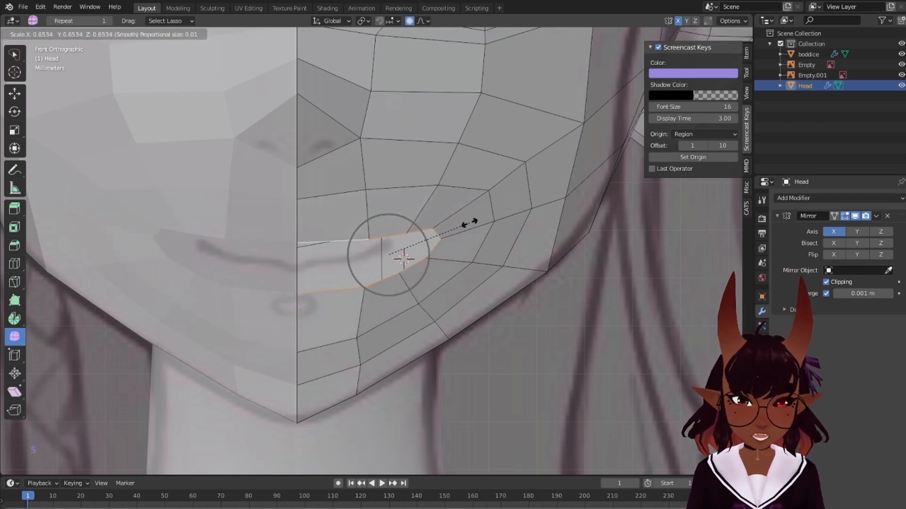
{"action": "scroll", "coordinate": [476, 218], "scroll_direction": "up", "scroll_amount": 5}
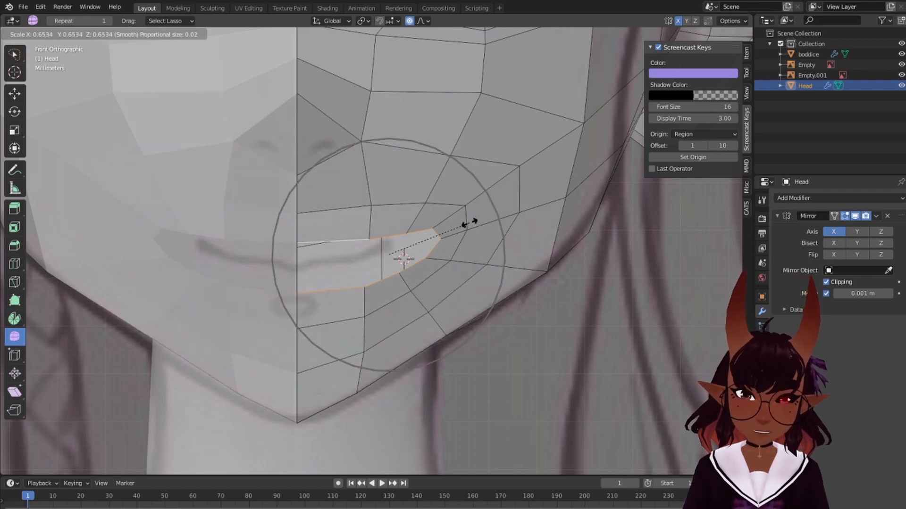
{"action": "scroll", "coordinate": [453, 229], "scroll_direction": "down", "scroll_amount": 2}
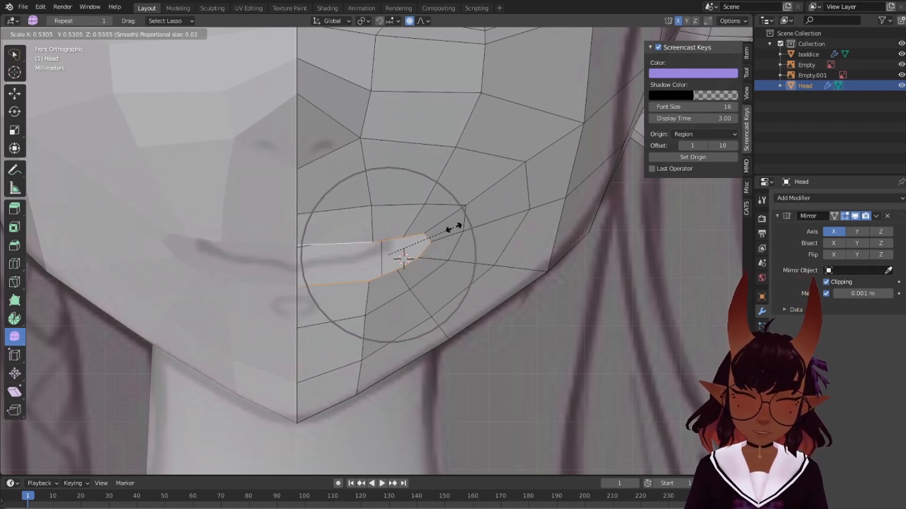
{"action": "left_click", "coordinate": [454, 228]}
Scale the mouth edge loop again to about 0.48 with a smaller proportional size of about 0.009
{"action": "key", "text": "s"}
{"action": "scroll", "coordinate": [415, 235], "scroll_direction": "down", "scroll_amount": 2}
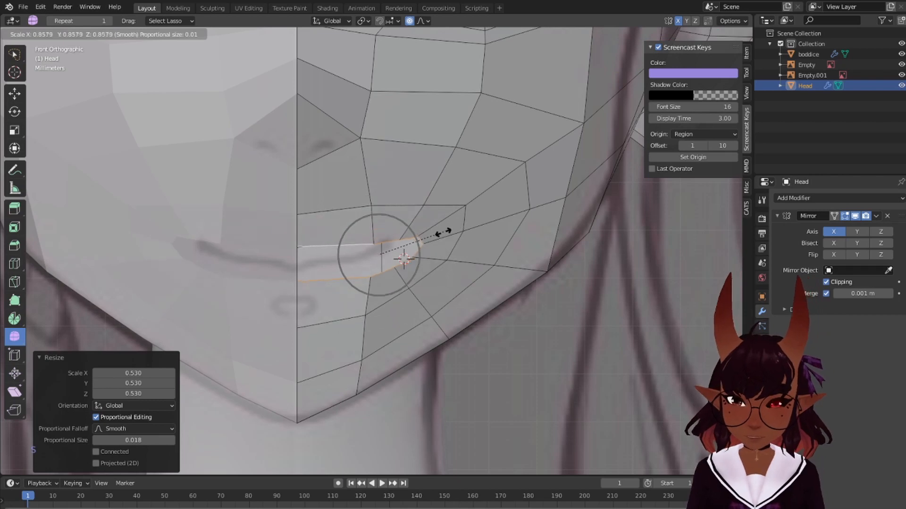
{"action": "left_click", "coordinate": [414, 238]}
In vertex select mode, slide the upper and lower lip vertices nearest the centre line along their edges toward the middle of the mouth
{"action": "scroll", "coordinate": [382, 251], "scroll_direction": "up", "scroll_amount": 4}
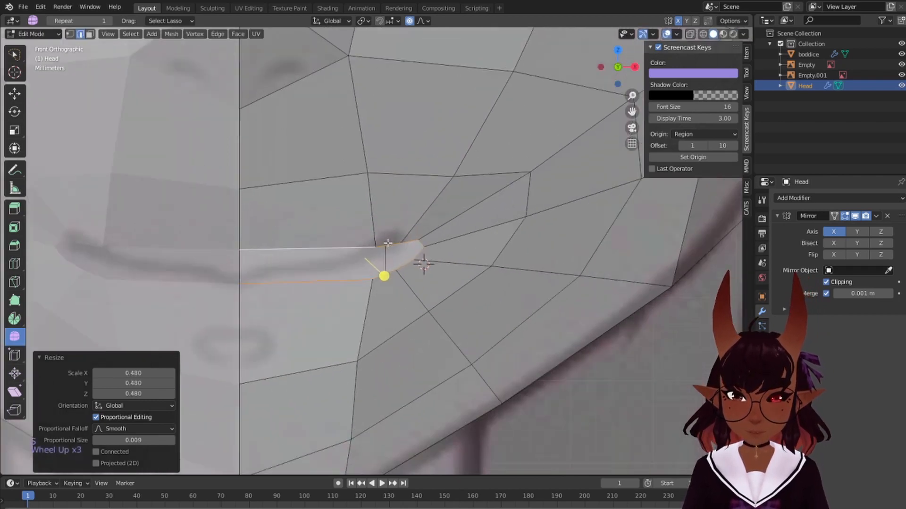
{"action": "left_click", "coordinate": [72, 33]}
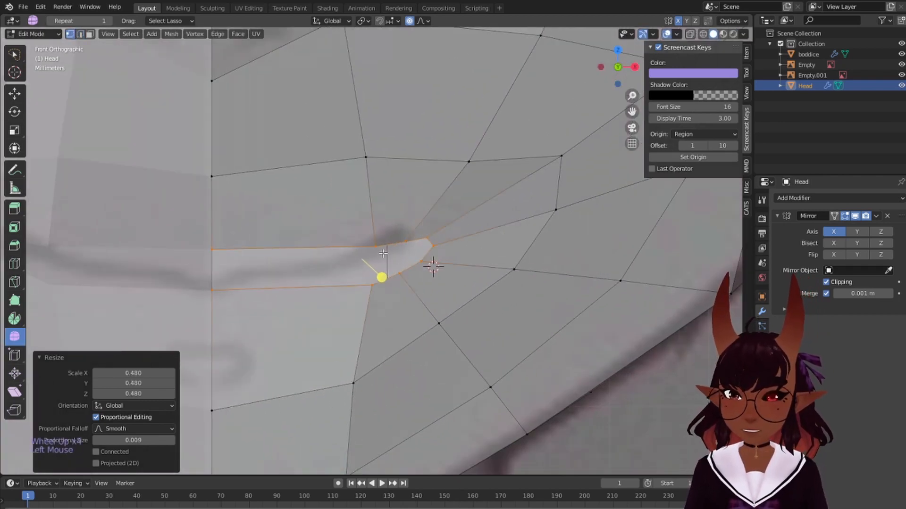
{"action": "right_click", "coordinate": [378, 291]}
{"action": "key", "text": "g"}
{"action": "key", "text": "g"}
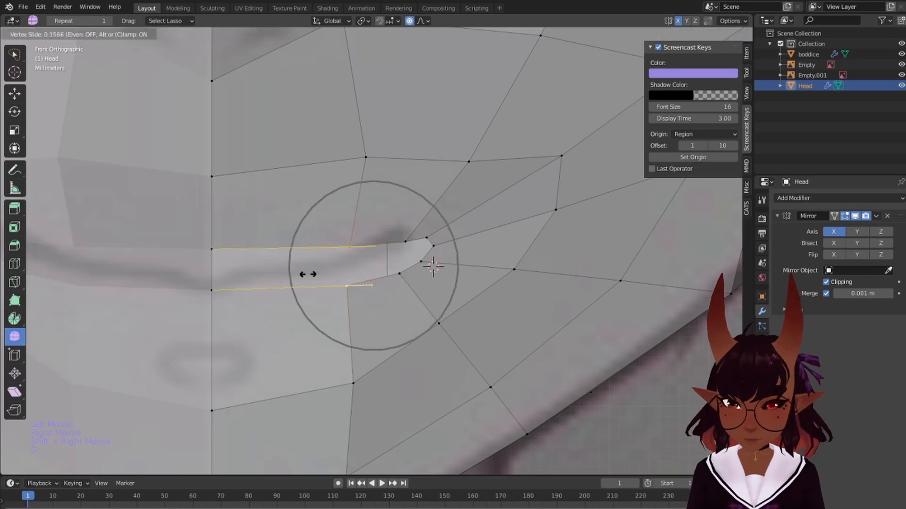
{"action": "left_click", "coordinate": [297, 273]}
Slide the next pair of upper and lower lip vertices slightly inward along the mouth edges
{"action": "right_click", "coordinate": [402, 243]}
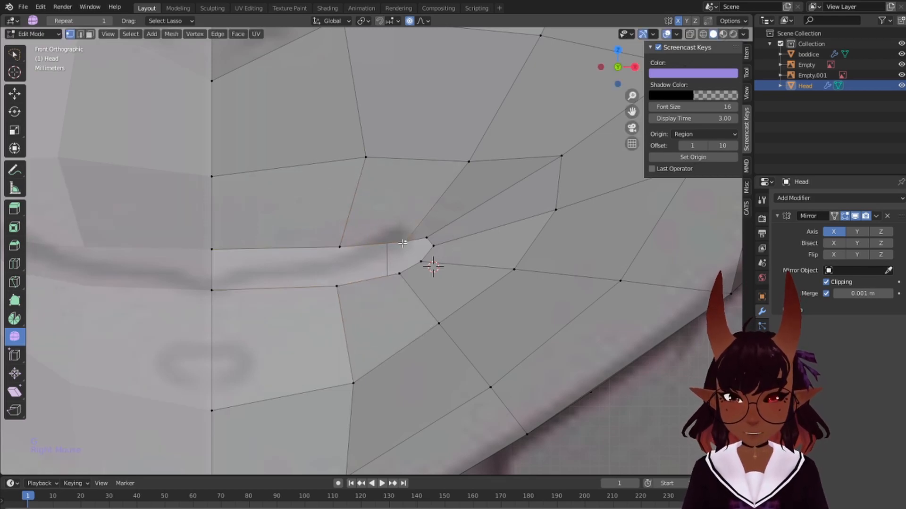
{"action": "key", "text": "g"}
{"action": "key", "text": "g"}
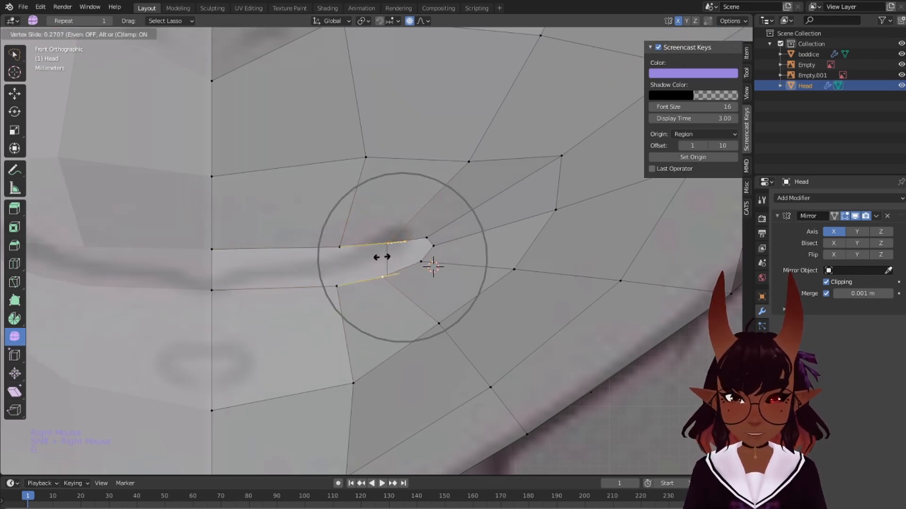
{"action": "left_click", "coordinate": [396, 259]}
Slide the outermost mouth corner vertex outward along its edge toward the cheek
{"action": "right_click", "coordinate": [442, 241]}
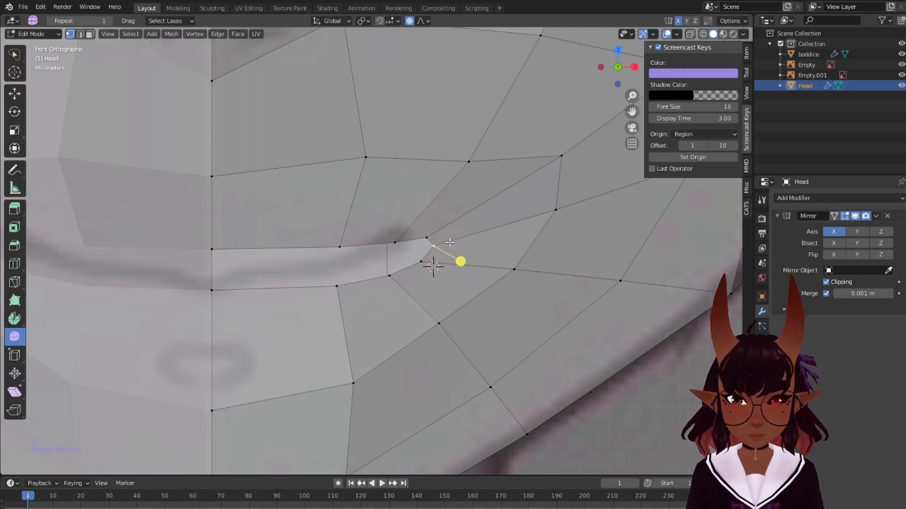
{"action": "key", "text": "g"}
{"action": "key", "text": "g"}
{"action": "left_click", "coordinate": [493, 235]}
Select the mouth opening's vertex loop and flatten it along Z to about 0.156
{"action": "scroll", "coordinate": [415, 198], "scroll_direction": "down", "scroll_amount": 6}
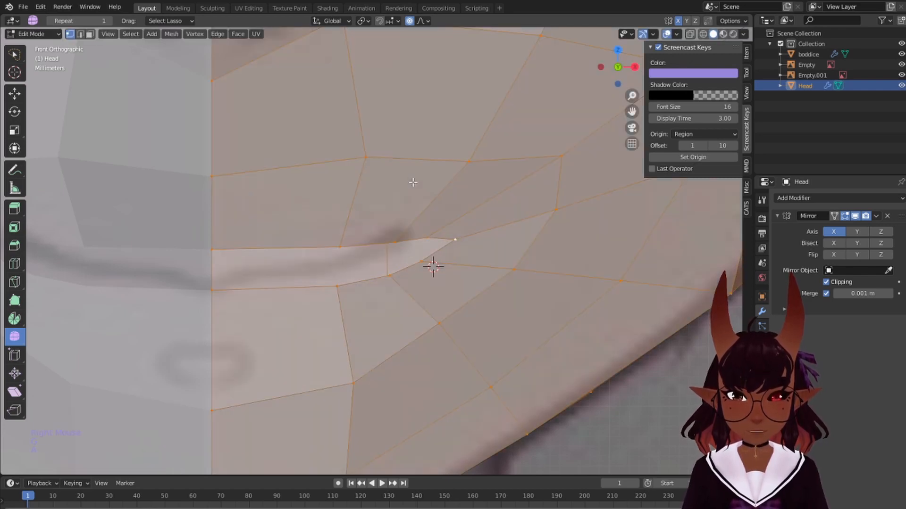
{"action": "scroll", "coordinate": [374, 239], "scroll_direction": "up", "scroll_amount": 3}
{"action": "scroll", "coordinate": [374, 239], "scroll_direction": "up", "scroll_amount": 1}
{"action": "right_click", "coordinate": [367, 248], "text": "alt"}
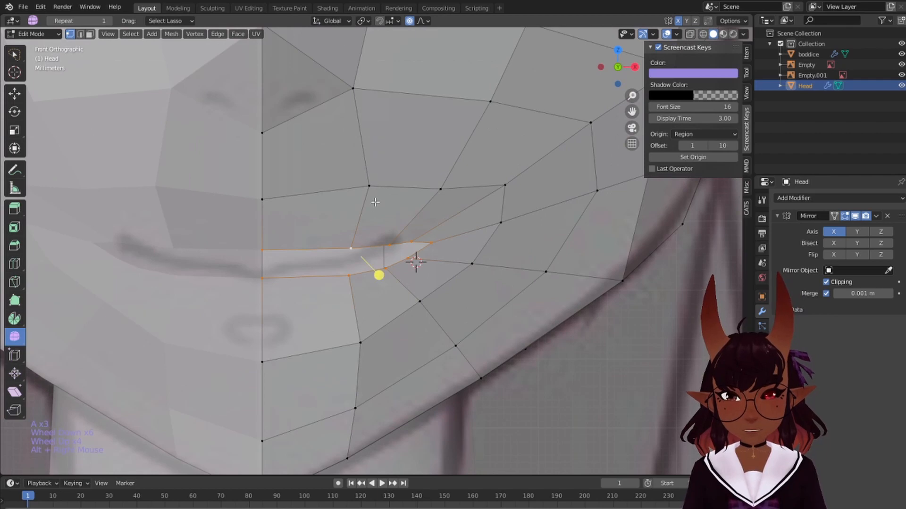
{"action": "key", "text": "s"}
{"action": "key", "text": "z"}
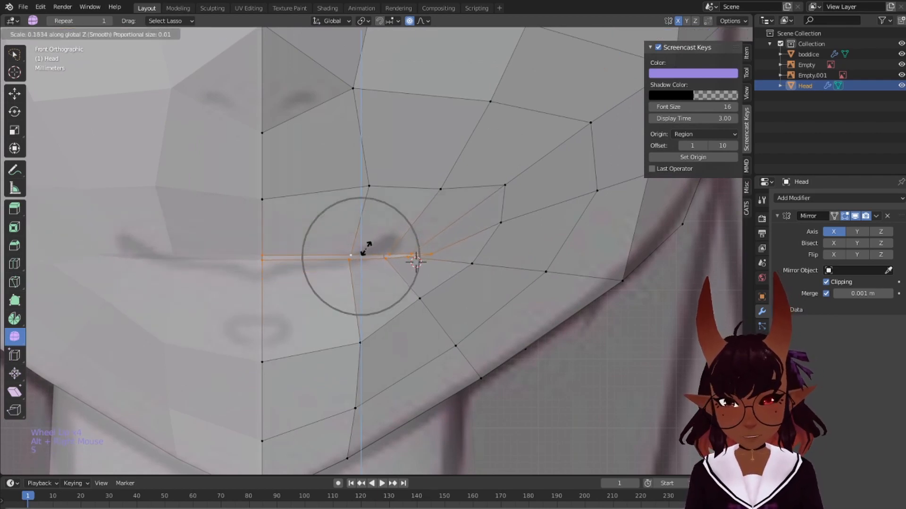
{"action": "left_click", "coordinate": [373, 260]}
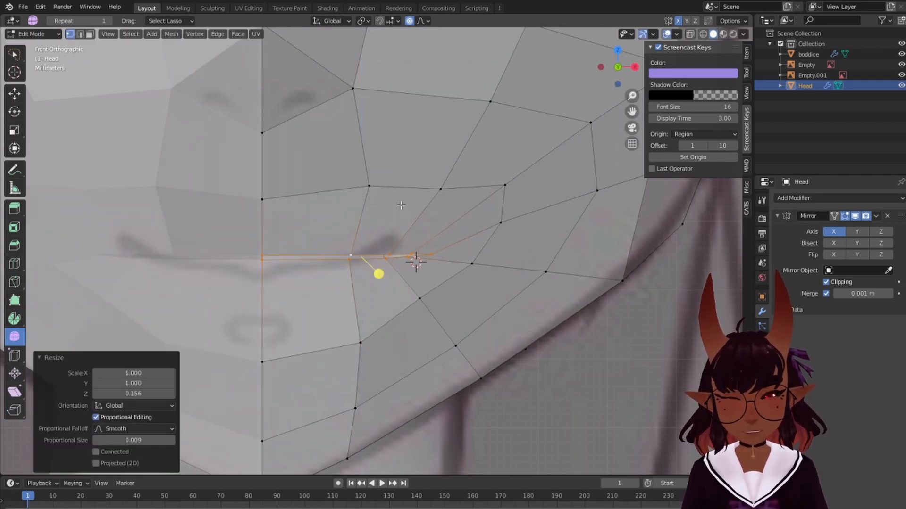
Raise the mouth corner vertex about 0.0018 m with proportional editing and rotate around it by about -15 degrees
{"action": "key", "text": "a"}
{"action": "key", "text": "a"}
{"action": "key", "text": "a"}
{"action": "scroll", "coordinate": [408, 231], "scroll_direction": "down", "scroll_amount": 5}
{"action": "scroll", "coordinate": [409, 231], "scroll_direction": "up", "scroll_amount": 4}
{"action": "scroll", "coordinate": [408, 230], "scroll_direction": "up", "scroll_amount": 2}
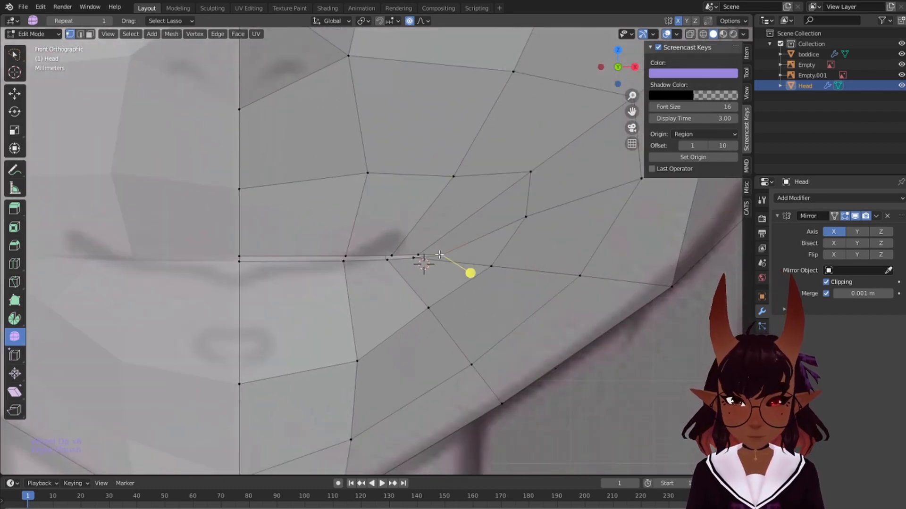
{"action": "key", "text": "g"}
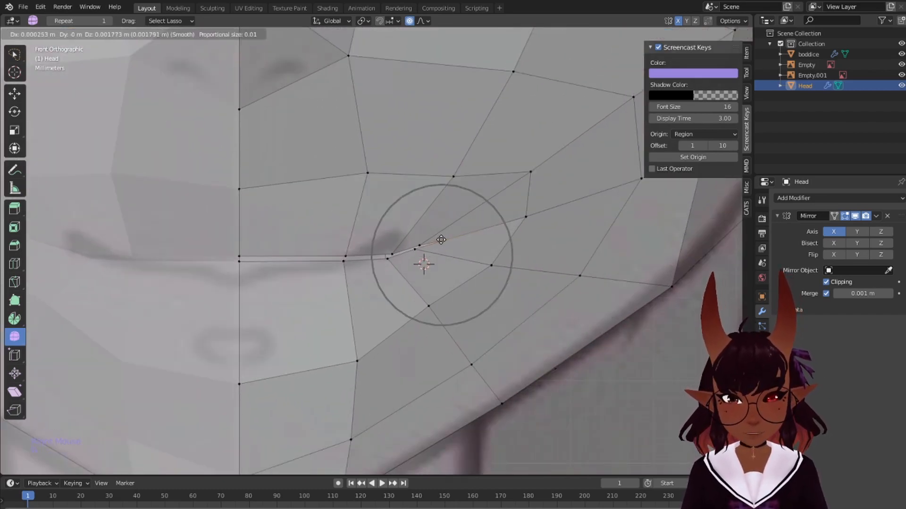
{"action": "left_click", "coordinate": [441, 240]}
{"action": "key", "text": "r"}
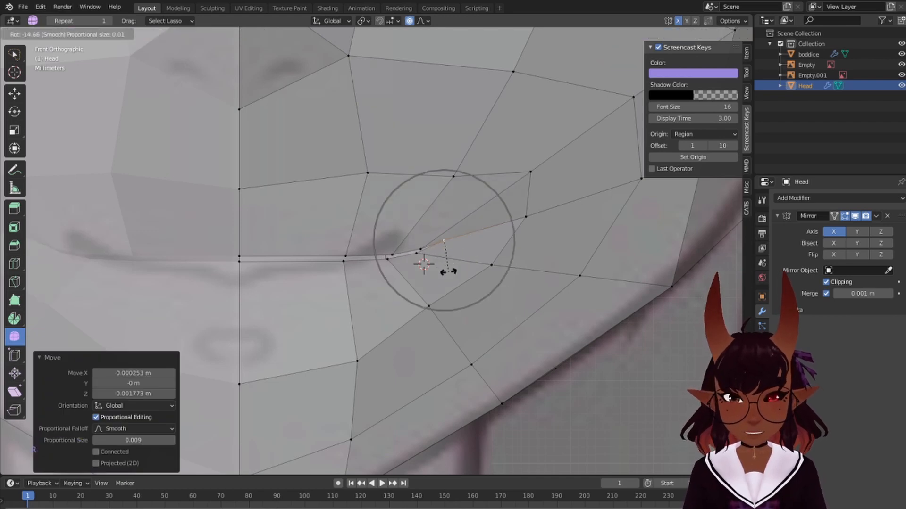
{"action": "left_click", "coordinate": [449, 272]}
Move the lip vertices on the centre line down to follow the dip in the reference mouth line
{"action": "left_click", "coordinate": [240, 254]}
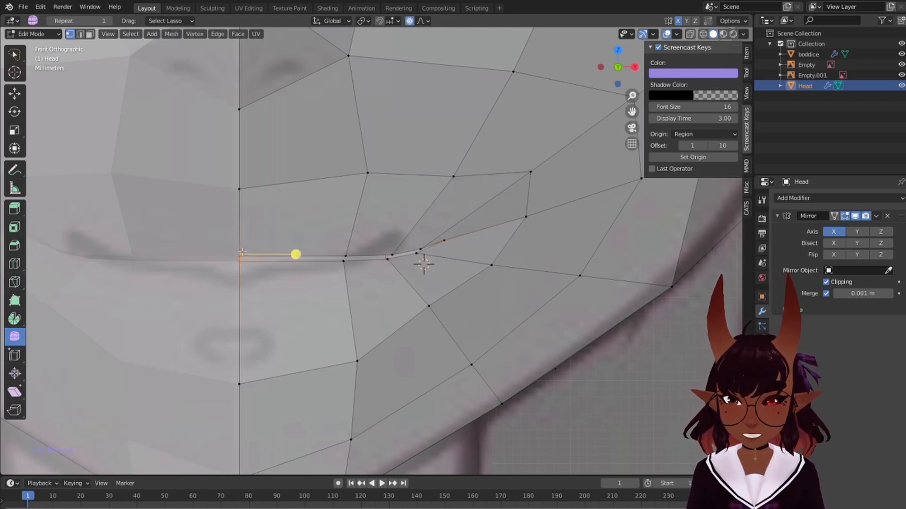
{"action": "key", "text": "g"}
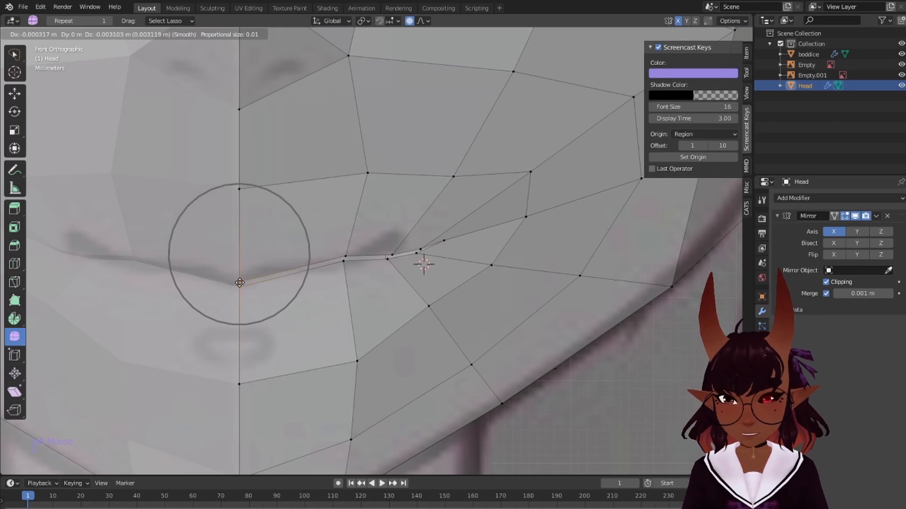
{"action": "left_click", "coordinate": [241, 275]}
Move the first column of vertices above, on and below the lips about -0.0035 m along X and lower it about 0.00076 m
{"action": "mouse_move", "coordinate": [354, 240]}
{"action": "left_mouse_down"}
{"action": "mouse_move", "coordinate": [319, 271]}
{"action": "mouse_move", "coordinate": [367, 264]}
{"action": "left_mouse_up"}
{"action": "left_click_drag", "start_coordinate": [362, 166], "coordinate": [386, 175], "text": "shift"}
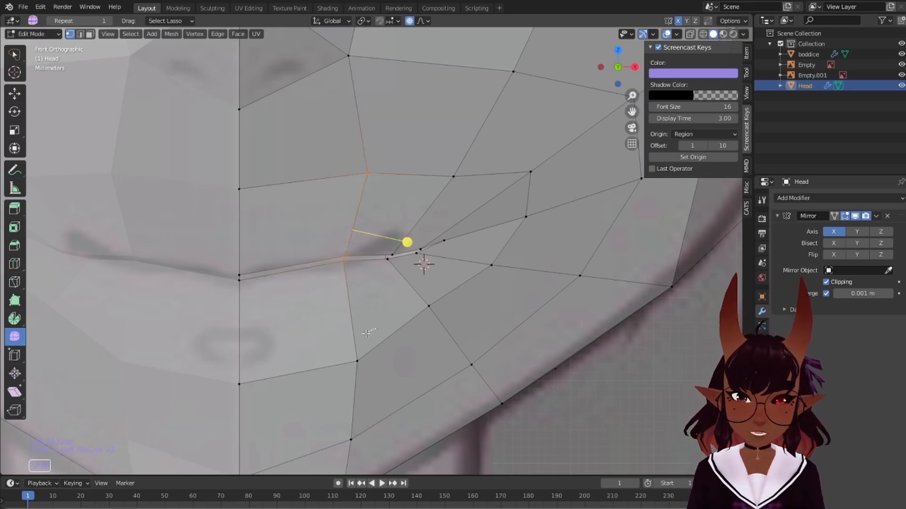
{"action": "left_click_drag", "start_coordinate": [366, 334], "coordinate": [367, 331], "text": "shift"}
{"action": "key", "text": "g"}
{"action": "key", "text": "x"}
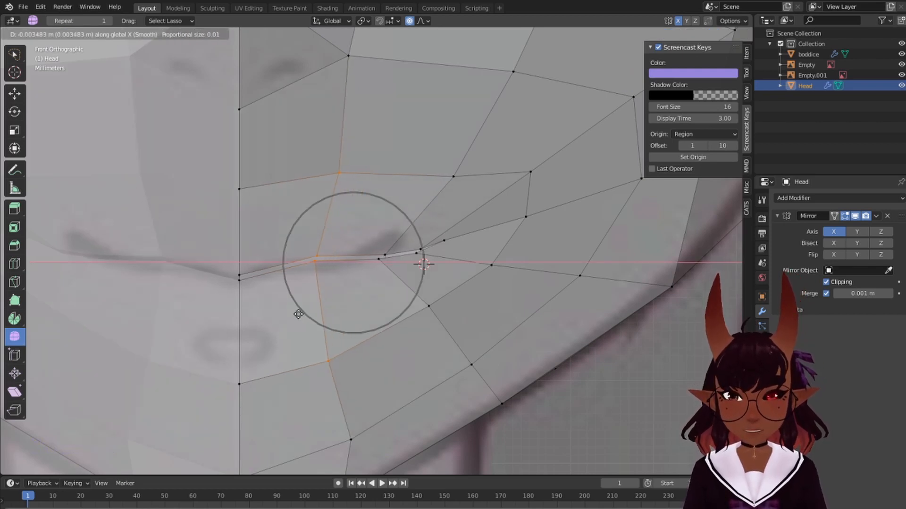
{"action": "left_click", "coordinate": [298, 315]}
{"action": "key", "text": "g"}
{"action": "left_click", "coordinate": [321, 289]}
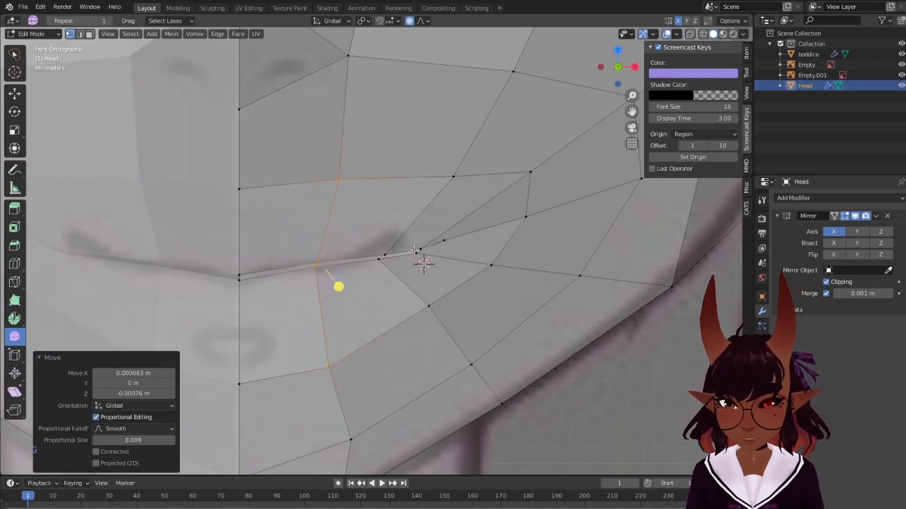
Move the second column of vertices around the lips about -0.0018 m along X
{"action": "mouse_move", "coordinate": [402, 237]}
{"action": "left_mouse_down"}
{"action": "mouse_move", "coordinate": [352, 272]}
{"action": "mouse_move", "coordinate": [399, 270]}
{"action": "mouse_move", "coordinate": [411, 252]}
{"action": "left_mouse_up"}
{"action": "left_click", "coordinate": [472, 155], "text": "ctrl"}
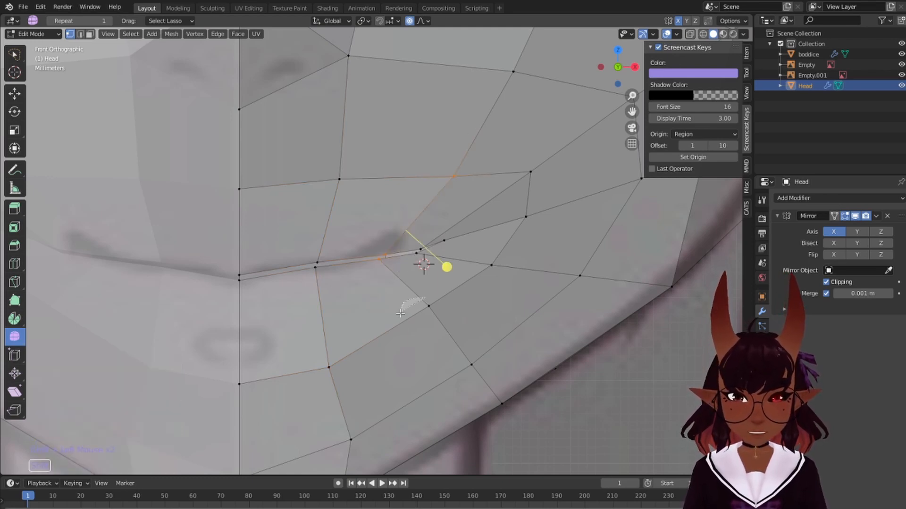
{"action": "left_click_drag", "start_coordinate": [400, 313], "coordinate": [427, 286], "text": "shift"}
{"action": "key", "text": "g"}
{"action": "key", "text": "x"}
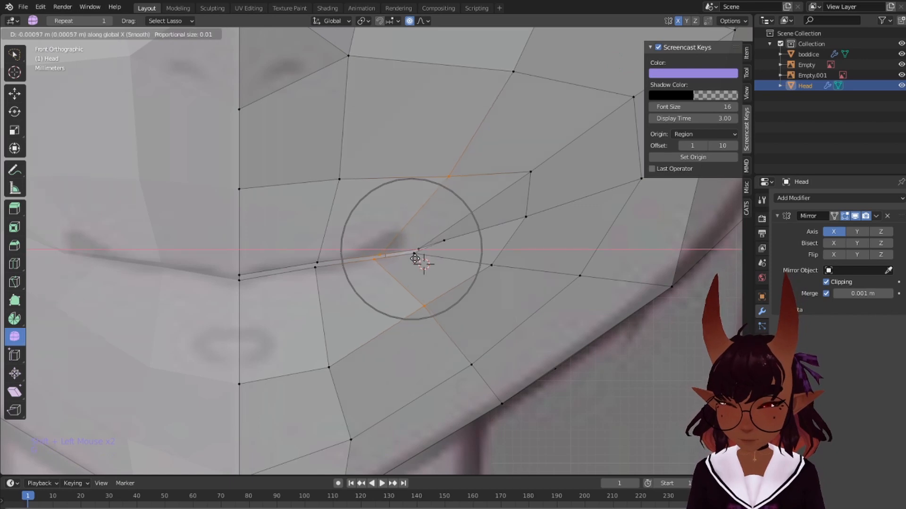
{"action": "left_click", "coordinate": [405, 260]}
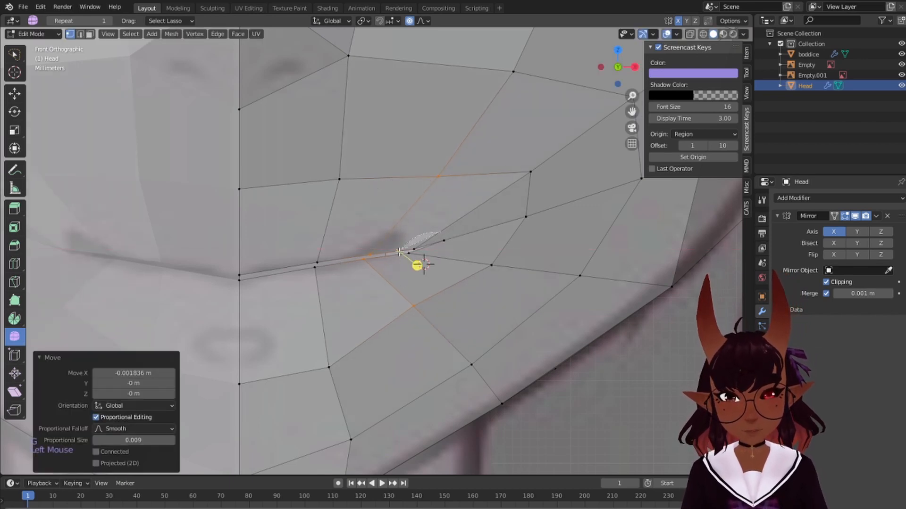
Move the lip vertices just inside the mouth corner about -0.0024 m in X and 0.0007 m up in Z
{"action": "left_click_drag", "start_coordinate": [399, 253], "coordinate": [402, 253]}
{"action": "key", "text": "g"}
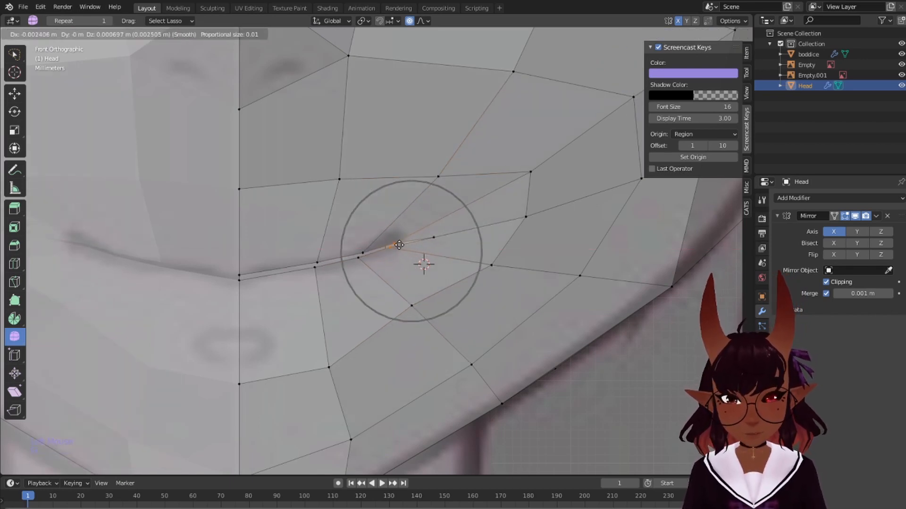
{"action": "left_click", "coordinate": [399, 245]}
Move the mouth corner vertex about -0.00076 m in X and 0.001 m up in Z, and rotate around it clockwise or counterclockwise to match the reference
{"action": "left_click_drag", "start_coordinate": [476, 221], "coordinate": [455, 241]}
{"action": "key", "text": "g"}
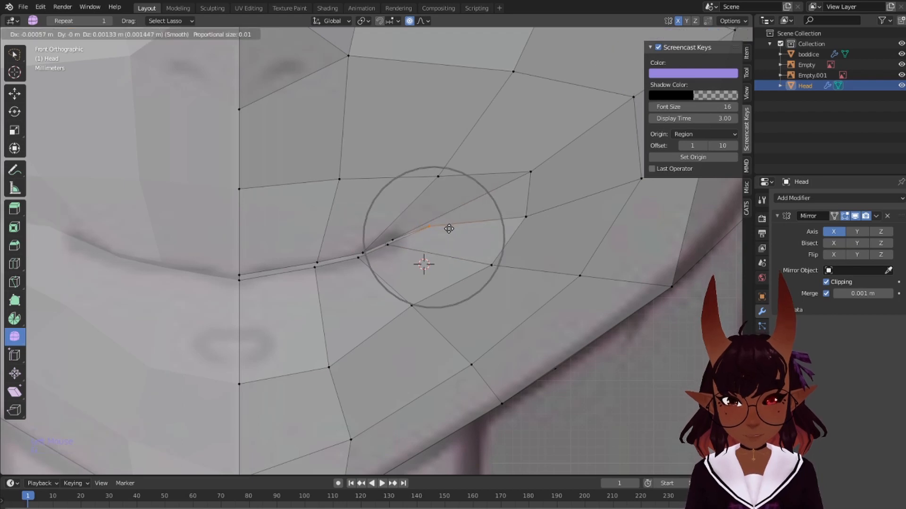
{"action": "left_click", "coordinate": [449, 238]}
{"action": "key", "text": "r"}
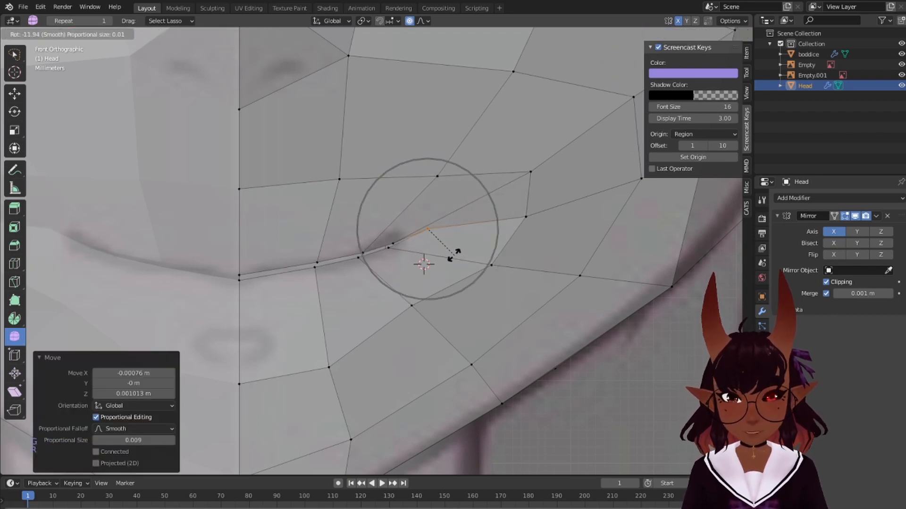
{"action": "left_click", "coordinate": [450, 245]}
Move the two cheek vertices above the mouth corner inward along X toward the mouth to narrow the surrounding face loop
{"action": "right_click", "coordinate": [533, 173]}
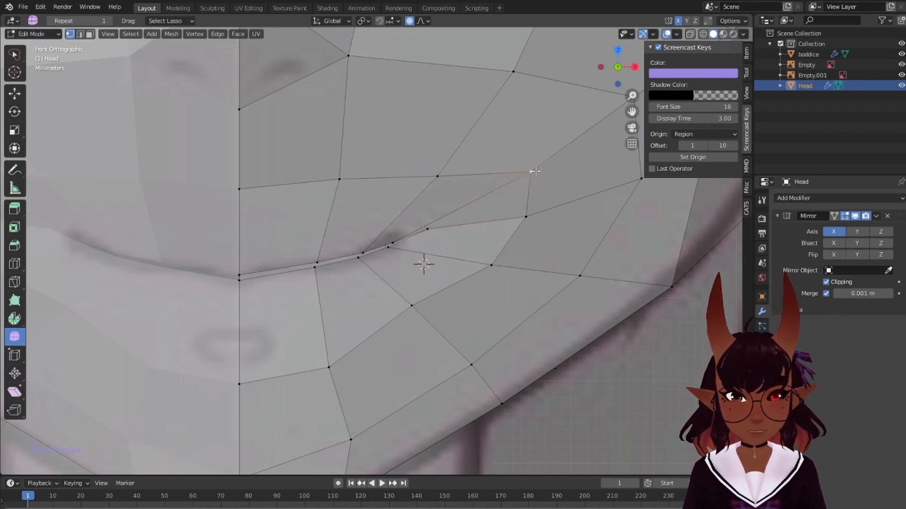
{"action": "key", "text": "g"}
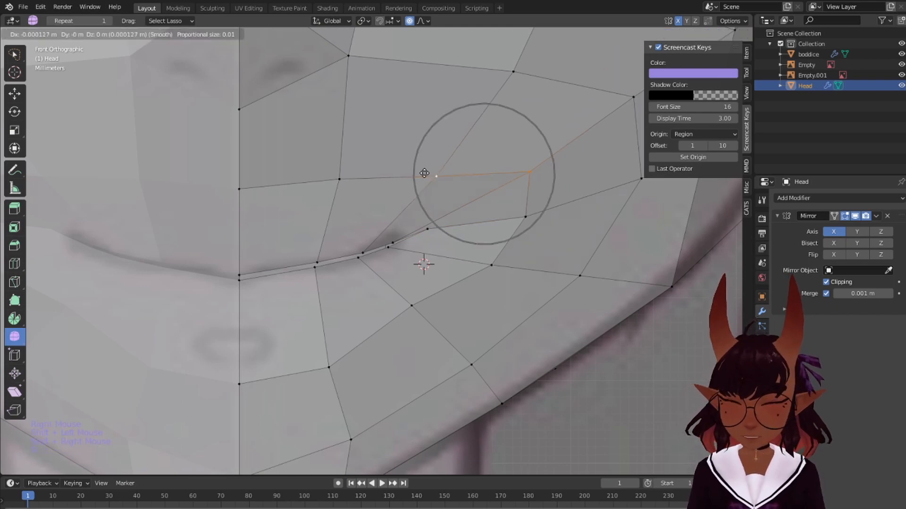
{"action": "key", "text": "Escape"}
{"action": "key", "text": "g"}
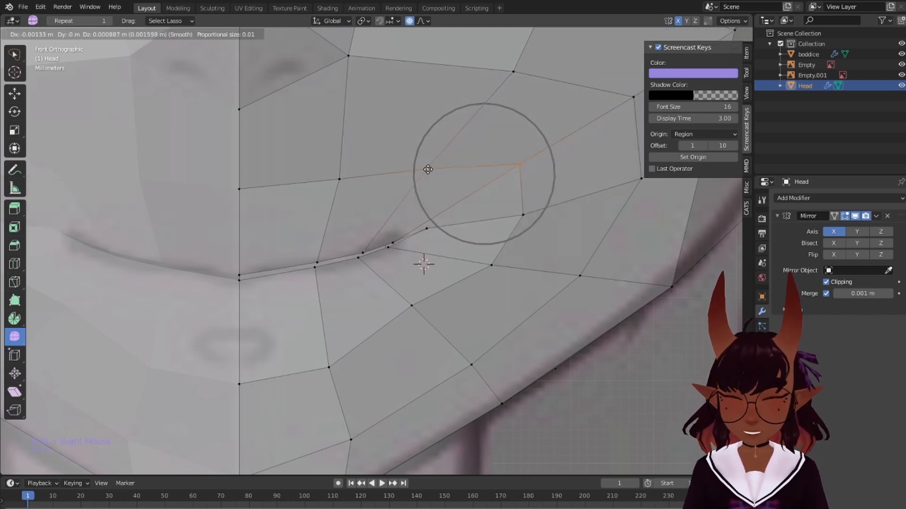
{"action": "left_click", "coordinate": [419, 176]}
{"action": "right_click", "coordinate": [499, 172]}
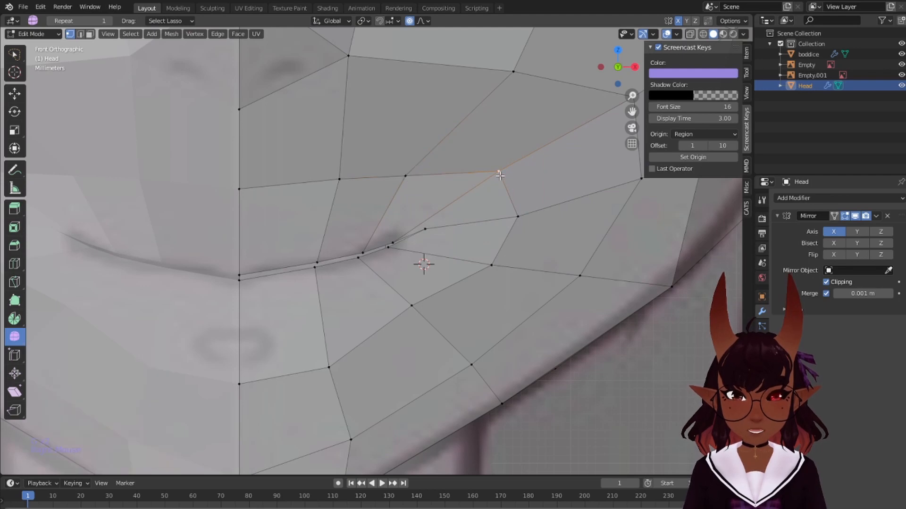
{"action": "key", "text": "g"}
{"action": "left_click", "coordinate": [464, 178]}
Move the two vertices just outside the mouth corner up and inward, and lower the vertex diagonally beneath it about 0.0013 m
{"action": "right_click", "coordinate": [536, 224]}
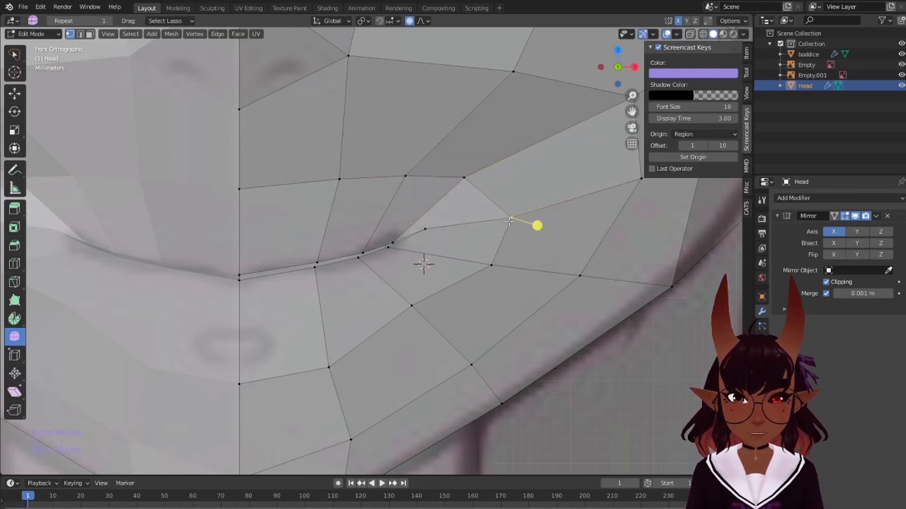
{"action": "key", "text": "g"}
{"action": "left_click", "coordinate": [524, 210]}
{"action": "right_click", "coordinate": [493, 267]}
{"action": "key", "text": "g"}
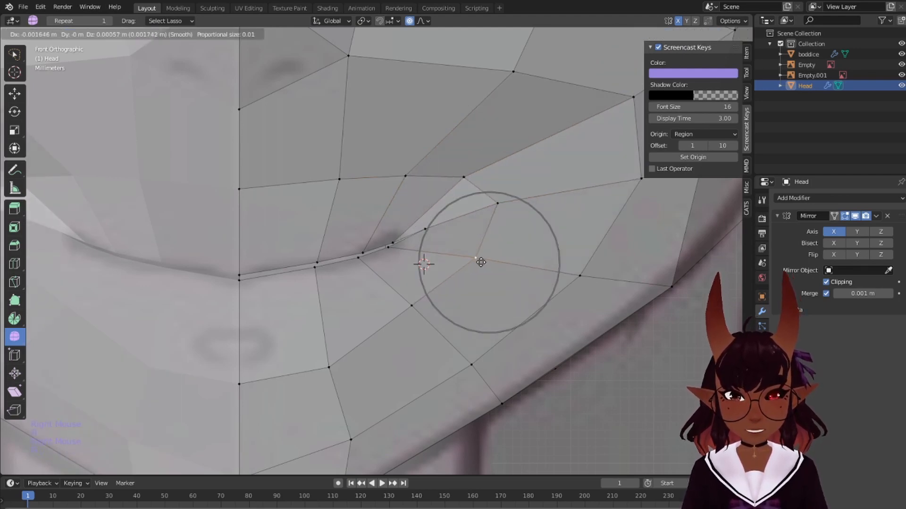
{"action": "left_click", "coordinate": [477, 259]}
{"action": "right_click", "coordinate": [410, 306]}
{"action": "key", "text": "g"}
{"action": "left_click", "coordinate": [410, 315]}
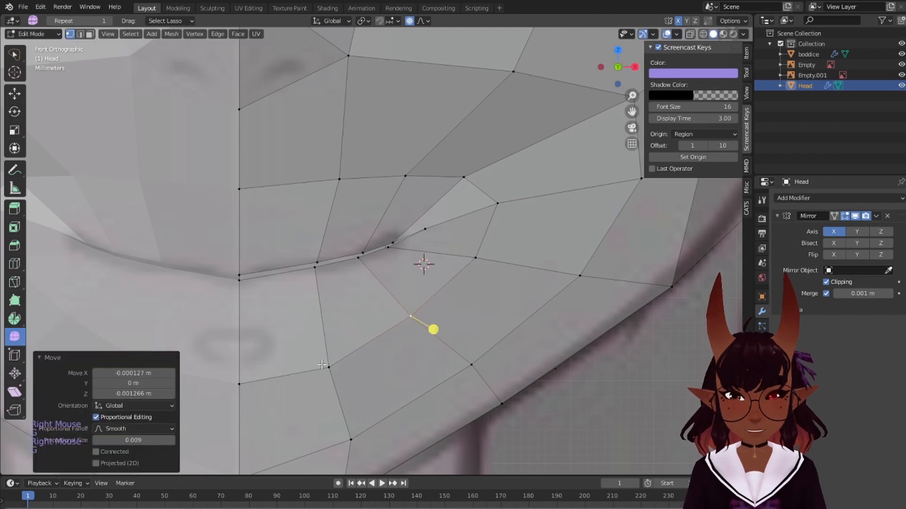
Slide the two vertices beneath the lower lip, including the one on the centre line, up along their edges toward the lip
{"action": "right_click", "coordinate": [330, 365]}
{"action": "key", "text": "g"}
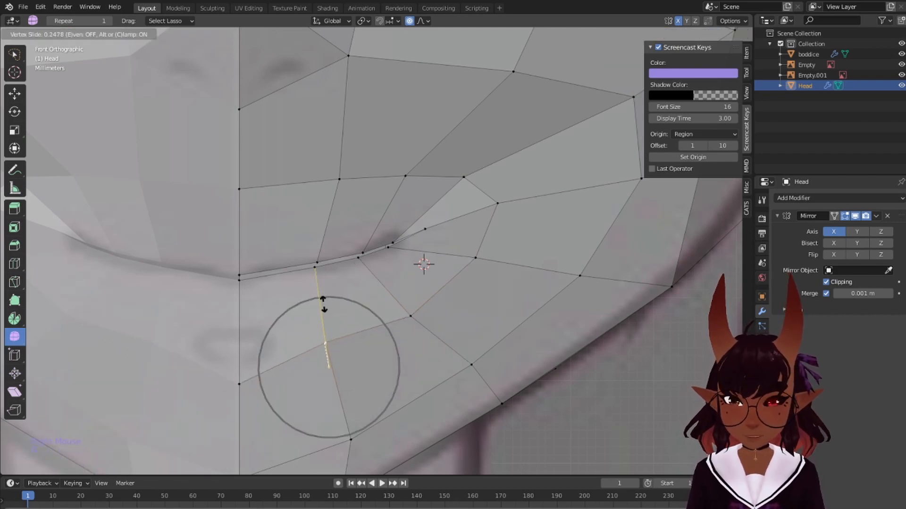
{"action": "left_click", "coordinate": [327, 348]}
{"action": "right_click", "coordinate": [240, 384]}
{"action": "key", "text": "shift+v"}
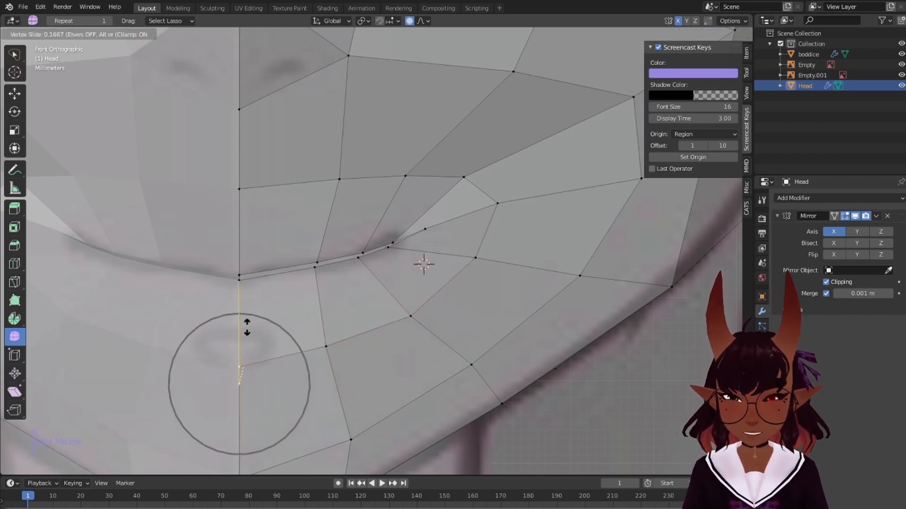
{"action": "right_click", "coordinate": [248, 377]}
Examine the reshaped mouth against the front reference and the overall head form from an angle
{"action": "scroll", "coordinate": [249, 378], "scroll_direction": "down", "scroll_amount": 6}
{"action": "scroll", "coordinate": [366, 141], "scroll_direction": "up", "scroll_amount": 2}
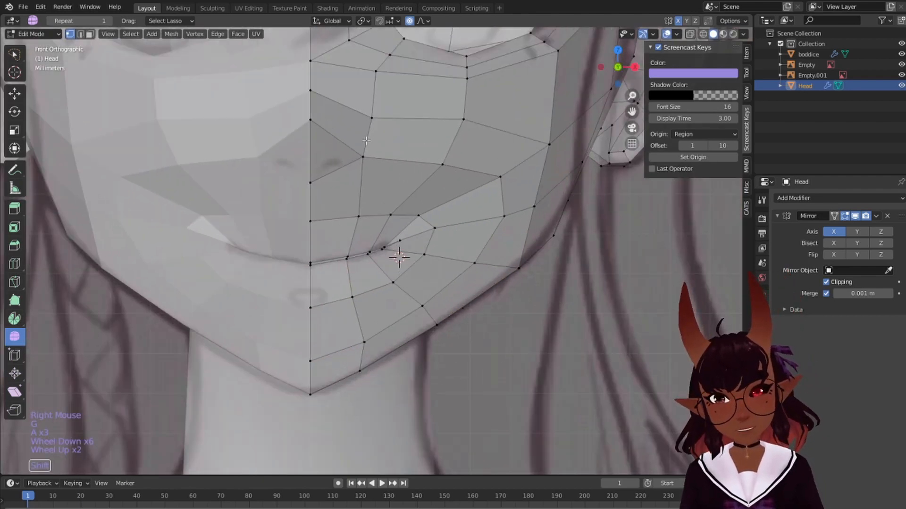
{"action": "middle_click_drag", "start_coordinate": [366, 141], "coordinate": [365, 236], "text": "shift"}
{"action": "scroll", "coordinate": [366, 236], "scroll_direction": "up", "scroll_amount": 1}
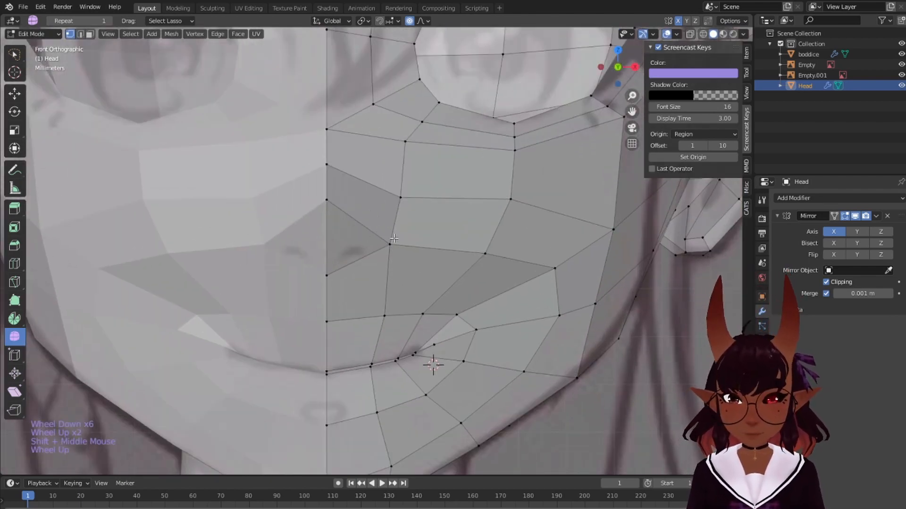
{"action": "scroll", "coordinate": [372, 198], "scroll_direction": "down", "scroll_amount": 5}
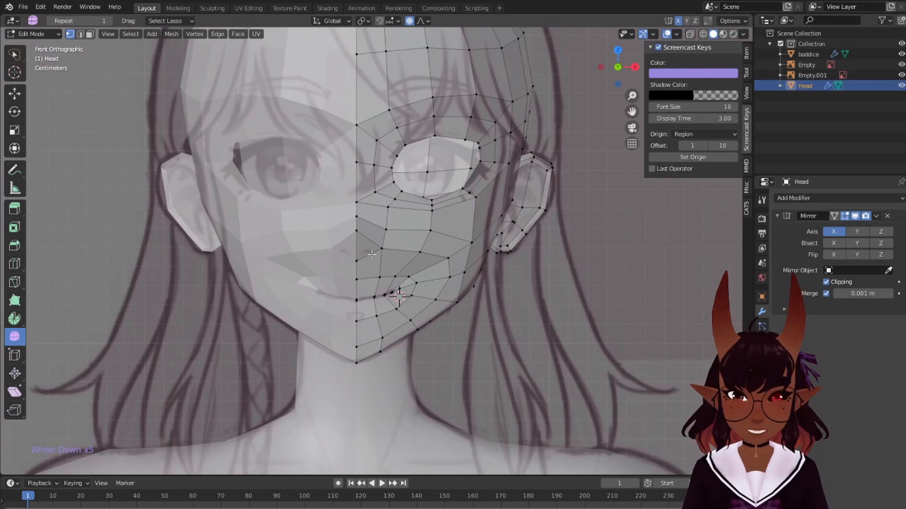
{"action": "scroll", "coordinate": [372, 255], "scroll_direction": "up", "scroll_amount": 2}
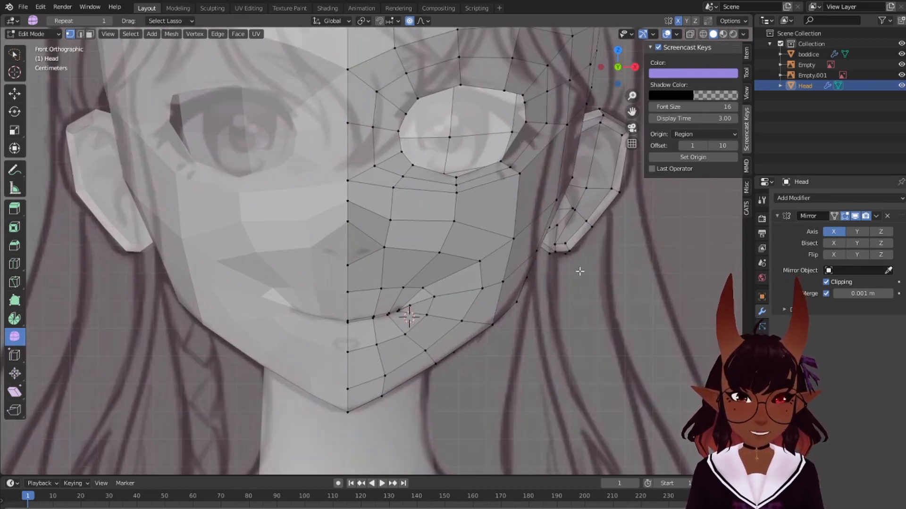
{"action": "scroll", "coordinate": [579, 271], "scroll_direction": "down", "scroll_amount": 3}
{"action": "middle_click_drag", "start_coordinate": [580, 271], "coordinate": [552, 274]}
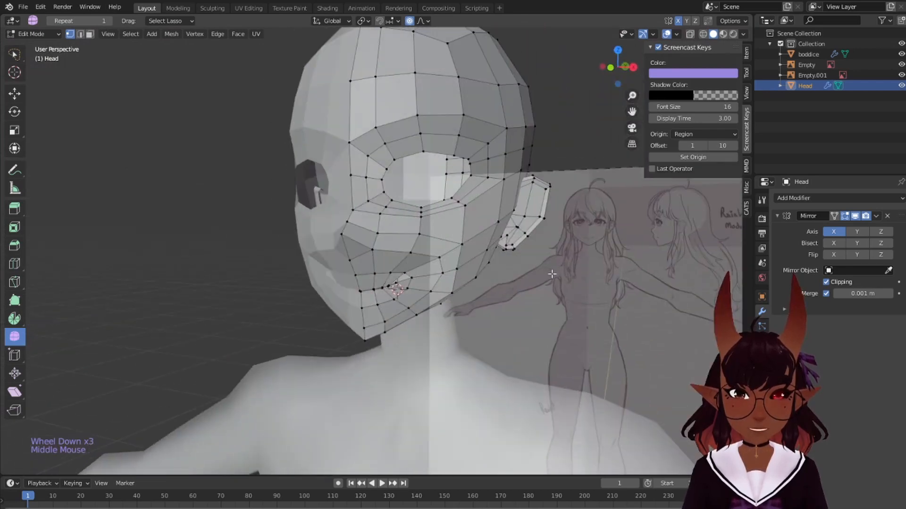
In front view, move the middle lower-eyelid vertex about 0.0007 m along X and the inner one about 0.0031 m in X and -0.0012 m in Z
{"action": "key", "text": "KP_1"}
{"action": "scroll", "coordinate": [526, 256], "scroll_direction": "up", "scroll_amount": 7}
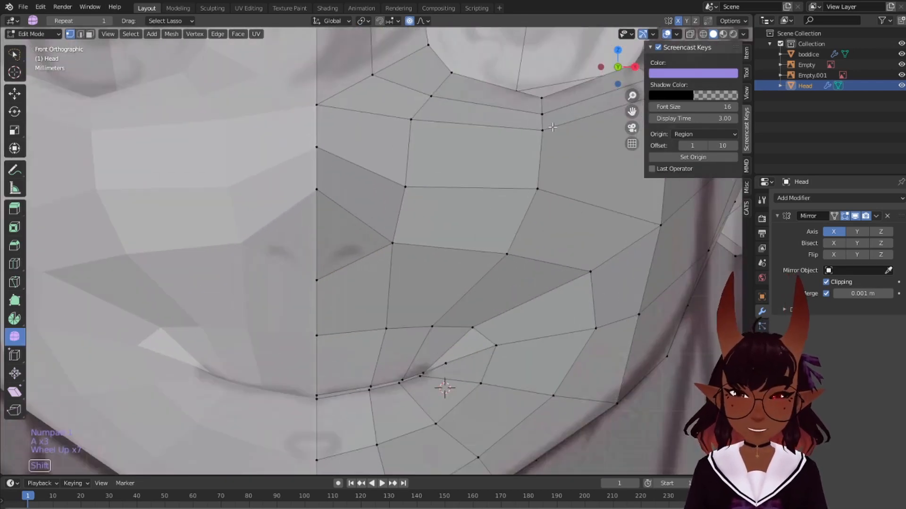
{"action": "middle_click_drag", "start_coordinate": [440, 384], "coordinate": [386, 332], "text": "shift"}
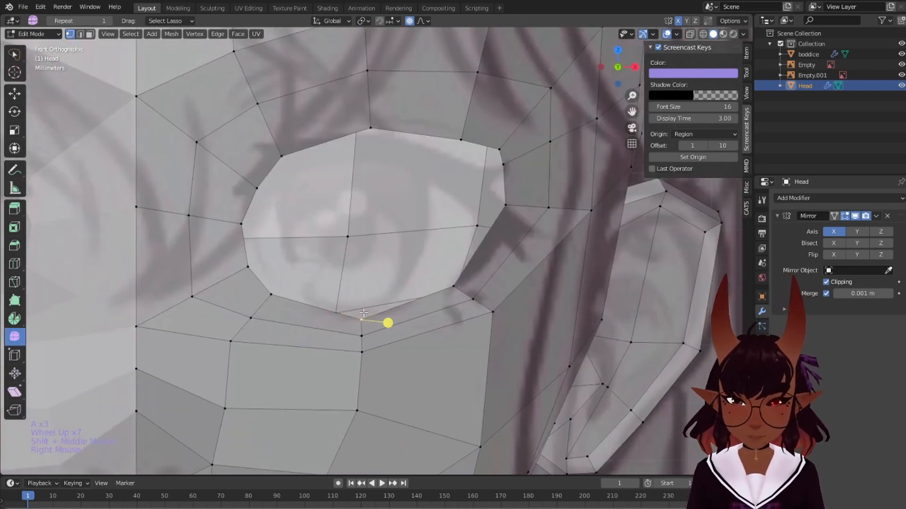
{"action": "key", "text": "g"}
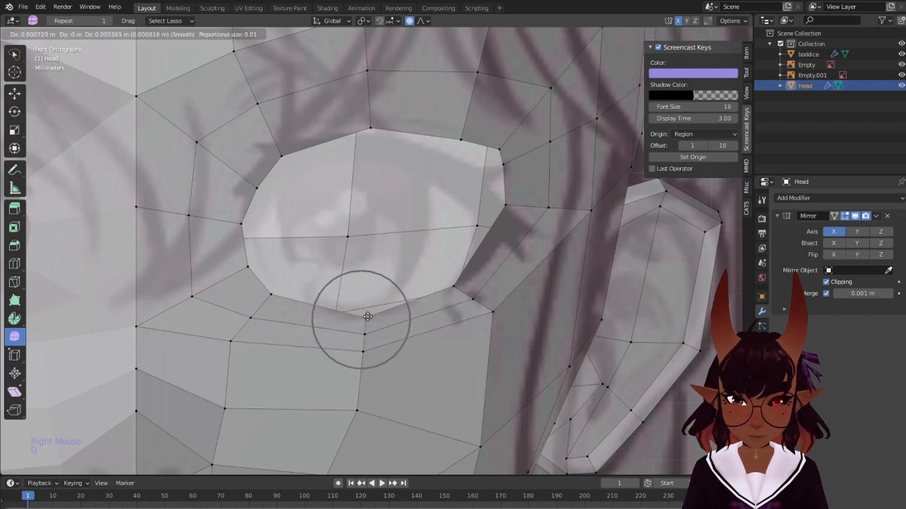
{"action": "left_click", "coordinate": [392, 318]}
{"action": "right_click", "coordinate": [289, 299]}
{"action": "key", "text": "g"}
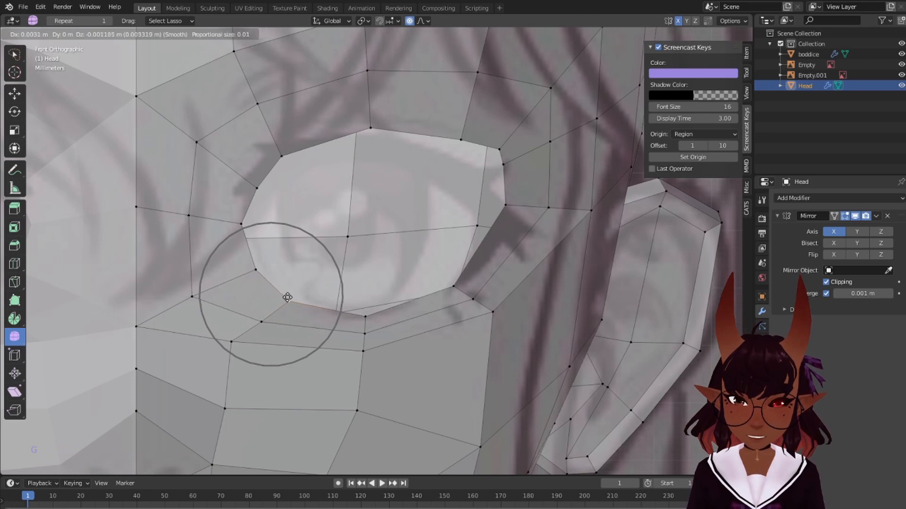
{"action": "left_click", "coordinate": [288, 297]}
Move the two inner eye-corner vertices along X onto the reference eye outline, the lower one by about 0.0009 m
{"action": "right_click", "coordinate": [251, 259]}
{"action": "key", "text": "g"}
{"action": "left_click", "coordinate": [258, 258]}
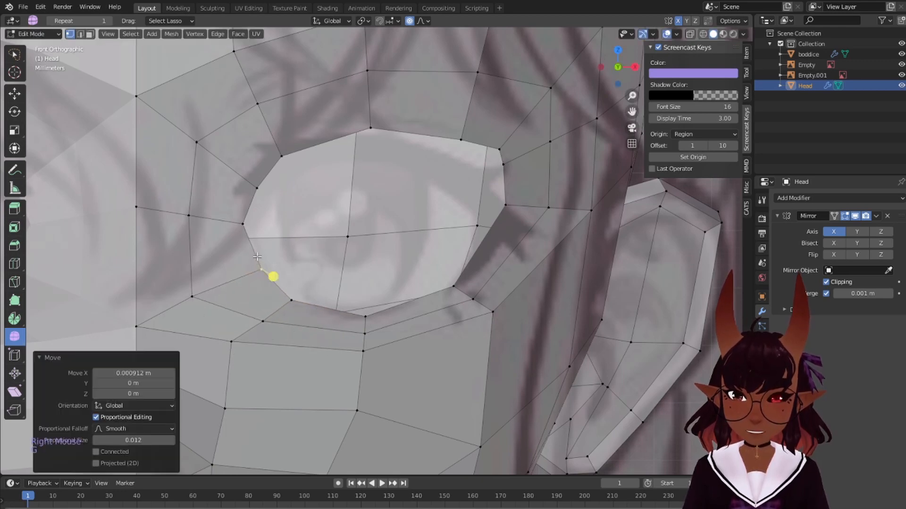
{"action": "right_click", "coordinate": [239, 220]}
{"action": "key", "text": "g"}
{"action": "left_click", "coordinate": [245, 220]}
Move the inner upper-eyelid vertex about 0.0016 m in X and -0.0025 m in Z, and the middle one -0.0016 m and -0.0052 m
{"action": "right_click", "coordinate": [282, 149]}
{"action": "key", "text": "g"}
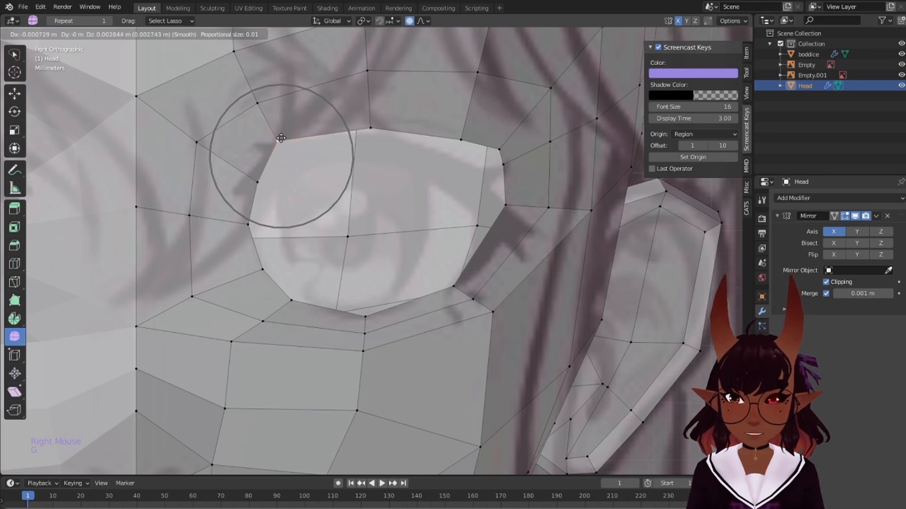
{"action": "left_click", "coordinate": [294, 167]}
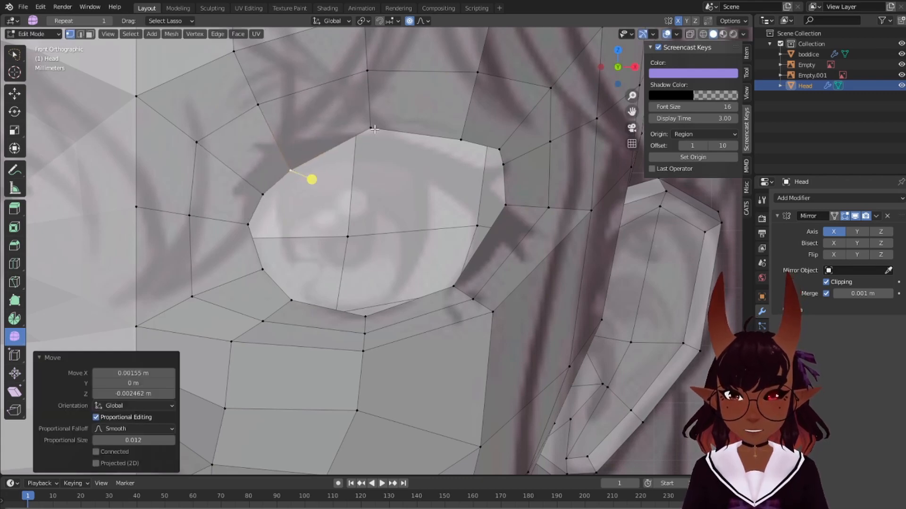
{"action": "right_click", "coordinate": [374, 129]}
{"action": "key", "text": "g"}
{"action": "left_click", "coordinate": [363, 159]}
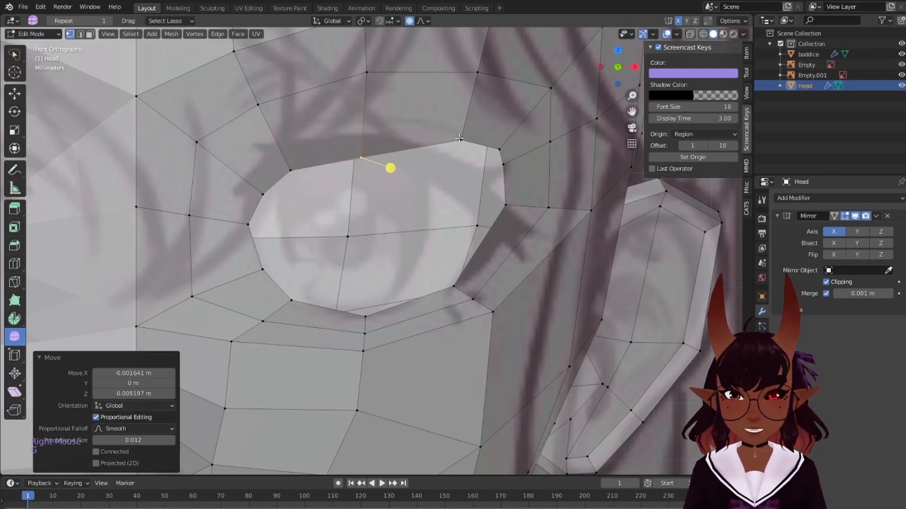
Move the two outer upper-eyelid vertices about -0.0067 m in X each, lowering them about 0.0057 m and 0.008 m respectively
{"action": "right_click", "coordinate": [461, 141]}
{"action": "key", "text": "g"}
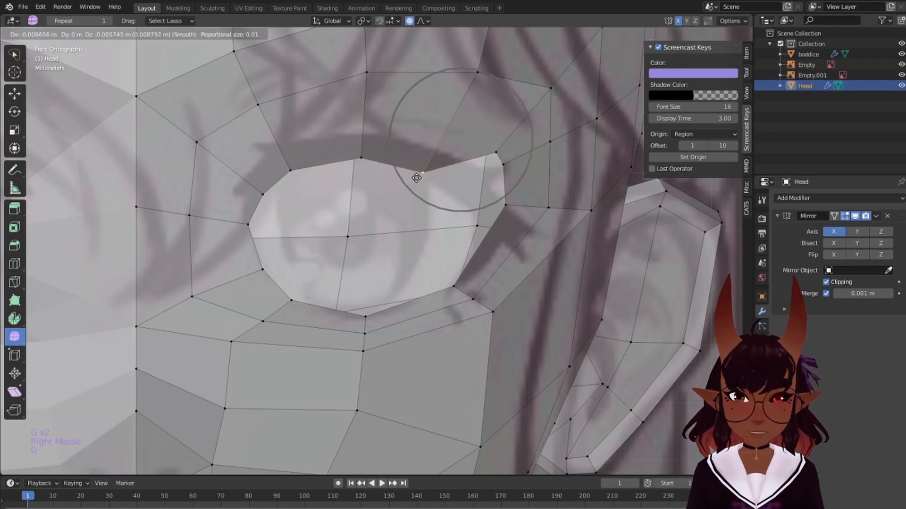
{"action": "left_click", "coordinate": [416, 177]}
{"action": "right_click", "coordinate": [496, 152]}
{"action": "key", "text": "g"}
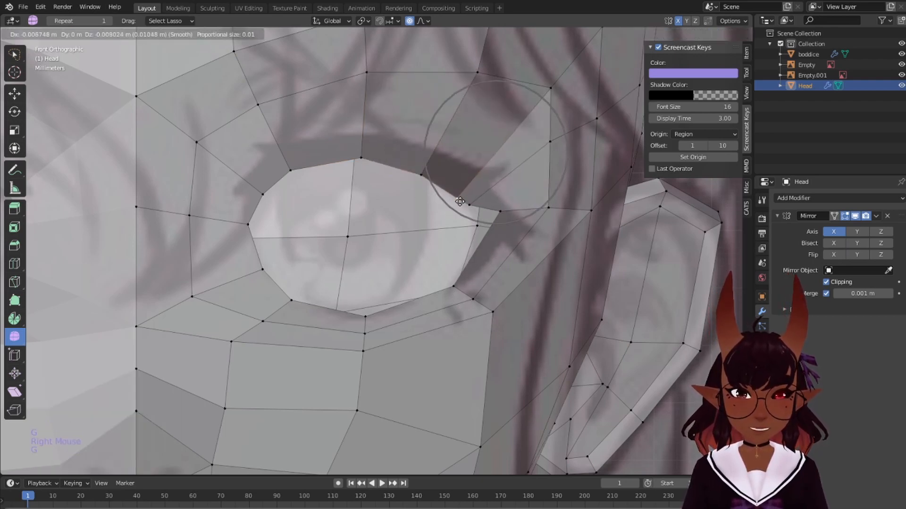
{"action": "left_click", "coordinate": [460, 199]}
Move the outer eye-corner vertex about -0.0041 m in X and -0.006 m in Z, and the one above it 0.0027 m along X
{"action": "right_click", "coordinate": [505, 208]}
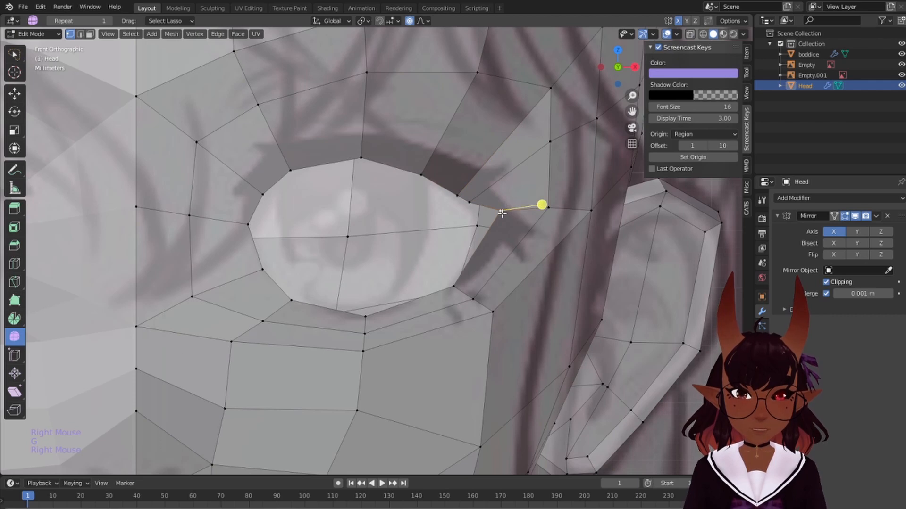
{"action": "key", "text": "g"}
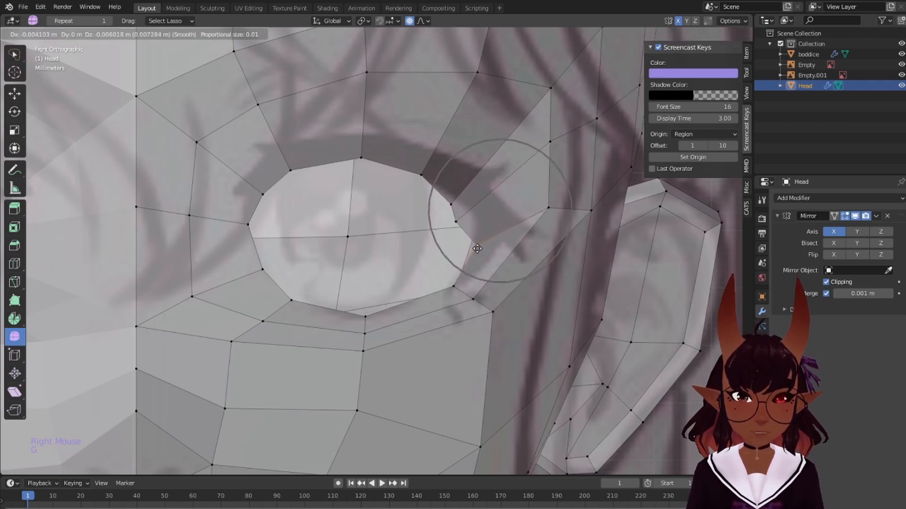
{"action": "left_click", "coordinate": [477, 248]}
{"action": "right_click", "coordinate": [477, 219]}
{"action": "key", "text": "g"}
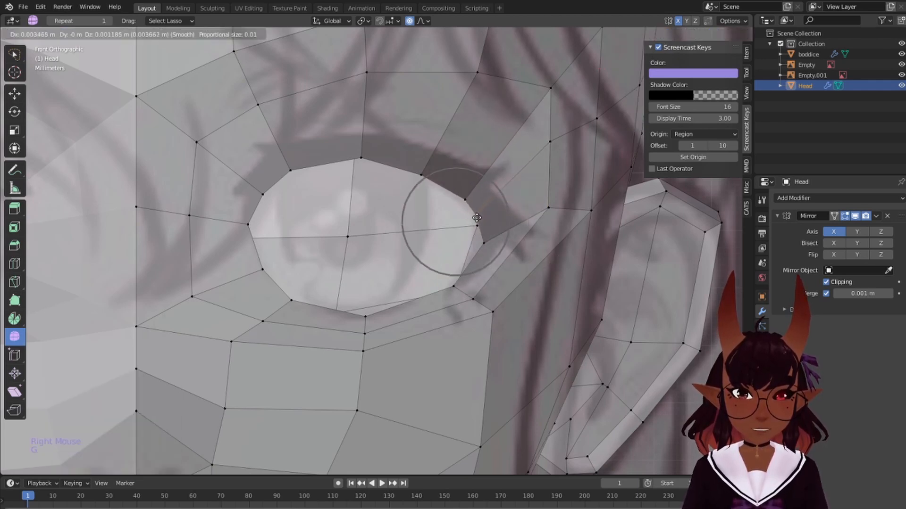
{"action": "scroll", "coordinate": [476, 218], "scroll_direction": "up", "scroll_amount": 3}
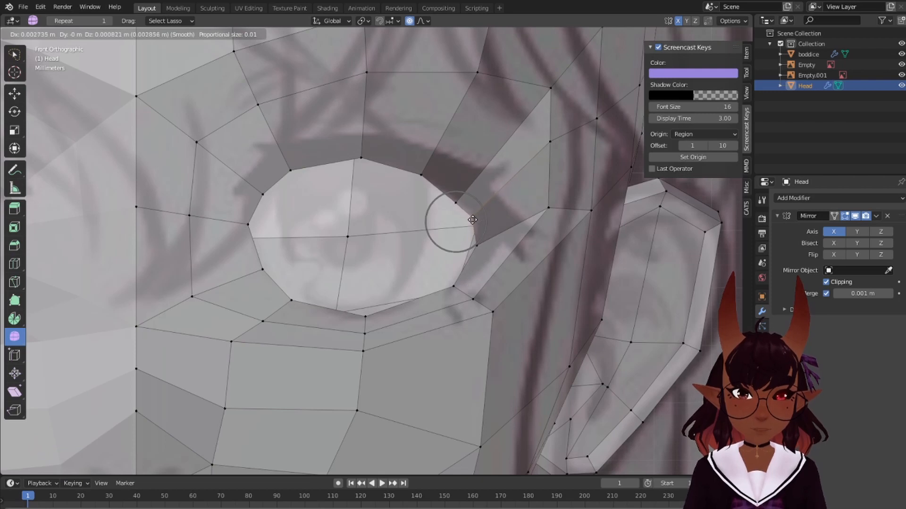
{"action": "left_click", "coordinate": [473, 220]}
Nudge the three outer-corner eye vertices onto the reference outline, the uppermost about 0.0008 m in X and 0.0006 m in Z
{"action": "right_click", "coordinate": [471, 219]}
{"action": "key", "text": "g"}
{"action": "left_click", "coordinate": [471, 218]}
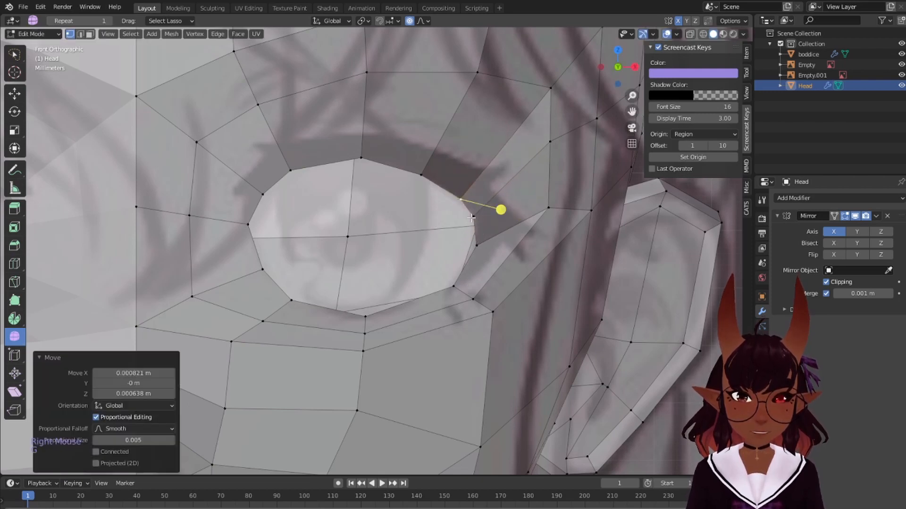
{"action": "right_click", "coordinate": [471, 217]}
{"action": "key", "text": "g"}
{"action": "left_click", "coordinate": [472, 218]}
{"action": "right_click", "coordinate": [476, 243]}
{"action": "key", "text": "g"}
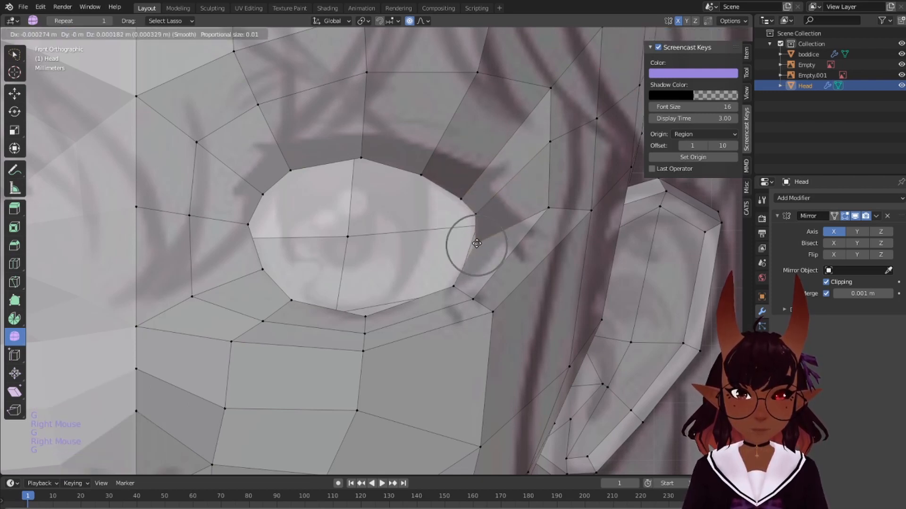
{"action": "left_click", "coordinate": [477, 243]}
Deselect all vertices and examine the reshaped eye opening from an angle and against the front reference
{"action": "scroll", "coordinate": [472, 231], "scroll_direction": "down", "scroll_amount": 5}
{"action": "key", "text": "a"}
{"action": "key", "text": "a"}
{"action": "key", "text": "a"}
{"action": "scroll", "coordinate": [400, 308], "scroll_direction": "down", "scroll_amount": 2}
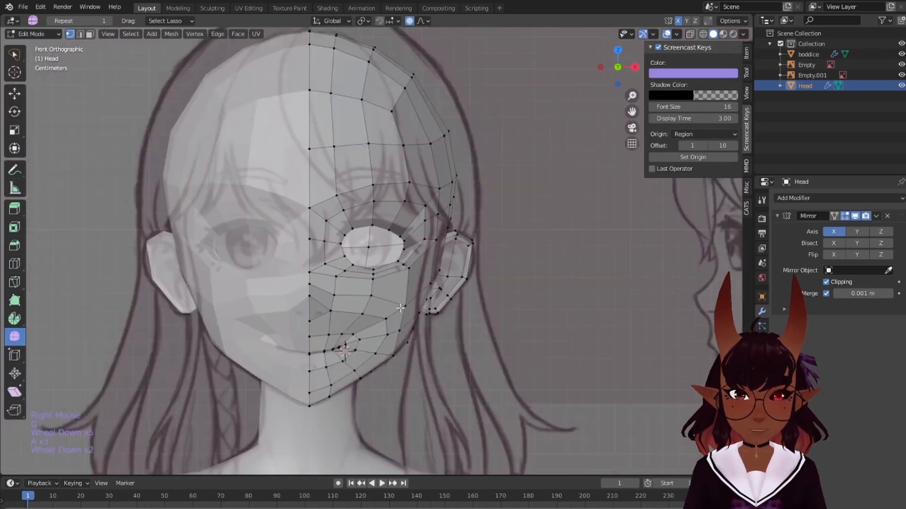
{"action": "scroll", "coordinate": [401, 307], "scroll_direction": "down", "scroll_amount": 2}
{"action": "scroll", "coordinate": [400, 308], "scroll_direction": "up", "scroll_amount": 5}
{"action": "middle_click_drag", "start_coordinate": [400, 308], "coordinate": [584, 296]}
{"action": "key", "text": "KP_1"}
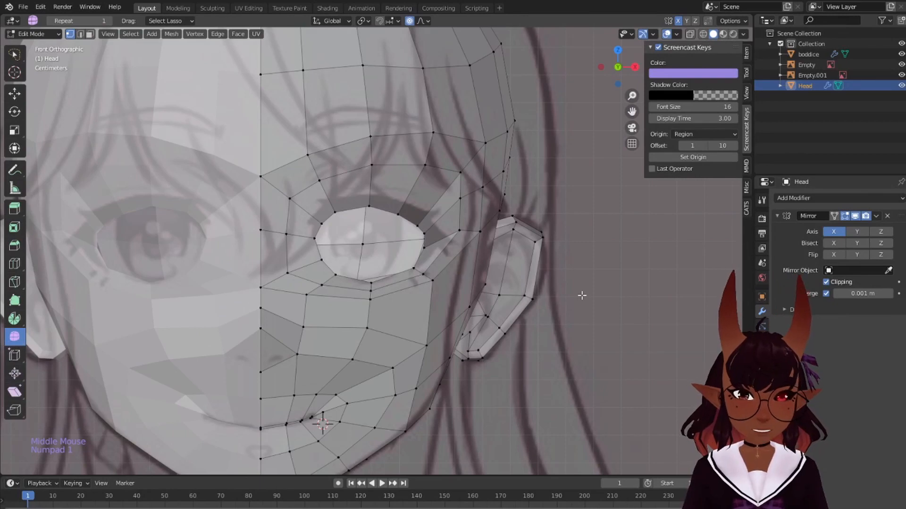
{"action": "scroll", "coordinate": [275, 231], "scroll_direction": "down", "scroll_amount": 2}
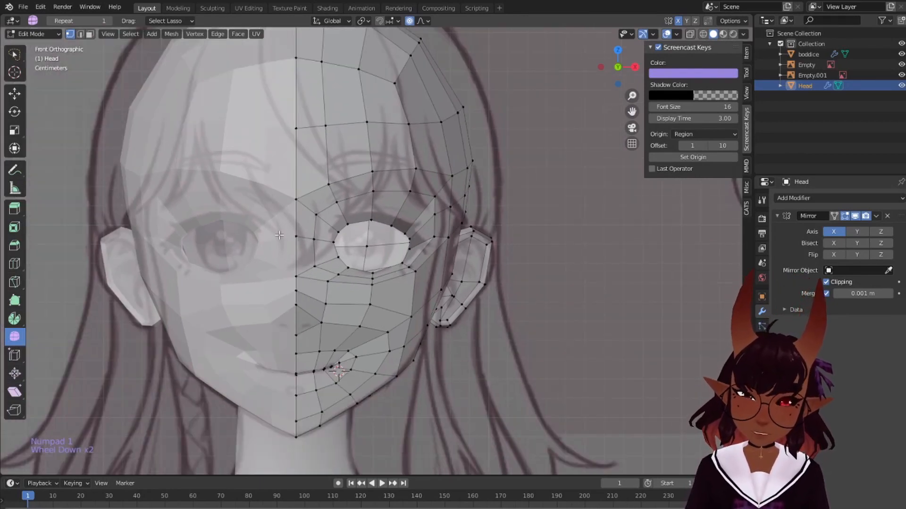
In the side view with proportional editing off, move the top two upper-eyelid vertices forward along Y, the rear one about -0.0085 m
{"action": "key", "text": "KP_3"}
{"action": "key", "text": "a"}
{"action": "key", "text": "a"}
{"action": "key", "text": "a"}
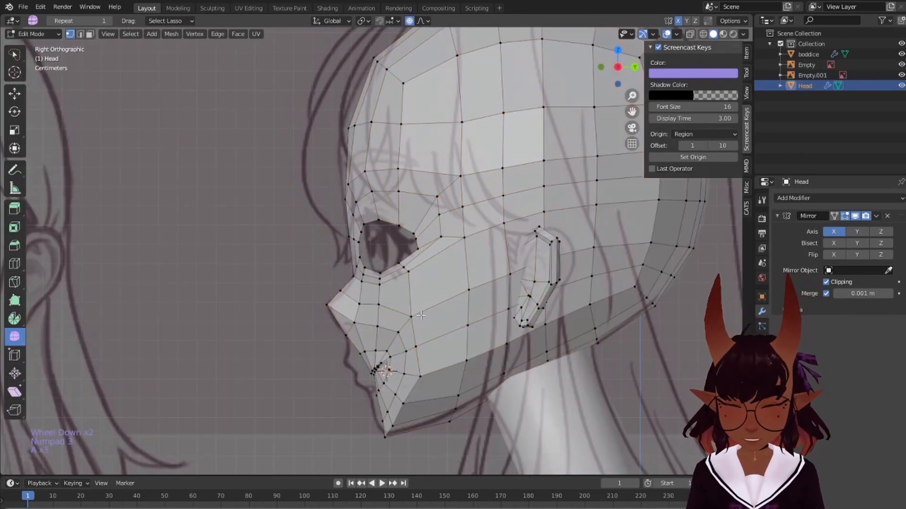
{"action": "scroll", "coordinate": [395, 288], "scroll_direction": "up", "scroll_amount": 4}
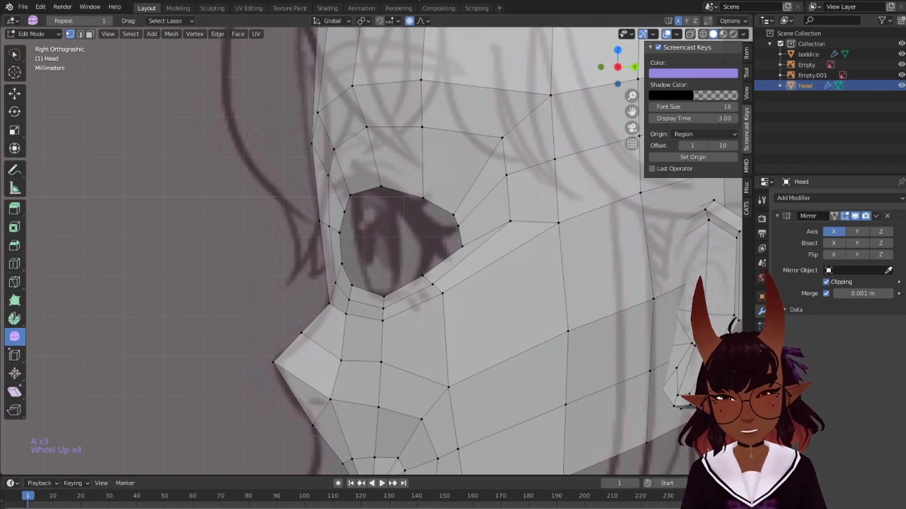
{"action": "left_click", "coordinate": [410, 21]}
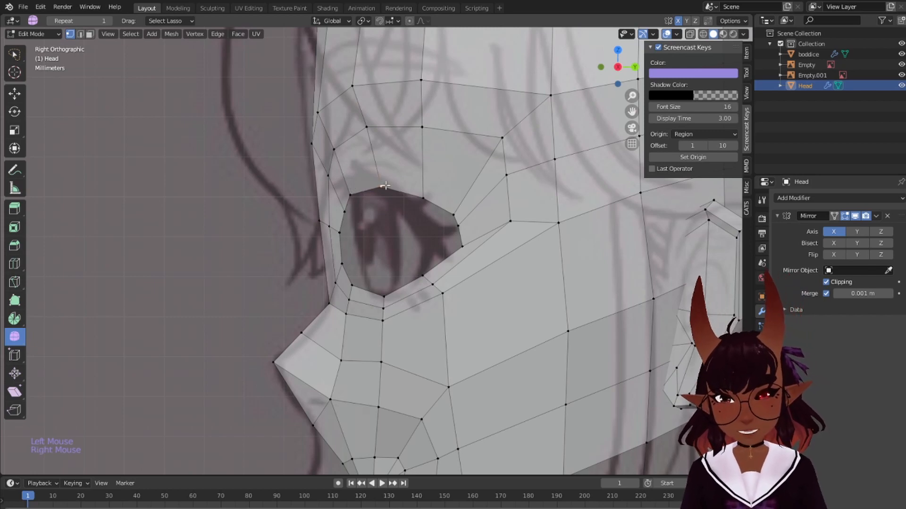
{"action": "key", "text": "g"}
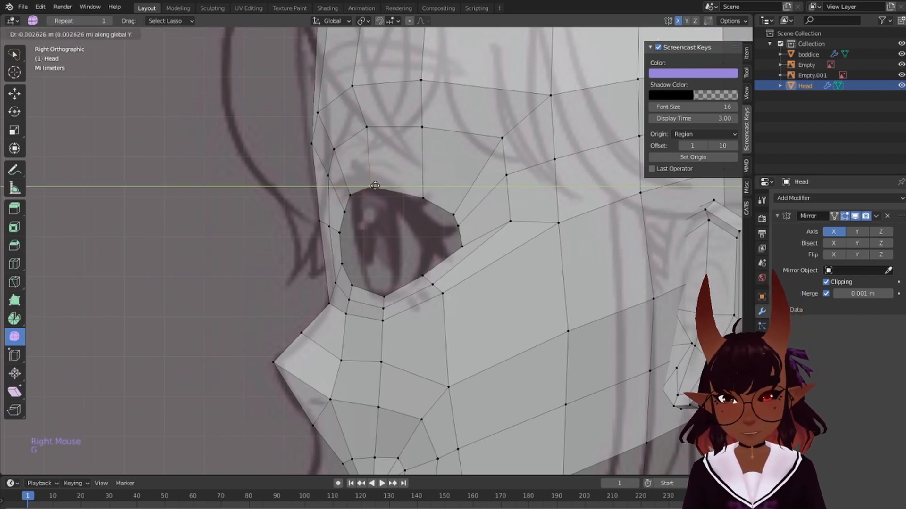
{"action": "left_click", "coordinate": [370, 187]}
{"action": "right_click", "coordinate": [427, 199]}
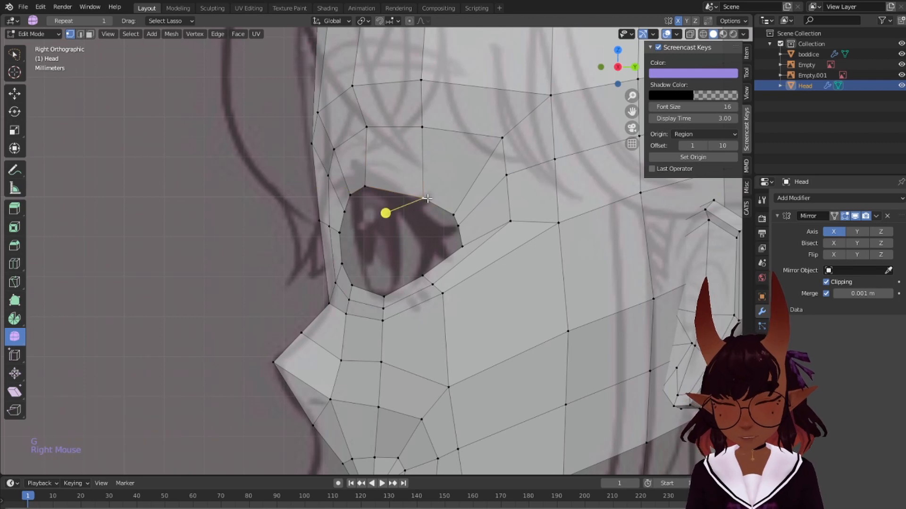
{"action": "key", "text": "g"}
{"action": "key", "text": "y"}
{"action": "left_click", "coordinate": [393, 203]}
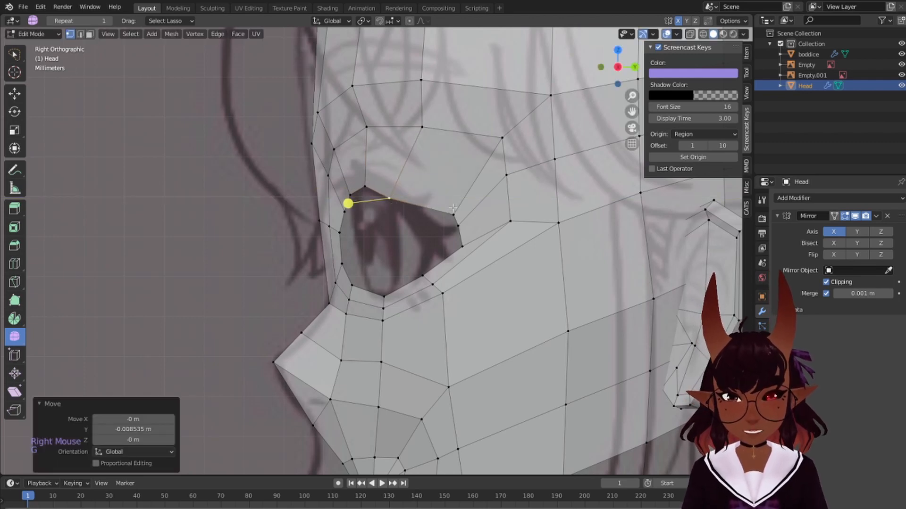
Move the next two upper-eyelid vertices toward the outer corner forward along Y, the first about -0.0134 m, to follow the side reference eye
{"action": "right_click", "coordinate": [453, 219]}
{"action": "key", "text": "g"}
{"action": "key", "text": "y"}
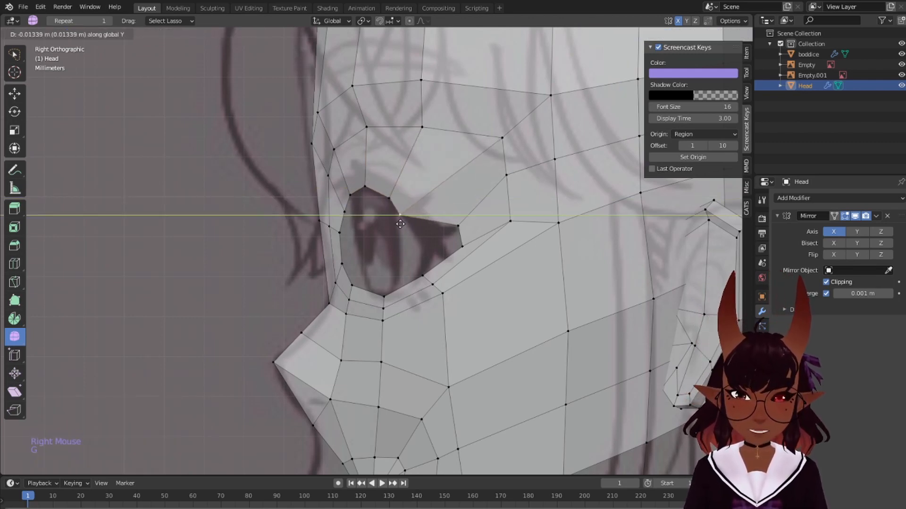
{"action": "left_click", "coordinate": [400, 224]}
{"action": "right_click", "coordinate": [459, 227]}
{"action": "key", "text": "g"}
{"action": "key", "text": "y"}
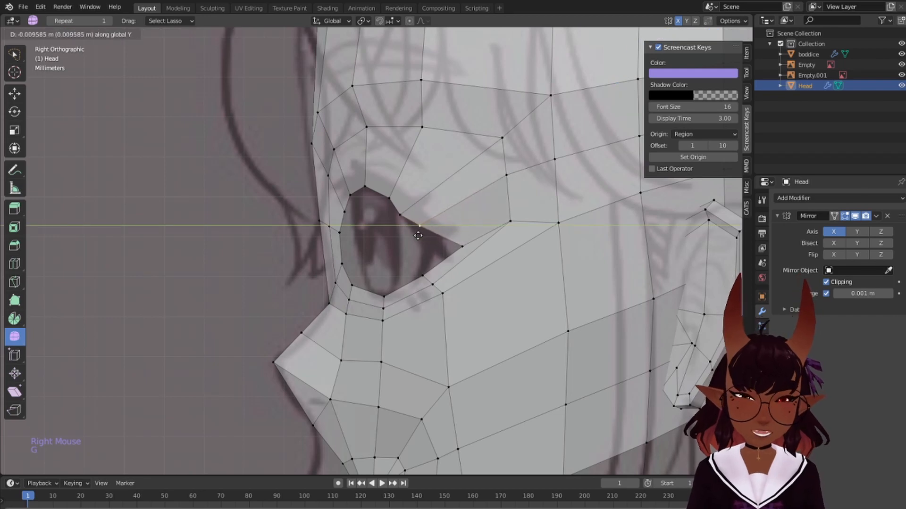
{"action": "left_click", "coordinate": [409, 238]}
Move the outer eye-corner vertex about -0.01 m along Y and the vertex just above it about -0.0005 m
{"action": "right_click", "coordinate": [462, 246]}
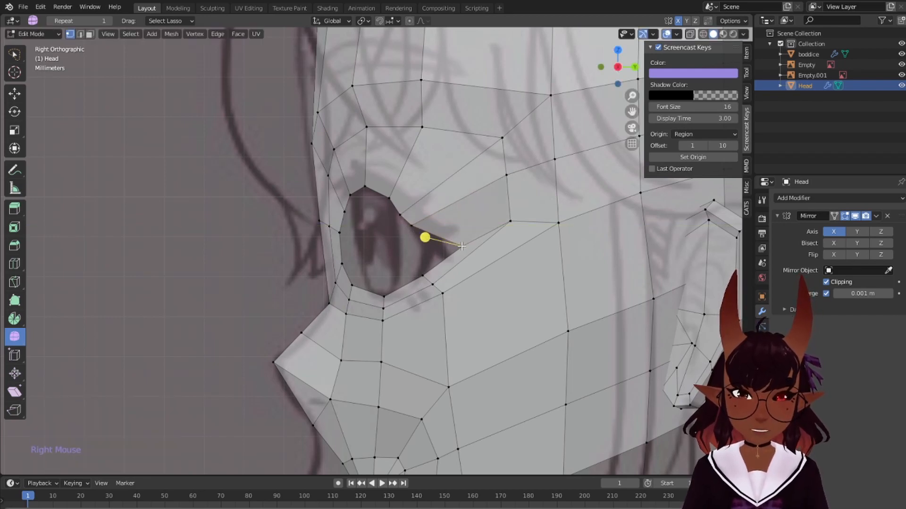
{"action": "key", "text": "g"}
{"action": "key", "text": "y"}
{"action": "left_click", "coordinate": [422, 251]}
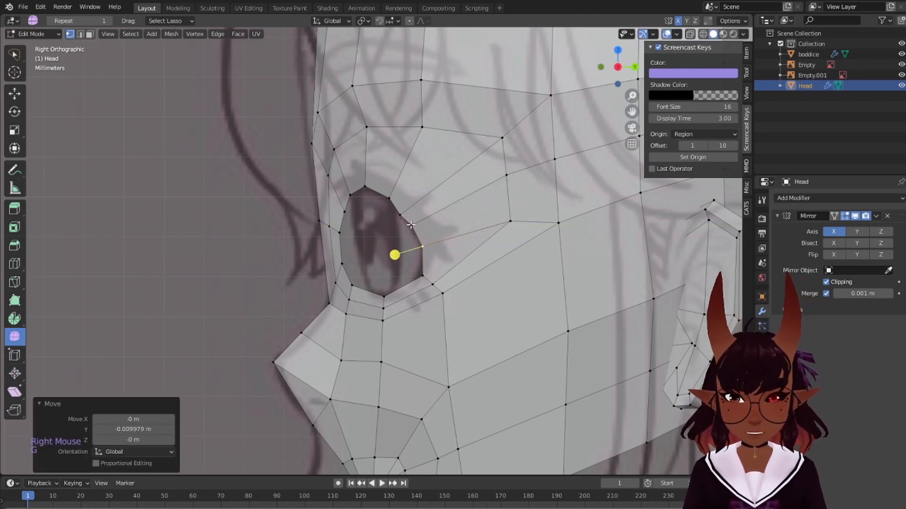
{"action": "right_click", "coordinate": [409, 225]}
{"action": "key", "text": "g"}
{"action": "key", "text": "y"}
{"action": "left_click", "coordinate": [409, 225]}
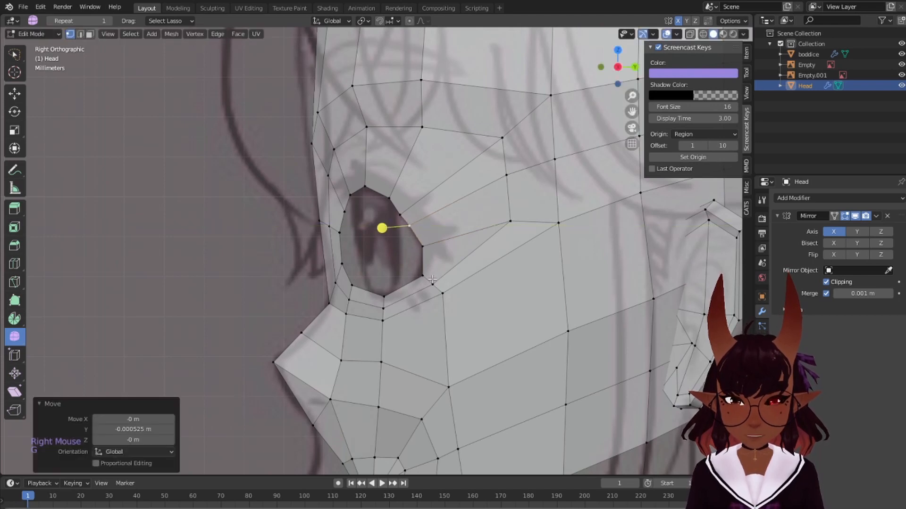
Move the outer lower-eyelid vertex about -0.0014 m along Y and shift the lowest eyelid vertex backward along Y
{"action": "right_click", "coordinate": [420, 278]}
{"action": "key", "text": "g"}
{"action": "key", "text": "y"}
{"action": "left_click", "coordinate": [421, 277]}
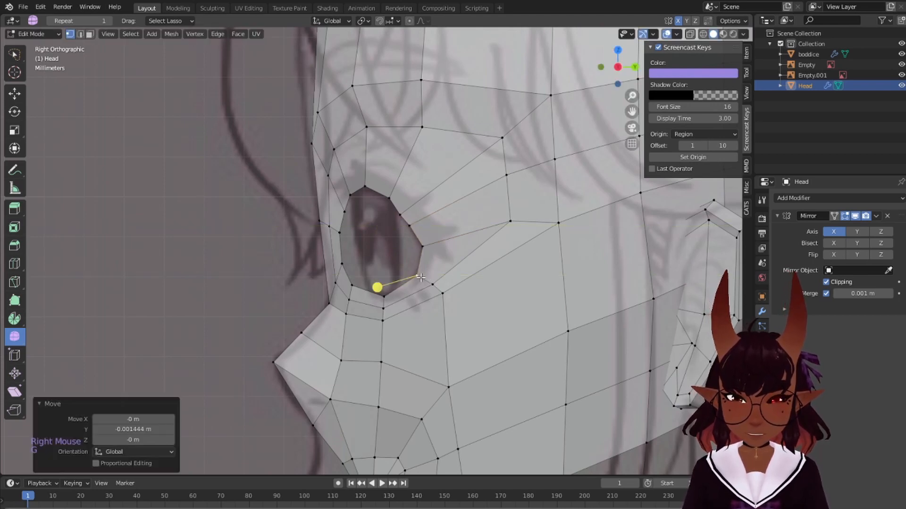
{"action": "right_click", "coordinate": [382, 296]}
{"action": "key", "text": "g"}
{"action": "key", "text": "y"}
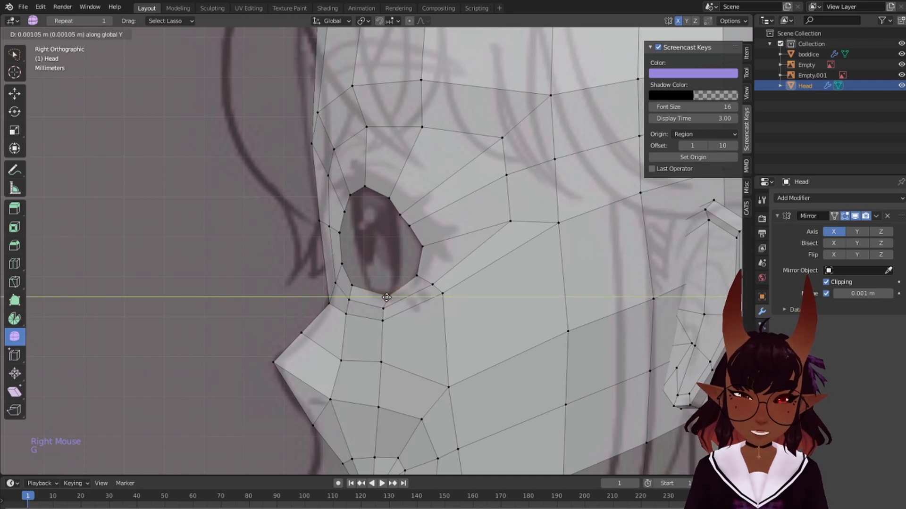
{"action": "left_click", "coordinate": [394, 297]}
Shift the inner lower-eyelid vertex backward along Y and move the vertex above it on the front edge about 0.0043 m along Y
{"action": "right_click", "coordinate": [349, 288]}
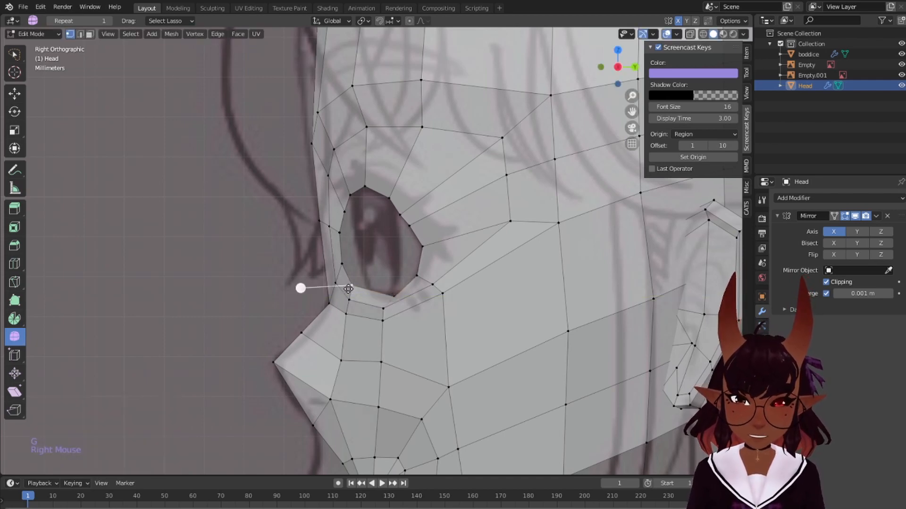
{"action": "key", "text": "g"}
{"action": "key", "text": "y"}
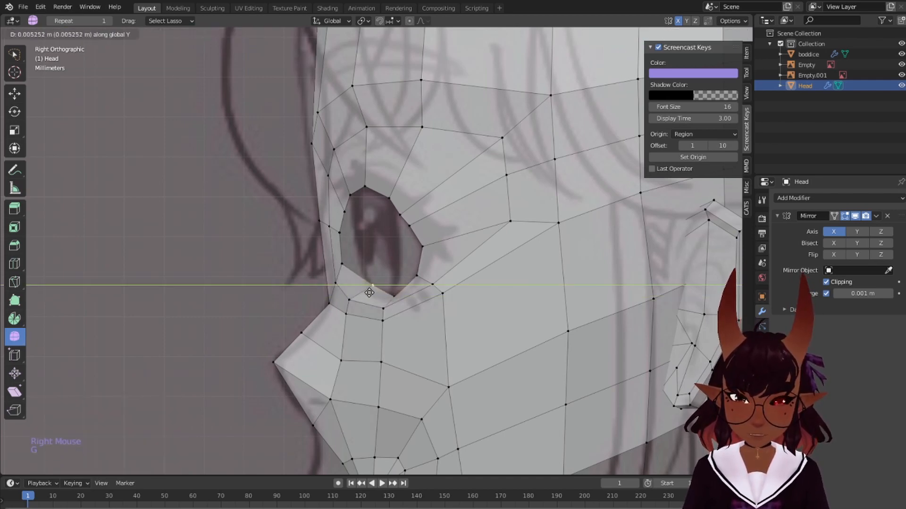
{"action": "left_click", "coordinate": [375, 295]}
{"action": "right_click", "coordinate": [338, 260]}
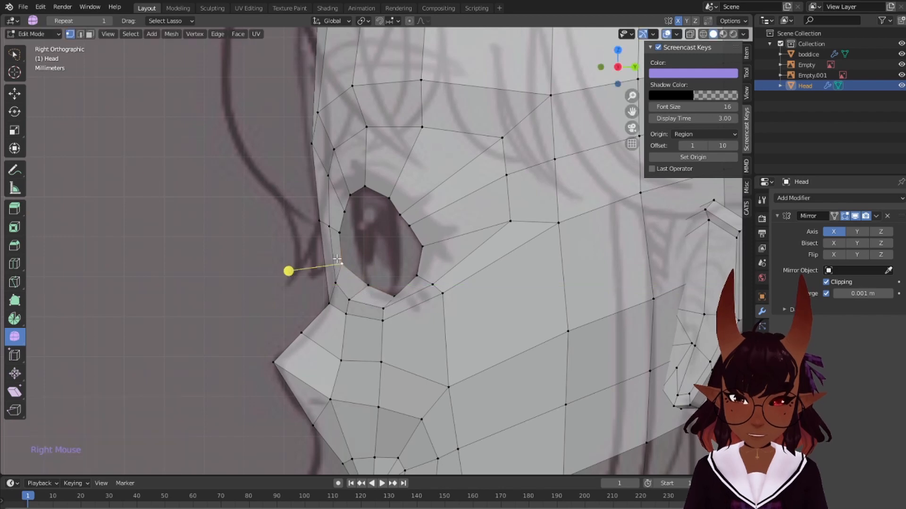
{"action": "key", "text": "g"}
{"action": "key", "text": "y"}
{"action": "left_click", "coordinate": [357, 265]}
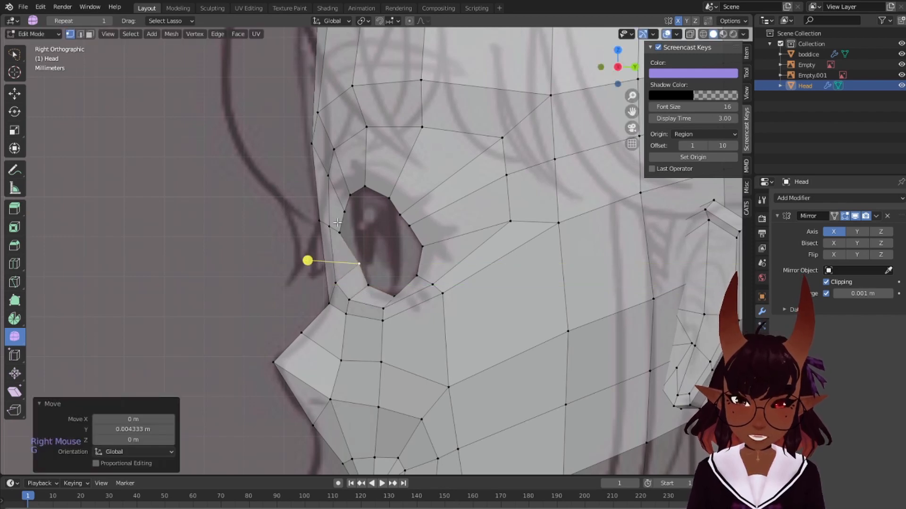
Move the three remaining front-edge eye vertices backward along Y, from lowest to highest about 0.0037 m, 0.0021 m and 0.0013 m
{"action": "right_click", "coordinate": [286, 236]}
{"action": "key", "text": "g"}
{"action": "key", "text": "y"}
{"action": "left_click", "coordinate": [352, 231]}
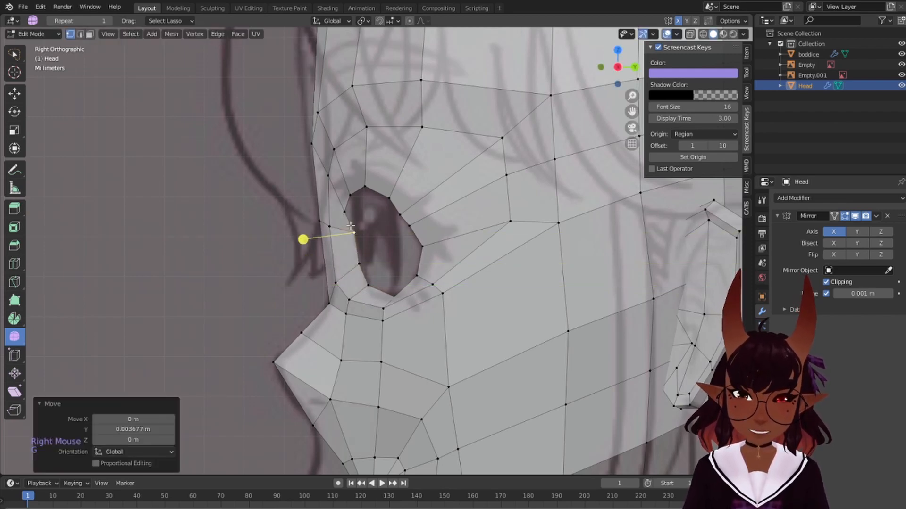
{"action": "right_click", "coordinate": [291, 218]}
{"action": "key", "text": "g"}
{"action": "key", "text": "y"}
{"action": "left_click", "coordinate": [354, 217]}
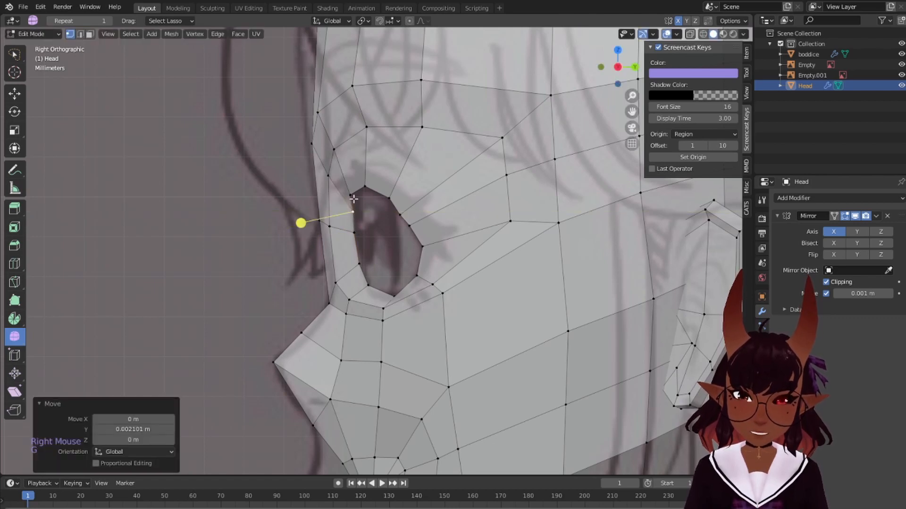
{"action": "right_click", "coordinate": [298, 203]}
{"action": "key", "text": "g"}
{"action": "key", "text": "y"}
{"action": "left_click", "coordinate": [359, 198]}
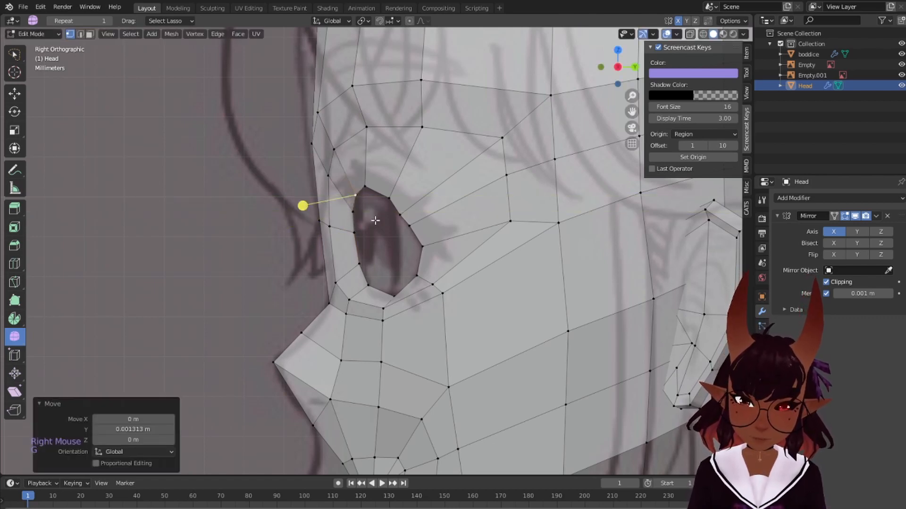
With smooth proportional editing at size 0.011, move the rear upper-eyelid vertex about 0.0013 m in Y and 0.0009 m in Z
{"action": "right_click", "coordinate": [400, 221]}
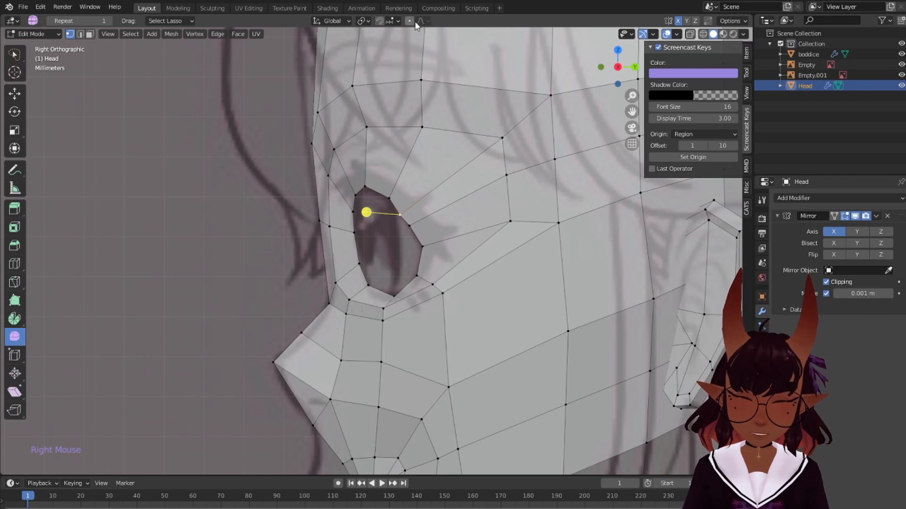
{"action": "left_click", "coordinate": [409, 21]}
{"action": "key", "text": "g"}
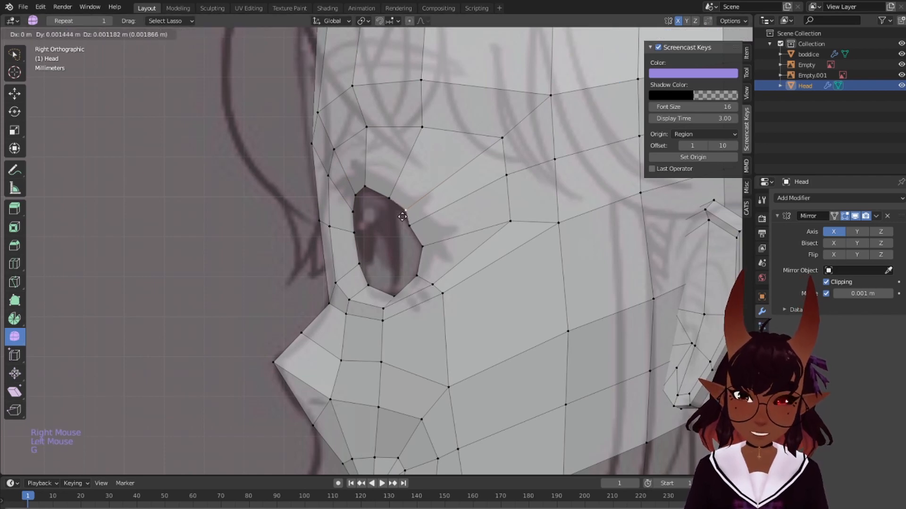
{"action": "right_click", "coordinate": [398, 220]}
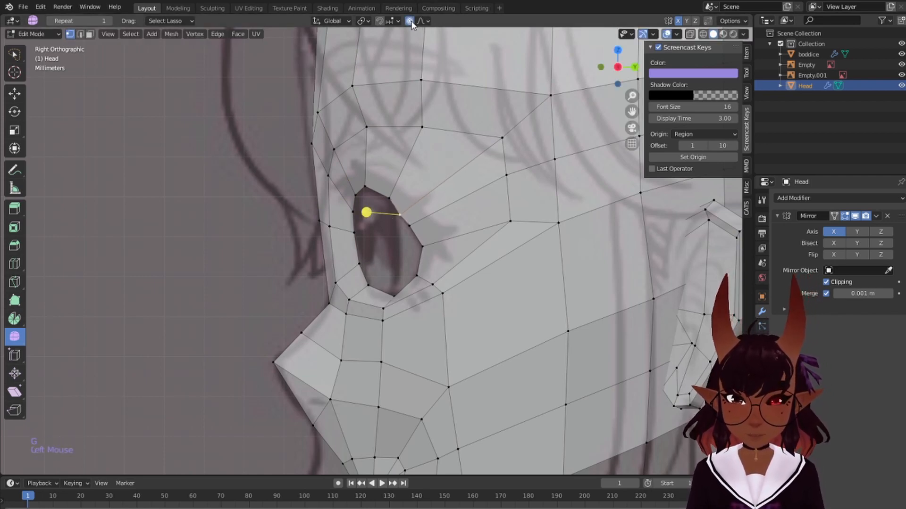
{"action": "key", "text": "g"}
{"action": "scroll", "coordinate": [409, 173], "scroll_direction": "down", "scroll_amount": 4}
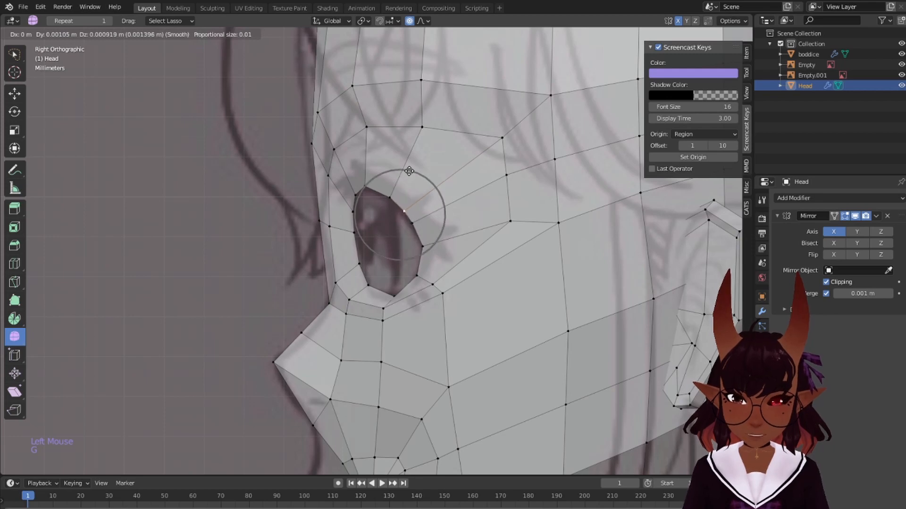
{"action": "left_click", "coordinate": [410, 171]}
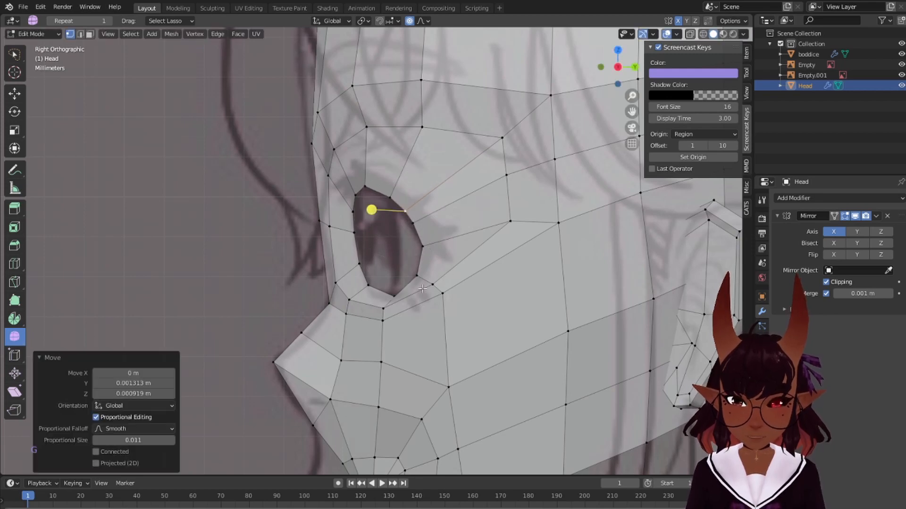
With proportional editing off, slide the surrounding loop's upper rear vertex about halfway along its edge toward the eye opening
{"action": "right_click", "coordinate": [383, 309]}
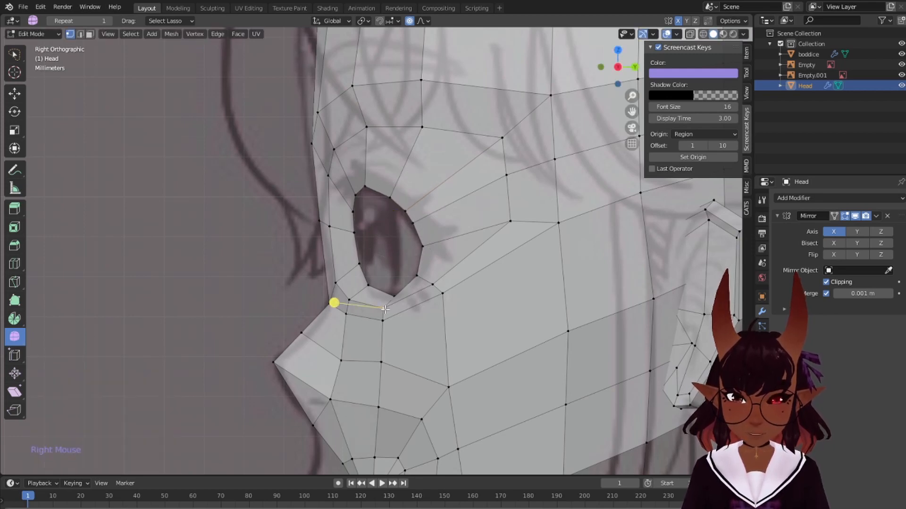
{"action": "right_click", "coordinate": [501, 138]}
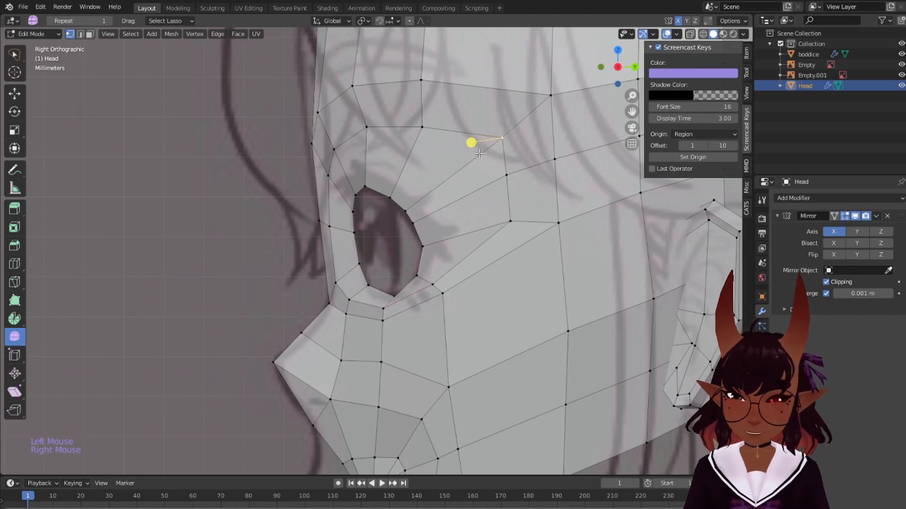
{"action": "key", "text": "g"}
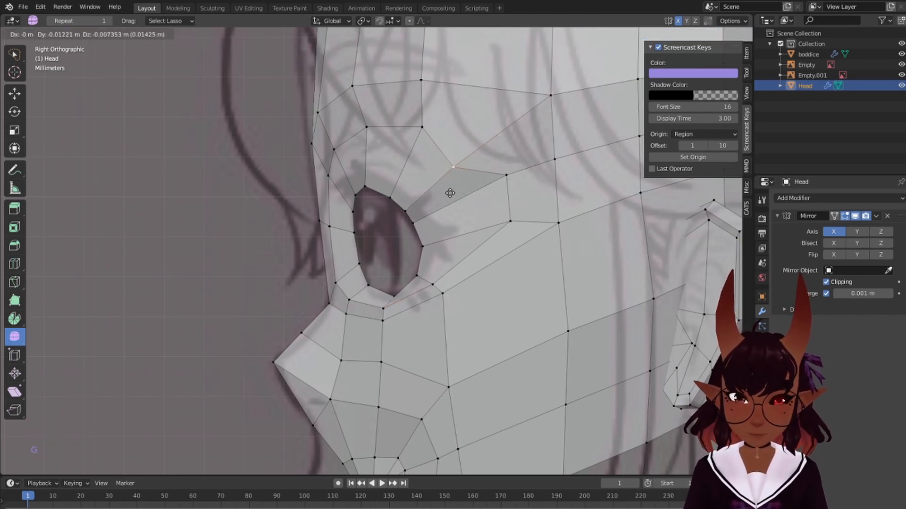
{"action": "right_click", "coordinate": [448, 193]}
{"action": "key", "text": "g"}
{"action": "key", "text": "g"}
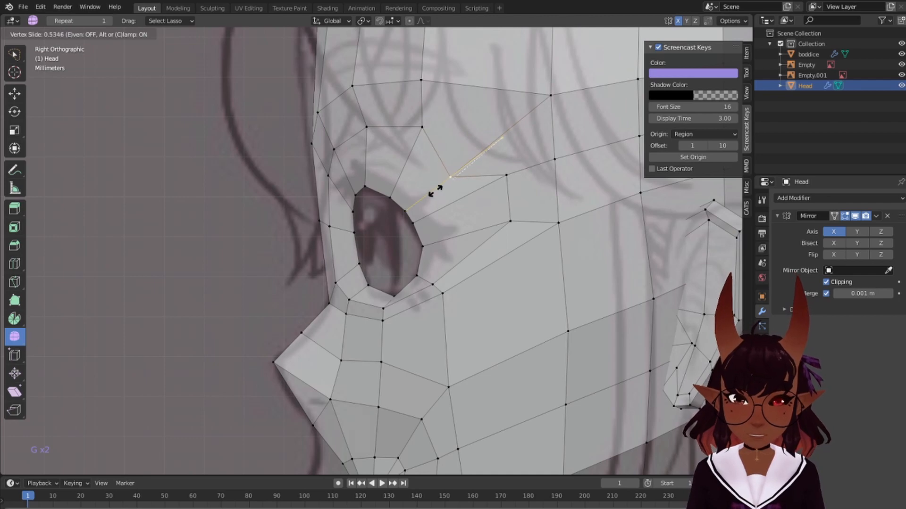
{"action": "left_click", "coordinate": [434, 188]}
Slide the next two surrounding-loop vertices behind the eye along their edges toward the opening, the lower one by a factor of 0.539
{"action": "right_click", "coordinate": [505, 179]}
{"action": "key", "text": "g"}
{"action": "key", "text": "g"}
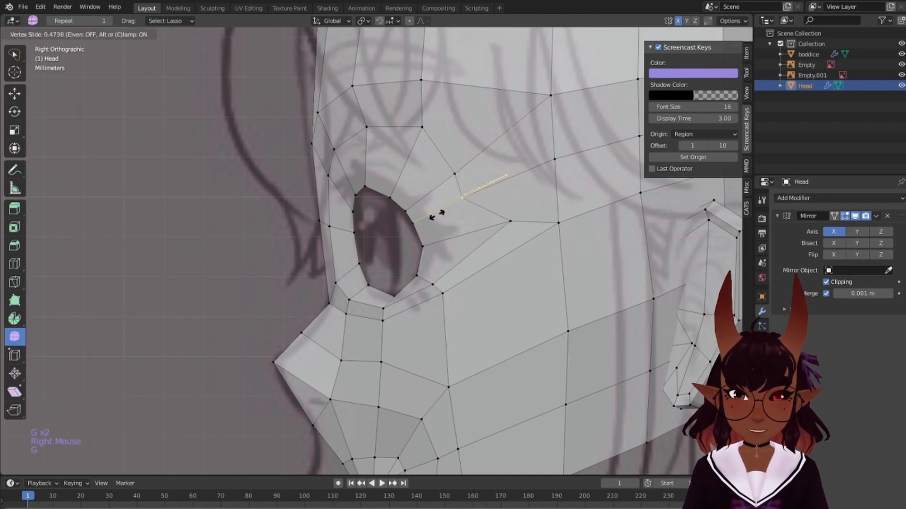
{"action": "left_click", "coordinate": [440, 215]}
{"action": "right_click", "coordinate": [513, 222]}
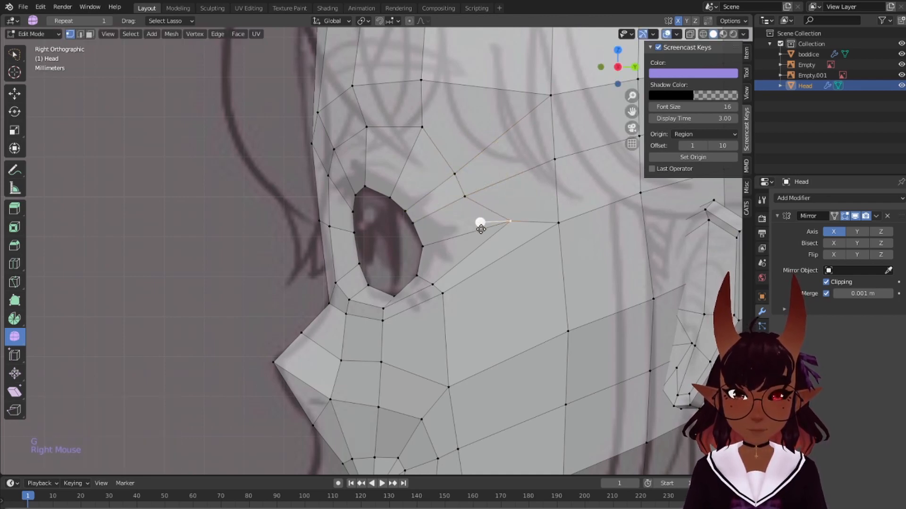
{"action": "key", "text": "g"}
{"action": "key", "text": "g"}
{"action": "left_click", "coordinate": [433, 242]}
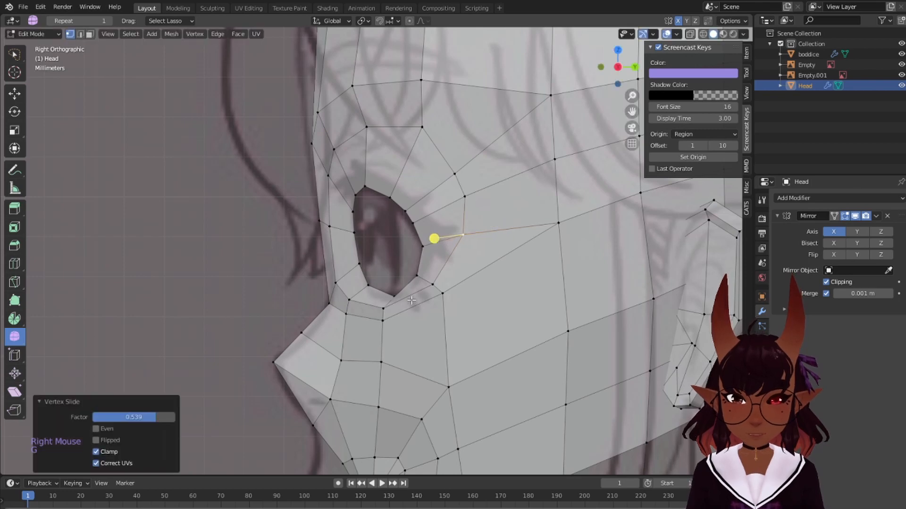
Move the two loop vertices just below the lower eyelid backward, the rear one about 0.0016 m and the front one 0.0013 m in Y
{"action": "right_click", "coordinate": [383, 309]}
{"action": "key", "text": "g"}
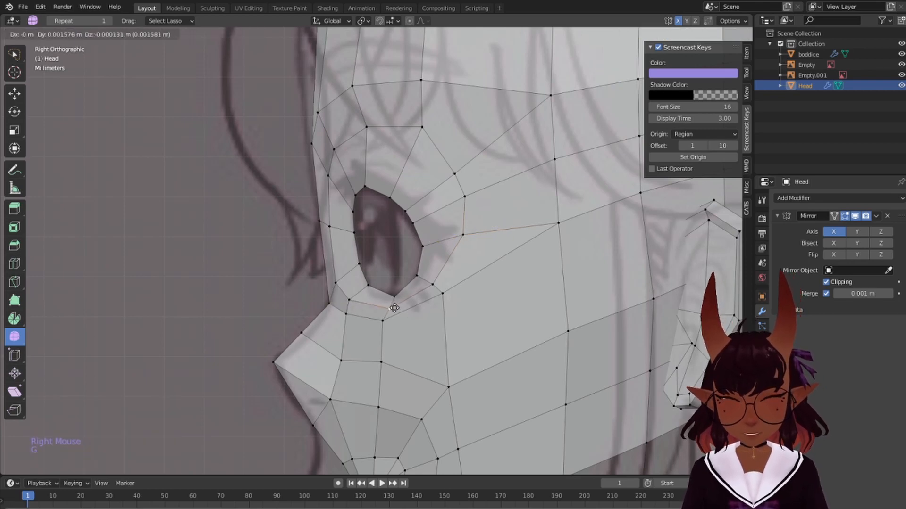
{"action": "left_click", "coordinate": [395, 308]}
{"action": "right_click", "coordinate": [348, 300]}
{"action": "key", "text": "g"}
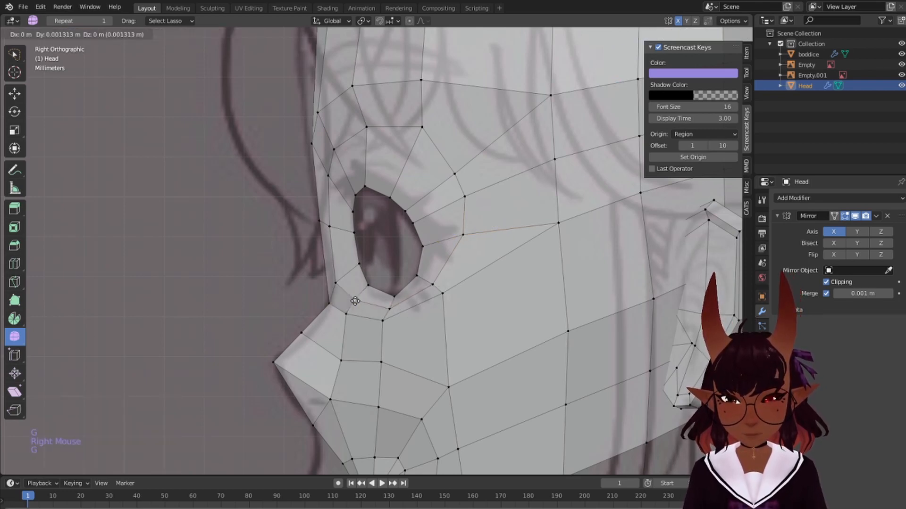
{"action": "left_click", "coordinate": [354, 301]}
Slide the lower two surrounding-loop vertices in front of the eye toward the opening, each by a factor of about 0.27
{"action": "right_click", "coordinate": [338, 284]}
{"action": "key", "text": "g"}
{"action": "key", "text": "g"}
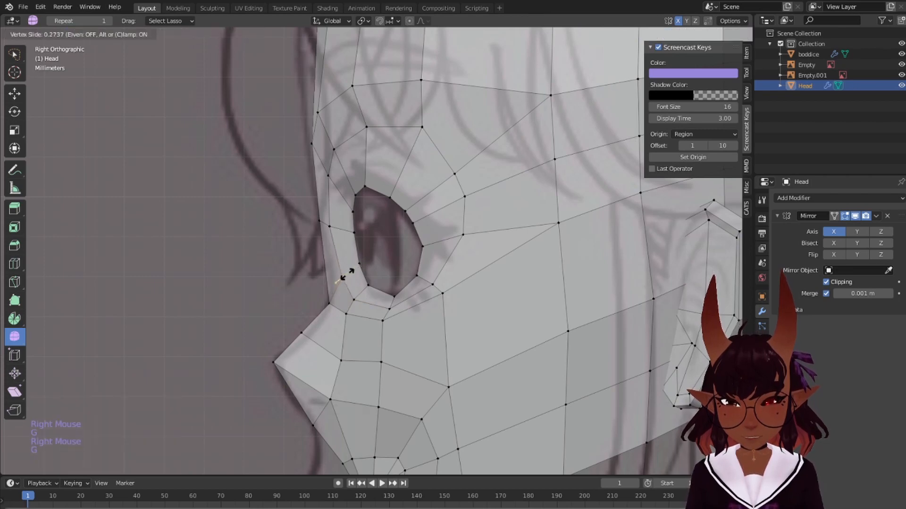
{"action": "left_click", "coordinate": [342, 224]}
{"action": "right_click", "coordinate": [329, 229]}
{"action": "key", "text": "g"}
{"action": "key", "text": "g"}
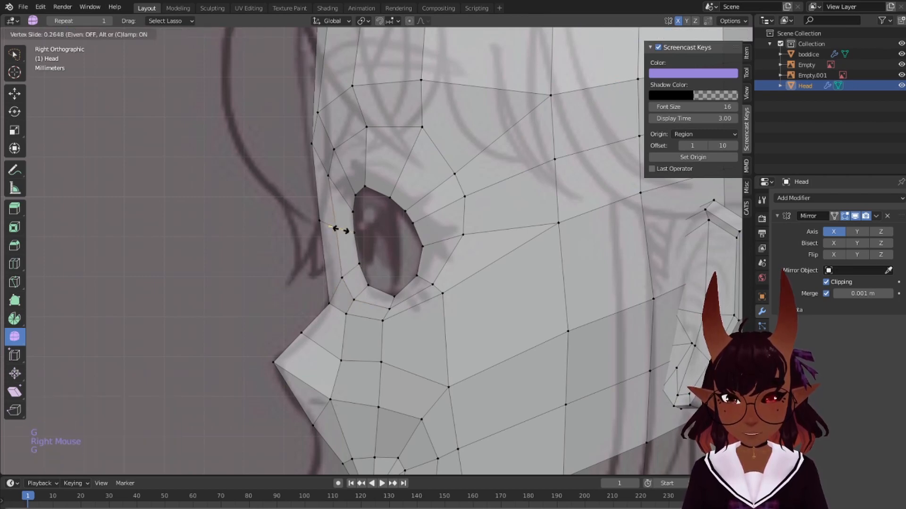
{"action": "left_click", "coordinate": [341, 231]}
Slide the two upper front surrounding-loop vertices and the one above the eye's front corner along their edges toward the eye opening
{"action": "right_click", "coordinate": [331, 176]}
{"action": "key", "text": "g"}
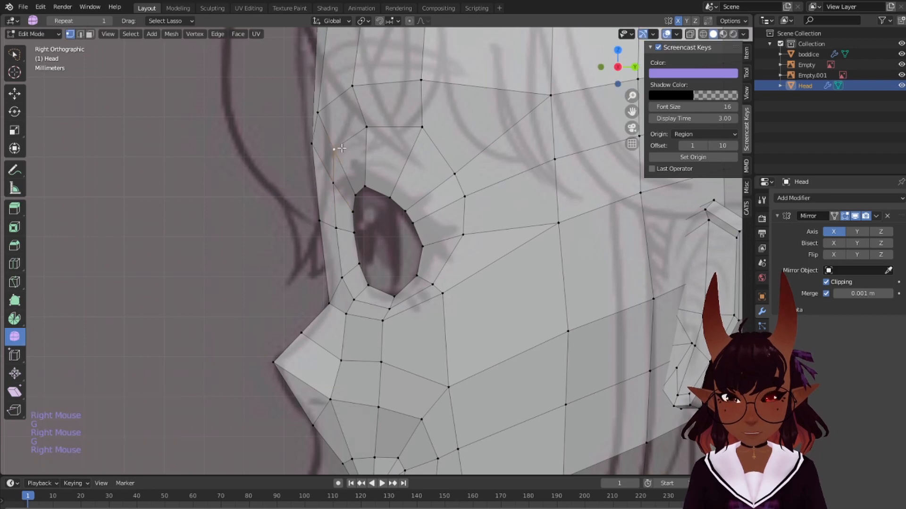
{"action": "key", "text": "g"}
{"action": "left_click", "coordinate": [351, 176]}
{"action": "right_click", "coordinate": [366, 140]}
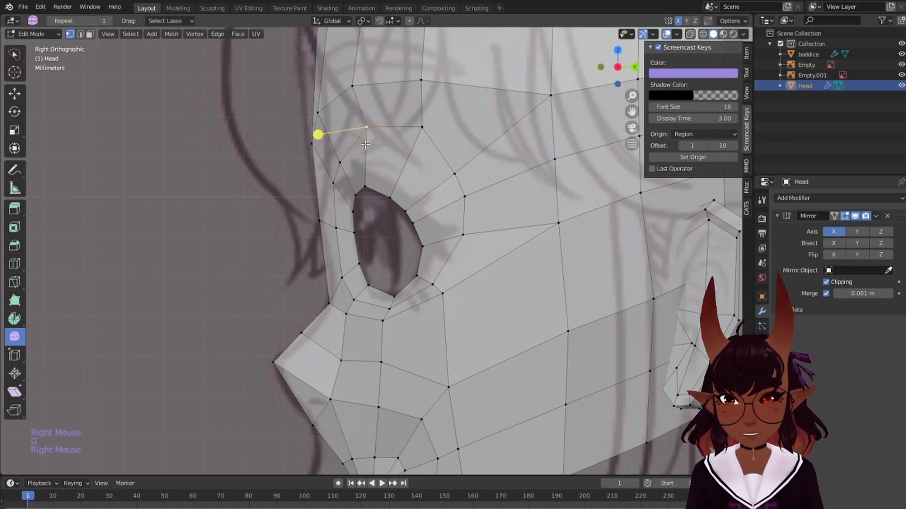
{"action": "key", "text": "g"}
{"action": "key", "text": "g"}
{"action": "left_click", "coordinate": [366, 161]}
Slide the surrounding loop's upper rear vertex down toward the eyelid and nudge the next one behind it slightly toward the opening
{"action": "right_click", "coordinate": [421, 126]}
{"action": "key", "text": "g"}
{"action": "key", "text": "g"}
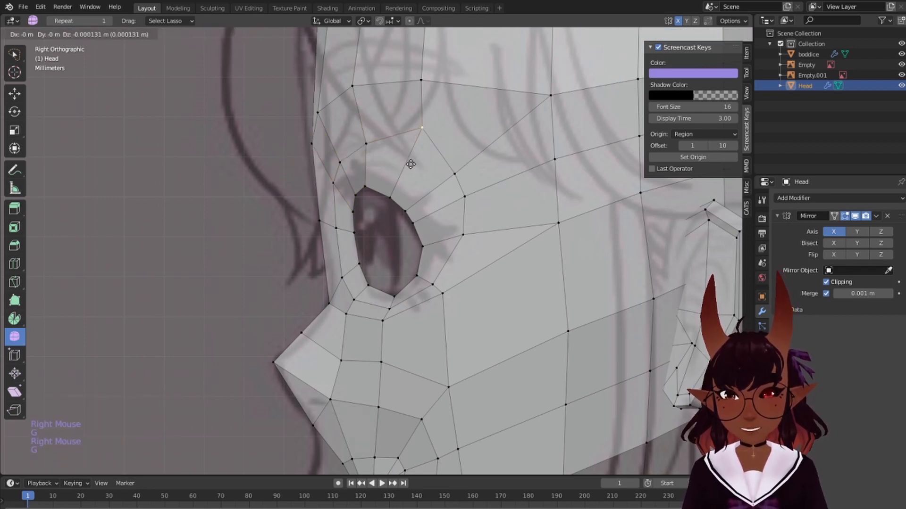
{"action": "left_click", "coordinate": [404, 178]}
{"action": "right_click", "coordinate": [455, 182]}
{"action": "key", "text": "g"}
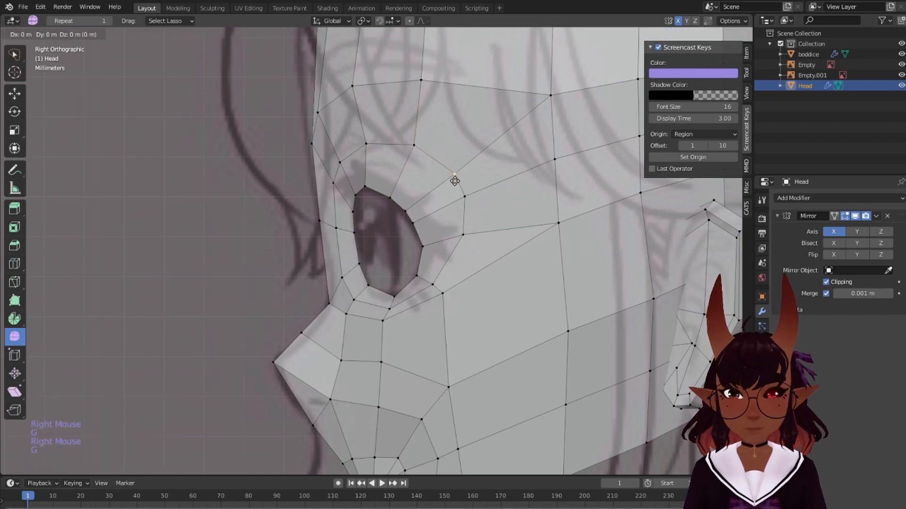
{"action": "key", "text": "g"}
{"action": "left_click", "coordinate": [452, 182]}
Slide three temple vertices behind the eye along their edges: the upper by about 0.16, middle 0.05 and lower 0.14
{"action": "right_click", "coordinate": [553, 96]}
{"action": "key", "text": "g"}
{"action": "key", "text": "g"}
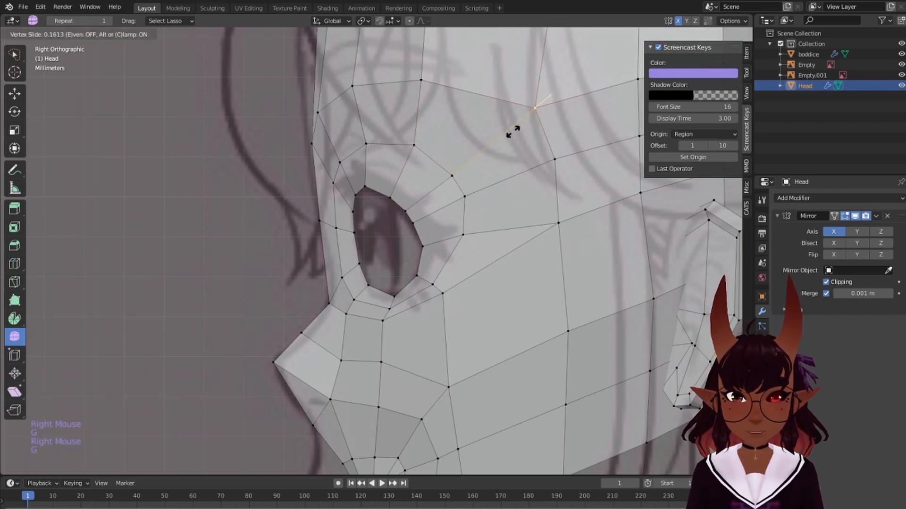
{"action": "left_click", "coordinate": [512, 132]}
{"action": "right_click", "coordinate": [553, 160]}
{"action": "key", "text": "g"}
{"action": "key", "text": "g"}
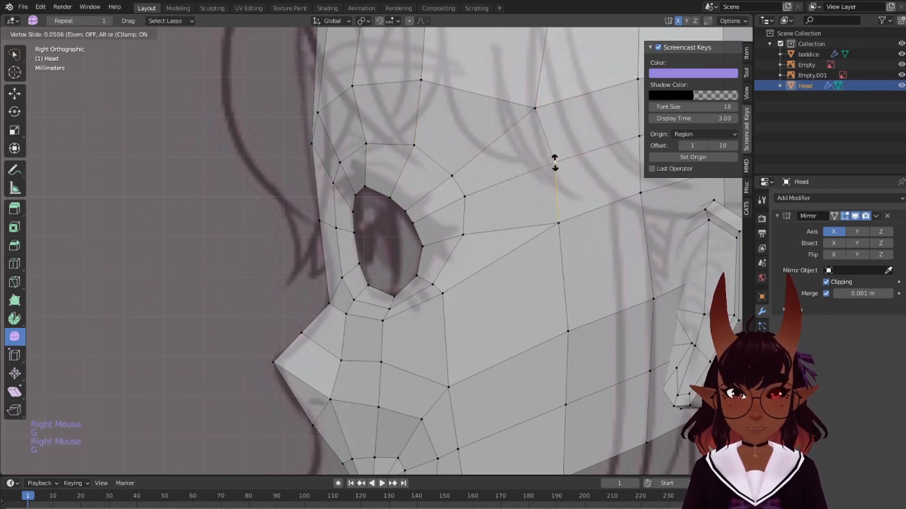
{"action": "left_click", "coordinate": [554, 162]}
{"action": "right_click", "coordinate": [555, 224]}
{"action": "key", "text": "g"}
{"action": "key", "text": "g"}
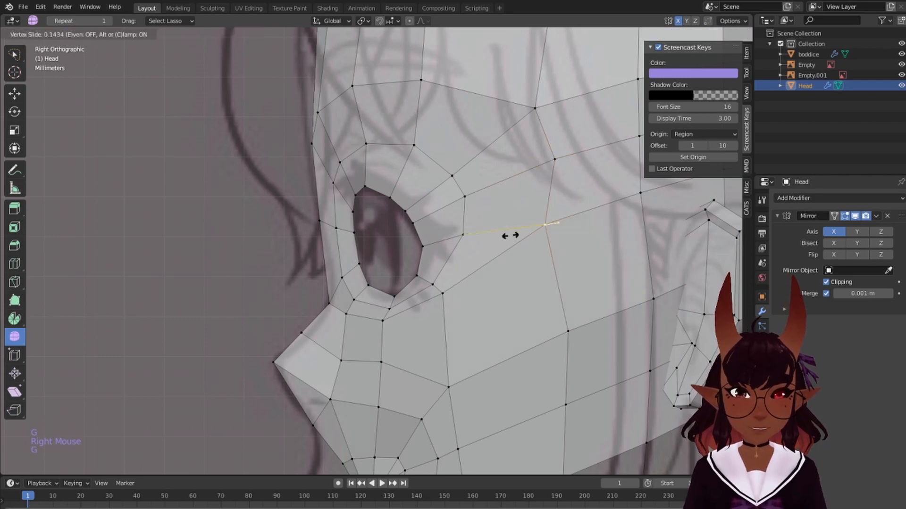
{"action": "left_click", "coordinate": [510, 235]}
Select only the mouth-opening vertices and move them -0.00813 m along global Y toward the drawn profile
{"action": "scroll", "coordinate": [444, 250], "scroll_direction": "down", "scroll_amount": 7}
{"action": "key", "text": "a"}
{"action": "key", "text": "a"}
{"action": "key", "text": "a"}
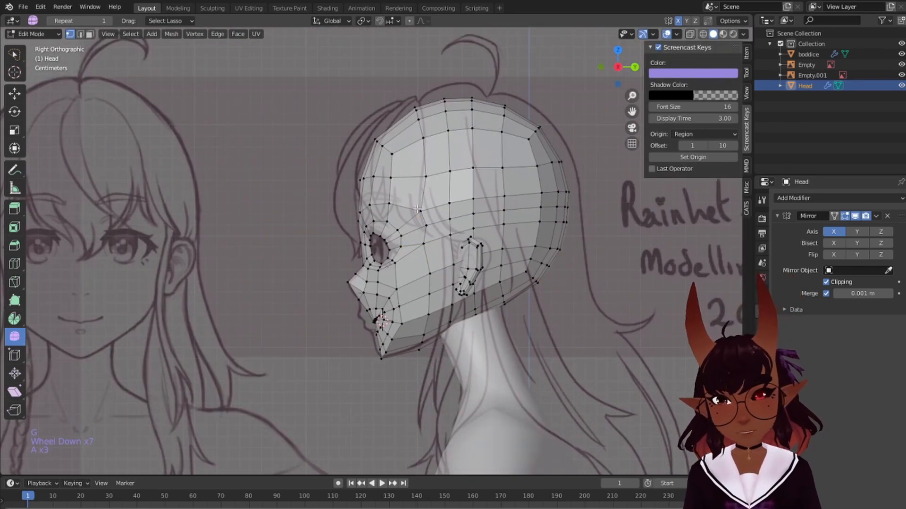
{"action": "scroll", "coordinate": [442, 251], "scroll_direction": "up", "scroll_amount": 5}
{"action": "middle_click_drag", "start_coordinate": [442, 251], "coordinate": [467, 89], "text": "shift"}
{"action": "scroll", "coordinate": [467, 90], "scroll_direction": "up", "scroll_amount": 5}
{"action": "middle_click_drag", "start_coordinate": [471, 223], "coordinate": [418, 134], "text": "shift"}
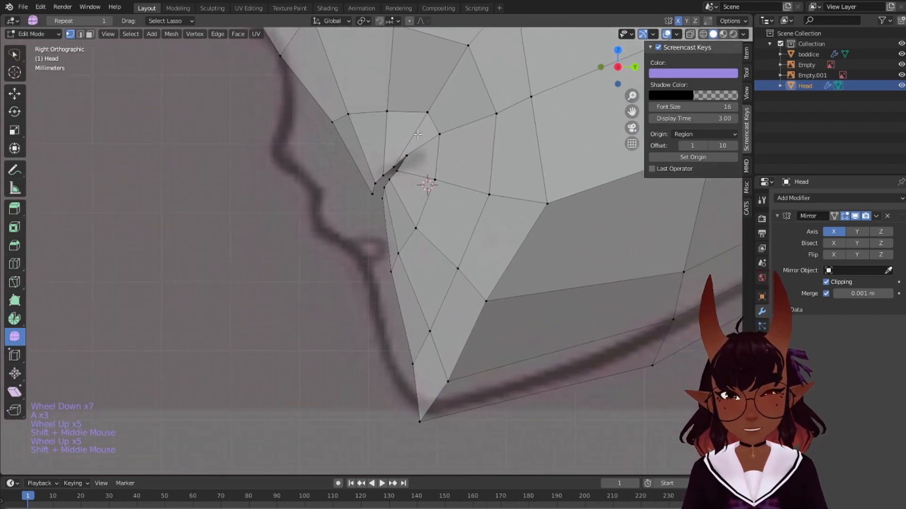
{"action": "mouse_move", "coordinate": [421, 148]}
{"action": "left_mouse_down"}
{"action": "mouse_move", "coordinate": [358, 165]}
{"action": "mouse_move", "coordinate": [378, 224]}
{"action": "mouse_move", "coordinate": [401, 179]}
{"action": "left_mouse_up"}
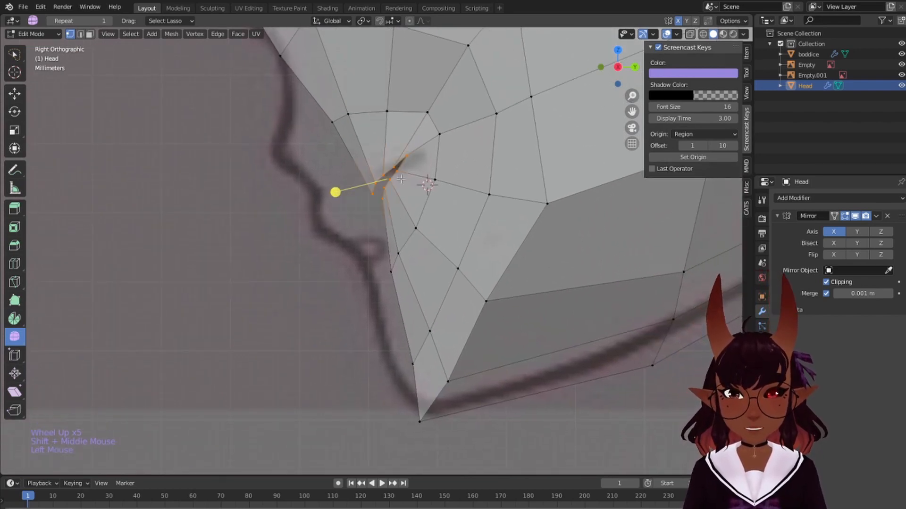
{"action": "key", "text": "g"}
{"action": "key", "text": "y"}
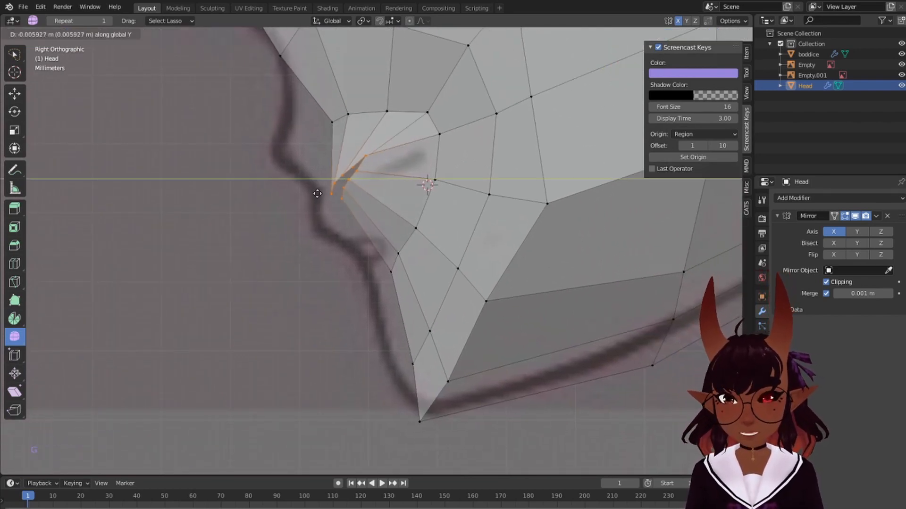
{"action": "left_click", "coordinate": [303, 193]}
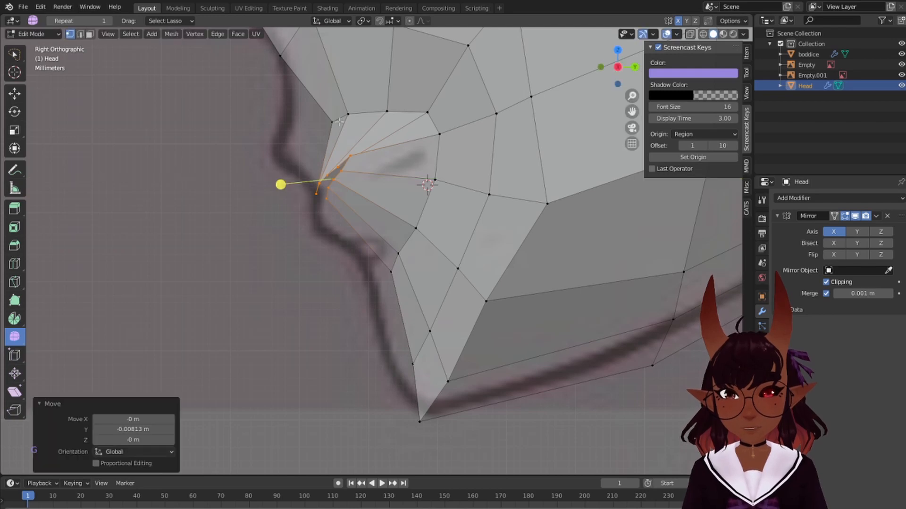
Move the edge loop surrounding the mouth -0.011702 m along Y and scale it to 0.560 along Z
{"action": "right_click", "coordinate": [366, 112], "text": "alt"}
{"action": "key", "text": "g"}
{"action": "key", "text": "y"}
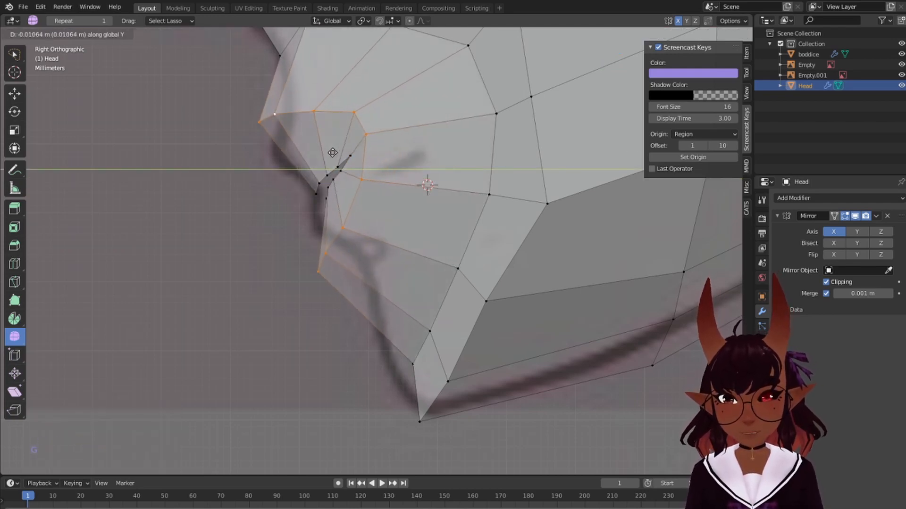
{"action": "left_click", "coordinate": [329, 160]}
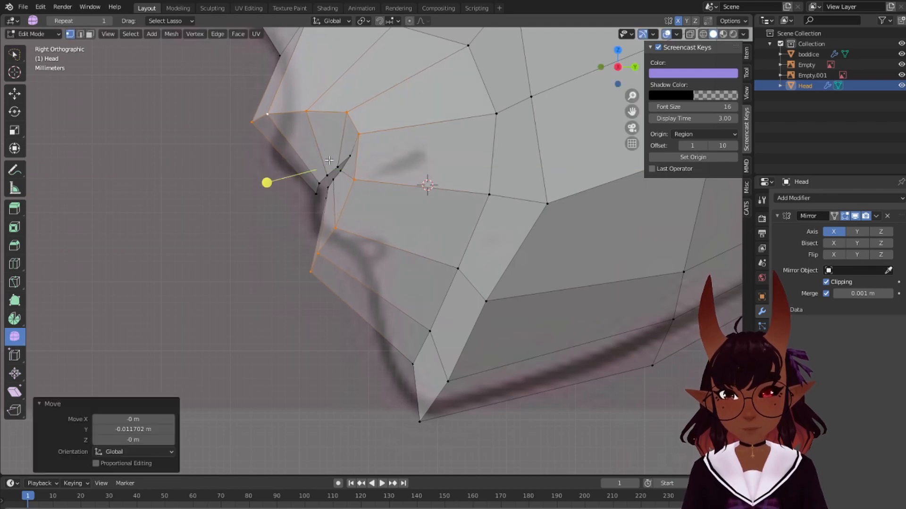
{"action": "key", "text": "s"}
{"action": "key", "text": "z"}
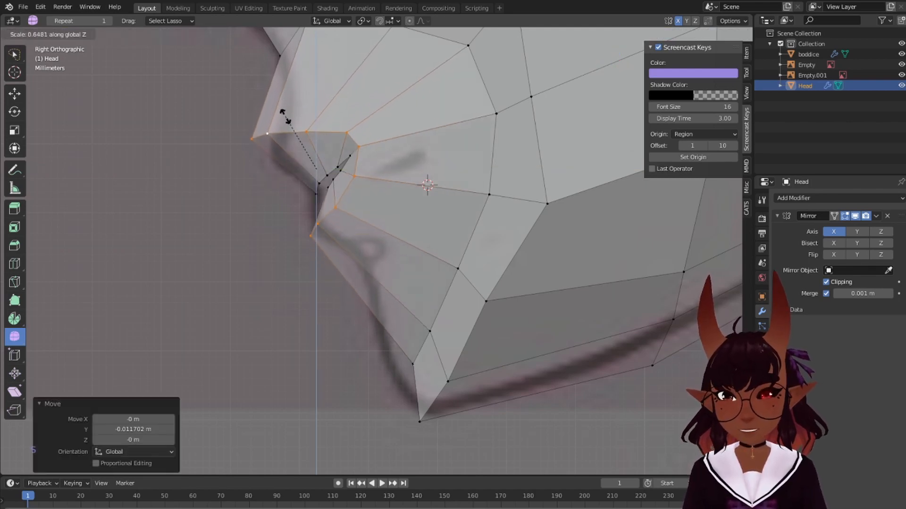
{"action": "left_click", "coordinate": [286, 125]}
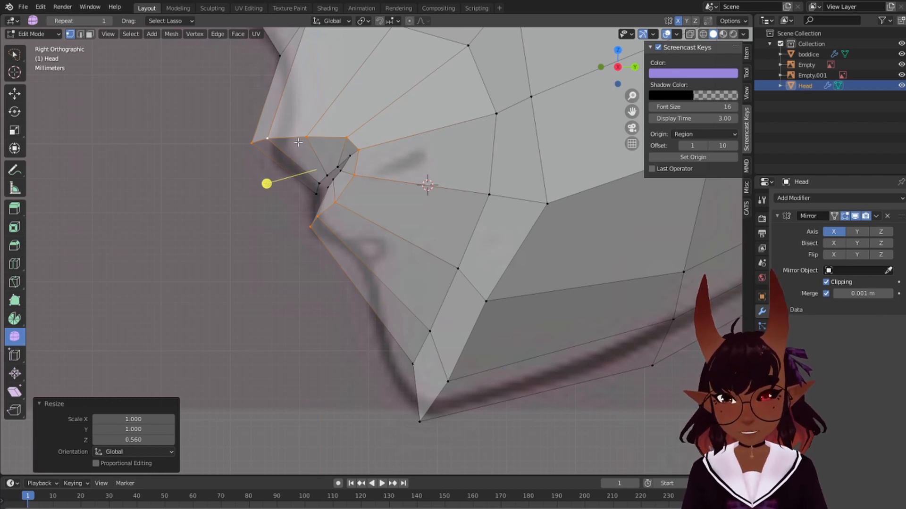
Keep only the three front upper-lip vertices of the loop selected, move them 0.002811 m in Y and lower them along Z
{"action": "left_click", "coordinate": [429, 158], "text": "ctrl"}
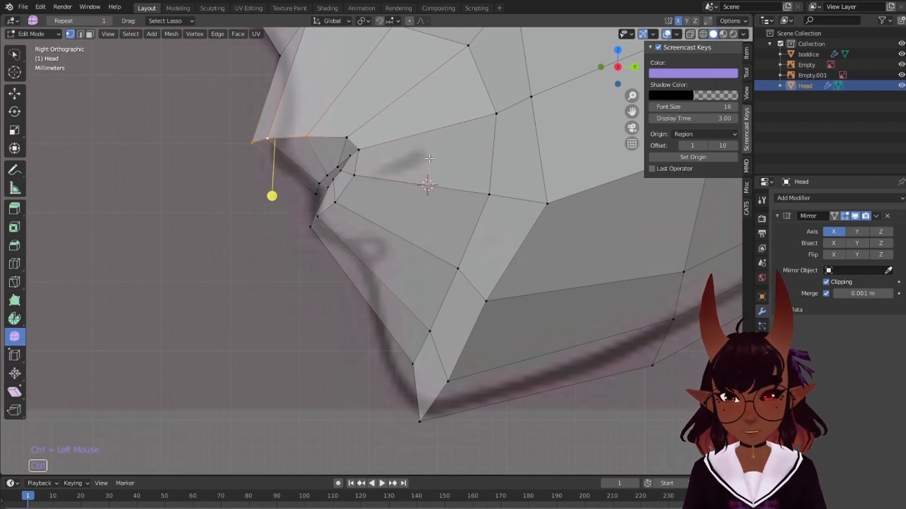
{"action": "key", "text": "g"}
{"action": "key", "text": "y"}
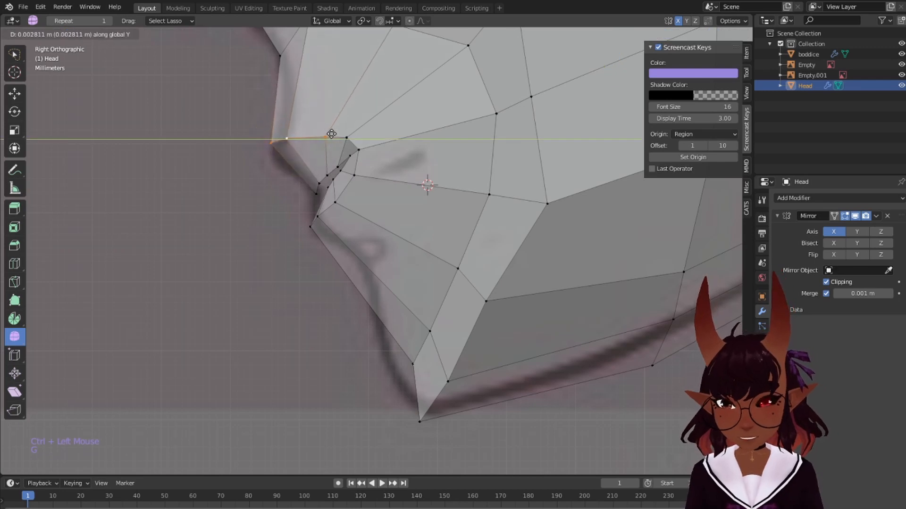
{"action": "left_click", "coordinate": [332, 134]}
{"action": "key", "text": "g"}
{"action": "key", "text": "z"}
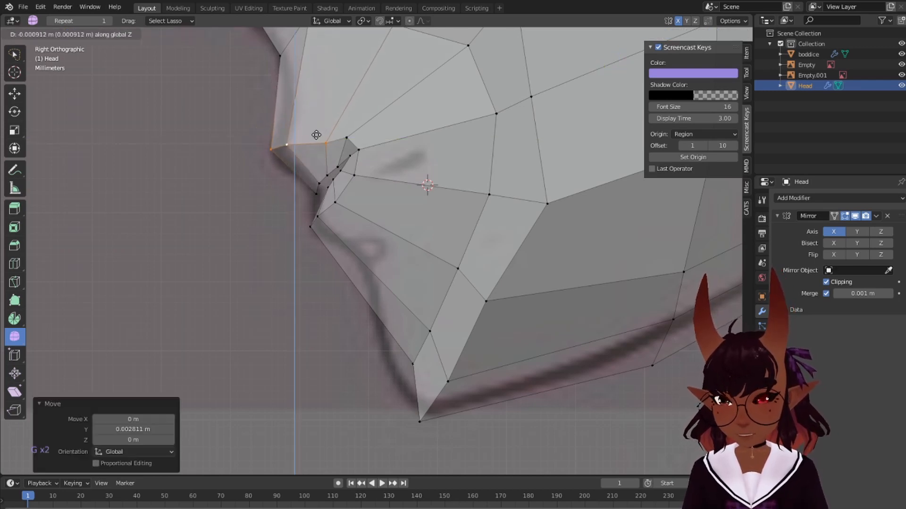
Raise the upper-lip loop's third vertex 0.001292 m in Z, shift its front neighbour up and back, and nudge its rear neighbour backward
{"action": "right_click", "coordinate": [322, 149]}
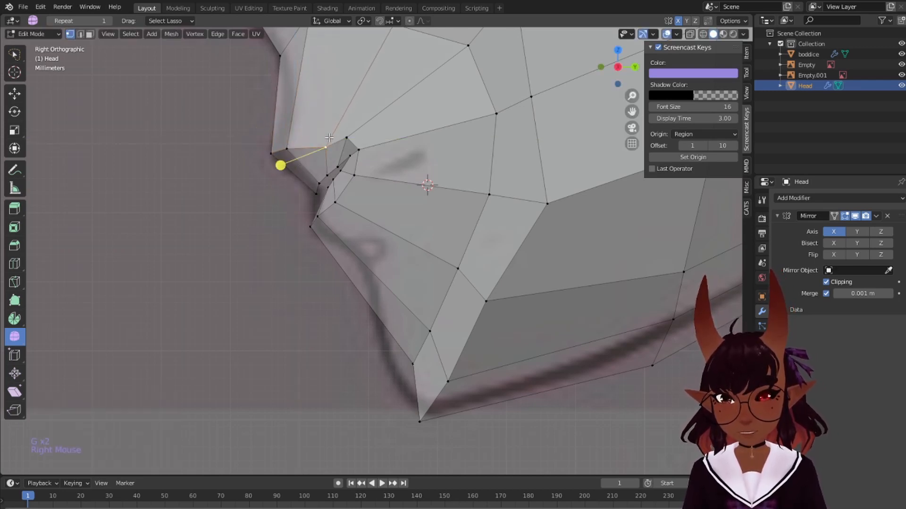
{"action": "key", "text": "g"}
{"action": "left_click", "coordinate": [279, 148]}
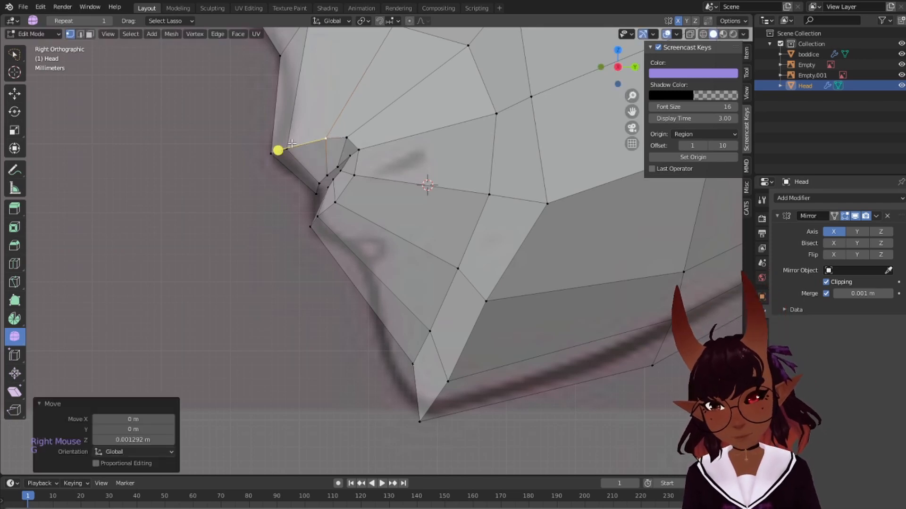
{"action": "key", "text": "g"}
{"action": "right_click", "coordinate": [299, 137]}
{"action": "key", "text": "g"}
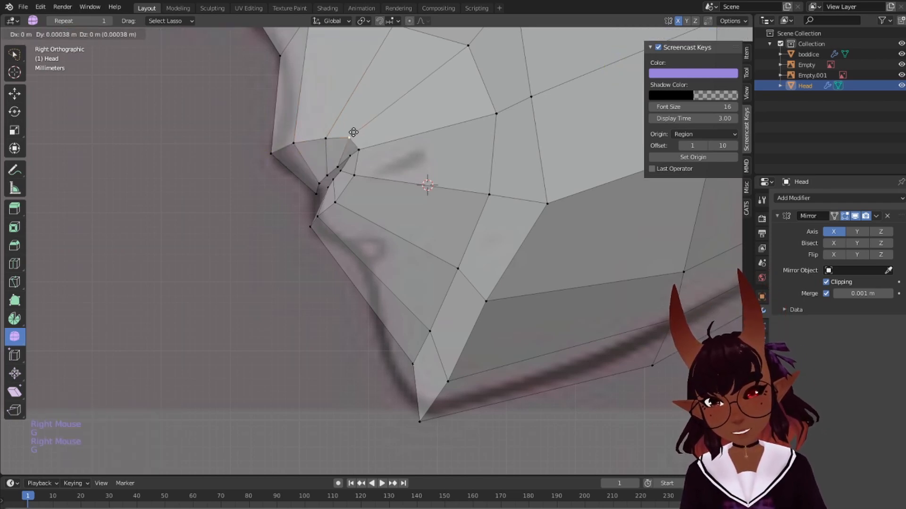
{"action": "left_click", "coordinate": [355, 131]}
Move the upper-lip loop's third vertex -0.00076 m in Y and 0.000228 m in Z, and the upper corner vertex 0.001368 m and 0.000456 m
{"action": "right_click", "coordinate": [329, 132]}
{"action": "key", "text": "g"}
{"action": "left_click", "coordinate": [323, 130]}
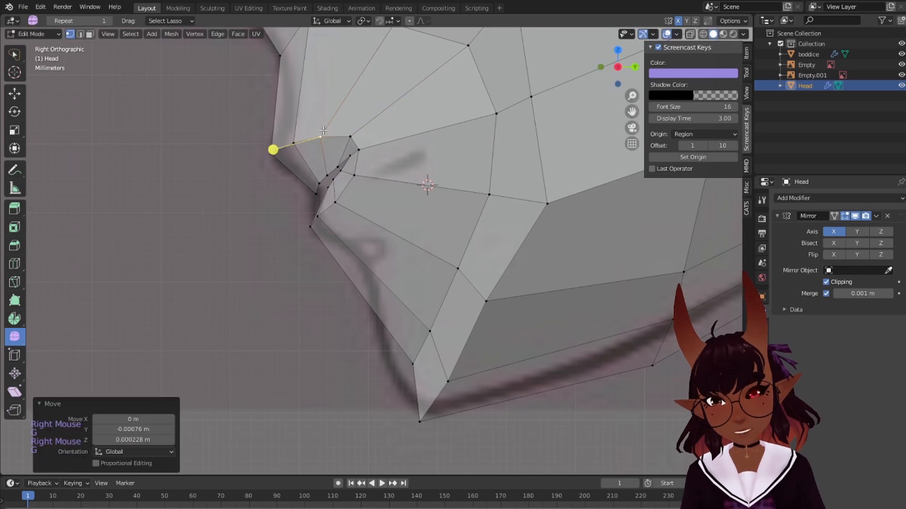
{"action": "right_click", "coordinate": [362, 148]}
{"action": "key", "text": "g"}
{"action": "left_click", "coordinate": [371, 145]}
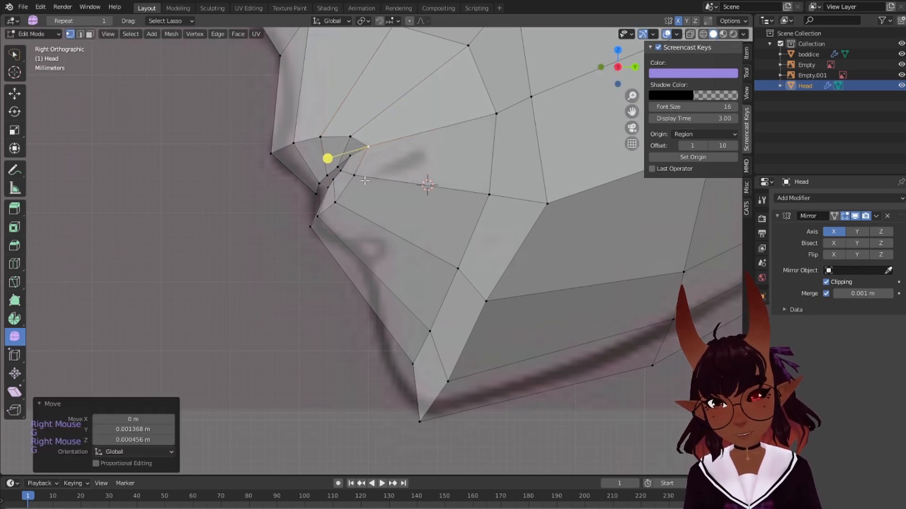
Move the loop vertex behind the mouth corner and the next one below it backward and slightly down
{"action": "right_click", "coordinate": [363, 177]}
{"action": "key", "text": "g"}
{"action": "left_click", "coordinate": [369, 181]}
{"action": "right_click", "coordinate": [336, 202]}
{"action": "key", "text": "g"}
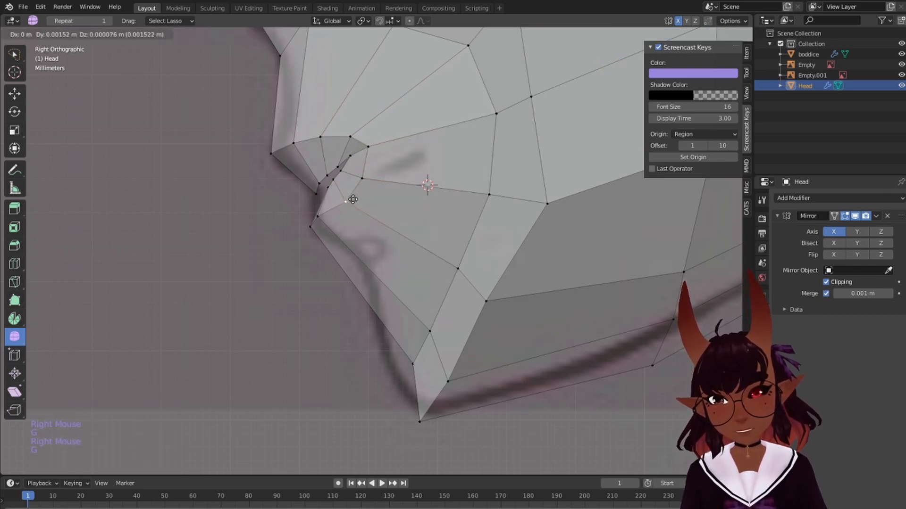
{"action": "left_click", "coordinate": [358, 203]}
Move the lower-lip loop vertex beside the centreline back about 0.0022 m, and the centreline vertex 0.000684 m in Y and -0.000608 m in Z
{"action": "right_click", "coordinate": [321, 219]}
{"action": "key", "text": "g"}
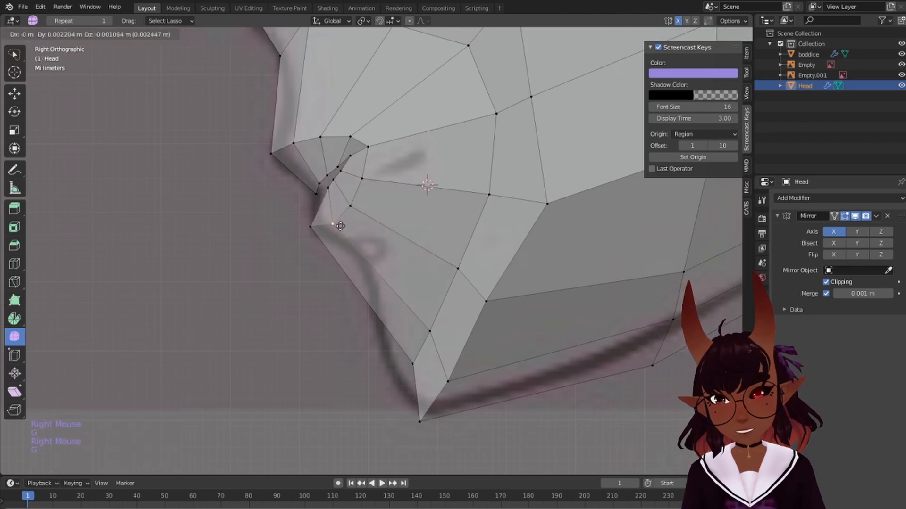
{"action": "left_click", "coordinate": [341, 224]}
{"action": "right_click", "coordinate": [310, 230]}
{"action": "key", "text": "g"}
{"action": "left_click", "coordinate": [314, 235]}
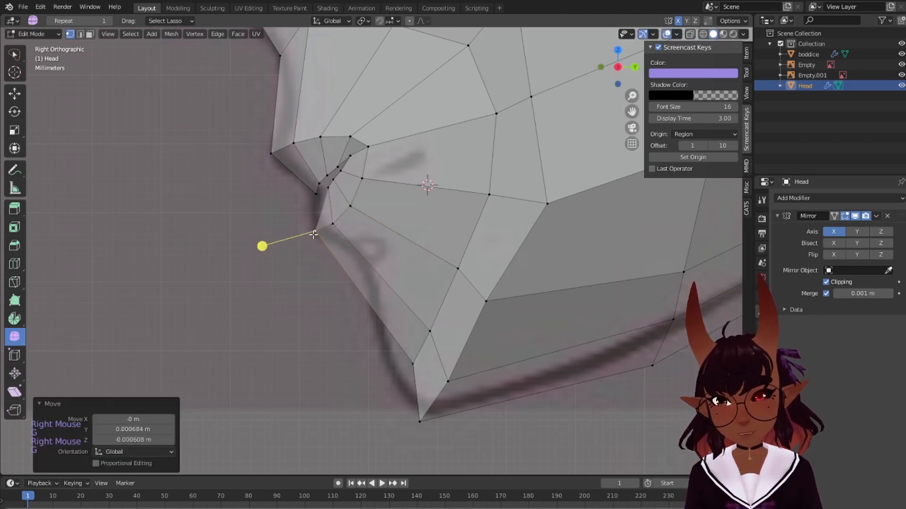
Add one centred loop cut around the mouth between the lip loop and the next outer loop
{"action": "scroll", "coordinate": [321, 226], "scroll_direction": "down", "scroll_amount": 5}
{"action": "scroll", "coordinate": [343, 230], "scroll_direction": "up", "scroll_amount": 4}
{"action": "scroll", "coordinate": [347, 240], "scroll_direction": "down", "scroll_amount": 2}
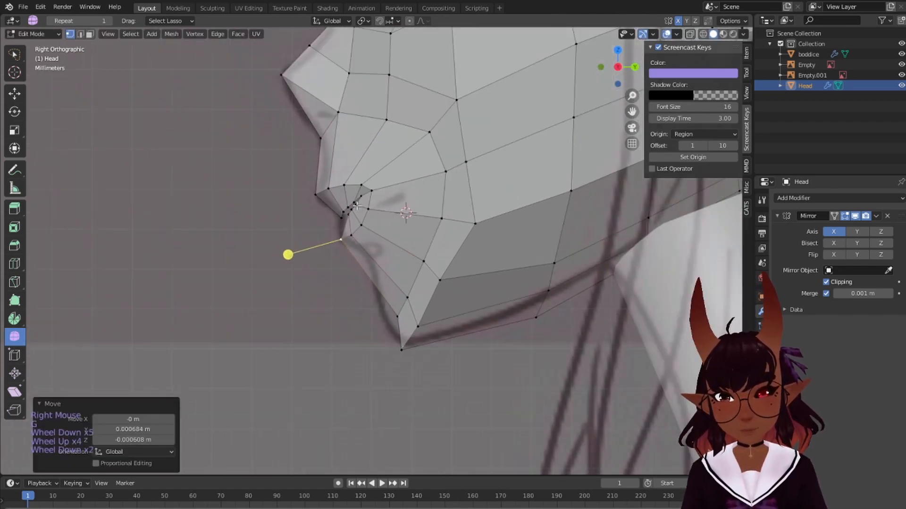
{"action": "scroll", "coordinate": [367, 247], "scroll_direction": "up", "scroll_amount": 2}
{"action": "scroll", "coordinate": [391, 245], "scroll_direction": "down", "scroll_amount": 1}
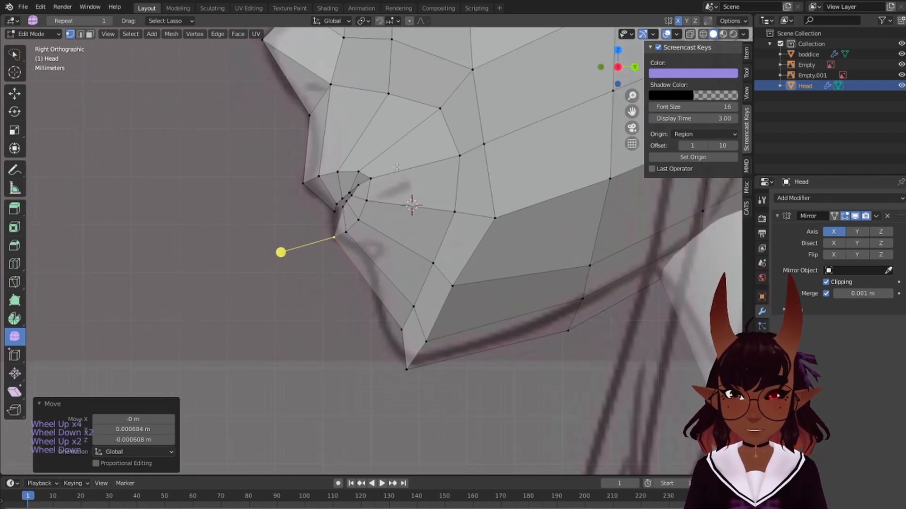
{"action": "key", "text": "ctrl+r"}
{"action": "double_click", "coordinate": [335, 145]}
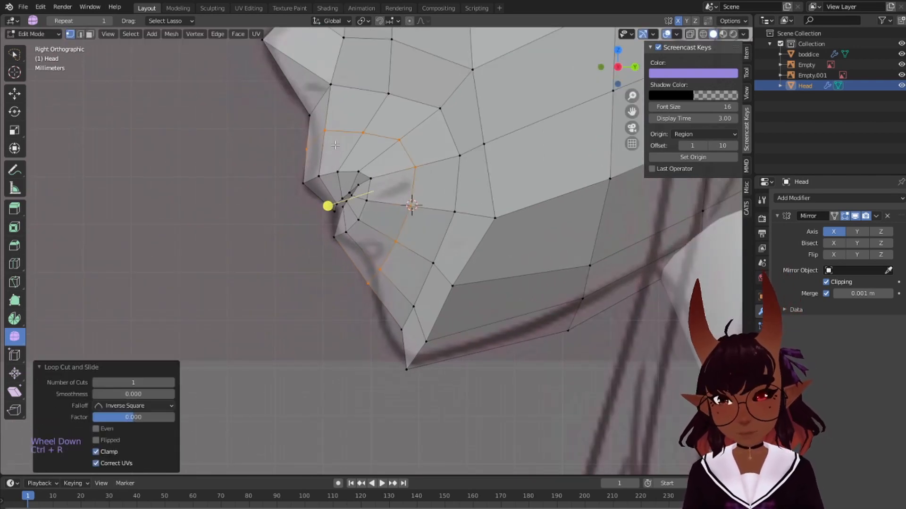
Move the new mouth loop's upper centreline vertex about 0.0014 m back in Y, and its lower centreline vertex up to the crease beneath the lower lip
{"action": "right_click", "coordinate": [310, 146]}
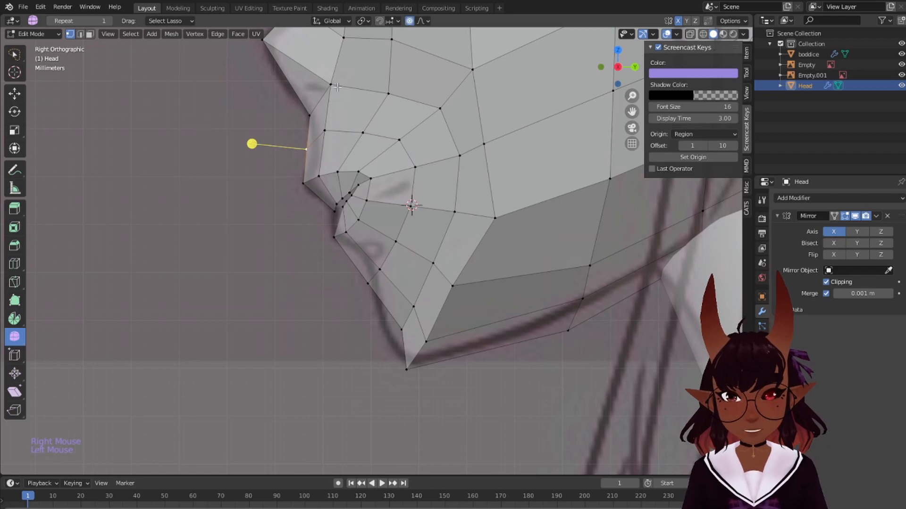
{"action": "key", "text": "g"}
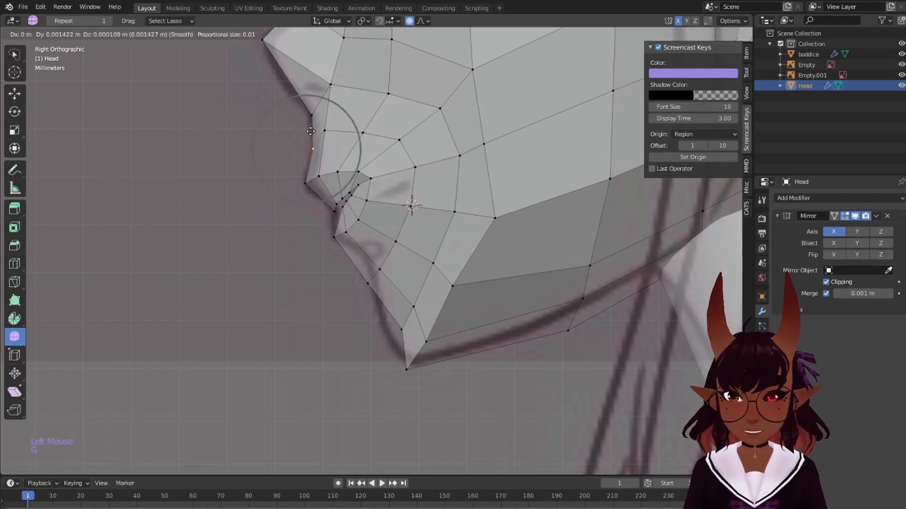
{"action": "left_click", "coordinate": [311, 131]}
{"action": "right_click", "coordinate": [368, 283]}
{"action": "key", "text": "g"}
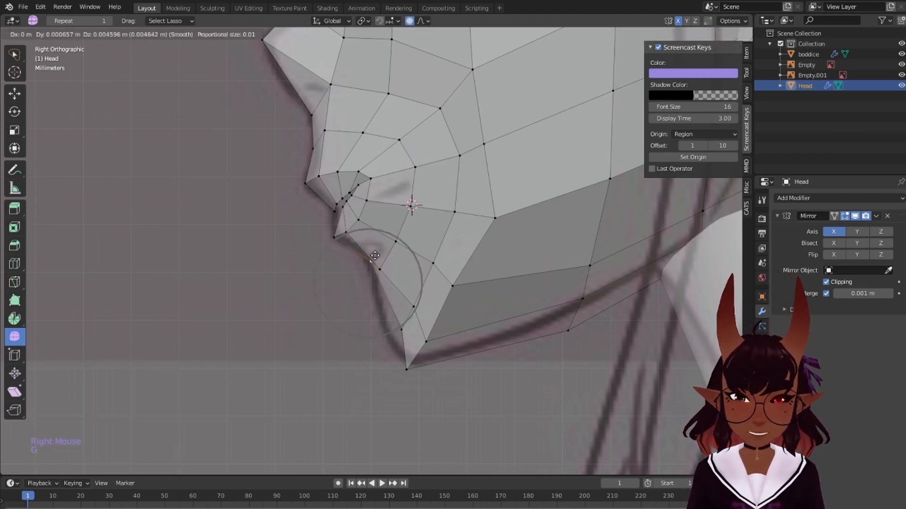
{"action": "left_click", "coordinate": [368, 249]}
Raise the lower loop vertex beside the centreline, and move the next one -0.000328 m in Y and 0.001313 m in Z
{"action": "right_click", "coordinate": [381, 265]}
{"action": "key", "text": "g"}
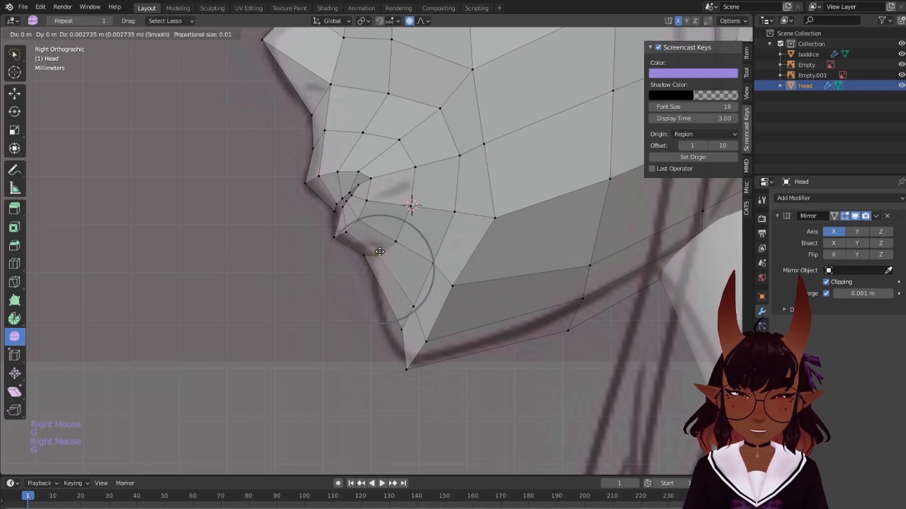
{"action": "left_click", "coordinate": [380, 248]}
{"action": "right_click", "coordinate": [398, 244]}
{"action": "key", "text": "g"}
{"action": "left_click", "coordinate": [396, 239]}
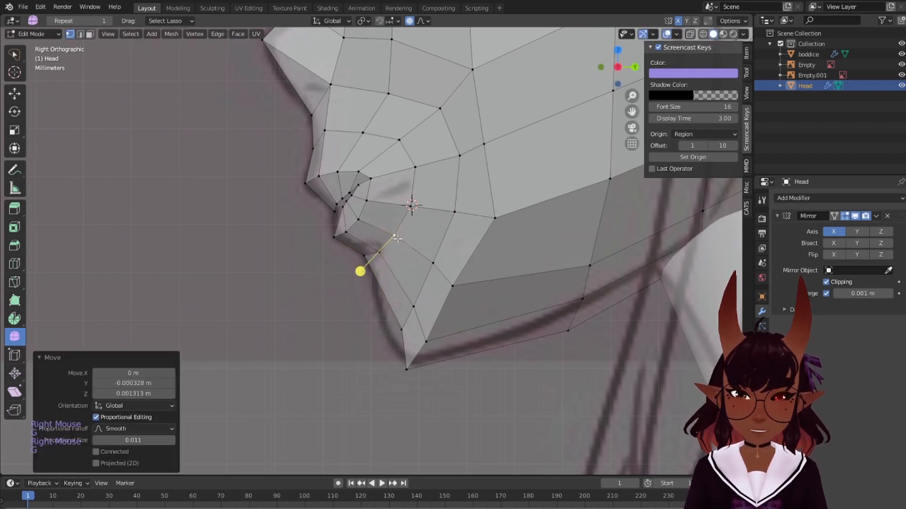
Raise the loop vertex beside the lower centreline further, and move the one behind the mouth corner 0.000438 m in Y and 0.001313 m in Z
{"action": "right_click", "coordinate": [381, 258]}
{"action": "key", "text": "g"}
{"action": "left_click", "coordinate": [382, 253]}
{"action": "right_click", "coordinate": [407, 203]}
{"action": "key", "text": "g"}
{"action": "left_click", "coordinate": [411, 206]}
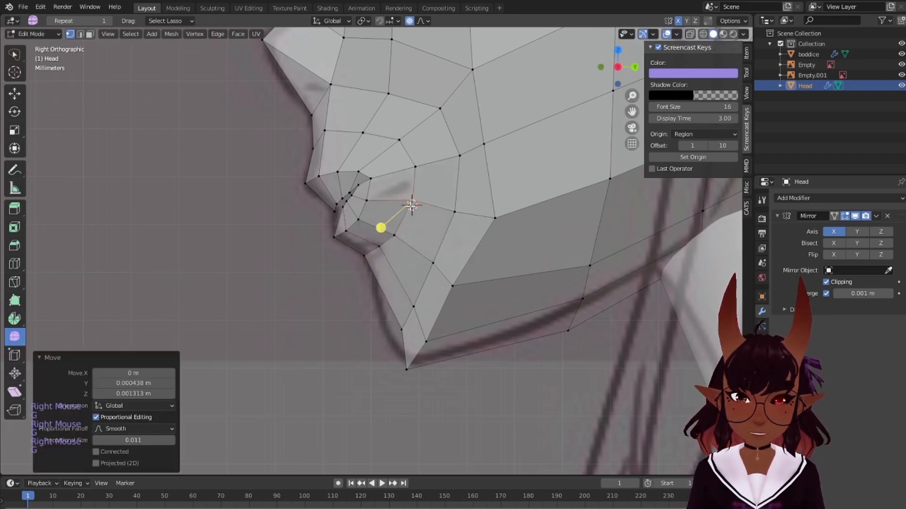
Move the centreline vertex above the chin tip about -0.0045 m in Y and 0.0039 m in Z onto the drawn profile
{"action": "right_click", "coordinate": [401, 327]}
{"action": "key", "text": "g"}
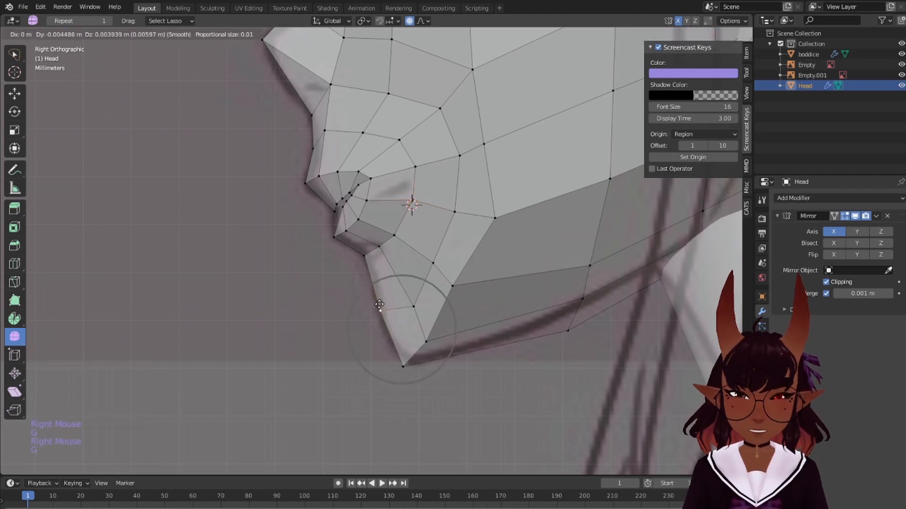
{"action": "left_click", "coordinate": [395, 337]}
{"action": "right_click", "coordinate": [401, 365]}
{"action": "key", "text": "g"}
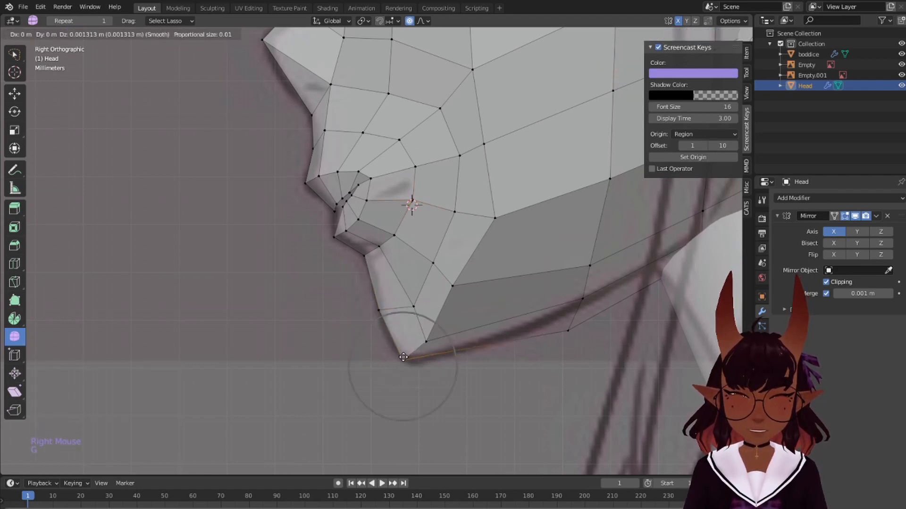
{"action": "right_click", "coordinate": [402, 360]}
Move the chin vertex beside the centreline forward and slightly up, and the next vertex in its loop forward and slightly down
{"action": "right_click", "coordinate": [413, 305]}
{"action": "key", "text": "g"}
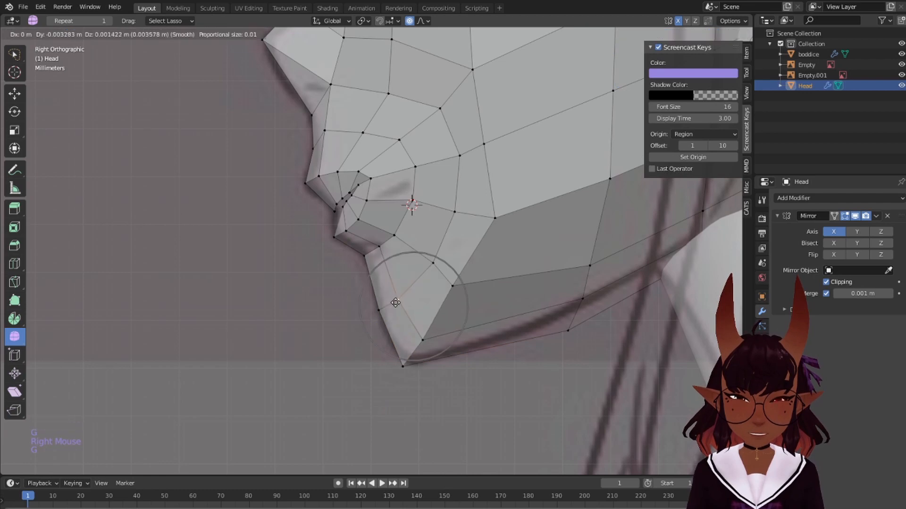
{"action": "left_click", "coordinate": [399, 300]}
{"action": "right_click", "coordinate": [429, 265]}
{"action": "key", "text": "g"}
{"action": "left_click", "coordinate": [418, 267]}
Move the jaw-edge vertex behind the chin back and down, and the lower one beside the chin tip slightly back and down
{"action": "right_click", "coordinate": [455, 289]}
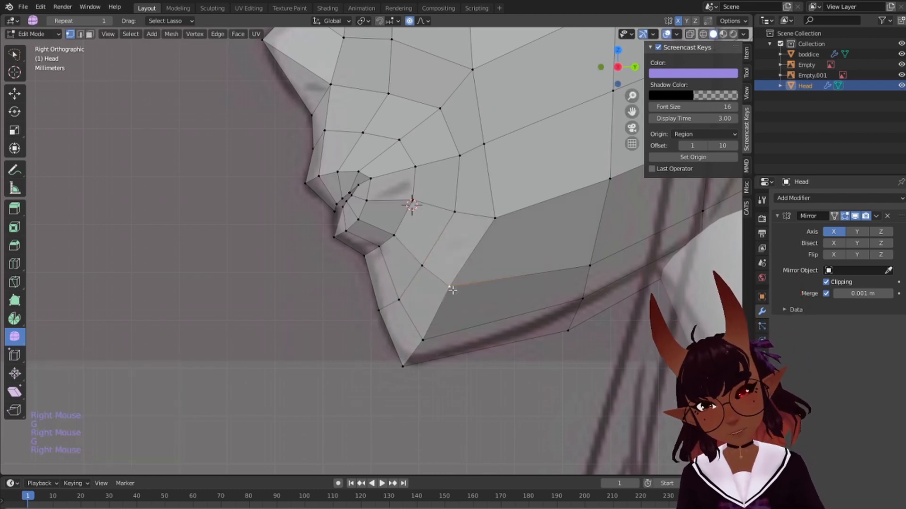
{"action": "key", "text": "g"}
{"action": "left_click", "coordinate": [468, 299]}
{"action": "right_click", "coordinate": [423, 339]}
{"action": "key", "text": "g"}
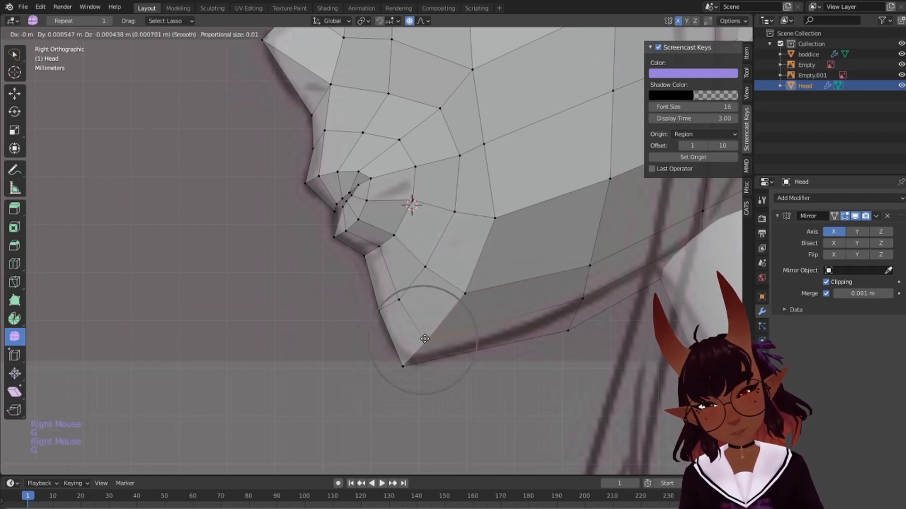
{"action": "left_click", "coordinate": [427, 343]}
Pull the three outer mouth loop vertices behind and above the mouth corner slightly forward toward the lips
{"action": "right_click", "coordinate": [452, 213]}
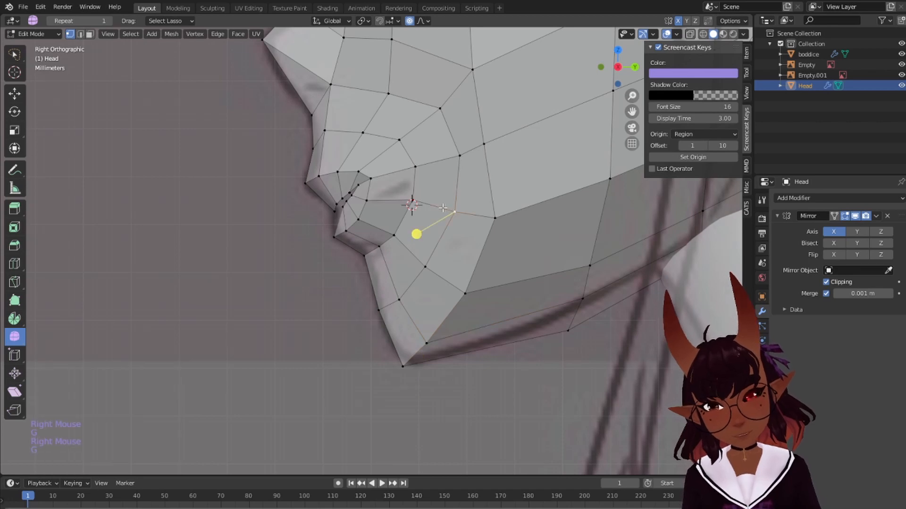
{"action": "key", "text": "g"}
{"action": "left_click", "coordinate": [442, 209]}
{"action": "right_click", "coordinate": [458, 156]}
{"action": "key", "text": "g"}
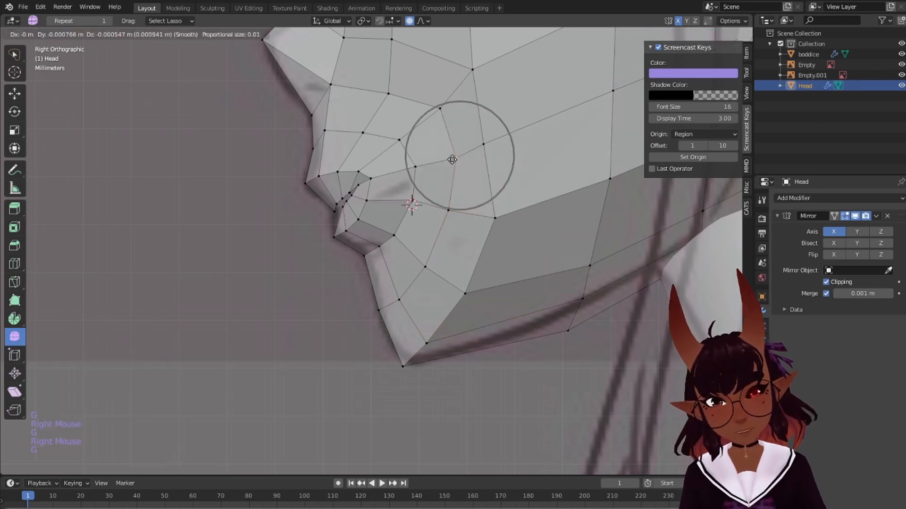
{"action": "left_click", "coordinate": [452, 160]}
{"action": "right_click", "coordinate": [440, 109]}
{"action": "key", "text": "g"}
{"action": "left_click", "coordinate": [429, 111]}
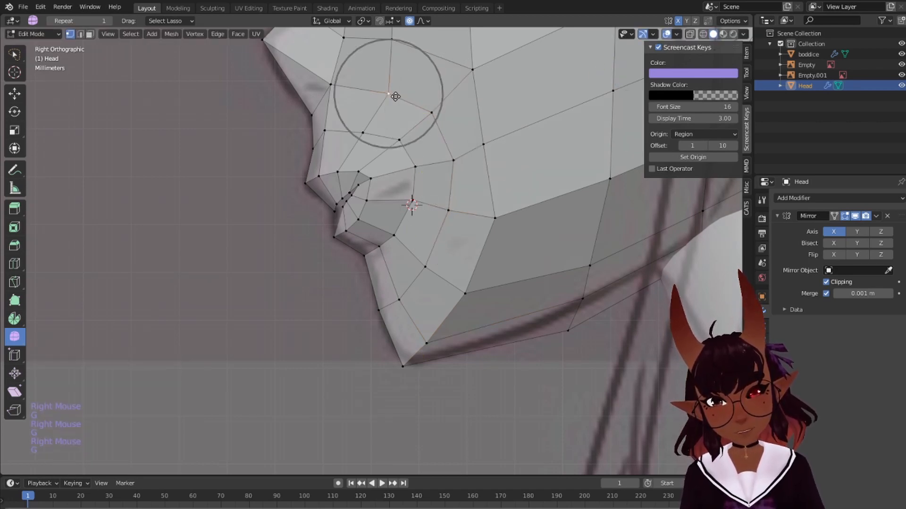
{"action": "key", "text": "a"}
{"action": "key", "text": "a"}
{"action": "key", "text": "a"}
{"action": "scroll", "coordinate": [405, 221], "scroll_direction": "down", "scroll_amount": 6}
{"action": "scroll", "coordinate": [463, 241], "scroll_direction": "down", "scroll_amount": 3}
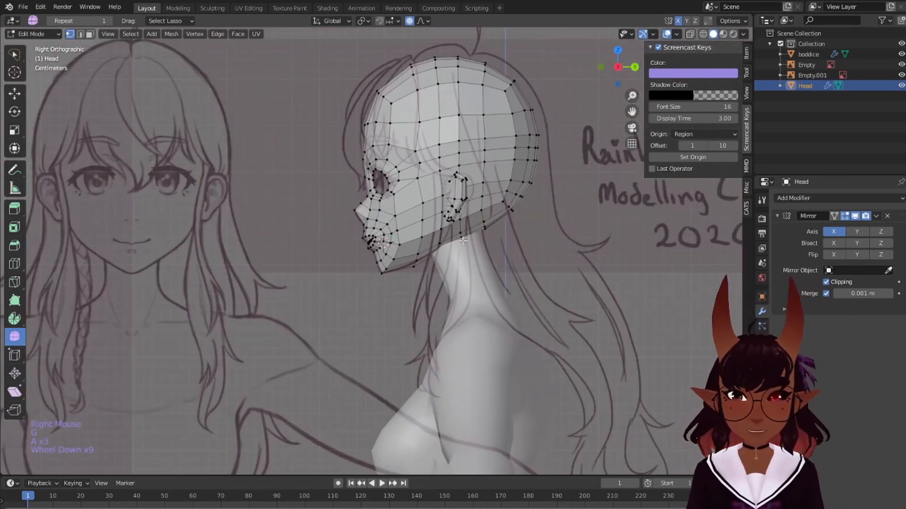
{"action": "scroll", "coordinate": [459, 244], "scroll_direction": "up", "scroll_amount": 10}
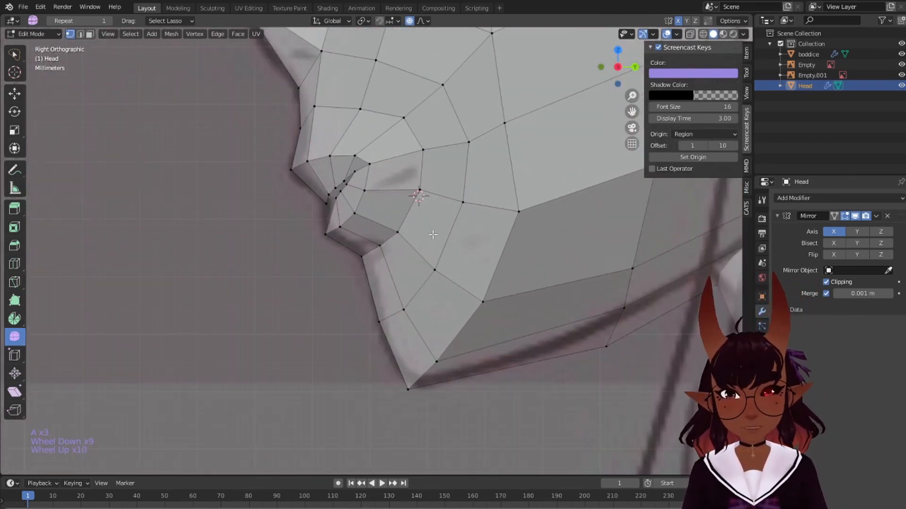
{"action": "middle_click_drag", "start_coordinate": [388, 149], "coordinate": [371, 225], "text": "shift"}
{"action": "scroll", "coordinate": [397, 196], "scroll_direction": "up", "scroll_amount": 3}
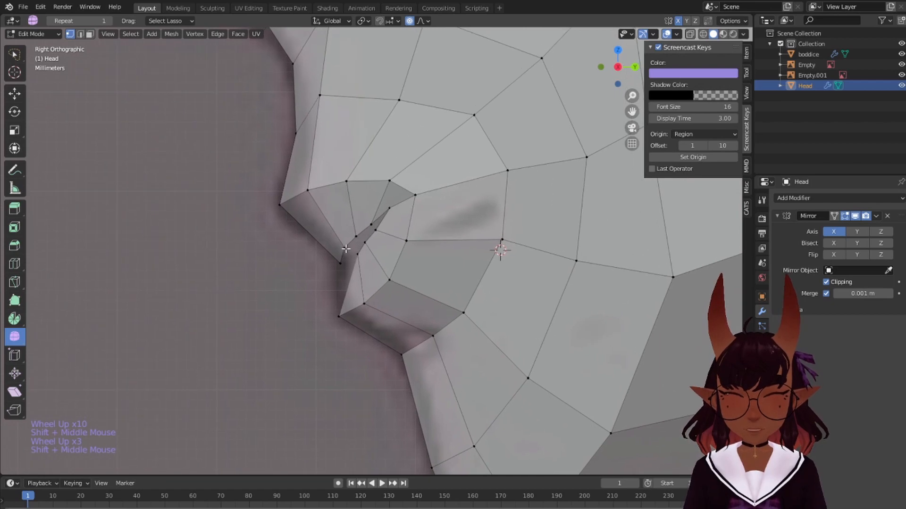
{"action": "right_click", "coordinate": [346, 249]}
{"action": "right_click_drag", "start_coordinate": [355, 257], "coordinate": [357, 229]}
{"action": "key", "text": "ctrl+z"}
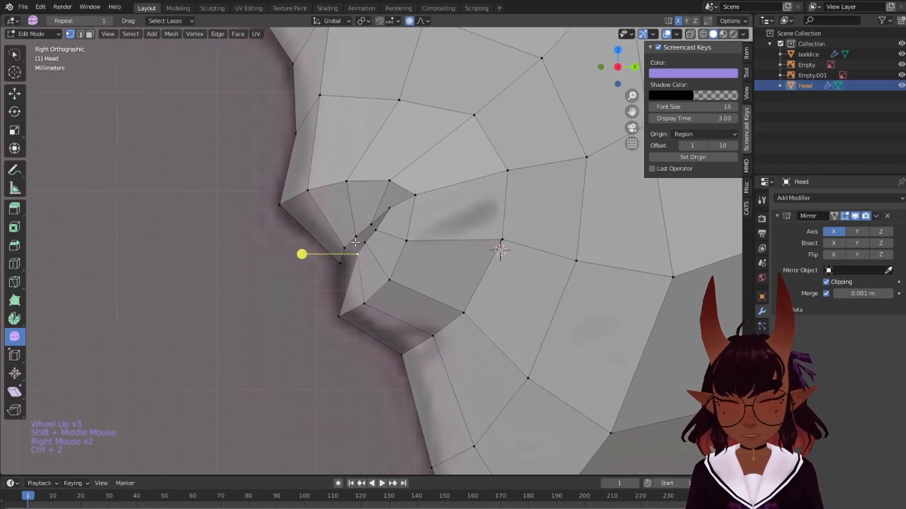
Flatten the edge loop of the mouth opening by scaling it to 0.036 along Y
{"action": "key", "text": "a"}
{"action": "key", "text": "a"}
{"action": "key", "text": "a"}
{"action": "right_click", "coordinate": [361, 249], "text": "alt"}
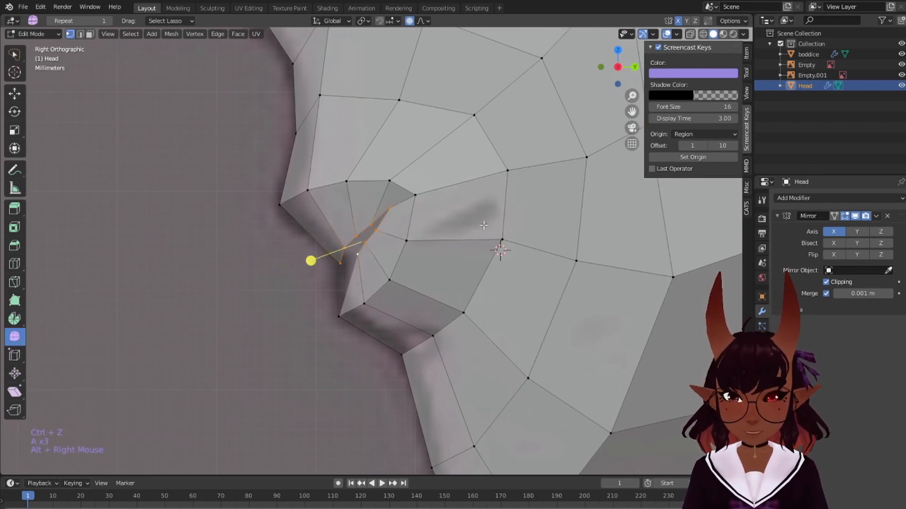
{"action": "key", "text": "s"}
{"action": "key", "text": "y"}
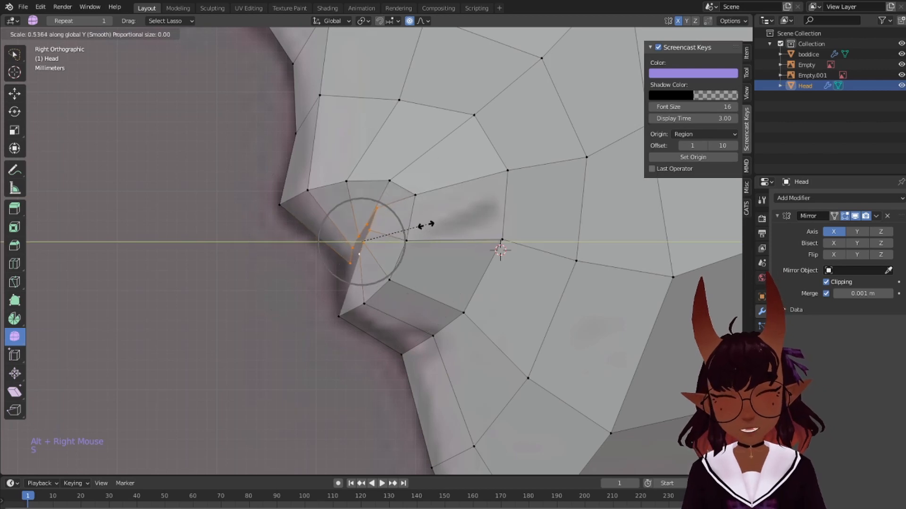
{"action": "left_click", "coordinate": [366, 244]}
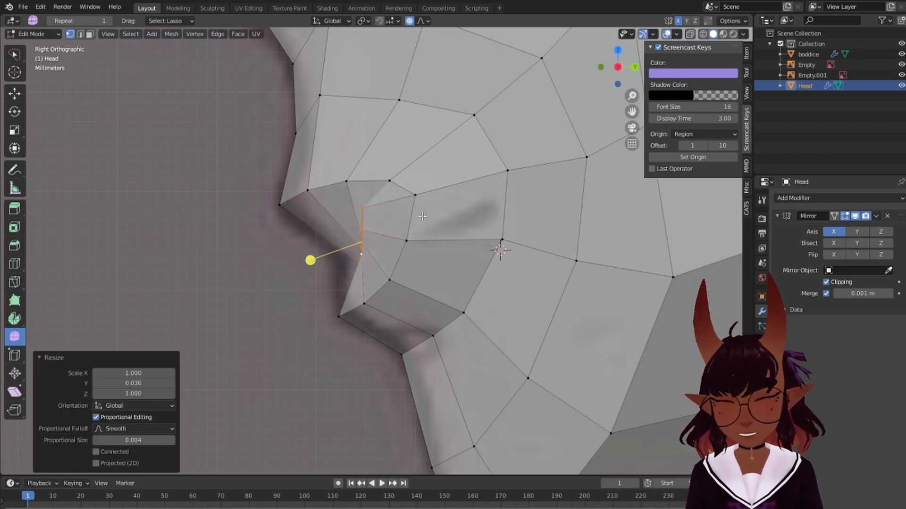
Rotate the mouth opening loop about 11 degrees around the global Z axis, and clear the selection
{"action": "key", "text": "r"}
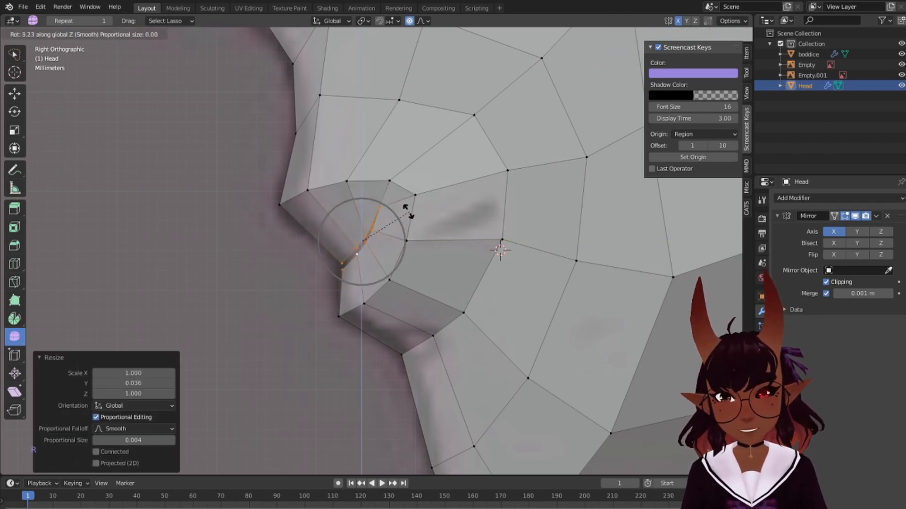
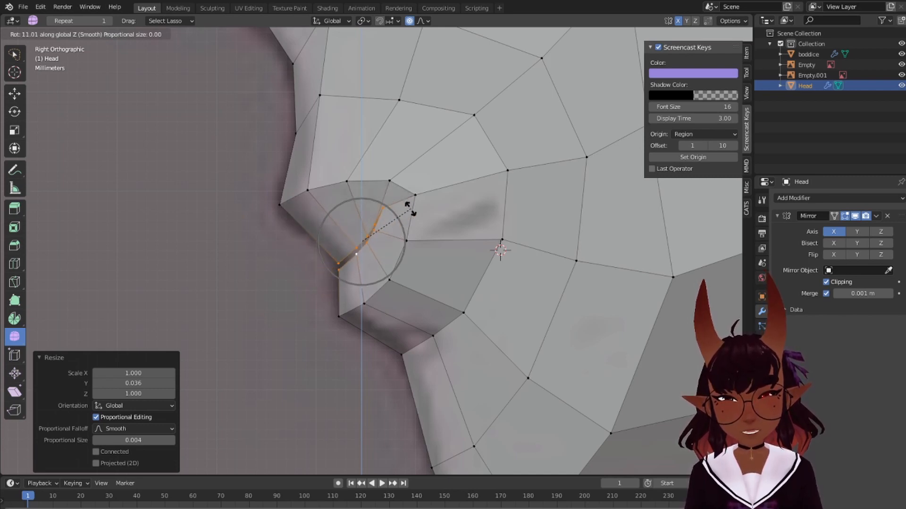
{"action": "left_click", "coordinate": [410, 209]}
{"action": "key", "text": "a"}
{"action": "key", "text": "a"}
{"action": "key", "text": "a"}
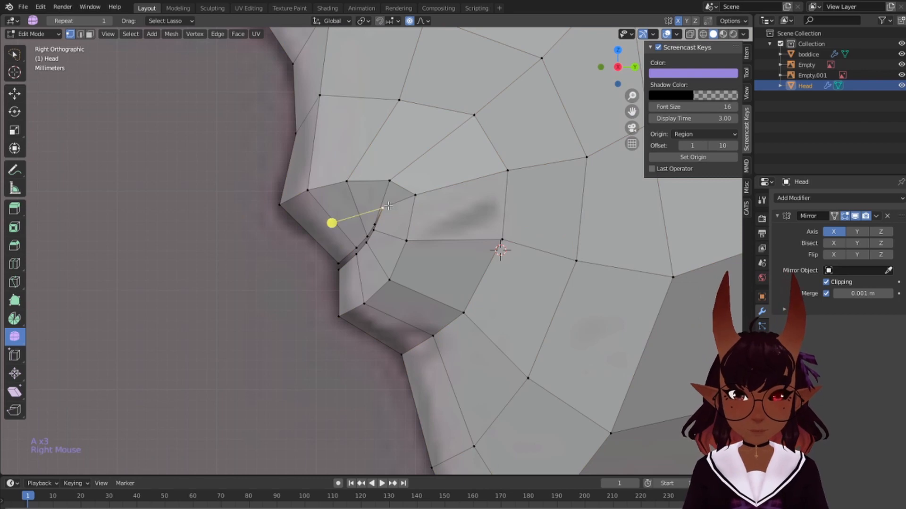
Move the inner mouth-corner vertex 0.003061 m in Y and 0.000475 m in Z with a proportional size of 0.027
{"action": "key", "text": "g"}
{"action": "scroll", "coordinate": [392, 205], "scroll_direction": "down", "scroll_amount": 7}
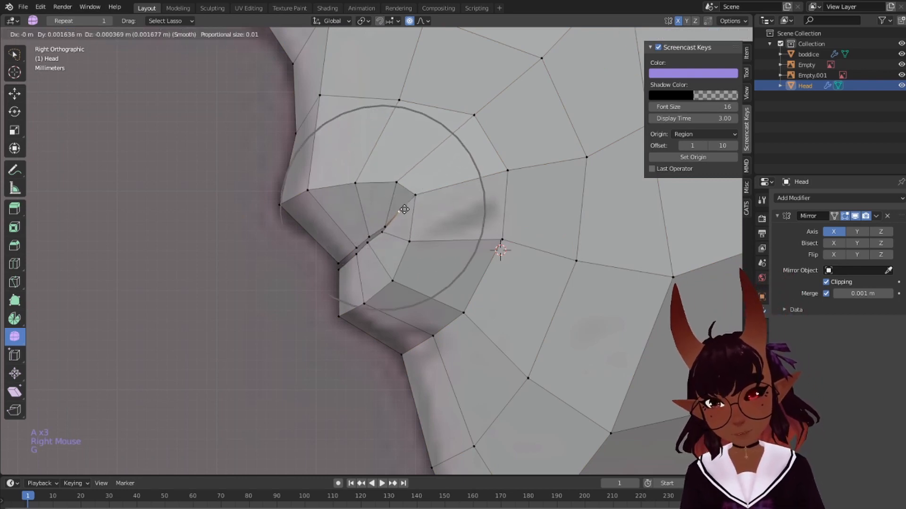
{"action": "scroll", "coordinate": [411, 205], "scroll_direction": "down", "scroll_amount": 11}
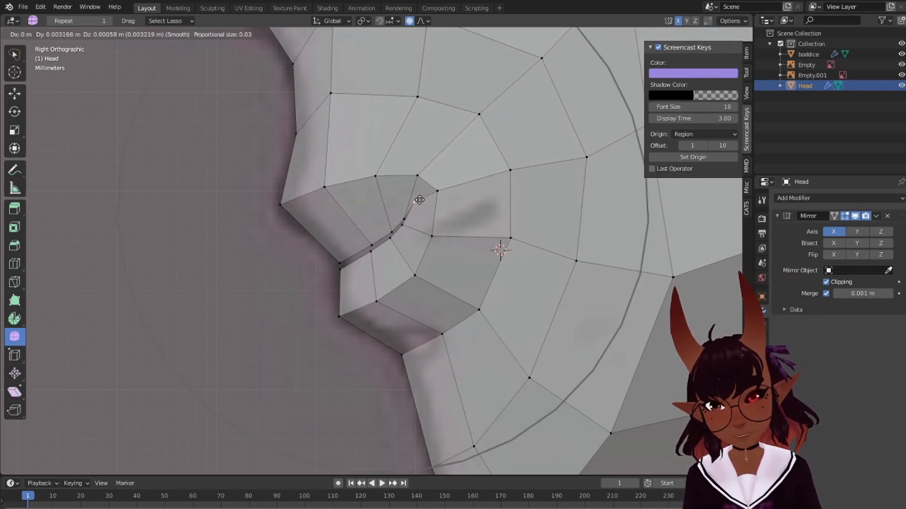
{"action": "left_click", "coordinate": [420, 200]}
Move the inner mouth-corner vertex another 0.00095 m in Y and -0.000317 m in Z with a proportional size of 0.007
{"action": "key", "text": "g"}
{"action": "scroll", "coordinate": [423, 202], "scroll_direction": "up", "scroll_amount": 3}
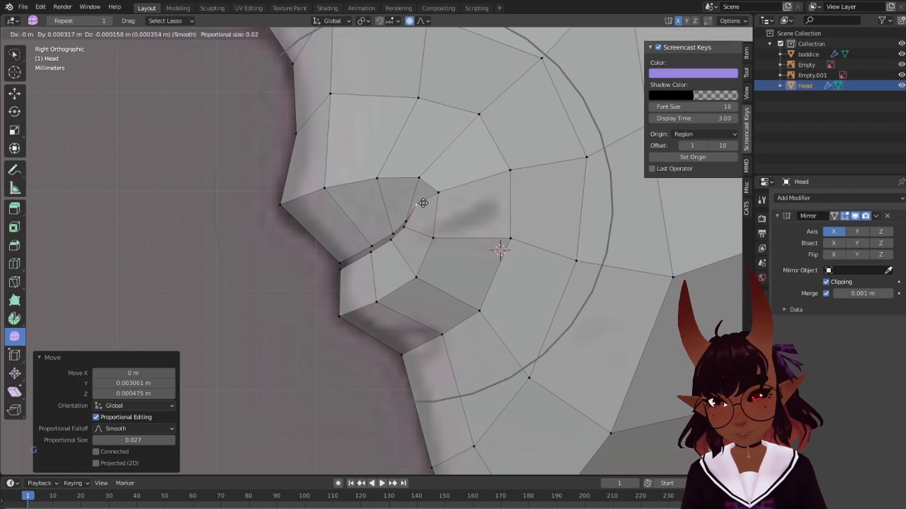
{"action": "scroll", "coordinate": [423, 203], "scroll_direction": "up", "scroll_amount": 11}
{"action": "left_click", "coordinate": [445, 192]}
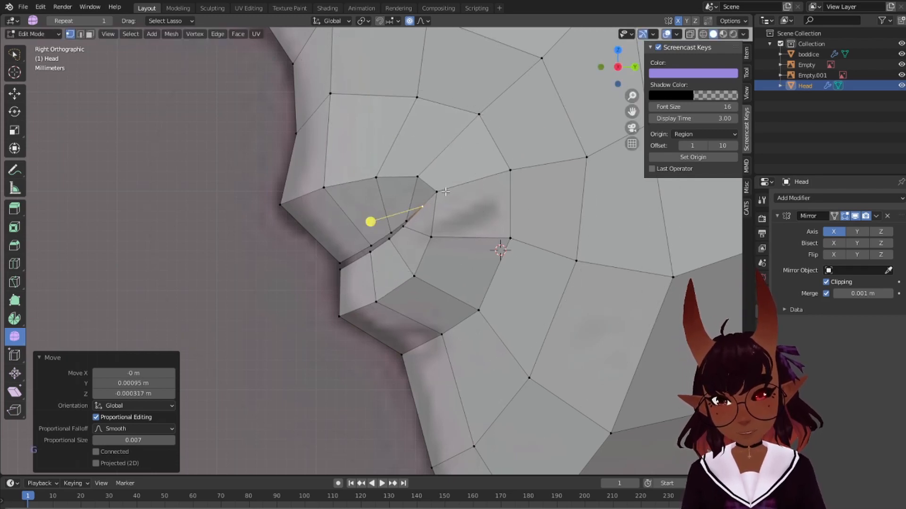
Examine the mouth against the front drawing and the curvature of the face from other angles
{"action": "scroll", "coordinate": [445, 192], "scroll_direction": "down", "scroll_amount": 6}
{"action": "key", "text": "a"}
{"action": "key", "text": "a"}
{"action": "key", "text": "a"}
{"action": "key", "text": "KP_1"}
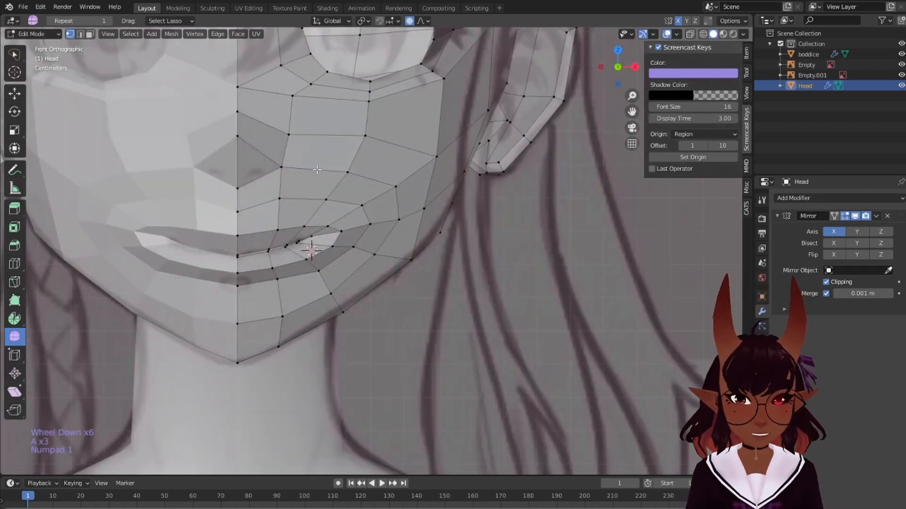
{"action": "scroll", "coordinate": [317, 170], "scroll_direction": "down", "scroll_amount": 5}
{"action": "key", "text": "a"}
{"action": "key", "text": "a"}
{"action": "scroll", "coordinate": [317, 170], "scroll_direction": "up", "scroll_amount": 7}
{"action": "scroll", "coordinate": [317, 170], "scroll_direction": "down", "scroll_amount": 6}
{"action": "middle_click_drag", "start_coordinate": [566, 161], "coordinate": [352, 231]}
{"action": "scroll", "coordinate": [281, 227], "scroll_direction": "up", "scroll_amount": 5}
{"action": "scroll", "coordinate": [306, 222], "scroll_direction": "up", "scroll_amount": 3}
{"action": "scroll", "coordinate": [307, 222], "scroll_direction": "down", "scroll_amount": 2}
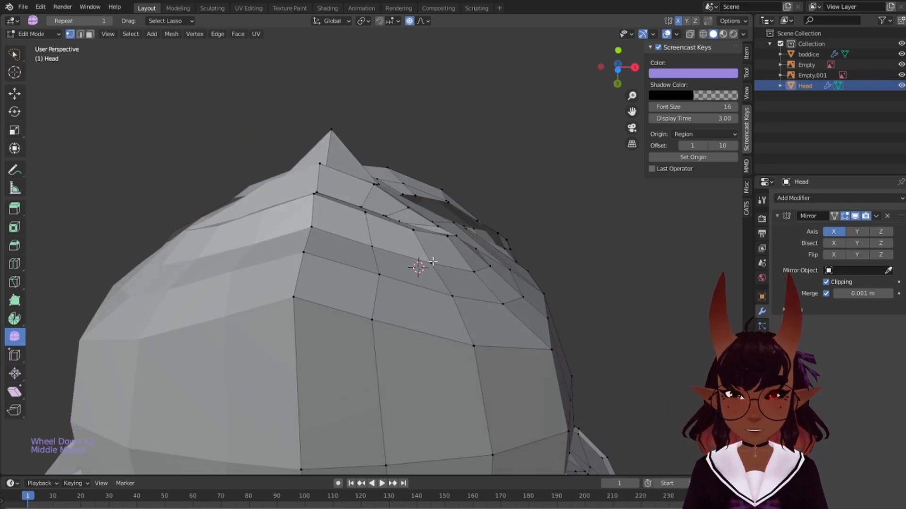
Move the mouth-corner vertex about 0.0053 m back along Y with a proportional size of about 0.02
{"action": "scroll", "coordinate": [434, 261], "scroll_direction": "down", "scroll_amount": 2}
{"action": "middle_click_drag", "start_coordinate": [433, 262], "coordinate": [404, 379]}
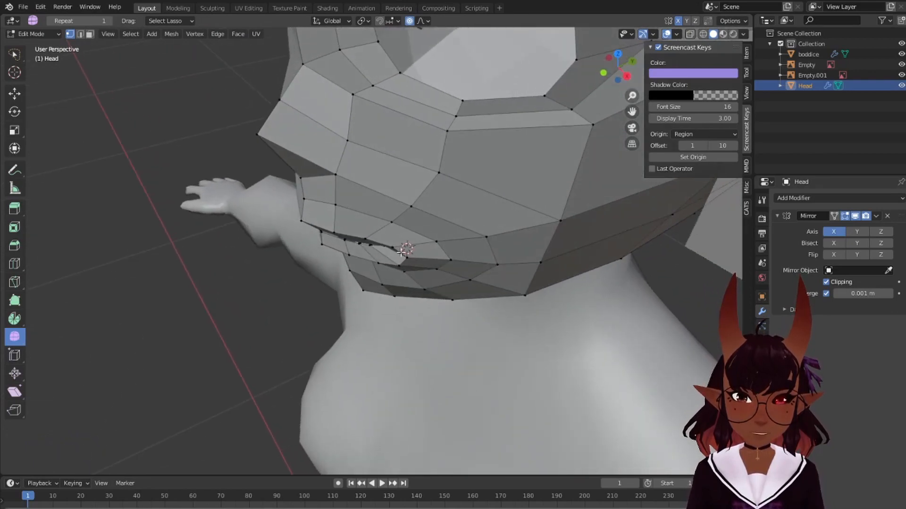
{"action": "scroll", "coordinate": [433, 243], "scroll_direction": "down", "scroll_amount": 7}
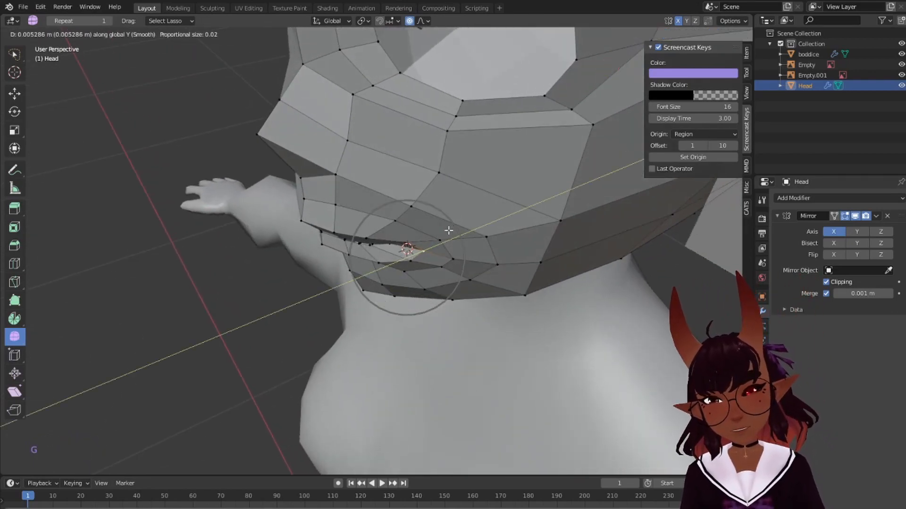
{"action": "left_click", "coordinate": [449, 230]}
Try sliding the lower-lip vertex near the mouth corner along its edge by a factor of 0.390, and undo the slide
{"action": "right_click", "coordinate": [372, 266]}
{"action": "key", "text": "g"}
{"action": "key", "text": "g"}
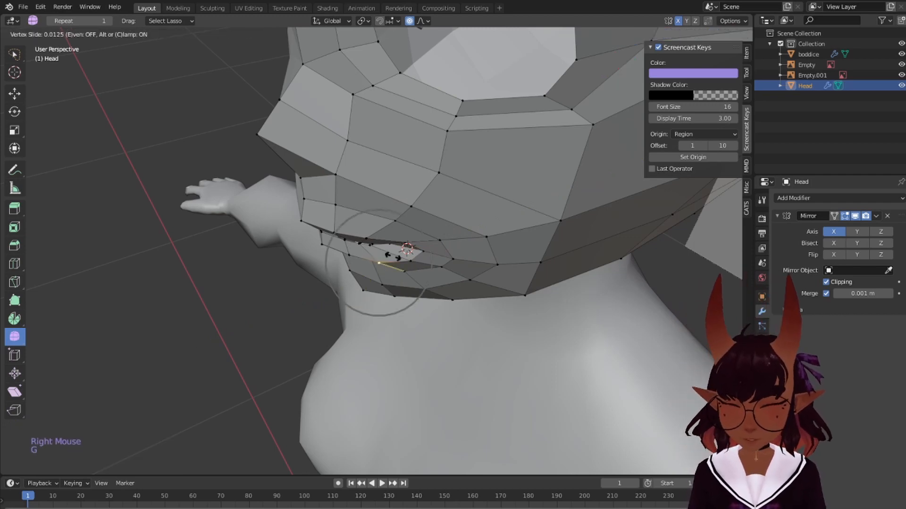
{"action": "left_click", "coordinate": [407, 249]}
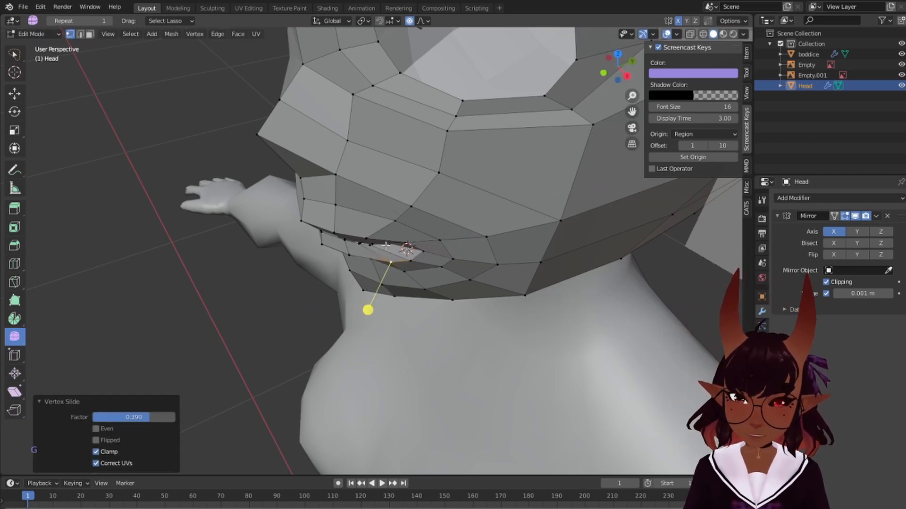
{"action": "key", "text": "ctrl+z"}
Try moving the lower-lip vertex and splitting off vertices at the mouth opening, and undo the splits
{"action": "key", "text": "g"}
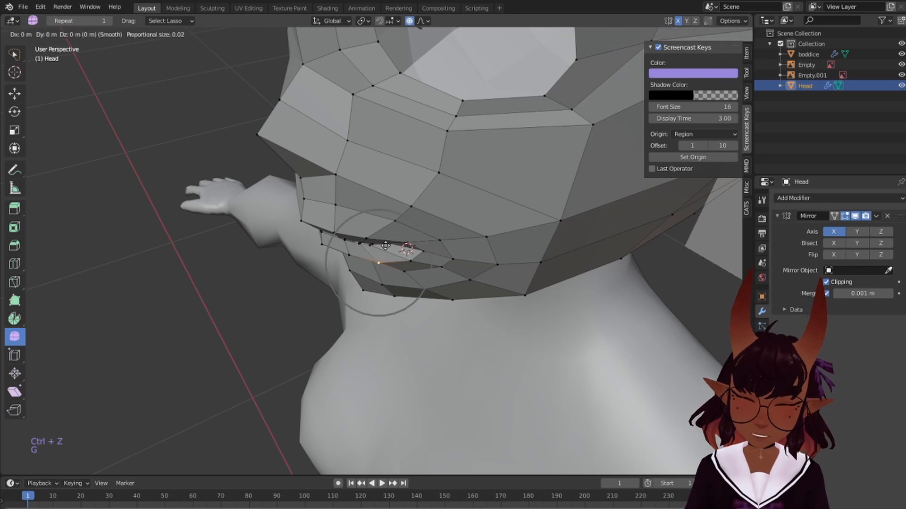
{"action": "right_click", "coordinate": [375, 238]}
{"action": "key", "text": "y"}
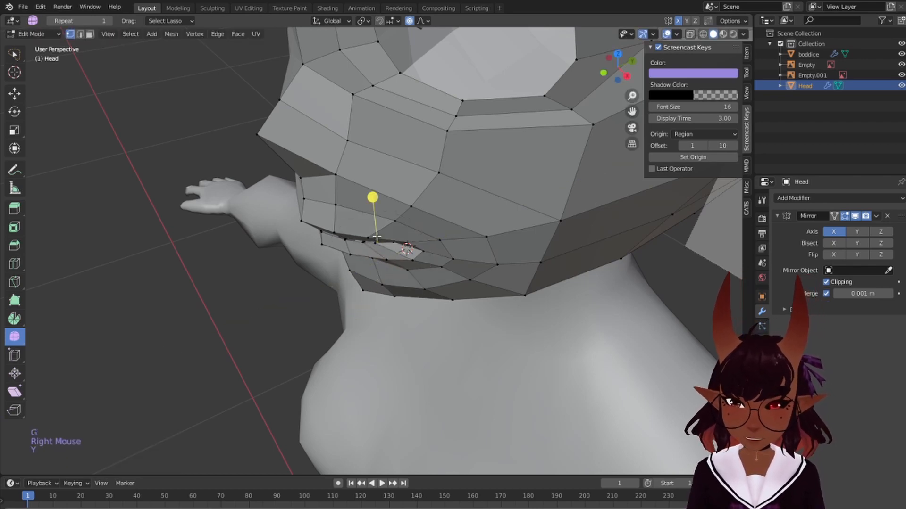
{"action": "key", "text": "y"}
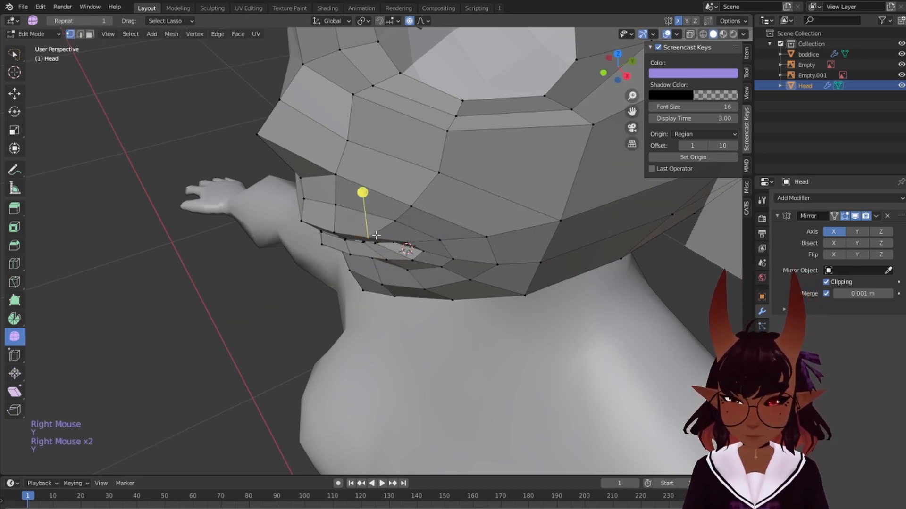
{"action": "right_click_drag", "start_coordinate": [376, 236], "coordinate": [430, 230]}
{"action": "key", "text": "ctrl+z"}
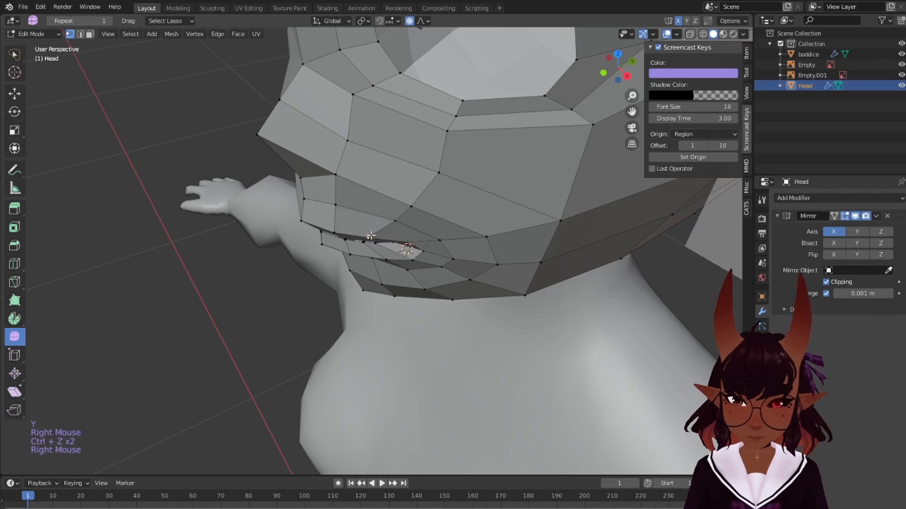
Examine the upper-lip vertices near the mouth corner up close
{"action": "middle_click_drag", "start_coordinate": [407, 245], "coordinate": [425, 226]}
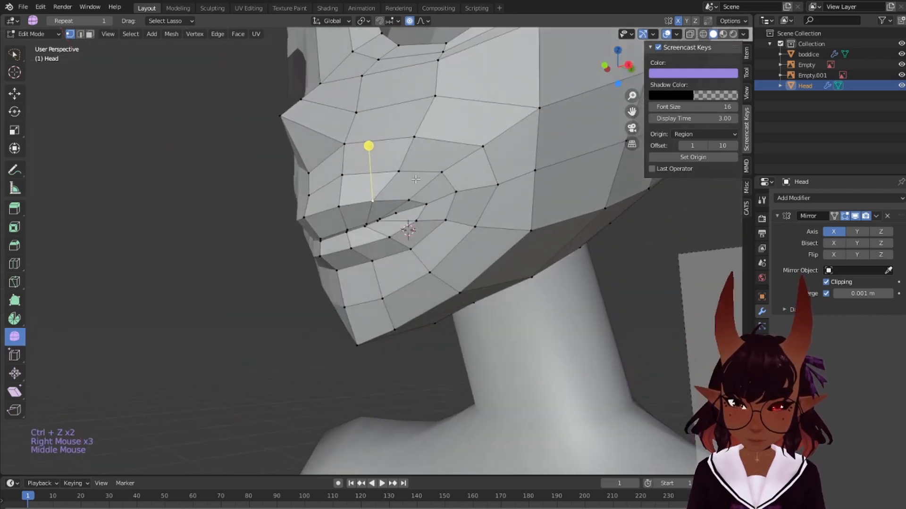
{"action": "scroll", "coordinate": [472, 194], "scroll_direction": "up", "scroll_amount": 6}
{"action": "scroll", "coordinate": [373, 162], "scroll_direction": "down", "scroll_amount": 3}
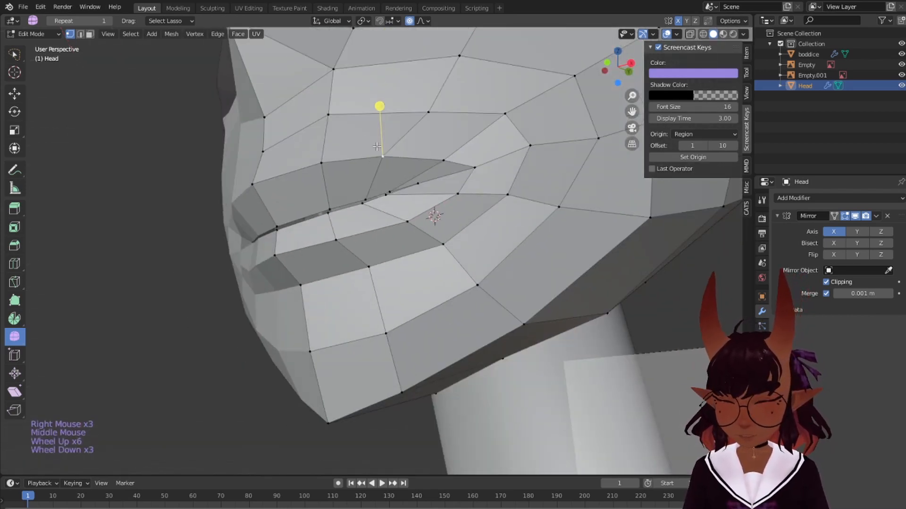
{"action": "key", "text": "a"}
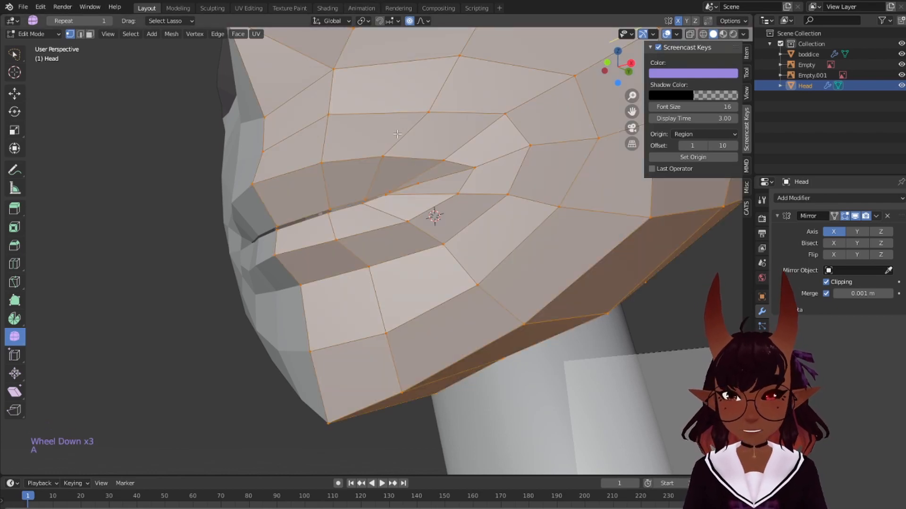
{"action": "right_click", "coordinate": [392, 149]}
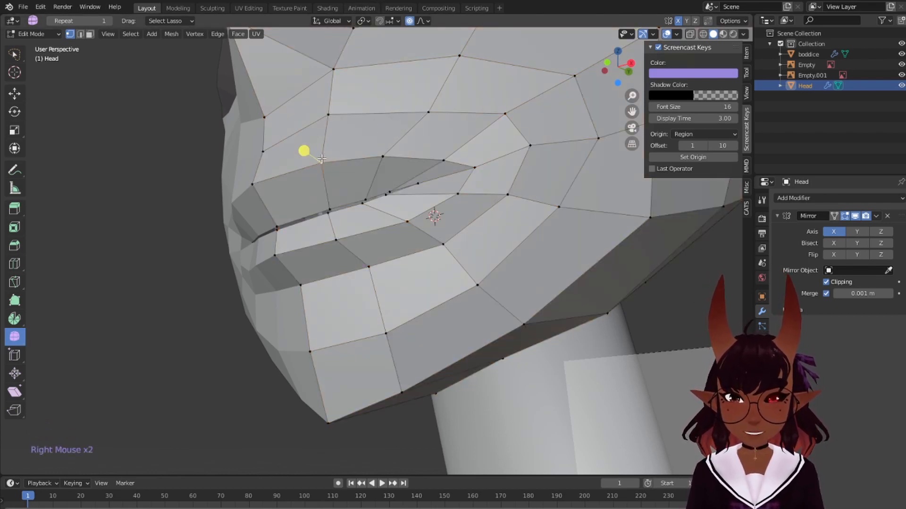
{"action": "scroll", "coordinate": [321, 159], "scroll_direction": "up", "scroll_amount": 4}
{"action": "middle_click_drag", "start_coordinate": [321, 159], "coordinate": [256, 184], "text": "shift"}
{"action": "scroll", "coordinate": [256, 185], "scroll_direction": "up", "scroll_amount": 3}
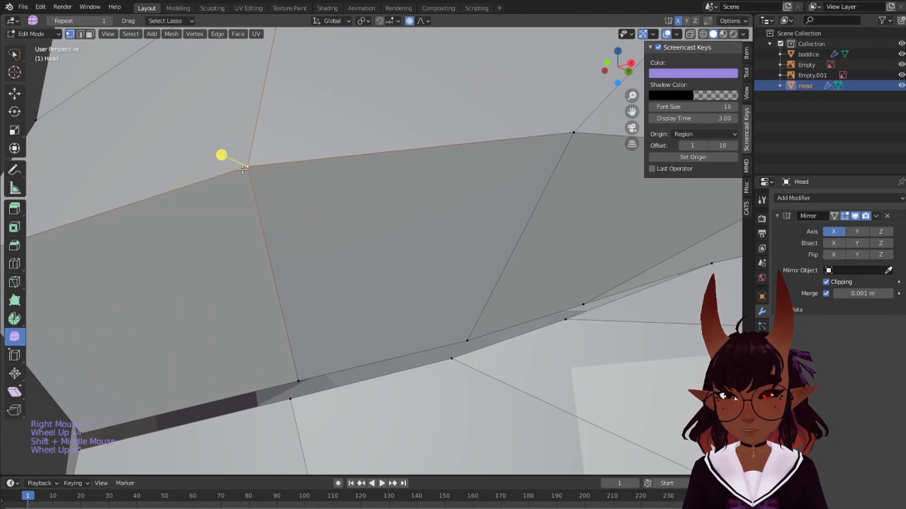
Try moving the upper-lip vertex near the mouth corner with and without proportional editing
{"action": "right_click", "coordinate": [574, 124]}
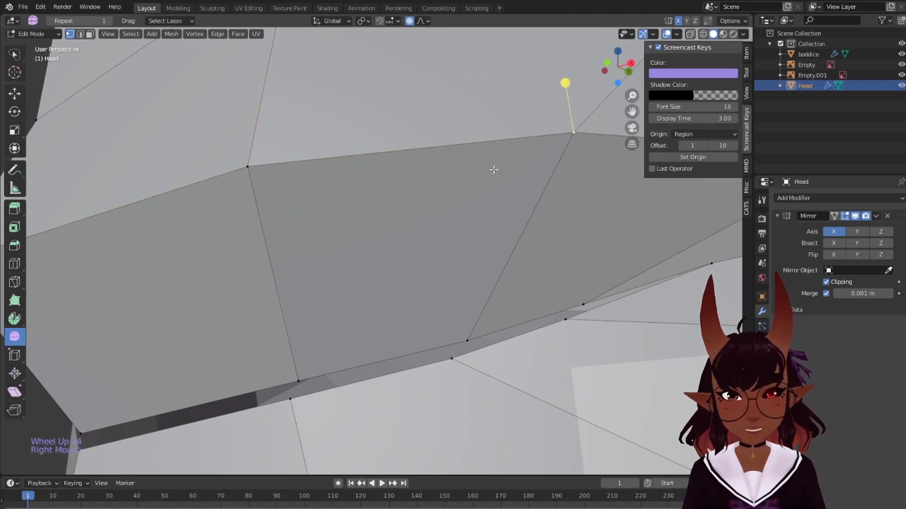
{"action": "middle_click_drag", "start_coordinate": [583, 189], "coordinate": [348, 277], "text": "shift"}
{"action": "scroll", "coordinate": [361, 200], "scroll_direction": "up", "scroll_amount": 1}
{"action": "key", "text": "g"}
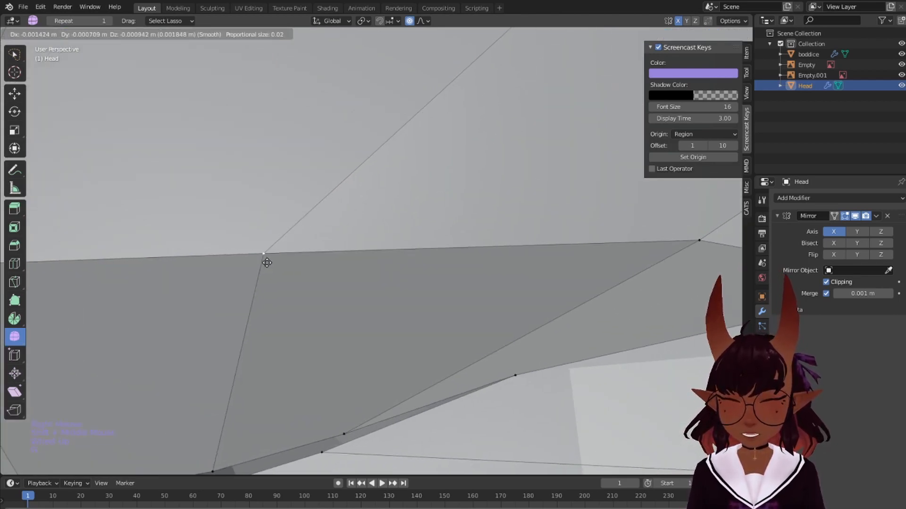
{"action": "right_click", "coordinate": [289, 237]}
{"action": "key", "text": "g"}
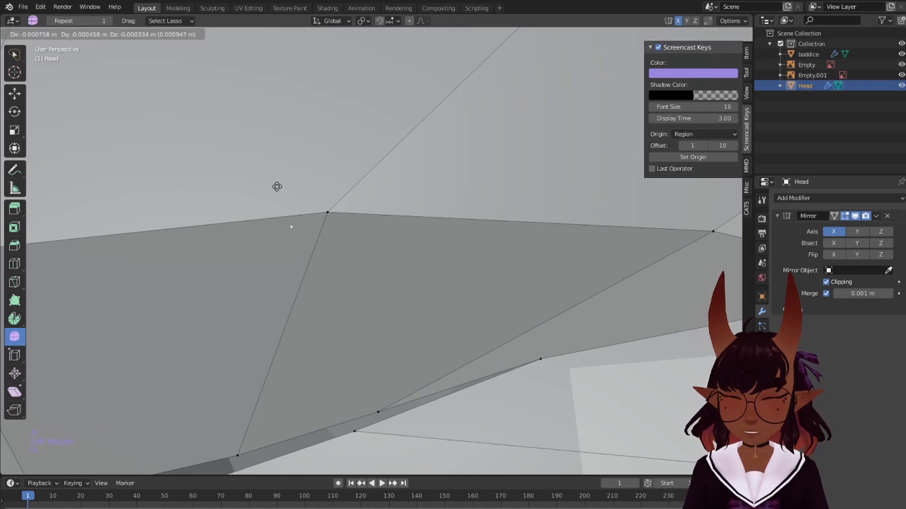
{"action": "right_click", "coordinate": [379, 191]}
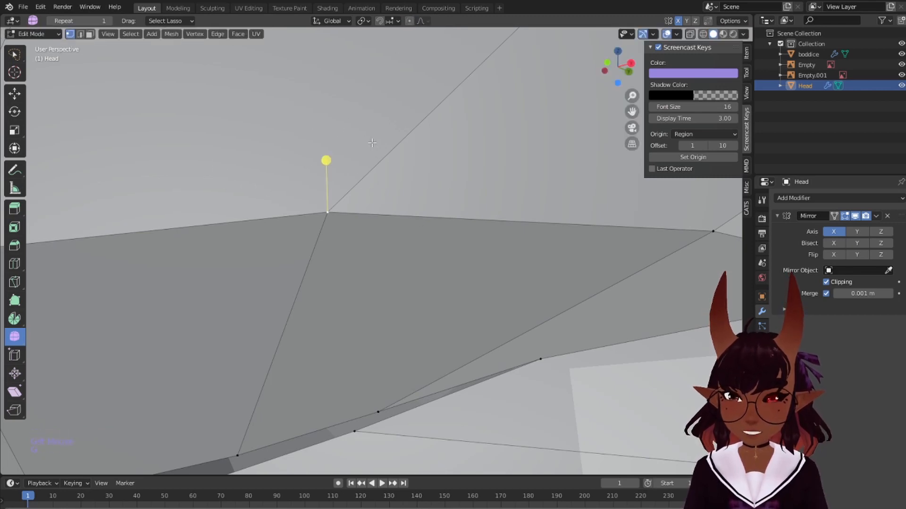
{"action": "key", "text": "x"}
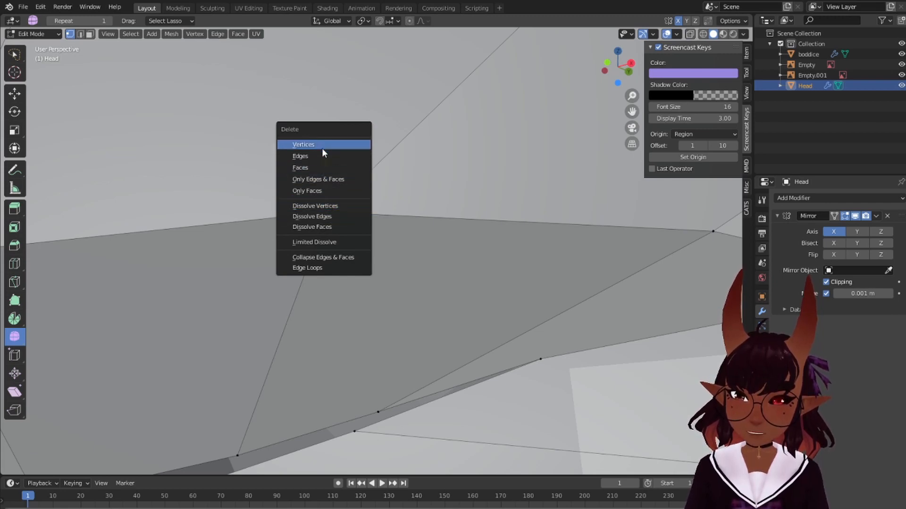
Merge all vertices of the head mesh by distance at 0.0001 m and clear the selection
{"action": "scroll", "coordinate": [355, 188], "scroll_direction": "down", "scroll_amount": 7}
{"action": "scroll", "coordinate": [355, 188], "scroll_direction": "down", "scroll_amount": 5}
{"action": "key", "text": "a"}
{"action": "scroll", "coordinate": [366, 144], "scroll_direction": "down", "scroll_amount": 4}
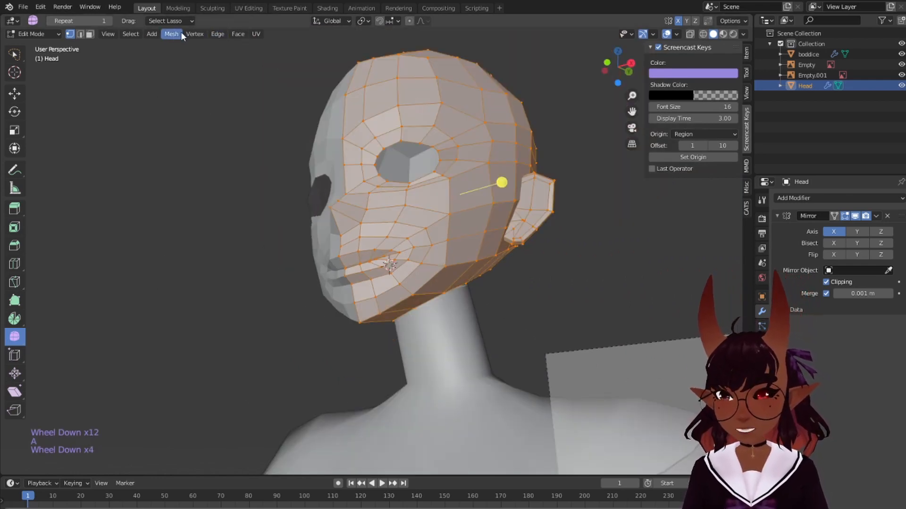
{"action": "left_click", "coordinate": [168, 34]}
{"action": "mouse_move", "coordinate": [198, 109]}
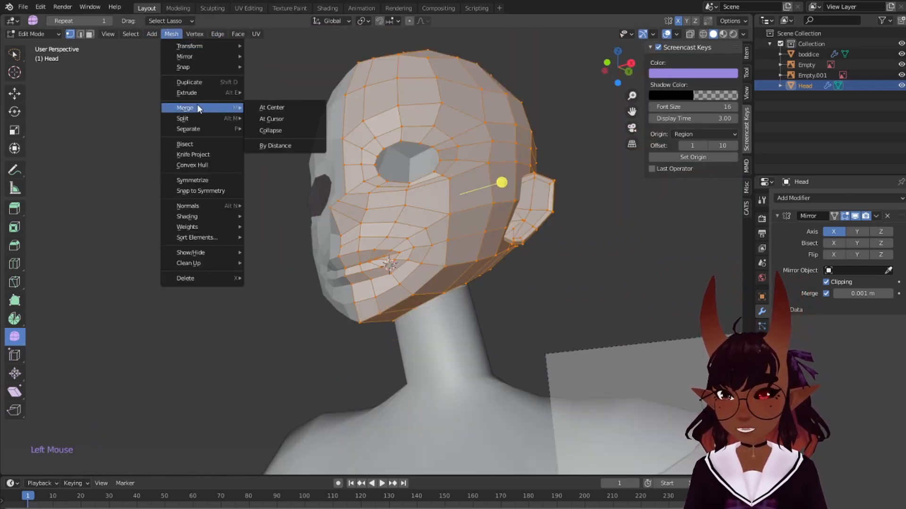
{"action": "left_click", "coordinate": [269, 146]}
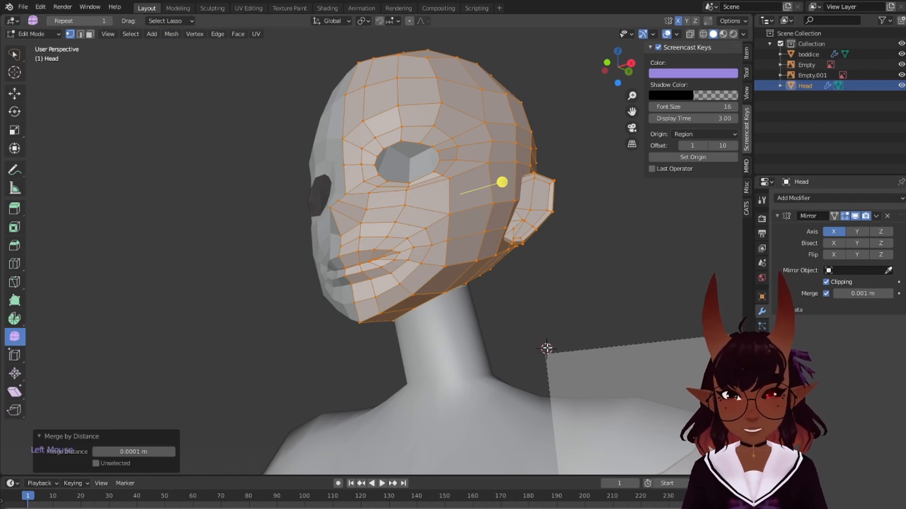
{"action": "key", "text": "a"}
{"action": "key", "text": "a"}
{"action": "key", "text": "a"}
Examine the lips and mouth corner from the front and side for leftover gaps or uneven vertices
{"action": "scroll", "coordinate": [426, 328], "scroll_direction": "up", "scroll_amount": 5}
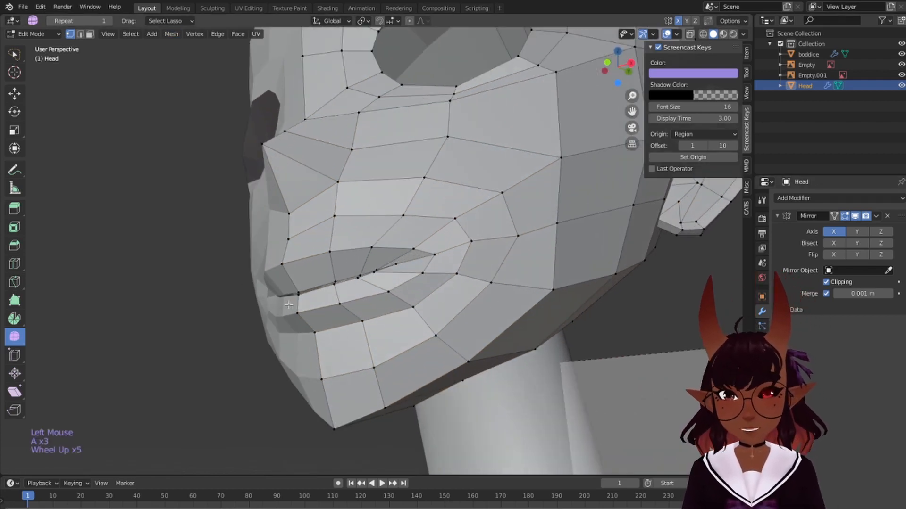
{"action": "scroll", "coordinate": [299, 303], "scroll_direction": "down", "scroll_amount": 3}
{"action": "scroll", "coordinate": [259, 318], "scroll_direction": "up", "scroll_amount": 1}
{"action": "middle_click_drag", "start_coordinate": [259, 317], "coordinate": [363, 327]}
{"action": "scroll", "coordinate": [363, 328], "scroll_direction": "up", "scroll_amount": 4}
{"action": "scroll", "coordinate": [362, 328], "scroll_direction": "up", "scroll_amount": 2}
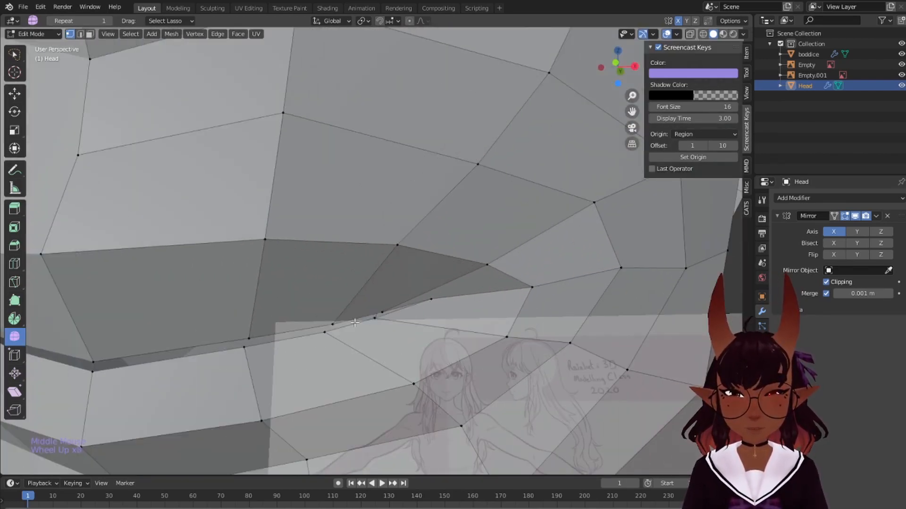
{"action": "scroll", "coordinate": [287, 321], "scroll_direction": "down", "scroll_amount": 5}
{"action": "scroll", "coordinate": [353, 240], "scroll_direction": "up", "scroll_amount": 6}
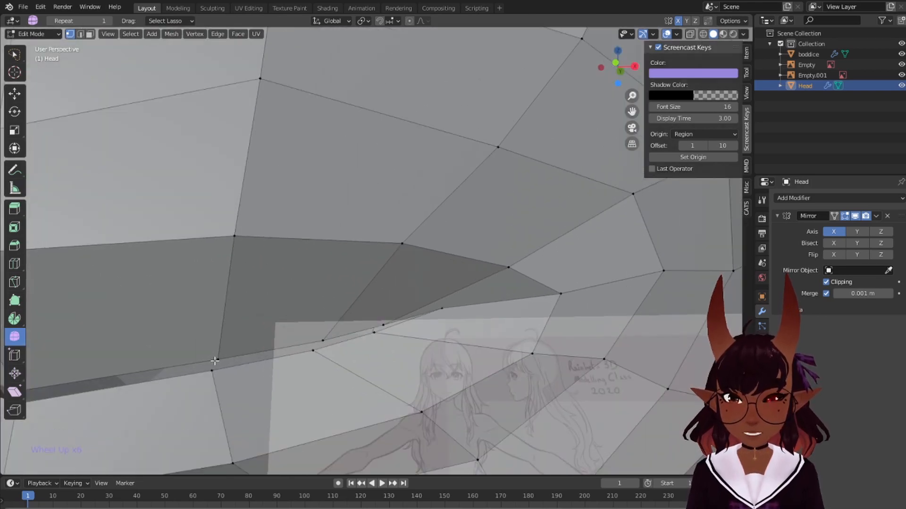
{"action": "scroll", "coordinate": [238, 331], "scroll_direction": "down", "scroll_amount": 10}
{"action": "middle_click_drag", "start_coordinate": [313, 252], "coordinate": [407, 207]}
{"action": "scroll", "coordinate": [407, 206], "scroll_direction": "up", "scroll_amount": 2}
{"action": "scroll", "coordinate": [319, 258], "scroll_direction": "up", "scroll_amount": 2}
{"action": "middle_click_drag", "start_coordinate": [320, 258], "coordinate": [304, 283]}
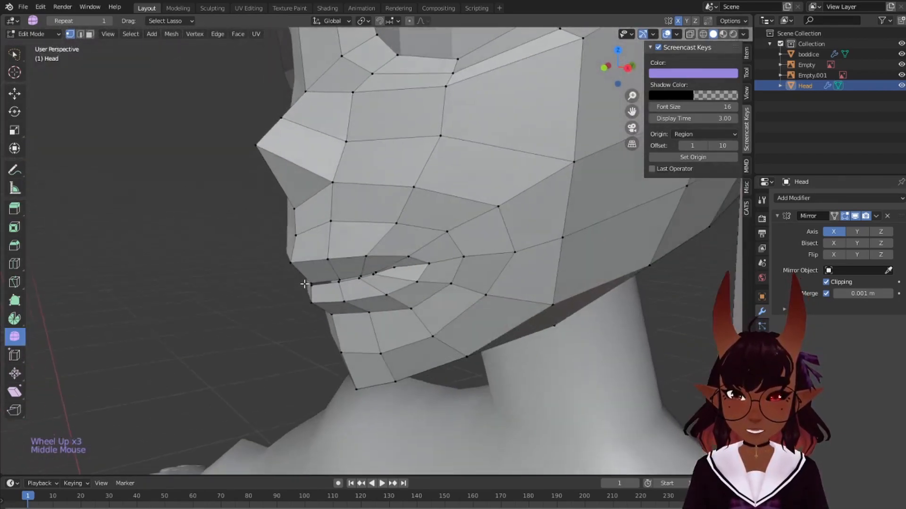
{"action": "scroll", "coordinate": [172, 56], "scroll_direction": "down", "scroll_amount": 2}
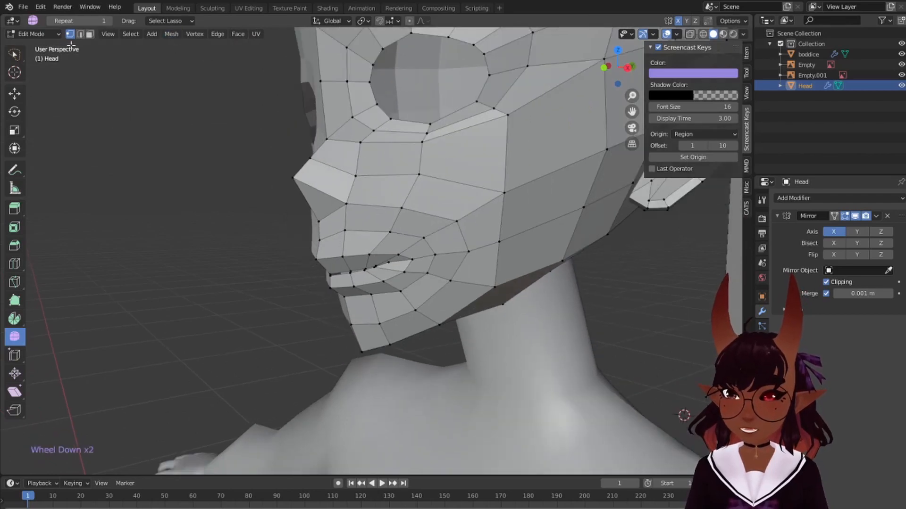
Switch the head to Object Mode and open the Sculpting workspace
{"action": "left_click", "coordinate": [59, 34]}
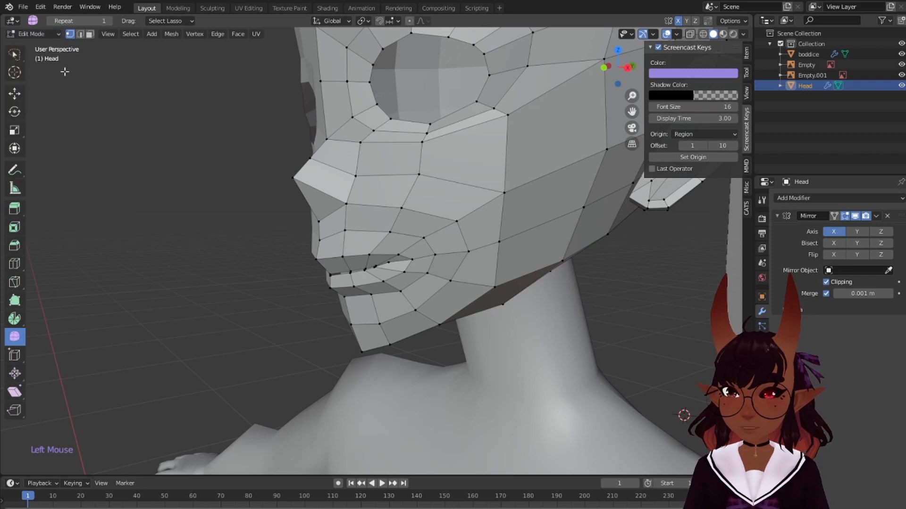
{"action": "scroll", "coordinate": [235, 250], "scroll_direction": "down", "scroll_amount": 3}
{"action": "left_click", "coordinate": [51, 36]}
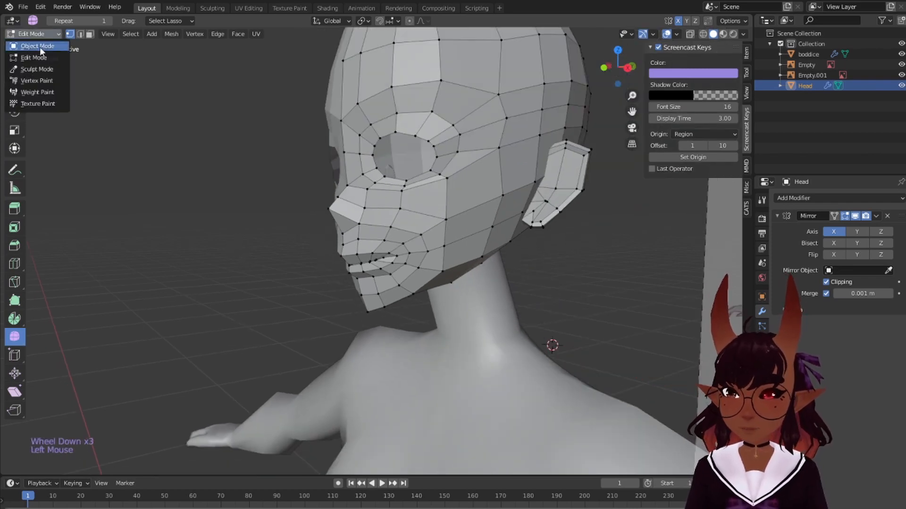
{"action": "left_click", "coordinate": [40, 47]}
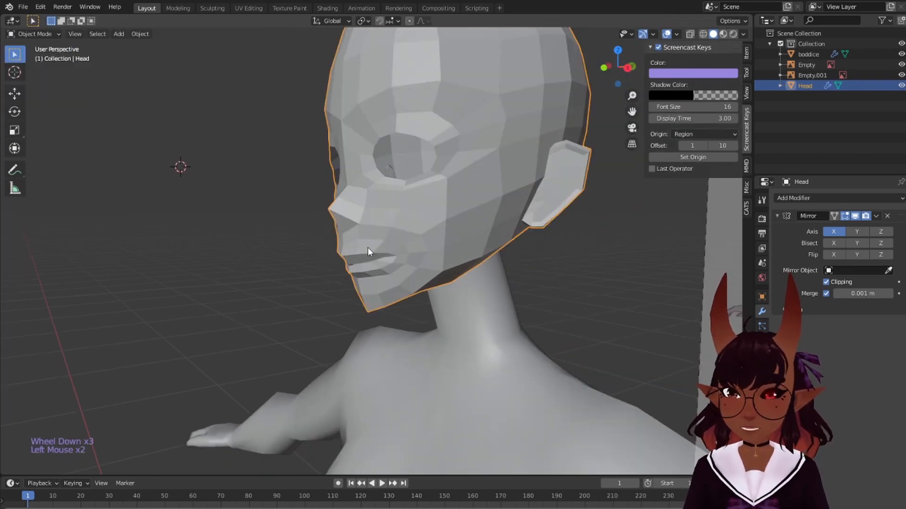
{"action": "left_click", "coordinate": [223, 7]}
Choose the Smooth sculpting brush for working on the lower face
{"action": "middle_click_drag", "start_coordinate": [423, 133], "coordinate": [418, 264], "text": "shift"}
{"action": "scroll", "coordinate": [412, 470], "scroll_direction": "up", "scroll_amount": 4}
{"action": "scroll", "coordinate": [409, 302], "scroll_direction": "up", "scroll_amount": 4}
{"action": "scroll", "coordinate": [398, 344], "scroll_direction": "down", "scroll_amount": 4}
{"action": "mouse_move", "coordinate": [404, 373]}
{"action": "middle_mouse_down"}
{"action": "mouse_move", "coordinate": [424, 349]}
{"action": "mouse_move", "coordinate": [410, 359]}
{"action": "middle_mouse_up"}
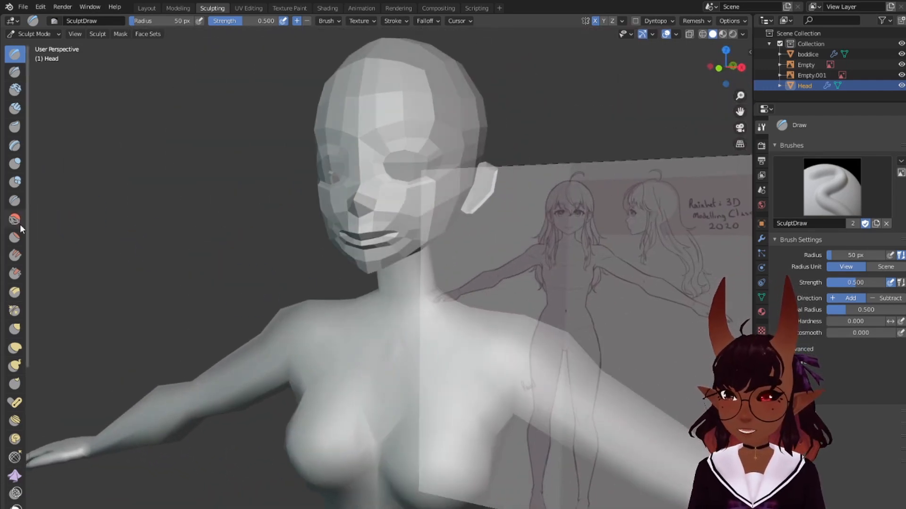
{"action": "left_click", "coordinate": [14, 220]}
{"action": "scroll", "coordinate": [404, 309], "scroll_direction": "up", "scroll_amount": 4}
{"action": "scroll", "coordinate": [410, 303], "scroll_direction": "down", "scroll_amount": 2}
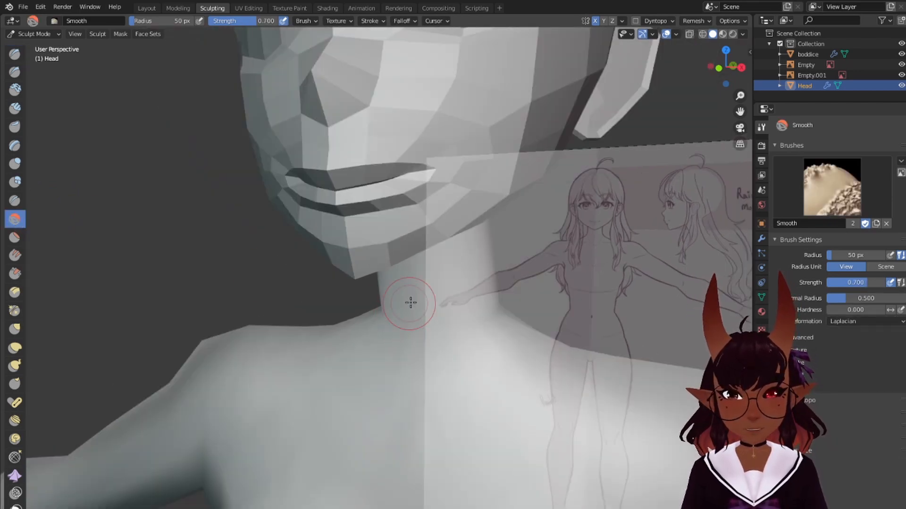
{"action": "scroll", "coordinate": [419, 306], "scroll_direction": "up", "scroll_amount": 1}
Set the Smooth brush to a radius of 83 px and a strength of 0.233, and smooth the mouth and lower cheek
{"action": "mouse_move", "coordinate": [419, 306]}
{"action": "left_mouse_down"}
{"action": "mouse_move", "coordinate": [292, 283]}
{"action": "mouse_move", "coordinate": [267, 305]}
{"action": "left_mouse_up"}
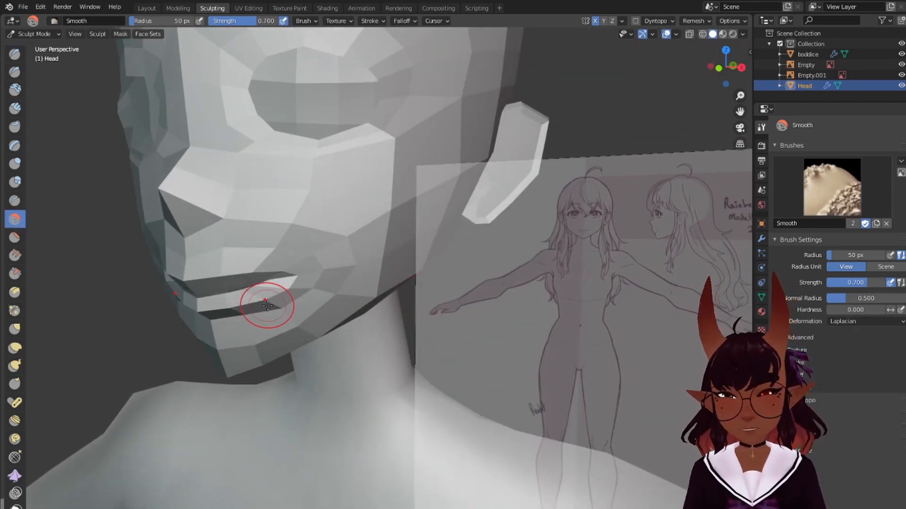
{"action": "key", "text": "f"}
{"action": "left_click", "coordinate": [308, 301]}
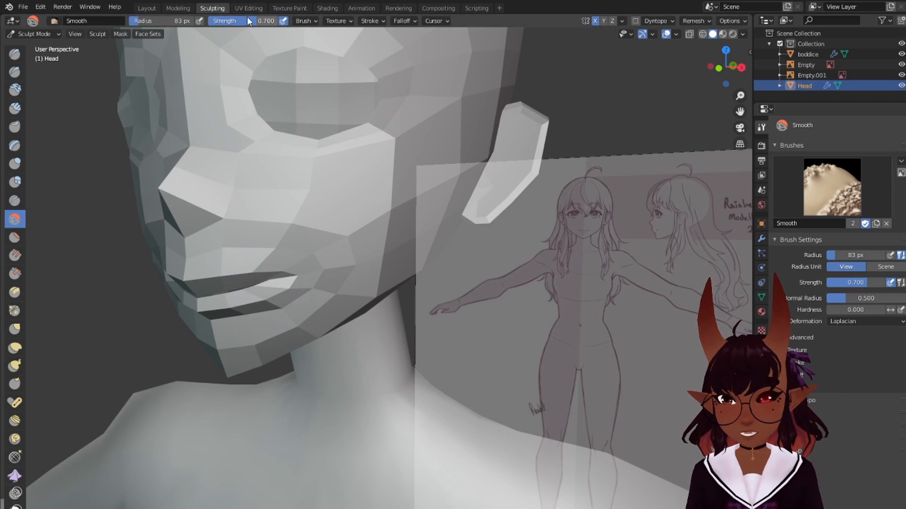
{"action": "left_click_drag", "start_coordinate": [326, 242], "coordinate": [309, 288]}
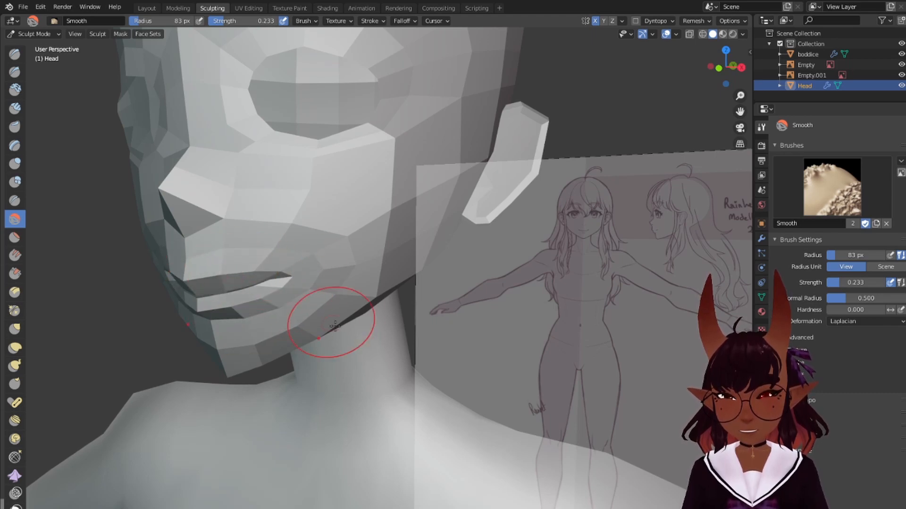
Smooth the brow, forehead and the area around the eye sockets with the same brush
{"action": "scroll", "coordinate": [433, 343], "scroll_direction": "down", "scroll_amount": 10}
{"action": "mouse_move", "coordinate": [433, 344]}
{"action": "middle_mouse_down"}
{"action": "mouse_move", "coordinate": [261, 309]}
{"action": "mouse_move", "coordinate": [293, 314]}
{"action": "mouse_move", "coordinate": [283, 294]}
{"action": "middle_mouse_up"}
{"action": "scroll", "coordinate": [262, 309], "scroll_direction": "up", "scroll_amount": 6}
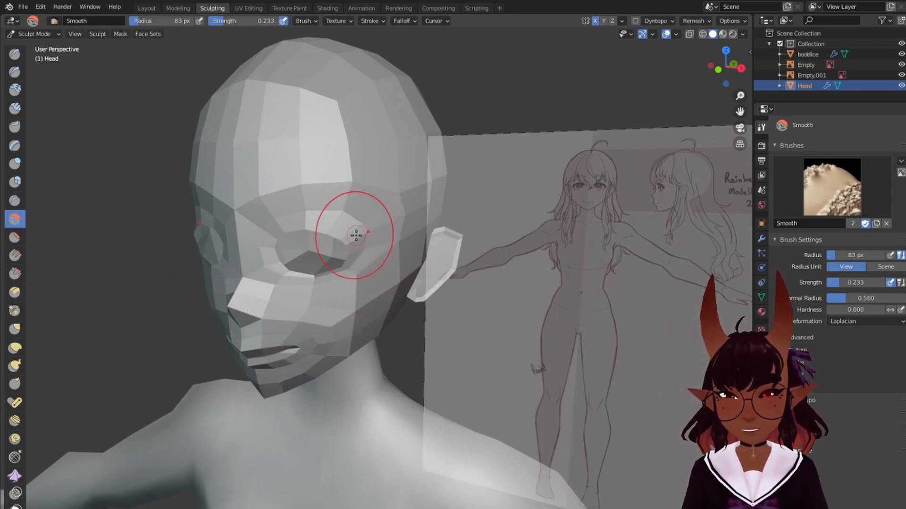
{"action": "mouse_move", "coordinate": [243, 206]}
{"action": "left_mouse_down"}
{"action": "mouse_move", "coordinate": [289, 185]}
{"action": "mouse_move", "coordinate": [344, 190]}
{"action": "left_mouse_up"}
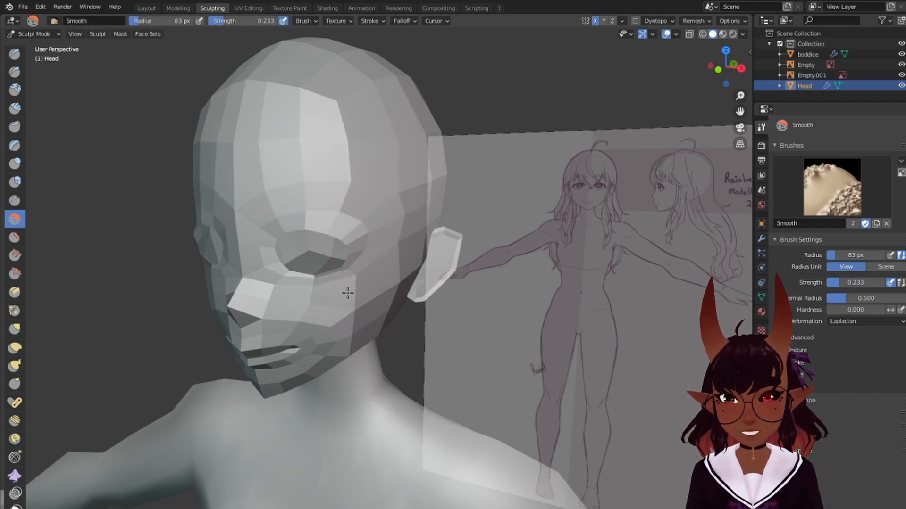
Set the front reference image Empty (tutorial chan.jpg) to show only when the view is axis aligned
{"action": "middle_click_drag", "start_coordinate": [347, 293], "coordinate": [439, 301]}
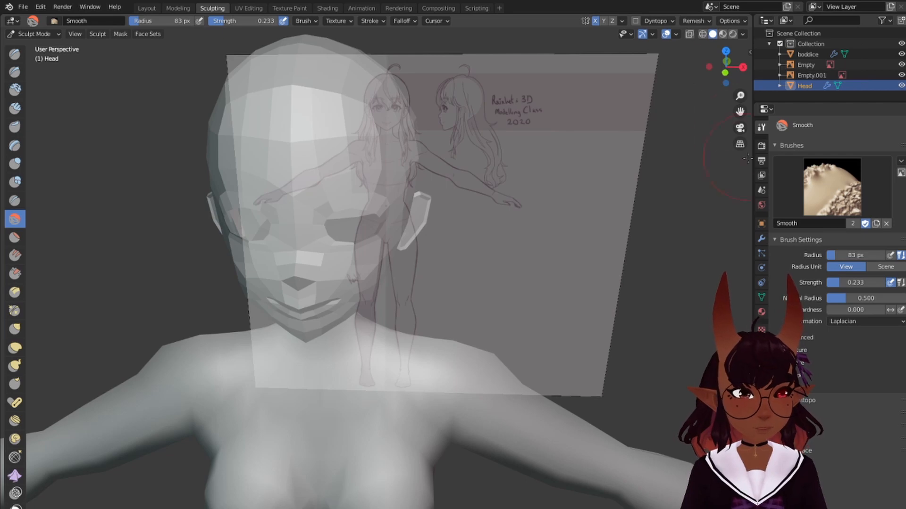
{"action": "left_click", "coordinate": [804, 66]}
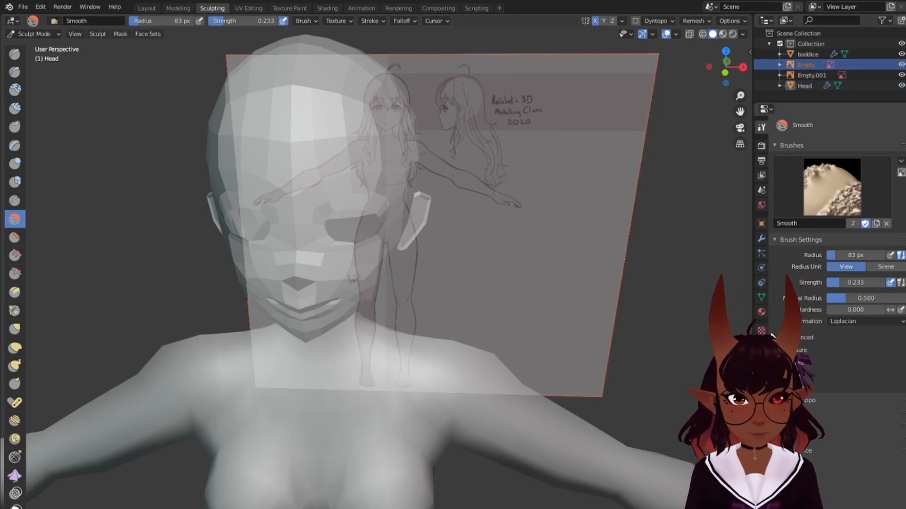
{"action": "left_click", "coordinate": [147, 9]}
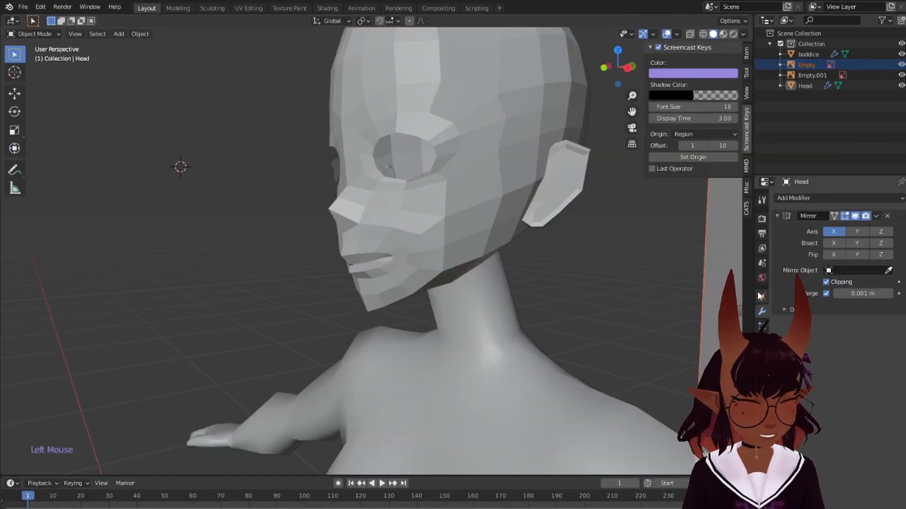
{"action": "left_click", "coordinate": [804, 65]}
{"action": "left_click", "coordinate": [804, 75]}
{"action": "left_click", "coordinate": [807, 67]}
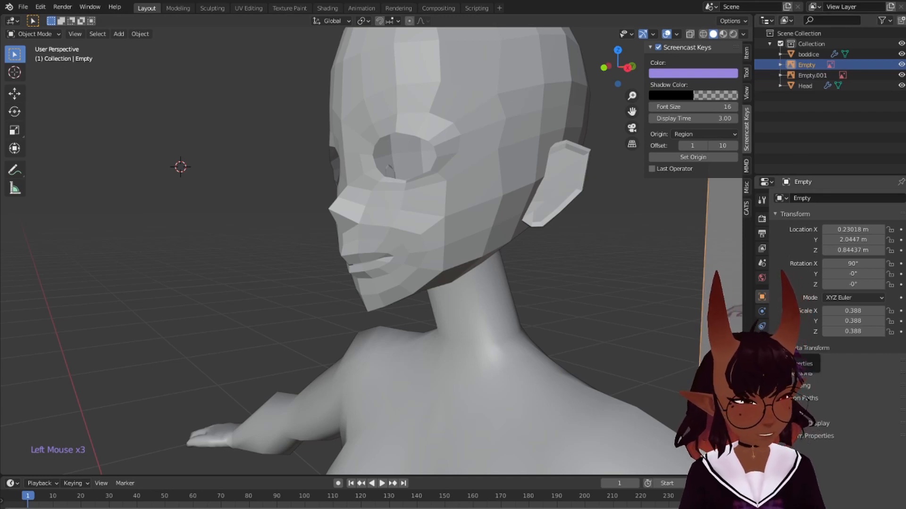
{"action": "left_click", "coordinate": [762, 341]}
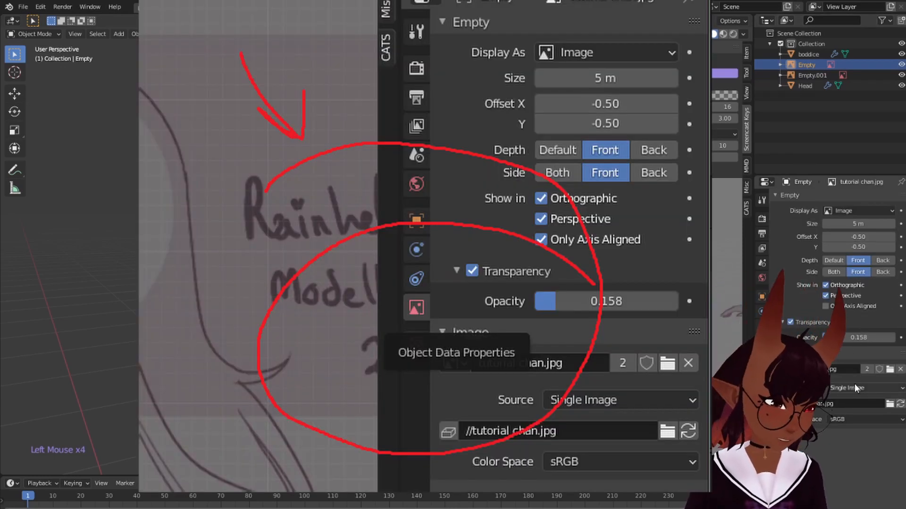
{"action": "left_click", "coordinate": [826, 306]}
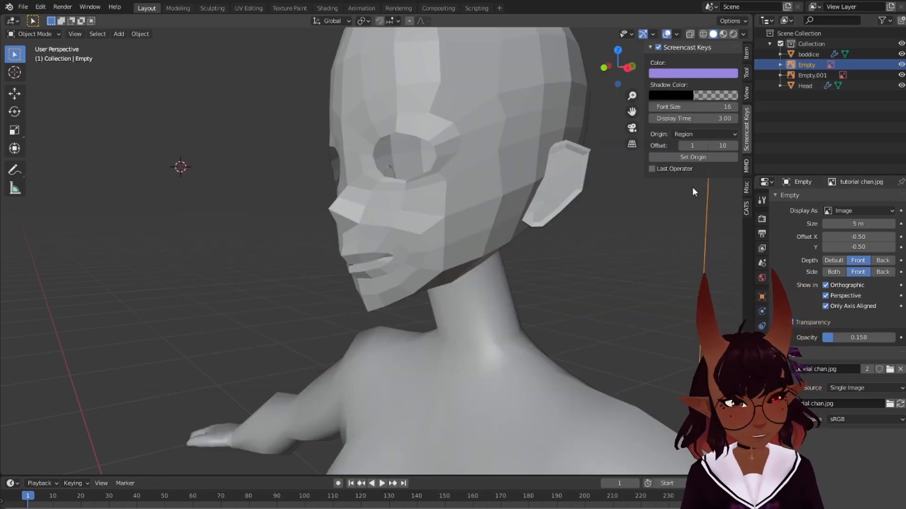
Select the Head object in the Layout workspace and return to the Sculpting workspace with it active
{"action": "left_click", "coordinate": [213, 8]}
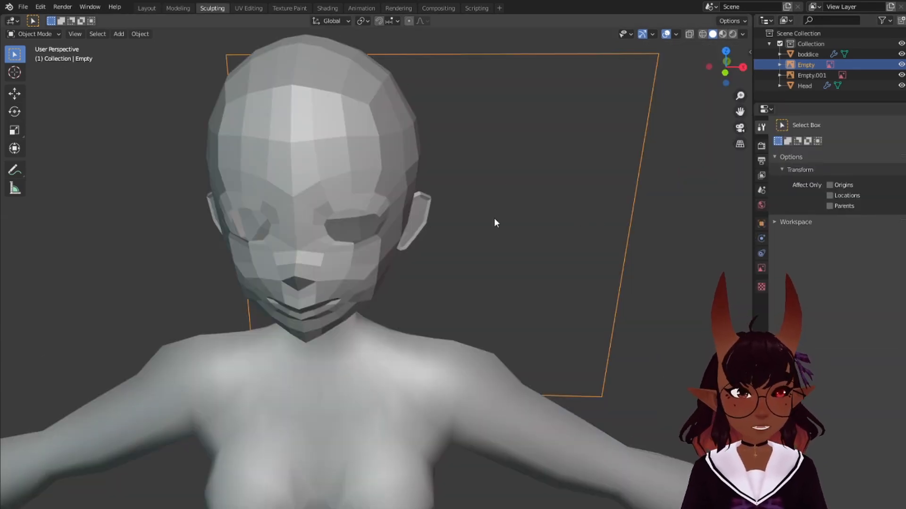
{"action": "middle_click_drag", "start_coordinate": [381, 243], "coordinate": [180, 186]}
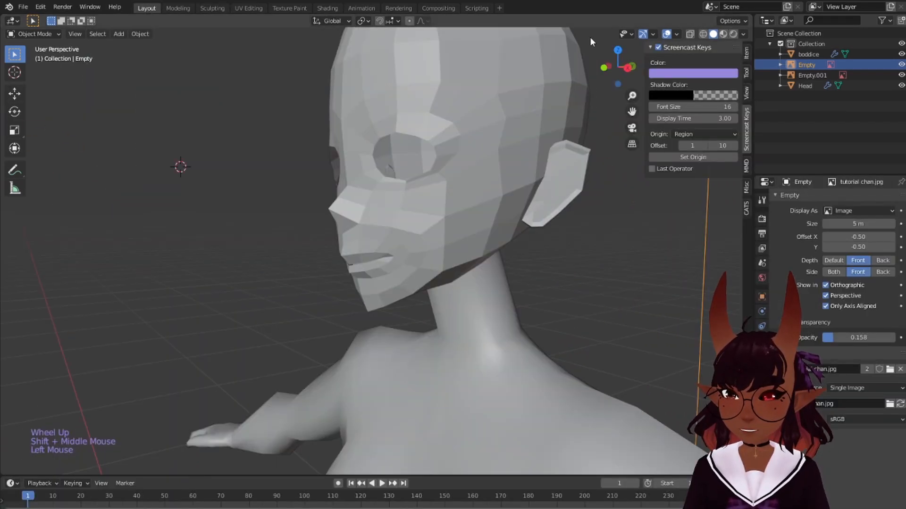
{"action": "left_click", "coordinate": [805, 84]}
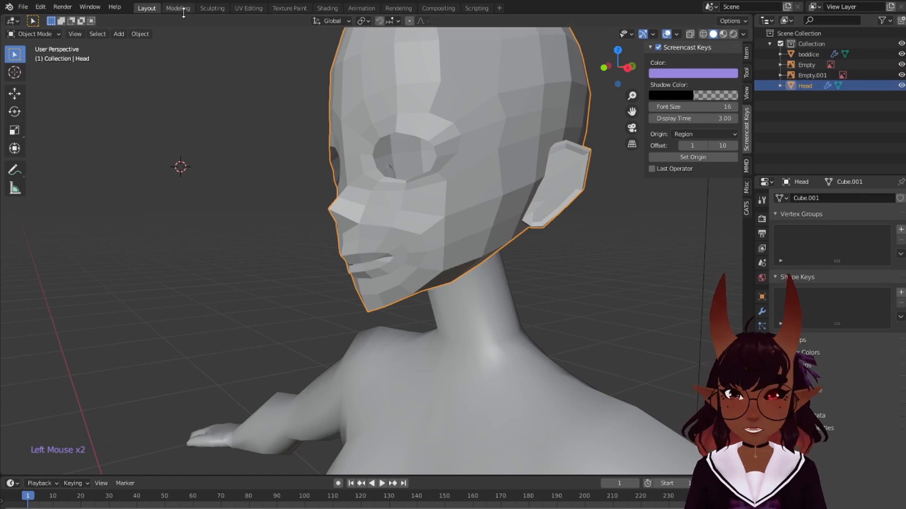
{"action": "left_click", "coordinate": [207, 8]}
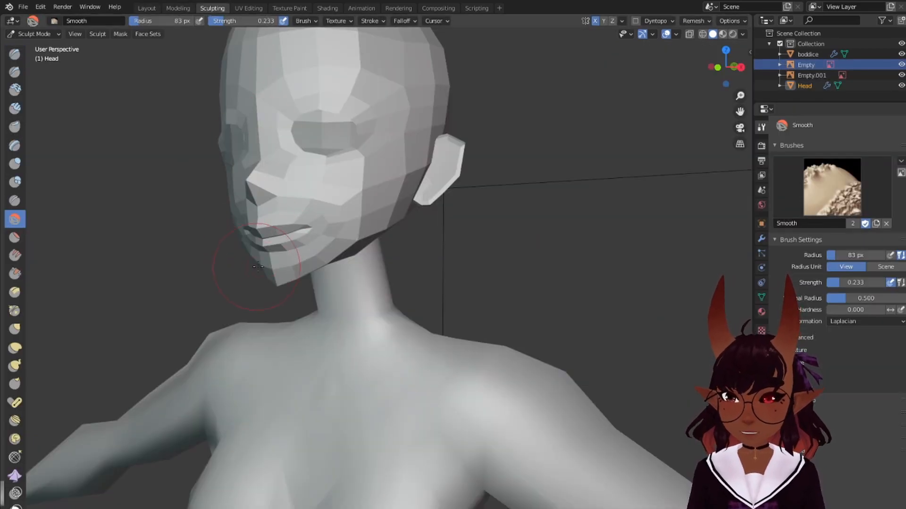
Examine the mouth, cheeks, nose and jaw of the sculpted head closely from the front and both sides
{"action": "mouse_move", "coordinate": [254, 266]}
{"action": "middle_mouse_down"}
{"action": "mouse_move", "coordinate": [298, 244]}
{"action": "mouse_move", "coordinate": [316, 273]}
{"action": "mouse_move", "coordinate": [389, 266]}
{"action": "mouse_move", "coordinate": [259, 323]}
{"action": "middle_mouse_up"}
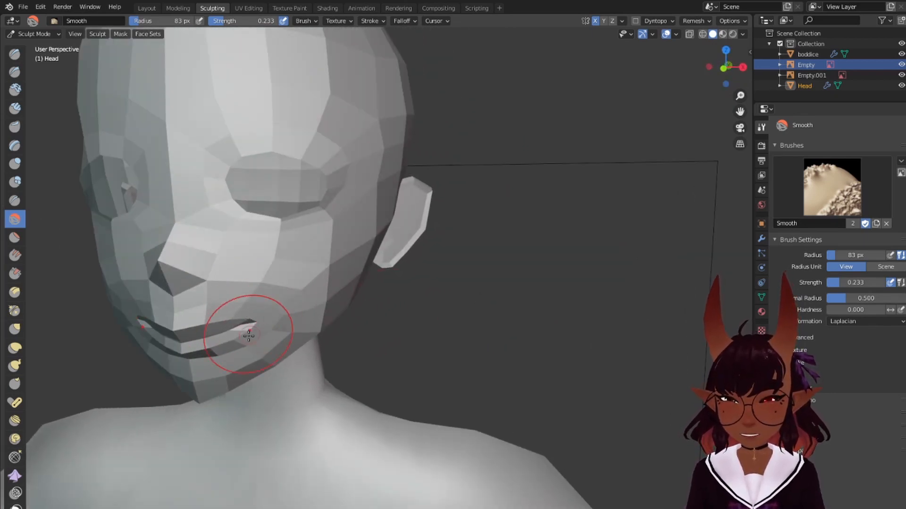
{"action": "middle_click_drag", "start_coordinate": [257, 331], "coordinate": [75, 281]}
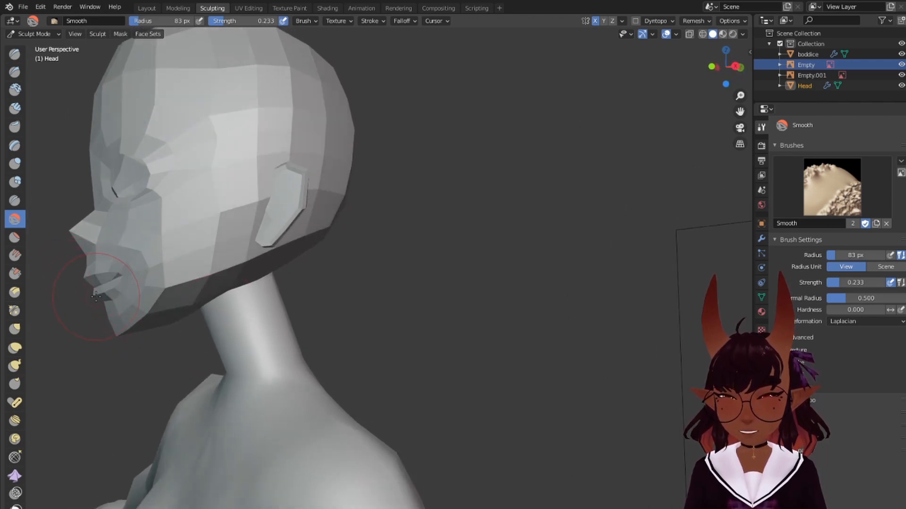
{"action": "middle_click_drag", "start_coordinate": [172, 313], "coordinate": [283, 298]}
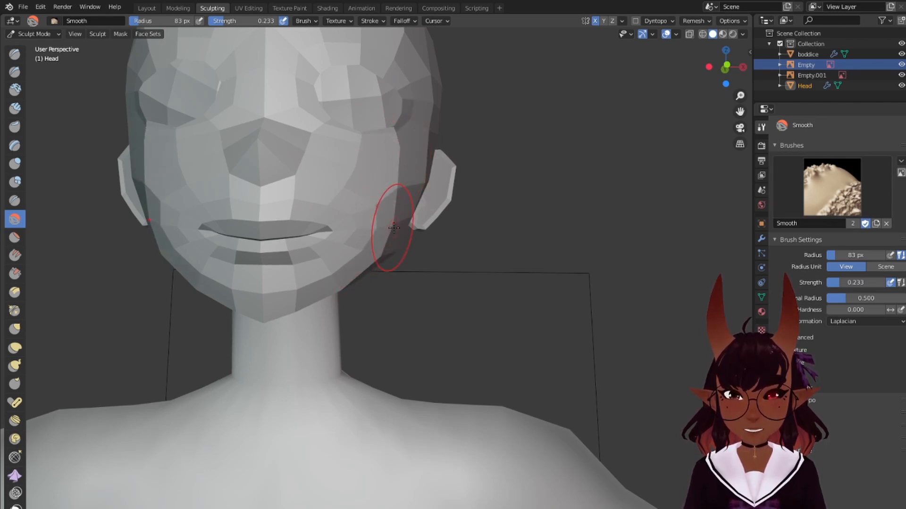
{"action": "scroll", "coordinate": [520, 238], "scroll_direction": "down", "scroll_amount": 3}
{"action": "middle_click_drag", "start_coordinate": [520, 238], "coordinate": [416, 250]}
{"action": "middle_click_drag", "start_coordinate": [215, 245], "coordinate": [326, 252], "text": "shift"}
{"action": "scroll", "coordinate": [408, 211], "scroll_direction": "up", "scroll_amount": 4}
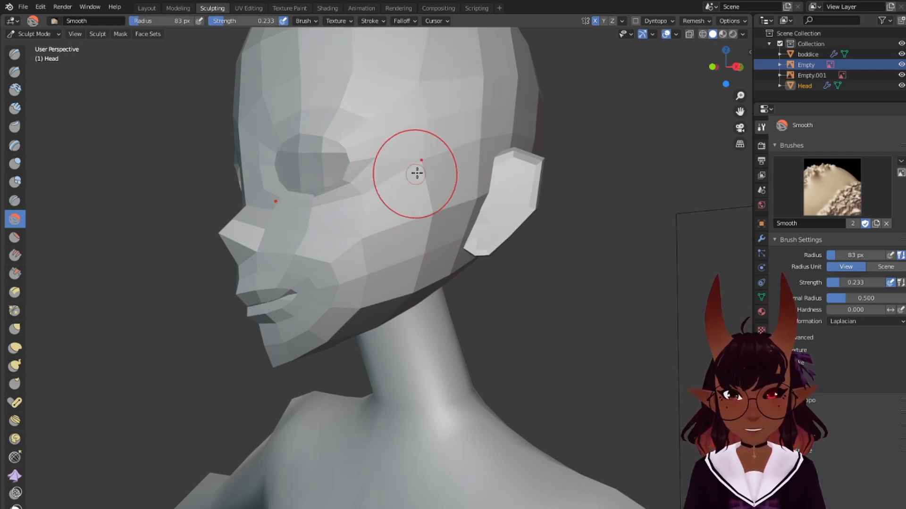
{"action": "mouse_move", "coordinate": [450, 227]}
{"action": "middle_mouse_down"}
{"action": "mouse_move", "coordinate": [519, 241]}
{"action": "mouse_move", "coordinate": [524, 232]}
{"action": "middle_mouse_up"}
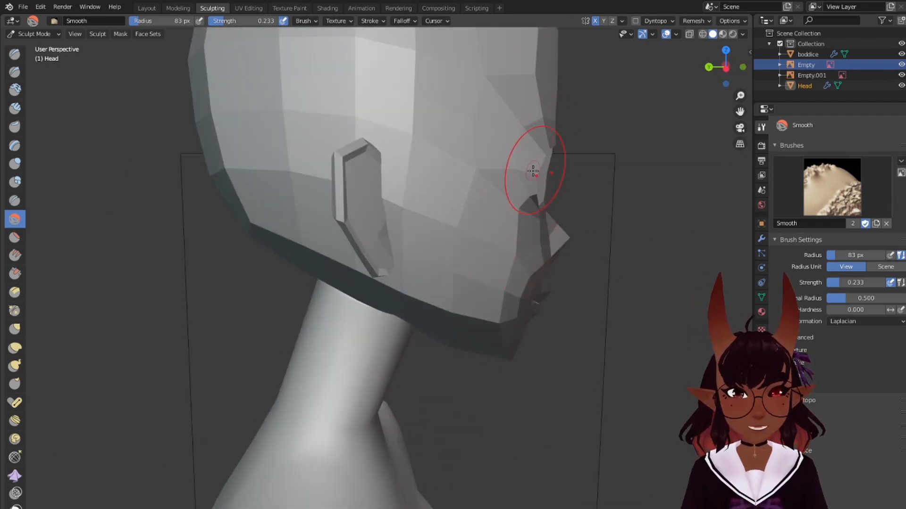
{"action": "middle_click_drag", "start_coordinate": [591, 246], "coordinate": [457, 280]}
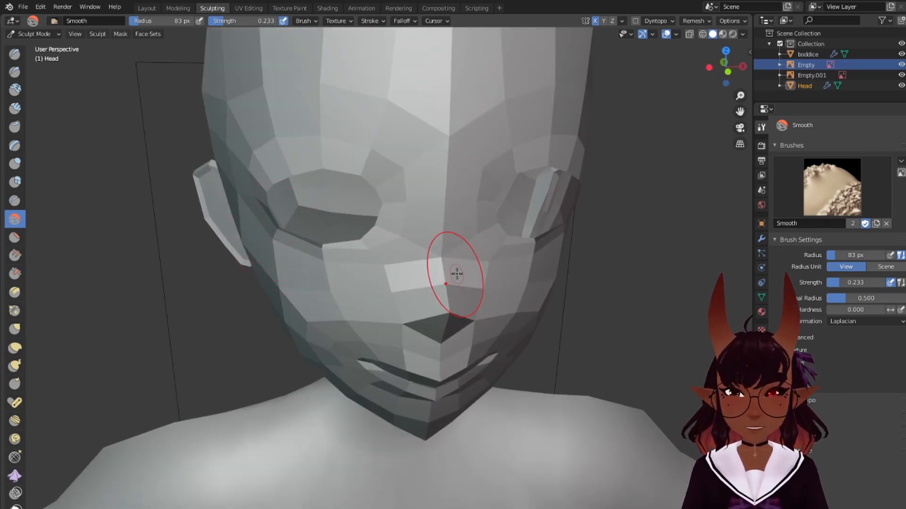
{"action": "middle_click_drag", "start_coordinate": [457, 273], "coordinate": [429, 254]}
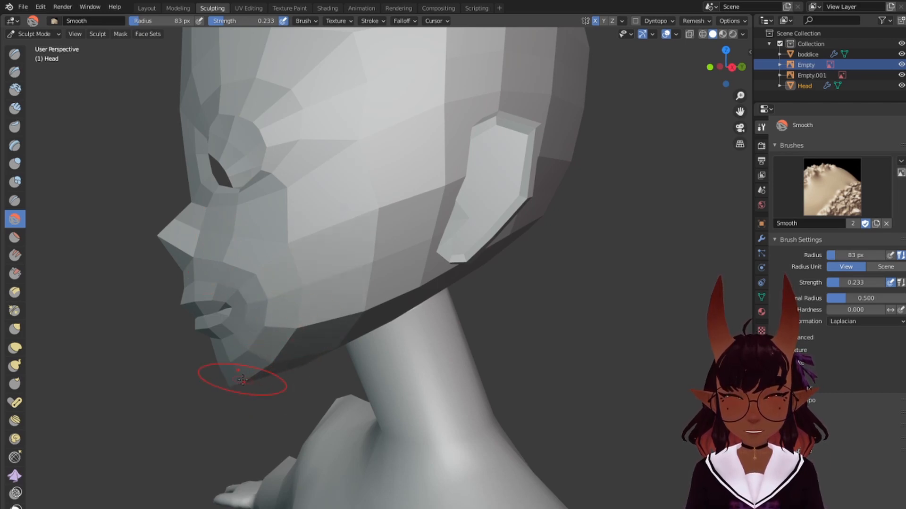
Check the overall head shape against the body from the side, from below, from above and from the front
{"action": "scroll", "coordinate": [371, 305], "scroll_direction": "down", "scroll_amount": 5}
{"action": "middle_click_drag", "start_coordinate": [323, 254], "coordinate": [536, 283]}
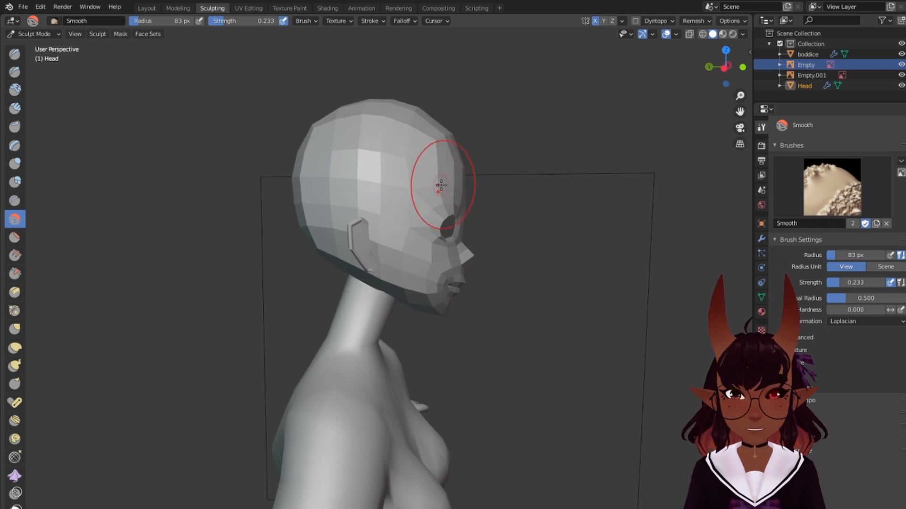
{"action": "middle_click_drag", "start_coordinate": [467, 163], "coordinate": [373, 133]}
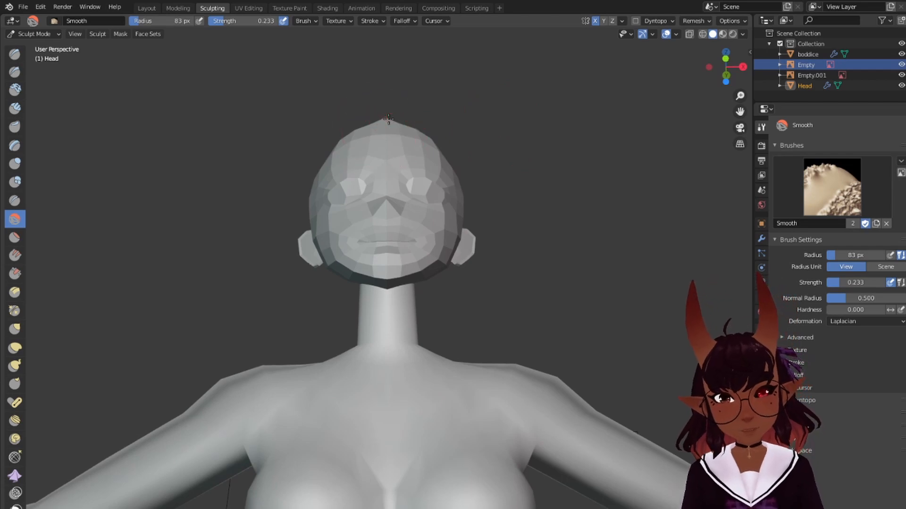
{"action": "middle_click_drag", "start_coordinate": [538, 150], "coordinate": [520, 232]}
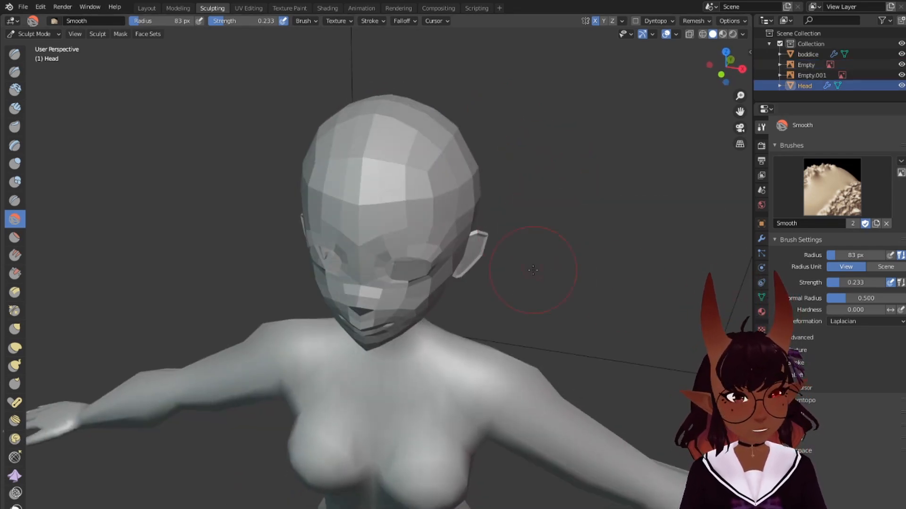
{"action": "middle_click_drag", "start_coordinate": [533, 270], "coordinate": [458, 272]}
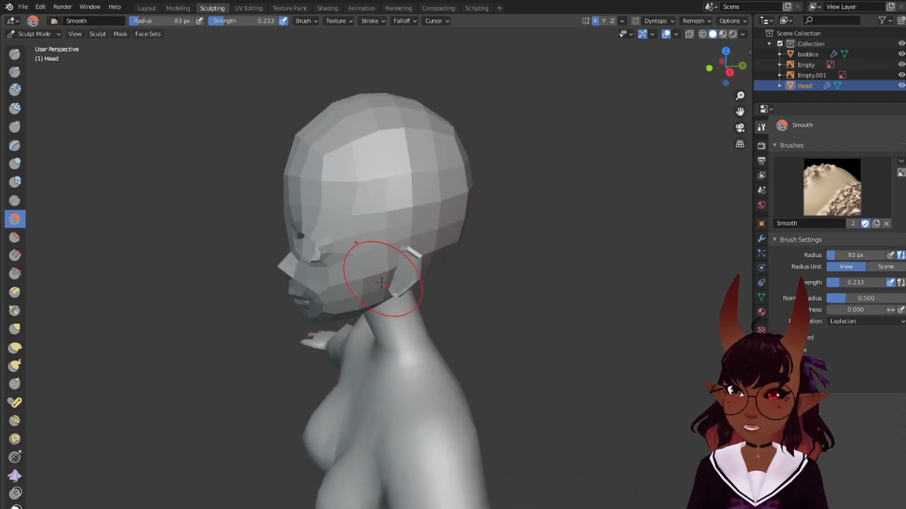
{"action": "middle_click_drag", "start_coordinate": [381, 282], "coordinate": [326, 229]}
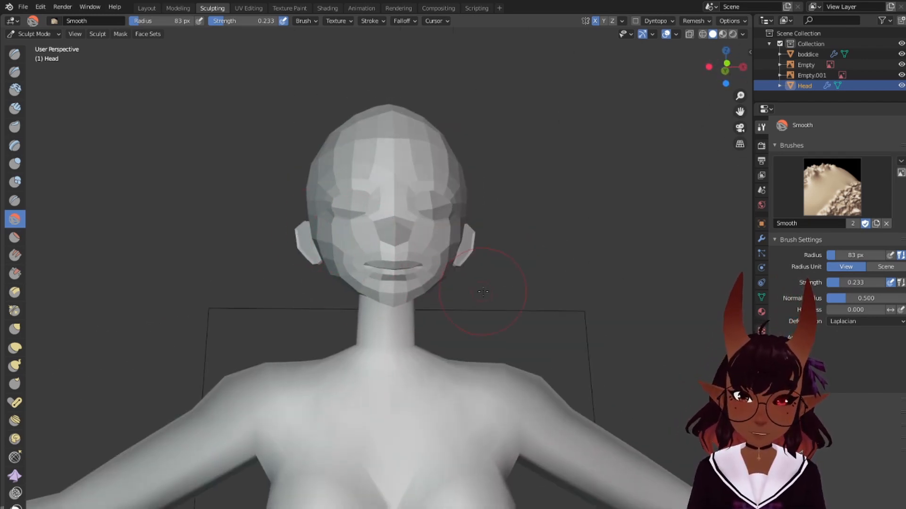
{"action": "scroll", "coordinate": [431, 203], "scroll_direction": "up", "scroll_amount": 2}
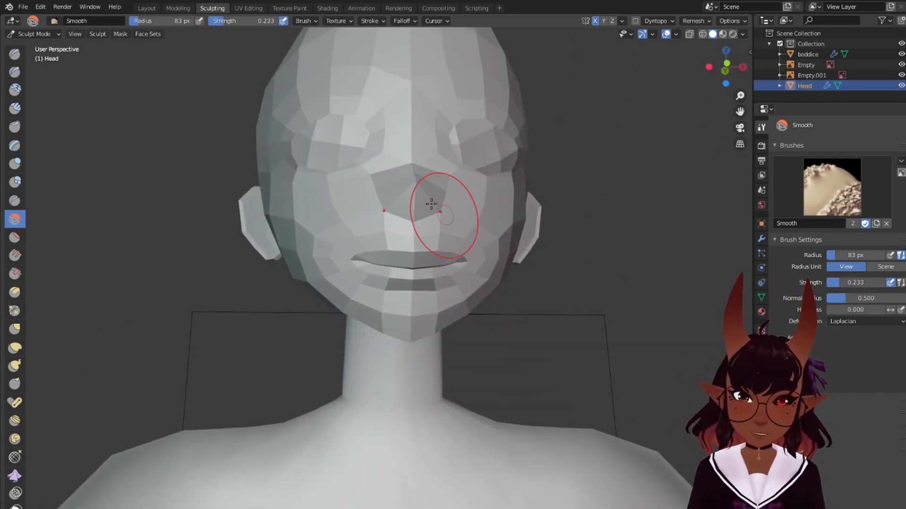
Apply Shade Smooth to the head in the Layout workspace
{"action": "left_click", "coordinate": [147, 8]}
{"action": "left_click", "coordinate": [140, 34]}
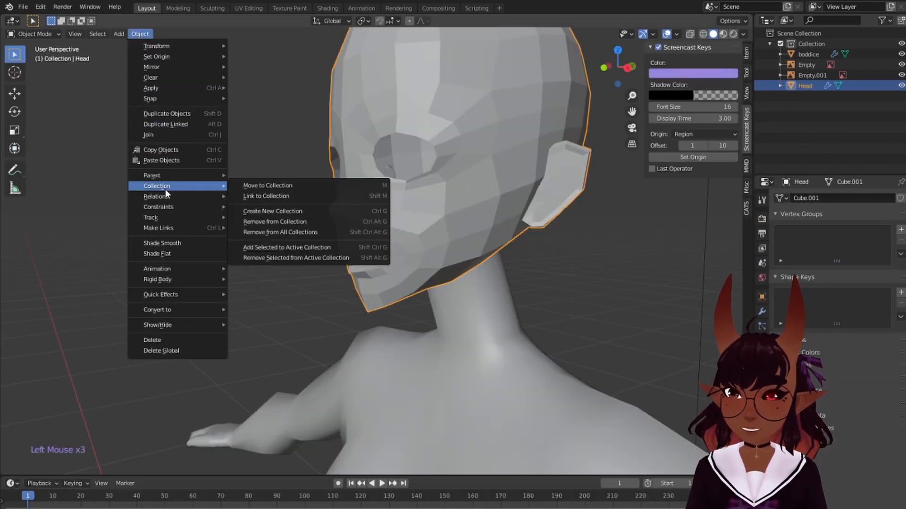
{"action": "left_click", "coordinate": [162, 243]}
Deselect all objects and examine the smooth-shaded head's profile, eye sockets and mouth from the side and front
{"action": "scroll", "coordinate": [284, 208], "scroll_direction": "down", "scroll_amount": 3}
{"action": "scroll", "coordinate": [264, 207], "scroll_direction": "up", "scroll_amount": 1}
{"action": "middle_click_drag", "start_coordinate": [264, 207], "coordinate": [424, 207]}
{"action": "scroll", "coordinate": [425, 213], "scroll_direction": "up", "scroll_amount": 2}
{"action": "middle_click_drag", "start_coordinate": [465, 228], "coordinate": [493, 222]}
{"action": "key", "text": "a"}
{"action": "key", "text": "a"}
{"action": "key", "text": "a"}
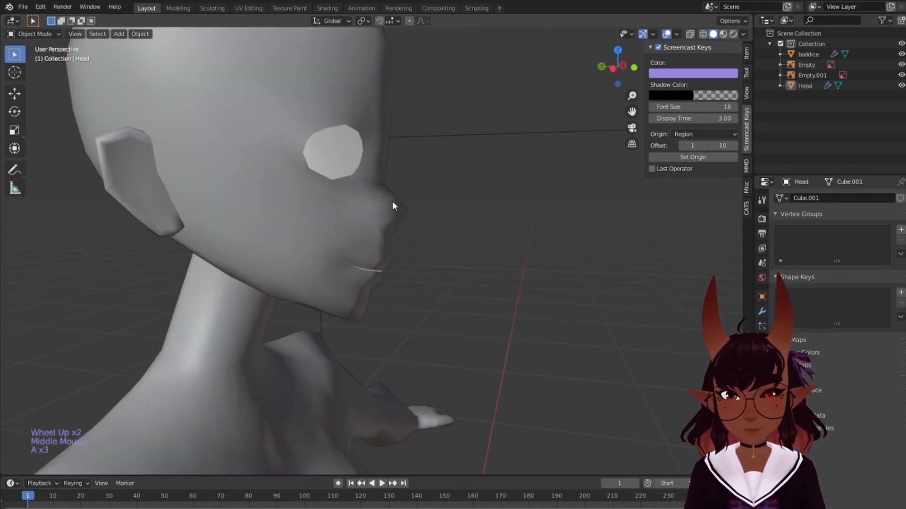
{"action": "scroll", "coordinate": [395, 202], "scroll_direction": "down", "scroll_amount": 4}
{"action": "mouse_move", "coordinate": [394, 202]}
{"action": "middle_mouse_down"}
{"action": "mouse_move", "coordinate": [269, 201]}
{"action": "mouse_move", "coordinate": [422, 201]}
{"action": "mouse_move", "coordinate": [420, 188]}
{"action": "mouse_move", "coordinate": [220, 202]}
{"action": "mouse_move", "coordinate": [173, 194]}
{"action": "middle_mouse_up"}
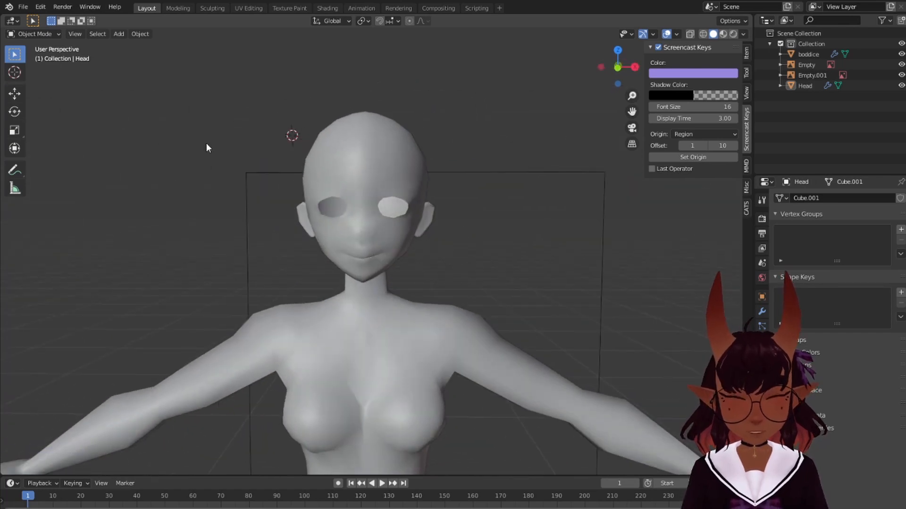
Put the head into Edit Mode in the front orthographic view, framed on the lower face over the reference drawing
{"action": "key", "text": "KP_1"}
{"action": "scroll", "coordinate": [310, 131], "scroll_direction": "up", "scroll_amount": 1}
{"action": "scroll", "coordinate": [310, 131], "scroll_direction": "up", "scroll_amount": 6}
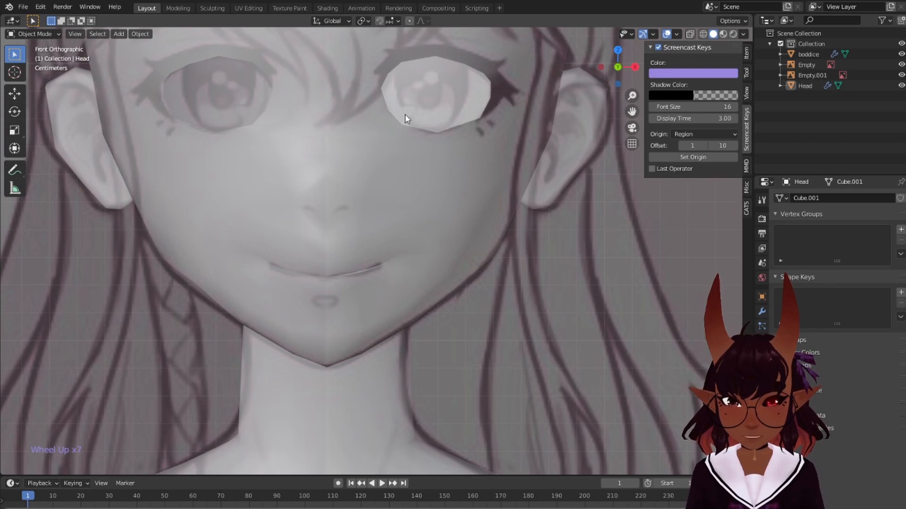
{"action": "left_click", "coordinate": [173, 8]}
{"action": "left_click", "coordinate": [146, 8]}
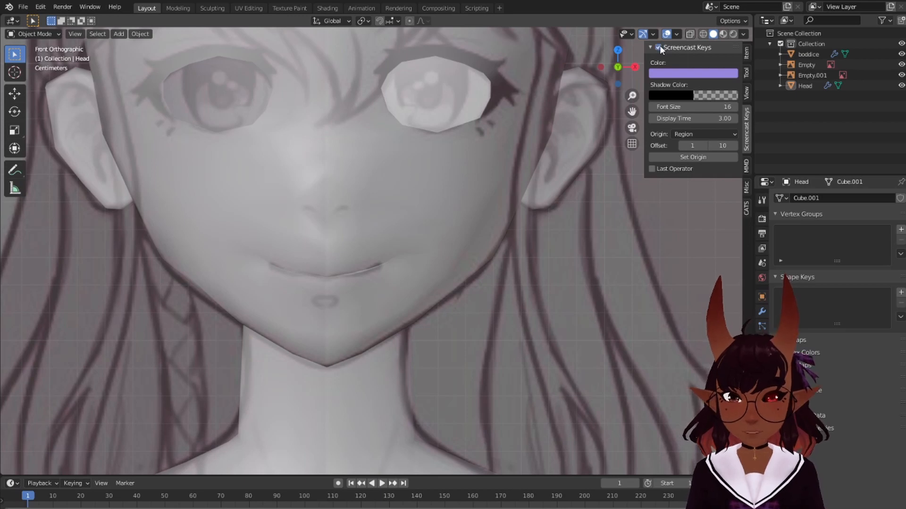
{"action": "left_click", "coordinate": [57, 33]}
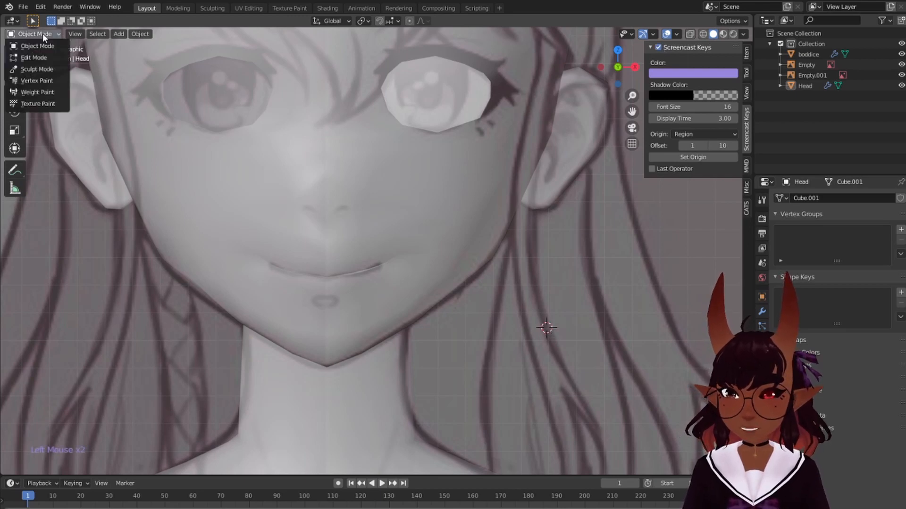
{"action": "left_click", "coordinate": [45, 57]}
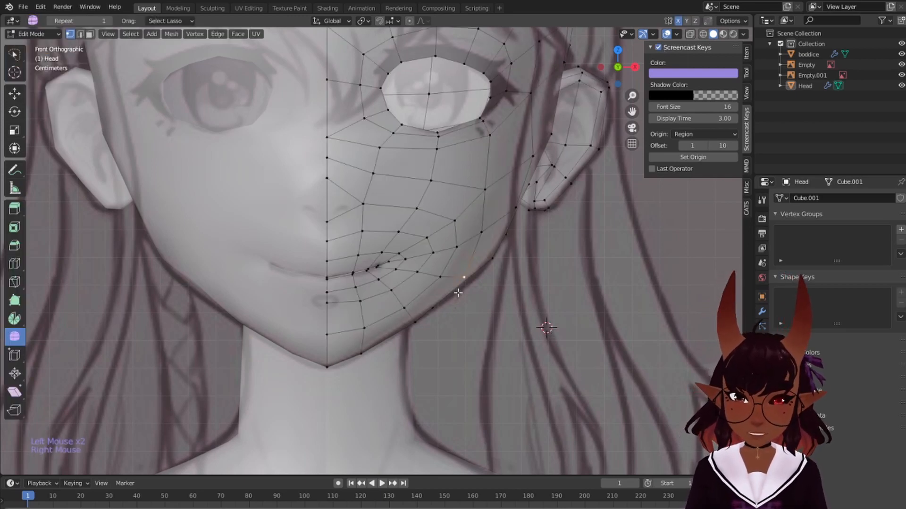
Move the jawline vertex 0.001702 m in X and -0.002269 m in Z using smooth proportional editing with a size of 0.036
{"action": "key", "text": "g"}
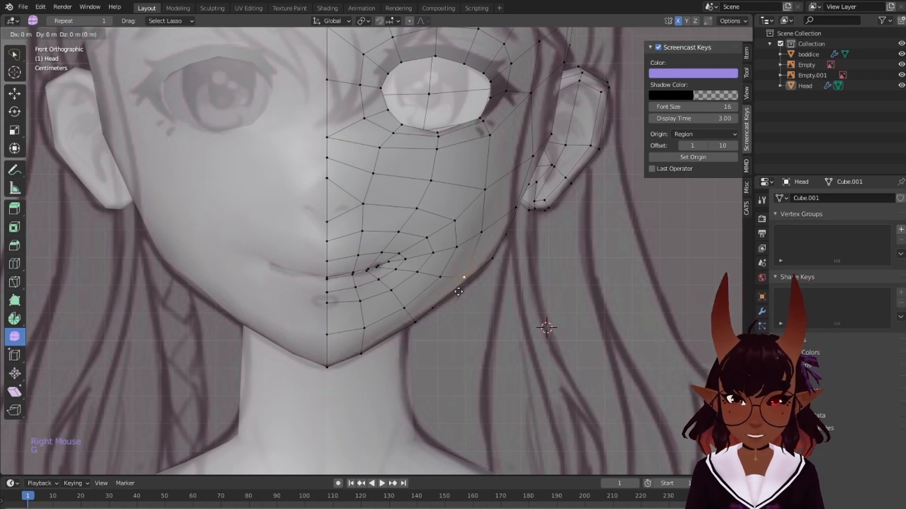
{"action": "left_click", "coordinate": [459, 292]}
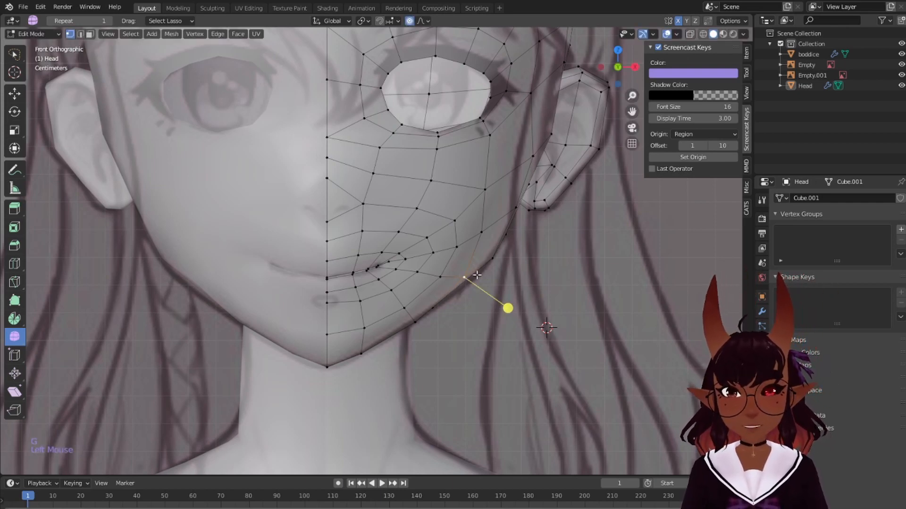
{"action": "key", "text": "g"}
{"action": "scroll", "coordinate": [481, 291], "scroll_direction": "down", "scroll_amount": 6}
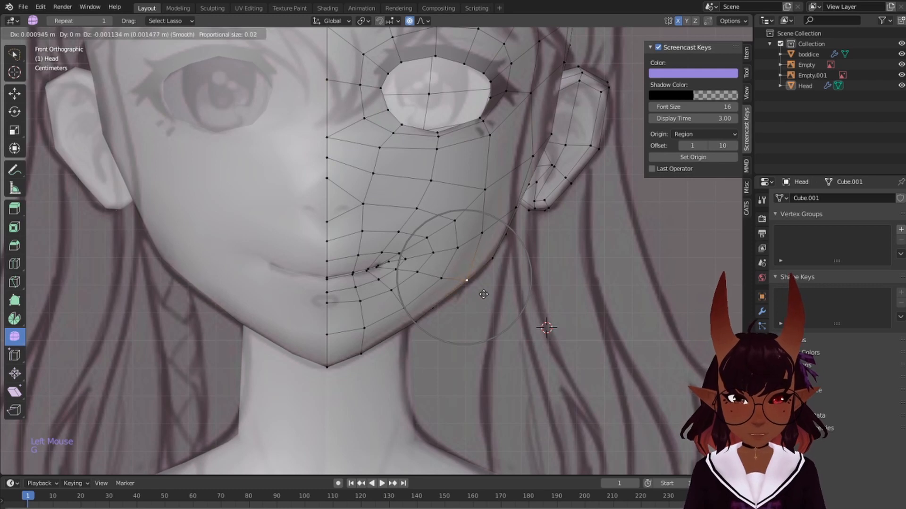
{"action": "left_click", "coordinate": [486, 298]}
{"action": "scroll", "coordinate": [542, 279], "scroll_direction": "down", "scroll_amount": 2}
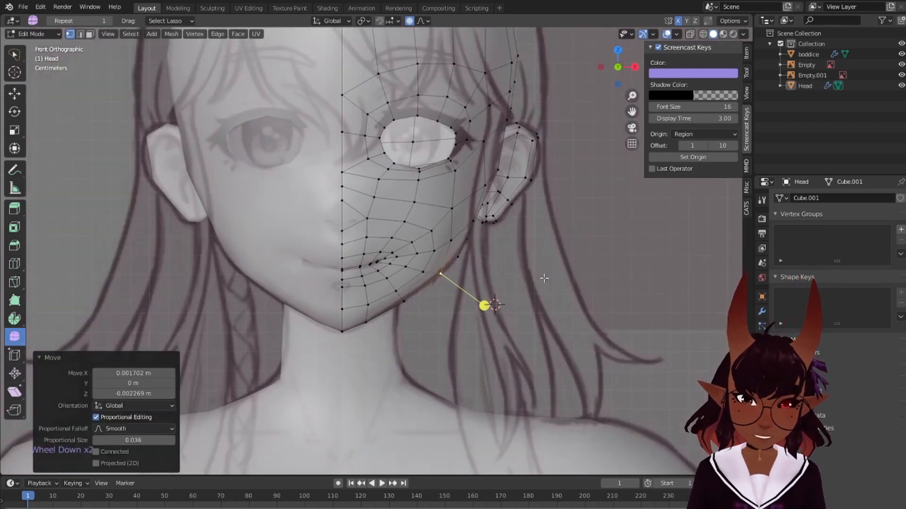
{"action": "scroll", "coordinate": [541, 276], "scroll_direction": "up", "scroll_amount": 1}
{"action": "middle_click_drag", "start_coordinate": [538, 275], "coordinate": [523, 302], "text": "shift"}
{"action": "scroll", "coordinate": [503, 277], "scroll_direction": "up", "scroll_amount": 1}
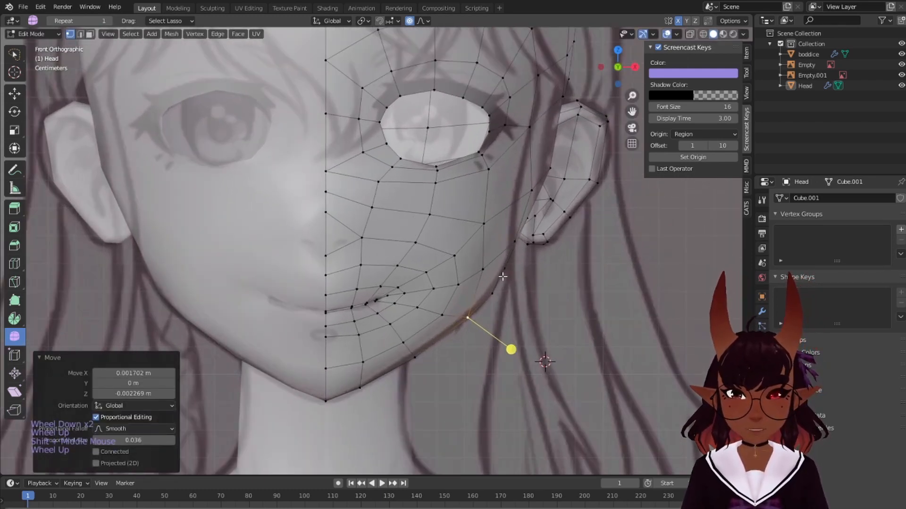
In the right orthographic view, move the protruding under-jaw vertex -0.000158 m in Y and 0.003466 m in Z with smooth falloff size 0.036
{"action": "scroll", "coordinate": [332, 271], "scroll_direction": "up", "scroll_amount": 4}
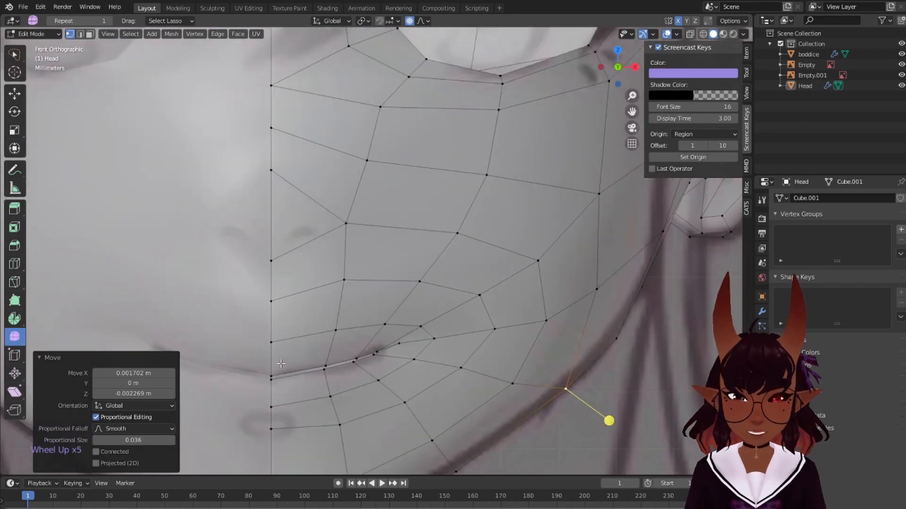
{"action": "scroll", "coordinate": [525, 165], "scroll_direction": "down", "scroll_amount": 4}
{"action": "scroll", "coordinate": [543, 360], "scroll_direction": "up", "scroll_amount": 1, "text": "shift"}
{"action": "scroll", "coordinate": [556, 378], "scroll_direction": "up", "scroll_amount": 2}
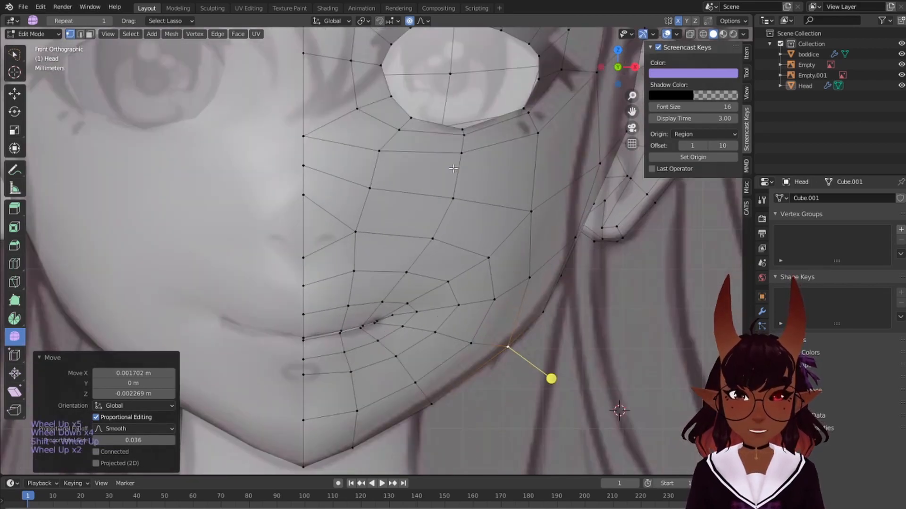
{"action": "scroll", "coordinate": [578, 385], "scroll_direction": "down", "scroll_amount": 1}
{"action": "scroll", "coordinate": [578, 385], "scroll_direction": "down", "scroll_amount": 2}
{"action": "key", "text": "KP_3"}
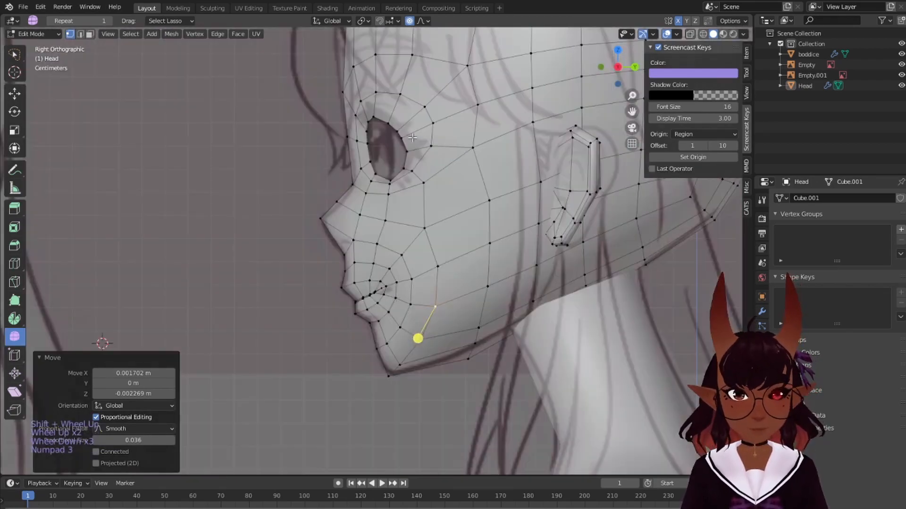
{"action": "scroll", "coordinate": [368, 169], "scroll_direction": "up", "scroll_amount": 2}
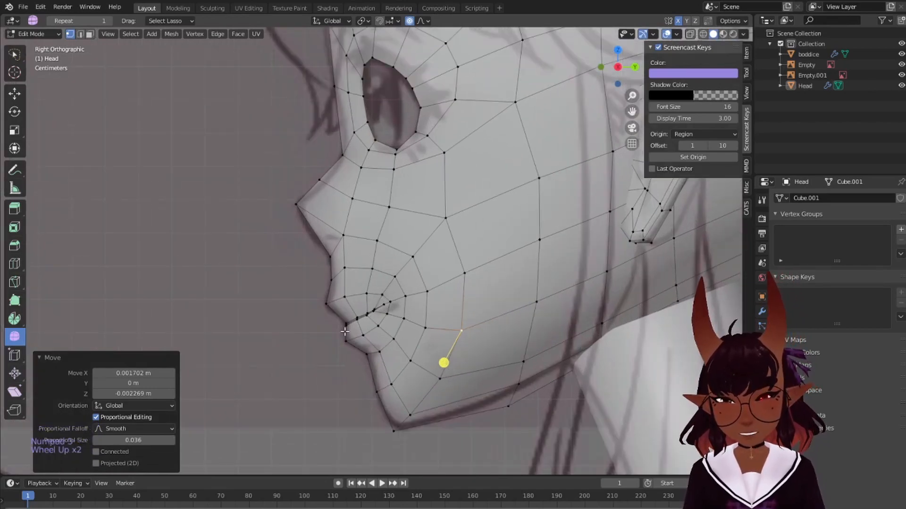
{"action": "scroll", "coordinate": [345, 332], "scroll_direction": "down", "scroll_amount": 1}
{"action": "scroll", "coordinate": [493, 368], "scroll_direction": "up", "scroll_amount": 1}
{"action": "middle_click_drag", "start_coordinate": [493, 368], "coordinate": [415, 325], "text": "shift"}
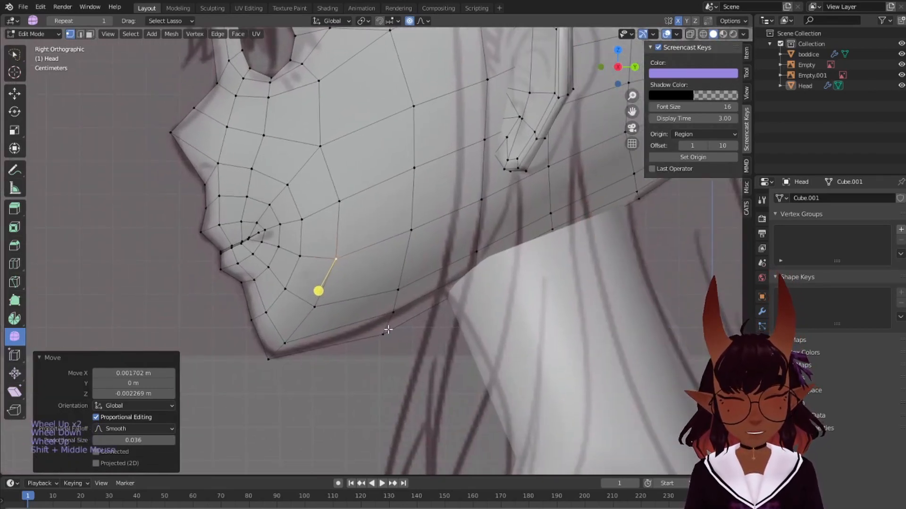
{"action": "right_click", "coordinate": [384, 333]}
{"action": "key", "text": "g"}
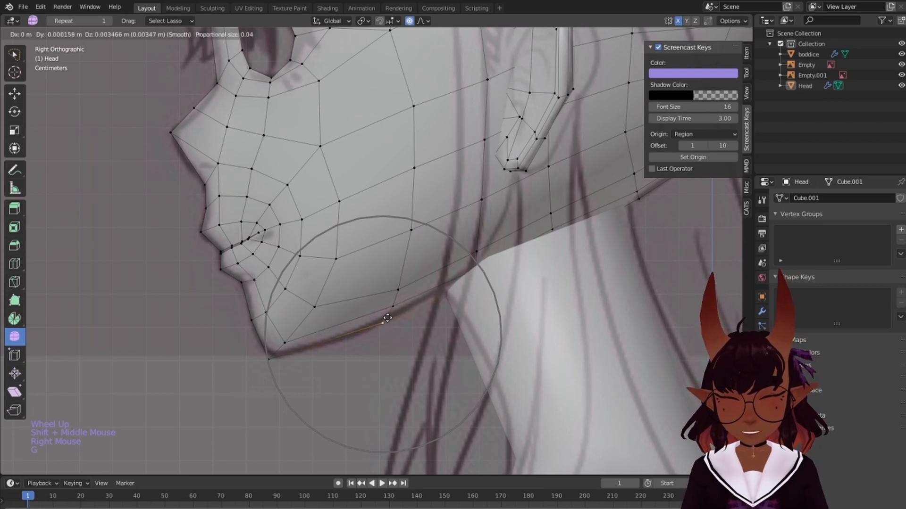
{"action": "left_click", "coordinate": [387, 317]}
Move the nose-bridge vertex 0.00171 m in Y and -0.000887 m in Z using a proportional size of 0.006
{"action": "scroll", "coordinate": [387, 318], "scroll_direction": "down", "scroll_amount": 5}
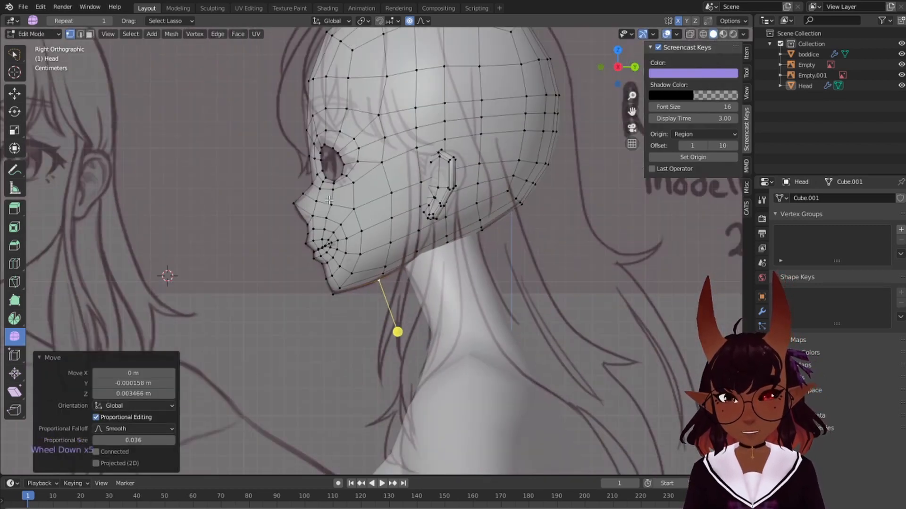
{"action": "scroll", "coordinate": [329, 200], "scroll_direction": "up", "scroll_amount": 3}
{"action": "middle_click_drag", "start_coordinate": [329, 201], "coordinate": [463, 202], "text": "shift"}
{"action": "scroll", "coordinate": [463, 203], "scroll_direction": "up", "scroll_amount": 6}
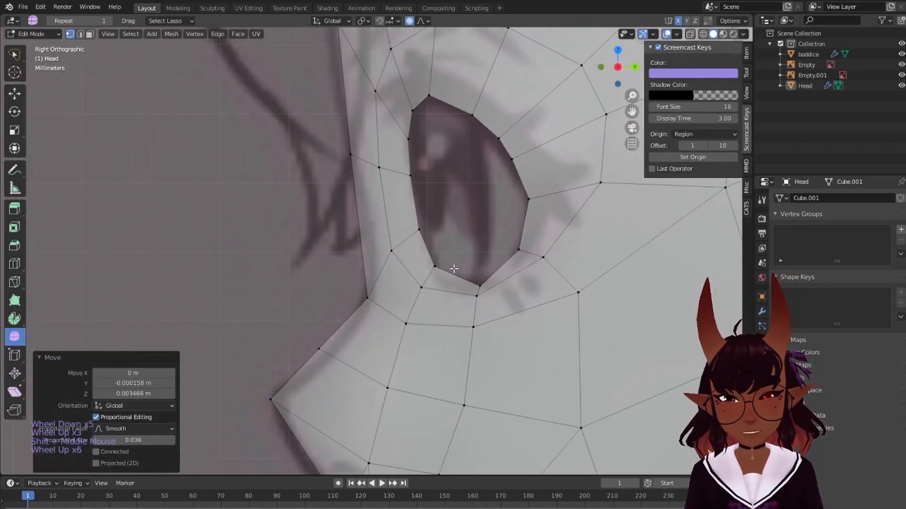
{"action": "scroll", "coordinate": [348, 345], "scroll_direction": "up", "scroll_amount": 1}
{"action": "right_click", "coordinate": [313, 360]}
{"action": "key", "text": "g"}
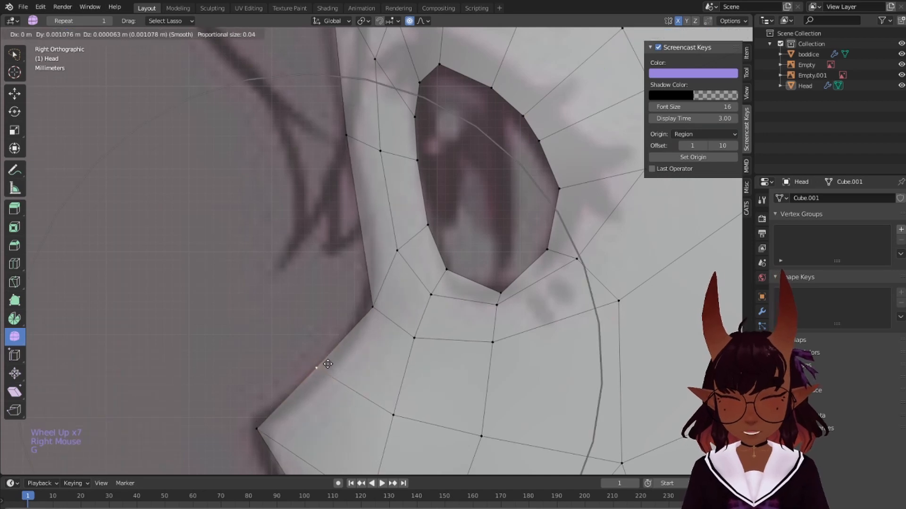
{"action": "scroll", "coordinate": [331, 373], "scroll_direction": "up", "scroll_amount": 5}
{"action": "scroll", "coordinate": [331, 373], "scroll_direction": "up", "scroll_amount": 3}
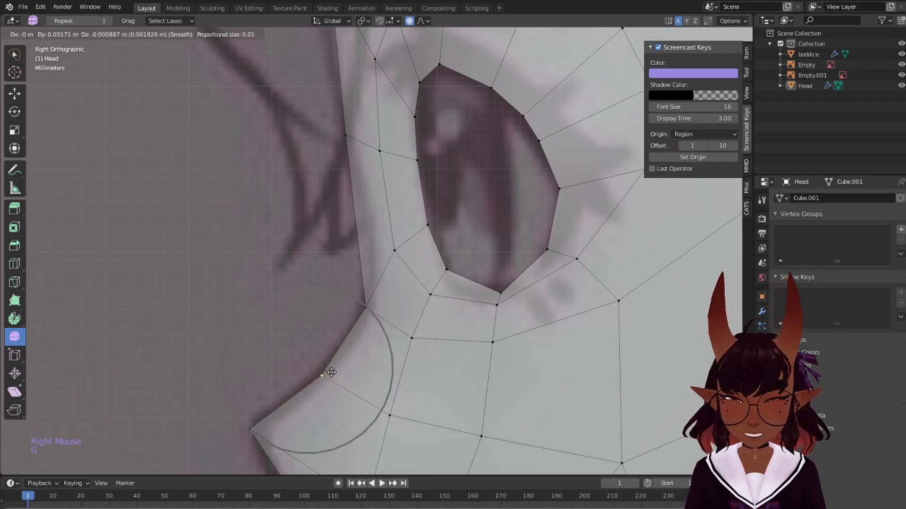
{"action": "left_click", "coordinate": [329, 374]}
Move the profile vertex at the base of the nose -0.000304 m in Y and 0.000228 m in Z
{"action": "scroll", "coordinate": [365, 343], "scroll_direction": "down", "scroll_amount": 5}
{"action": "middle_click_drag", "start_coordinate": [364, 343], "coordinate": [353, 249], "text": "shift"}
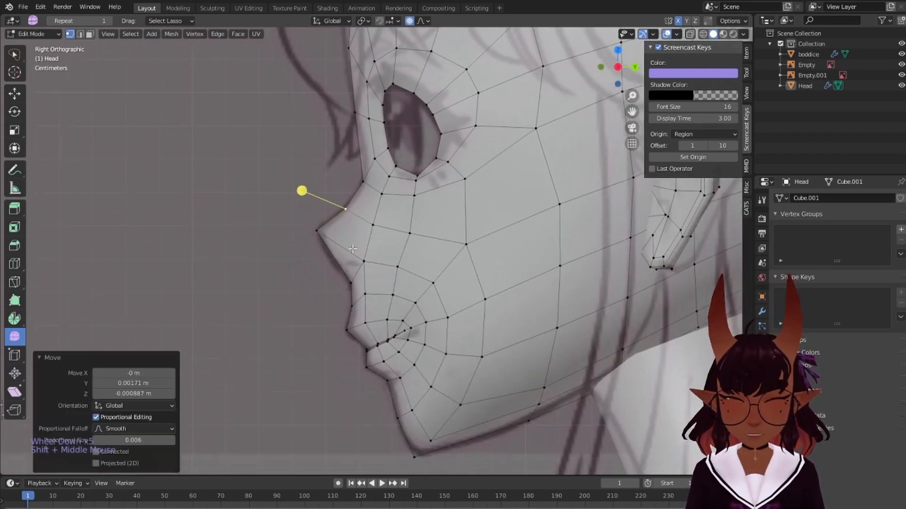
{"action": "right_click", "coordinate": [350, 287]}
{"action": "scroll", "coordinate": [348, 289], "scroll_direction": "up", "scroll_amount": 4}
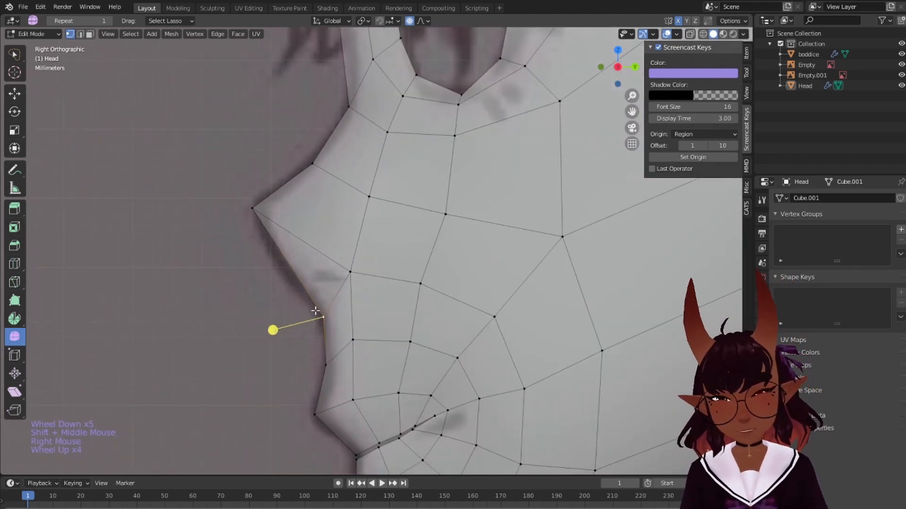
{"action": "key", "text": "g"}
{"action": "left_click", "coordinate": [318, 315]}
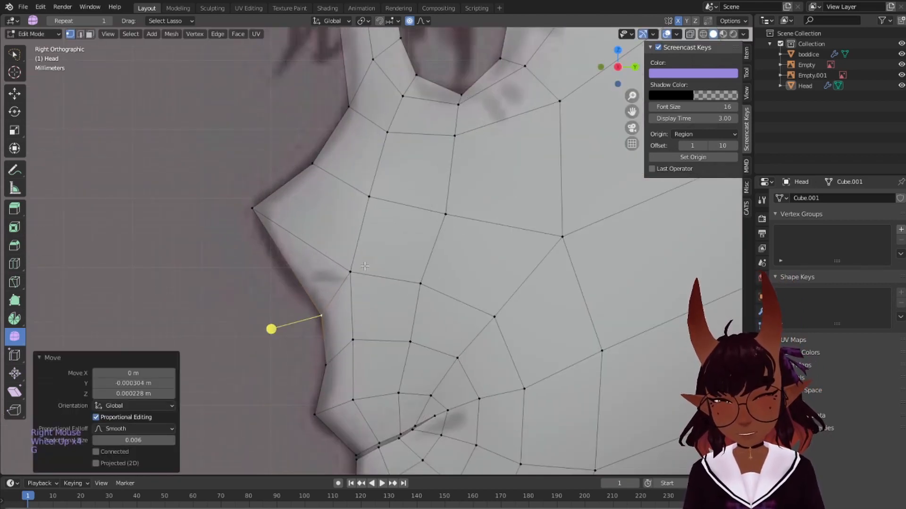
Move the vertex beside the nostril slightly down and back toward the reference, and deselect everything
{"action": "right_click", "coordinate": [349, 274]}
{"action": "key", "text": "g"}
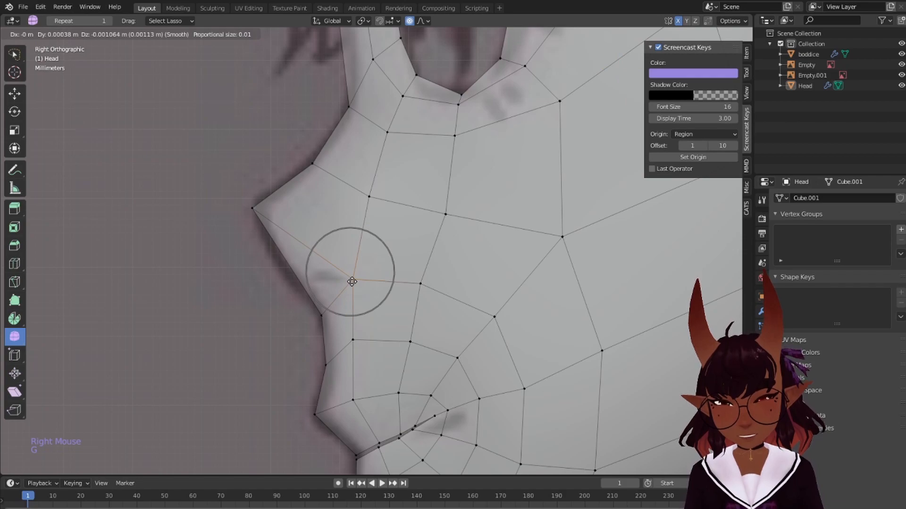
{"action": "left_click", "coordinate": [303, 283]}
{"action": "scroll", "coordinate": [312, 273], "scroll_direction": "down", "scroll_amount": 6}
{"action": "key", "text": "a"}
{"action": "key", "text": "a"}
{"action": "key", "text": "a"}
{"action": "scroll", "coordinate": [332, 250], "scroll_direction": "down", "scroll_amount": 6}
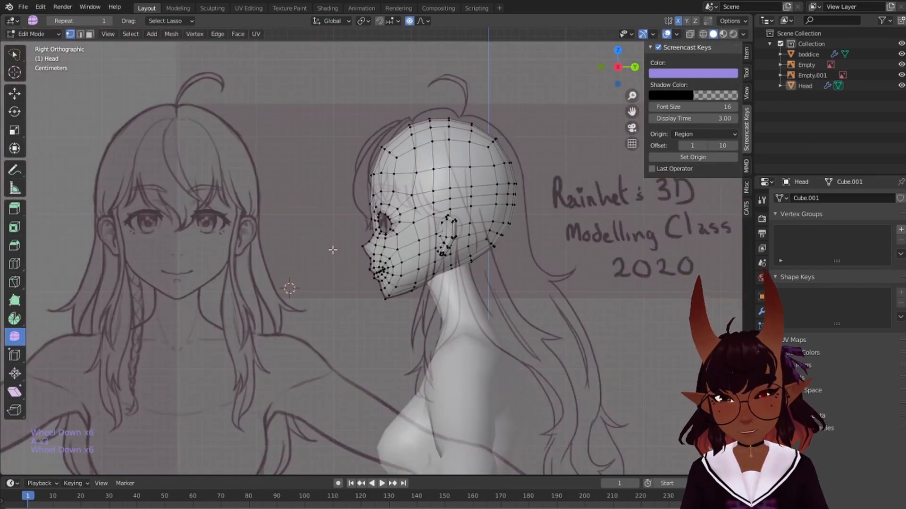
Rotate the edge loop around the eye socket -7.97° about global Z with a proportional size of 0.004, viewed from above
{"action": "scroll", "coordinate": [333, 250], "scroll_direction": "up", "scroll_amount": 5}
{"action": "middle_click_drag", "start_coordinate": [333, 250], "coordinate": [243, 234], "text": "shift"}
{"action": "scroll", "coordinate": [337, 251], "scroll_direction": "down", "scroll_amount": 4}
{"action": "scroll", "coordinate": [337, 250], "scroll_direction": "up", "scroll_amount": 4}
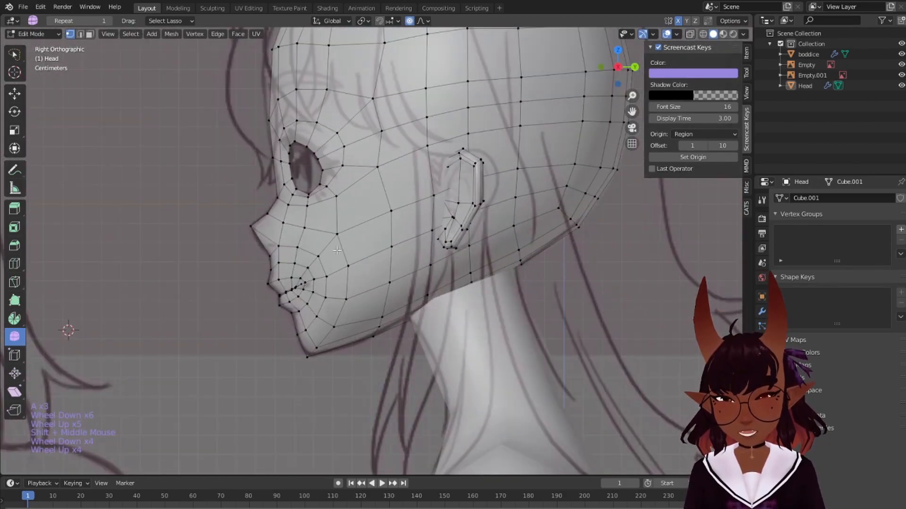
{"action": "middle_click_drag", "start_coordinate": [337, 250], "coordinate": [451, 201]}
{"action": "middle_click_drag", "start_coordinate": [333, 146], "coordinate": [436, 421]}
{"action": "scroll", "coordinate": [432, 159], "scroll_direction": "up", "scroll_amount": 2}
{"action": "scroll", "coordinate": [429, 268], "scroll_direction": "down", "scroll_amount": 2}
{"action": "scroll", "coordinate": [439, 173], "scroll_direction": "up", "scroll_amount": 2}
{"action": "key", "text": "r"}
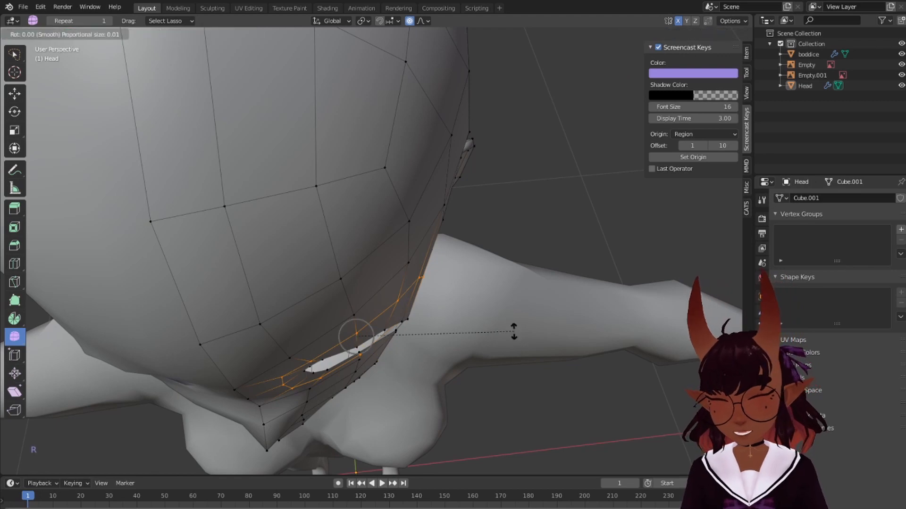
{"action": "key", "text": "z"}
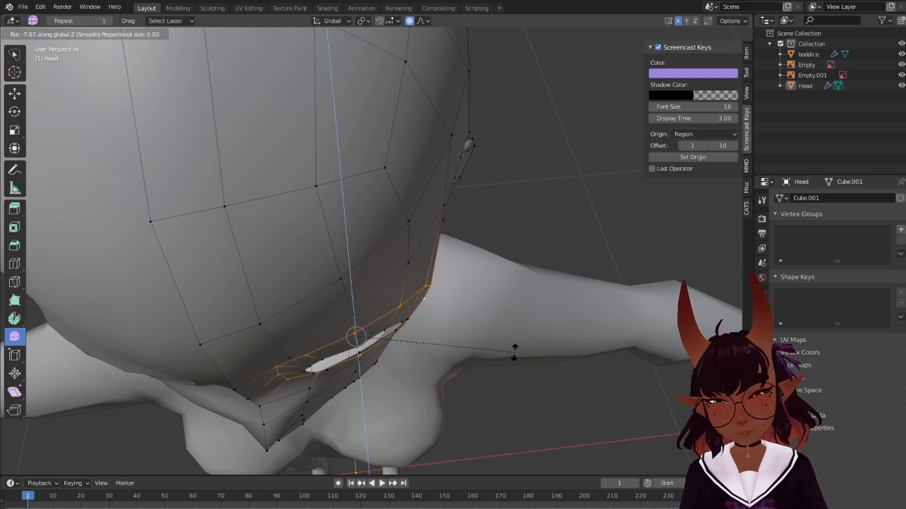
{"action": "left_click", "coordinate": [514, 351]}
Move the rotated eye-socket loop -0.002213 m along global Y
{"action": "middle_click_drag", "start_coordinate": [515, 352], "coordinate": [466, 139]}
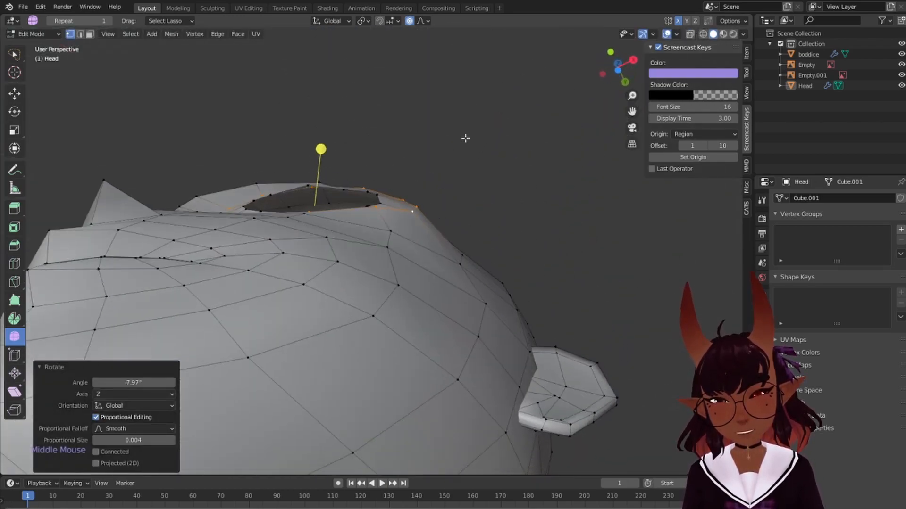
{"action": "middle_click_drag", "start_coordinate": [431, 188], "coordinate": [367, 391]}
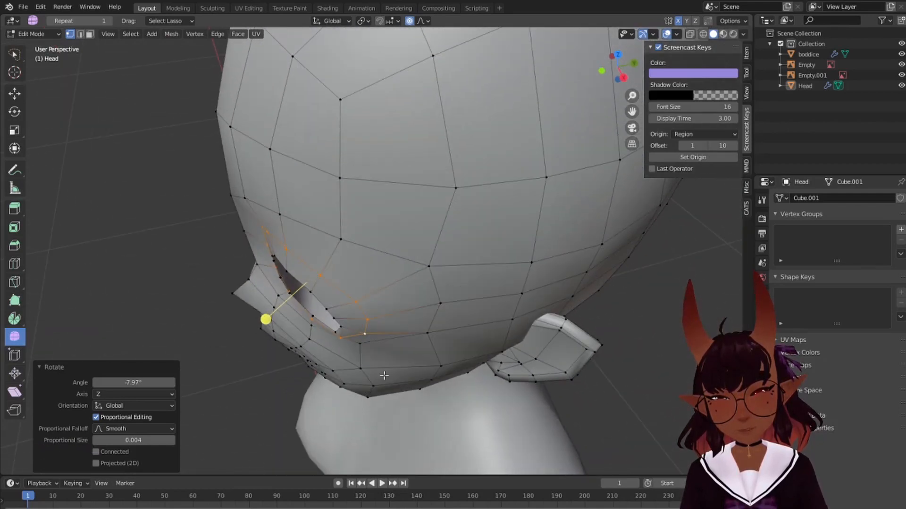
{"action": "key", "text": "g"}
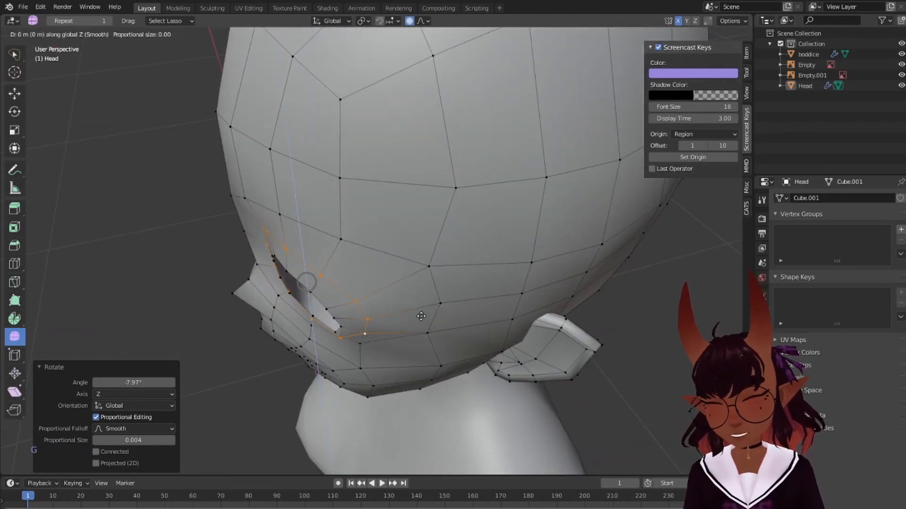
{"action": "key", "text": "y"}
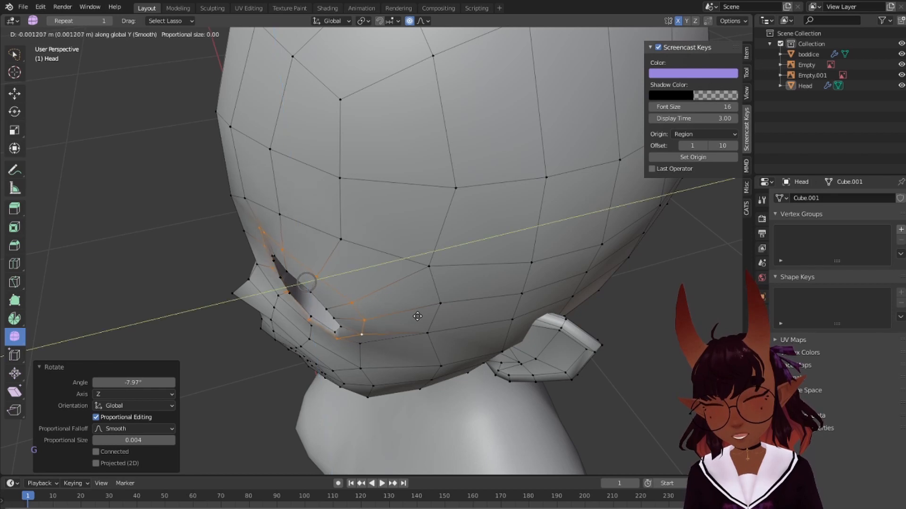
{"action": "left_click", "coordinate": [415, 316]}
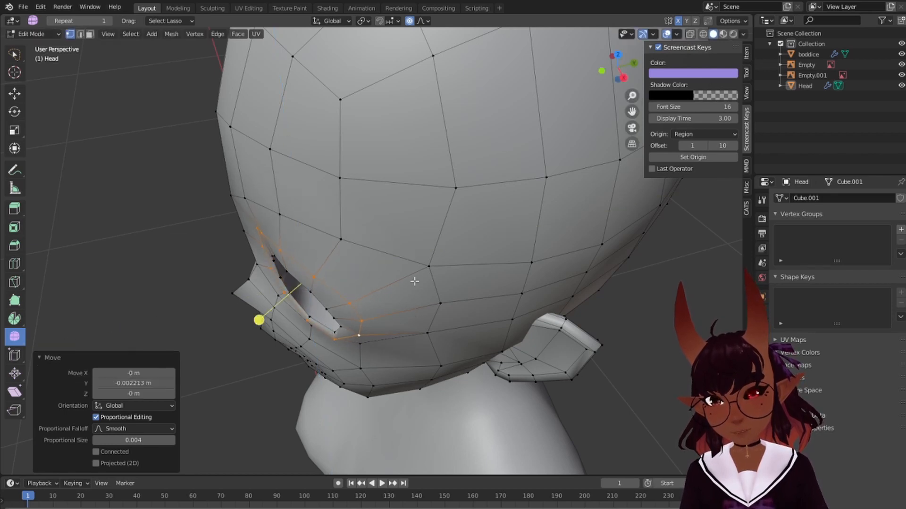
Add the inner edge loop of the eye opening to the selection and move it all 0.001992 m along global Y
{"action": "middle_click_drag", "start_coordinate": [415, 279], "coordinate": [369, 317]}
{"action": "right_click", "coordinate": [354, 299], "text": "alt+shift"}
{"action": "key", "text": "g"}
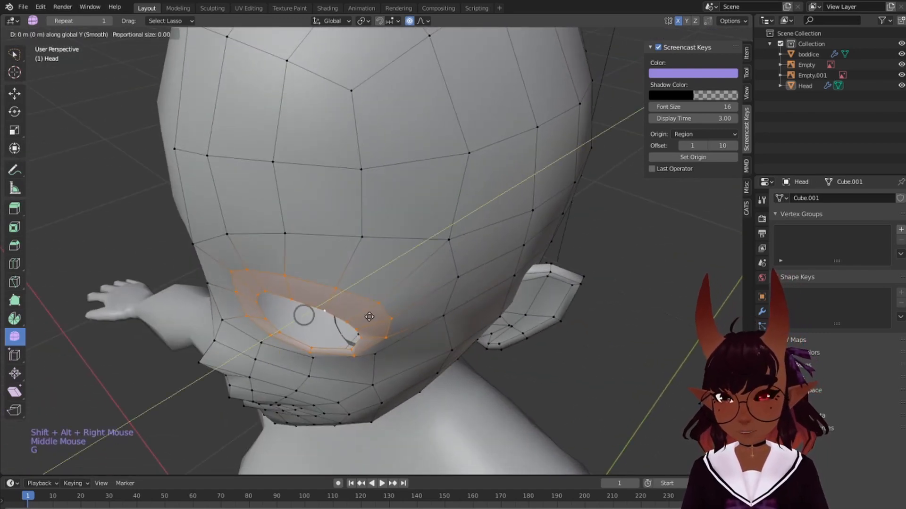
{"action": "key", "text": "y"}
{"action": "left_click", "coordinate": [276, 348]}
Rotate the selected eye-socket rings slightly about global Z and deselect all vertices
{"action": "key", "text": "r"}
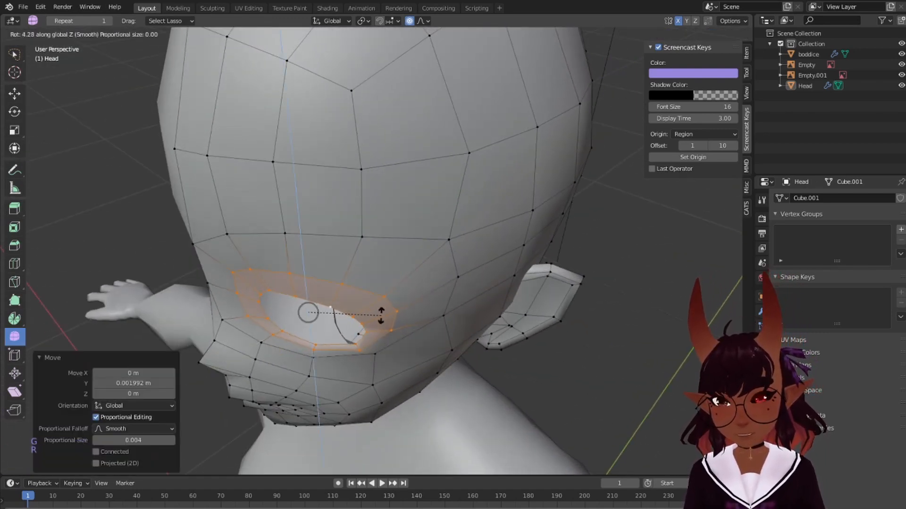
{"action": "left_click", "coordinate": [387, 311]}
{"action": "middle_click_drag", "start_coordinate": [387, 311], "coordinate": [172, 232]}
{"action": "key", "text": "a"}
{"action": "key", "text": "a"}
{"action": "key", "text": "a"}
{"action": "scroll", "coordinate": [433, 306], "scroll_direction": "down", "scroll_amount": 5}
{"action": "scroll", "coordinate": [302, 275], "scroll_direction": "up", "scroll_amount": 3}
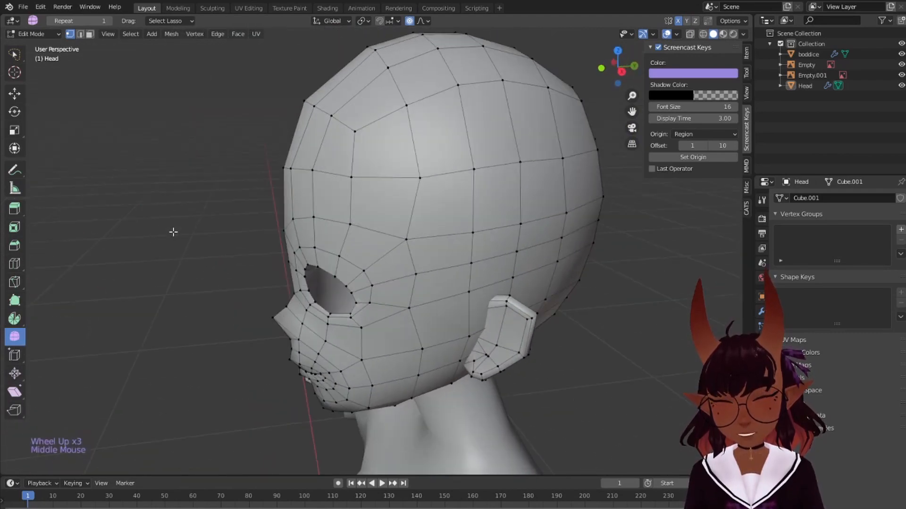
Select the eye opening with its surrounding rings in the right view and move them -0.000788 m along Y
{"action": "scroll", "coordinate": [317, 332], "scroll_direction": "up", "scroll_amount": 3}
{"action": "right_click", "coordinate": [289, 340], "text": "alt"}
{"action": "key", "text": "KP_3"}
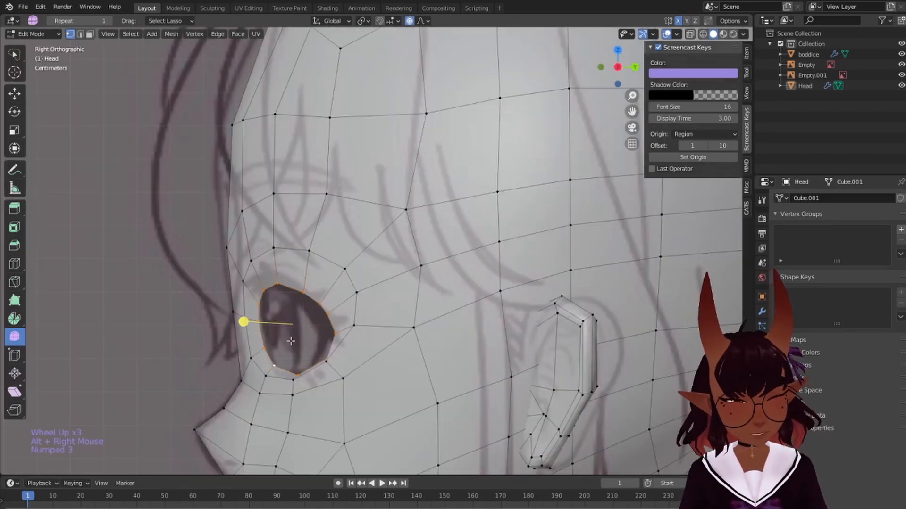
{"action": "scroll", "coordinate": [313, 337], "scroll_direction": "up", "scroll_amount": 1}
{"action": "middle_click_drag", "start_coordinate": [300, 339], "coordinate": [373, 270], "text": "shift"}
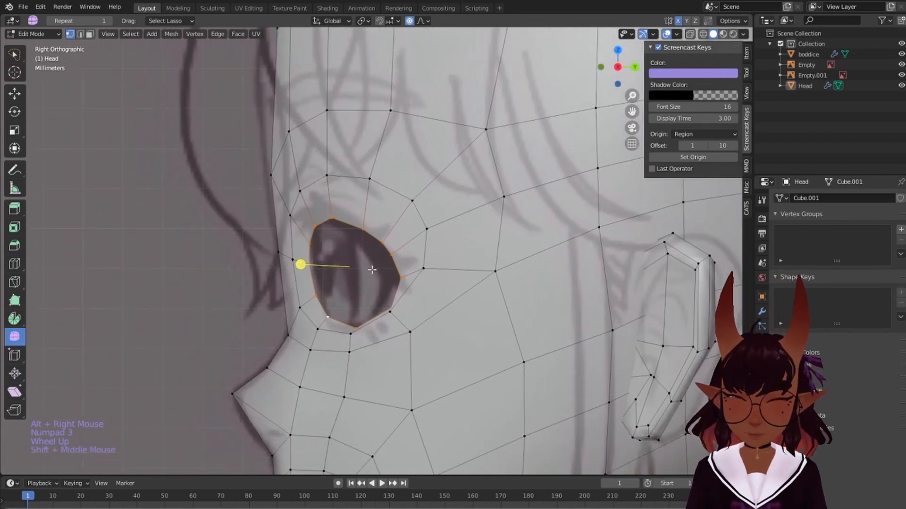
{"action": "right_click", "coordinate": [326, 334], "text": "alt+shift"}
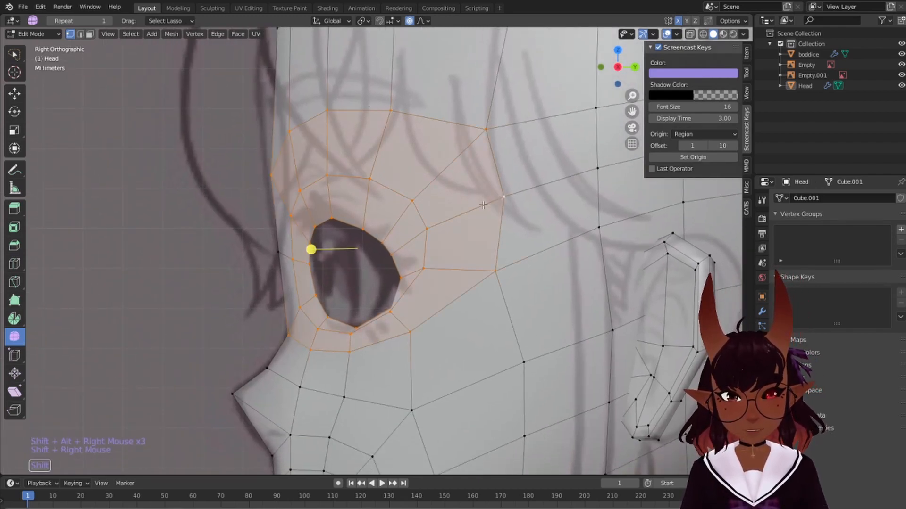
{"action": "key", "text": "g"}
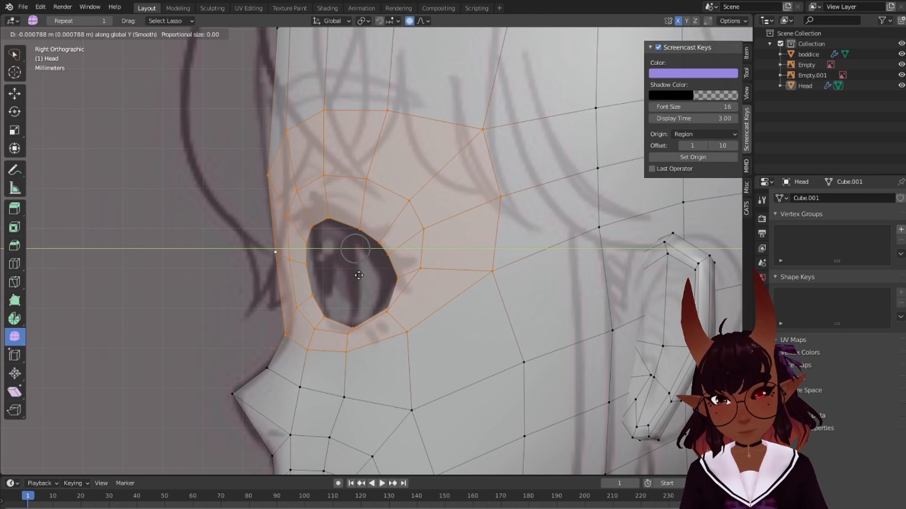
{"action": "left_click", "coordinate": [359, 275]}
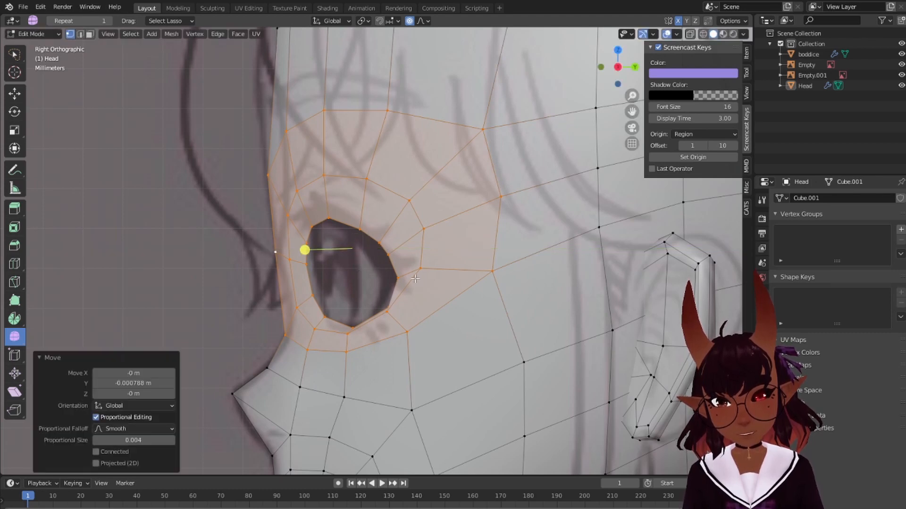
Scale the selected eye area to 0.948 along Y, shift it slightly forward along Y, and deselect everything
{"action": "key", "text": "s"}
{"action": "key", "text": "y"}
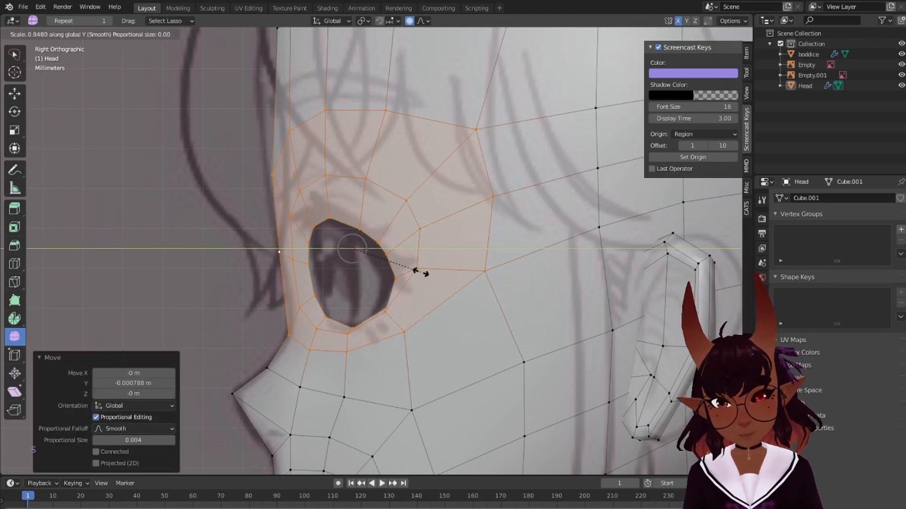
{"action": "left_click", "coordinate": [415, 273]}
{"action": "key", "text": "g"}
{"action": "key", "text": "y"}
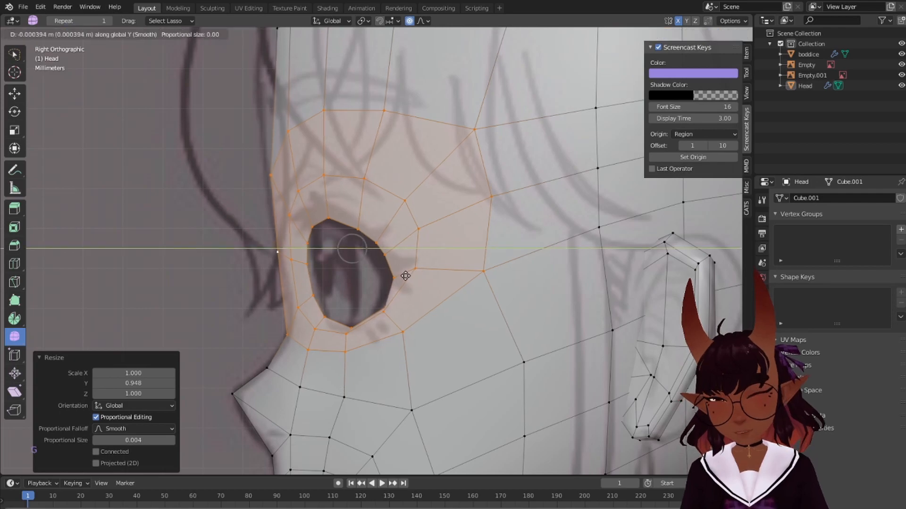
{"action": "left_click", "coordinate": [403, 275]}
{"action": "scroll", "coordinate": [401, 275], "scroll_direction": "down", "scroll_amount": 6}
{"action": "key", "text": "a"}
{"action": "key", "text": "a"}
{"action": "key", "text": "a"}
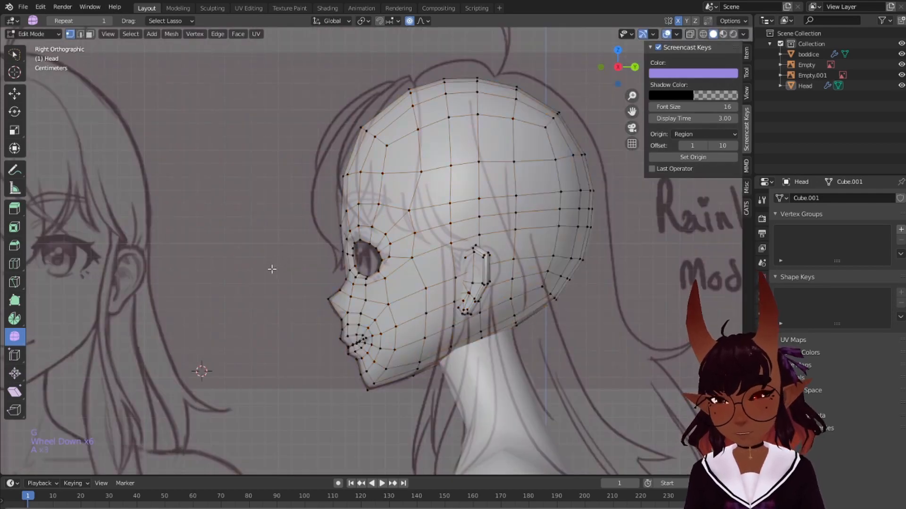
Examine the head's shape and mesh flow from behind, including the nape and ears
{"action": "scroll", "coordinate": [268, 267], "scroll_direction": "up", "scroll_amount": 2}
{"action": "middle_click_drag", "start_coordinate": [269, 266], "coordinate": [118, 305]}
{"action": "scroll", "coordinate": [330, 292], "scroll_direction": "down", "scroll_amount": 3}
{"action": "scroll", "coordinate": [400, 279], "scroll_direction": "down", "scroll_amount": 1}
{"action": "middle_click_drag", "start_coordinate": [400, 279], "coordinate": [495, 210]}
{"action": "scroll", "coordinate": [504, 253], "scroll_direction": "up", "scroll_amount": 1}
{"action": "scroll", "coordinate": [506, 239], "scroll_direction": "up", "scroll_amount": 2}
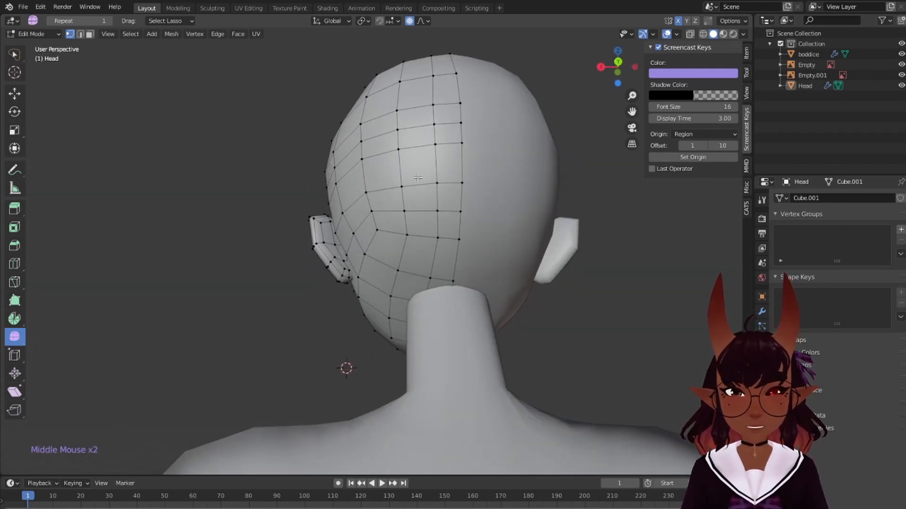
Examine the head's shape and mesh flow against the front and side references and from several perspective angles
{"action": "scroll", "coordinate": [403, 126], "scroll_direction": "up", "scroll_amount": 1}
{"action": "middle_click_drag", "start_coordinate": [404, 125], "coordinate": [499, 249]}
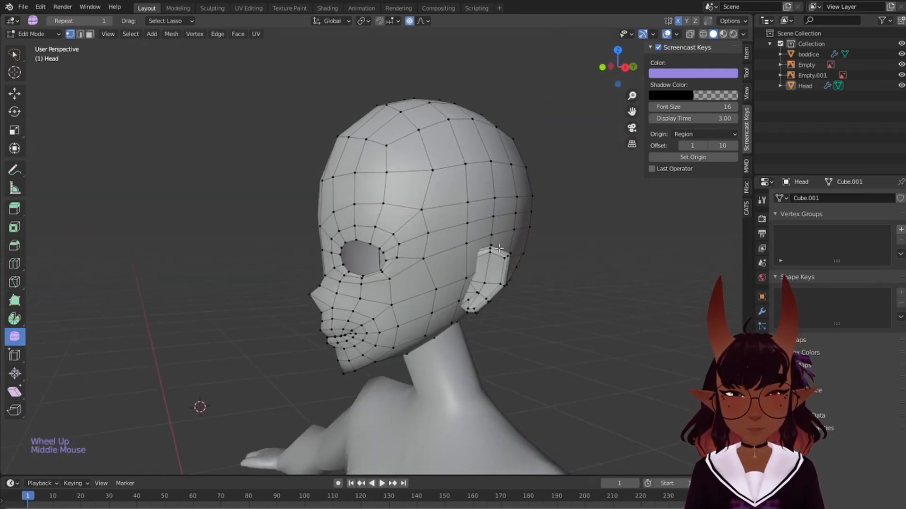
{"action": "key", "text": "KP_1"}
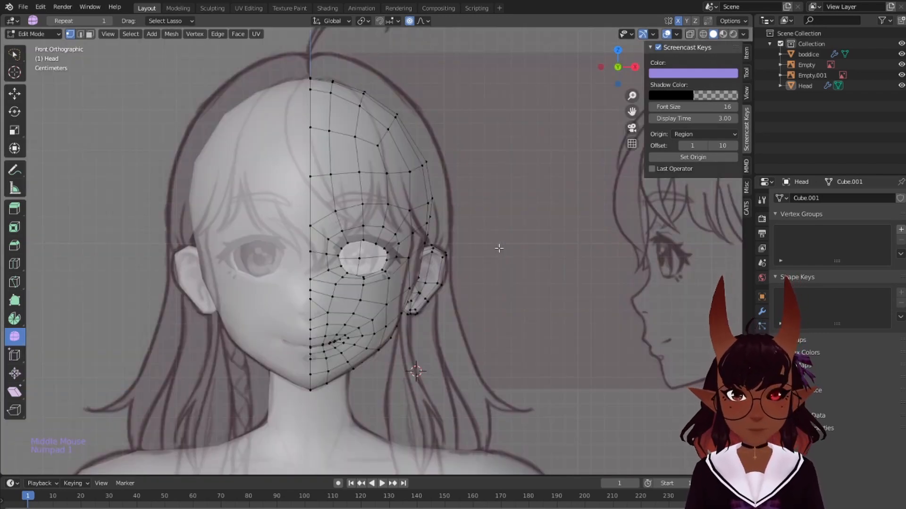
{"action": "key", "text": "KP_3"}
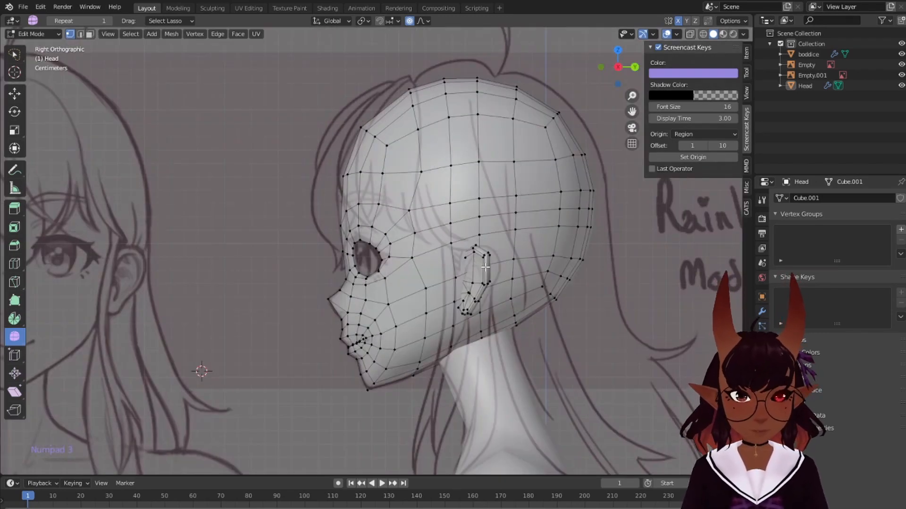
{"action": "scroll", "coordinate": [506, 217], "scroll_direction": "up", "scroll_amount": 3}
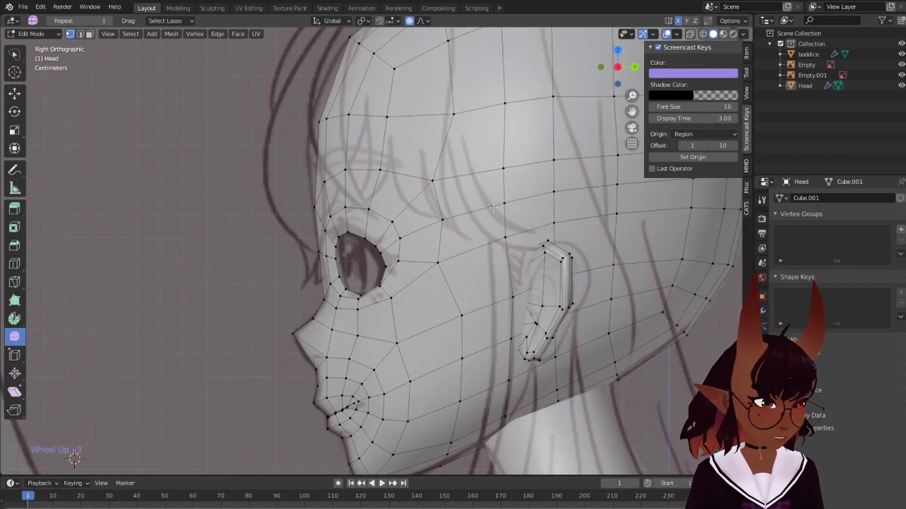
{"action": "scroll", "coordinate": [493, 208], "scroll_direction": "down", "scroll_amount": 2}
{"action": "middle_click_drag", "start_coordinate": [269, 208], "coordinate": [392, 224]}
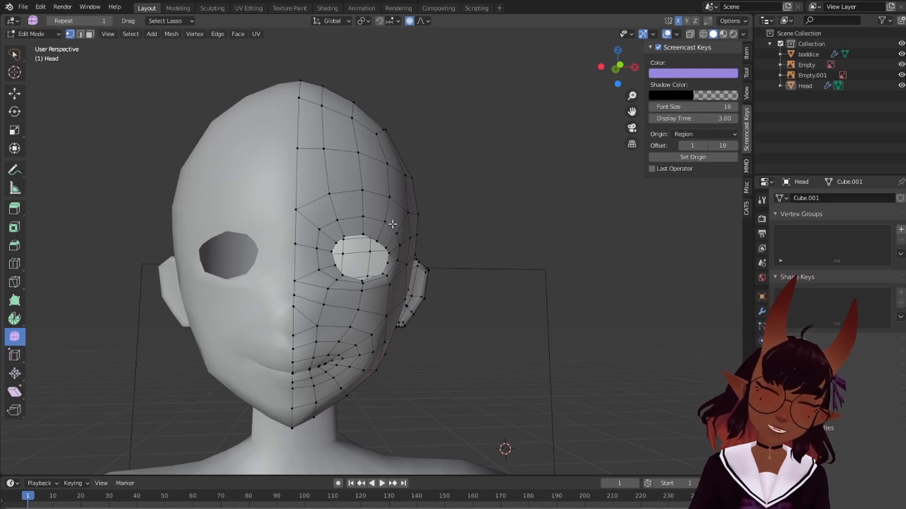
{"action": "middle_click_drag", "start_coordinate": [392, 224], "coordinate": [377, 212]}
{"action": "middle_click_drag", "start_coordinate": [372, 207], "coordinate": [252, 227]}
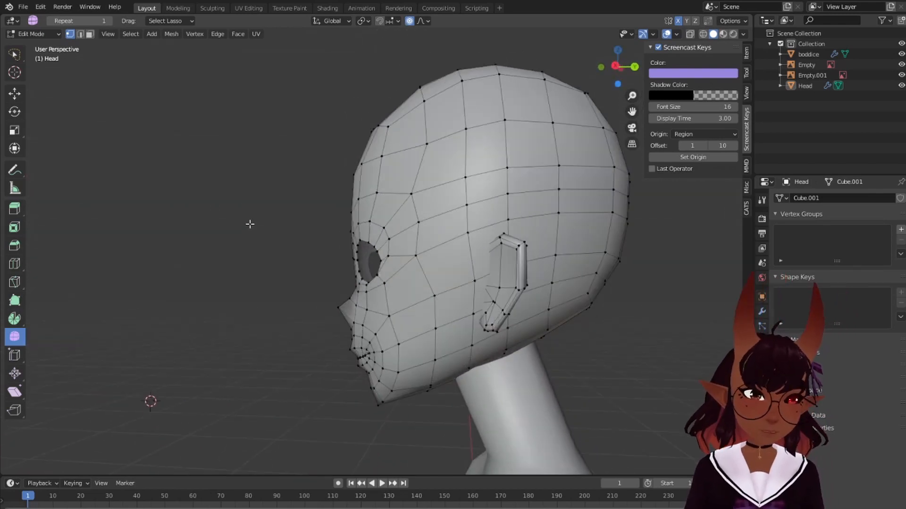
Add one vertical edge loop with Loop Cut down the side of the head between the eye and the ear, without sliding it
{"action": "key", "text": "KP_3"}
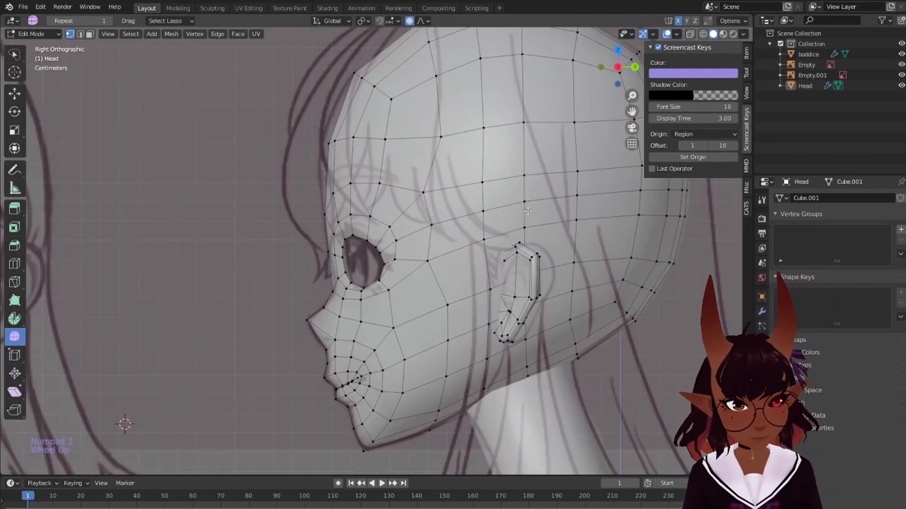
{"action": "scroll", "coordinate": [510, 216], "scroll_direction": "up", "scroll_amount": 1}
{"action": "middle_click_drag", "start_coordinate": [510, 215], "coordinate": [381, 203], "text": "shift"}
{"action": "key", "text": "ctrl+r"}
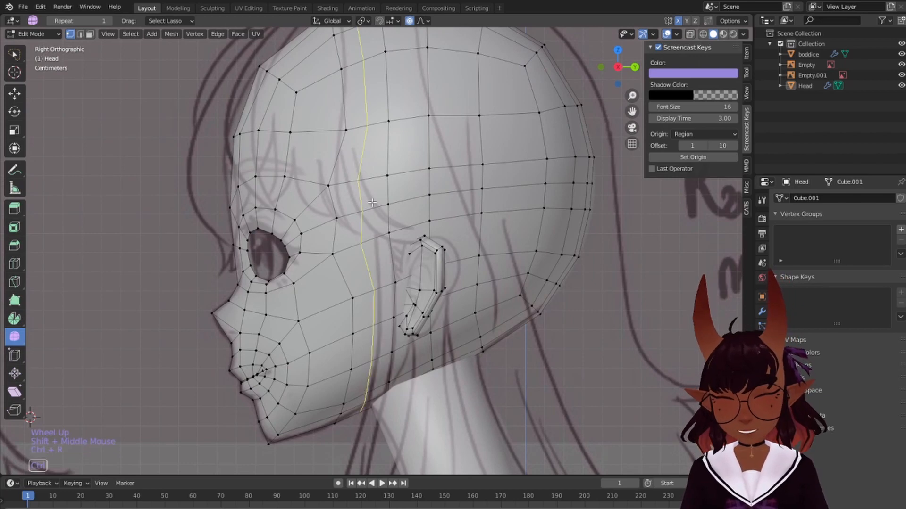
{"action": "left_click", "coordinate": [372, 203]}
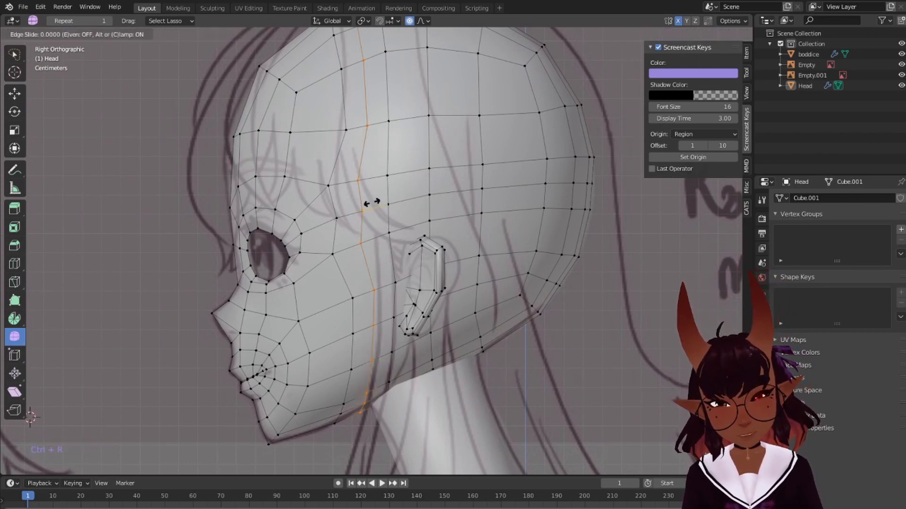
{"action": "right_click", "coordinate": [373, 203]}
Knife a diagonal edge across the temple from the new loop to the next vertex up and back
{"action": "scroll", "coordinate": [372, 203], "scroll_direction": "up", "scroll_amount": 3}
{"action": "middle_click_drag", "start_coordinate": [375, 137], "coordinate": [386, 201], "text": "shift"}
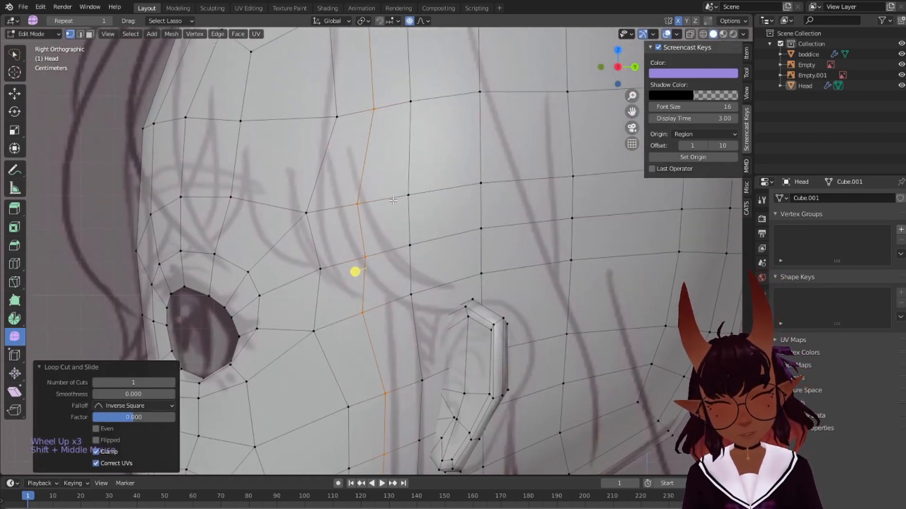
{"action": "key", "text": "k"}
{"action": "left_click", "coordinate": [364, 257]}
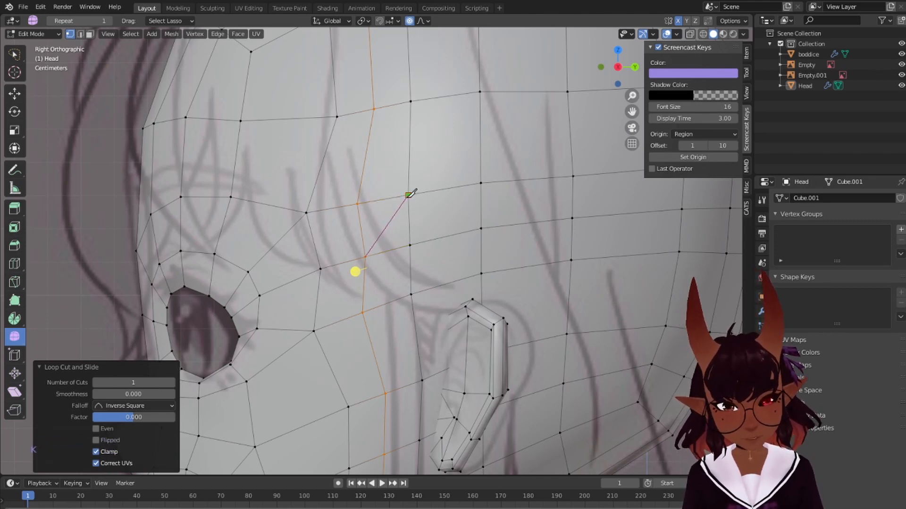
{"action": "left_click", "coordinate": [408, 195]}
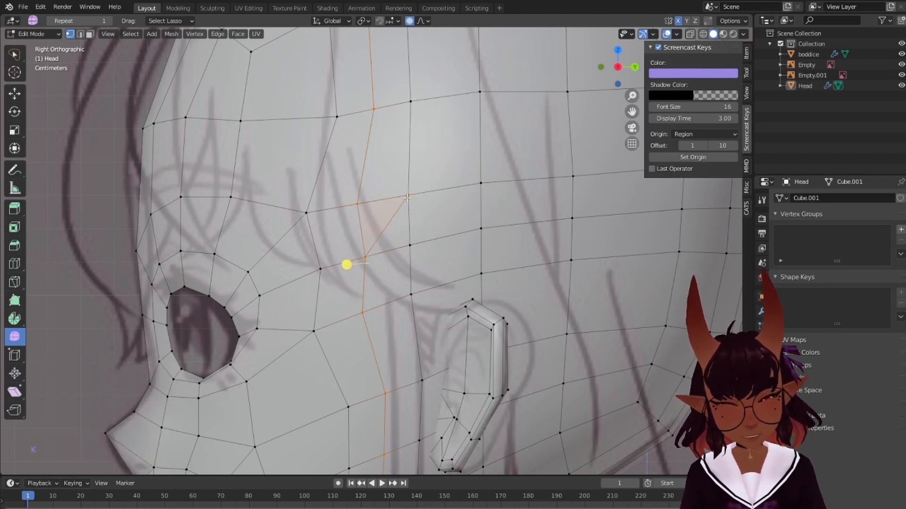
Dissolve the new loop's edges above the diagonal cut and the horizontal edge loop behind it, then clear the selection
{"action": "right_click", "coordinate": [356, 212], "text": "alt"}
{"action": "right_click", "coordinate": [447, 244], "text": "alt+shift"}
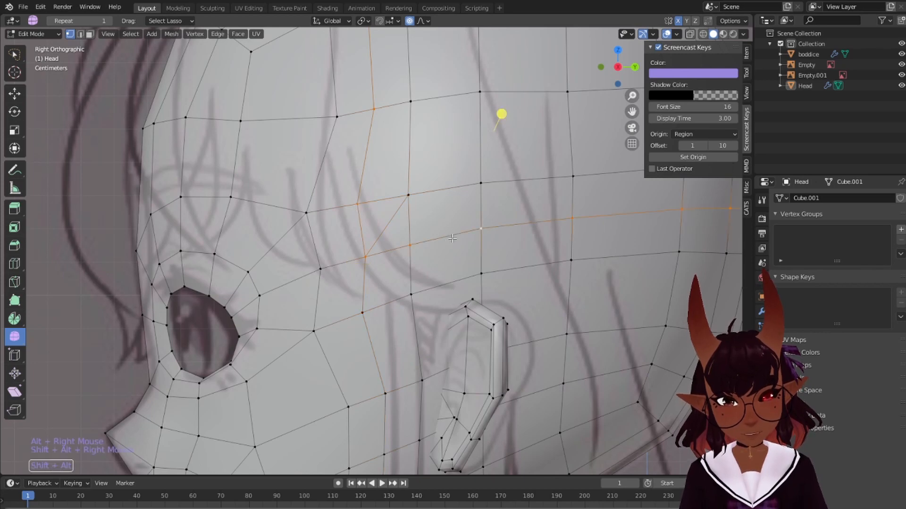
{"action": "scroll", "coordinate": [447, 241], "scroll_direction": "down", "scroll_amount": 5}
{"action": "key", "text": "x"}
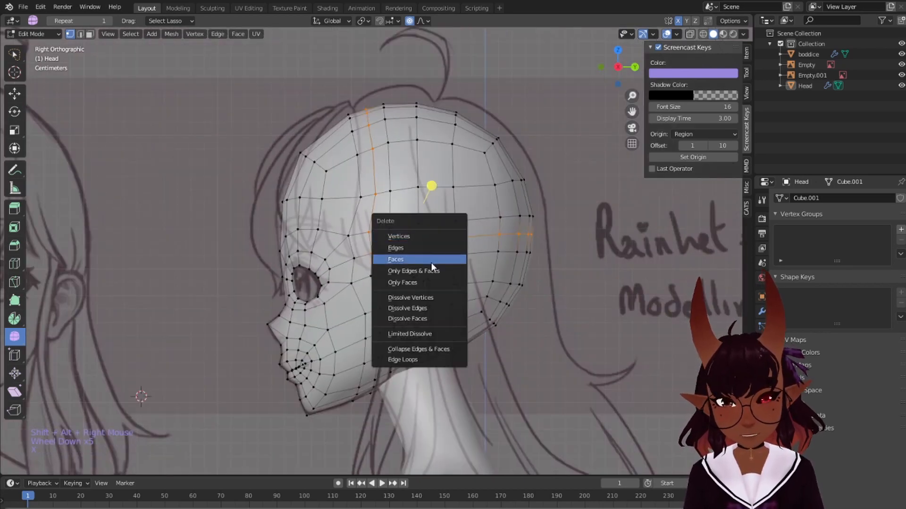
{"action": "left_click", "coordinate": [433, 308]}
{"action": "key", "text": "a"}
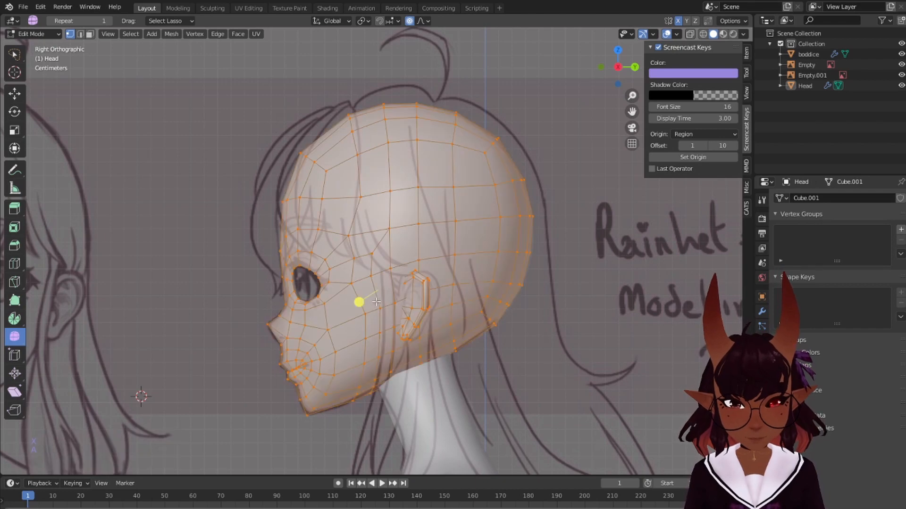
{"action": "key", "text": "a"}
{"action": "key", "text": "a"}
Check how the face loop runs from the eye over the temple and down past the ear, then clear the selection
{"action": "middle_click_drag", "start_coordinate": [434, 308], "coordinate": [406, 288]}
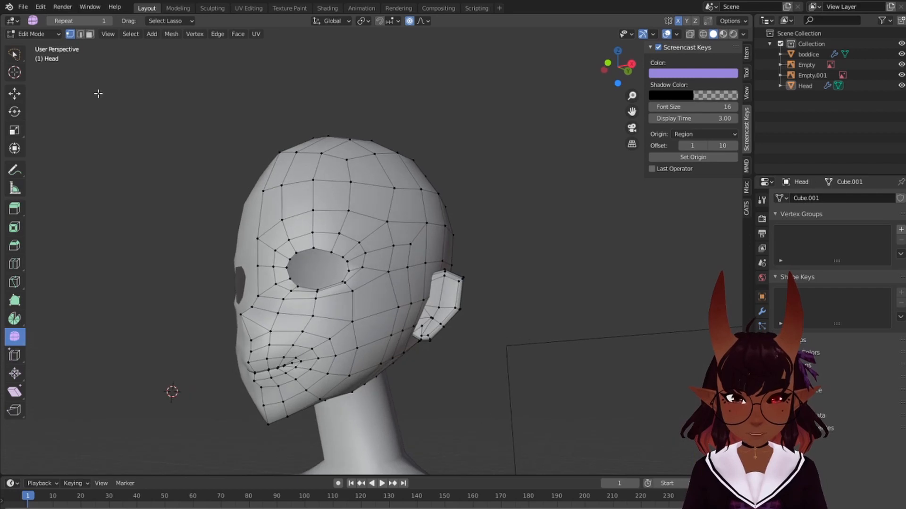
{"action": "left_click", "coordinate": [80, 34]}
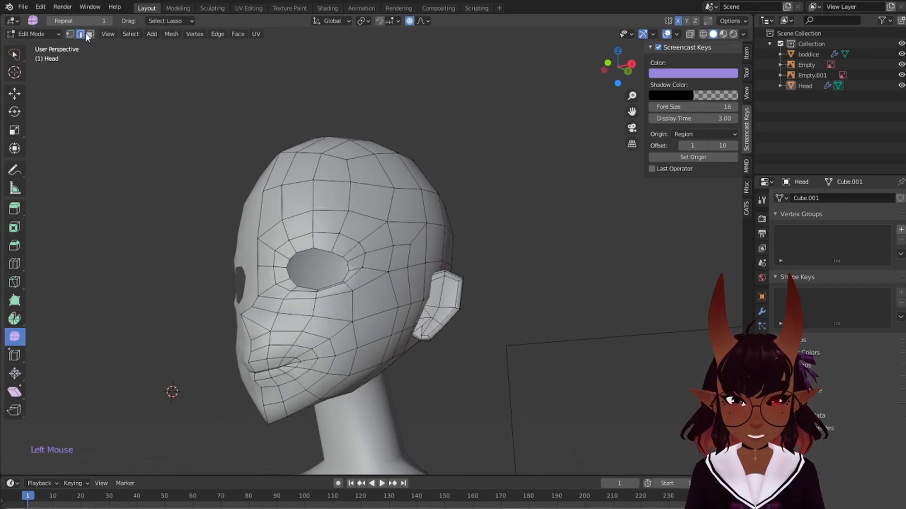
{"action": "right_click", "coordinate": [416, 233], "text": "alt"}
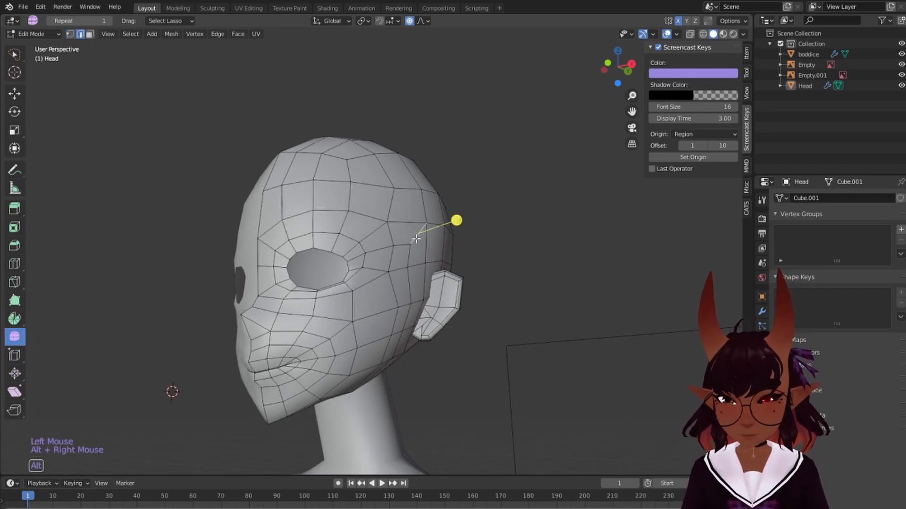
{"action": "right_click", "coordinate": [416, 239], "text": "alt"}
{"action": "left_click", "coordinate": [89, 34]}
{"action": "right_click", "coordinate": [415, 232], "text": "alt"}
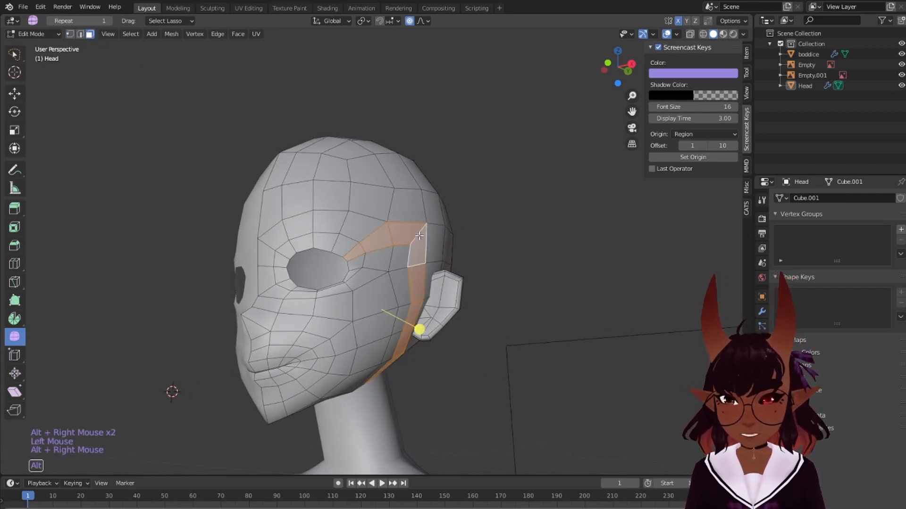
{"action": "middle_click_drag", "start_coordinate": [513, 289], "coordinate": [348, 340]}
{"action": "mouse_move", "coordinate": [412, 308]}
{"action": "middle_mouse_down"}
{"action": "mouse_move", "coordinate": [381, 337]}
{"action": "mouse_move", "coordinate": [403, 318]}
{"action": "middle_mouse_up"}
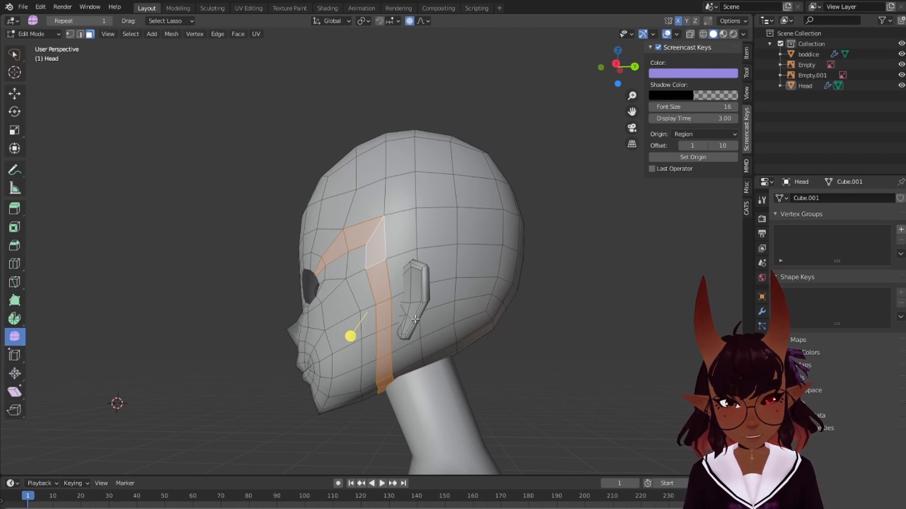
{"action": "key", "text": "a"}
{"action": "key", "text": "a"}
{"action": "key", "text": "a"}
Knife a diagonal edge across the jaw quad just in front of the earlobe and check the adjoining face loop
{"action": "scroll", "coordinate": [400, 338], "scroll_direction": "up", "scroll_amount": 2}
{"action": "middle_click_drag", "start_coordinate": [379, 298], "coordinate": [403, 286]}
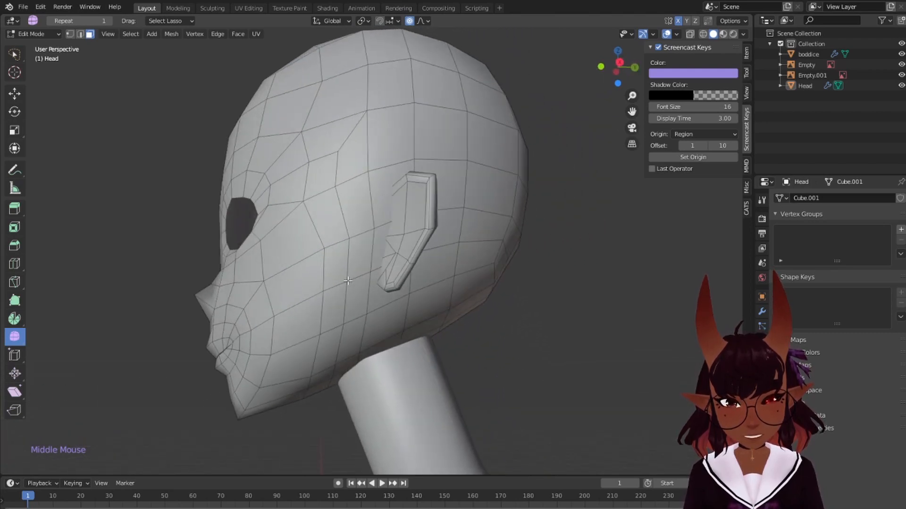
{"action": "key", "text": "k"}
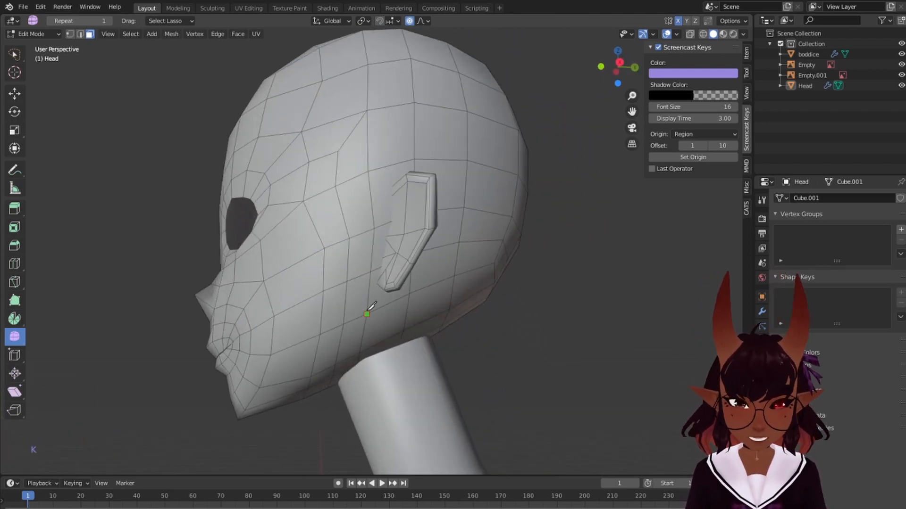
{"action": "left_click", "coordinate": [366, 313]}
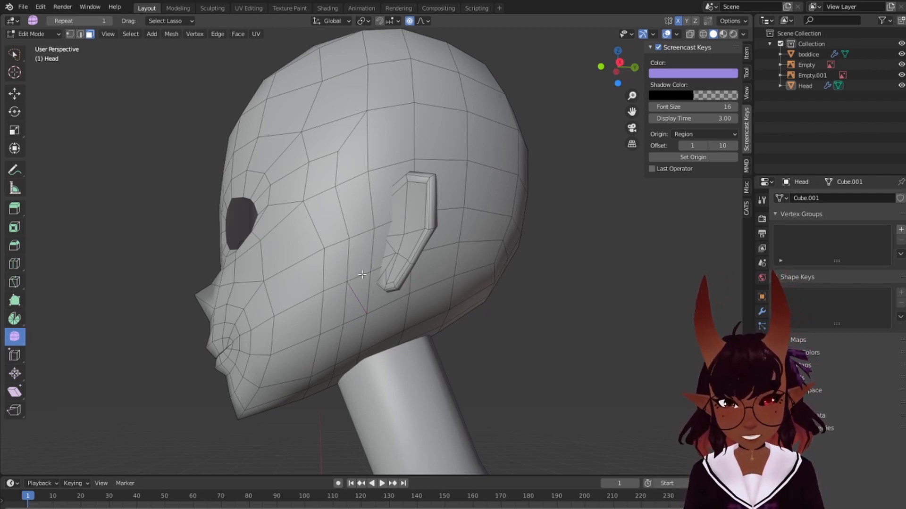
{"action": "right_click", "coordinate": [362, 276], "text": "alt"}
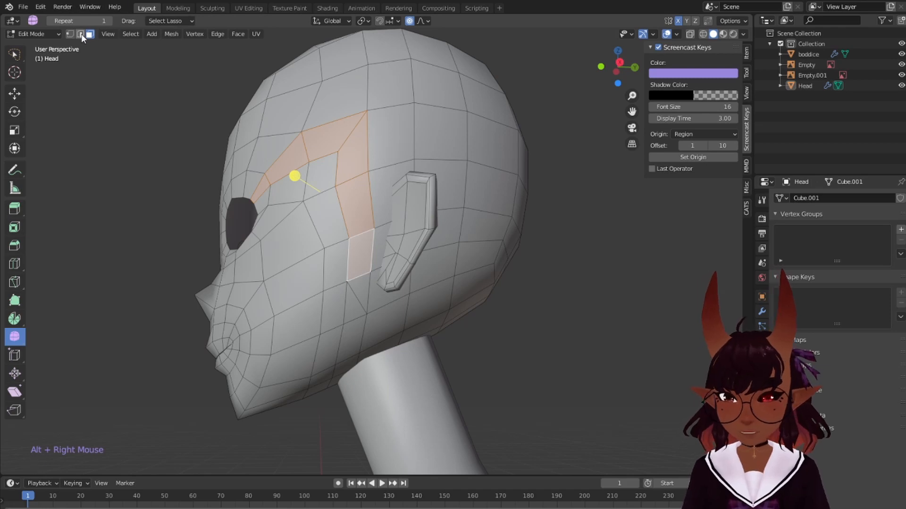
Dissolve the horizontal edge loop behind the cut and the vertical loop running down to the jaw underside, then deselect everything
{"action": "left_click", "coordinate": [80, 34]}
{"action": "right_click", "coordinate": [365, 275], "text": "alt"}
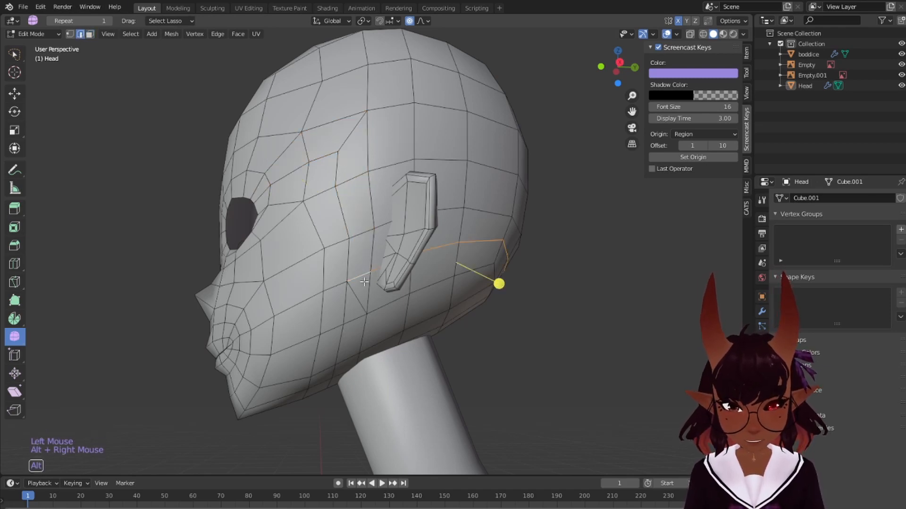
{"action": "right_click", "coordinate": [344, 309], "text": "alt+shift"}
{"action": "scroll", "coordinate": [345, 309], "scroll_direction": "down", "scroll_amount": 2}
{"action": "middle_click_drag", "start_coordinate": [345, 308], "coordinate": [445, 257]}
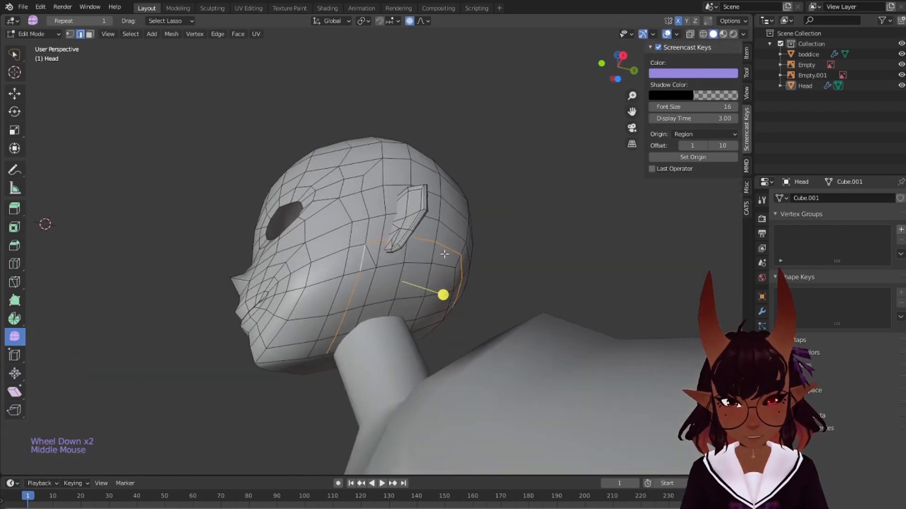
{"action": "key", "text": "x"}
{"action": "left_click", "coordinate": [443, 255]}
{"action": "key", "text": "a"}
{"action": "key", "text": "a"}
{"action": "key", "text": "a"}
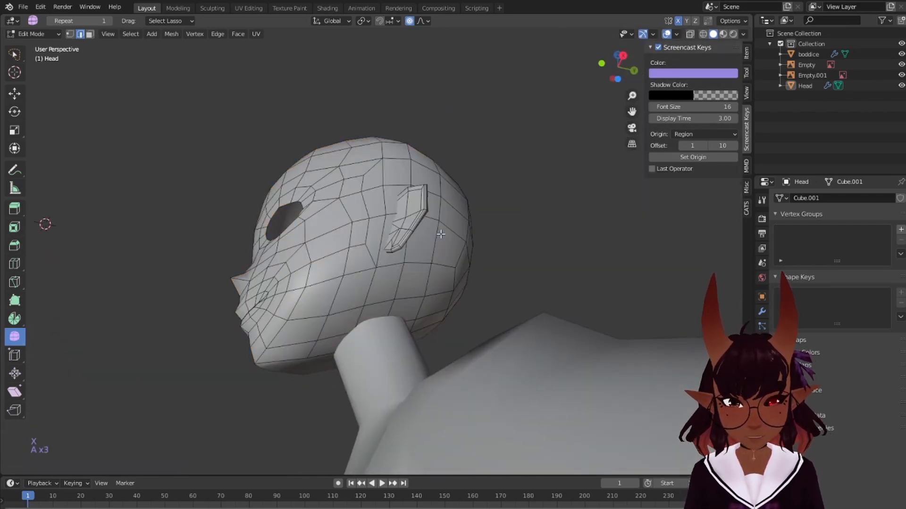
Examine the face loops below the eye and from the mouth corner across the cheek to the ear
{"action": "middle_click_drag", "start_coordinate": [376, 218], "coordinate": [440, 266]}
{"action": "left_click", "coordinate": [89, 34]}
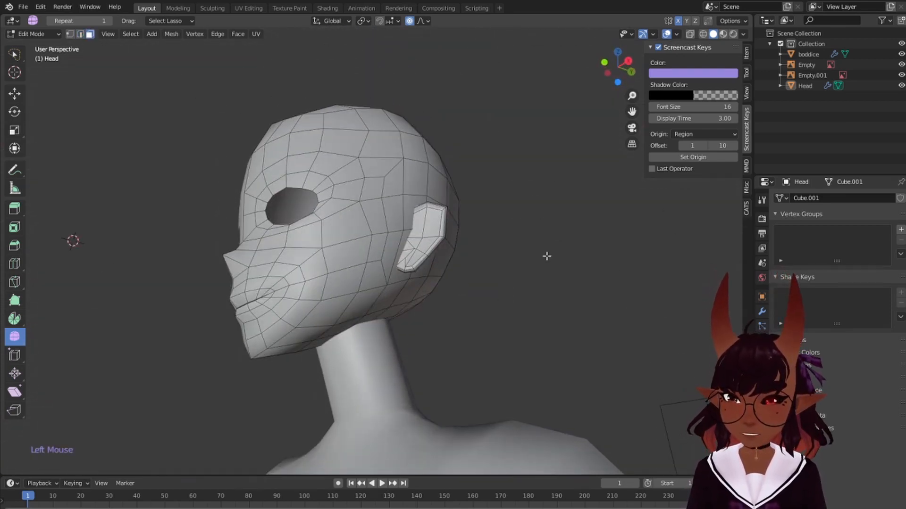
{"action": "right_click", "coordinate": [297, 241], "text": "alt"}
{"action": "middle_click_drag", "start_coordinate": [297, 241], "coordinate": [256, 276]}
{"action": "middle_click_drag", "start_coordinate": [443, 278], "coordinate": [471, 290]}
{"action": "right_click", "coordinate": [324, 289], "text": "alt"}
{"action": "scroll", "coordinate": [372, 285], "scroll_direction": "down", "scroll_amount": 2}
{"action": "middle_click_drag", "start_coordinate": [372, 284], "coordinate": [453, 256]}
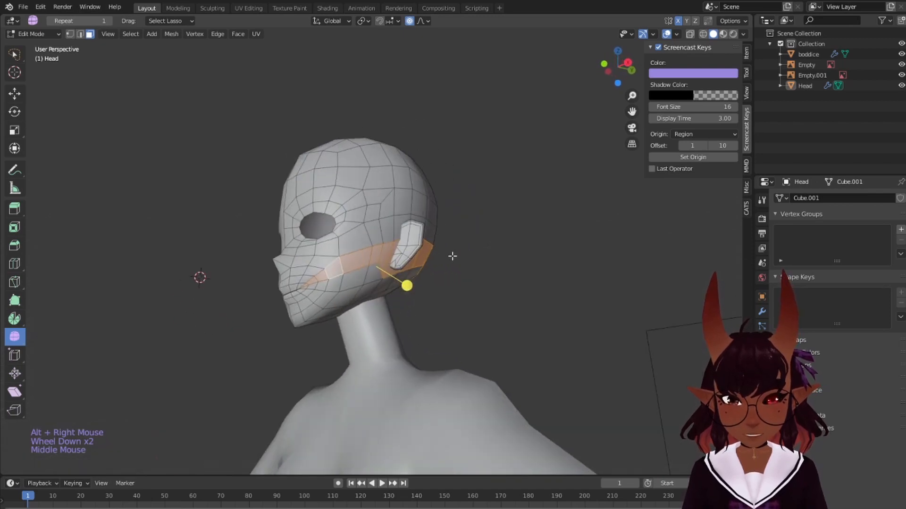
Check the face loops around the mouth, nose and eye, then clear the selection and compare the face with the front reference
{"action": "right_click", "coordinate": [318, 275], "text": "alt"}
{"action": "middle_click_drag", "start_coordinate": [320, 275], "coordinate": [403, 293]}
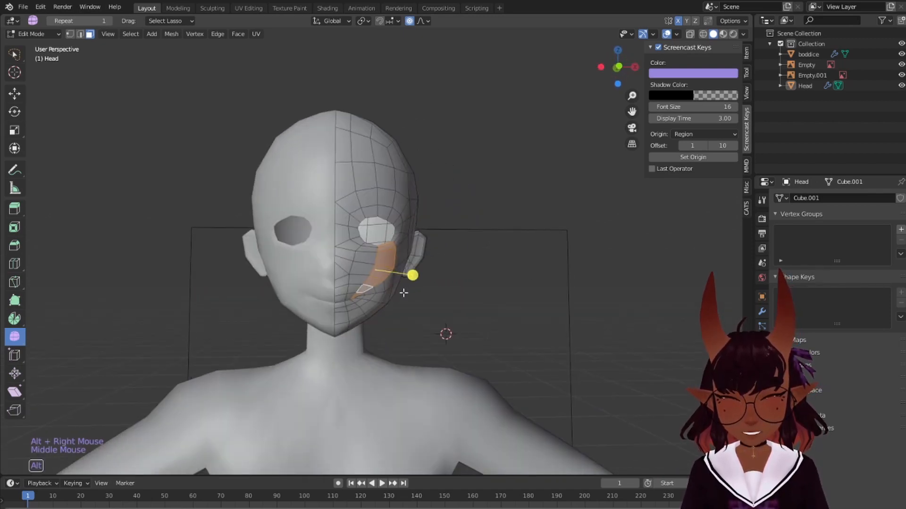
{"action": "right_click", "coordinate": [353, 286], "text": "alt"}
{"action": "right_click", "coordinate": [345, 283], "text": "alt"}
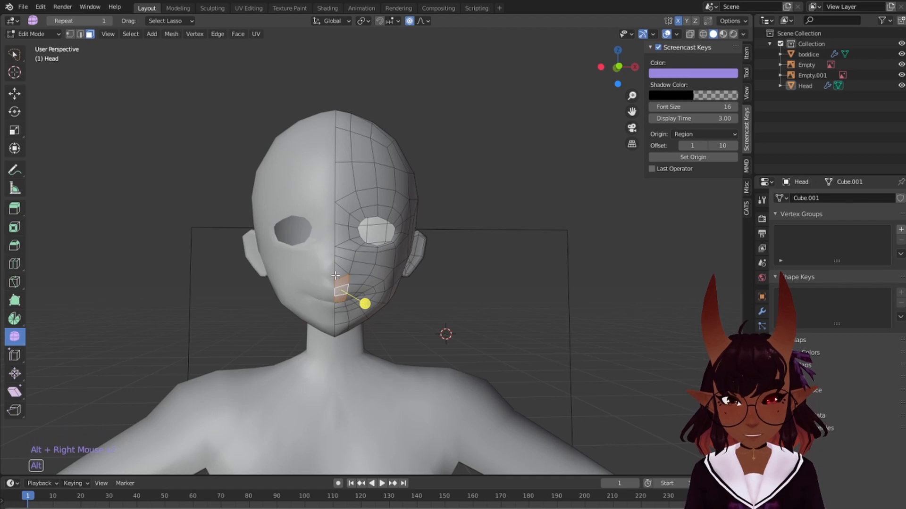
{"action": "right_click", "coordinate": [338, 274], "text": "alt"}
{"action": "right_click", "coordinate": [339, 268], "text": "alt"}
{"action": "right_click", "coordinate": [339, 233], "text": "alt"}
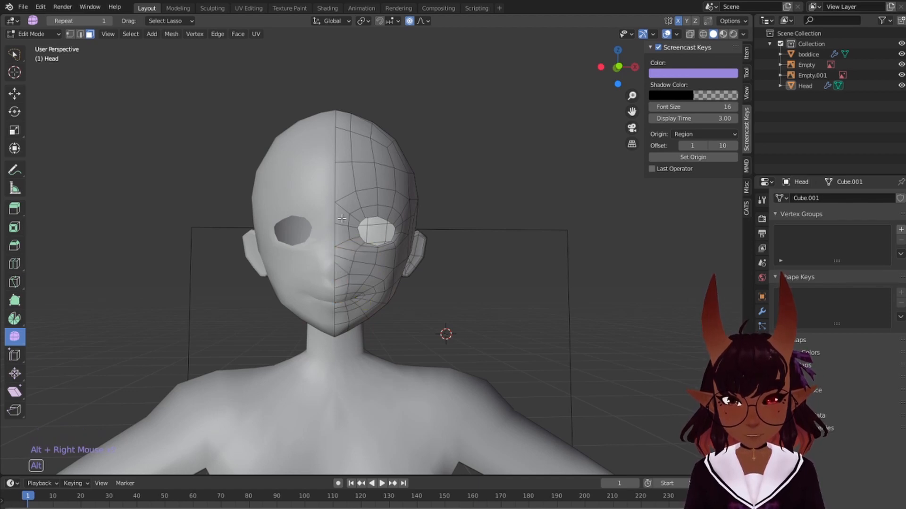
{"action": "right_click", "coordinate": [348, 210], "text": "alt"}
{"action": "right_click", "coordinate": [359, 221], "text": "alt"}
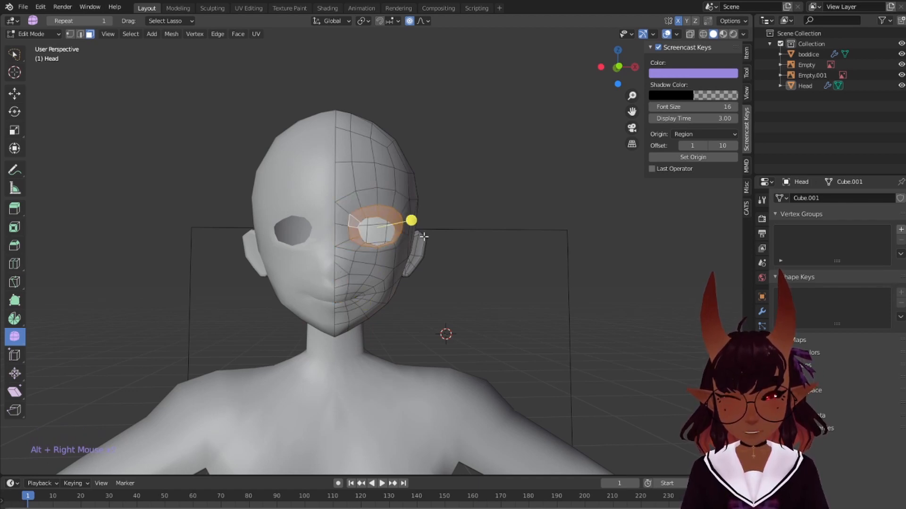
{"action": "key", "text": "KP_1"}
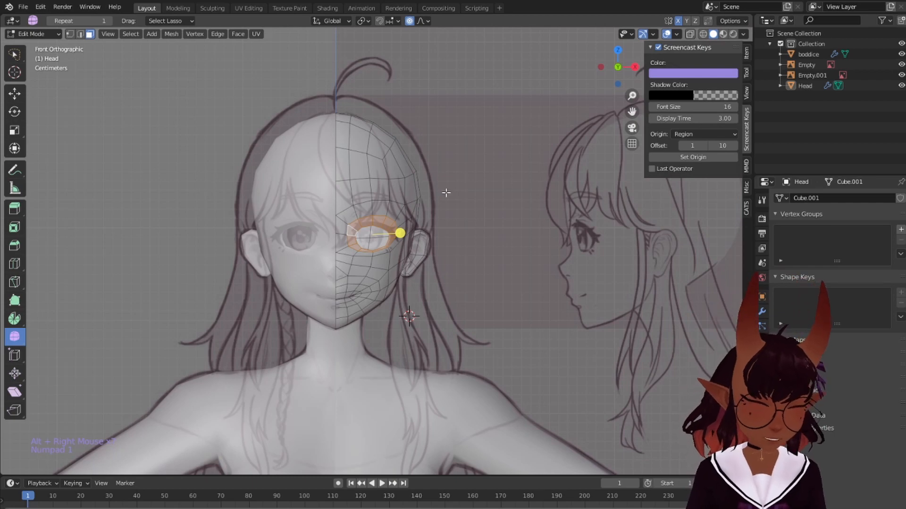
{"action": "key", "text": "a"}
{"action": "key", "text": "a"}
{"action": "key", "text": "a"}
{"action": "scroll", "coordinate": [503, 142], "scroll_direction": "up", "scroll_amount": 6}
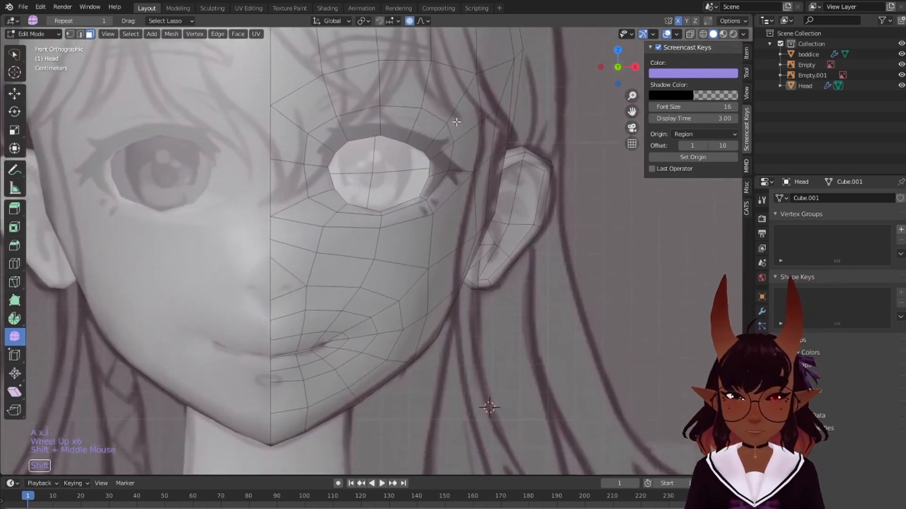
Compare the face mesh with the front reference drawing and examine the edge flow on the side of the head
{"action": "middle_click_drag", "start_coordinate": [461, 157], "coordinate": [458, 146], "text": "shift"}
{"action": "scroll", "coordinate": [458, 146], "scroll_direction": "down", "scroll_amount": 3}
{"action": "scroll", "coordinate": [460, 148], "scroll_direction": "up", "scroll_amount": 1}
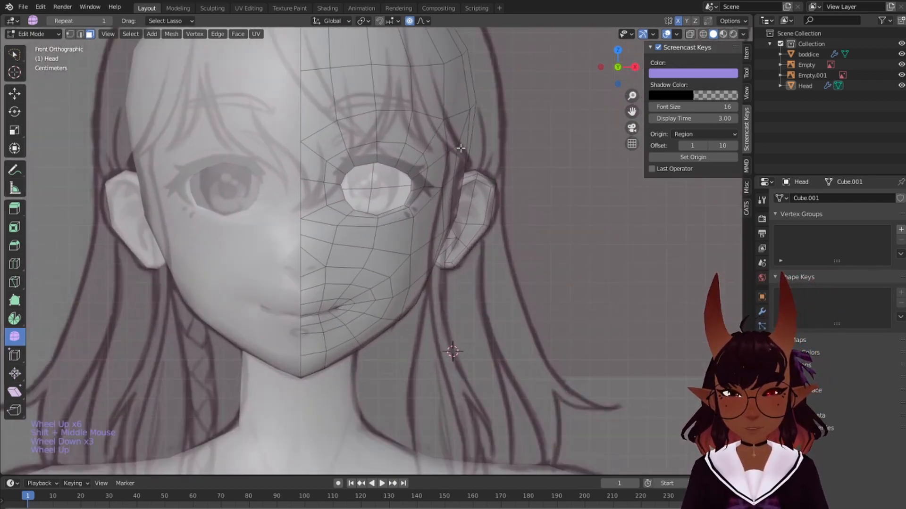
{"action": "scroll", "coordinate": [460, 148], "scroll_direction": "down", "scroll_amount": 4}
{"action": "middle_click_drag", "start_coordinate": [473, 137], "coordinate": [389, 162]}
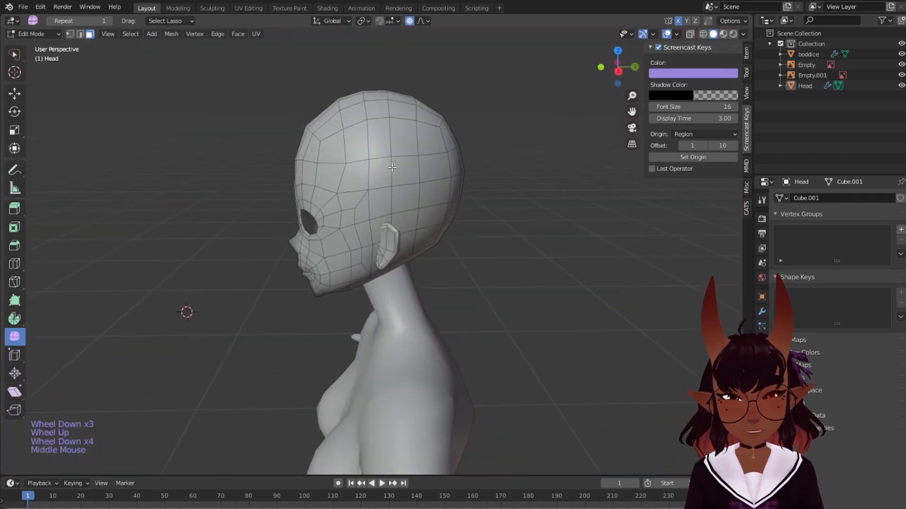
{"action": "scroll", "coordinate": [385, 164], "scroll_direction": "up", "scroll_amount": 3}
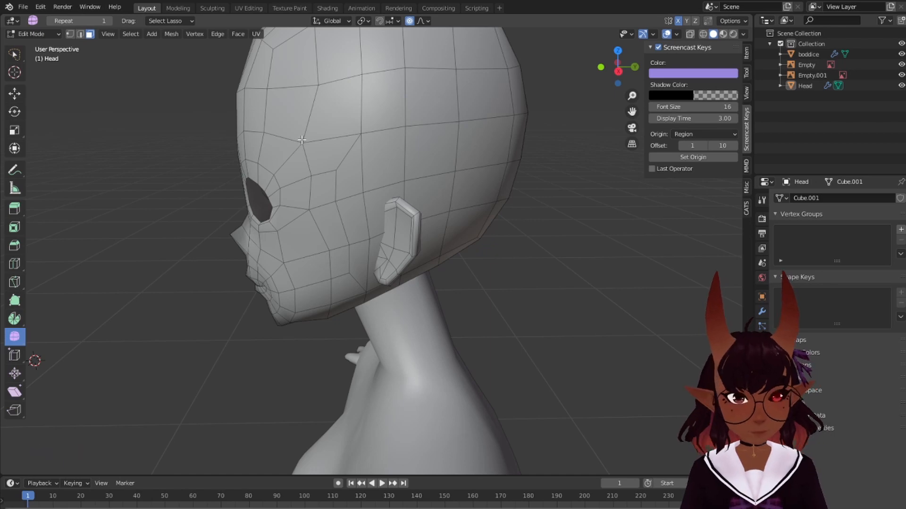
{"action": "key", "text": "KP_1"}
{"action": "scroll", "coordinate": [434, 249], "scroll_direction": "up", "scroll_amount": 1}
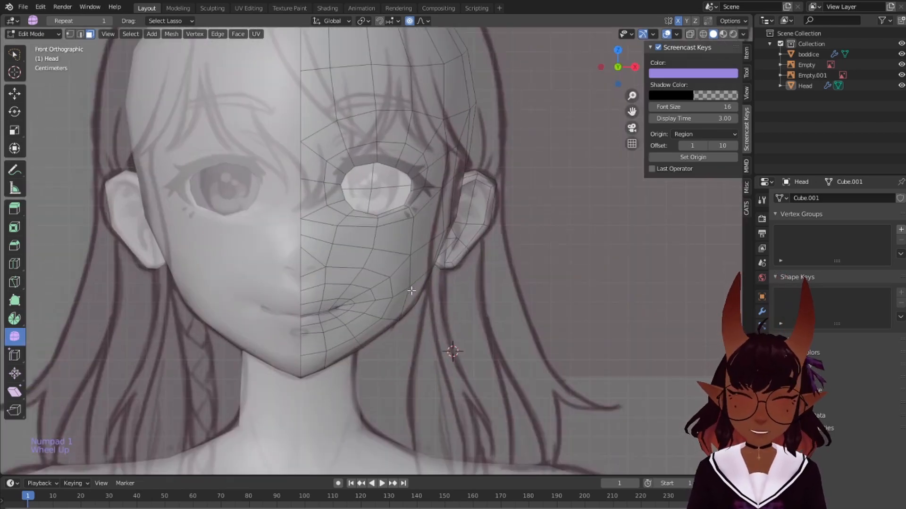
{"action": "scroll", "coordinate": [390, 297], "scroll_direction": "up", "scroll_amount": 1}
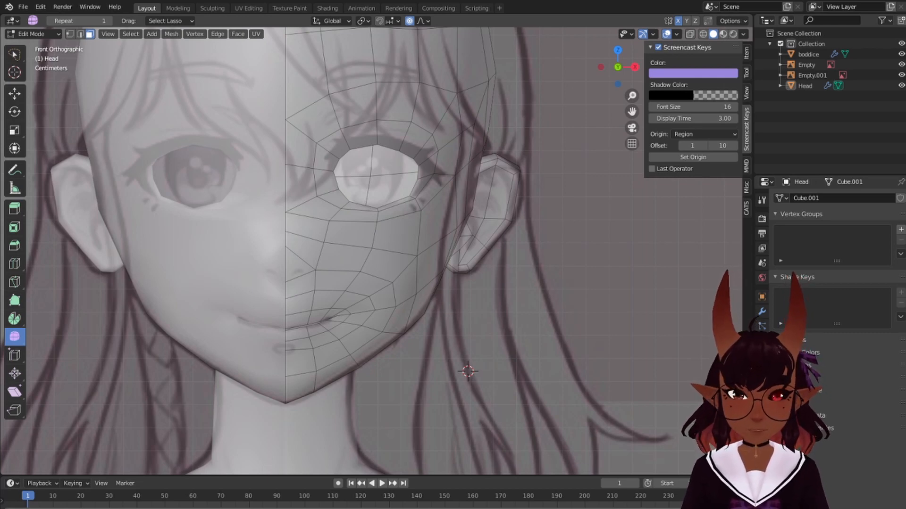
{"action": "scroll", "coordinate": [376, 251], "scroll_direction": "up", "scroll_amount": 1}
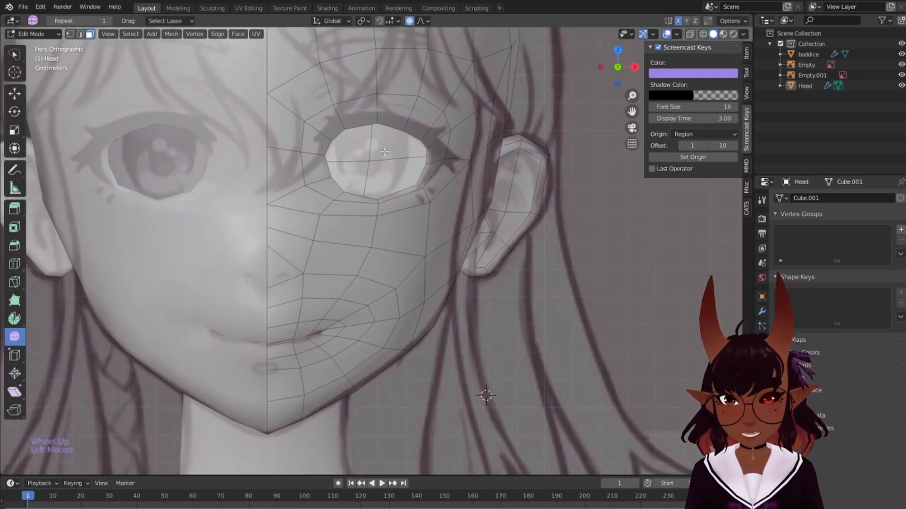
Select the edge loop around the eye opening and try to move it up and flatten it vertically
{"action": "left_click", "coordinate": [384, 151]}
{"action": "right_click", "coordinate": [359, 127], "text": "alt"}
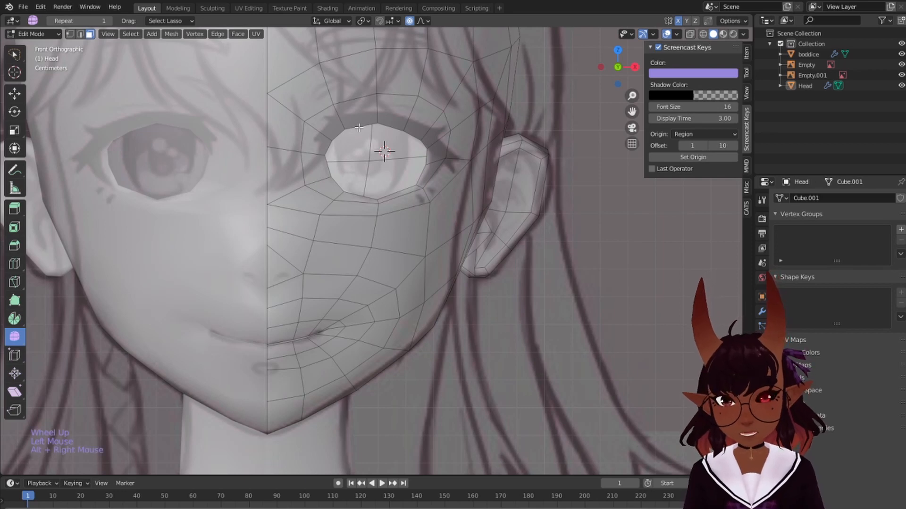
{"action": "left_click", "coordinate": [81, 34]}
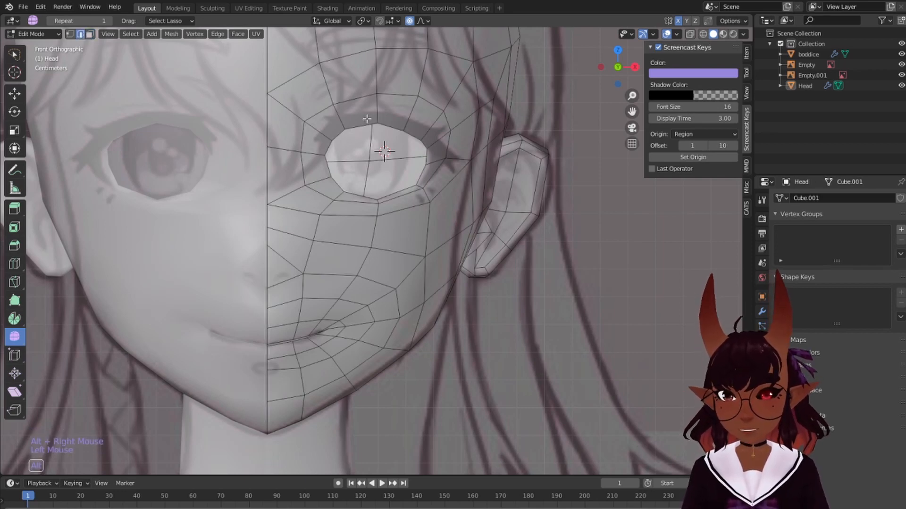
{"action": "right_click", "coordinate": [365, 128], "text": "alt"}
{"action": "left_click", "coordinate": [69, 34]}
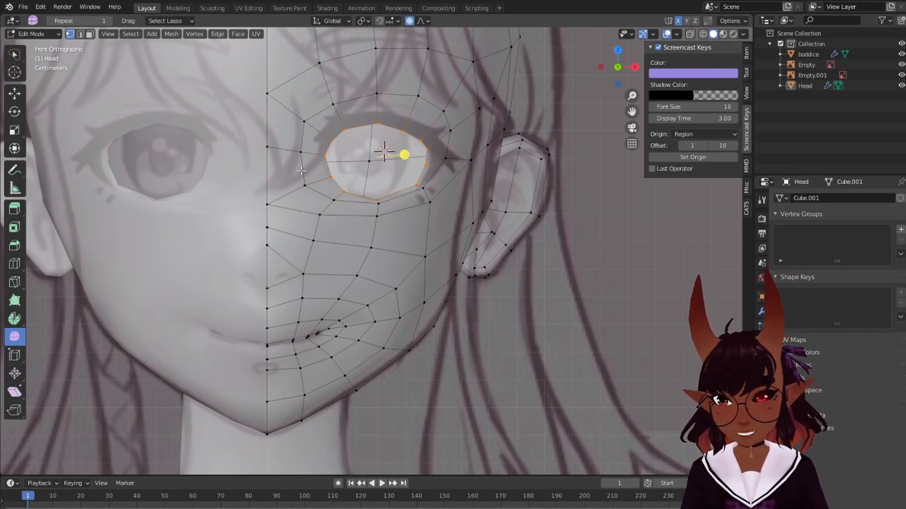
{"action": "key", "text": "g"}
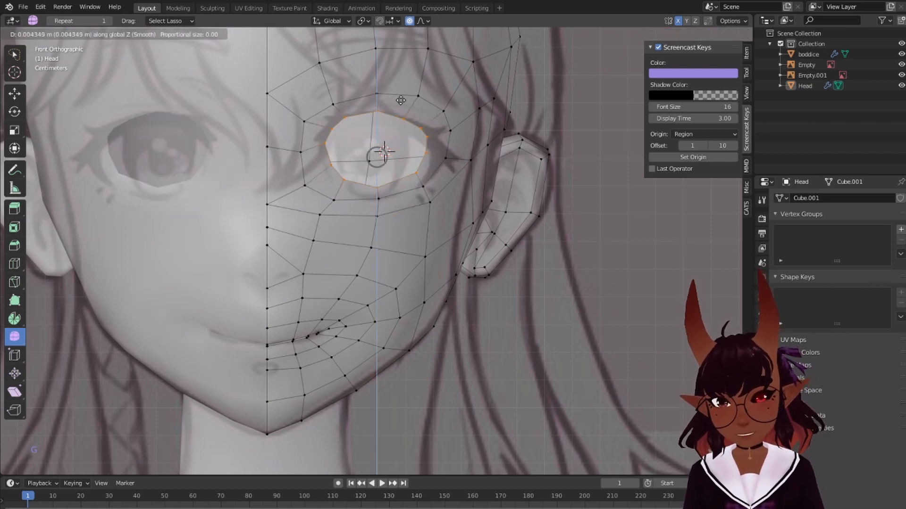
{"action": "right_click", "coordinate": [400, 101]}
{"action": "key", "text": "s"}
{"action": "key", "text": "z"}
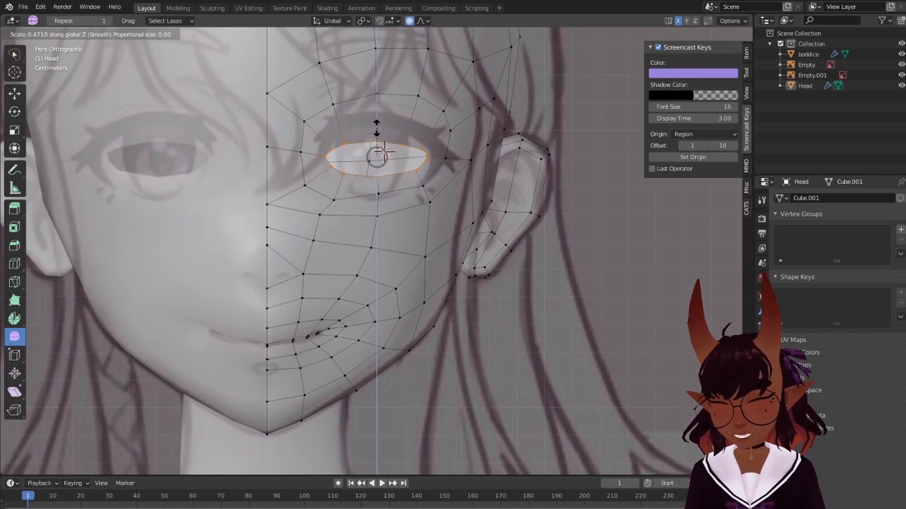
{"action": "right_click", "coordinate": [404, 155]}
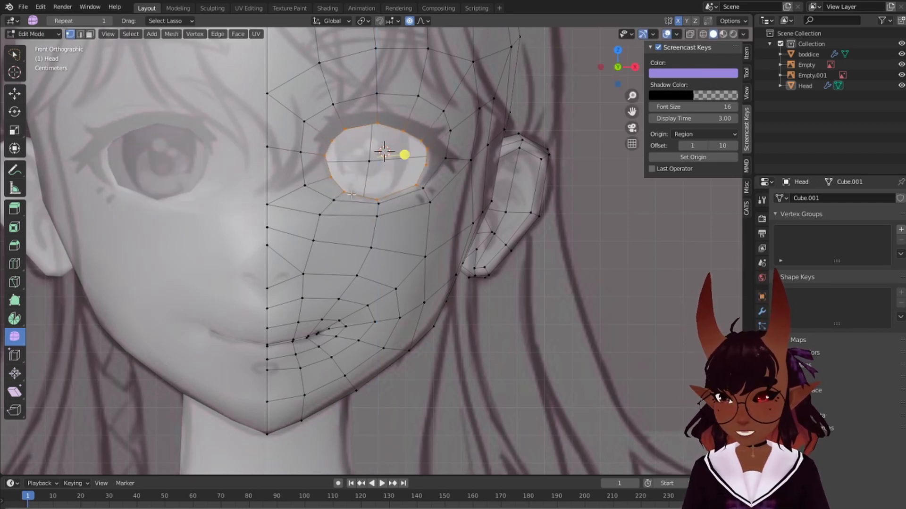
Try flattening the eye opening vertically with the proportional editing size enlarged to 0.04, and clear the selection
{"action": "key", "text": "g"}
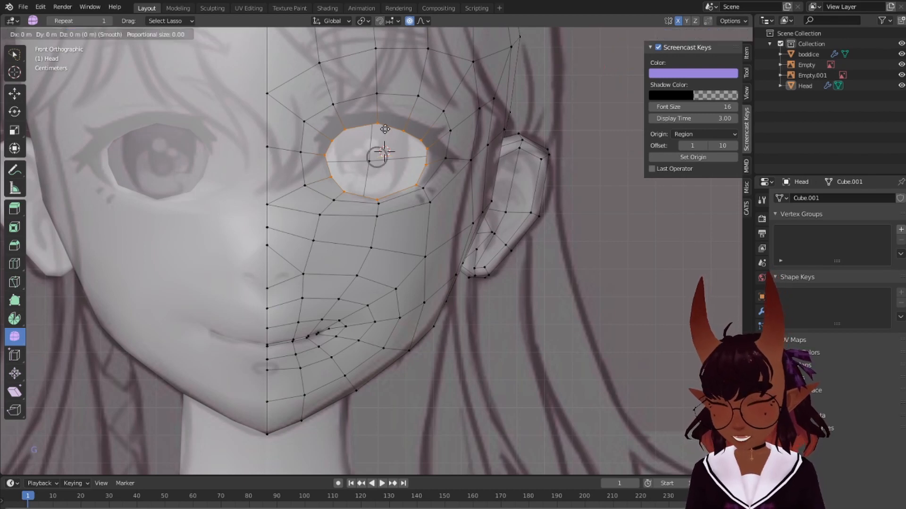
{"action": "scroll", "coordinate": [385, 128], "scroll_direction": "down", "scroll_amount": 15}
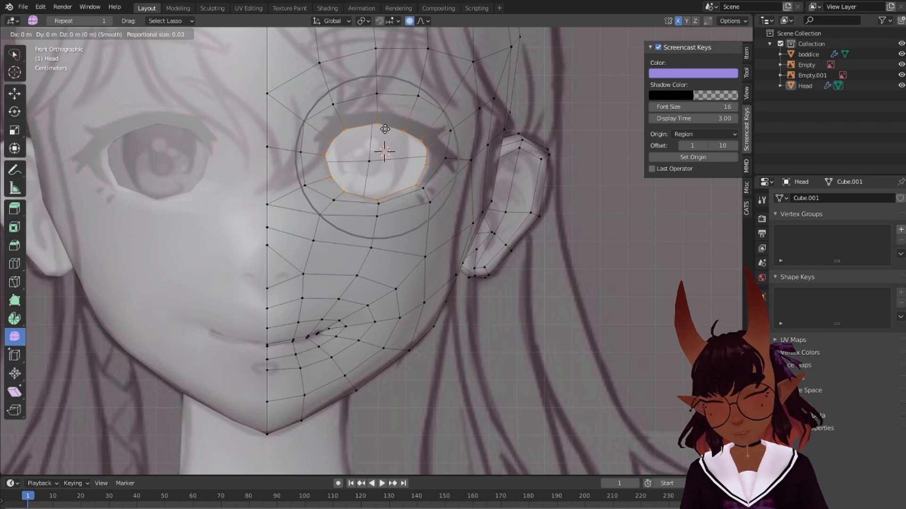
{"action": "scroll", "coordinate": [385, 128], "scroll_direction": "down", "scroll_amount": 3}
{"action": "key", "text": "s"}
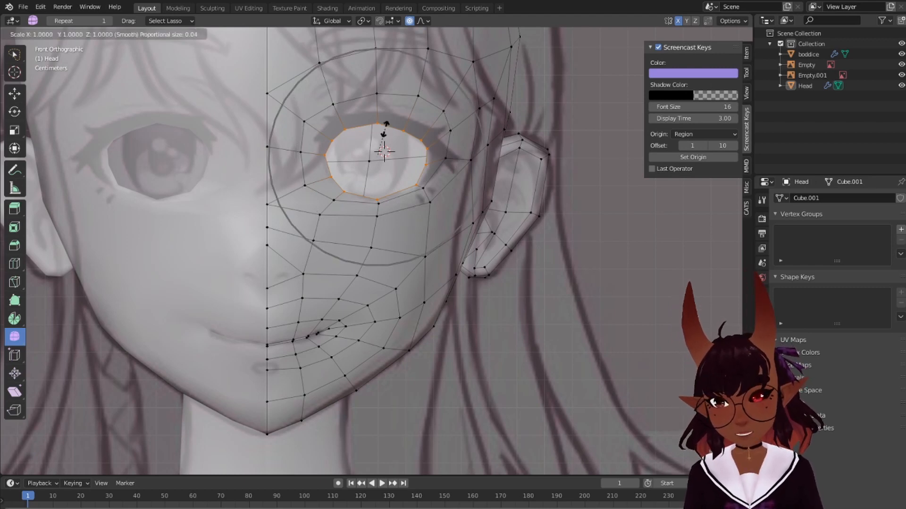
{"action": "key", "text": "z"}
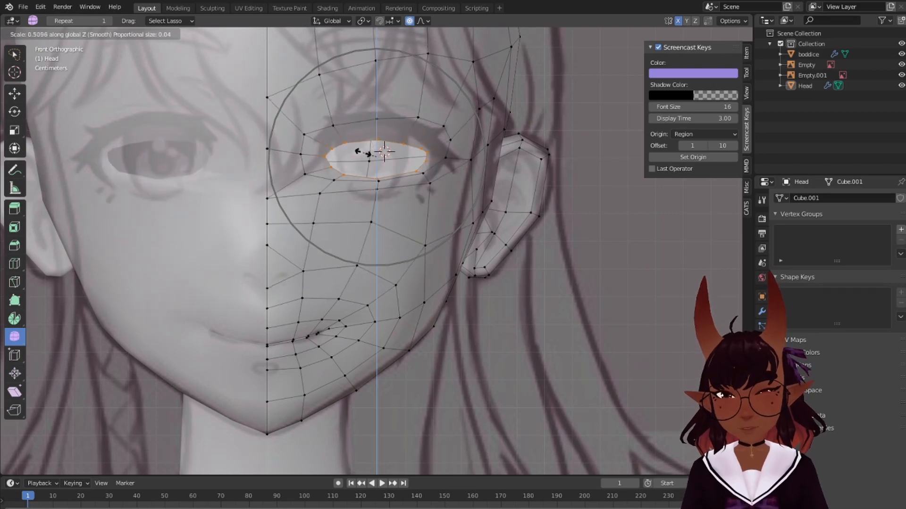
{"action": "right_click", "coordinate": [389, 146]}
{"action": "key", "text": "a"}
{"action": "key", "text": "a"}
{"action": "key", "text": "a"}
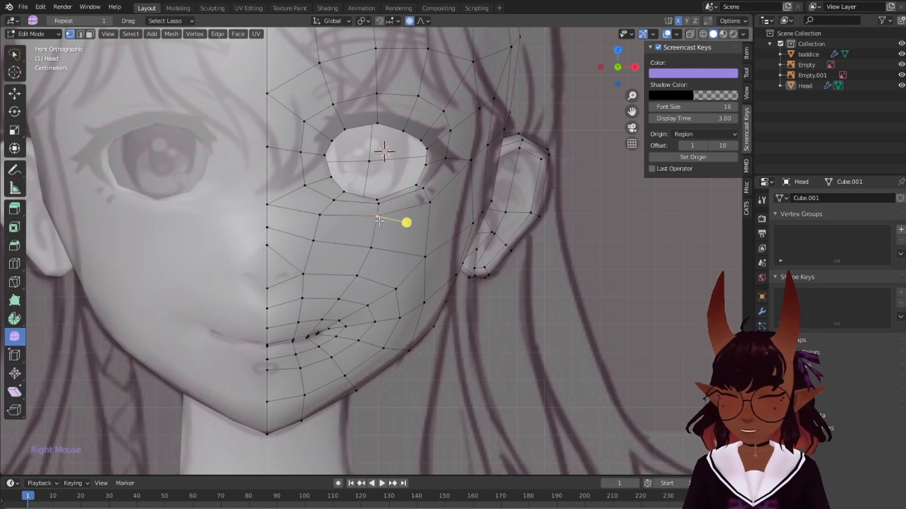
Try to move the cheek vertex below the eye with proportional editing, undo it and return to the front view
{"action": "key", "text": "g"}
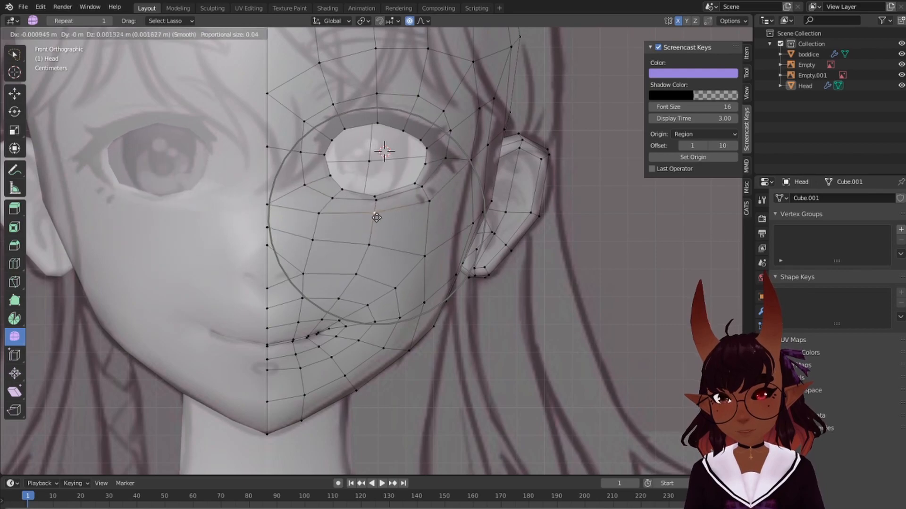
{"action": "left_click", "coordinate": [377, 182]}
{"action": "middle_click_drag", "start_coordinate": [448, 250], "coordinate": [289, 210]}
{"action": "key", "text": "ctrl+z"}
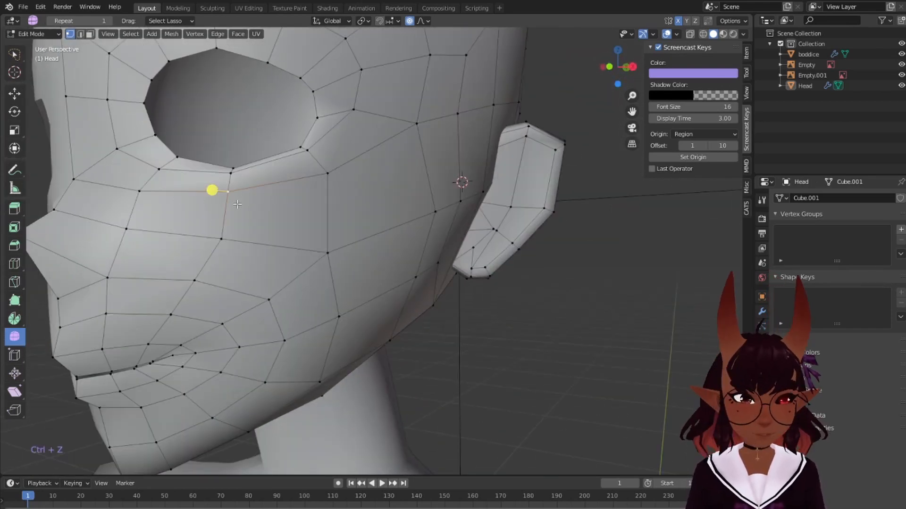
{"action": "key", "text": "KP_1"}
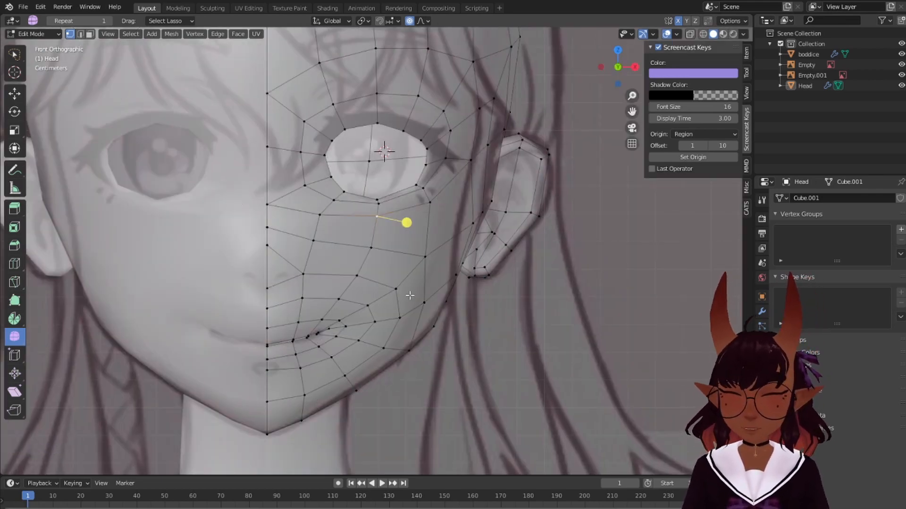
{"action": "scroll", "coordinate": [361, 304], "scroll_direction": "down", "scroll_amount": 1}
{"action": "scroll", "coordinate": [326, 290], "scroll_direction": "up", "scroll_amount": 1}
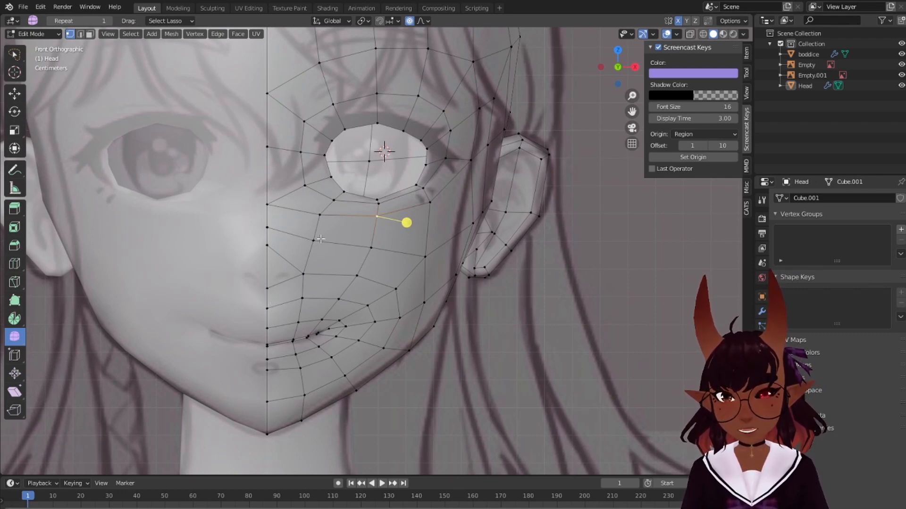
Check the face loop running in front of the ear from the temple to the mouth corner, and clear the selection
{"action": "scroll", "coordinate": [537, 204], "scroll_direction": "down", "scroll_amount": 3}
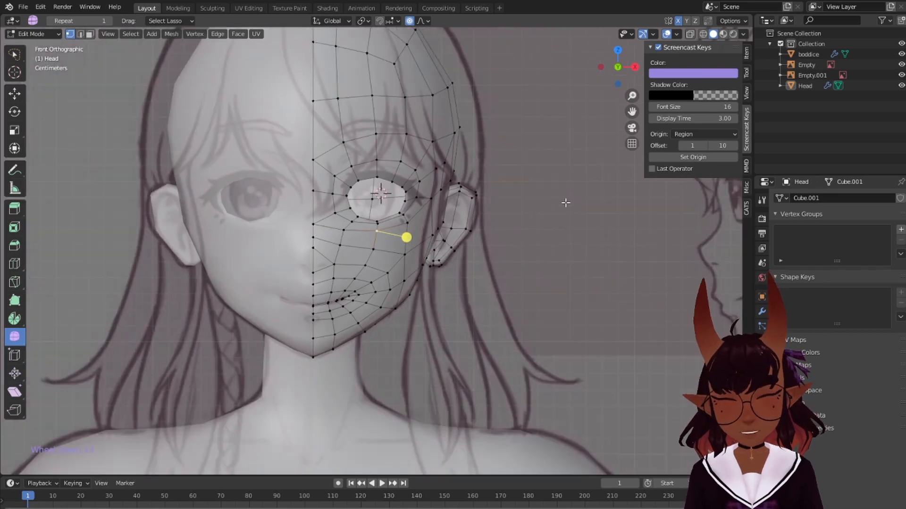
{"action": "middle_click_drag", "start_coordinate": [564, 202], "coordinate": [470, 198]}
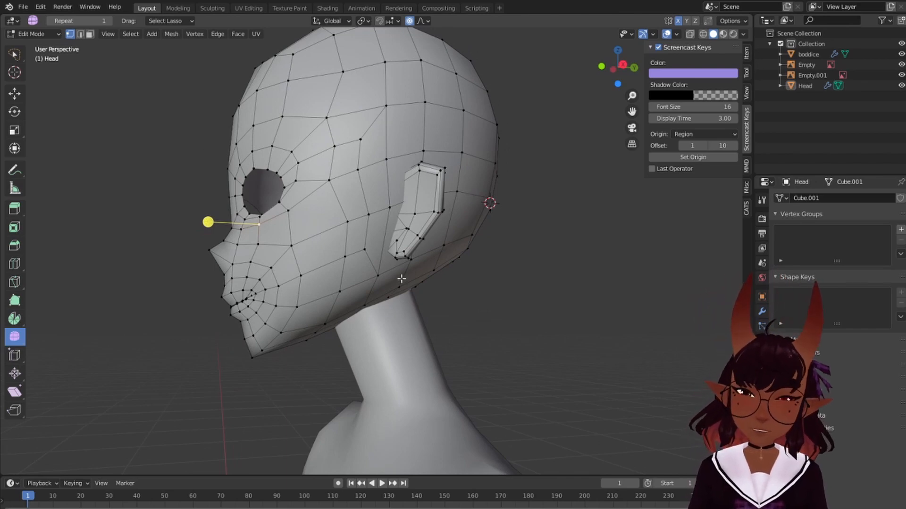
{"action": "left_click", "coordinate": [89, 34]}
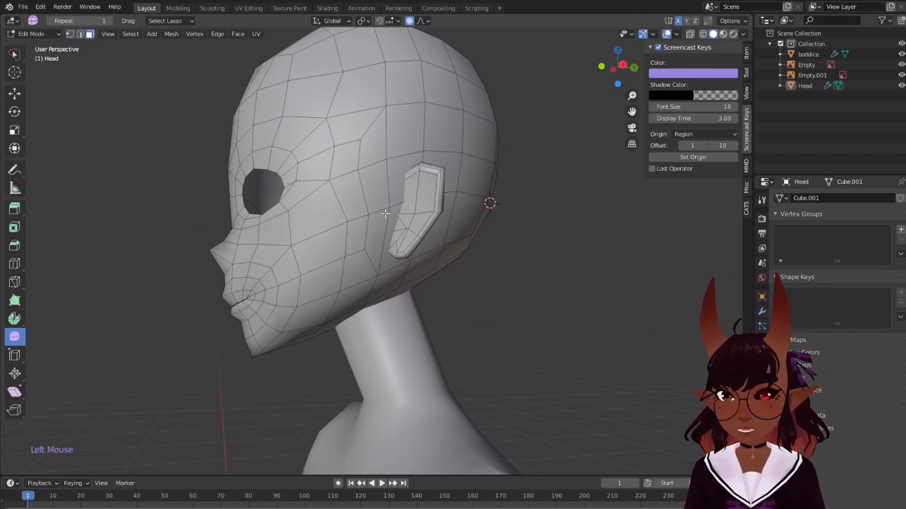
{"action": "right_click", "coordinate": [372, 254], "text": "alt"}
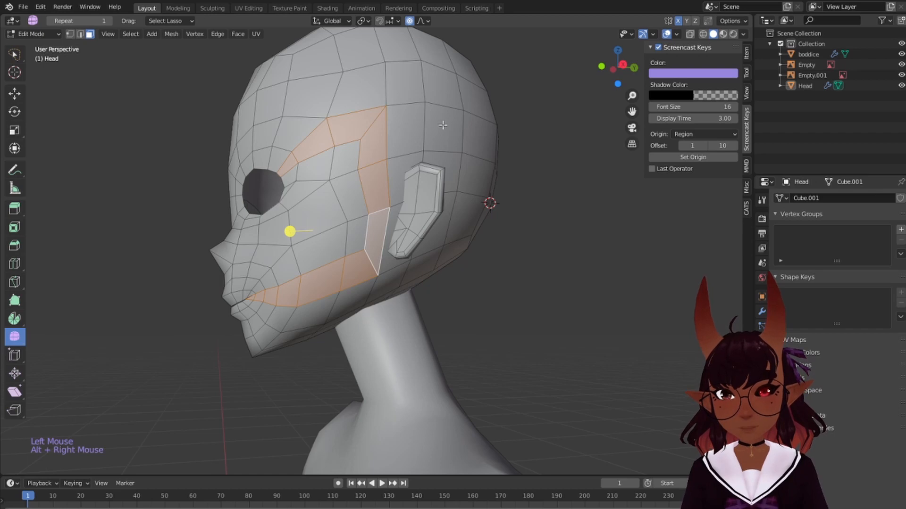
{"action": "middle_click_drag", "start_coordinate": [499, 126], "coordinate": [566, 233]}
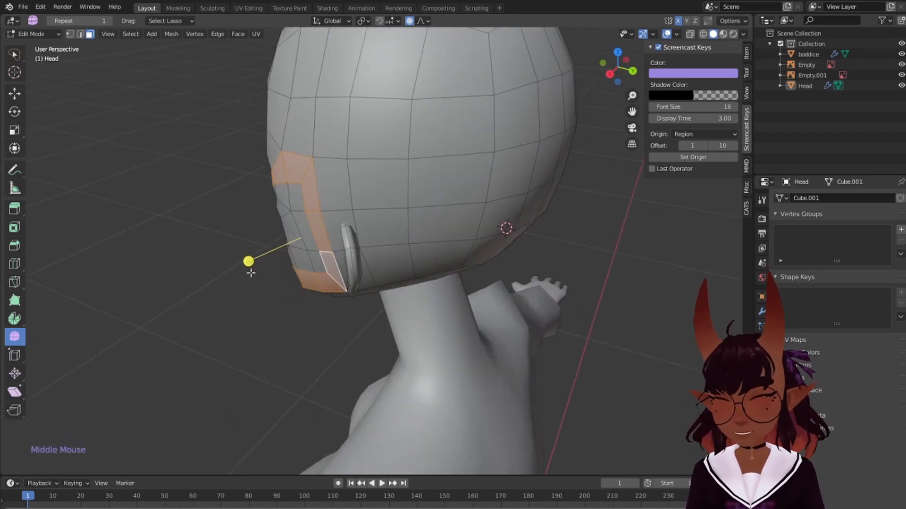
{"action": "middle_click_drag", "start_coordinate": [251, 273], "coordinate": [321, 289]}
{"action": "key", "text": "a"}
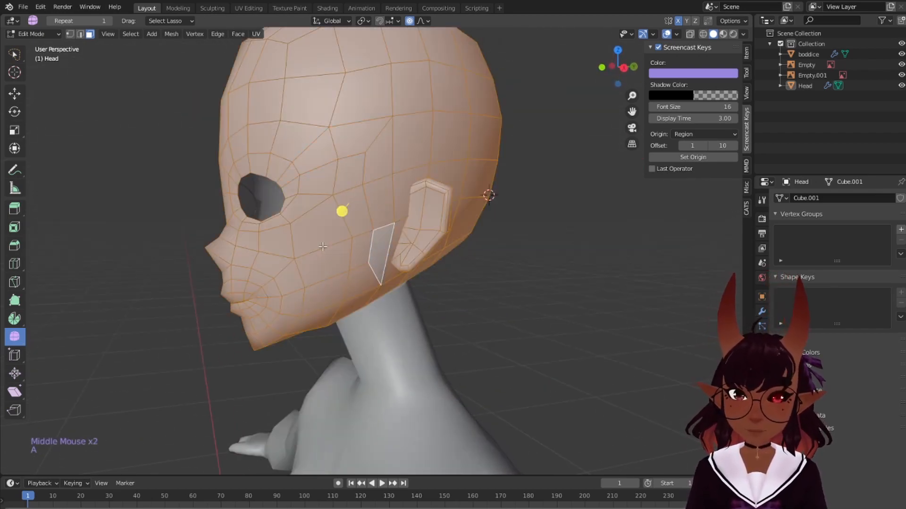
{"action": "key", "text": "a"}
{"action": "key", "text": "a"}
Examine the head's topology and silhouette from the side, front and three-quarter angles
{"action": "scroll", "coordinate": [328, 220], "scroll_direction": "down", "scroll_amount": 1}
{"action": "middle_click_drag", "start_coordinate": [482, 245], "coordinate": [363, 167]}
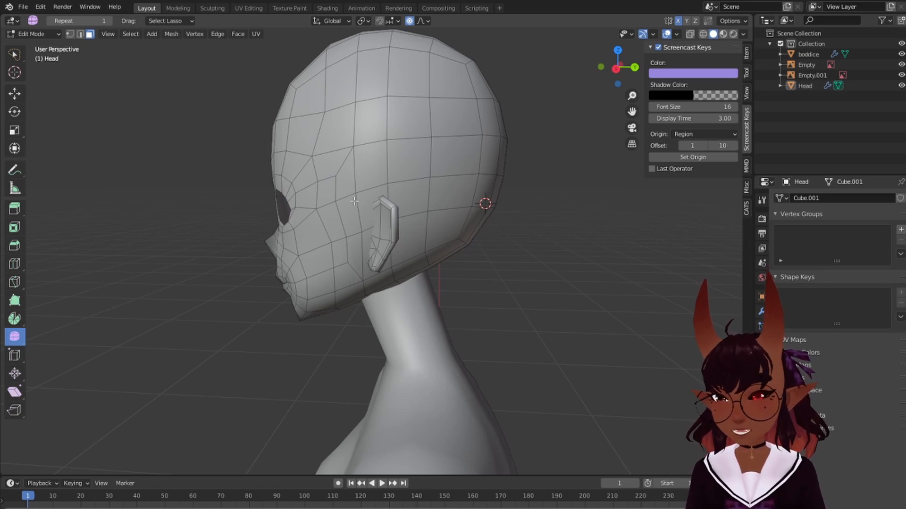
{"action": "middle_click_drag", "start_coordinate": [354, 201], "coordinate": [396, 188]}
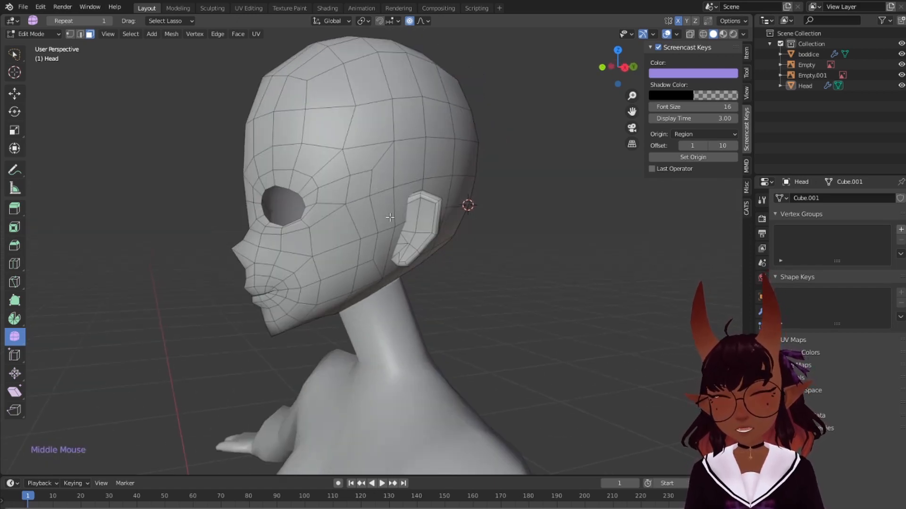
{"action": "middle_click_drag", "start_coordinate": [535, 137], "coordinate": [614, 136]}
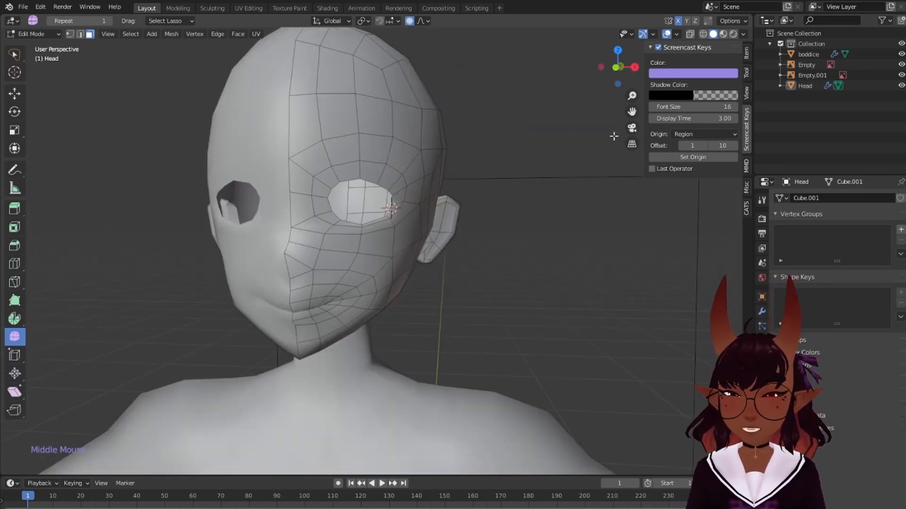
{"action": "scroll", "coordinate": [473, 184], "scroll_direction": "down", "scroll_amount": 1}
{"action": "middle_click_drag", "start_coordinate": [465, 184], "coordinate": [435, 222]}
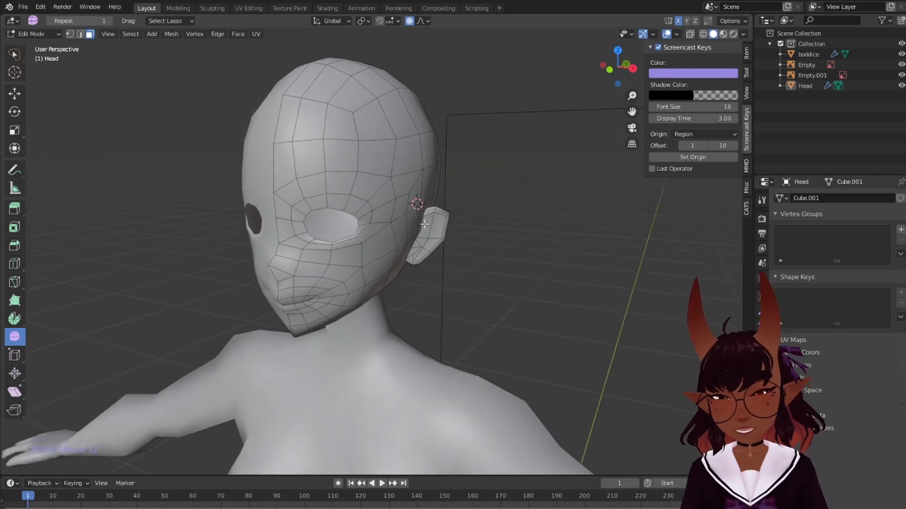
{"action": "scroll", "coordinate": [424, 224], "scroll_direction": "up", "scroll_amount": 3}
{"action": "middle_click_drag", "start_coordinate": [350, 301], "coordinate": [418, 249], "text": "shift"}
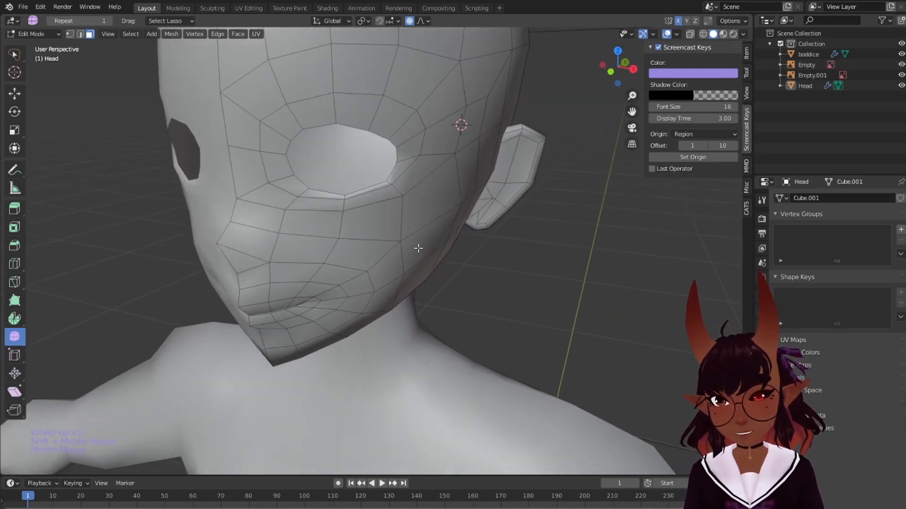
{"action": "middle_click_drag", "start_coordinate": [390, 203], "coordinate": [337, 154]}
{"action": "scroll", "coordinate": [338, 155], "scroll_direction": "down", "scroll_amount": 2}
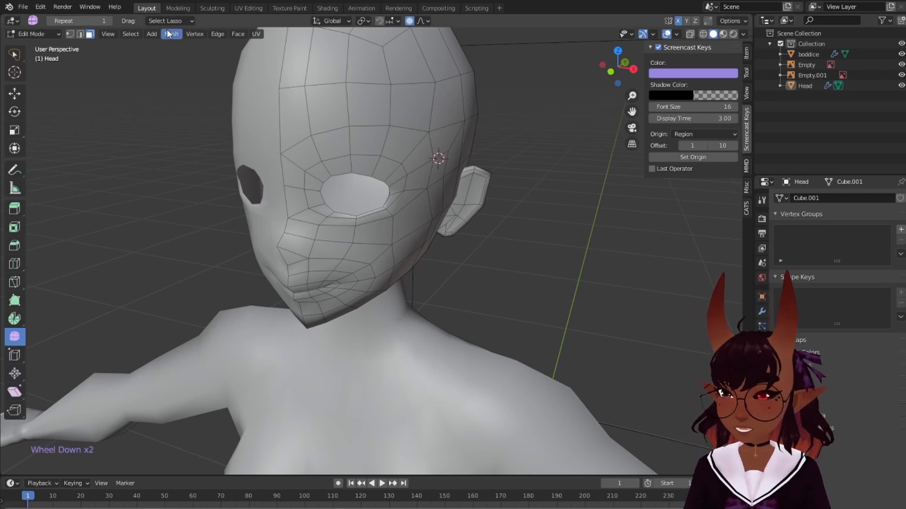
Switch to the Modeling workspace and frame the head and upper body
{"action": "left_click", "coordinate": [178, 8]}
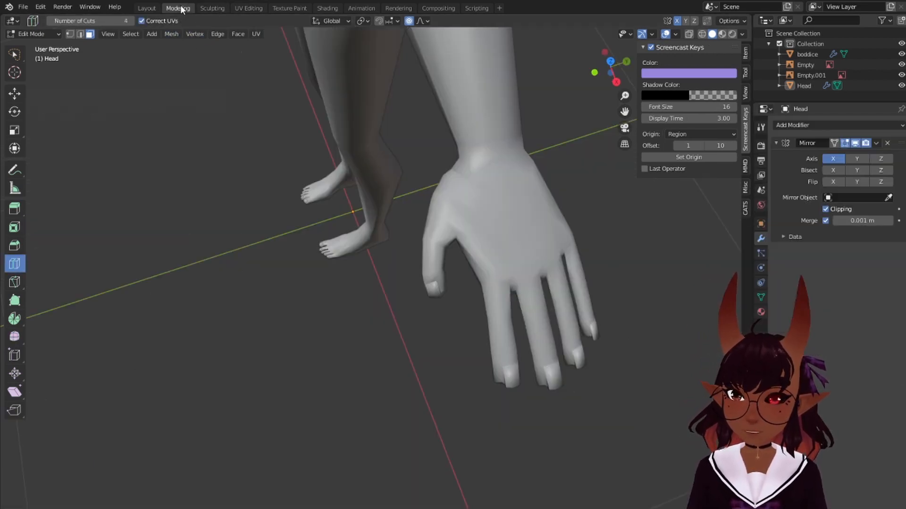
{"action": "scroll", "coordinate": [265, 117], "scroll_direction": "down", "scroll_amount": 3}
{"action": "middle_click_drag", "start_coordinate": [304, 139], "coordinate": [347, 85]}
{"action": "scroll", "coordinate": [347, 85], "scroll_direction": "down", "scroll_amount": 1}
{"action": "middle_click_drag", "start_coordinate": [347, 85], "coordinate": [368, 186], "text": "shift"}
{"action": "scroll", "coordinate": [368, 186], "scroll_direction": "up", "scroll_amount": 5}
{"action": "middle_click_drag", "start_coordinate": [467, 125], "coordinate": [404, 295], "text": "shift"}
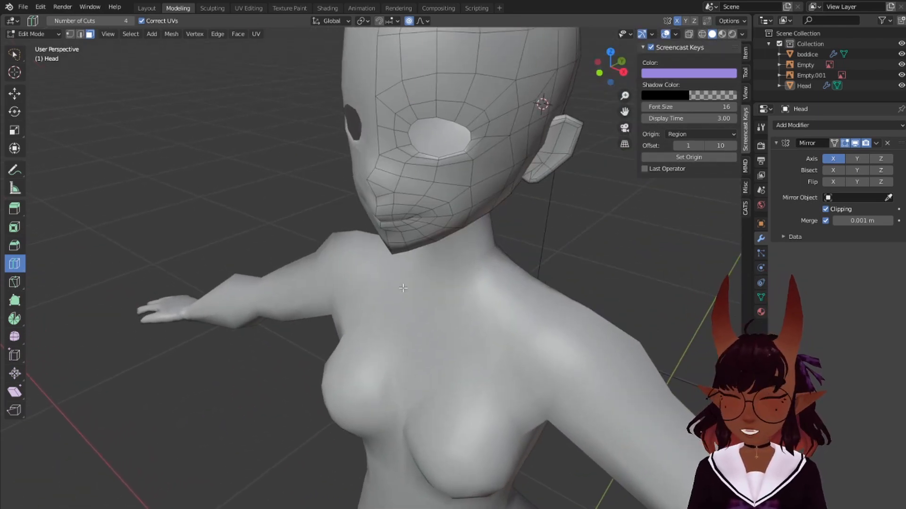
Switch to vertex selection and move the outer cheek vertex beside the mouth slightly outward with proportional editing
{"action": "scroll", "coordinate": [404, 287], "scroll_direction": "up", "scroll_amount": 1}
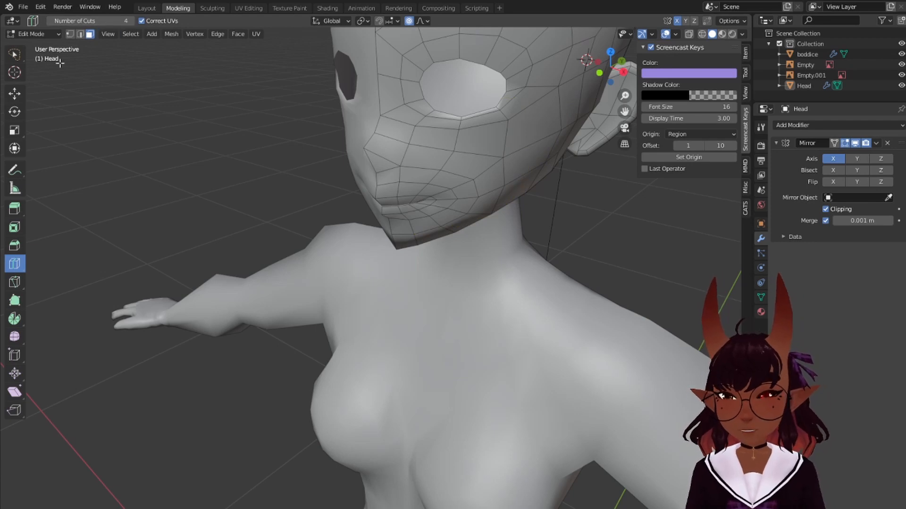
{"action": "left_click", "coordinate": [70, 34]}
{"action": "middle_click_drag", "start_coordinate": [472, 161], "coordinate": [436, 295], "text": "shift"}
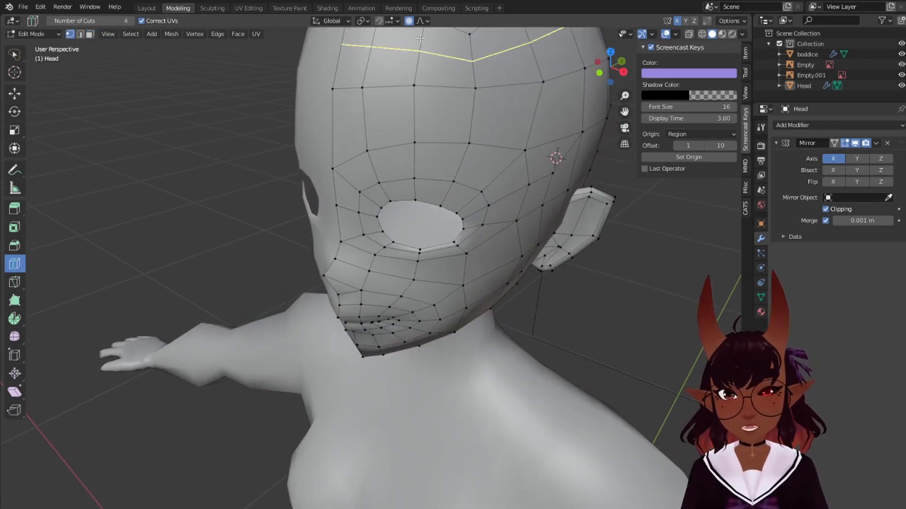
{"action": "middle_click_drag", "start_coordinate": [491, 280], "coordinate": [440, 310]}
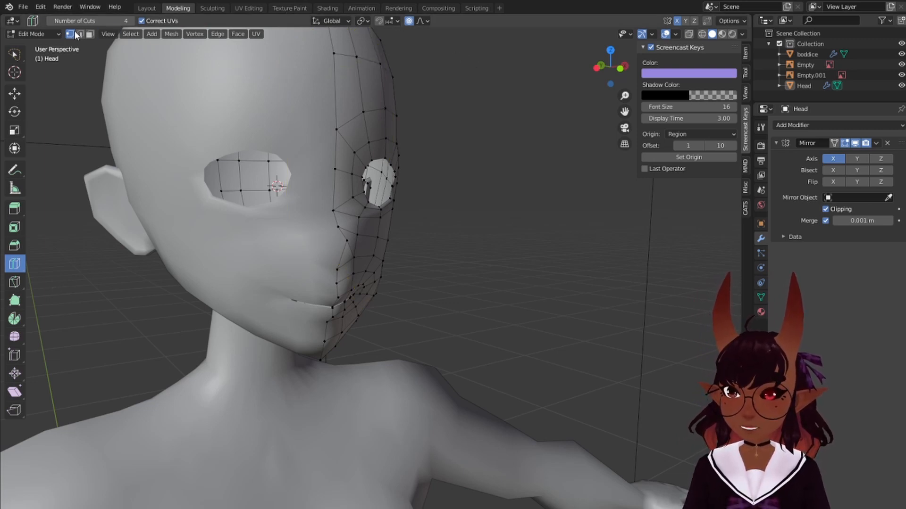
{"action": "left_click", "coordinate": [13, 94]}
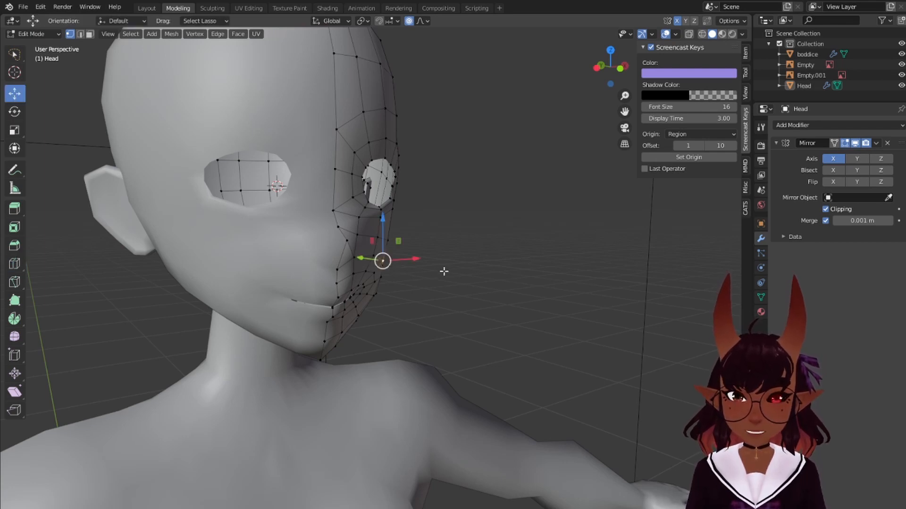
{"action": "key", "text": "g"}
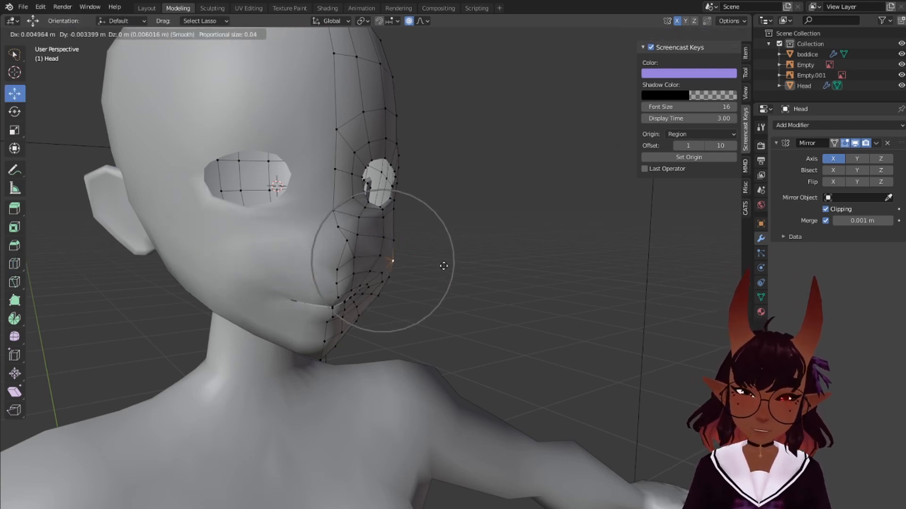
{"action": "left_click", "coordinate": [446, 266]}
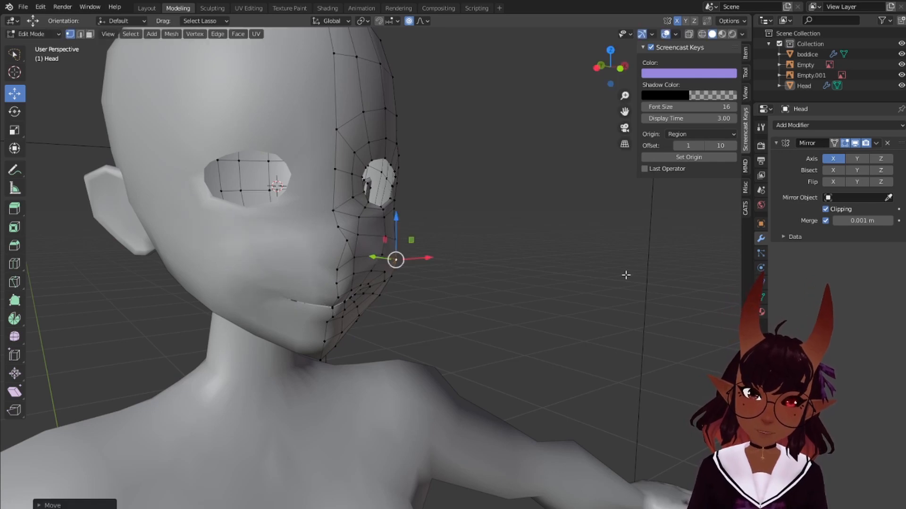
Move the two neighbouring outer cheek vertices below the eye outward together with proportional editing to fill out the cheek contour
{"action": "mouse_move", "coordinate": [626, 275]}
{"action": "middle_mouse_down"}
{"action": "mouse_move", "coordinate": [608, 293]}
{"action": "mouse_move", "coordinate": [626, 291]}
{"action": "middle_mouse_up"}
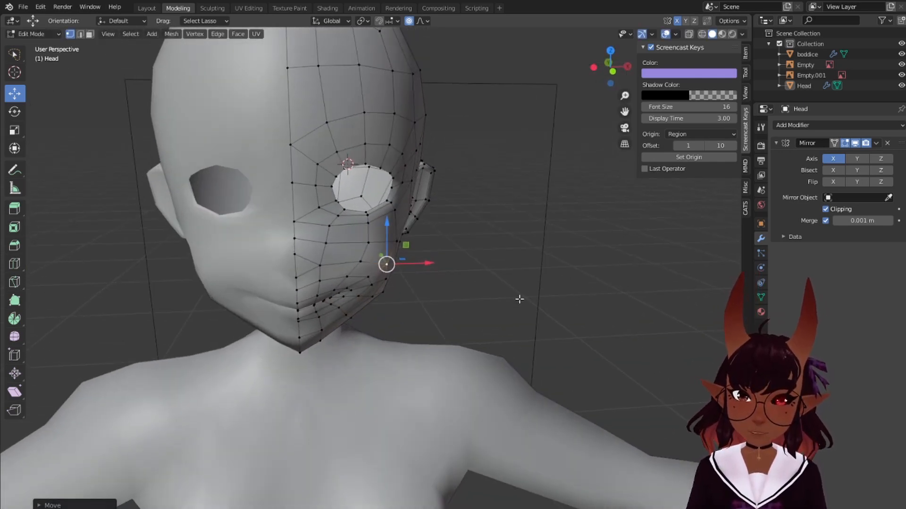
{"action": "middle_click_drag", "start_coordinate": [519, 300], "coordinate": [409, 201]}
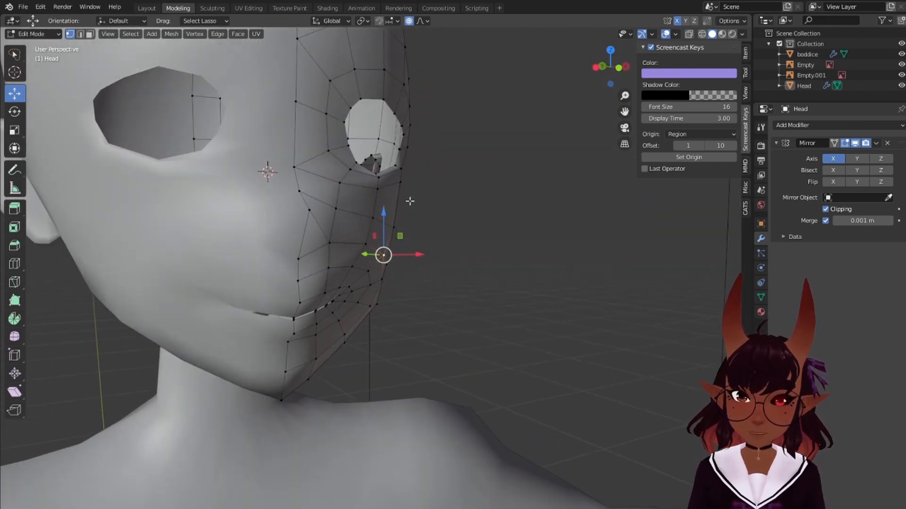
{"action": "left_click", "coordinate": [404, 227]}
{"action": "key", "text": "g"}
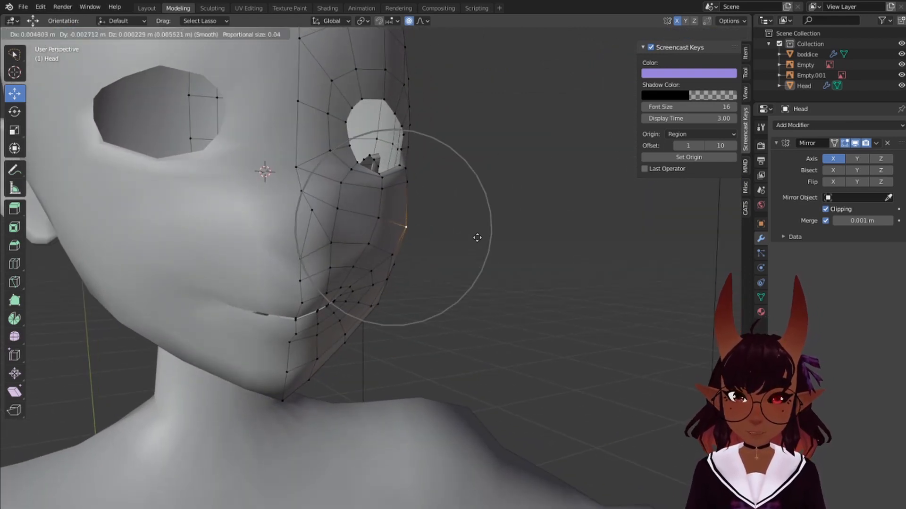
{"action": "key", "text": "Escape"}
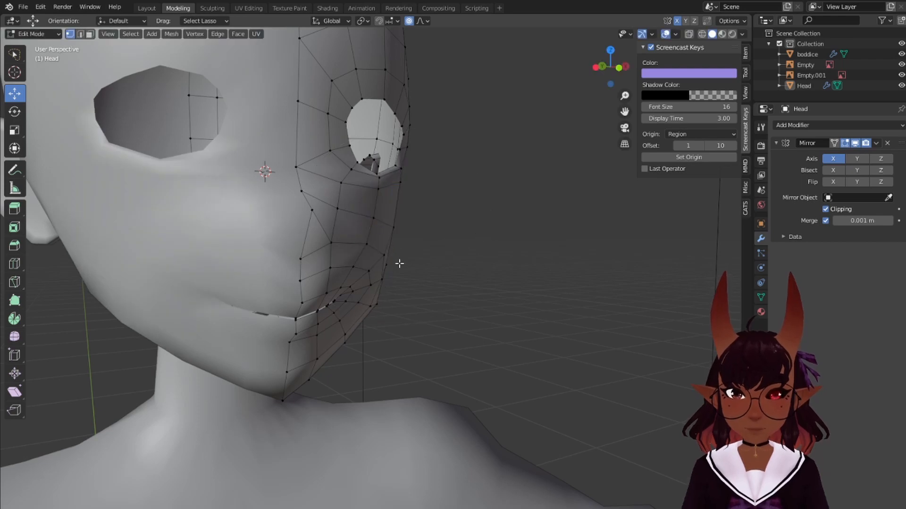
{"action": "key", "text": "g"}
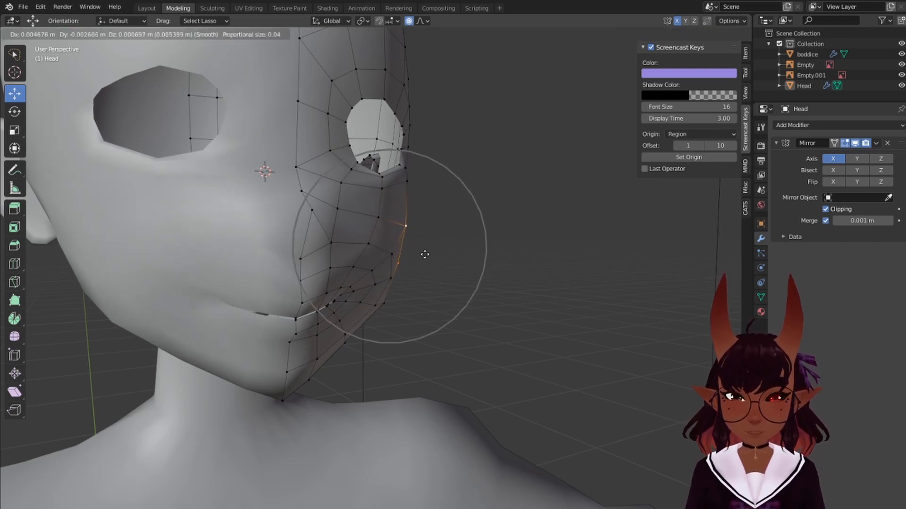
{"action": "left_click", "coordinate": [425, 252]}
{"action": "middle_click_drag", "start_coordinate": [425, 253], "coordinate": [429, 290]}
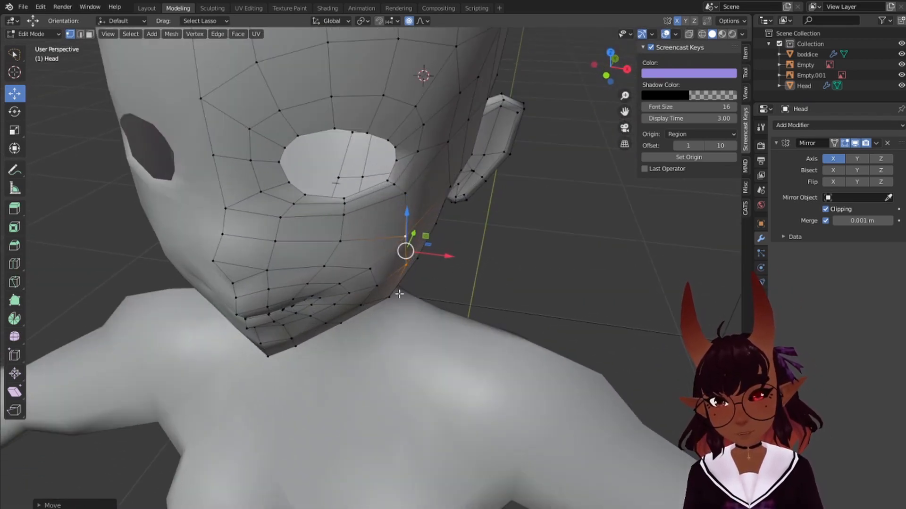
In the front view, move the jaw vertex below the ear slightly inward to follow the reference drawing's jawline
{"action": "key", "text": "KP_1"}
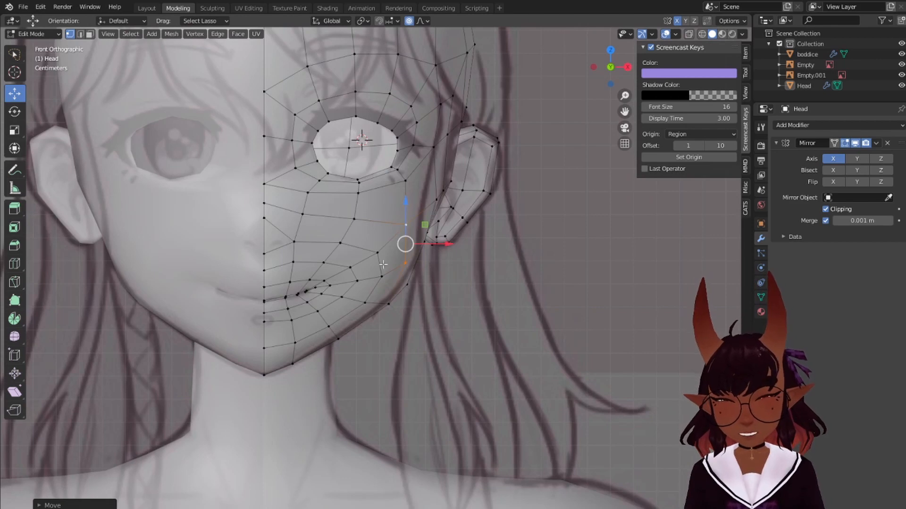
{"action": "left_click", "coordinate": [410, 293]}
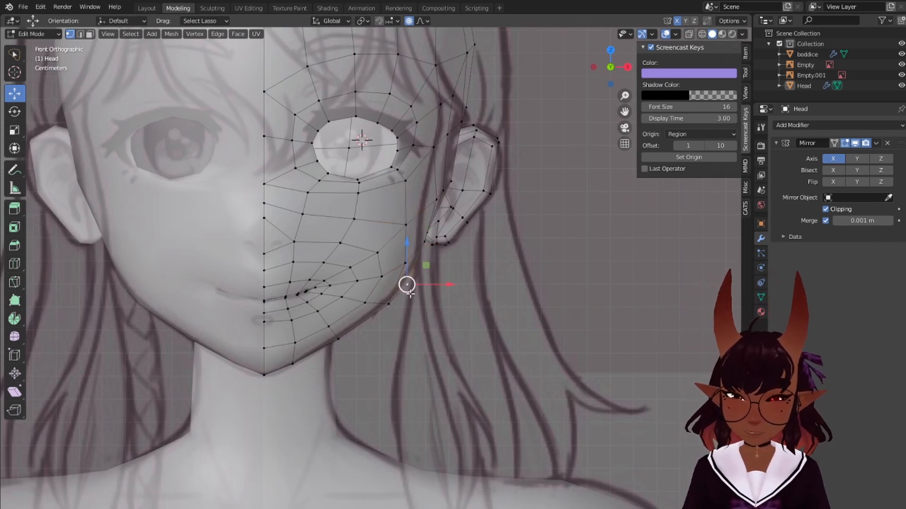
{"action": "key", "text": "g"}
{"action": "left_click", "coordinate": [405, 293]}
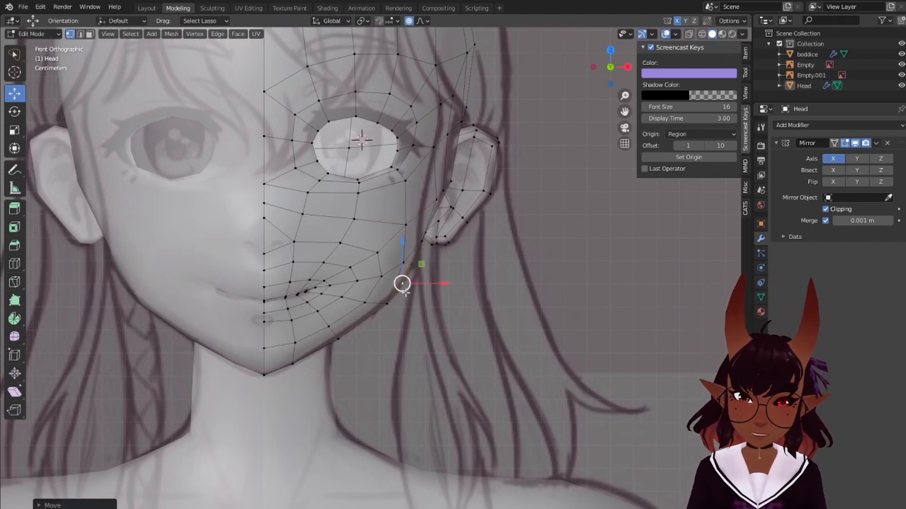
Move the lower cheek vertex beside the mouth forward along the Y axis to smooth the cheek's curve
{"action": "middle_click_drag", "start_coordinate": [538, 299], "coordinate": [497, 321]}
{"action": "left_click", "coordinate": [367, 304]}
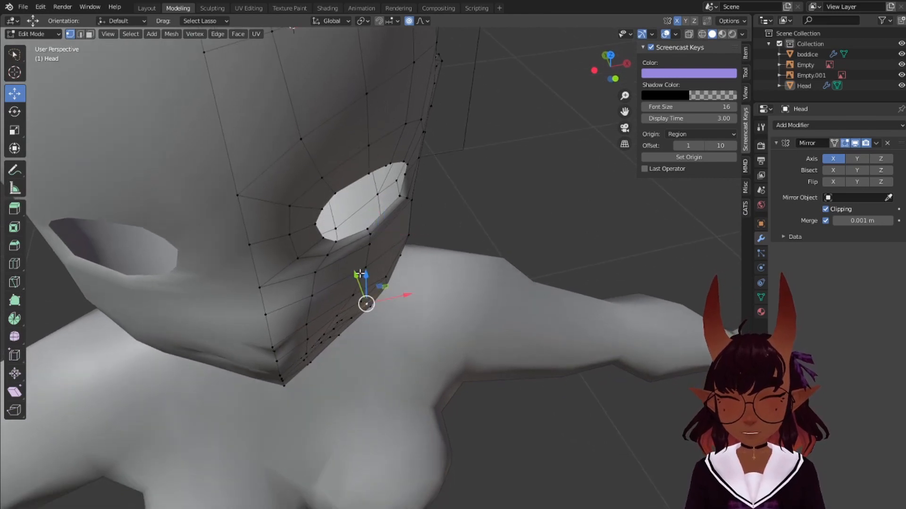
{"action": "left_click_drag", "start_coordinate": [359, 274], "coordinate": [371, 291]}
{"action": "middle_click_drag", "start_coordinate": [371, 290], "coordinate": [372, 344]}
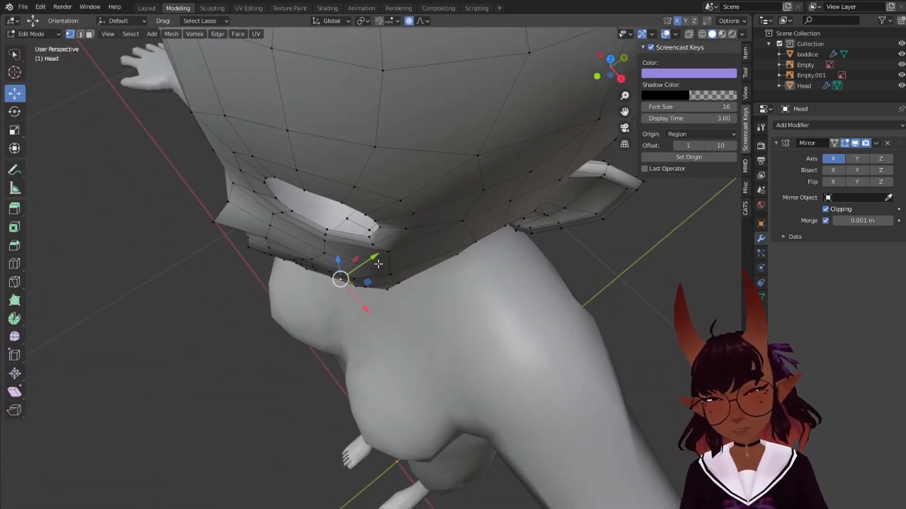
{"action": "left_click_drag", "start_coordinate": [378, 264], "coordinate": [369, 260]}
{"action": "middle_click_drag", "start_coordinate": [369, 260], "coordinate": [459, 285]}
{"action": "scroll", "coordinate": [458, 272], "scroll_direction": "down", "scroll_amount": 5}
{"action": "scroll", "coordinate": [406, 264], "scroll_direction": "up", "scroll_amount": 3}
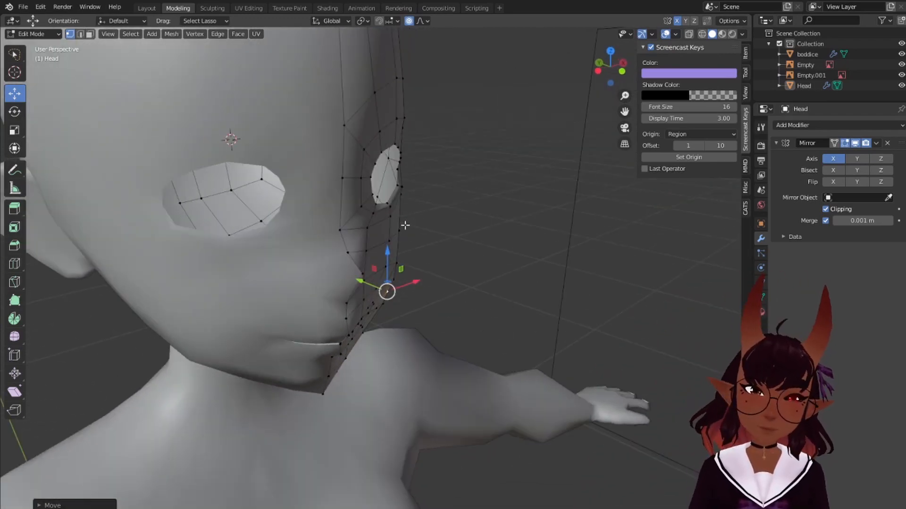
Adjust the outer cheek vertex just below the eye along the Y and X axes to round the cheek contour
{"action": "left_click", "coordinate": [395, 237]}
{"action": "left_click_drag", "start_coordinate": [362, 233], "coordinate": [368, 233]}
{"action": "middle_click_drag", "start_coordinate": [511, 214], "coordinate": [400, 241]}
{"action": "left_click", "coordinate": [399, 240]}
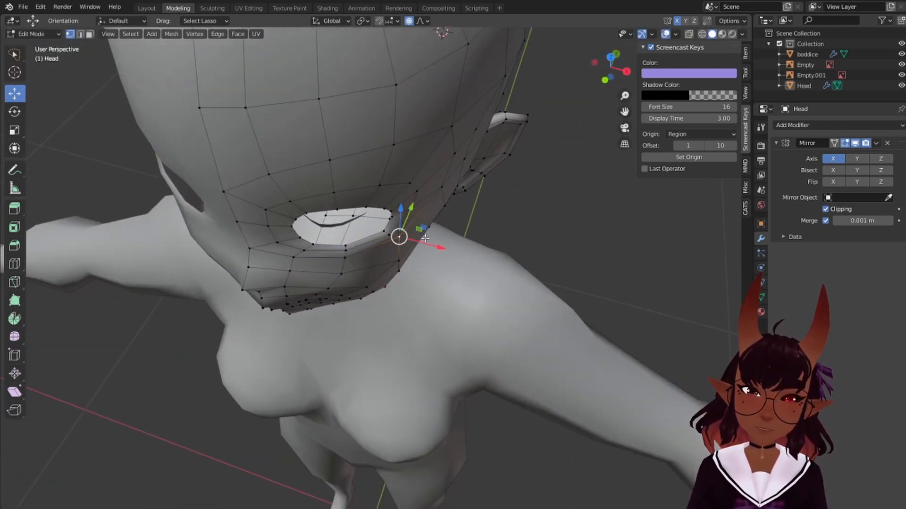
{"action": "left_click_drag", "start_coordinate": [437, 246], "coordinate": [433, 249]}
{"action": "scroll", "coordinate": [441, 248], "scroll_direction": "up", "scroll_amount": 7}
{"action": "middle_click_drag", "start_coordinate": [433, 249], "coordinate": [412, 198]}
{"action": "left_click_drag", "start_coordinate": [419, 200], "coordinate": [408, 202]}
{"action": "middle_click_drag", "start_coordinate": [408, 201], "coordinate": [367, 188]}
{"action": "left_click_drag", "start_coordinate": [367, 189], "coordinate": [384, 189]}
{"action": "left_click_drag", "start_coordinate": [379, 226], "coordinate": [384, 226]}
Move the next cheek vertex down slightly outward along the X axis and check the cheek from several angles
{"action": "middle_click_drag", "start_coordinate": [543, 279], "coordinate": [496, 290]}
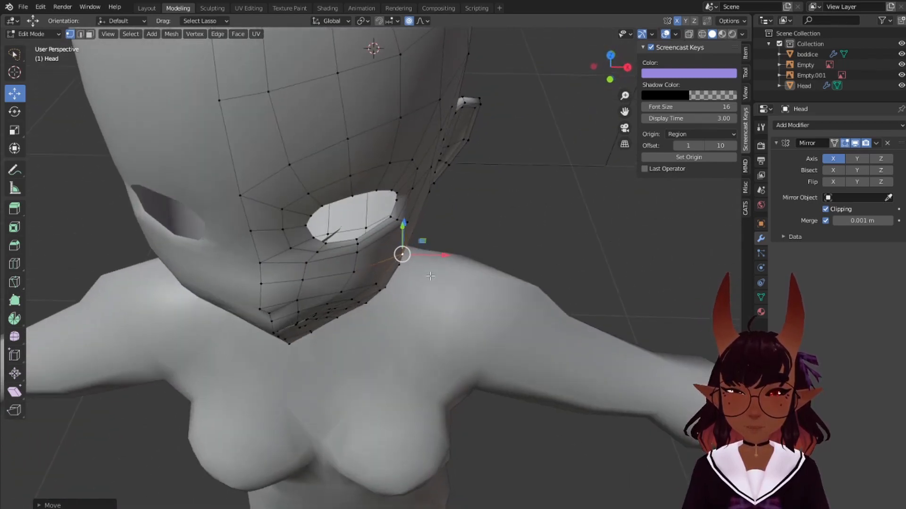
{"action": "left_click", "coordinate": [399, 265]}
{"action": "left_click_drag", "start_coordinate": [434, 265], "coordinate": [439, 266]}
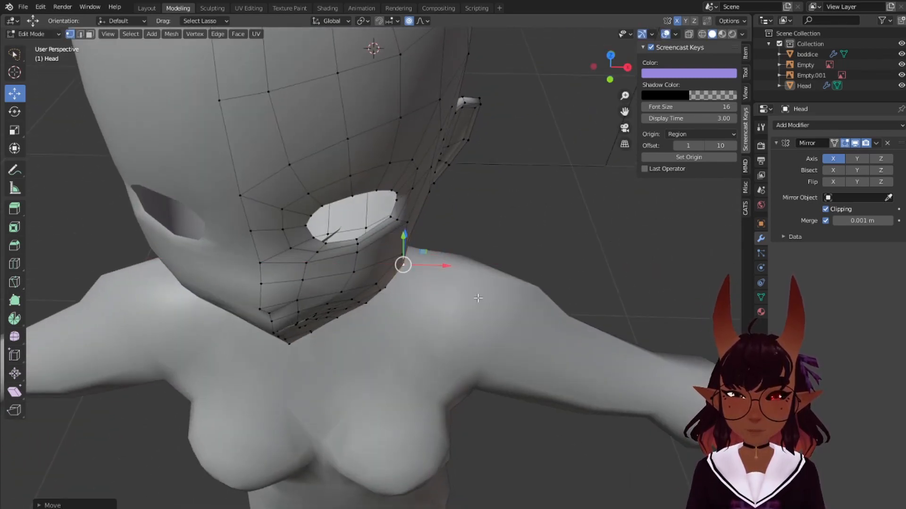
{"action": "middle_click_drag", "start_coordinate": [477, 298], "coordinate": [501, 247]}
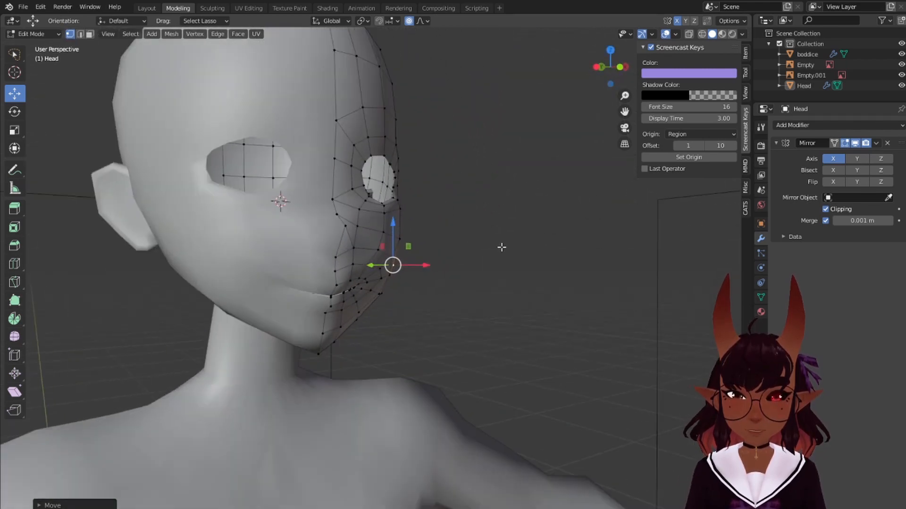
{"action": "scroll", "coordinate": [501, 247], "scroll_direction": "down", "scroll_amount": 3}
{"action": "mouse_move", "coordinate": [552, 277]}
{"action": "middle_mouse_down"}
{"action": "mouse_move", "coordinate": [473, 287]}
{"action": "mouse_move", "coordinate": [578, 273]}
{"action": "mouse_move", "coordinate": [604, 327]}
{"action": "mouse_move", "coordinate": [586, 279]}
{"action": "mouse_move", "coordinate": [576, 283]}
{"action": "mouse_move", "coordinate": [639, 265]}
{"action": "mouse_move", "coordinate": [582, 287]}
{"action": "mouse_move", "coordinate": [548, 278]}
{"action": "middle_mouse_up"}
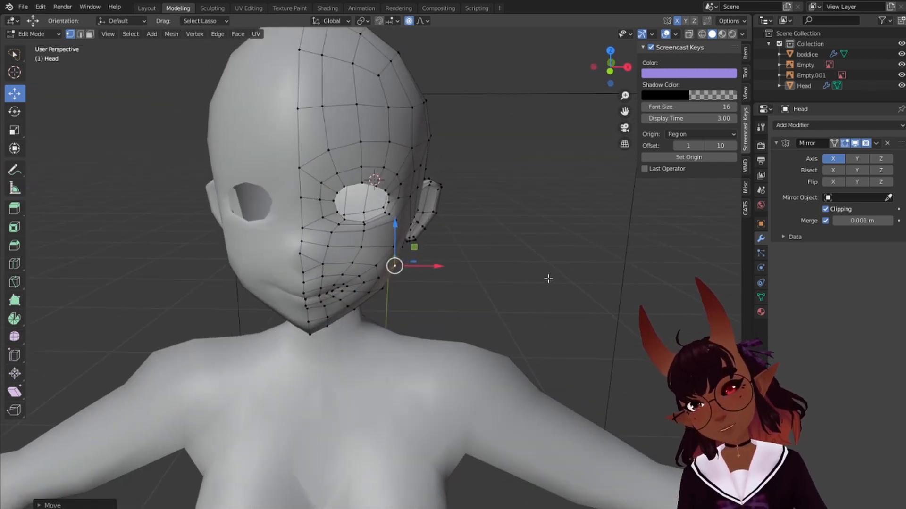
Clear the vertex selection and switch to the Layout workspace with the head and upper body in view and nothing selected
{"action": "left_click", "coordinate": [548, 278]}
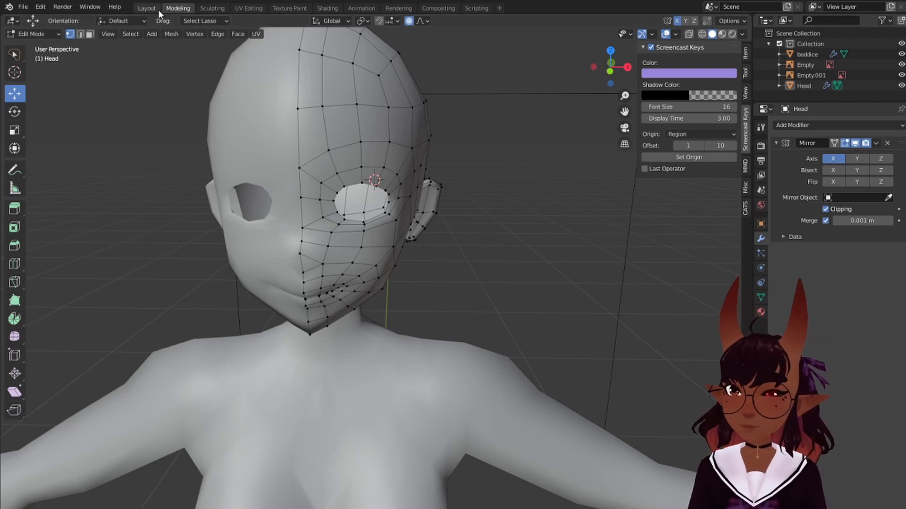
{"action": "right_click", "coordinate": [64, 135], "text": "shift"}
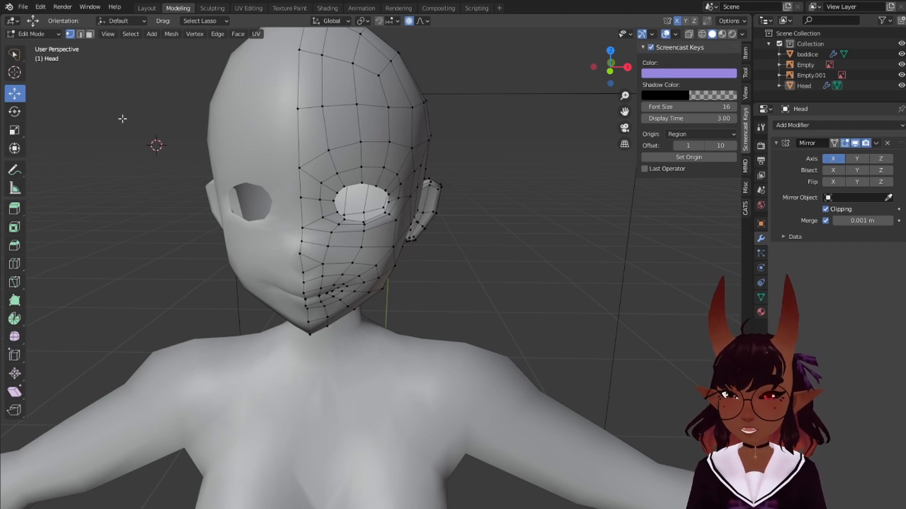
{"action": "left_click", "coordinate": [147, 8]}
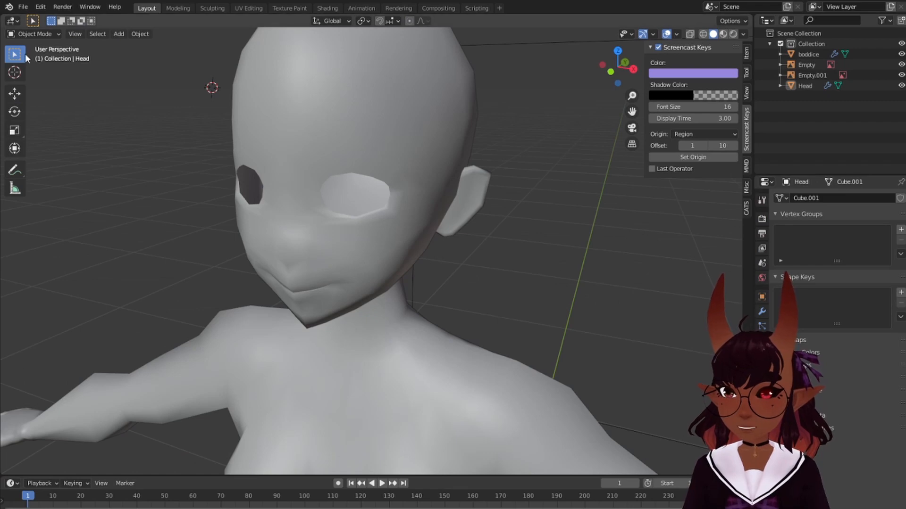
{"action": "left_click", "coordinate": [44, 36]}
{"action": "right_click", "coordinate": [135, 132], "text": "shift"}
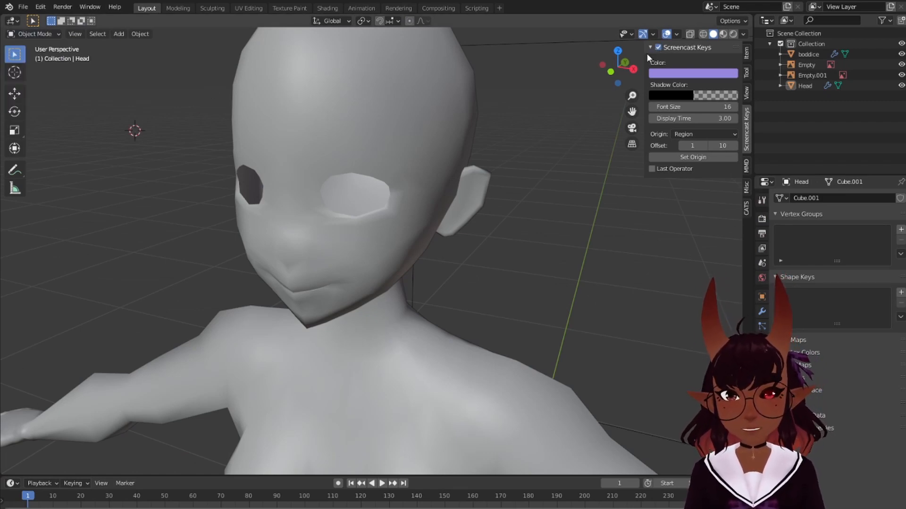
{"action": "right_click", "coordinate": [554, 117]}
{"action": "scroll", "coordinate": [300, 185], "scroll_direction": "down", "scroll_amount": 4}
{"action": "left_click", "coordinate": [186, 173]}
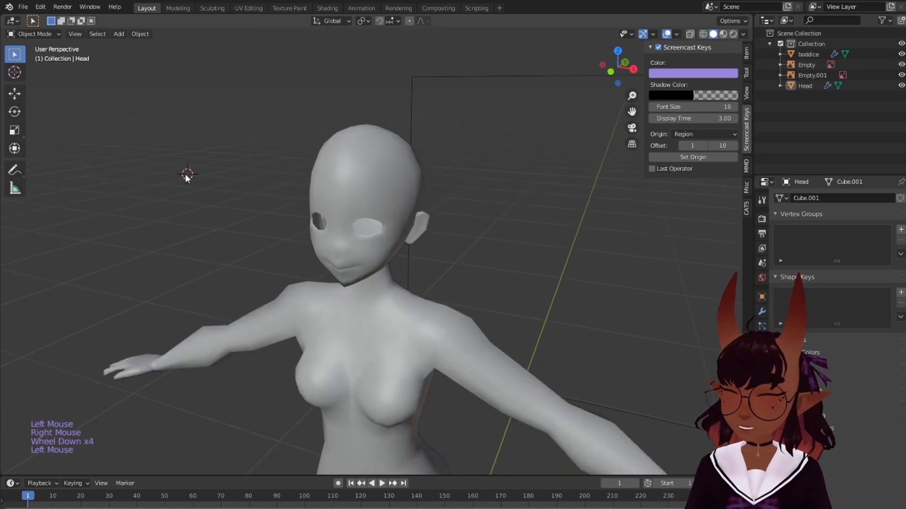
{"action": "key", "text": "a"}
{"action": "key", "text": "a"}
{"action": "key", "text": "a"}
Examine the smooth-shaded head together with the body, including the arm, hand and torso, from front, side and three-quarter angles
{"action": "middle_click_drag", "start_coordinate": [247, 266], "coordinate": [423, 312]}
{"action": "scroll", "coordinate": [245, 277], "scroll_direction": "up", "scroll_amount": 4}
{"action": "scroll", "coordinate": [342, 273], "scroll_direction": "down", "scroll_amount": 5}
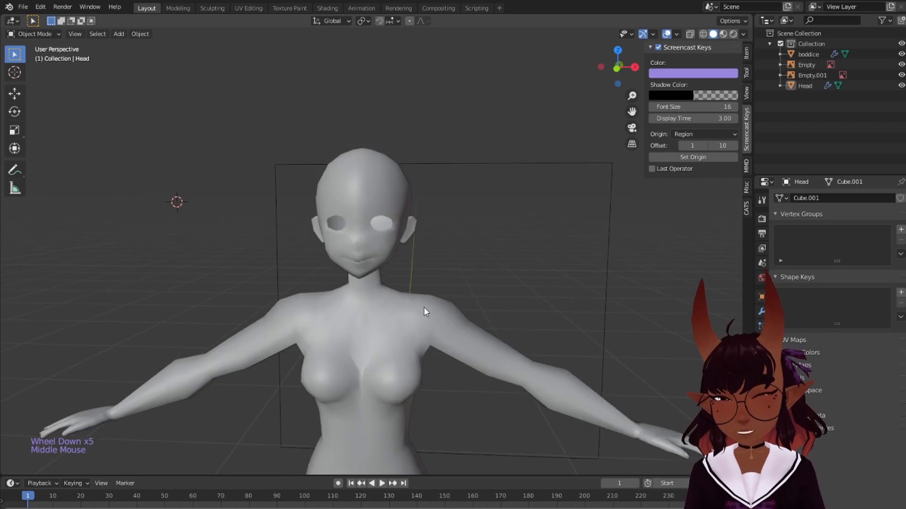
{"action": "middle_click_drag", "start_coordinate": [613, 357], "coordinate": [409, 273], "text": "shift"}
{"action": "scroll", "coordinate": [383, 271], "scroll_direction": "up", "scroll_amount": 1}
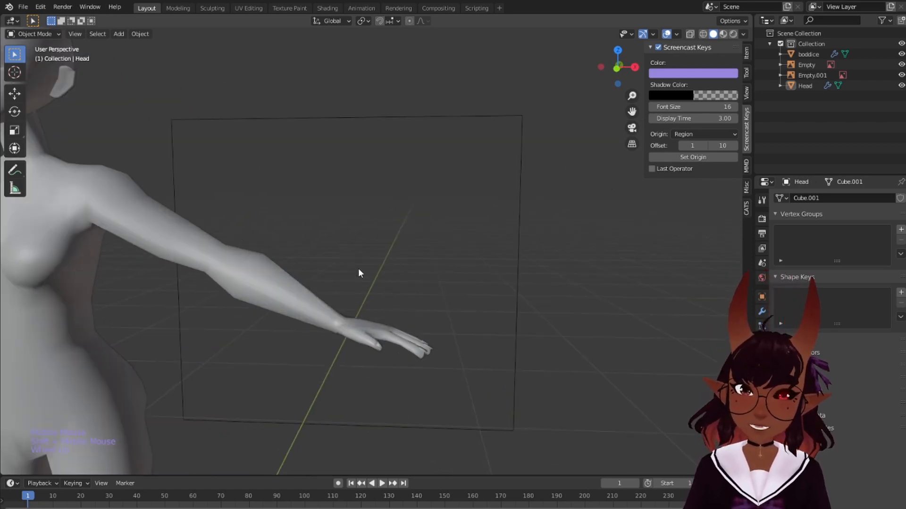
{"action": "scroll", "coordinate": [330, 268], "scroll_direction": "down", "scroll_amount": 2}
{"action": "scroll", "coordinate": [283, 268], "scroll_direction": "down", "scroll_amount": 1, "text": "shift"}
{"action": "middle_click_drag", "start_coordinate": [264, 267], "coordinate": [445, 124], "text": "shift"}
{"action": "middle_click_drag", "start_coordinate": [439, 321], "coordinate": [354, 123], "text": "shift"}
{"action": "middle_click_drag", "start_coordinate": [354, 124], "coordinate": [335, 232]}
{"action": "scroll", "coordinate": [351, 106], "scroll_direction": "down", "scroll_amount": 4}
{"action": "scroll", "coordinate": [350, 289], "scroll_direction": "up", "scroll_amount": 1, "text": "shift"}
{"action": "middle_click_drag", "start_coordinate": [455, 288], "coordinate": [390, 291]}
{"action": "scroll", "coordinate": [390, 291], "scroll_direction": "up", "scroll_amount": 2}
{"action": "middle_click_drag", "start_coordinate": [460, 182], "coordinate": [584, 263], "text": "shift"}
{"action": "scroll", "coordinate": [416, 288], "scroll_direction": "up", "scroll_amount": 1}
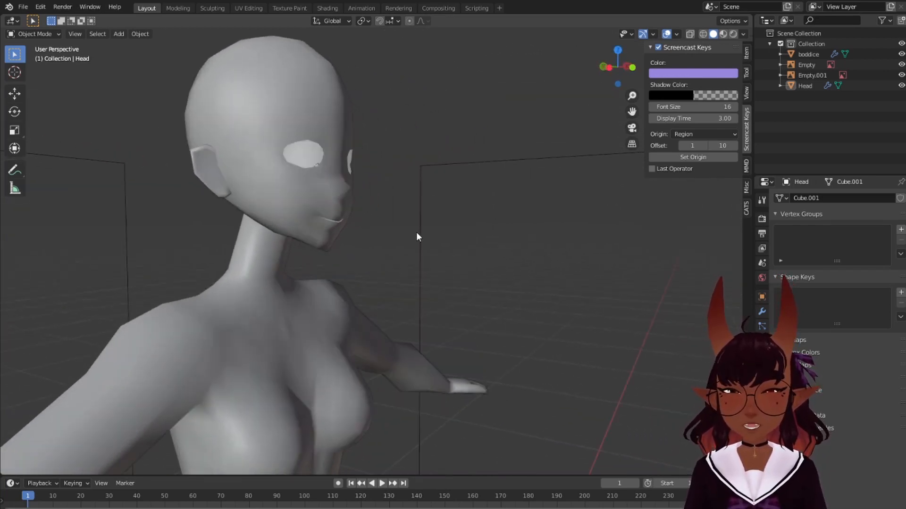
{"action": "scroll", "coordinate": [418, 231], "scroll_direction": "down", "scroll_amount": 2}
{"action": "middle_click_drag", "start_coordinate": [418, 232], "coordinate": [278, 267]}
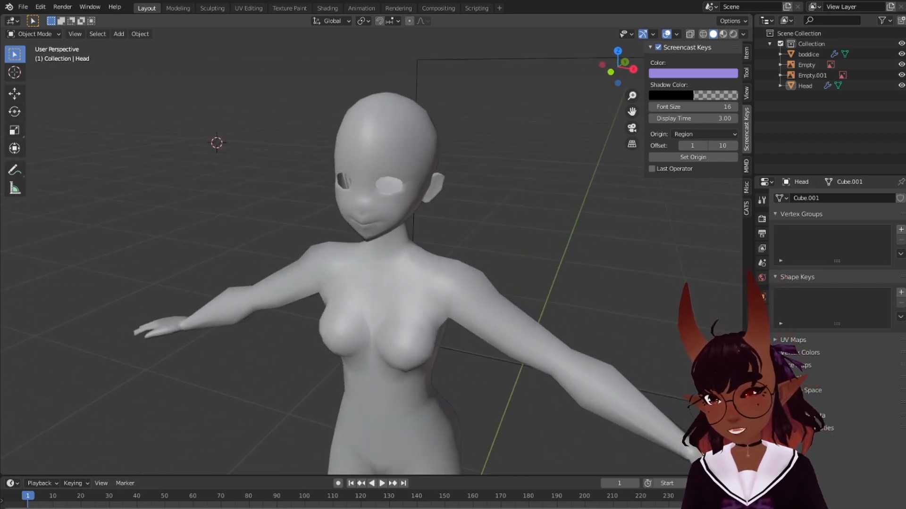